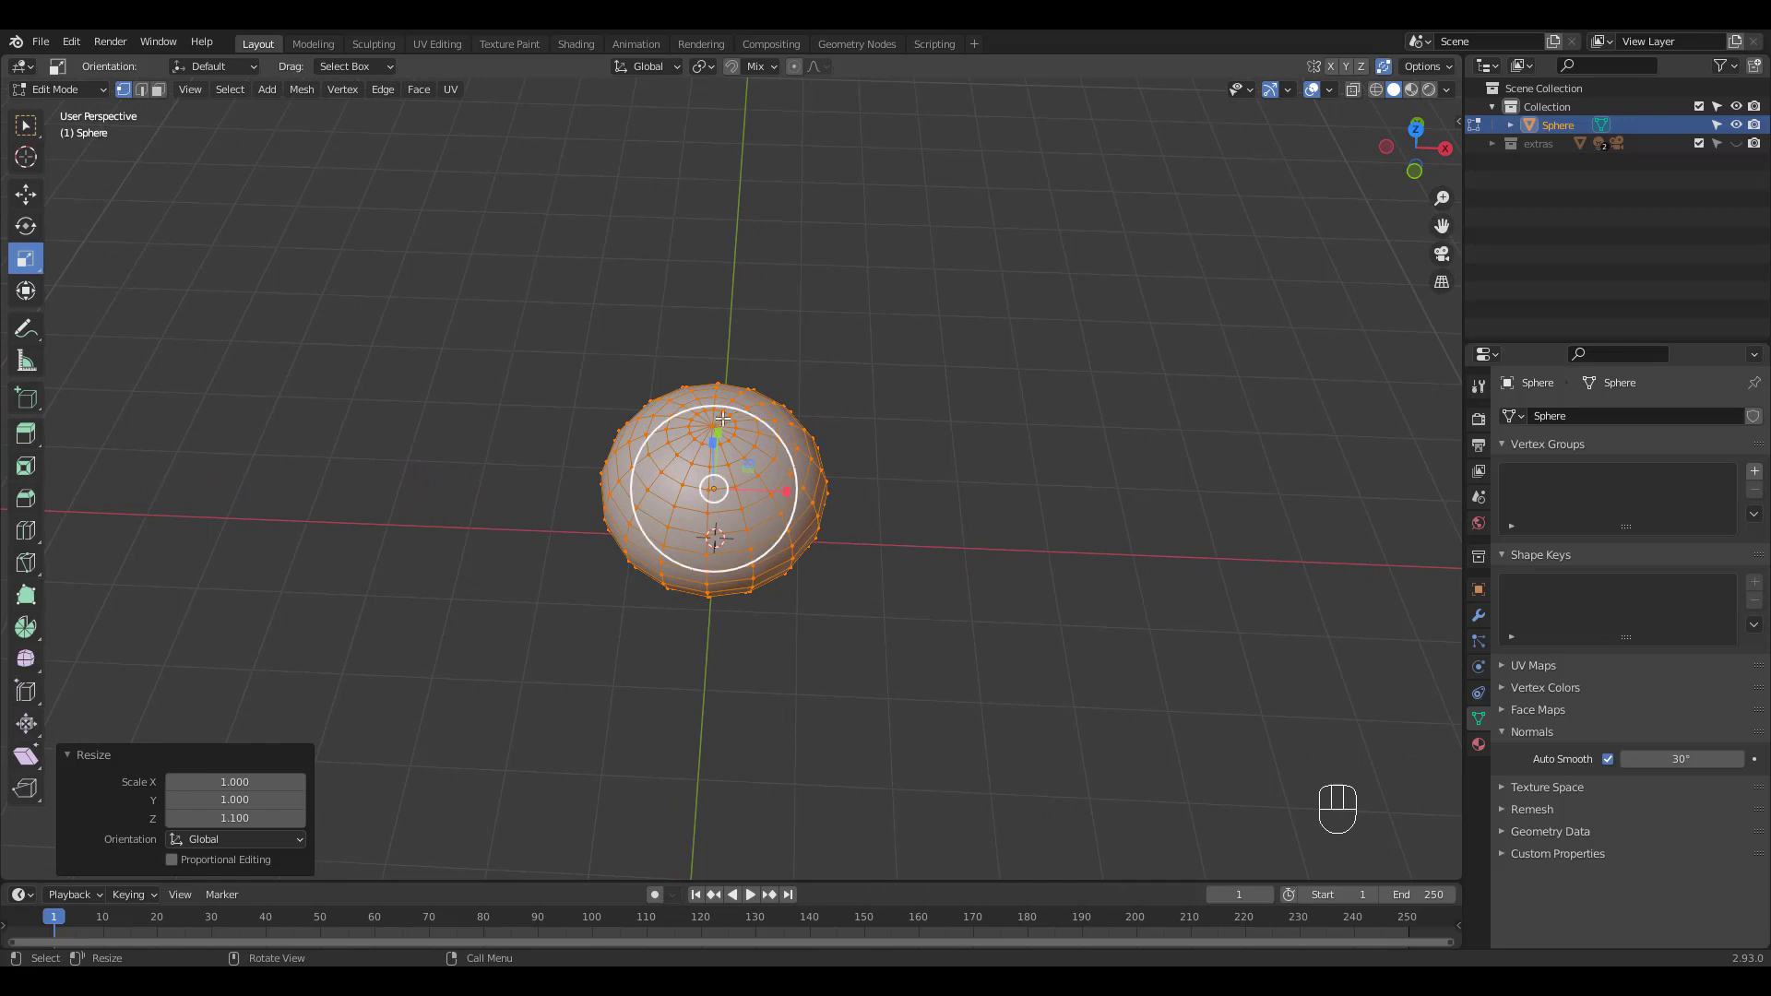
# Step: Flatten the top of the sphere by moving its top pole vertex down along Z with smooth proportional editing
pyautogui.click(748, 416)
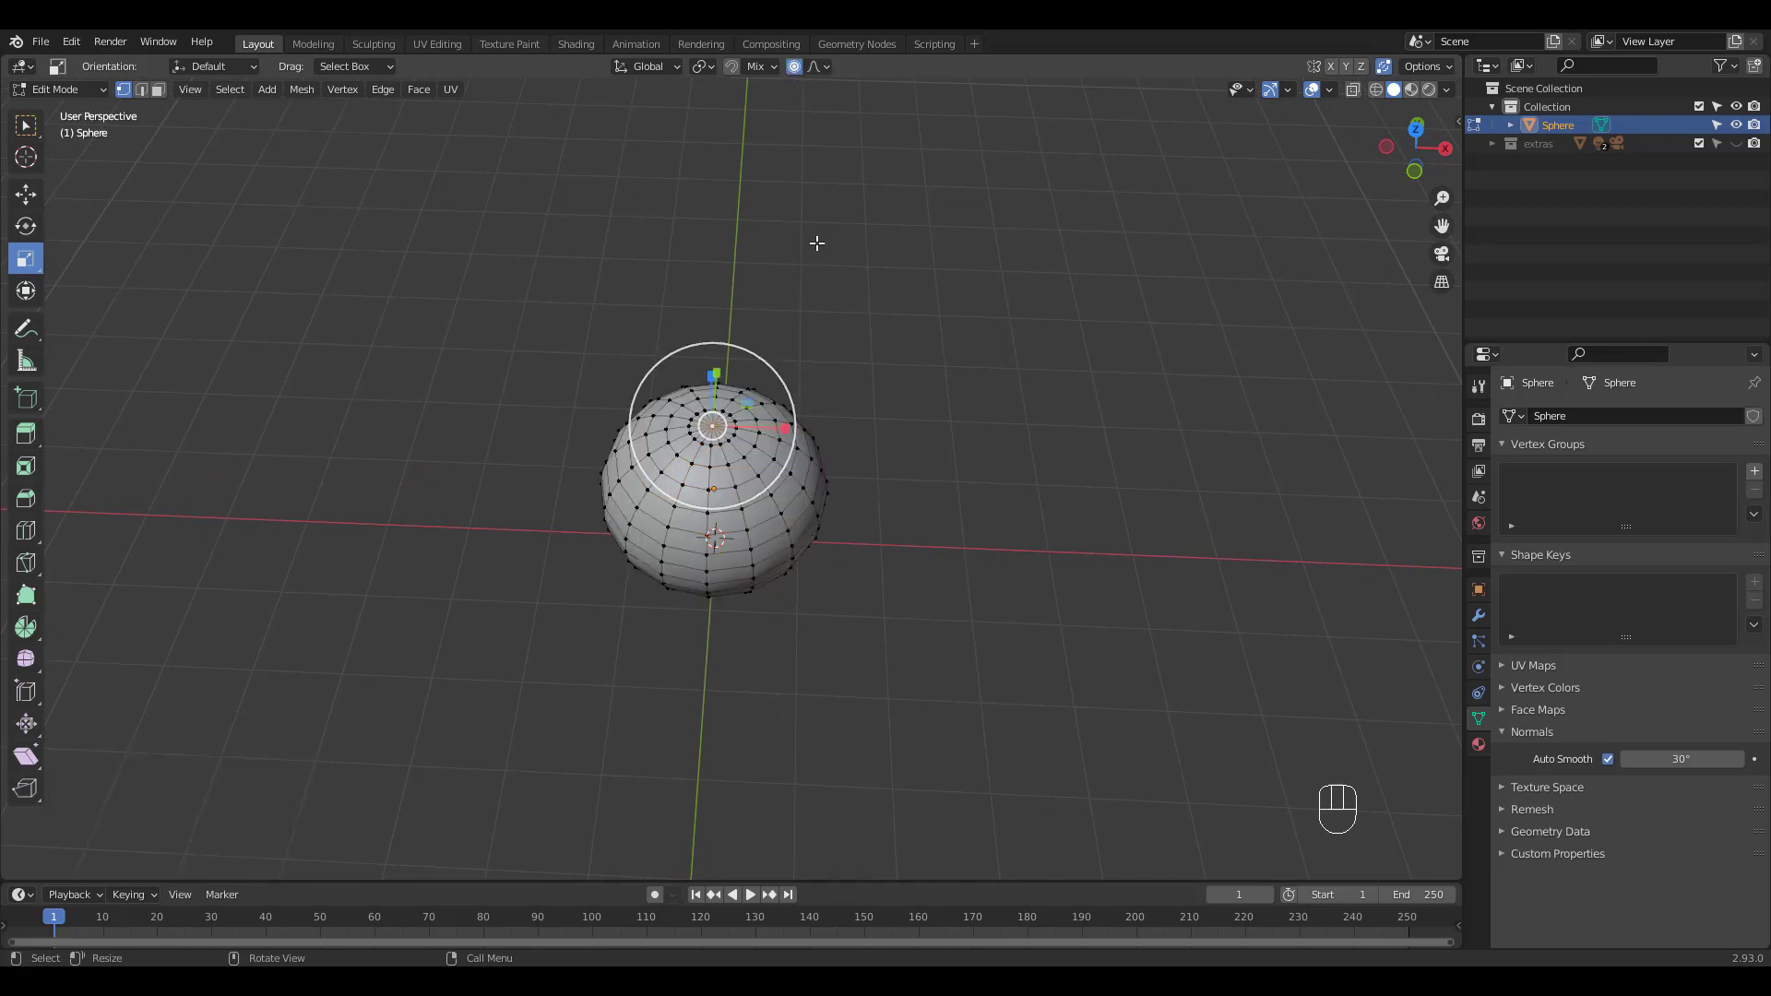
pyautogui.moveTo(817, 242); pyautogui.dragTo(795, 301, button='middle')
pyautogui.press('g')
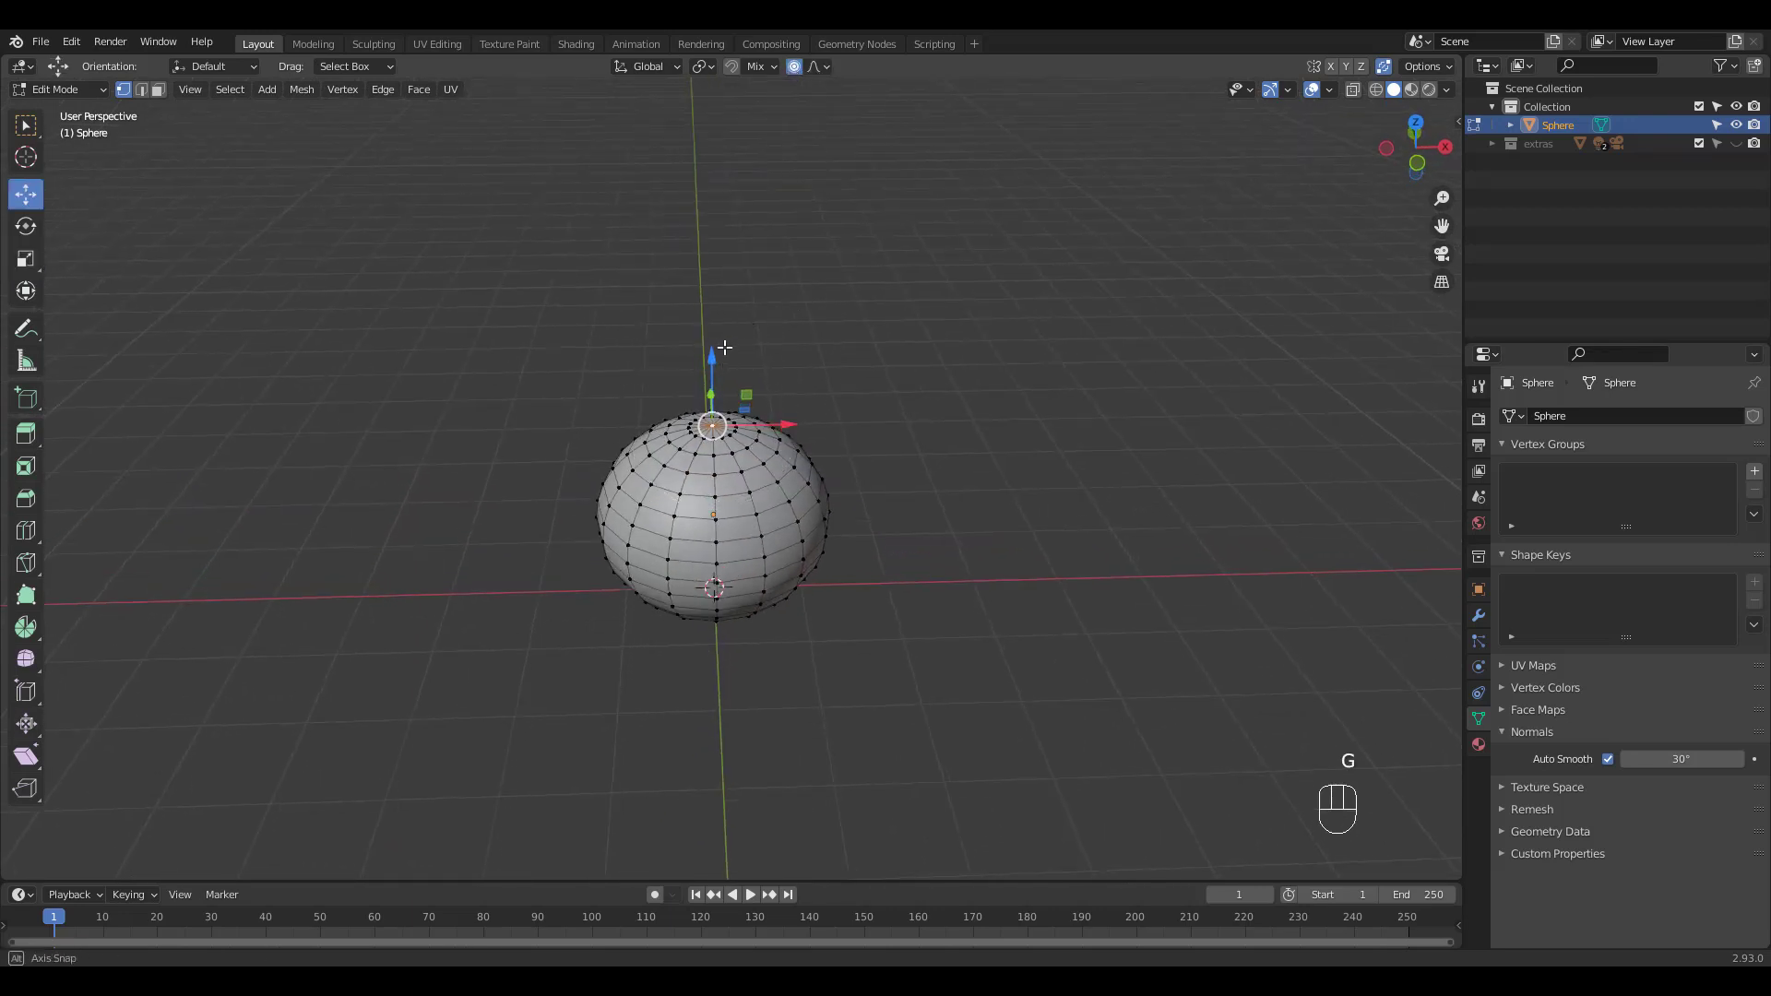
pyautogui.moveTo(726, 347); pyautogui.dragTo(712, 349, button='middle')
pyautogui.moveTo(712, 351); pyautogui.dragTo(719, 382)
pyautogui.scroll(-5, 714, 364)
pyautogui.scroll(-2, 717, 375)
# Step: Flatten the sphere's underside by moving its bottom pole vertex up about 0.18 m along Z with proportional size 0.909
pyautogui.moveTo(802, 399); pyautogui.dragTo(800, 240, button='middle')
pyautogui.moveTo(723, 590); pyautogui.dragTo(714, 534, button='middle')
pyautogui.moveTo(714, 534); pyautogui.dragTo(716, 508)
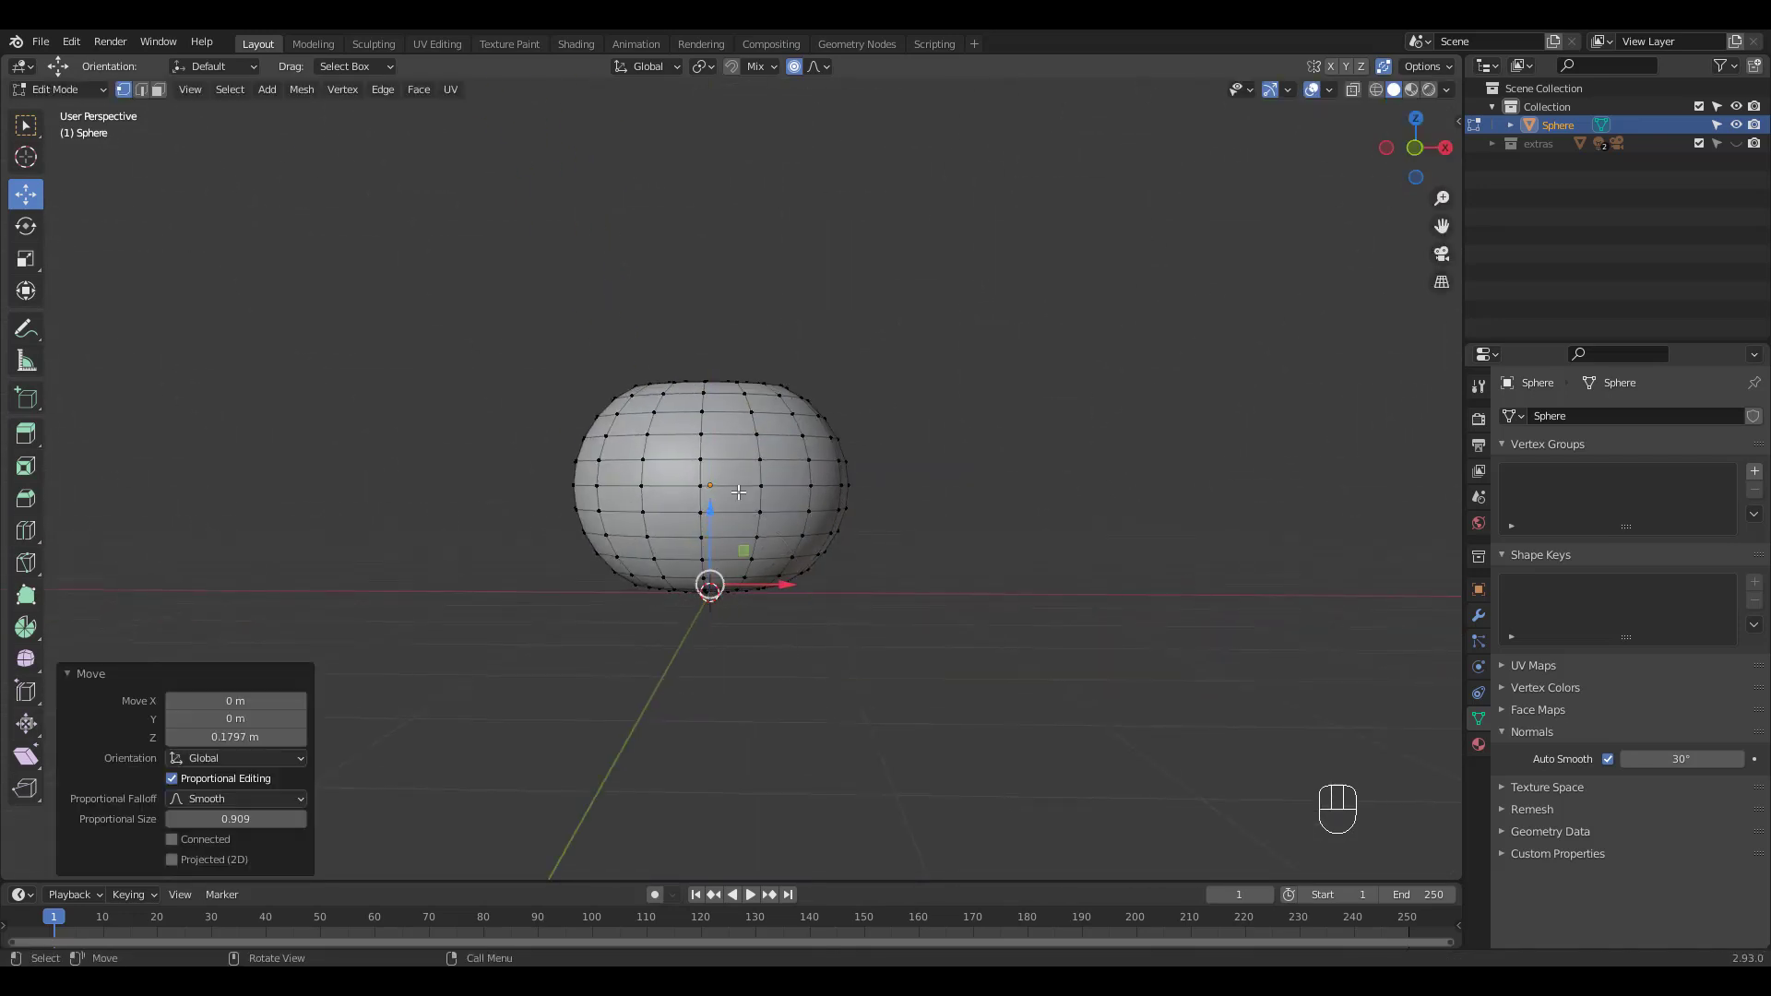
# Step: Move the whole sphere object down about 0.058 m in front view so its flat base rests on the ground line
pyautogui.press('KP_1')
pyautogui.press('Tab')
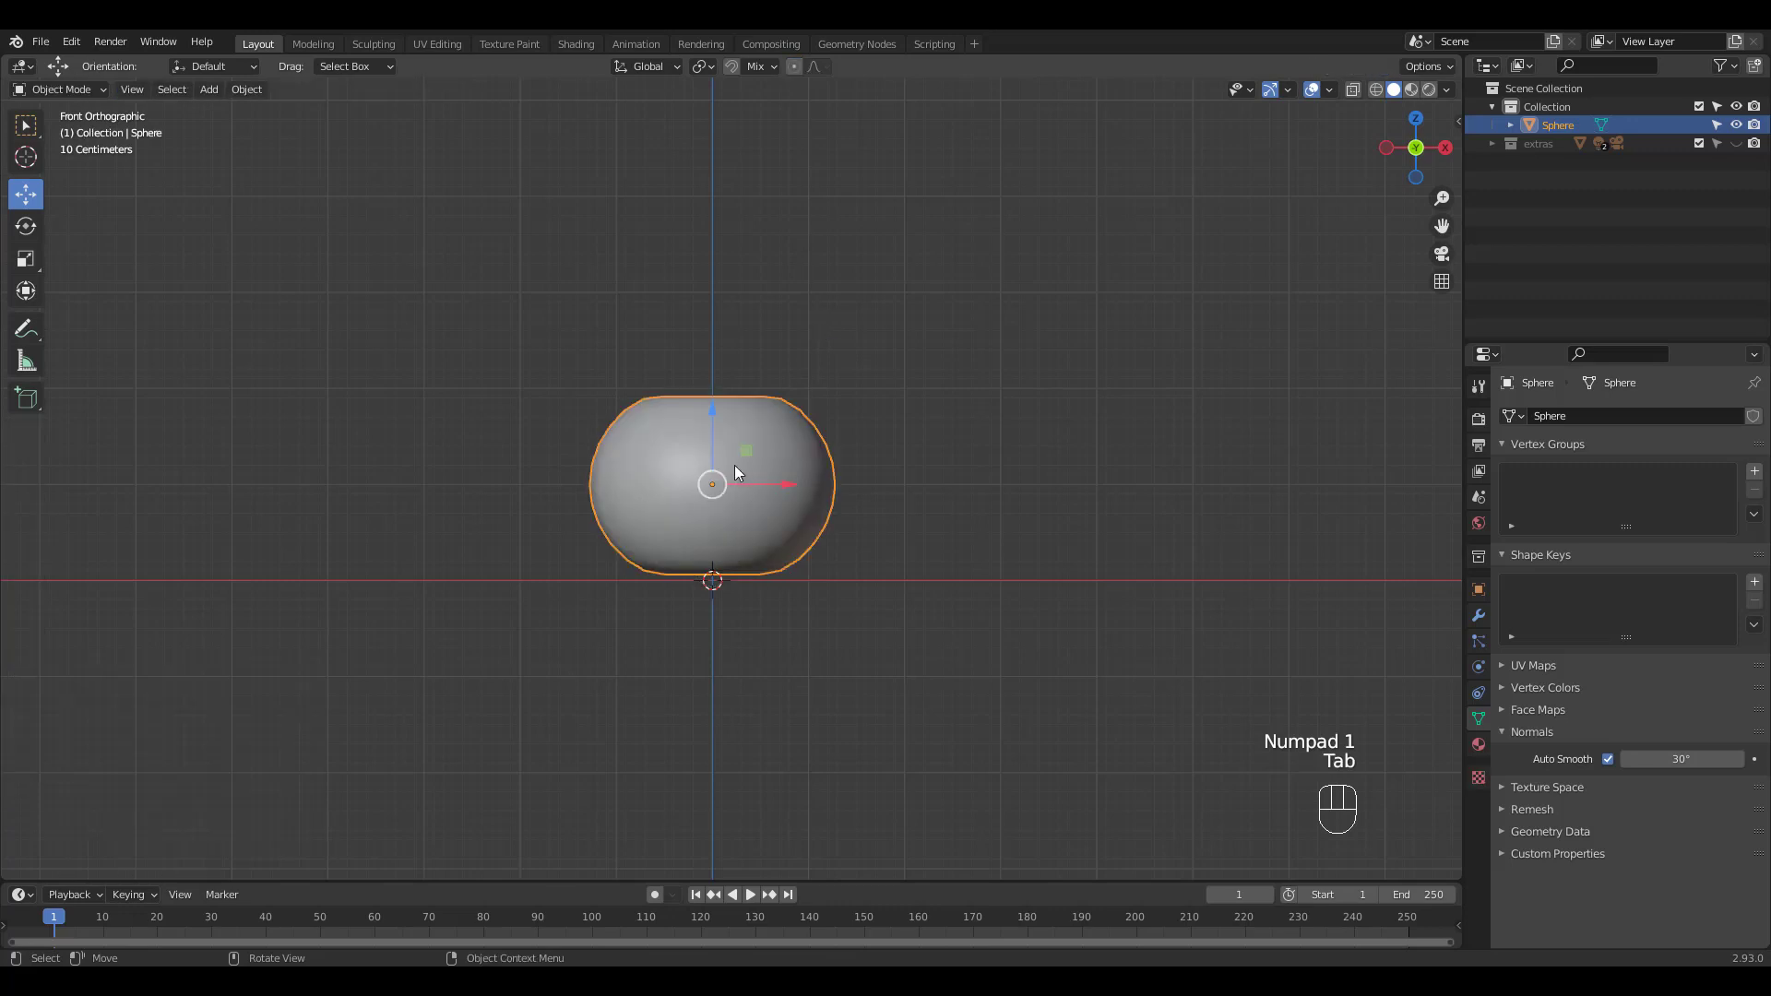
pyautogui.scroll(1, 749, 397)
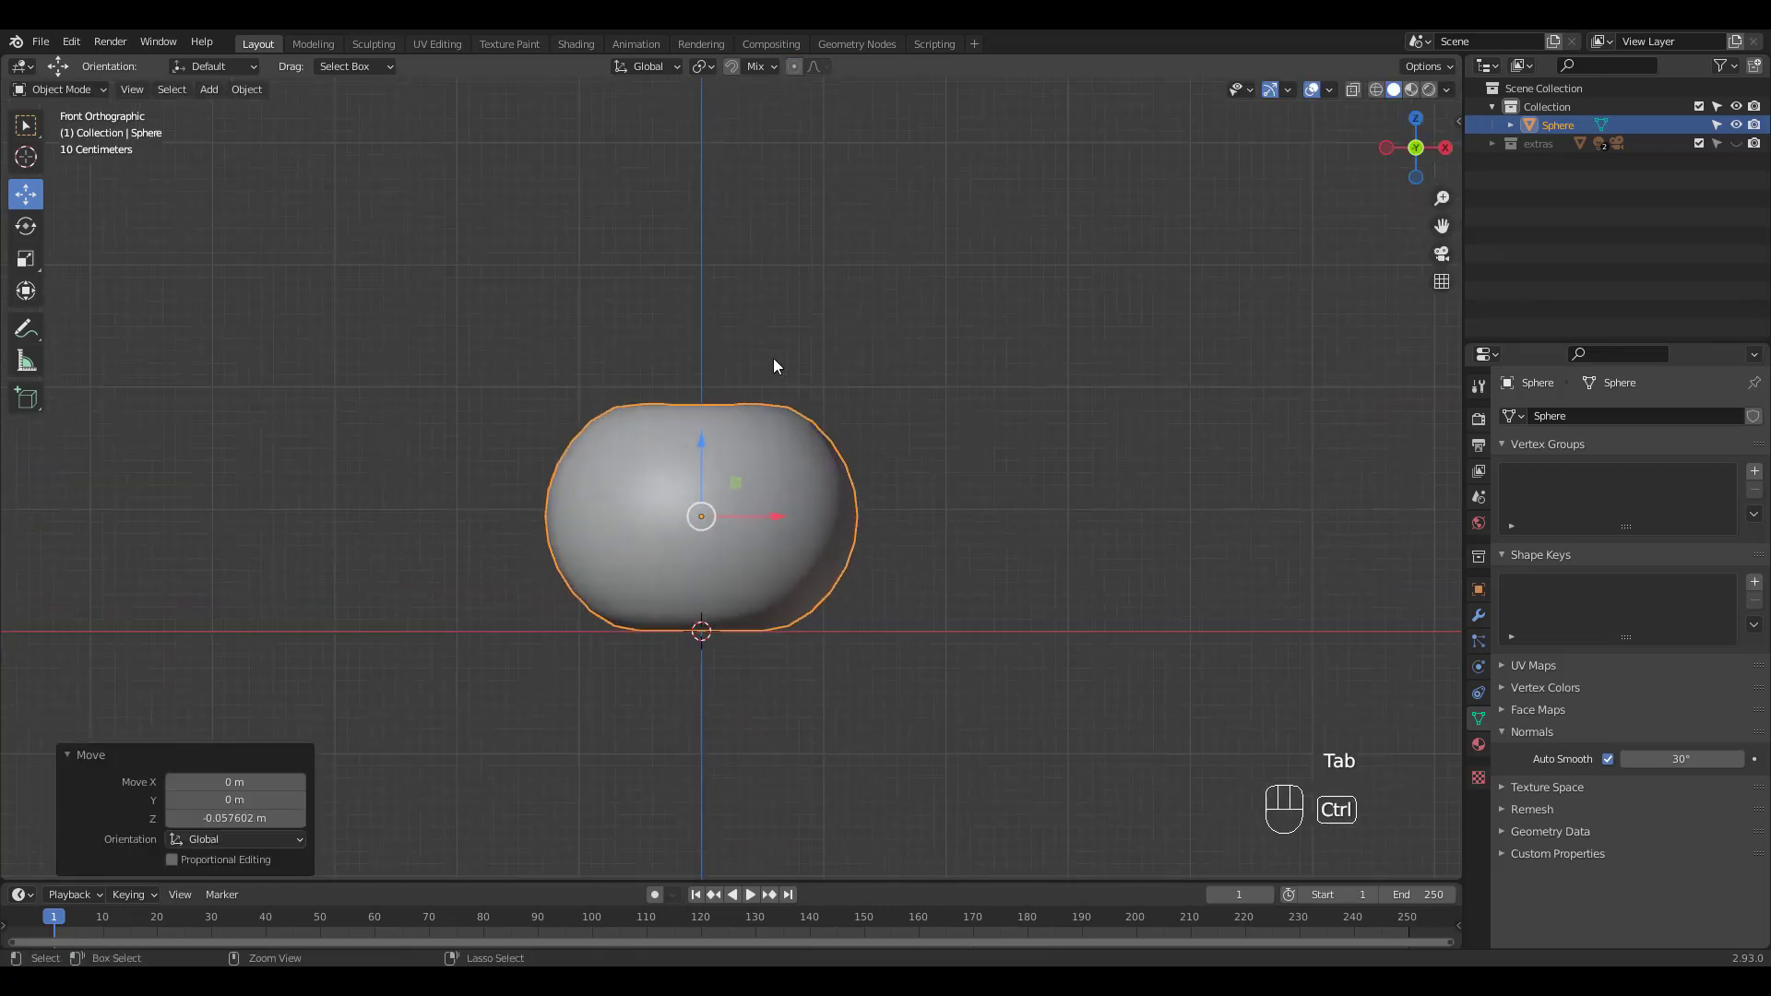
# Step: Duplicate the edge ring around the sphere's top pole in place and separate it into its own object
pyautogui.press('Tab')
pyautogui.moveTo(797, 385); pyautogui.dragTo(721, 478, button='middle')
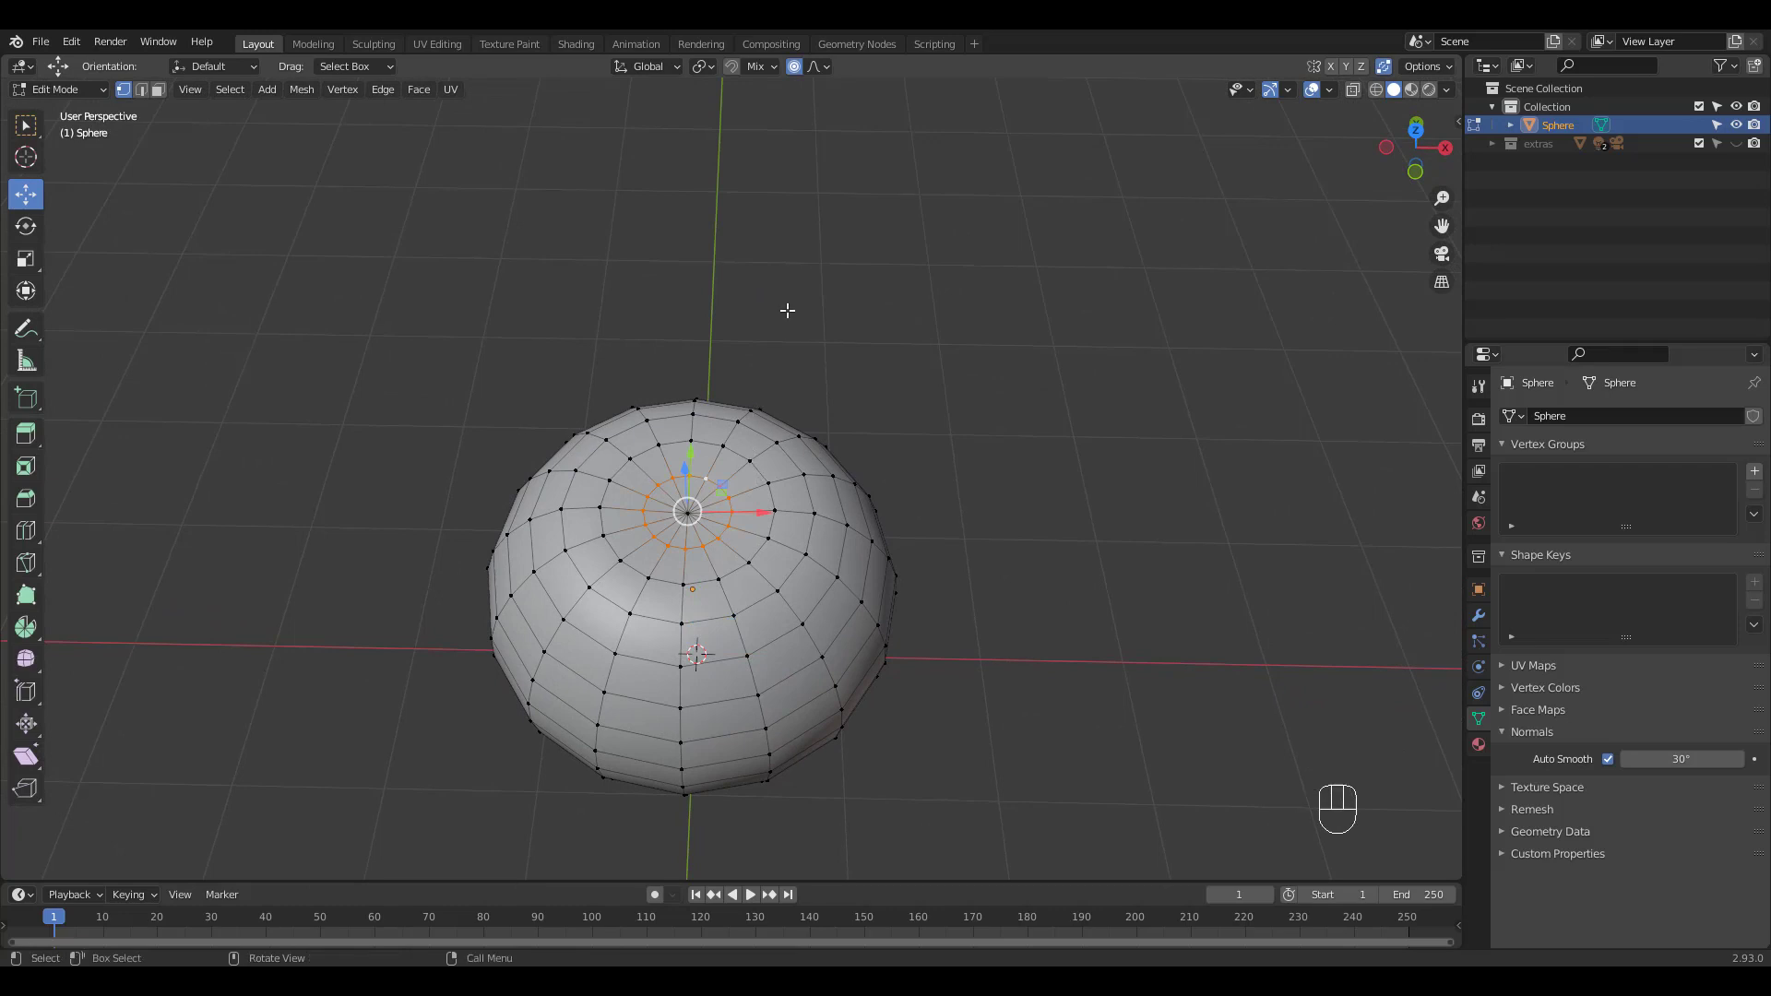
pyautogui.hotkey('shift', 'd')
pyautogui.rightClick(859, 420)
pyautogui.press('p')
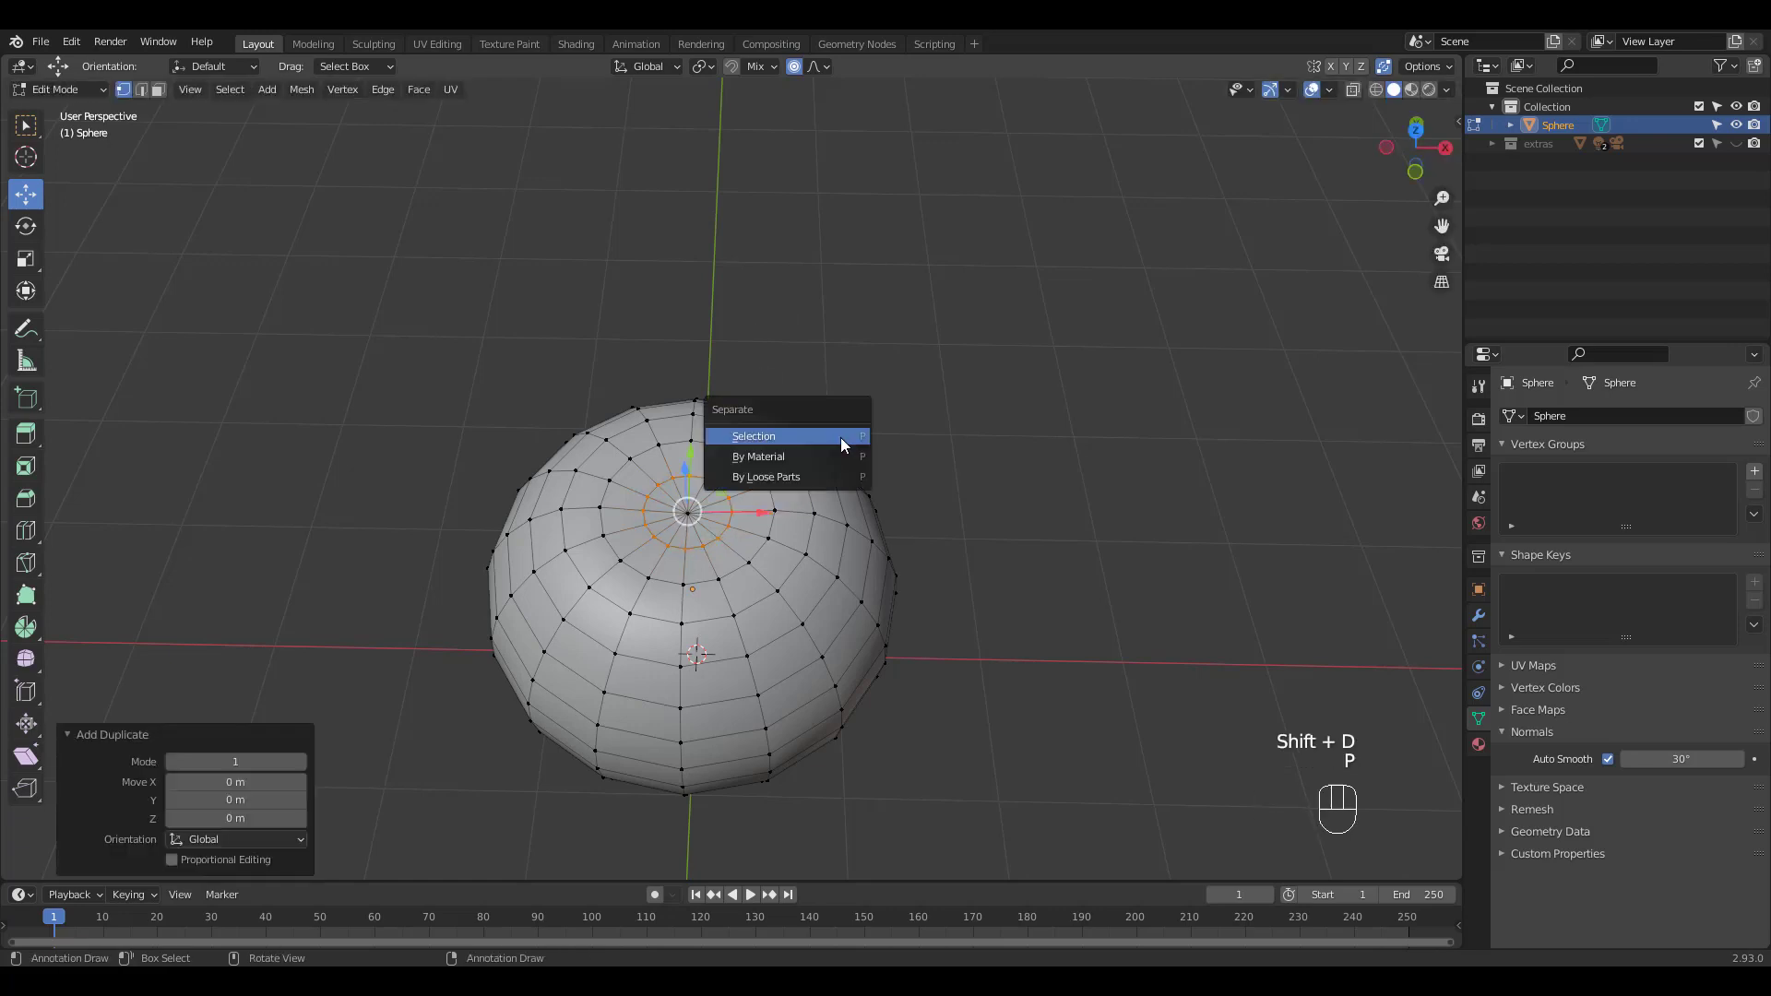
pyautogui.click(847, 446)
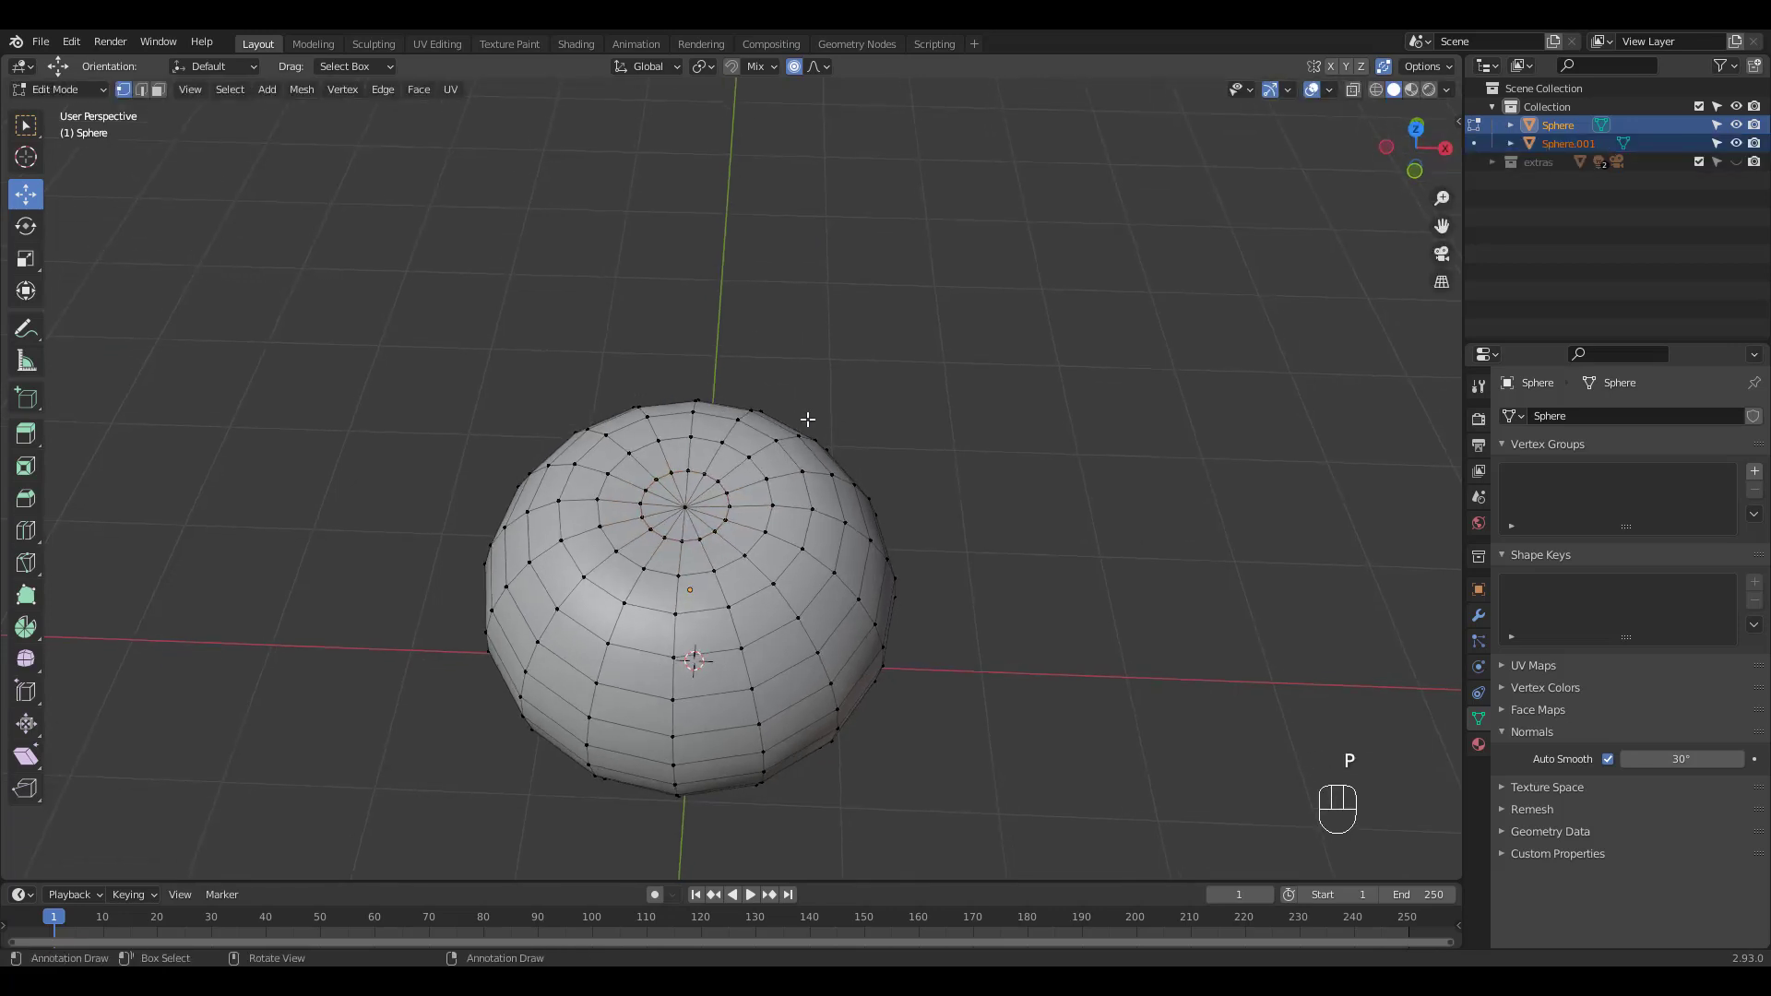
# Step: Select every second vertical edge loop of the sphere in top view and bevel them about 0.054 m with one segment
pyautogui.press('KP_7')
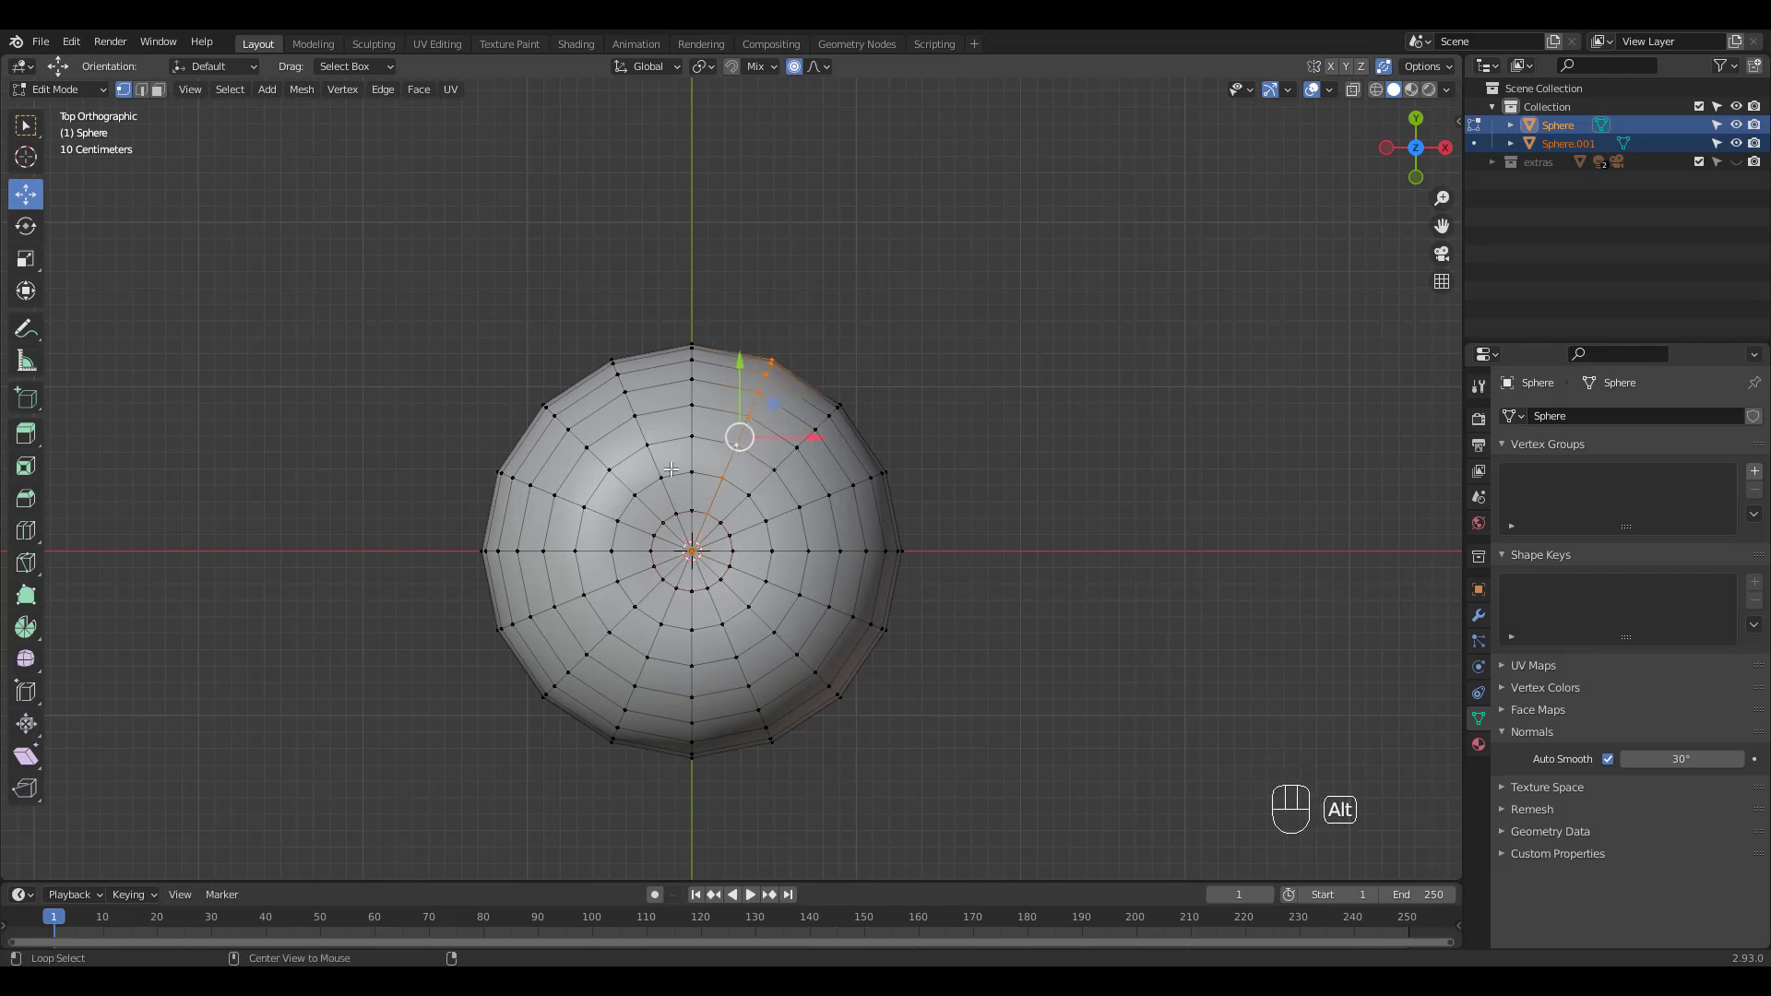
pyautogui.keyDown('alt'); pyautogui.click(698, 460); pyautogui.keyUp('alt')
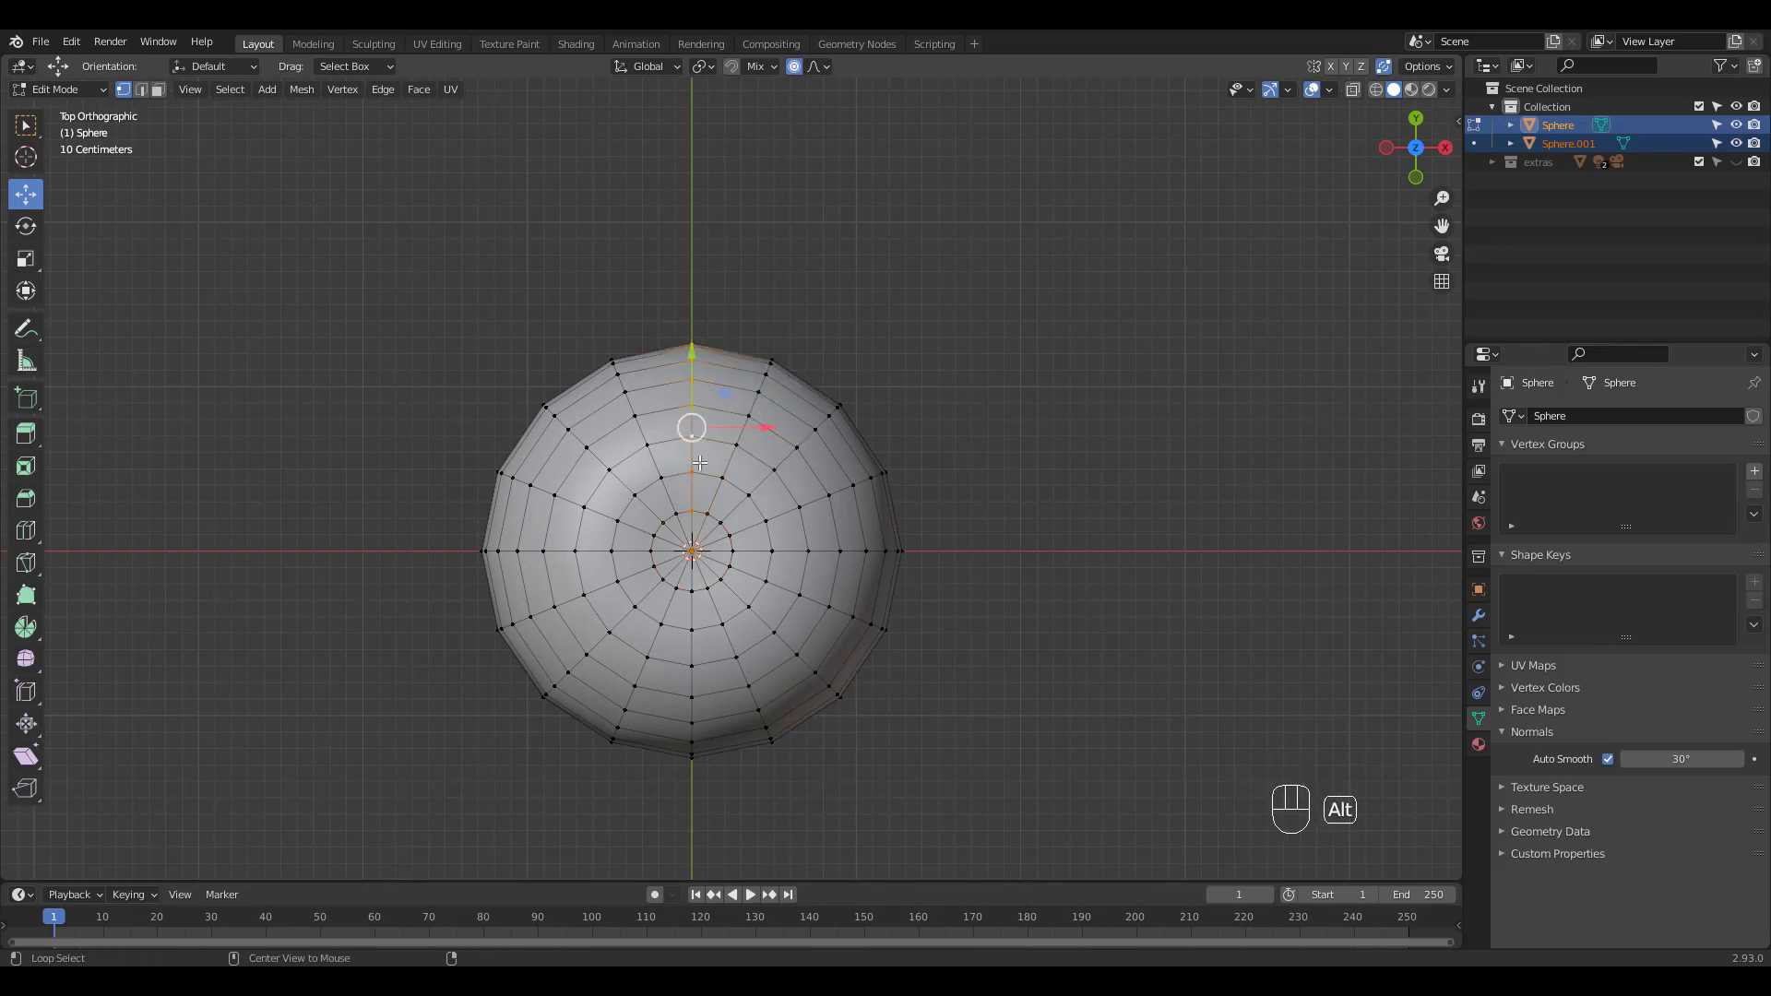
pyautogui.keyDown('alt'); pyautogui.keyDown('shift'); pyautogui.click(710, 649); pyautogui.keyUp('shift'); pyautogui.keyUp('alt')
pyautogui.keyDown('alt'); pyautogui.keyDown('shift'); pyautogui.click(826, 553); pyautogui.keyUp('shift'); pyautogui.keyUp('alt')
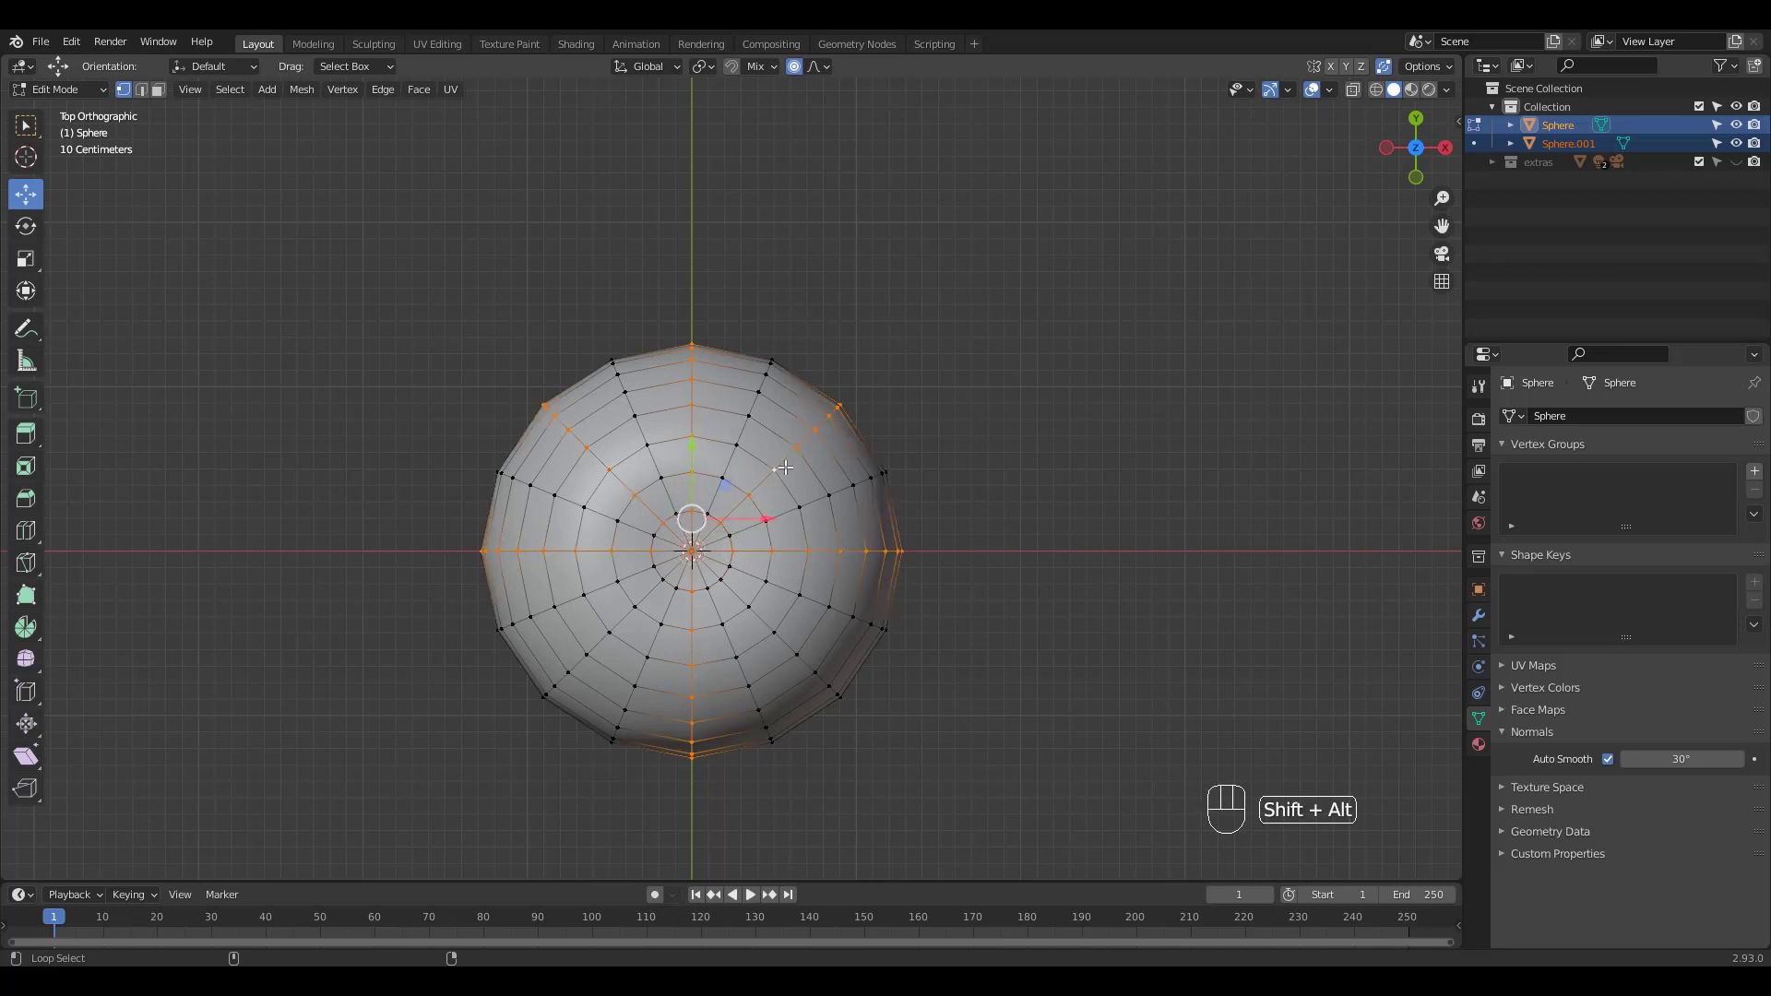
pyautogui.keyDown('alt'); pyautogui.keyDown('shift'); pyautogui.click(752, 624); pyautogui.keyUp('shift'); pyautogui.keyUp('alt')
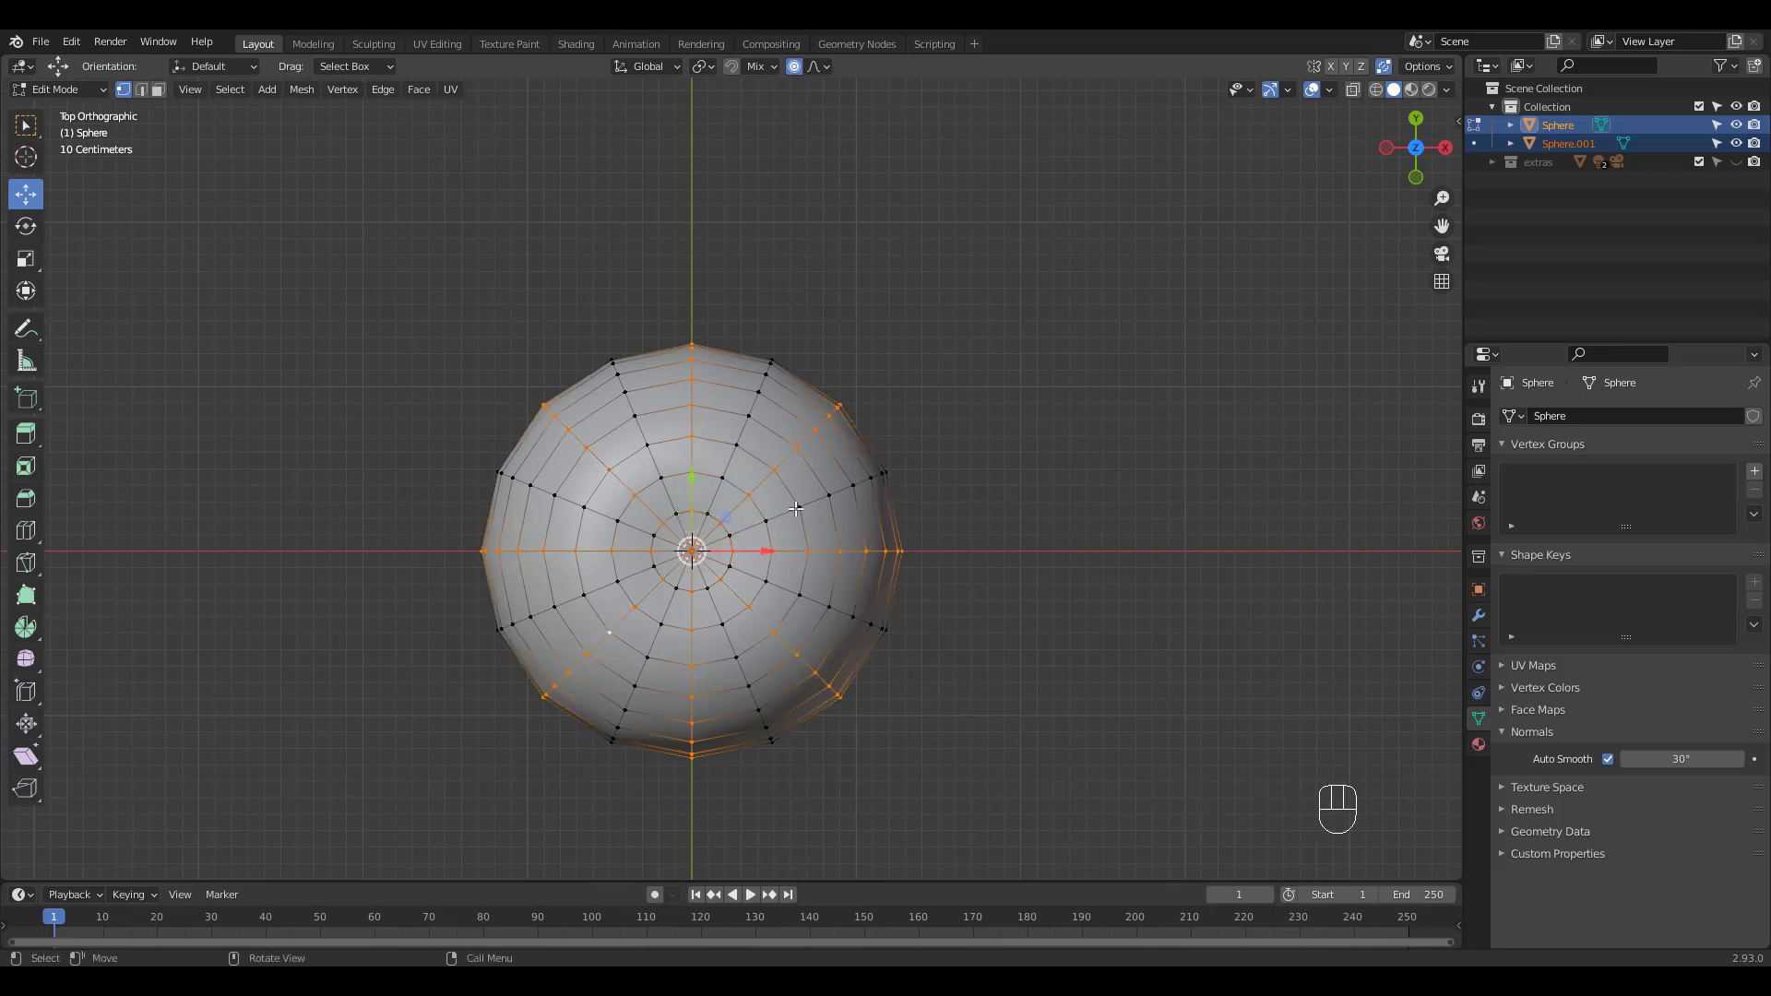
pyautogui.moveTo(623, 621); pyautogui.dragTo(791, 376, button='middle')
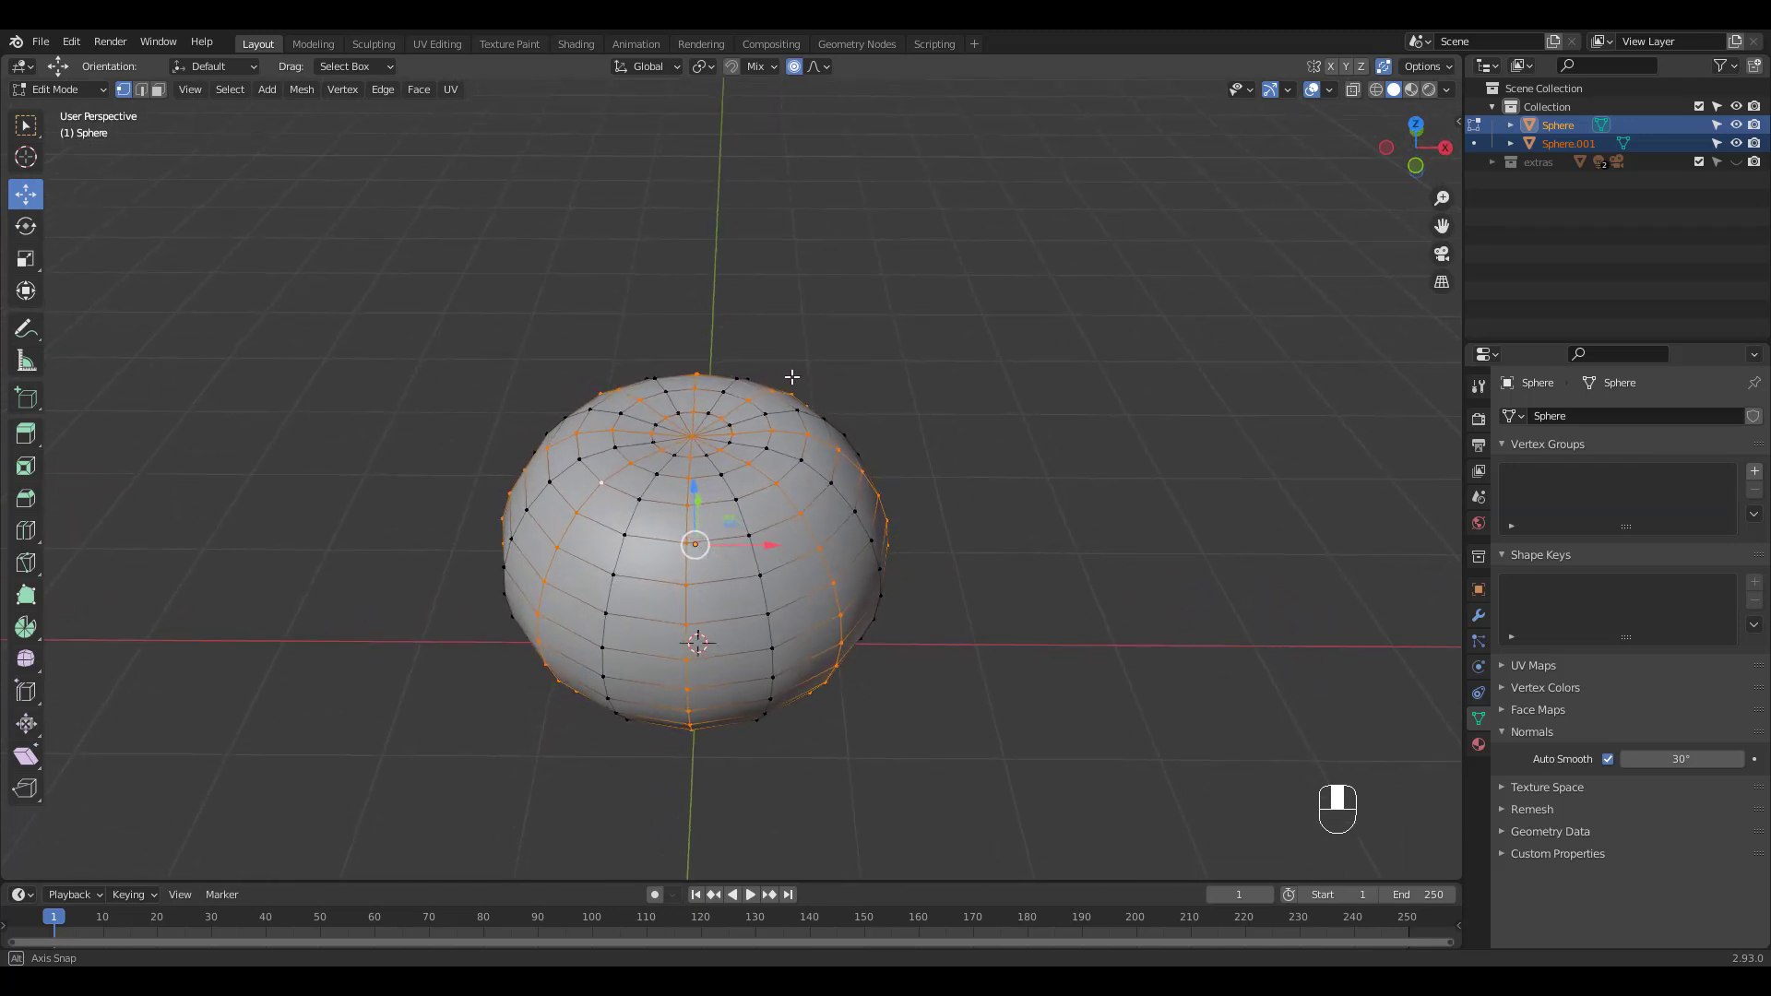
pyautogui.press('2')
pyautogui.hotkey('ctrl', 'b')
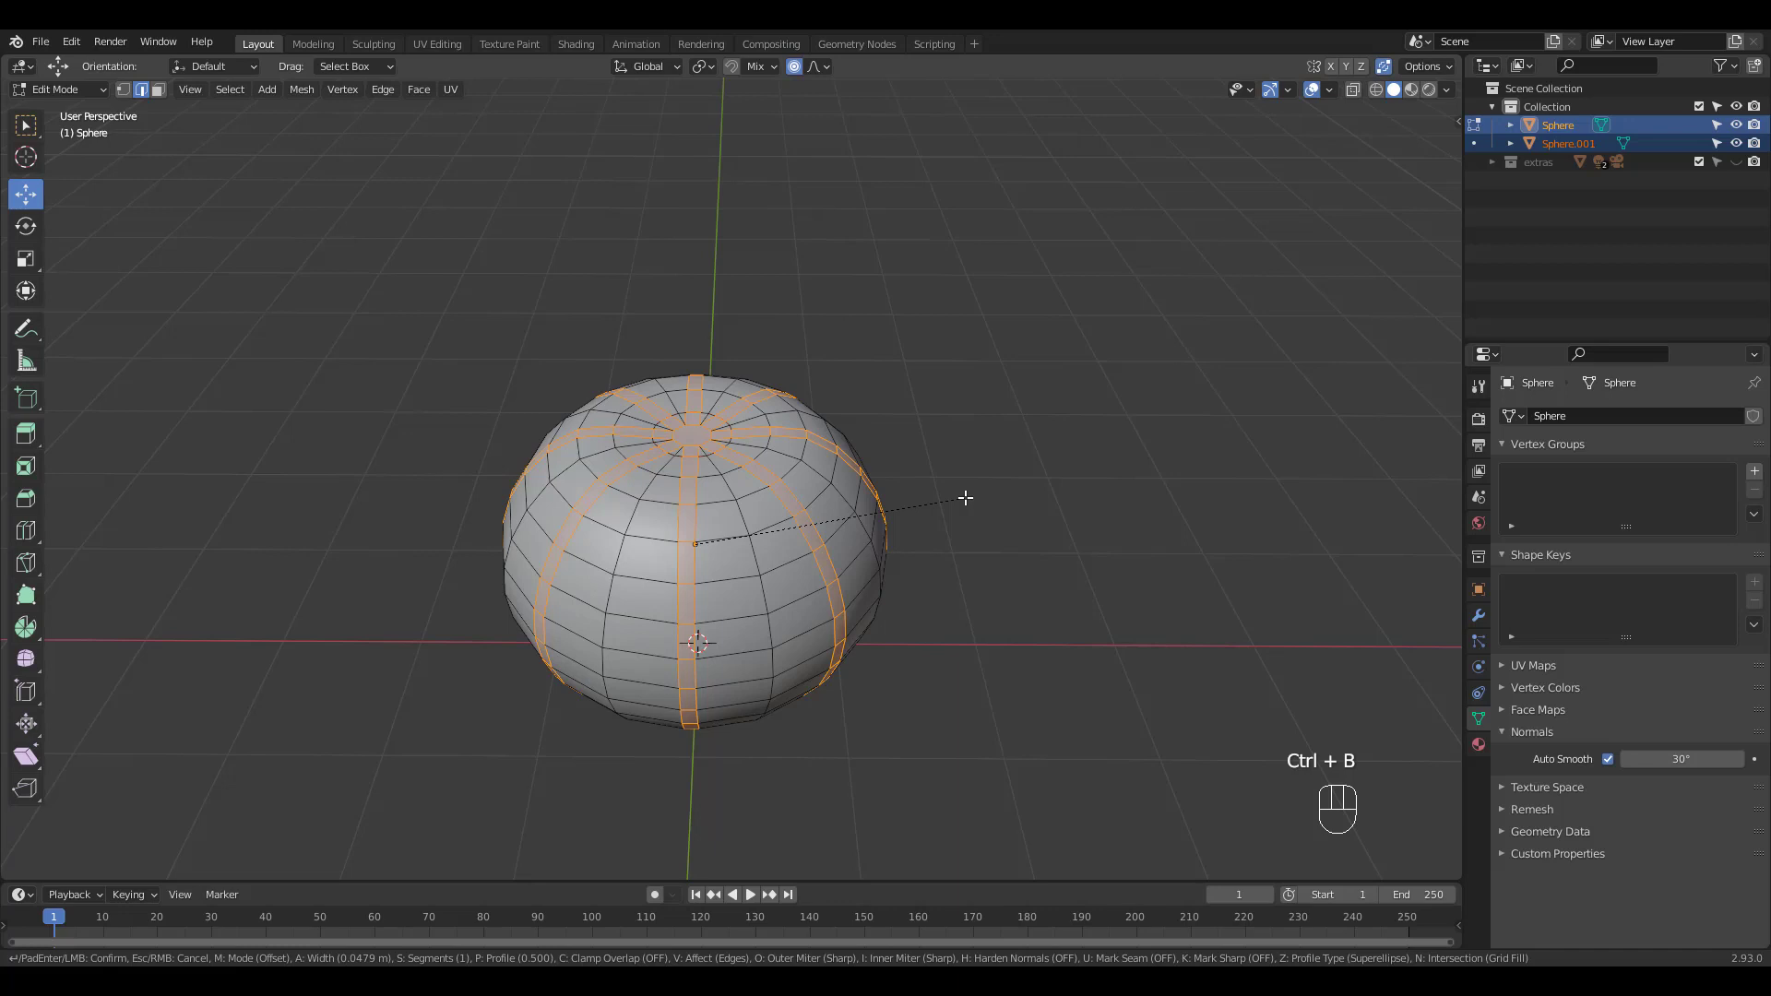
pyautogui.click(966, 499)
# Step: Extrude the beveled strips inward along their normals by about 0.061 m to form grooves
pyautogui.hotkey('alt', 'e')
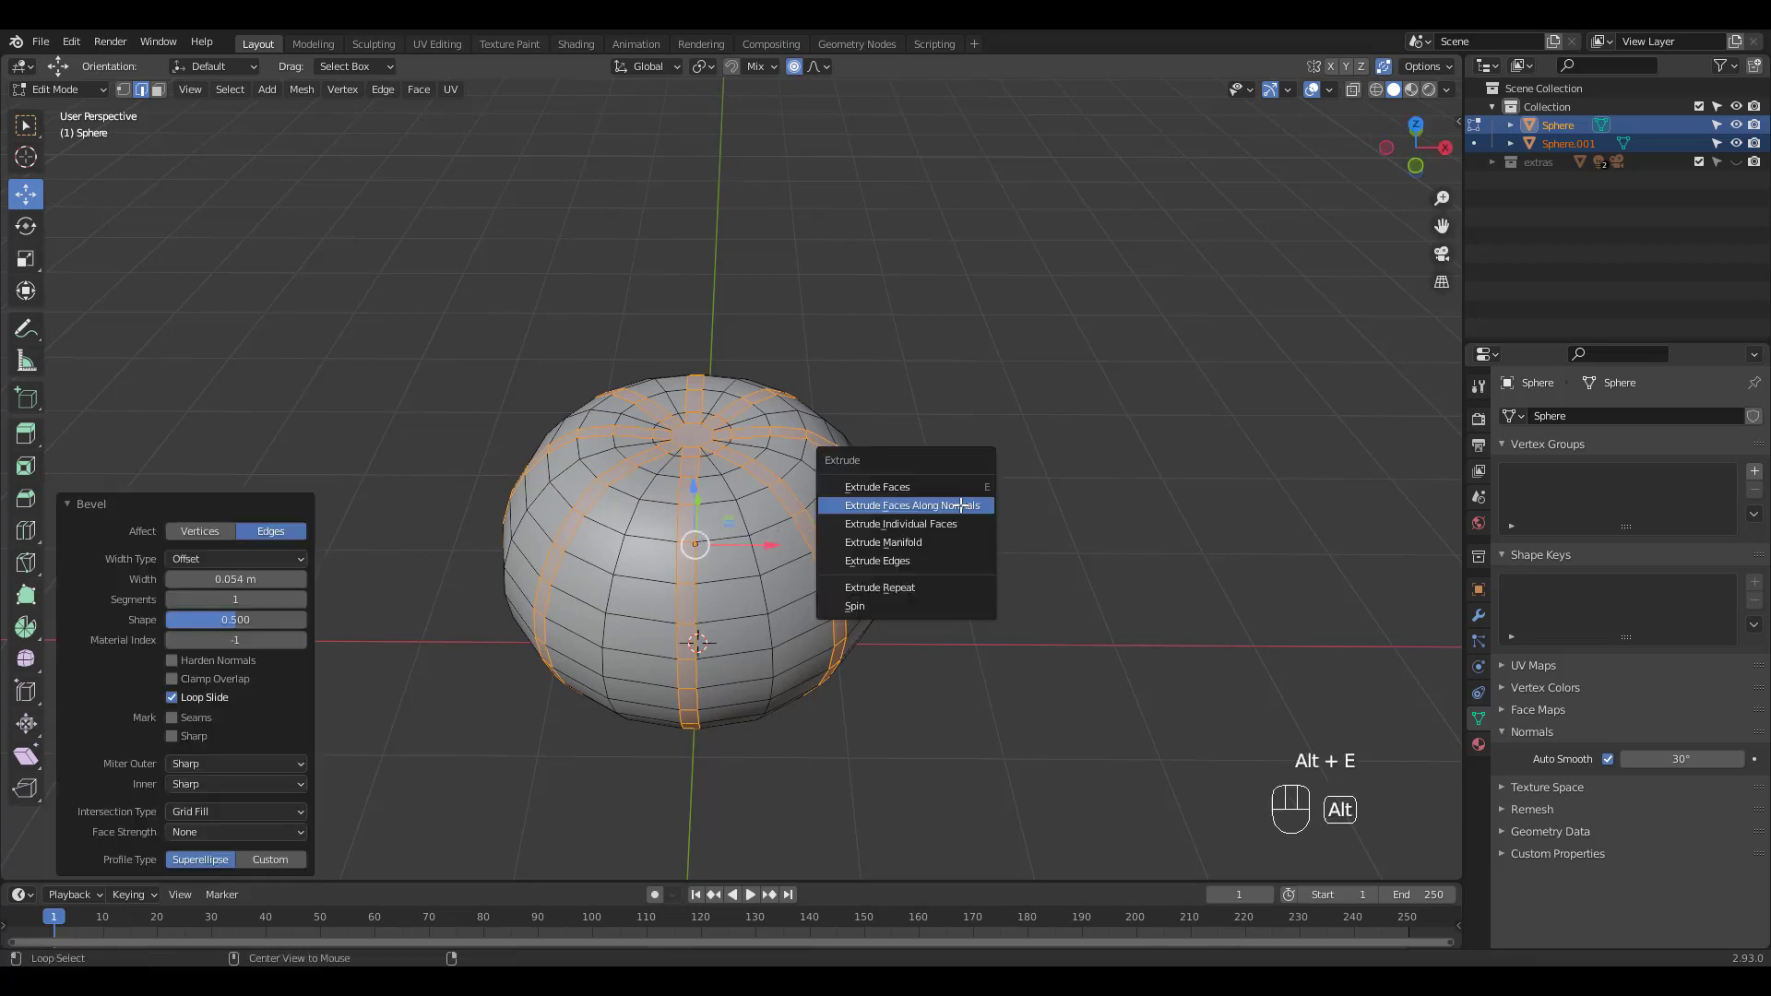
pyautogui.click(966, 506)
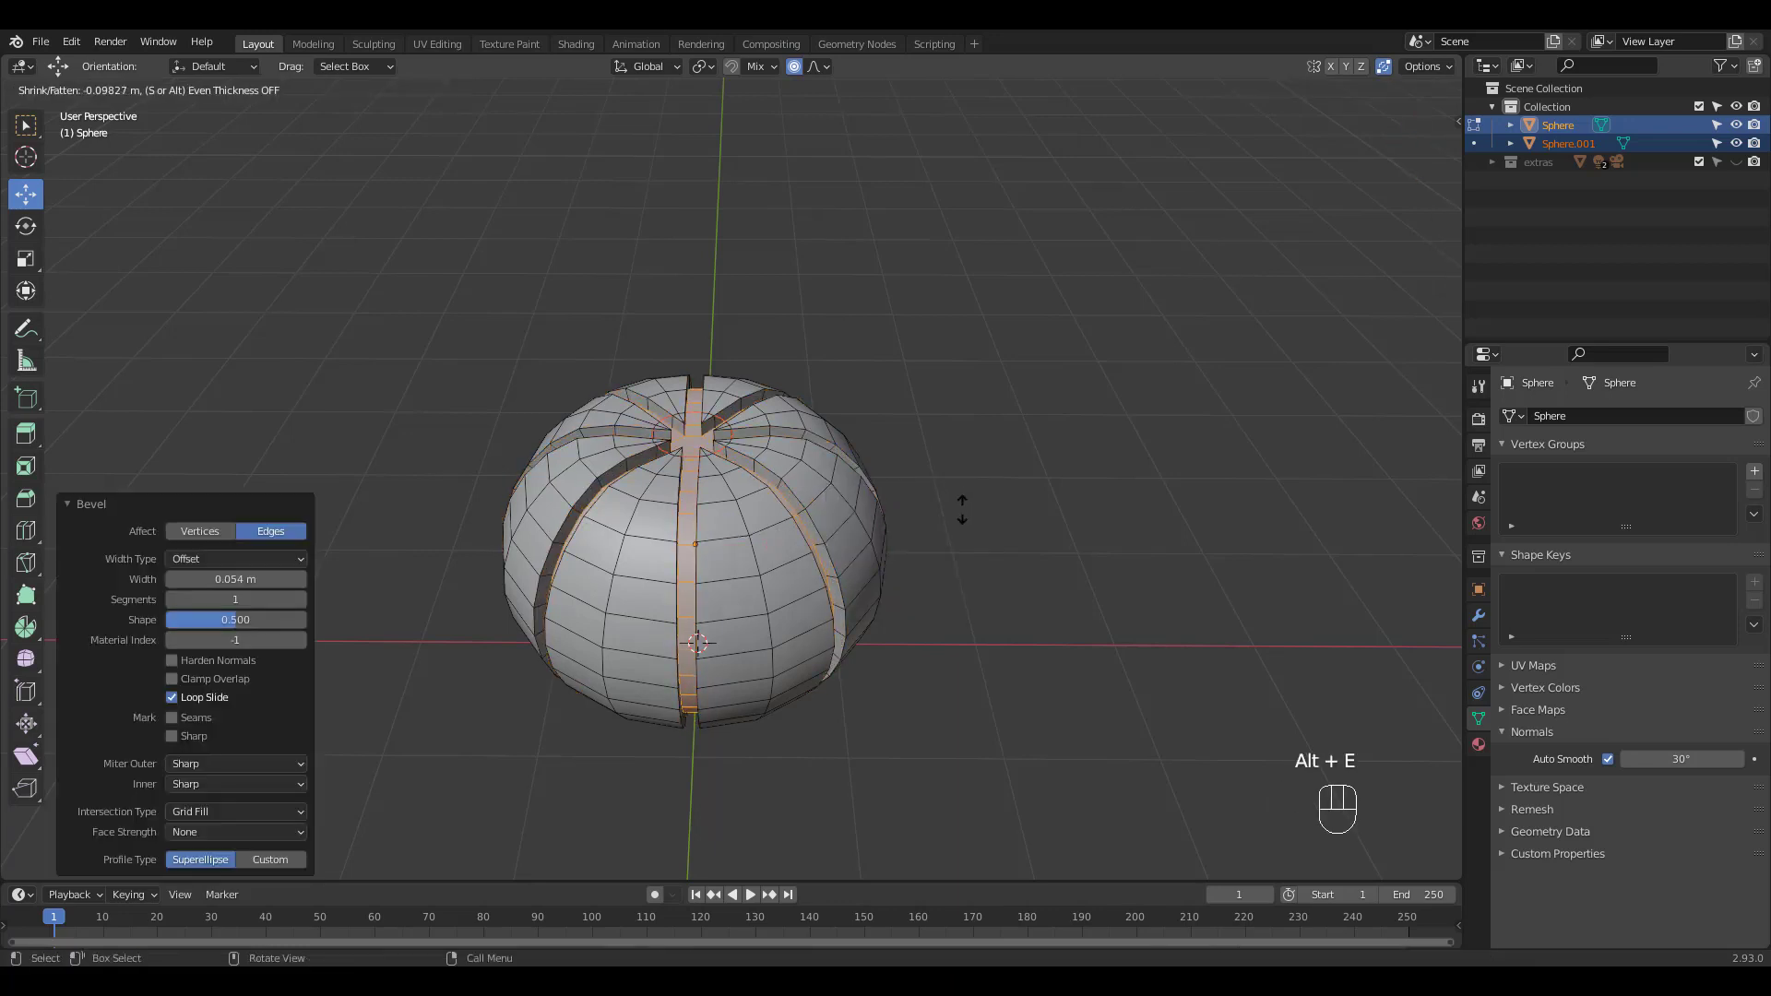
pyautogui.click(962, 507)
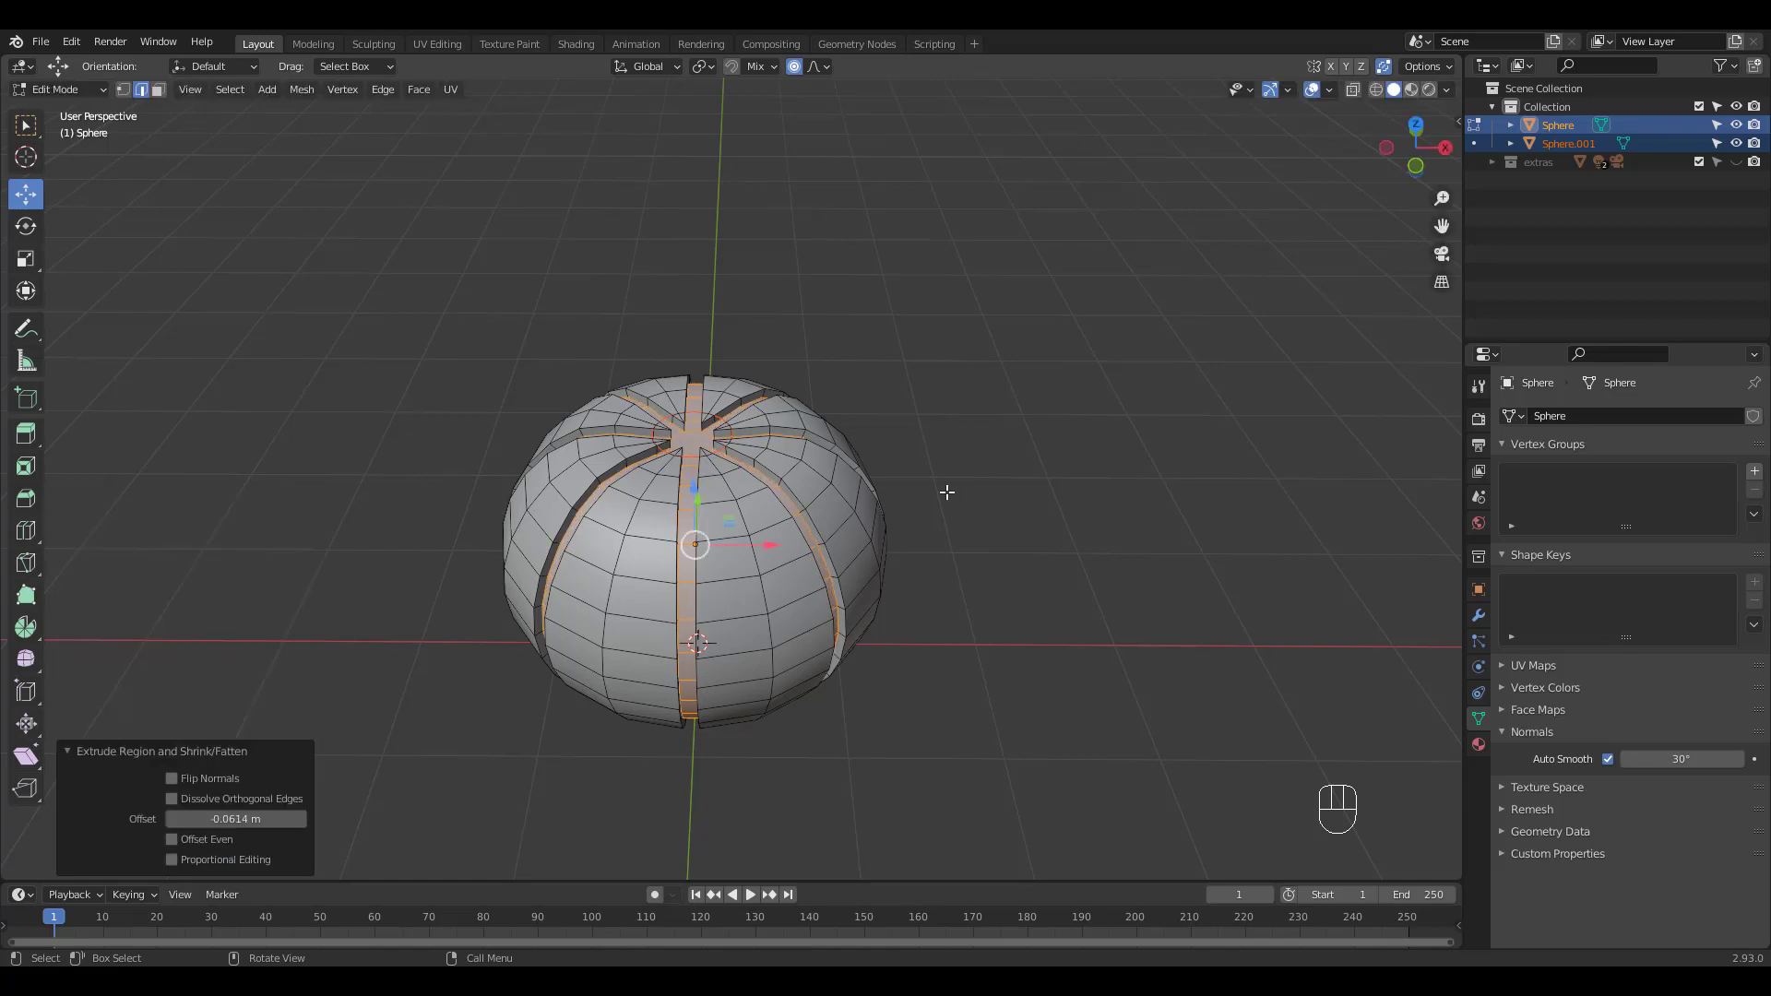
# Step: Add a level-2 subdivision surface to both the sphere and the separated ring in Object Mode
pyautogui.moveTo(948, 495); pyautogui.dragTo(835, 369, button='middle')
pyautogui.press('Tab')
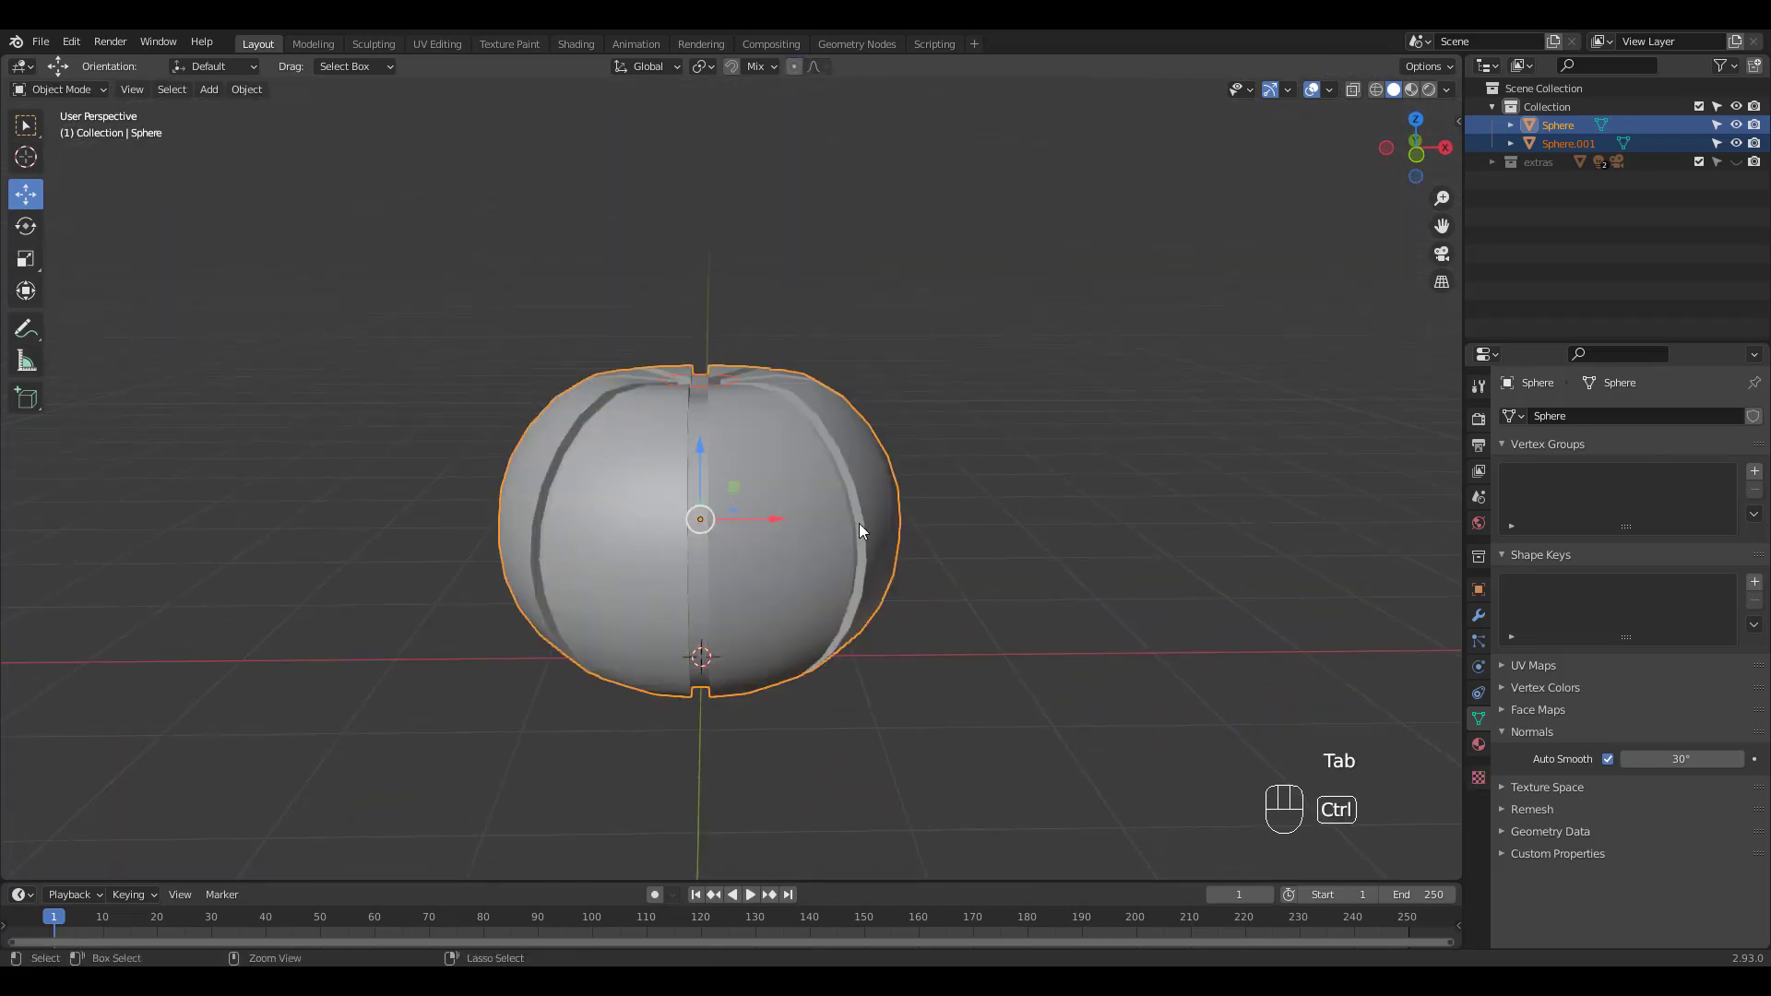
pyautogui.hotkey('ctrl', '2')
pyautogui.moveTo(865, 518)
pyautogui.mouseDown(button='middle')
pyautogui.moveTo(827, 471)
pyautogui.moveTo(823, 531)
pyautogui.moveTo(917, 470)
pyautogui.moveTo(890, 499)
pyautogui.mouseUp(button='middle')
# Step: Select the vertices around the top centre in top view and scale them down with proportional size 1.10
pyautogui.press('Tab')
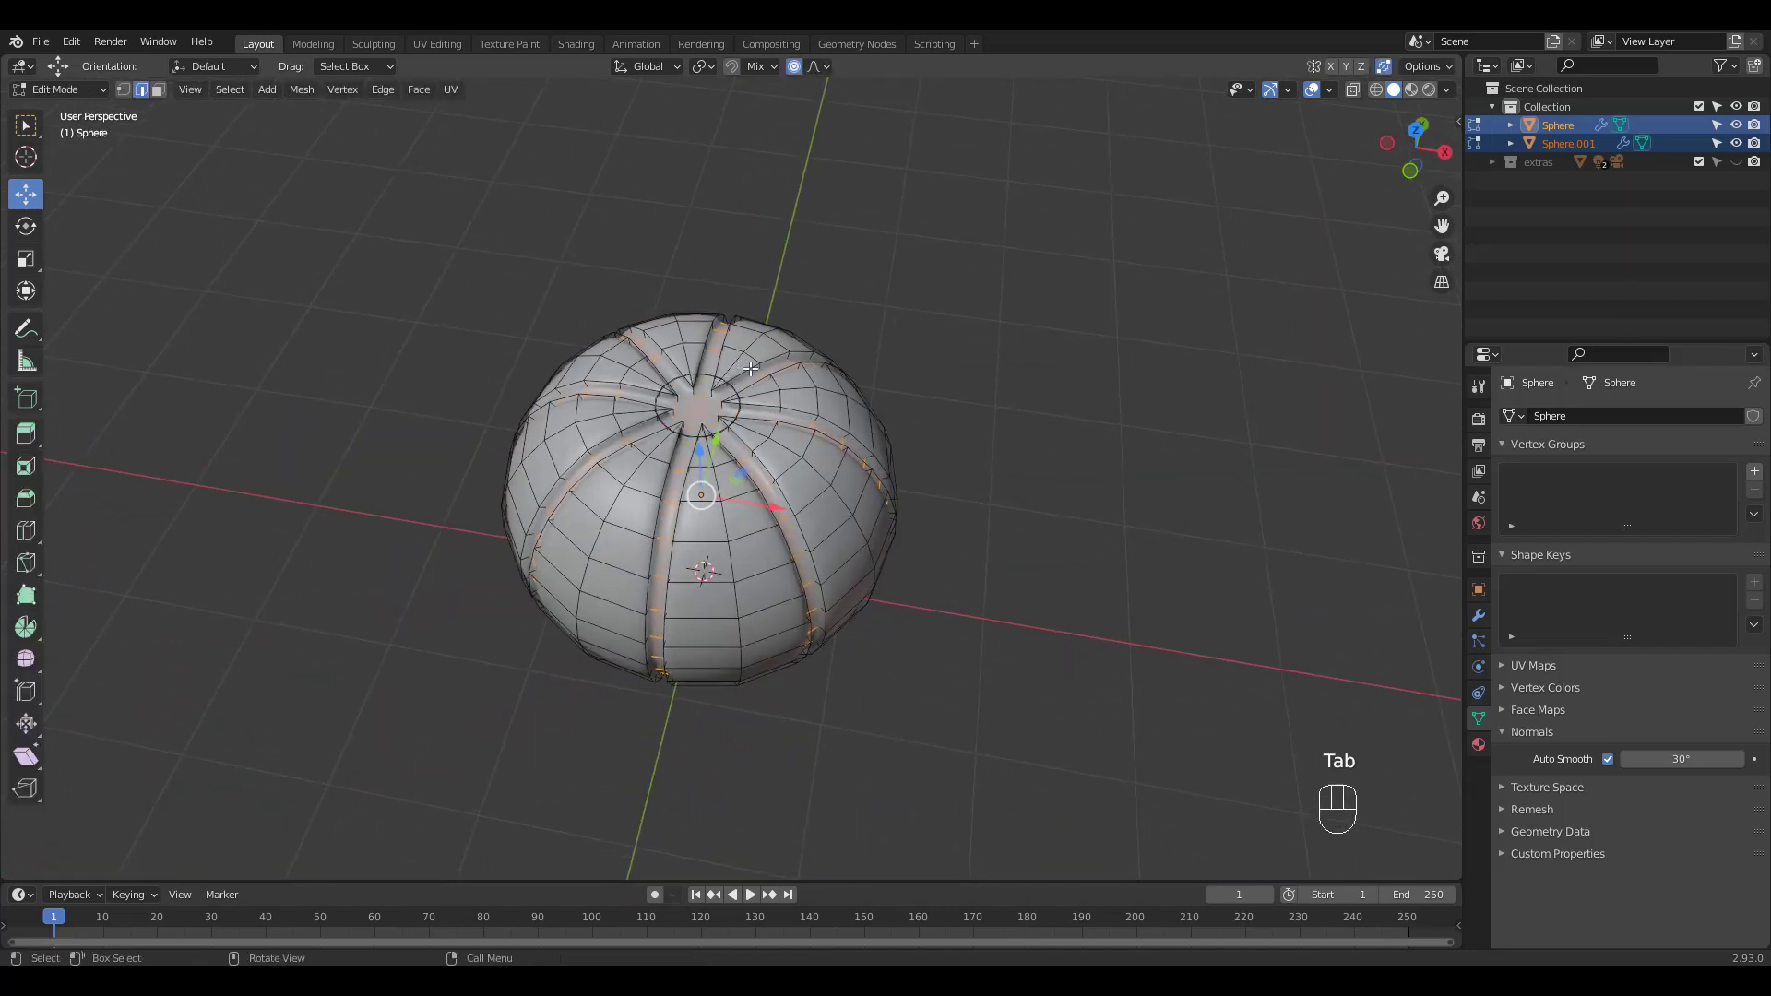
pyautogui.press('KP_7')
pyautogui.press('1')
pyautogui.keyDown('ctrl'); pyautogui.click(730, 376); pyautogui.keyUp('ctrl')
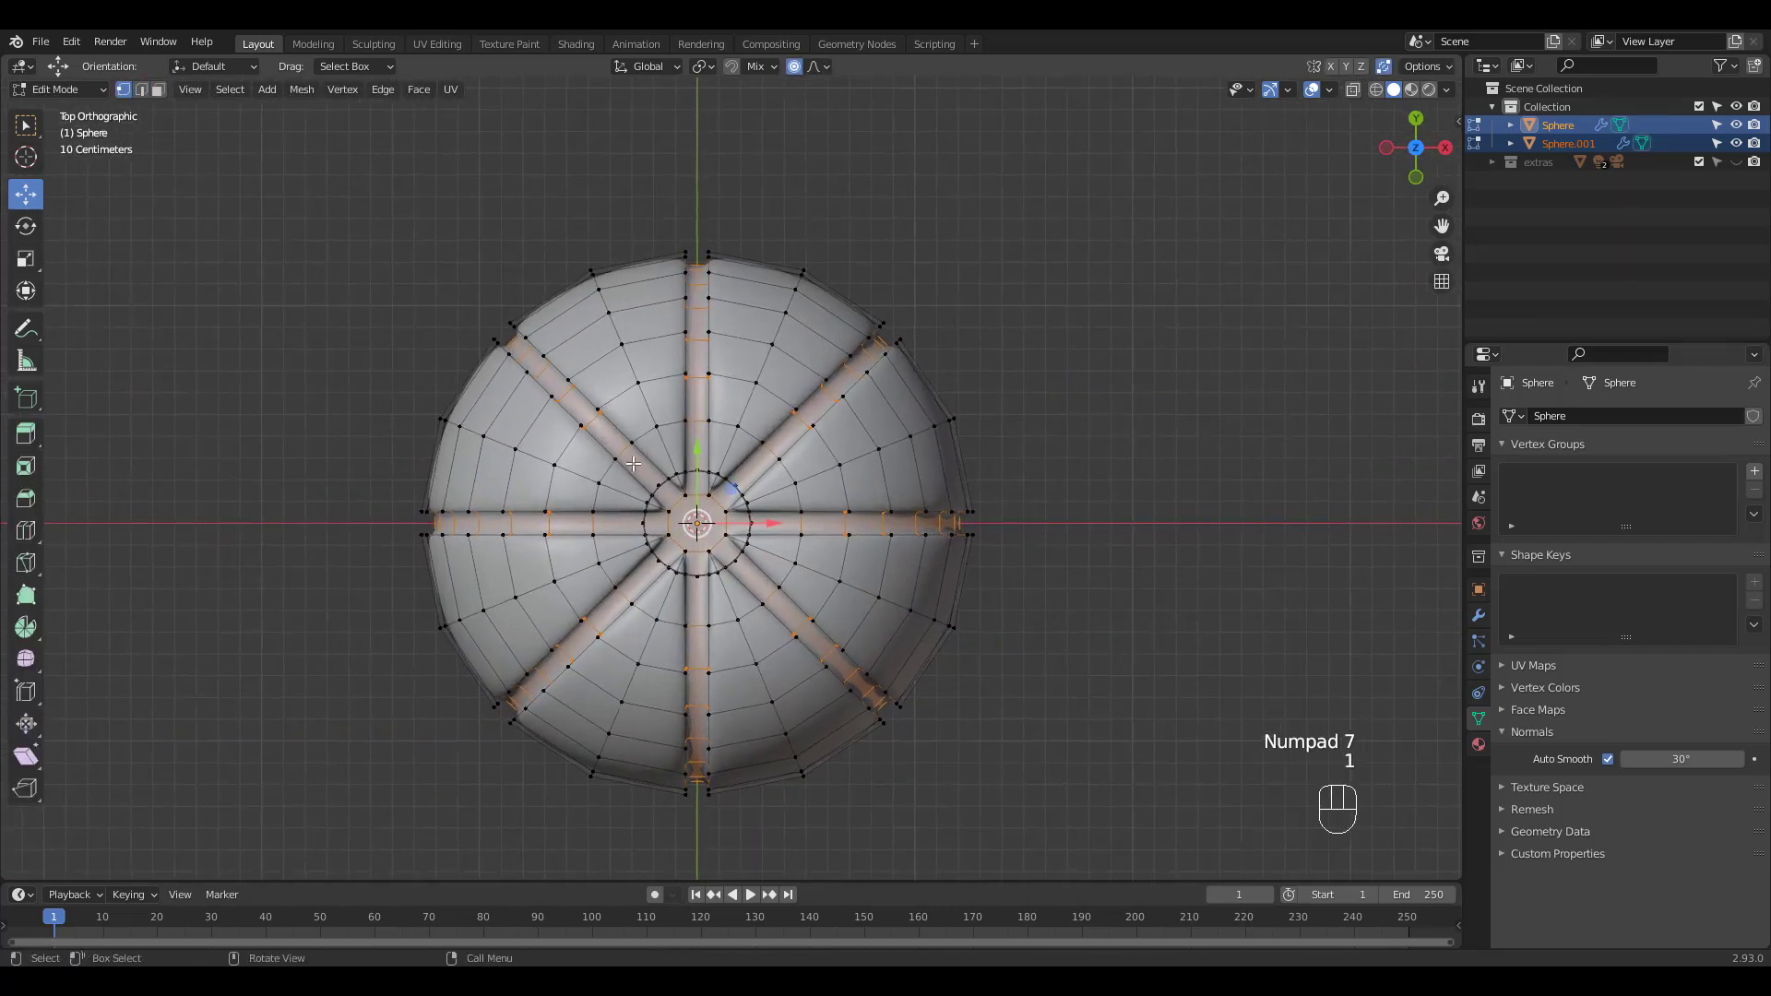
pyautogui.moveTo(632, 468); pyautogui.dragTo(764, 582)
pyautogui.press('s')
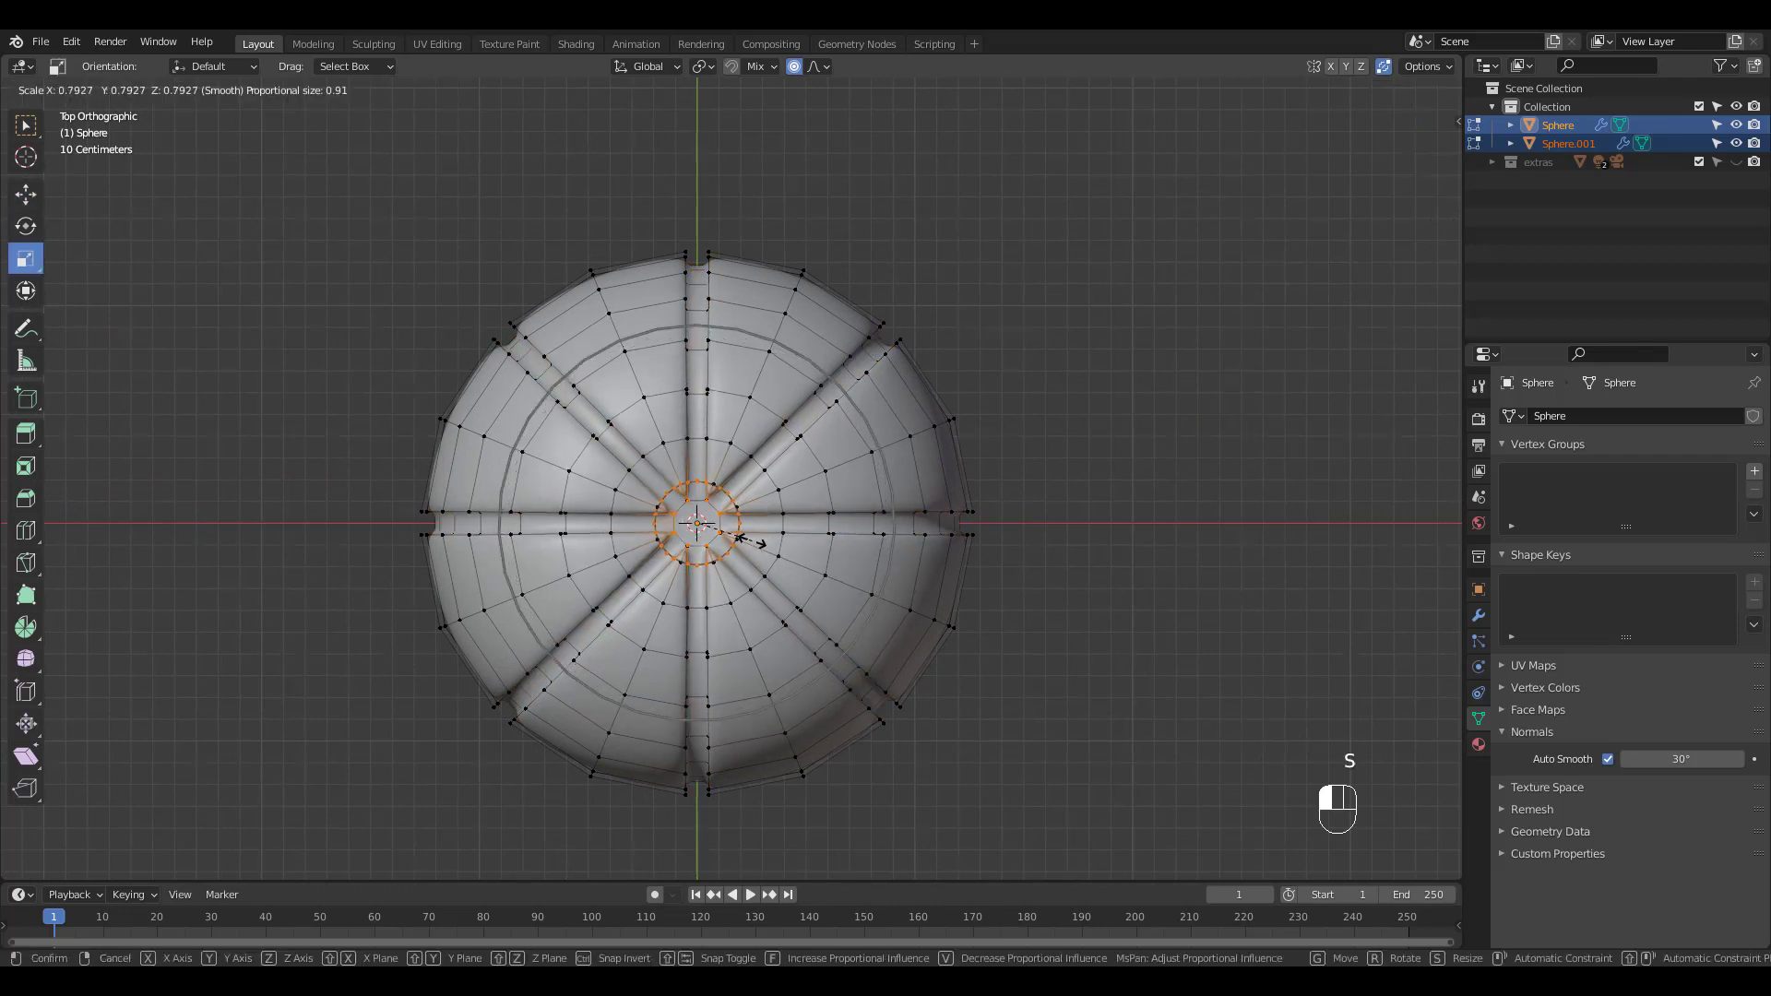
pyautogui.scroll(-2, 749, 543)
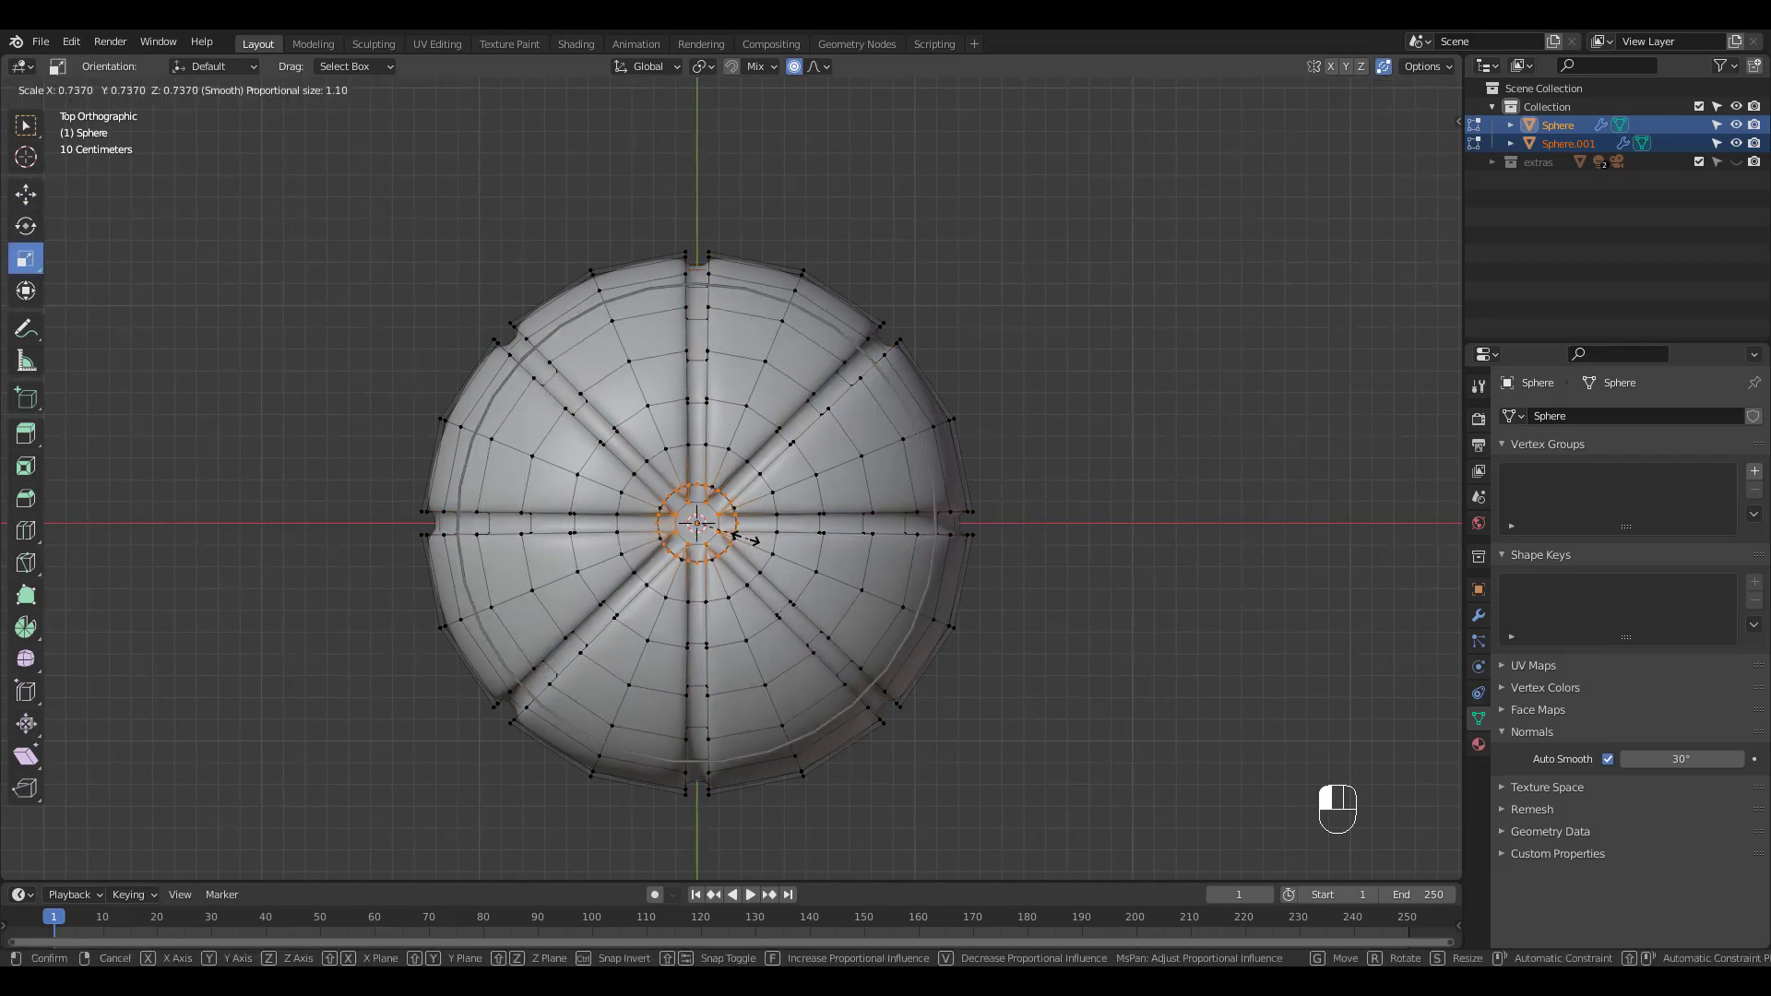
pyautogui.click(723, 530)
# Step: Sink the top centre vertices along Z with proportional editing, by about 0.039 m and another 0.072 m
pyautogui.moveTo(724, 531); pyautogui.dragTo(807, 341, button='middle')
pyautogui.hotkey('shift', 'space')
pyautogui.press('g')
pyautogui.moveTo(694, 457); pyautogui.dragTo(698, 471)
pyautogui.moveTo(736, 487); pyautogui.dragTo(746, 473, button='middle')
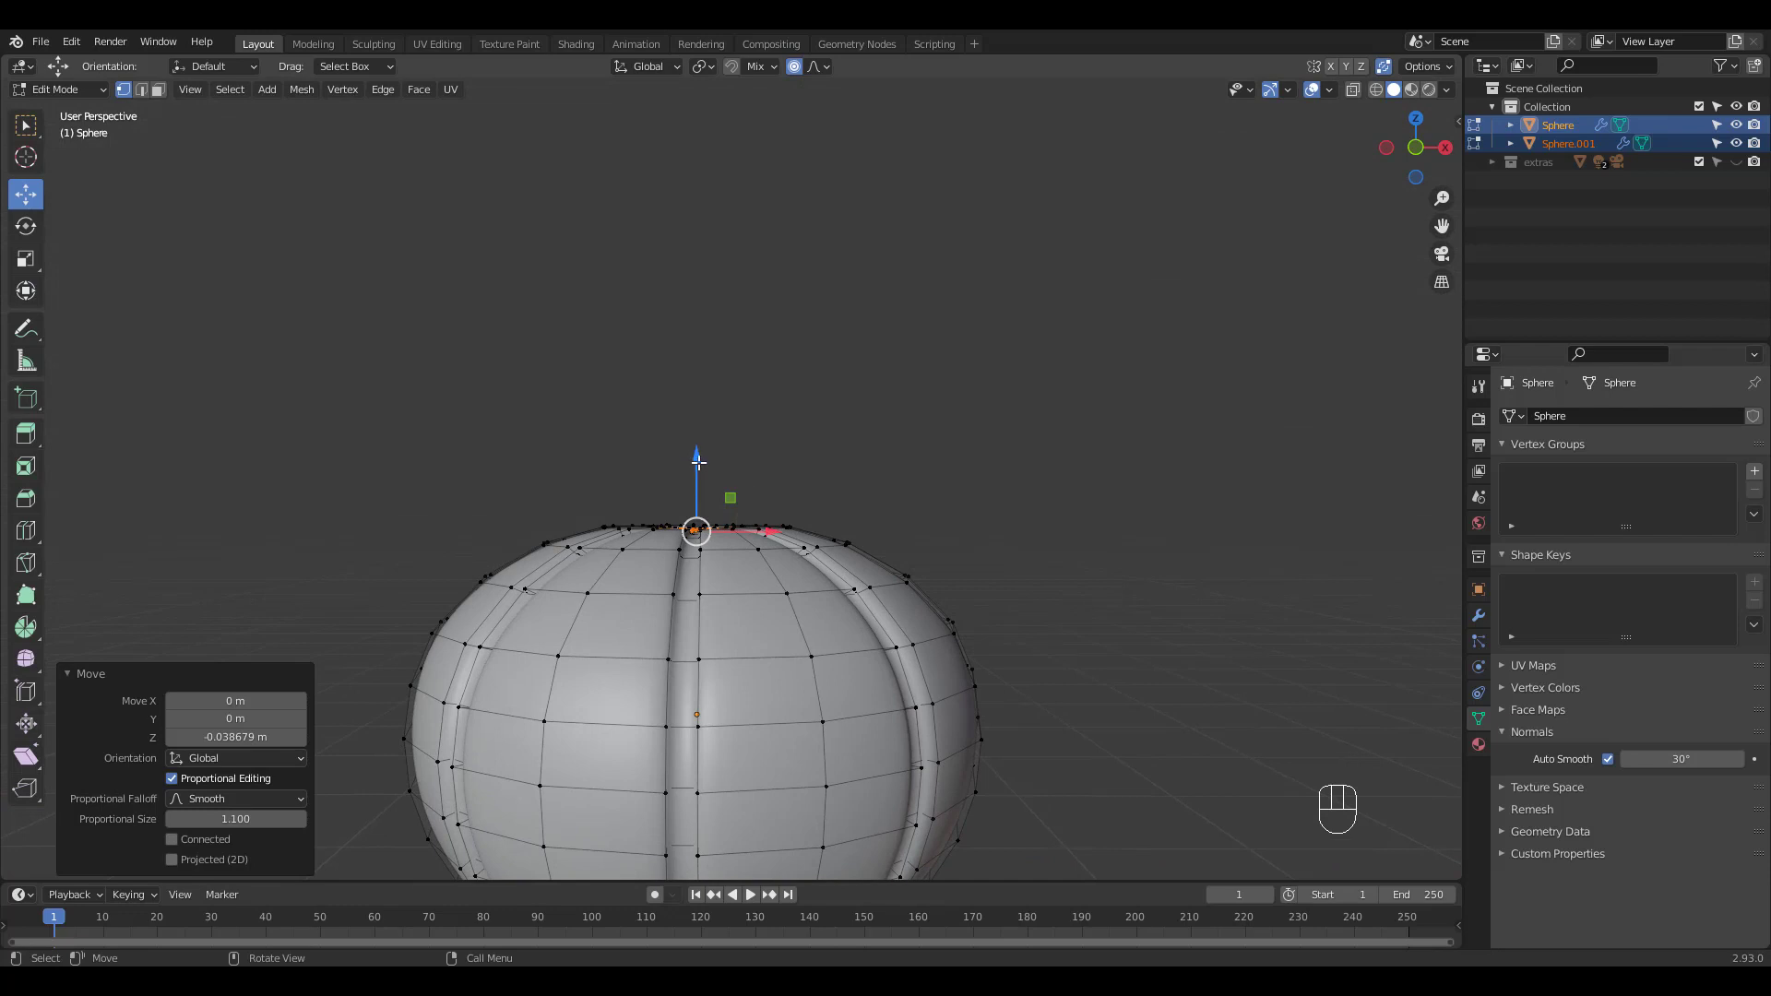
pyautogui.moveTo(699, 462); pyautogui.dragTo(700, 489)
# Step: Select the vertices around the bottom centre and scale them to about 0.517 with proportional size 1.10
pyautogui.keyDown('ctrl'); pyautogui.moveTo(699, 488); pyautogui.dragTo(745, 272, button='middle'); pyautogui.keyUp('ctrl')
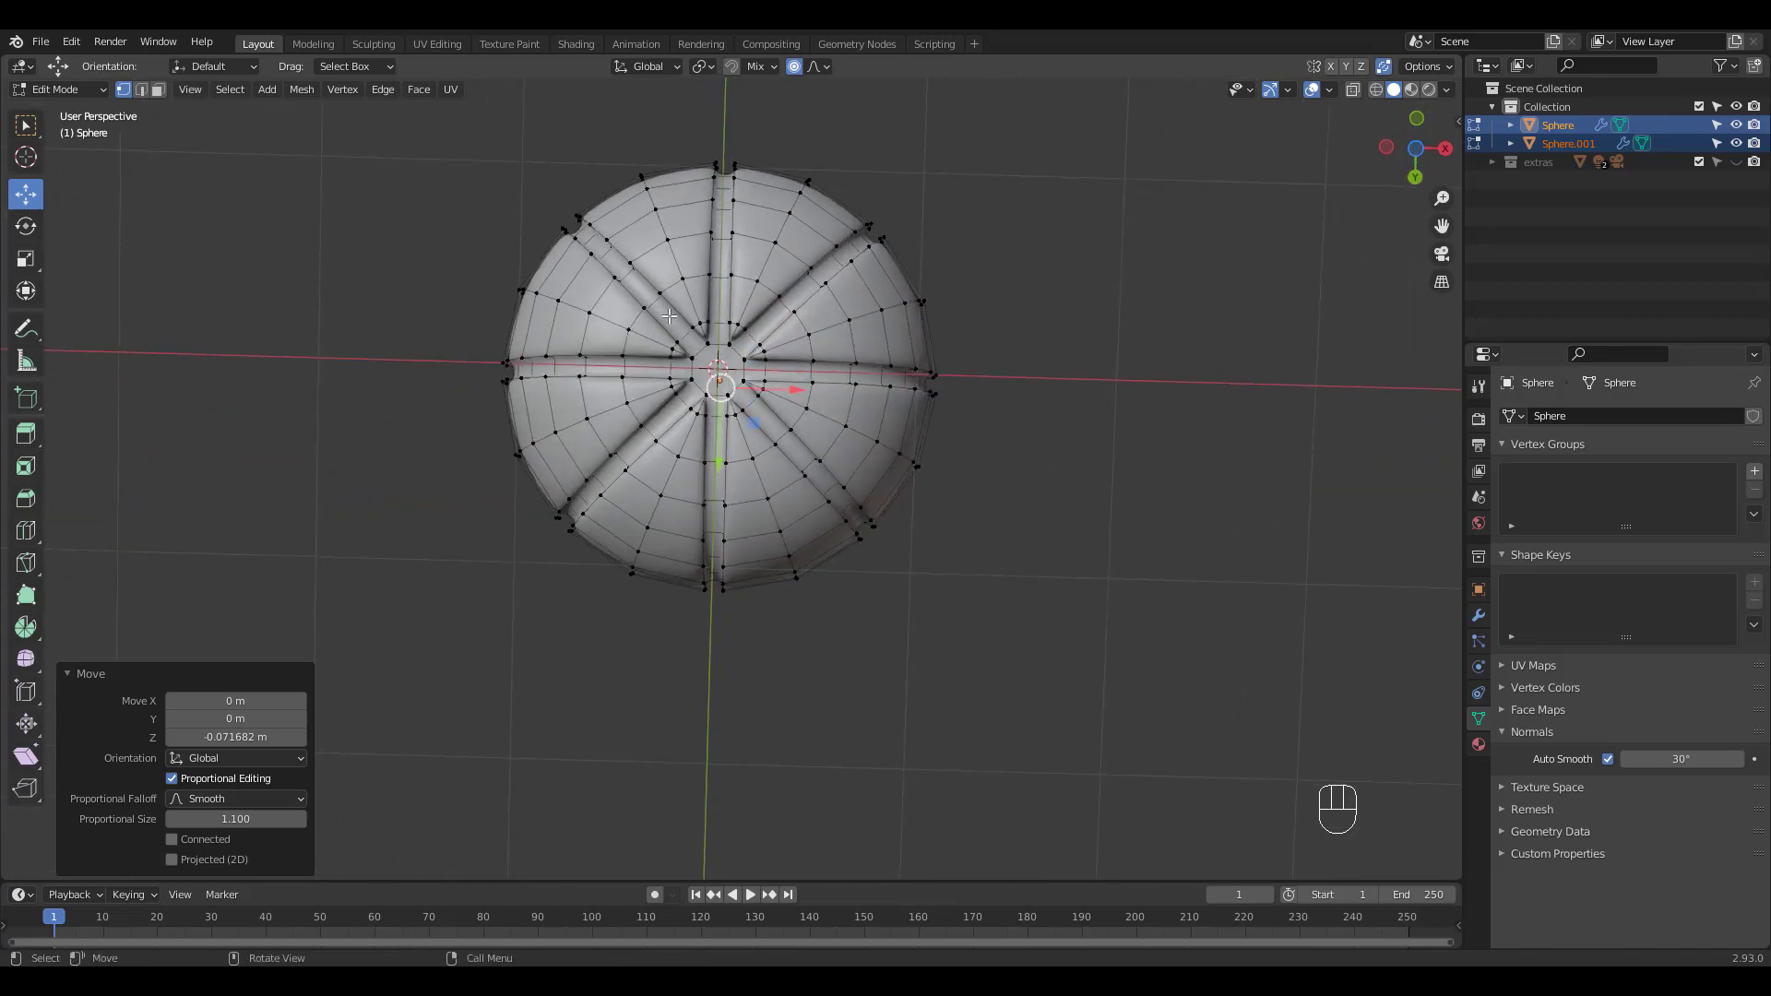
pyautogui.click(771, 432)
pyautogui.press('s')
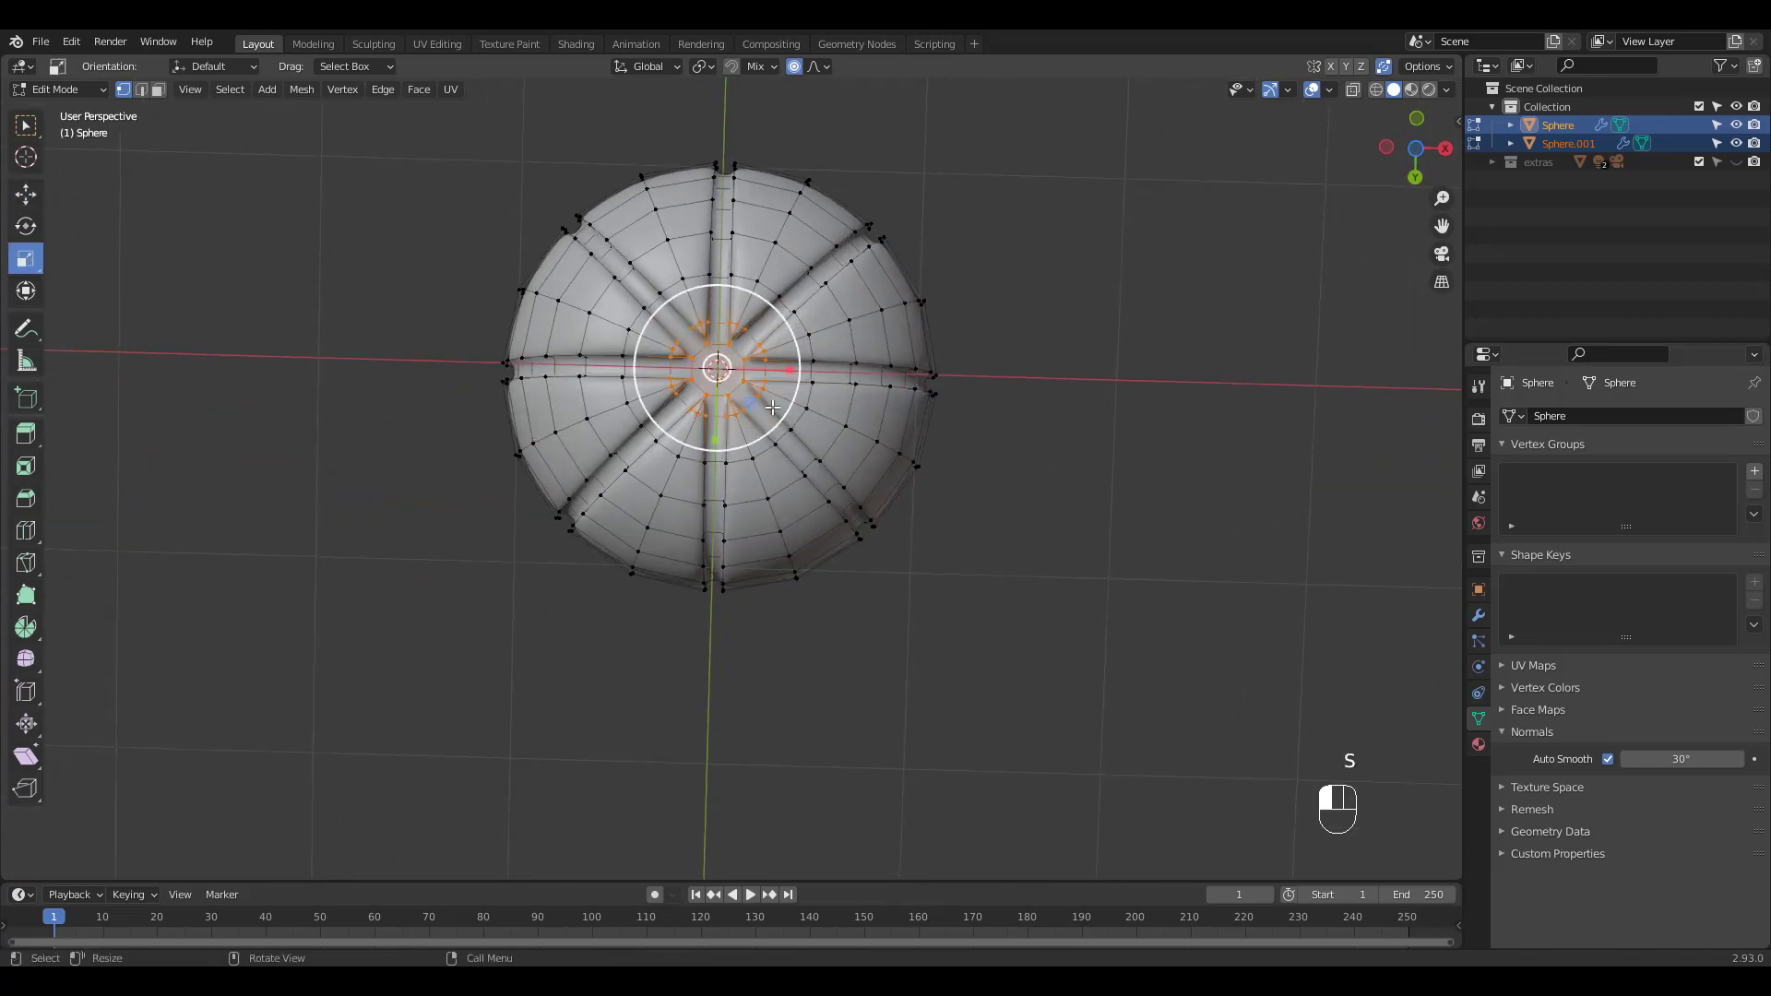
pyautogui.moveTo(793, 418); pyautogui.dragTo(750, 393)
pyautogui.moveTo(750, 393); pyautogui.dragTo(1005, 354, button='middle')
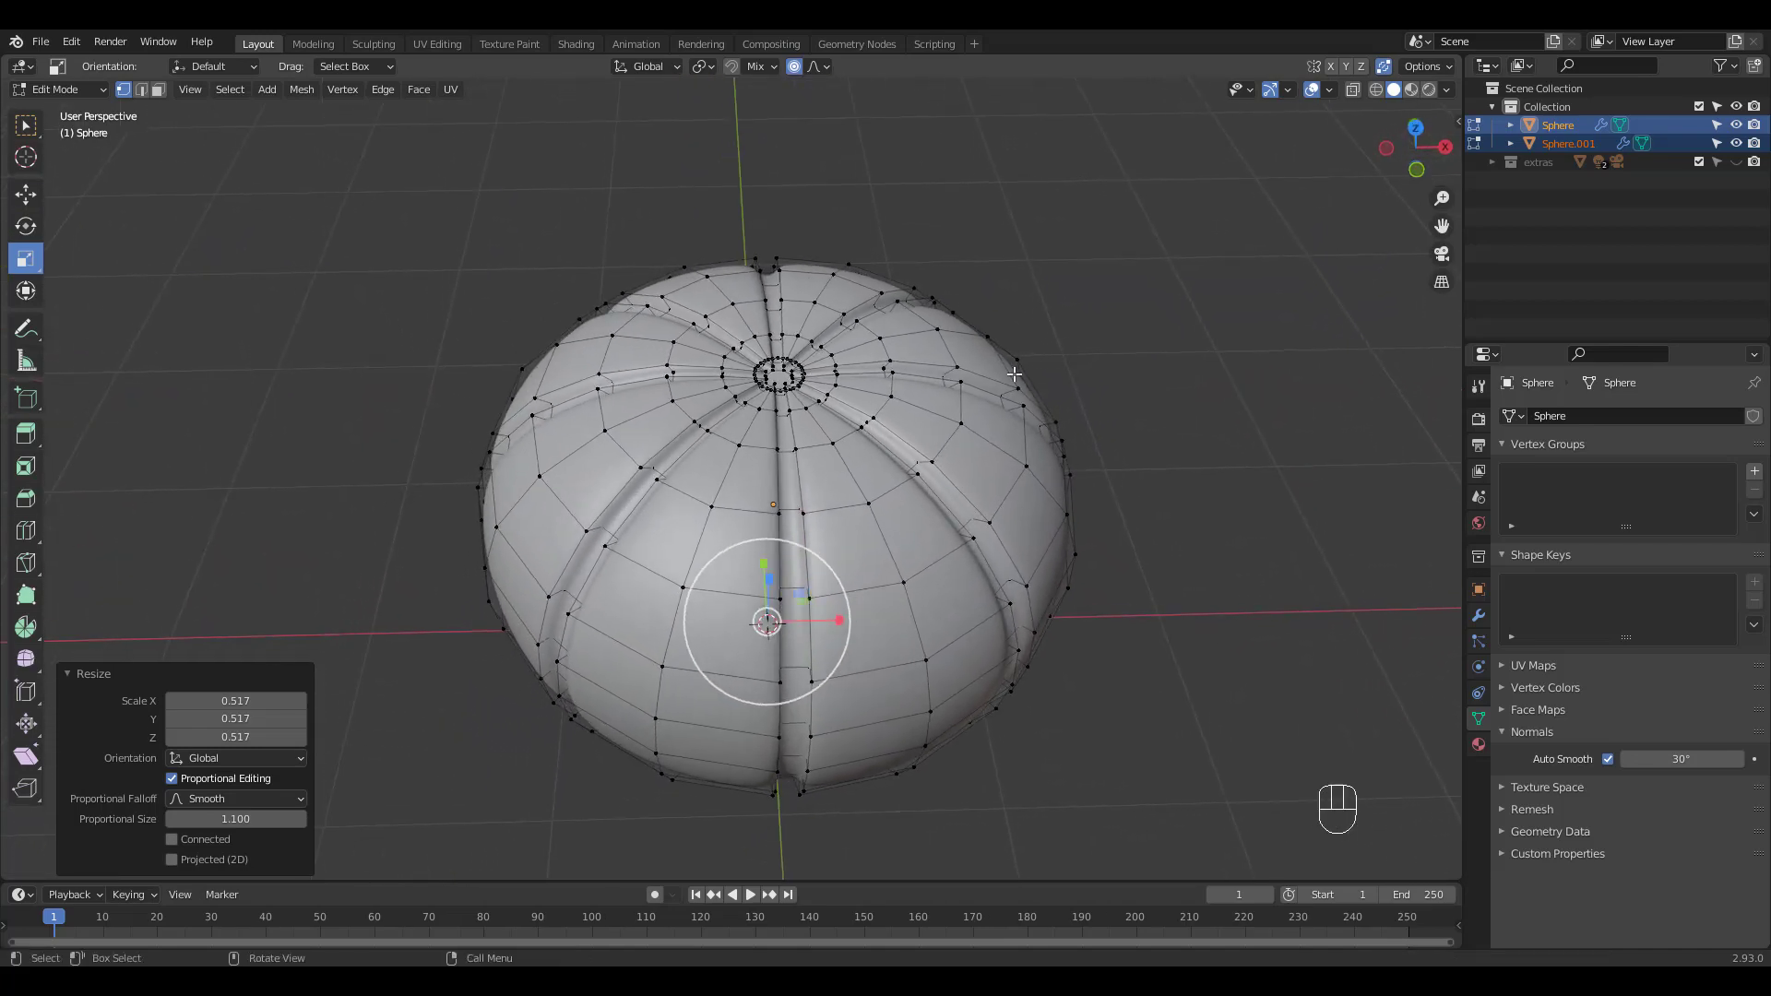
# Step: Scale the separated top ring up to about 1.14, turn off proportional editing, and fill the ring with a face
pyautogui.press('Tab')
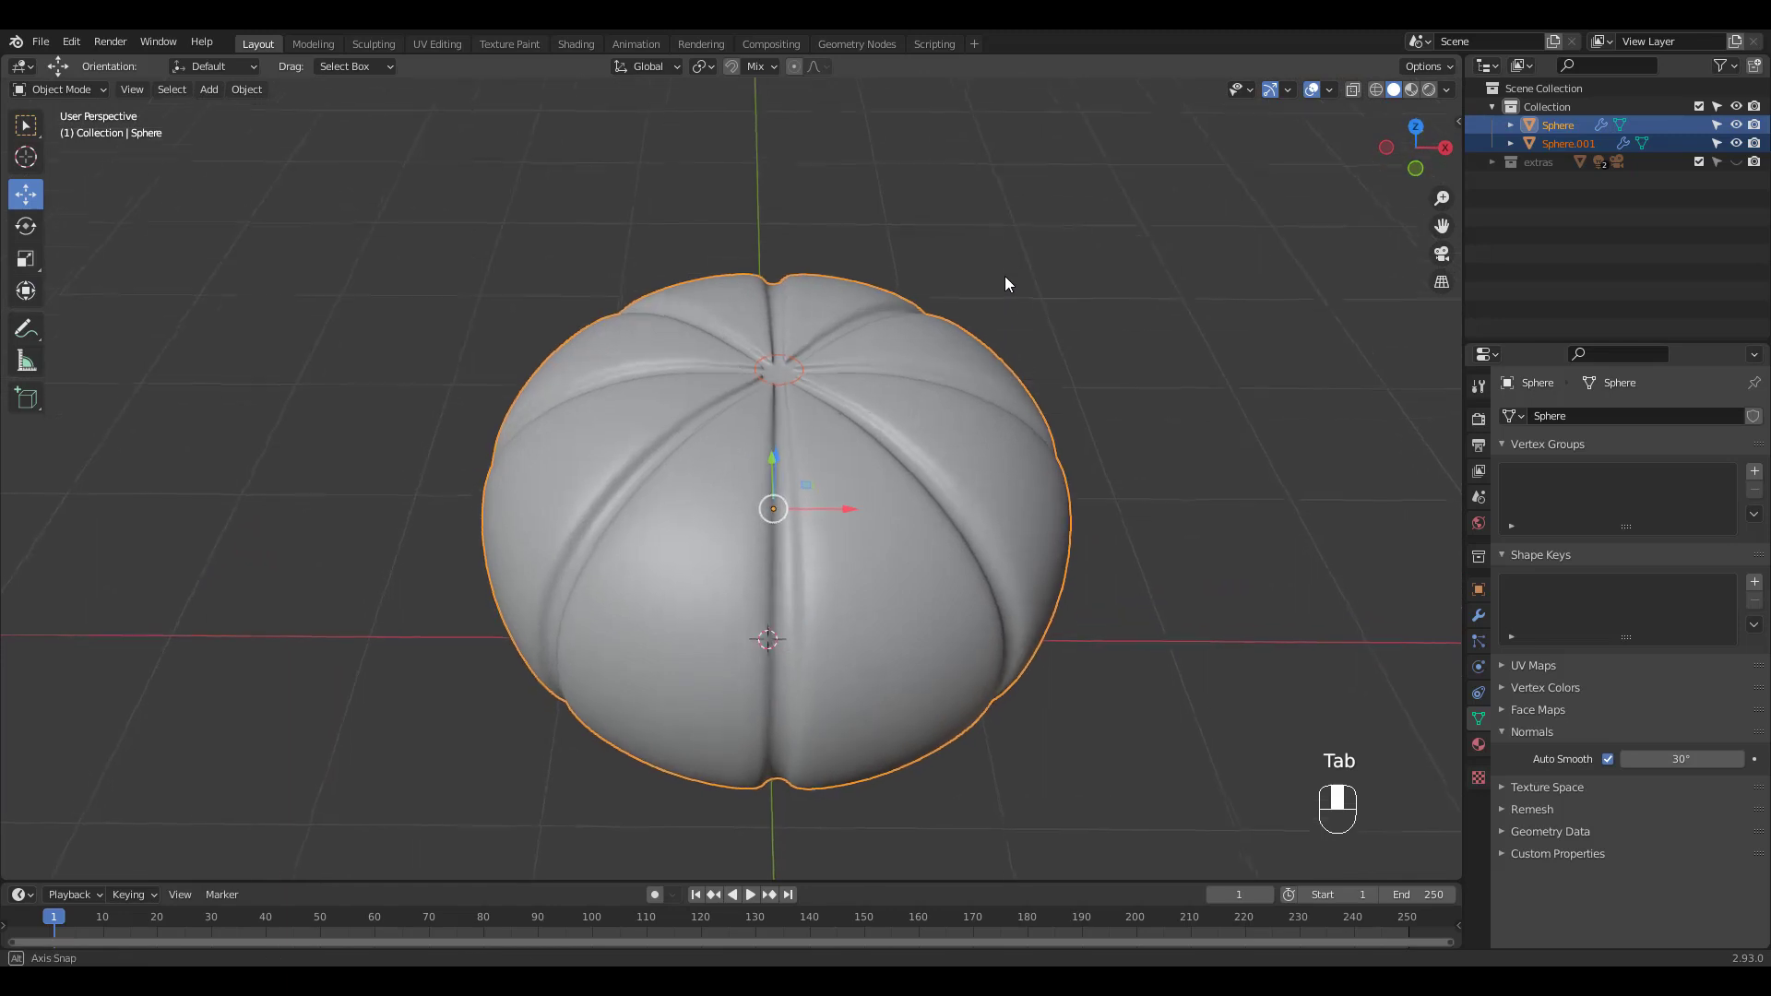
pyautogui.click(772, 395)
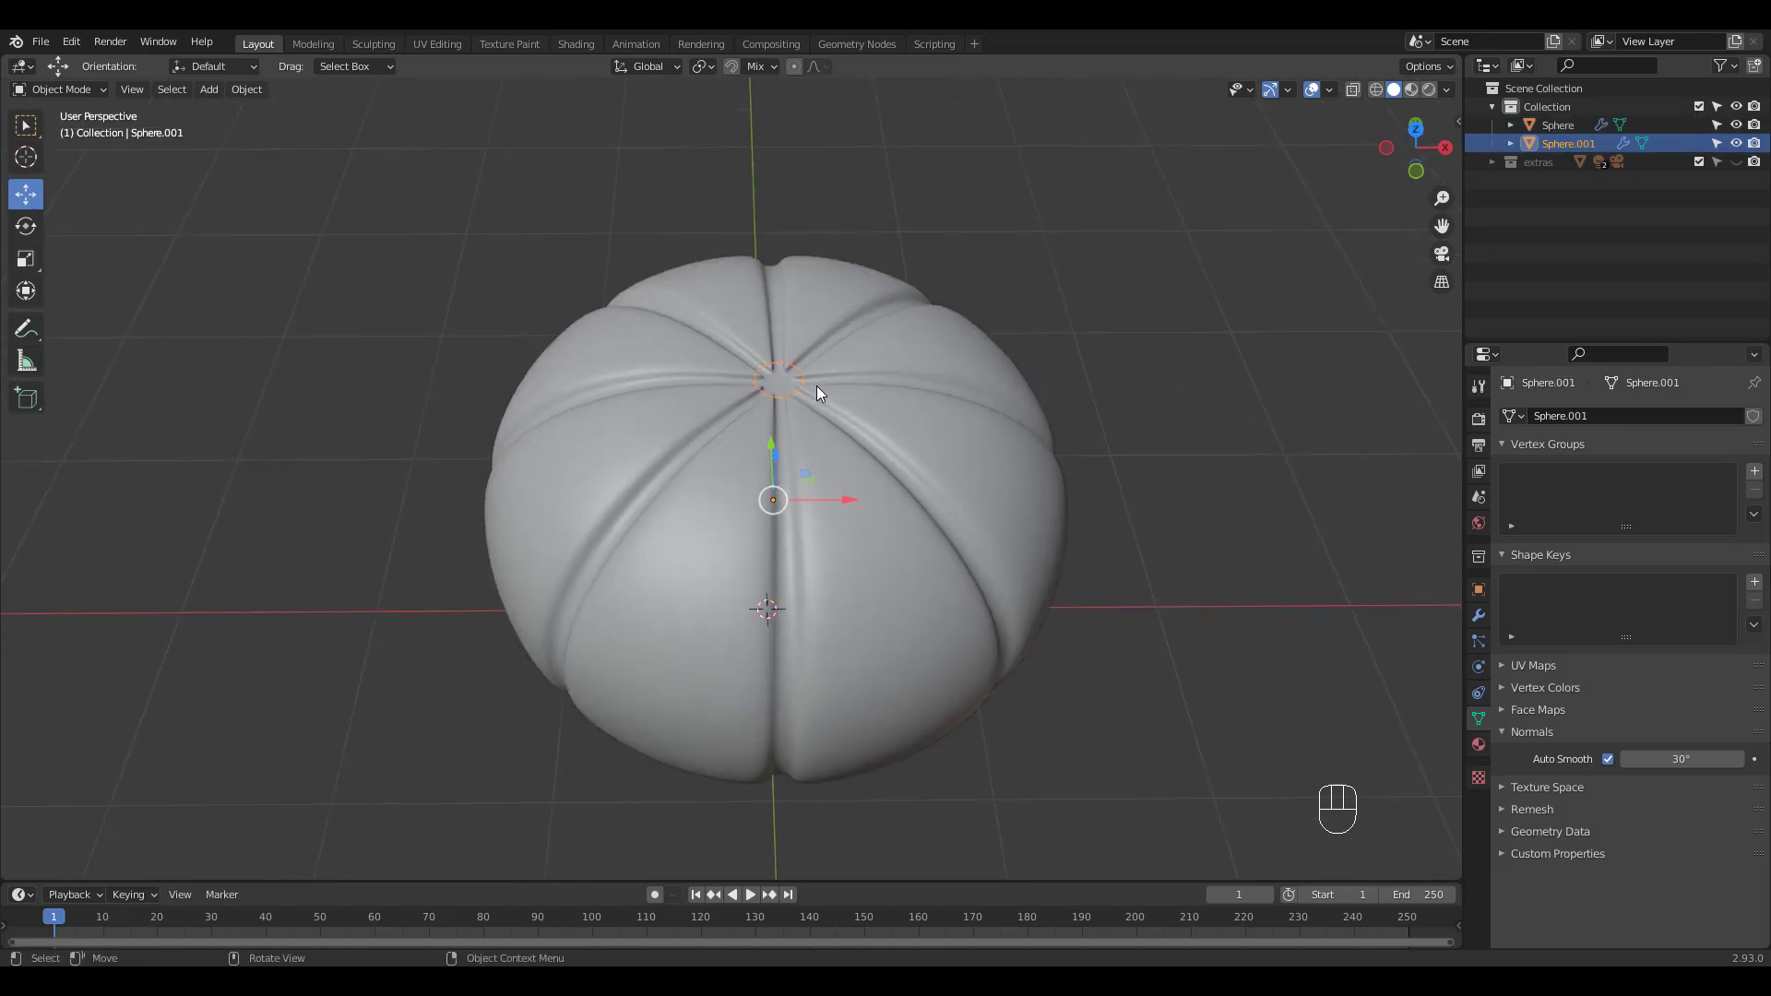
pyautogui.press('Tab')
pyautogui.keyDown('ctrl'); pyautogui.moveTo(815, 387); pyautogui.dragTo(807, 407, button='middle'); pyautogui.keyUp('ctrl')
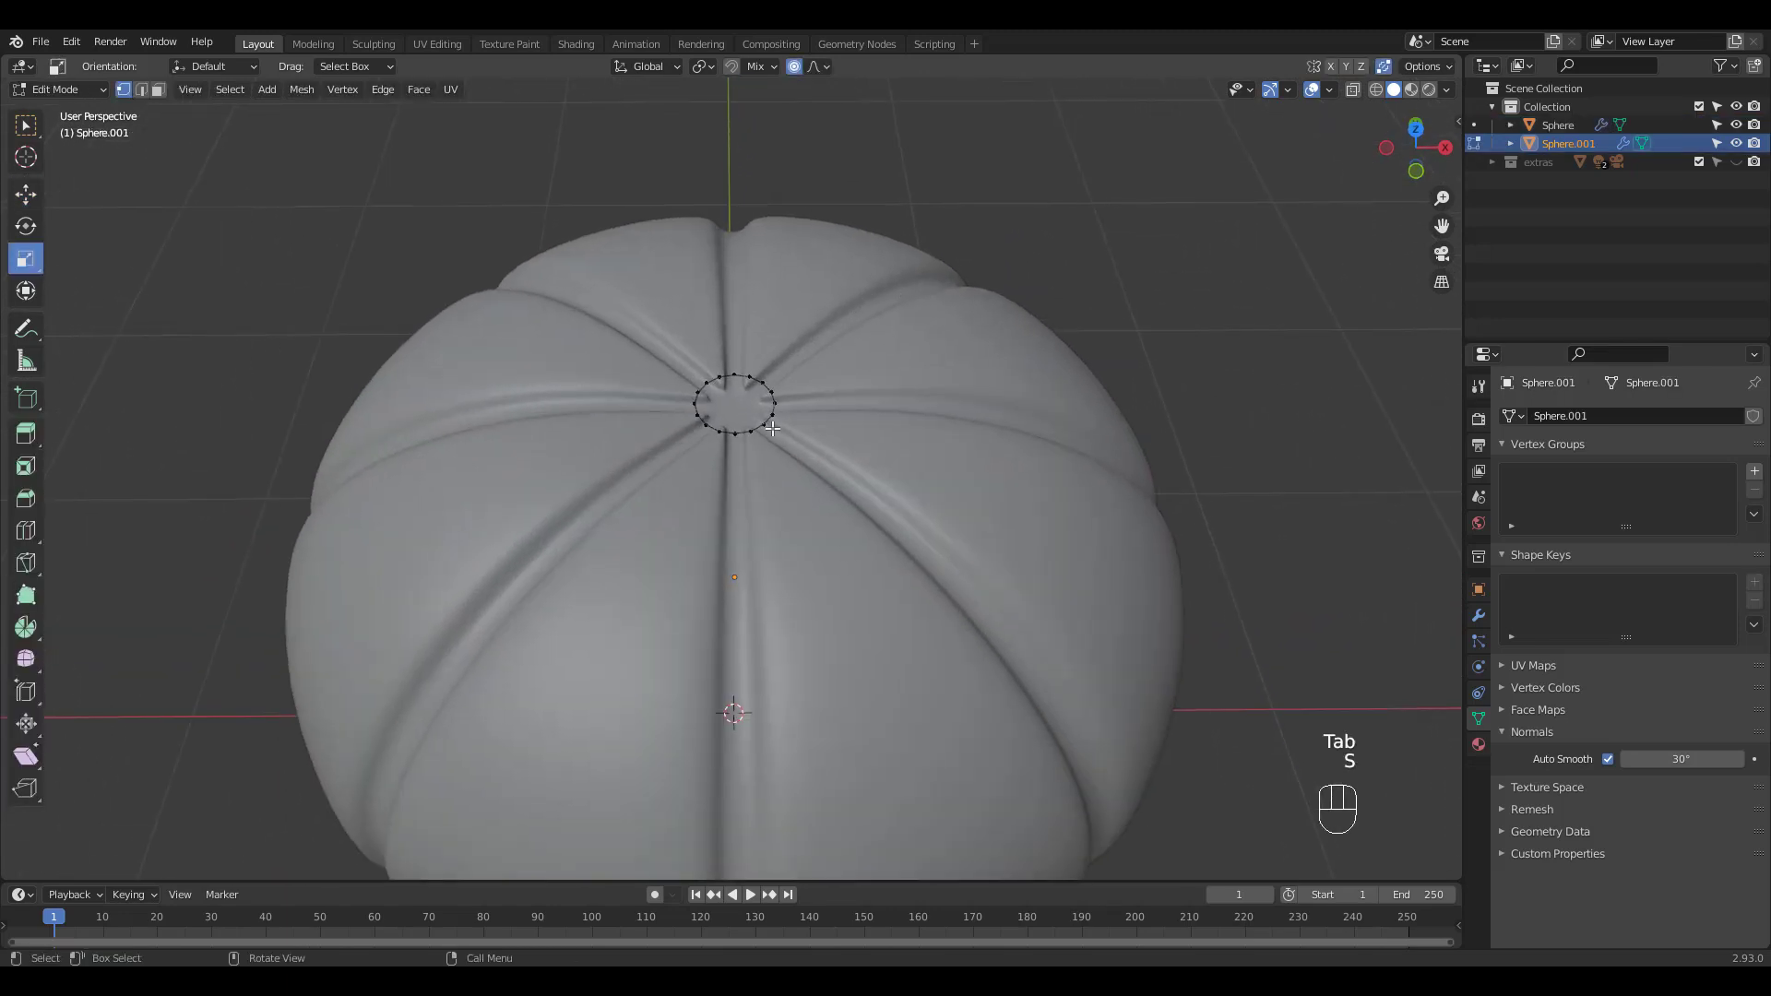
pyautogui.press('a')
pyautogui.press('s')
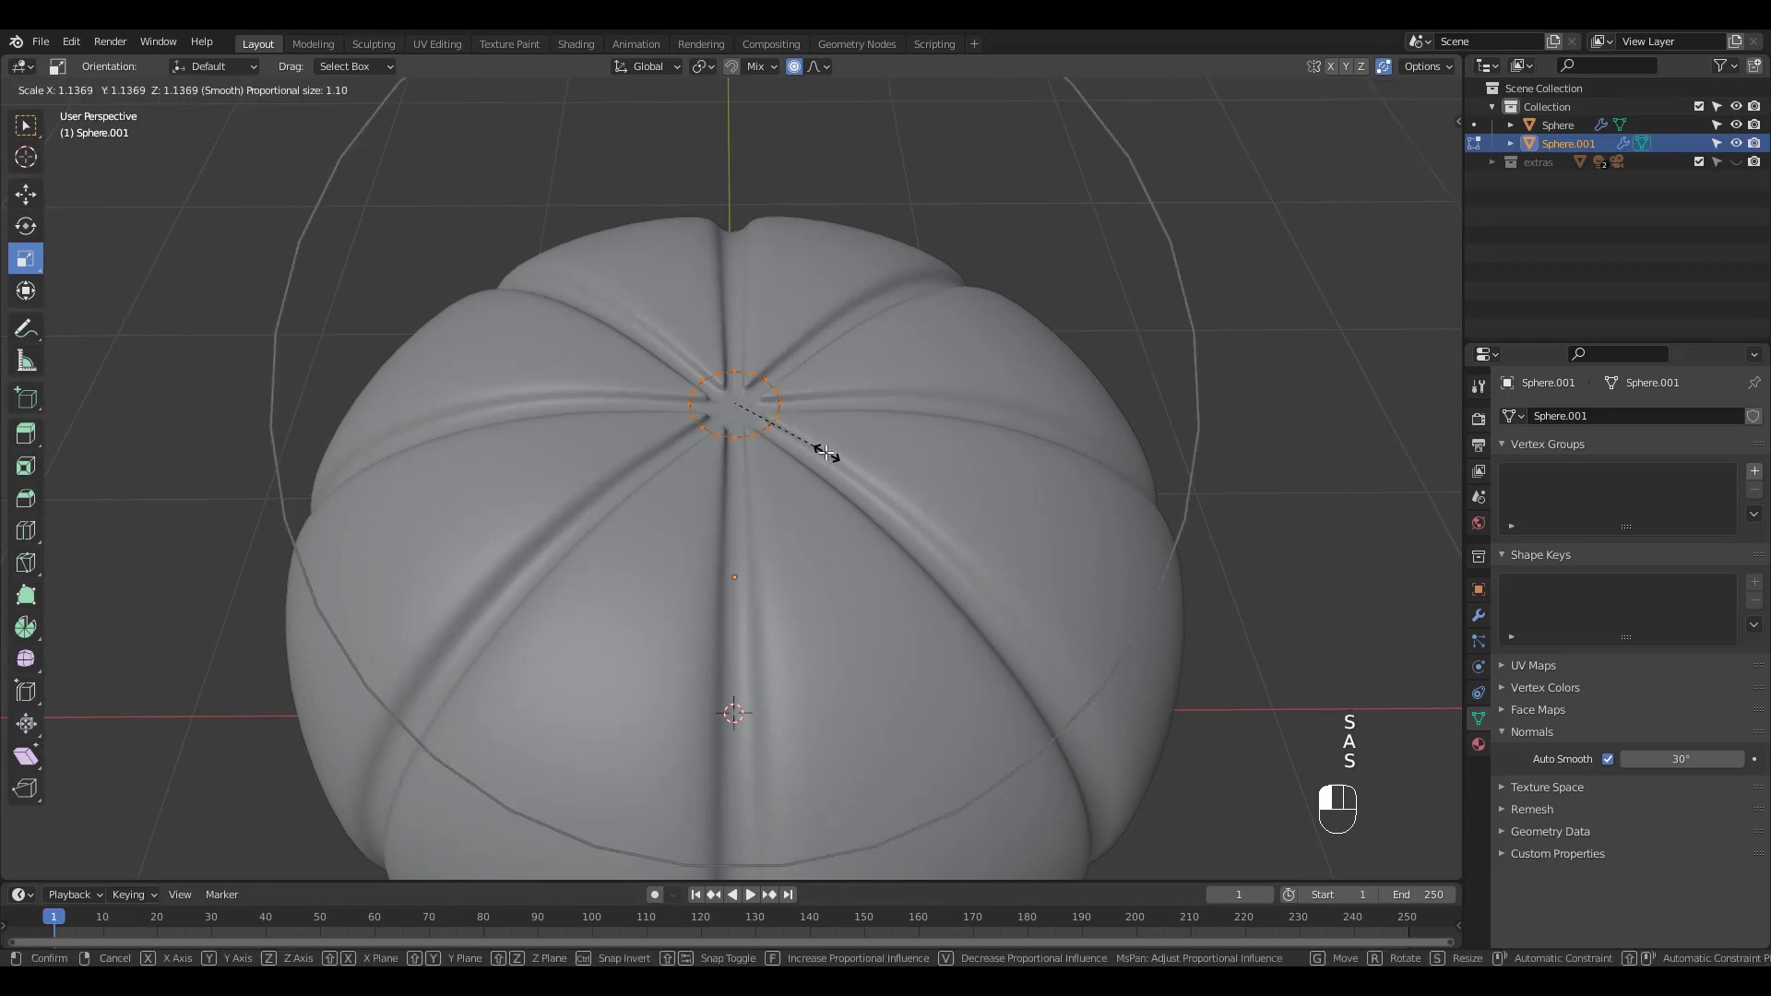
pyautogui.click(826, 452)
pyautogui.press('o')
pyautogui.press('f')
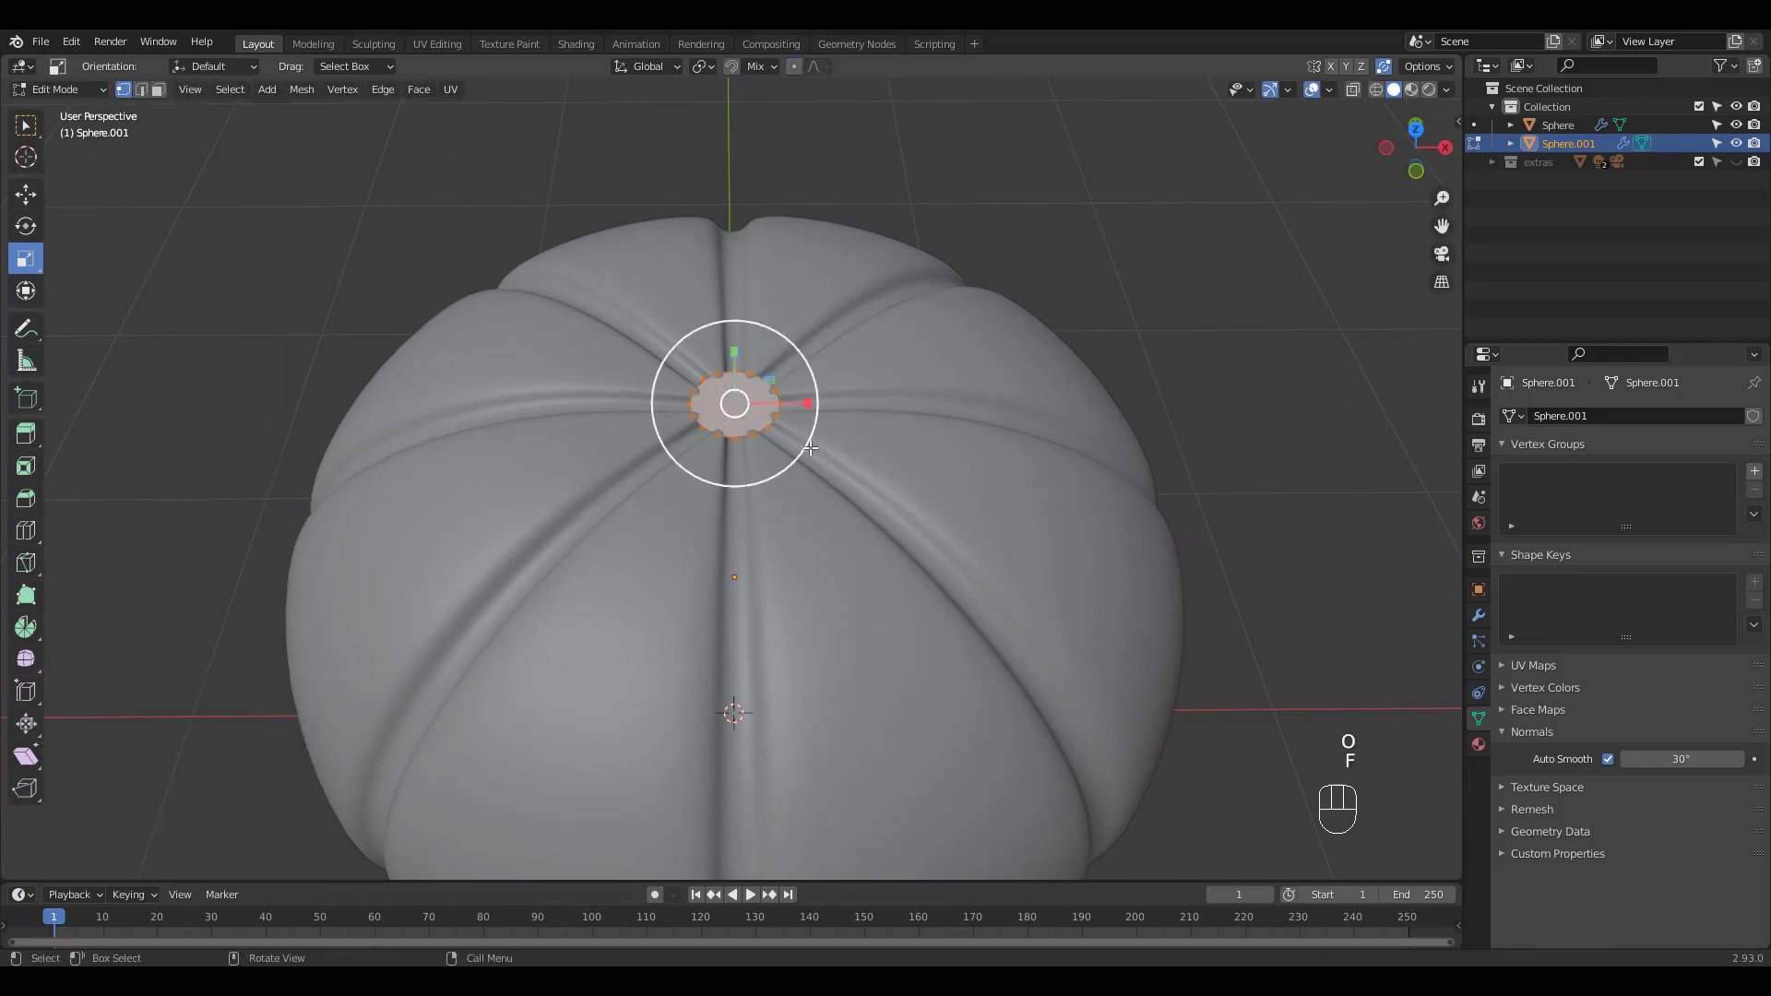
# Step: Deselect every other vertex of the filled ring with Checker Deselect and scale the remaining ones to about 0.781
pyautogui.keyDown('ctrl'); pyautogui.moveTo(789, 406); pyautogui.dragTo(785, 372, button='middle'); pyautogui.keyUp('ctrl')
pyautogui.press('q')
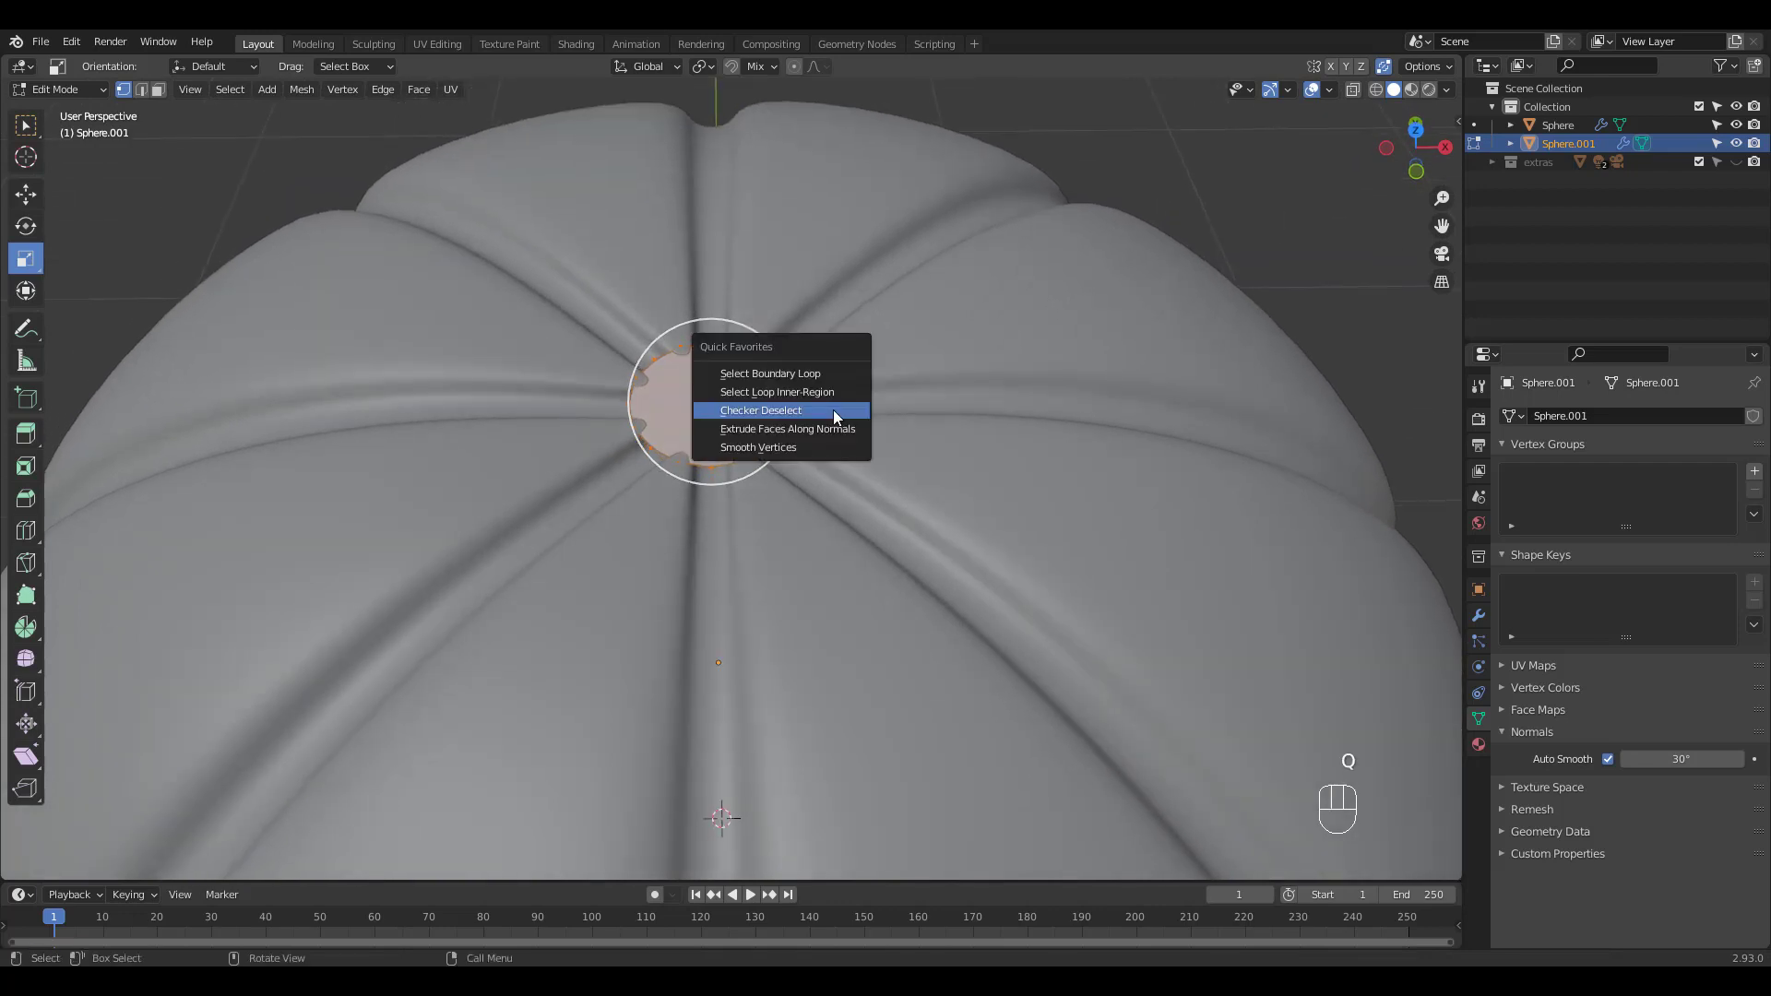
pyautogui.click(832, 410)
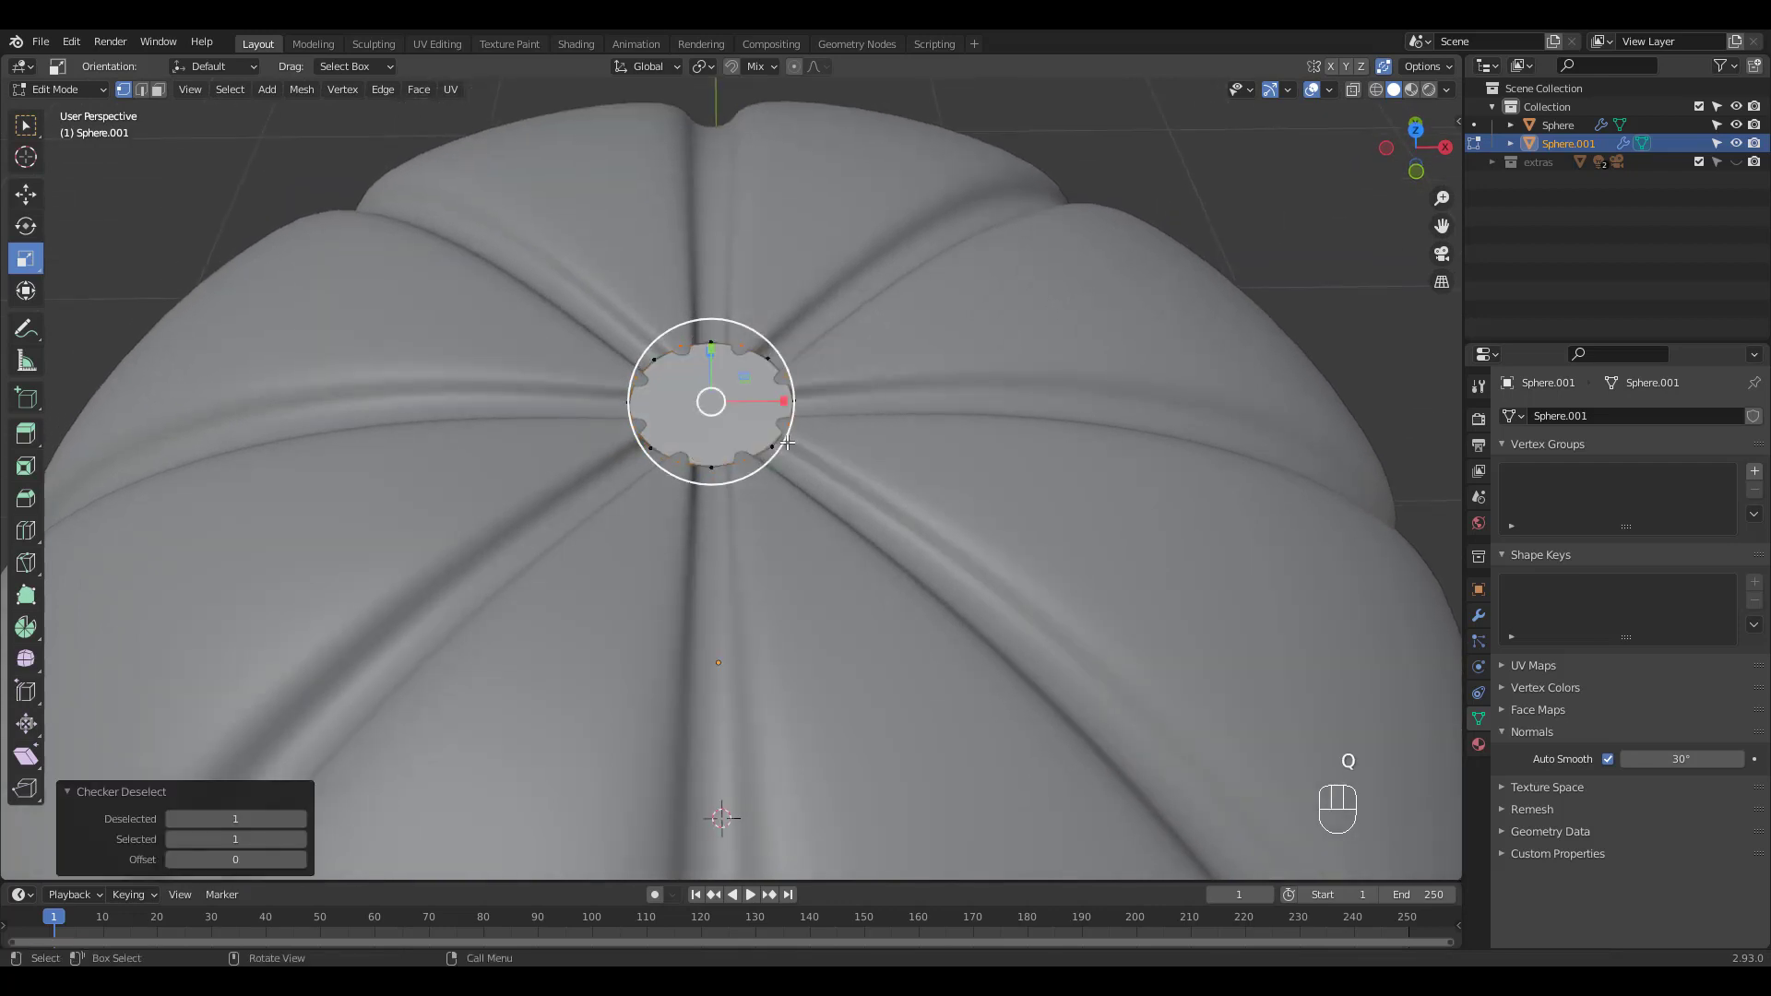
pyautogui.moveTo(779, 436); pyautogui.dragTo(769, 433)
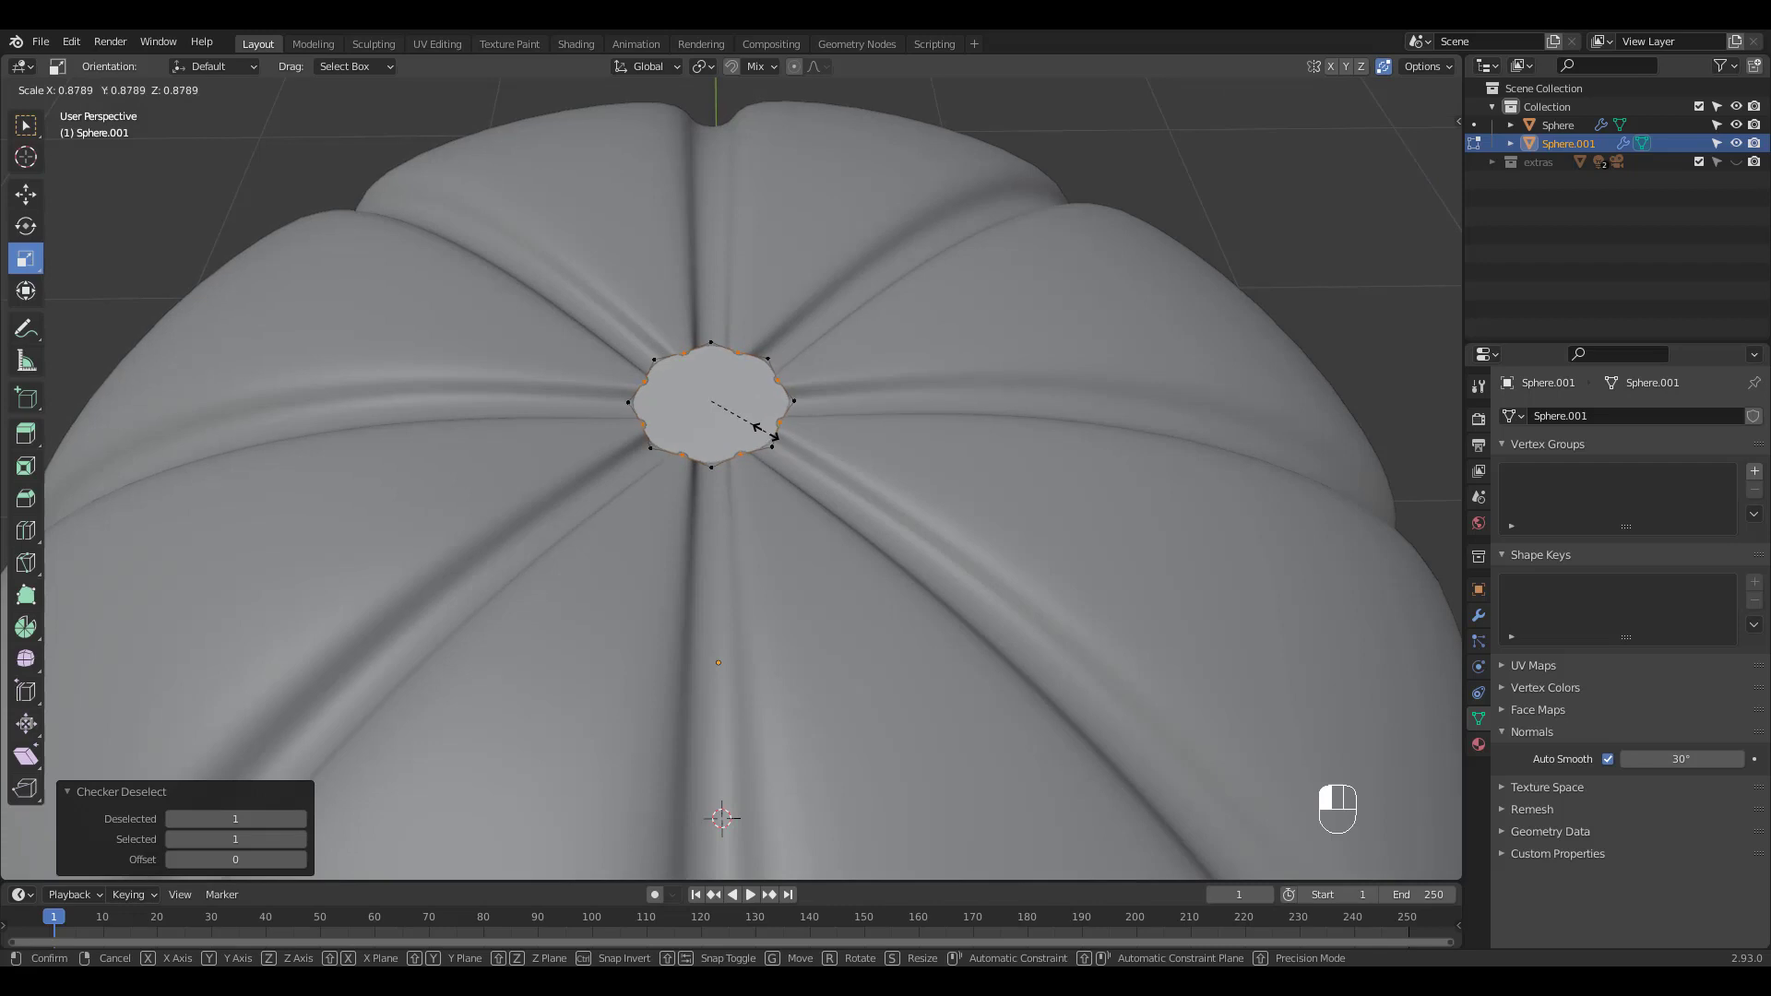
pyautogui.moveTo(770, 435); pyautogui.dragTo(764, 430)
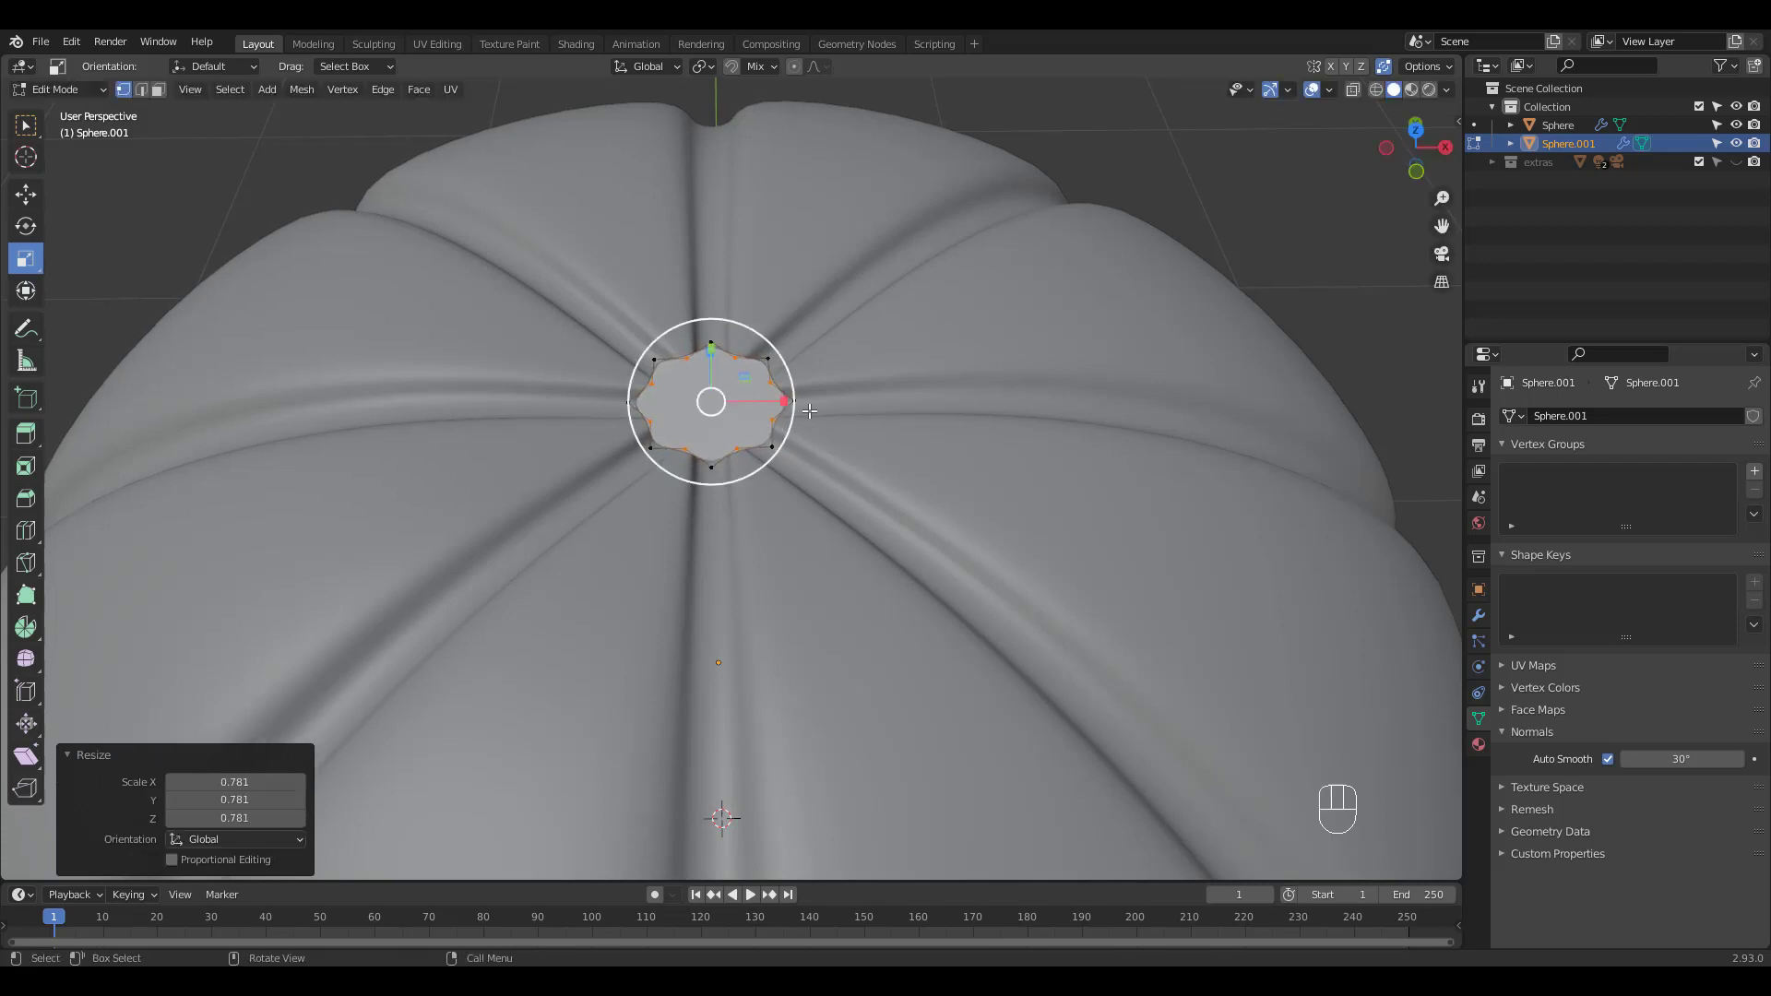
pyautogui.moveTo(811, 406)
pyautogui.mouseDown(button='middle')
pyautogui.moveTo(814, 351)
pyautogui.moveTo(826, 416)
pyautogui.mouseUp(button='middle')
pyautogui.press('KP_1')
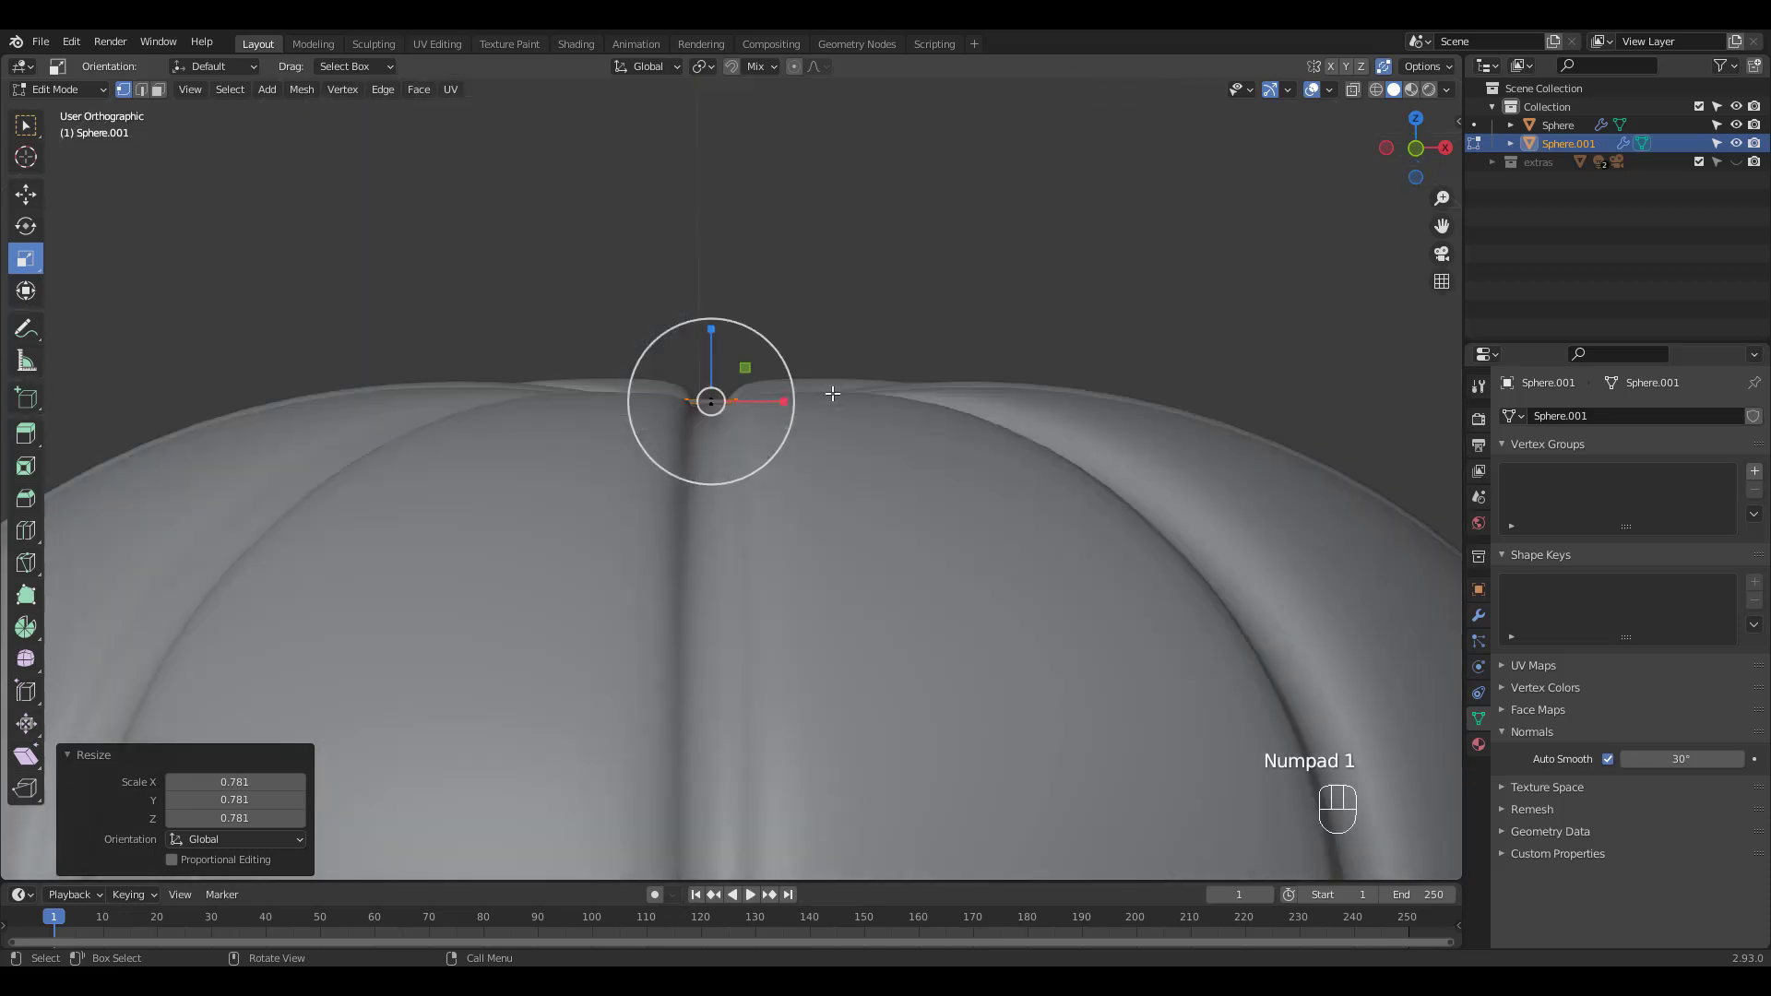
pyautogui.press('e')
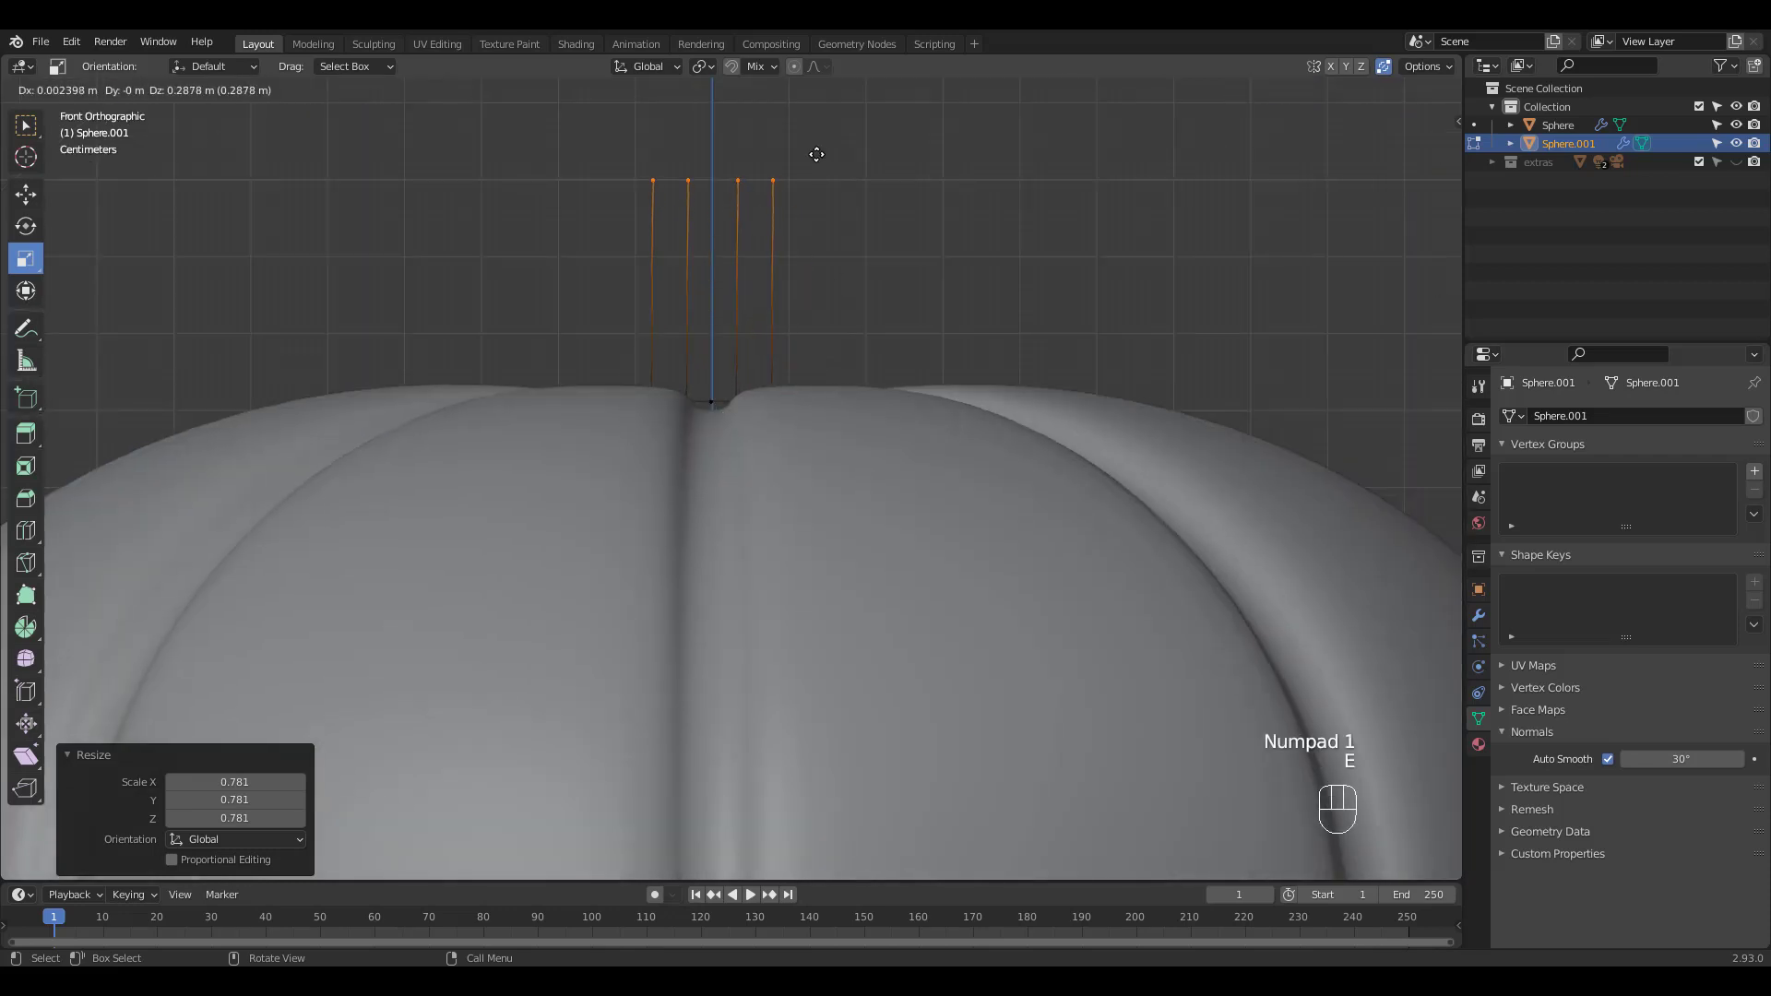
pyautogui.click(812, 170)
pyautogui.hotkey('ctrl', 'z')
# Step: Select the whole star-shaped face, extrude it upward about 0.332 m as a stem, and raise its top by another 0.04 m along Z
pyautogui.moveTo(811, 170); pyautogui.dragTo(794, 323, button='middle')
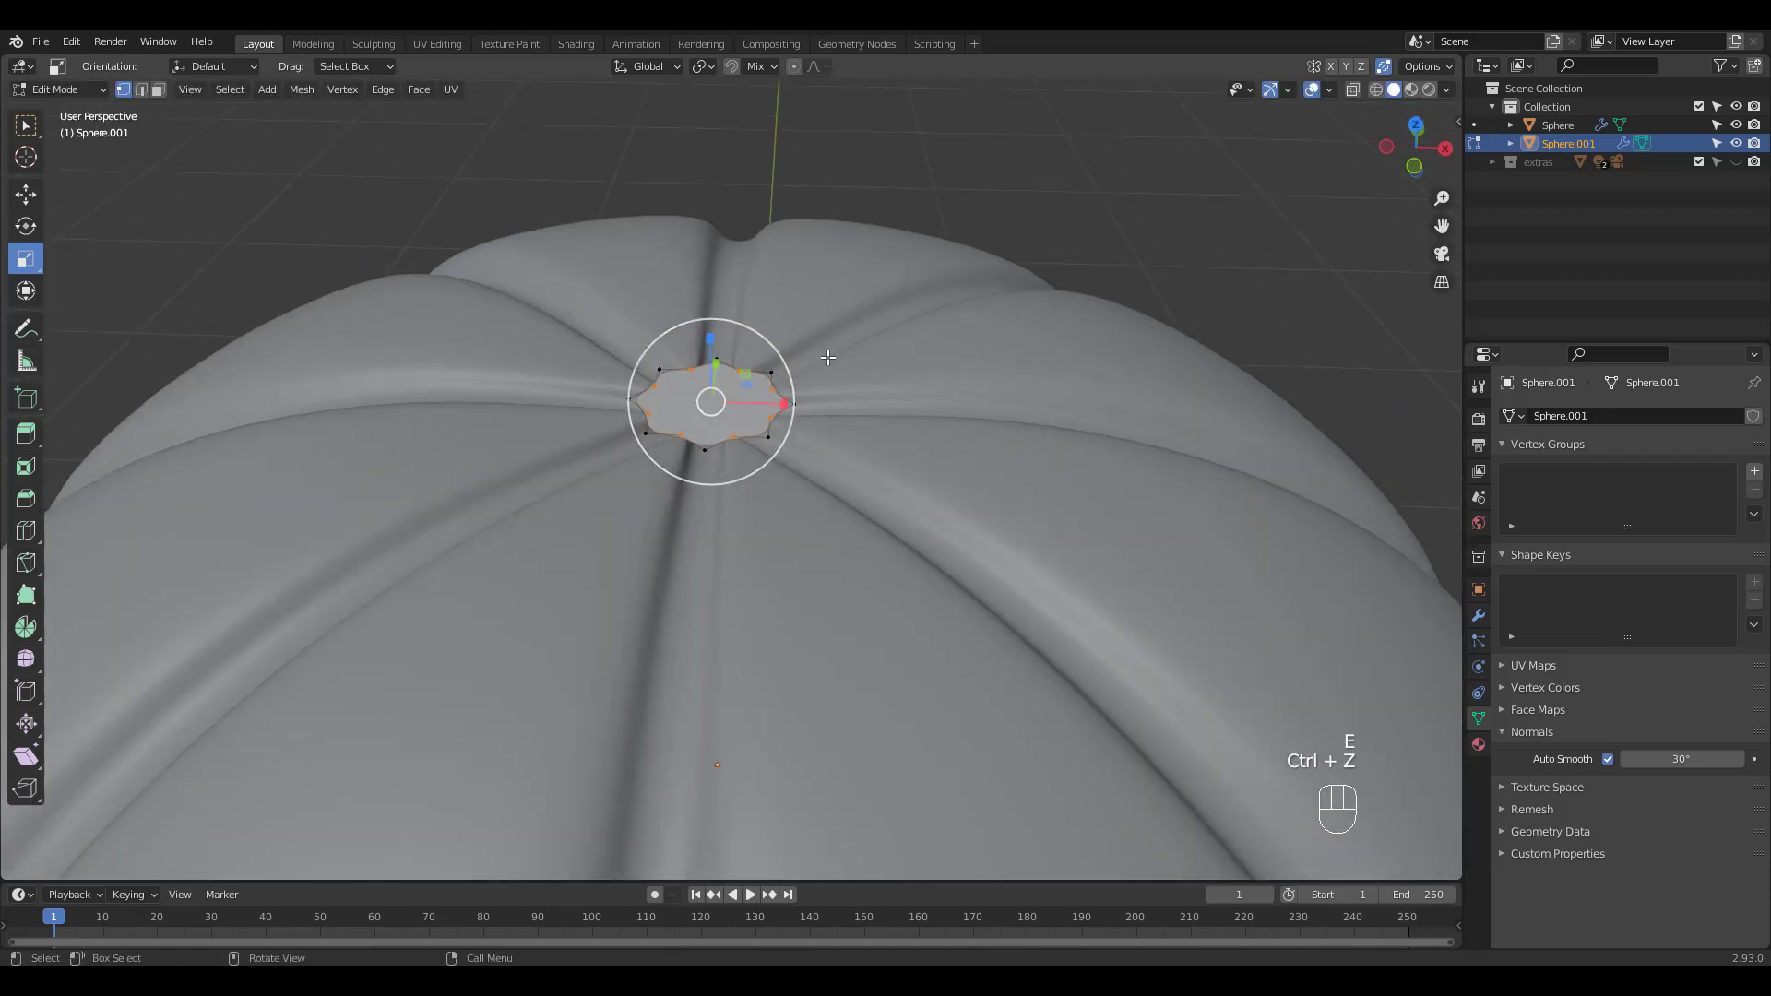
pyautogui.press('KP_1')
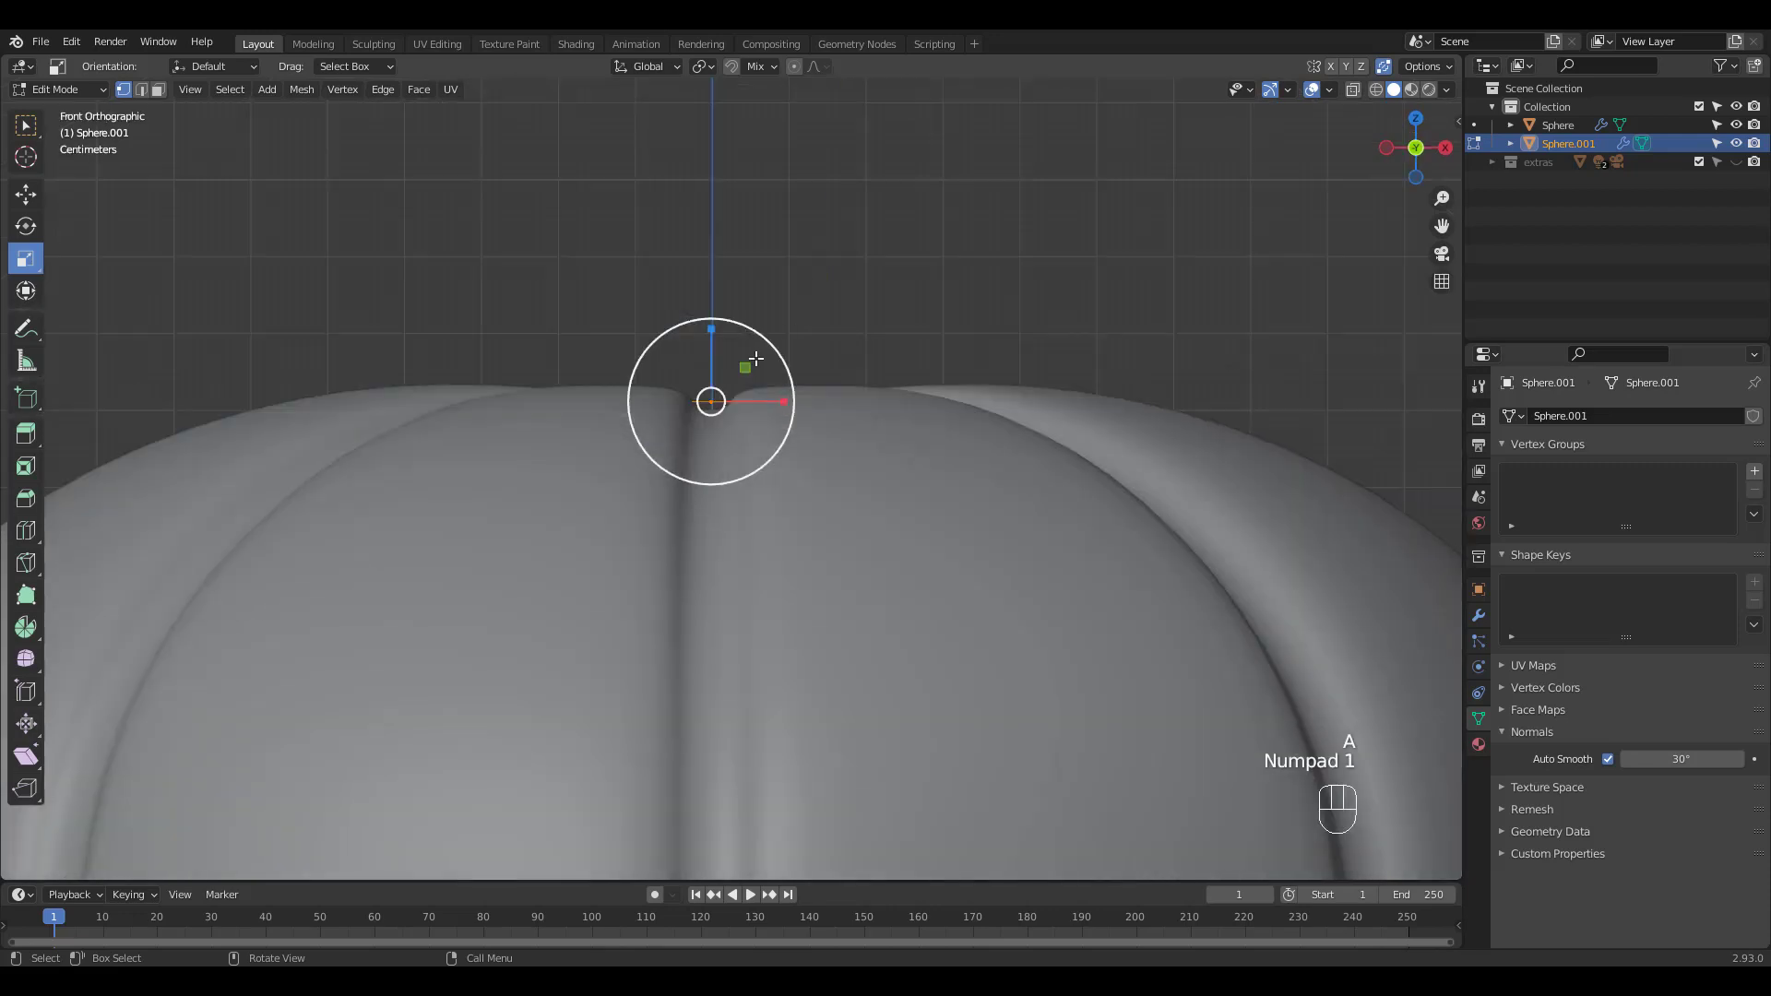
pyautogui.press('e')
pyautogui.click(780, 111)
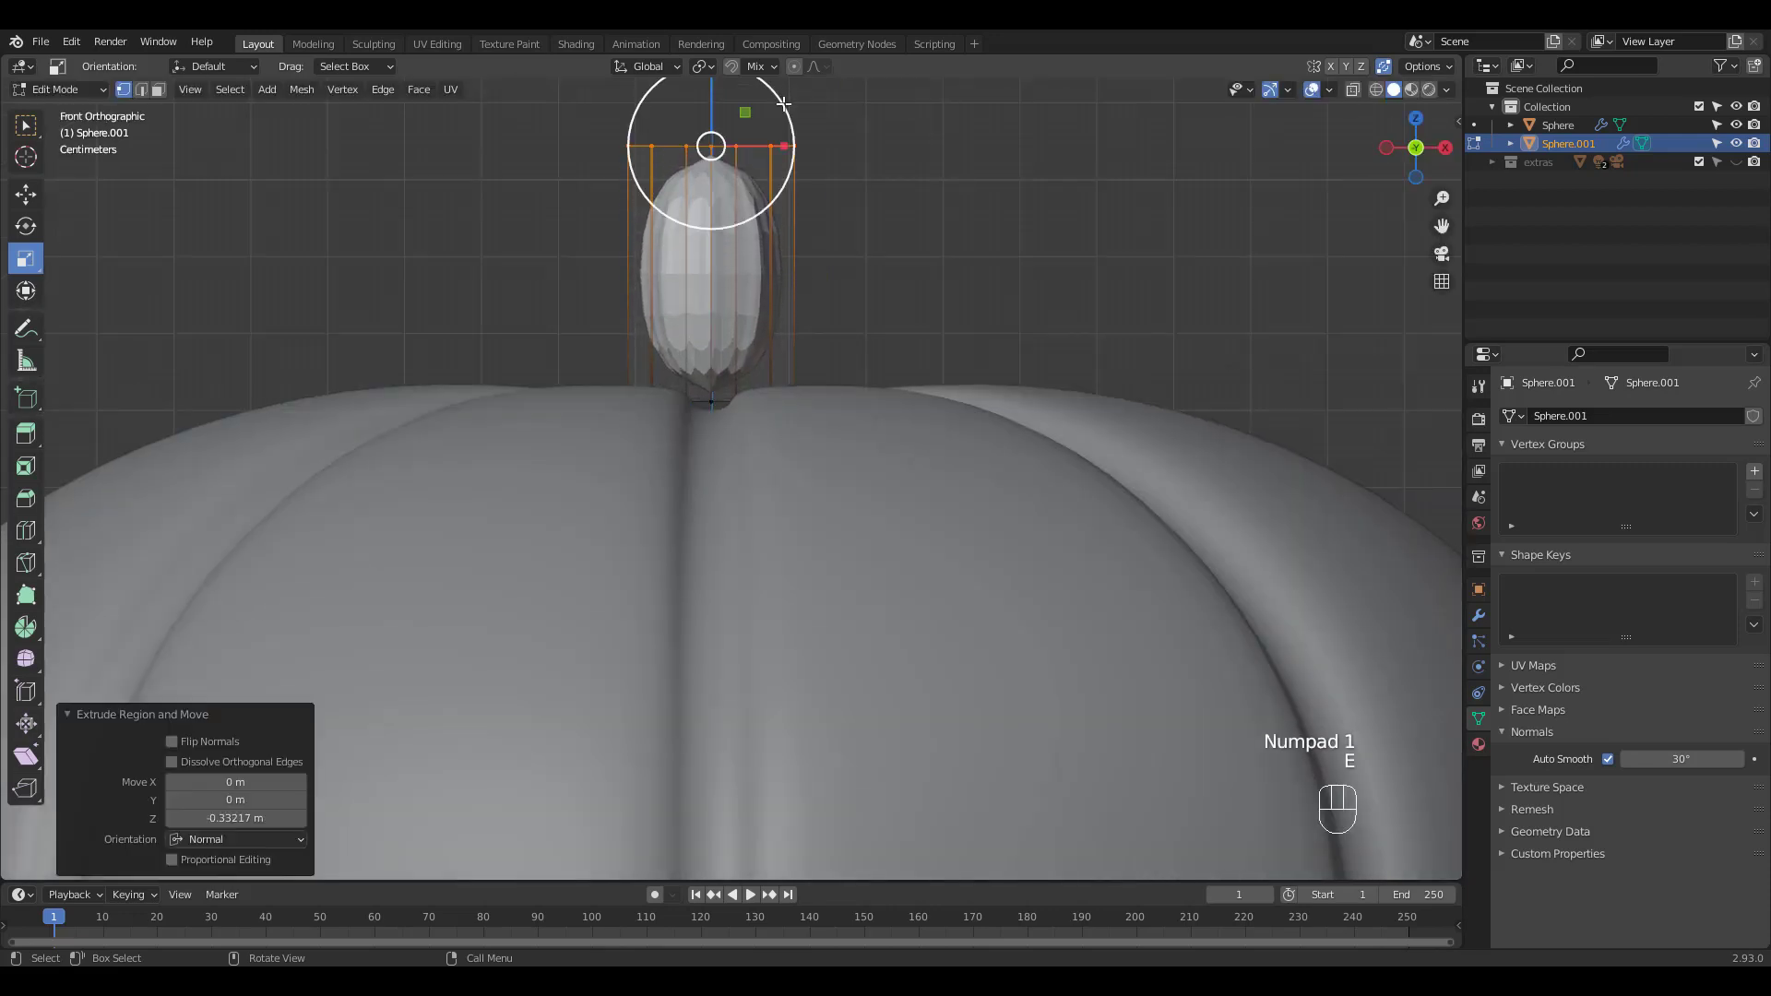
pyautogui.keyDown('shift'); pyautogui.moveTo(780, 110); pyautogui.dragTo(746, 237, button='middle'); pyautogui.keyUp('shift')
pyautogui.press('g')
pyautogui.click(784, 319)
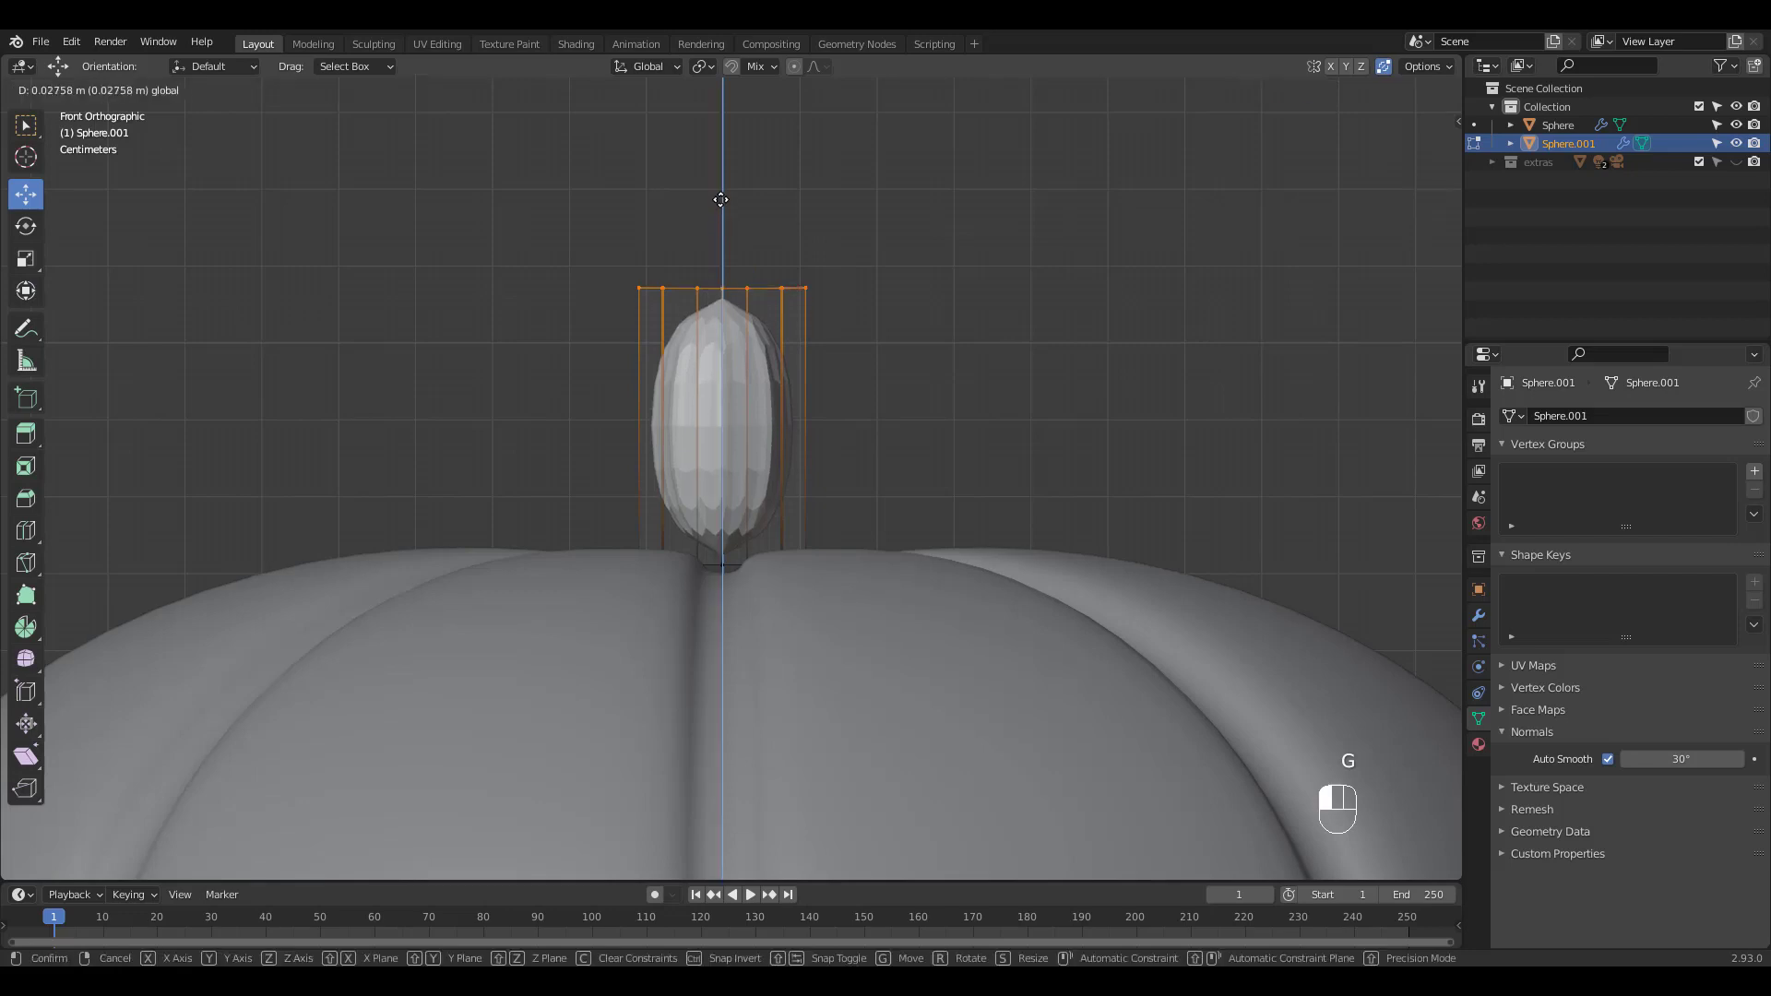
# Step: Add one edge loop near the stem's top and another near its bottom, each slid about 0.75 of the way to the end
pyautogui.hotkey('ctrl', 'r')
pyautogui.click(786, 320)
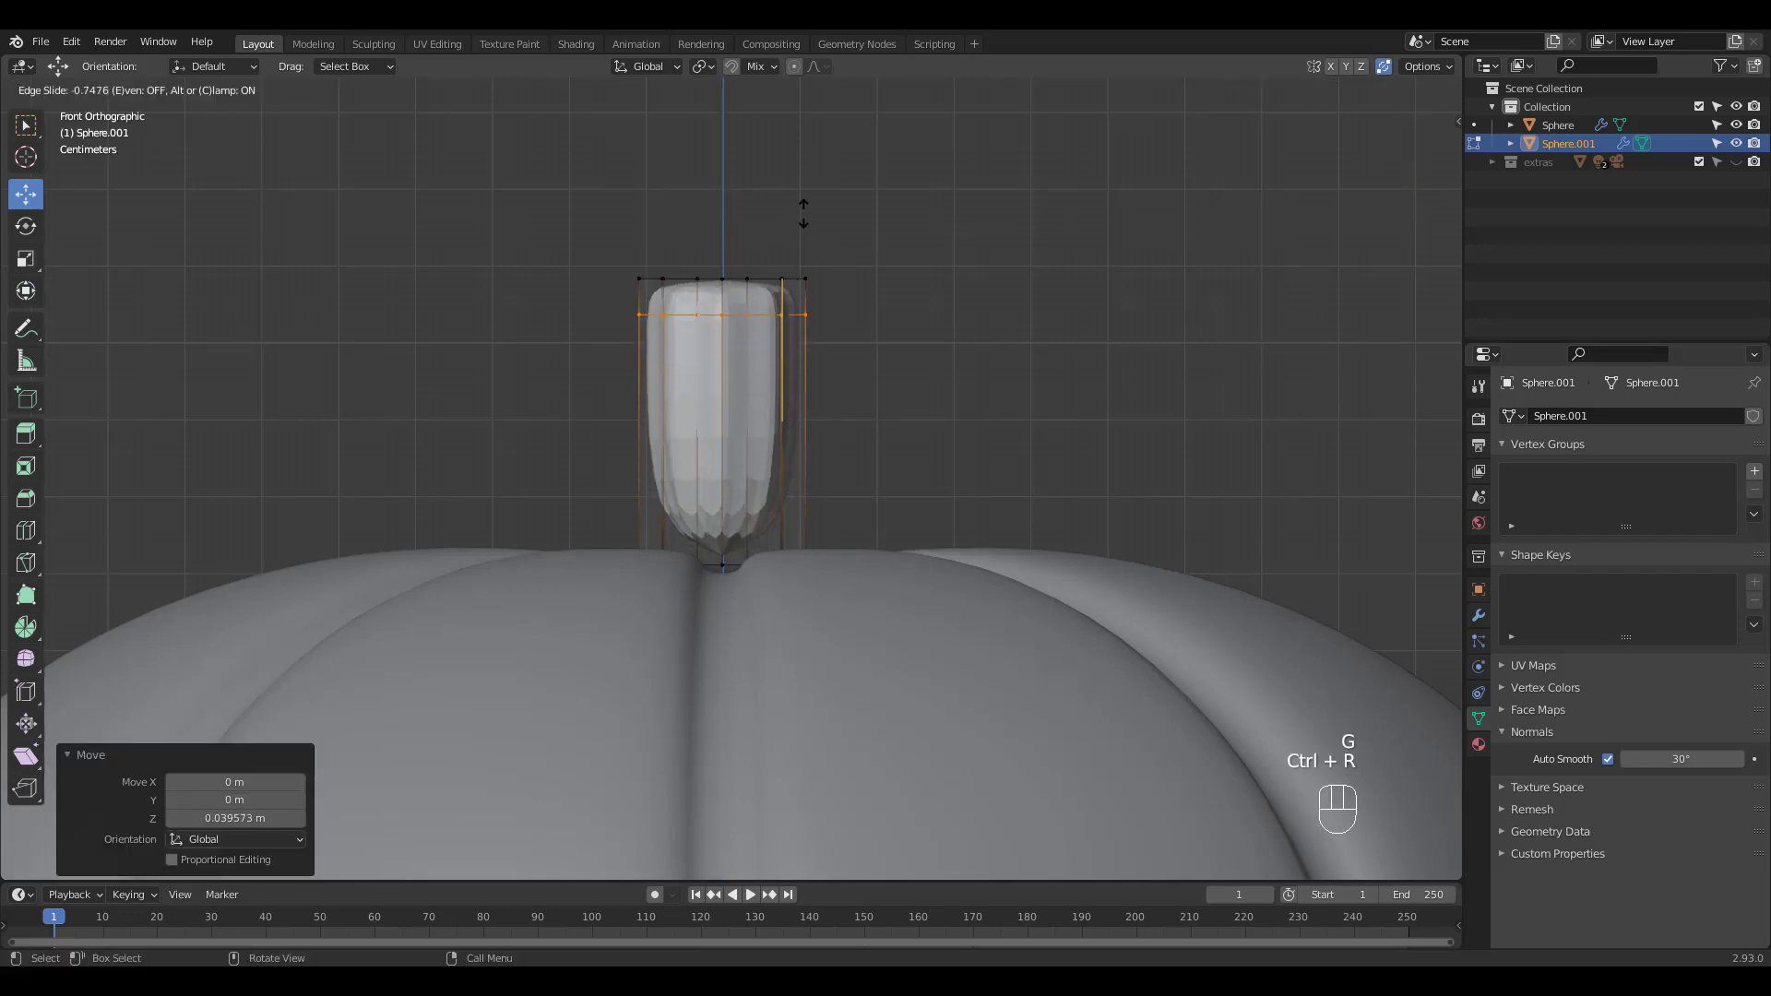
pyautogui.click(804, 212)
pyautogui.hotkey('ctrl', 'r')
pyautogui.click(789, 434)
pyautogui.click(790, 540)
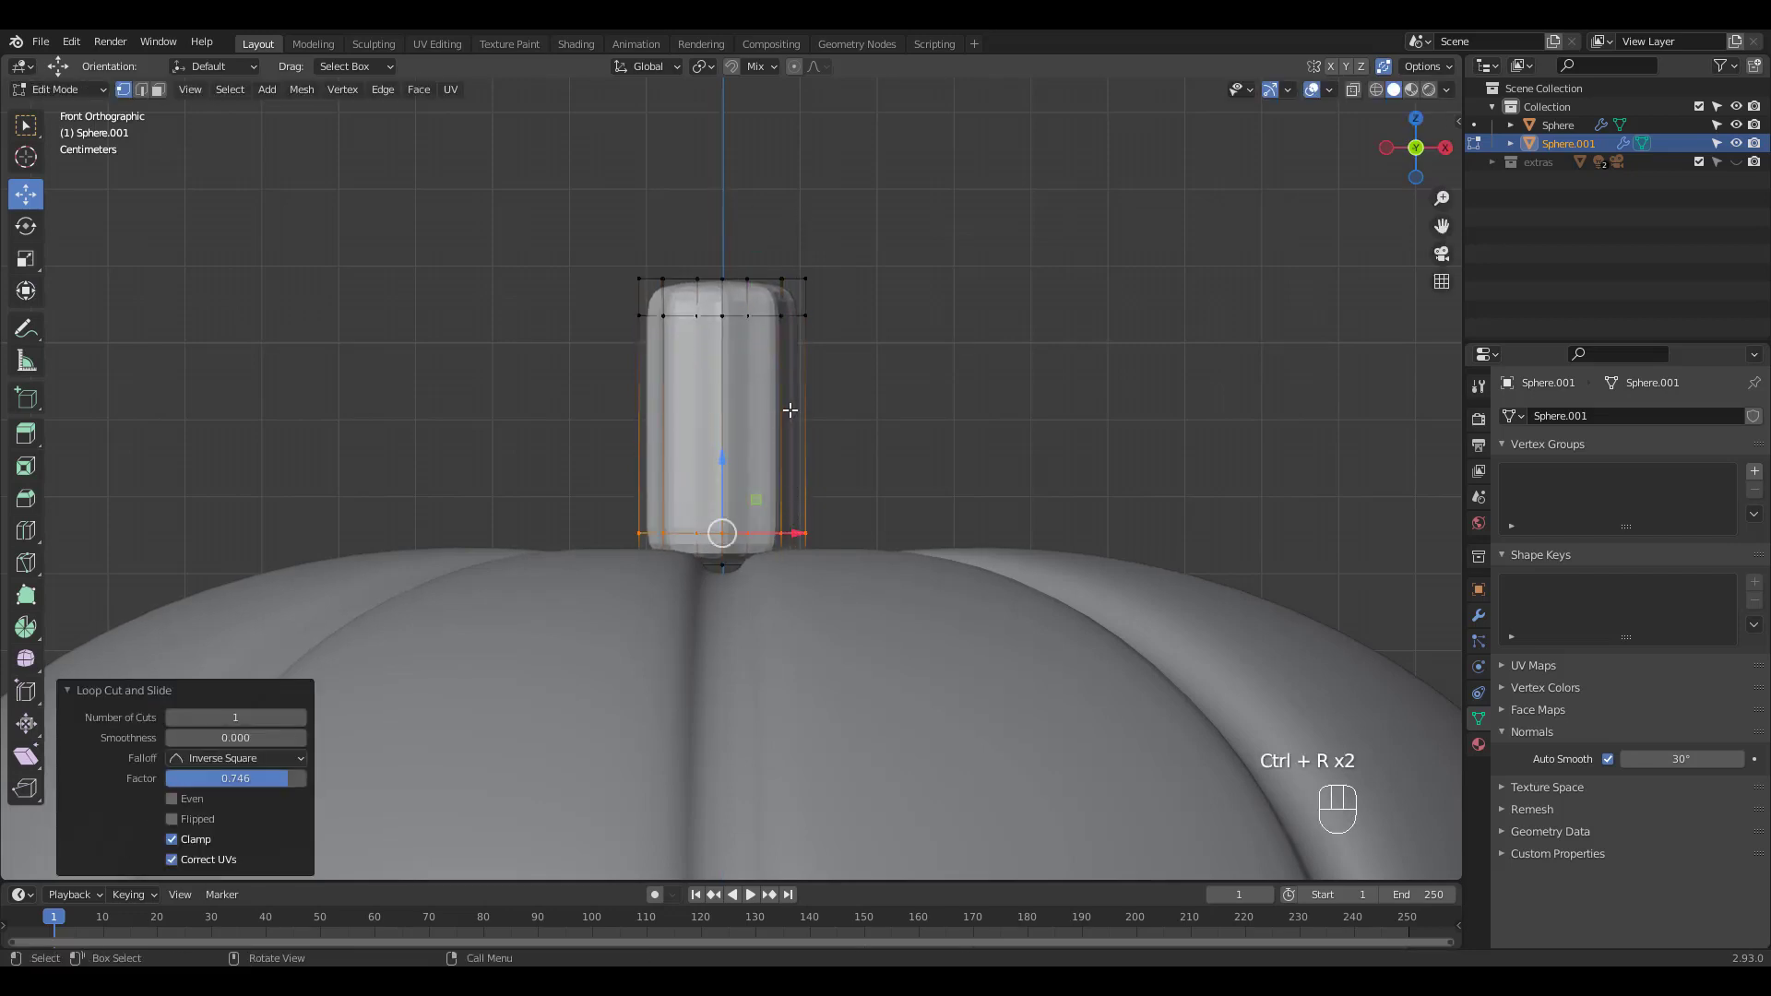
# Step: Return to Object Mode and shade the stem smooth
pyautogui.press('Tab')
pyautogui.rightClick(755, 359)
pyautogui.click(757, 357)
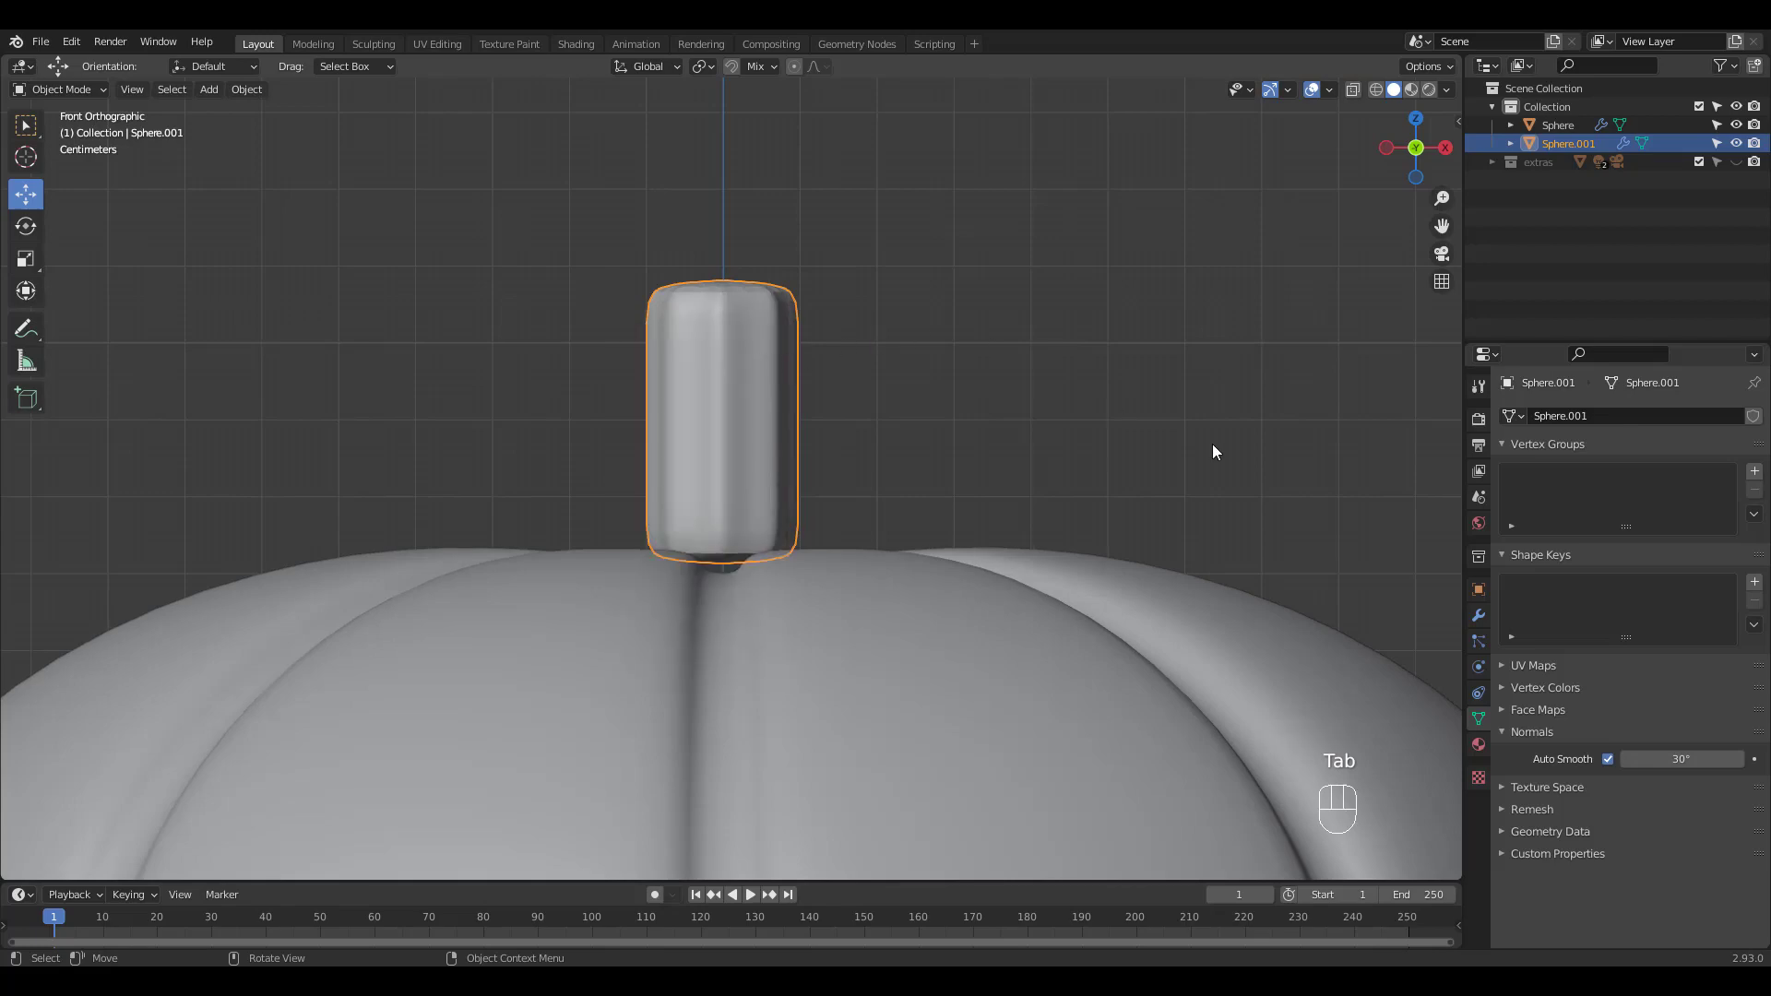
pyautogui.moveTo(835, 369); pyautogui.dragTo(870, 396, button='middle')
# Step: Select the stem's two bottom vertex rows in X-ray editing and scale them to about 1.303
pyautogui.press('Tab')
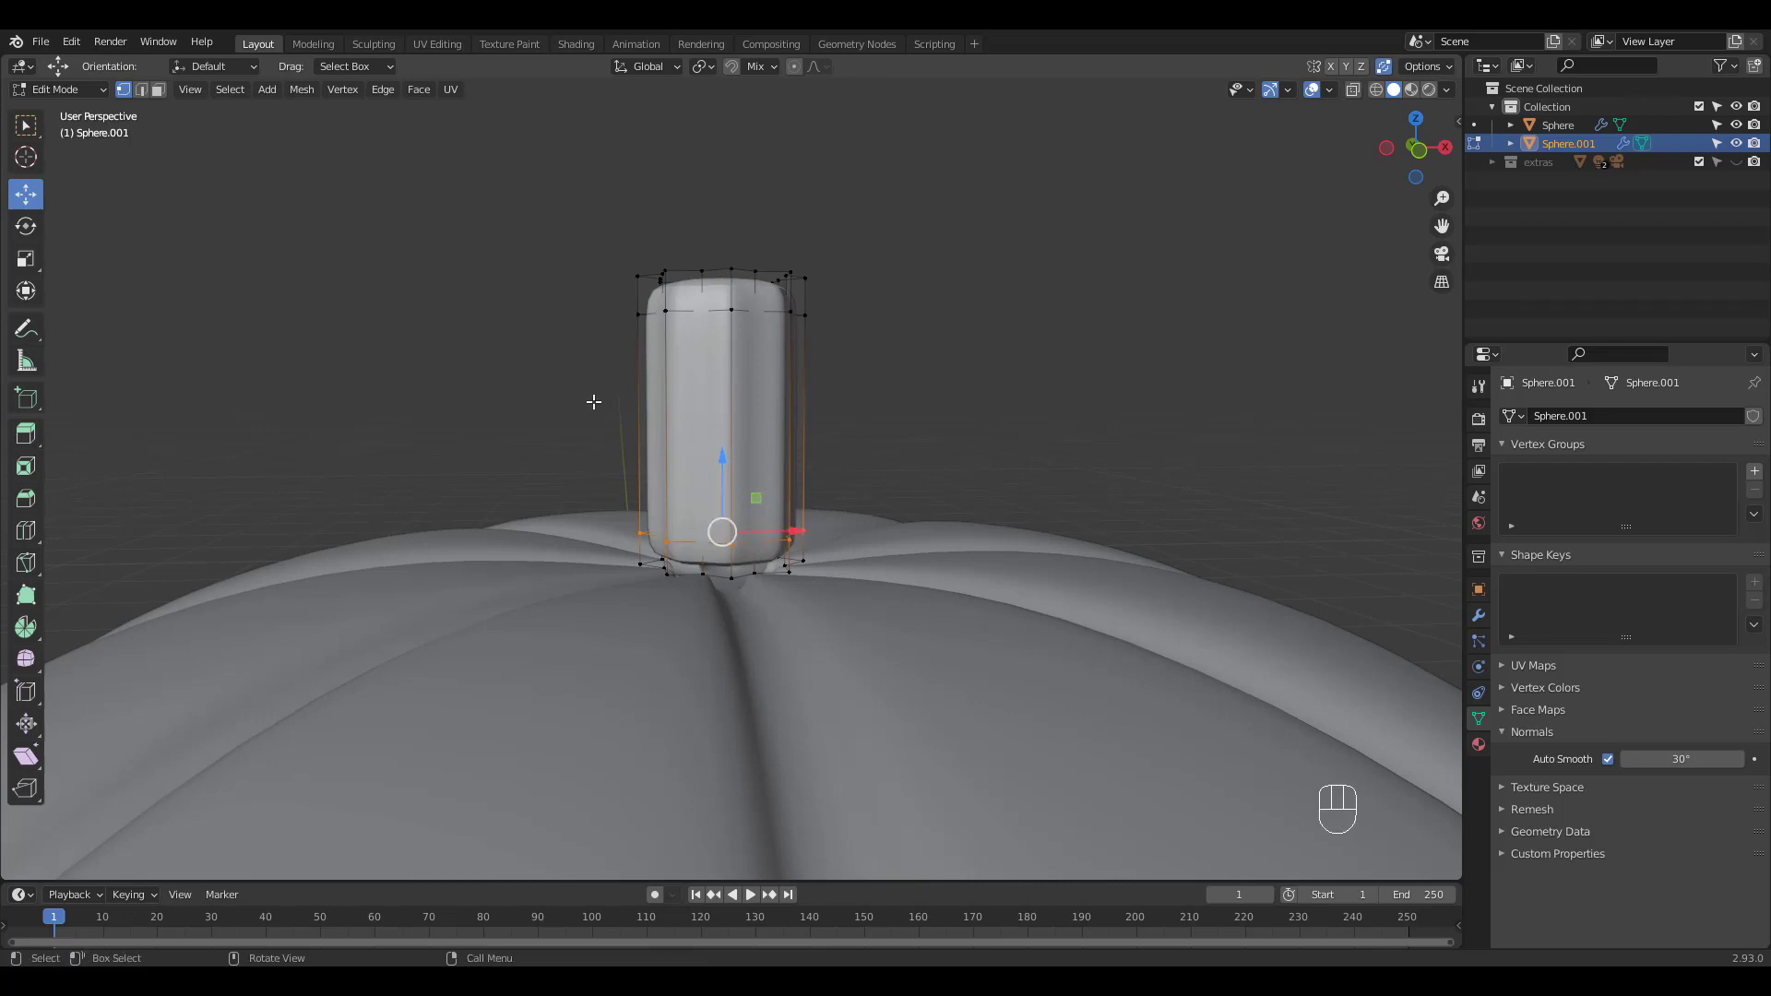
pyautogui.hotkey('alt', 'z')
pyautogui.moveTo(572, 472); pyautogui.dragTo(886, 546)
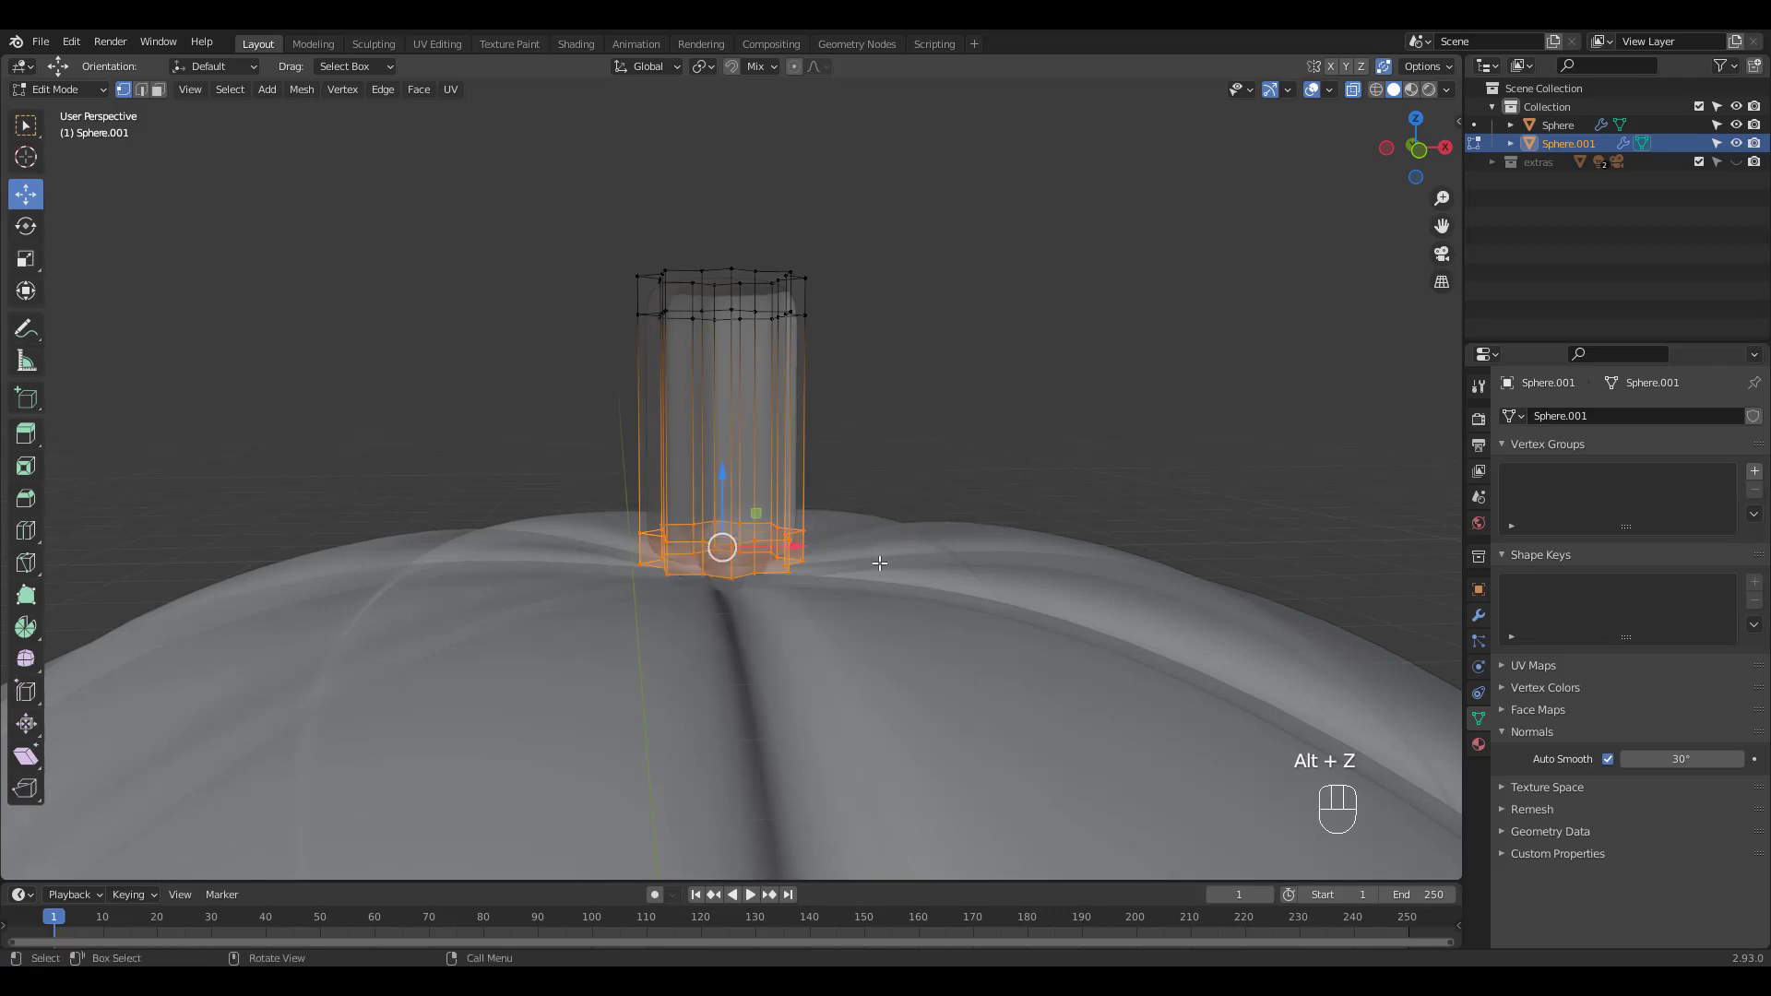
pyautogui.press('s')
pyautogui.click(831, 581)
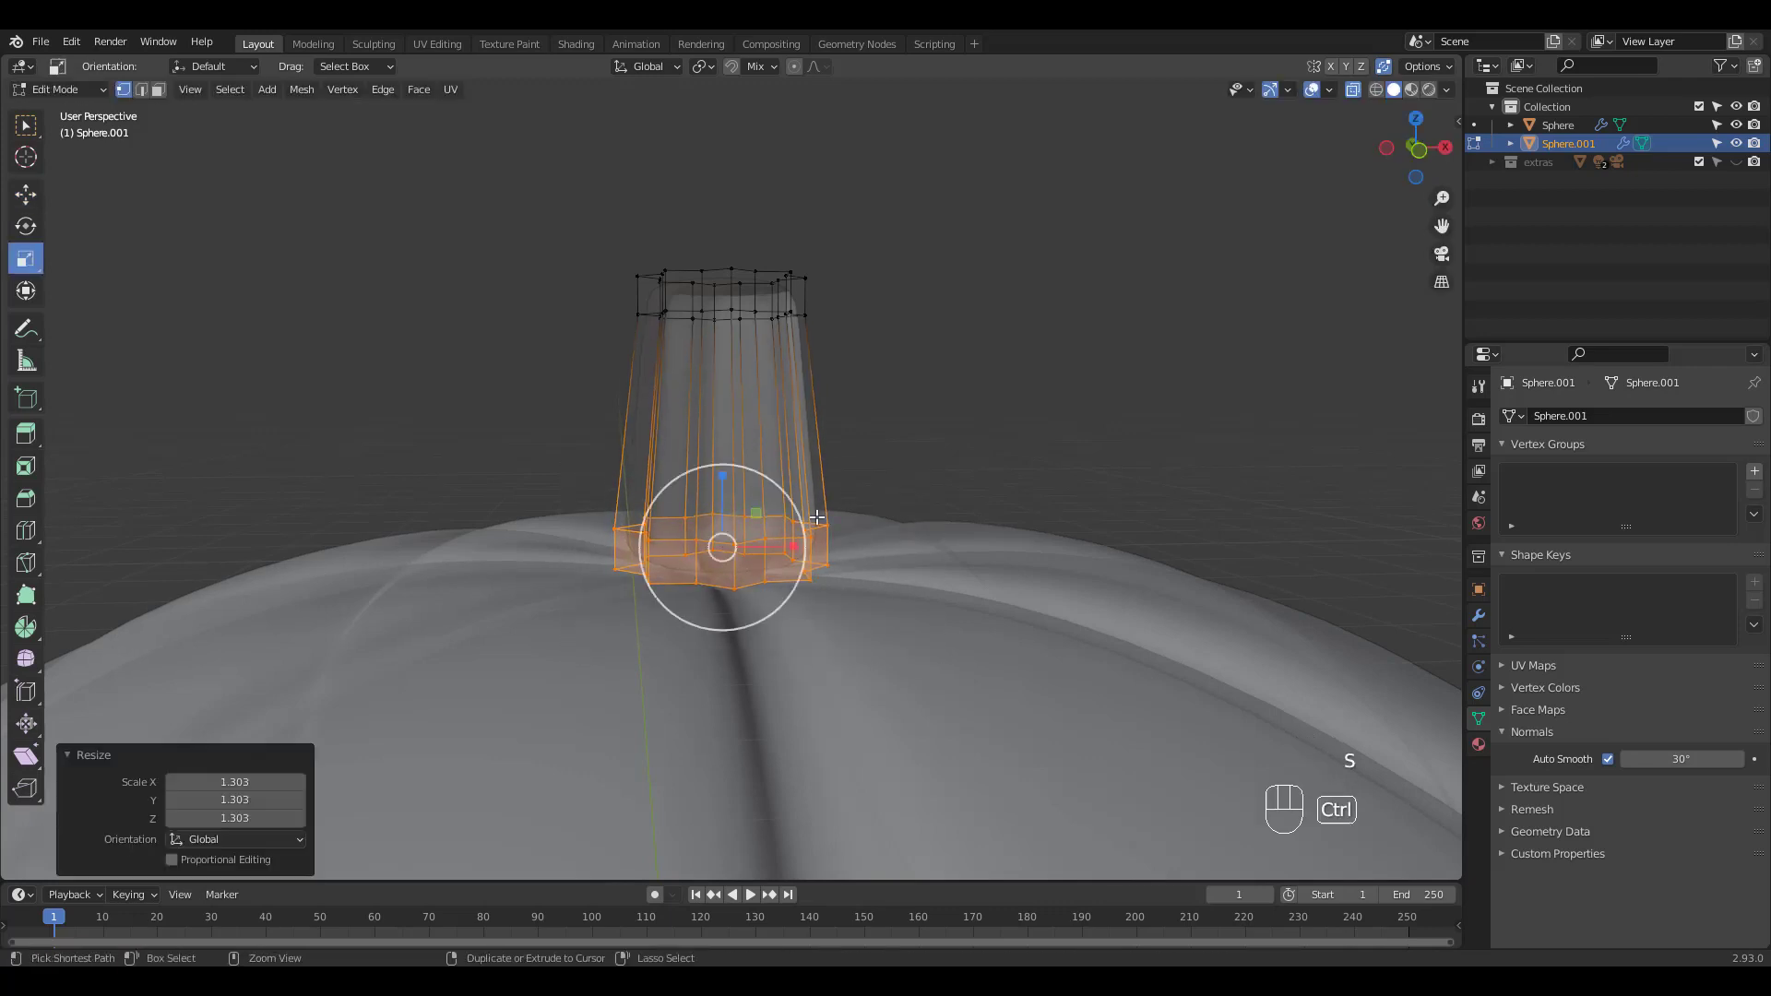
# Step: Add an edge loop just above the stem's base with slide factor 0.626, scale it to about 1.117, and turn off X-ray
pyautogui.hotkey('ctrl', 'r')
pyautogui.click(815, 506)
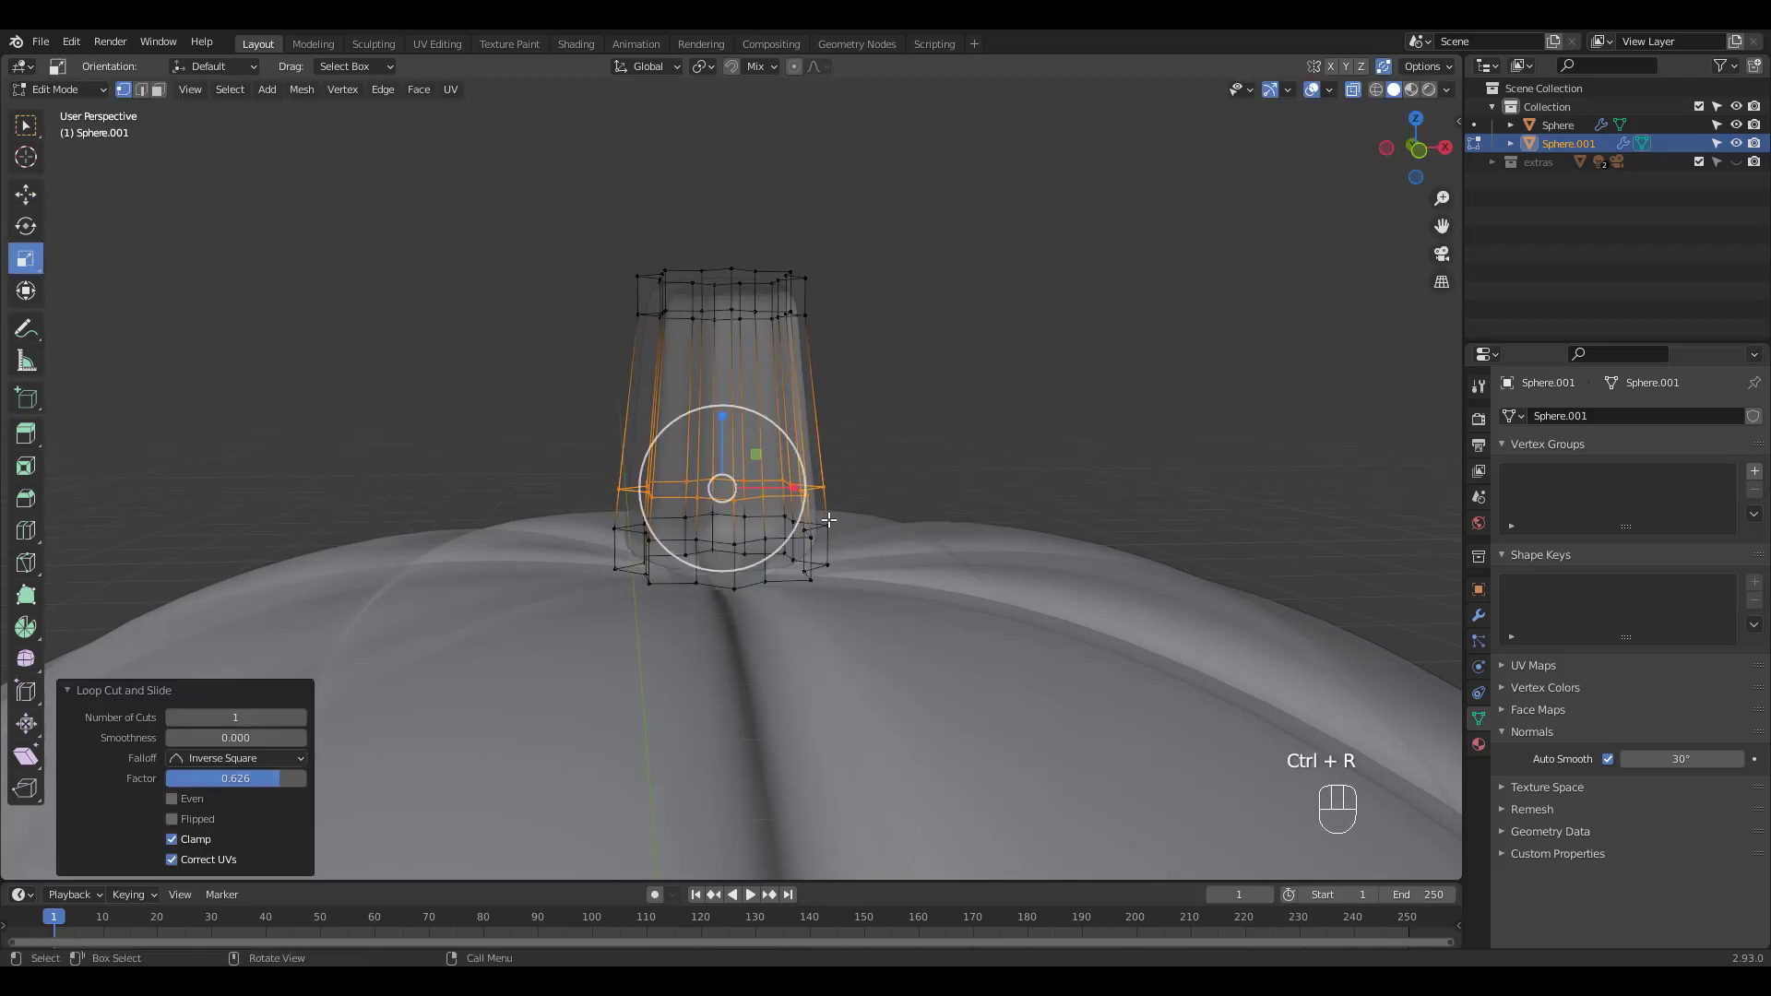
pyautogui.click(812, 489)
pyautogui.press('s')
pyautogui.click(870, 492)
pyautogui.hotkey('alt', 'z')
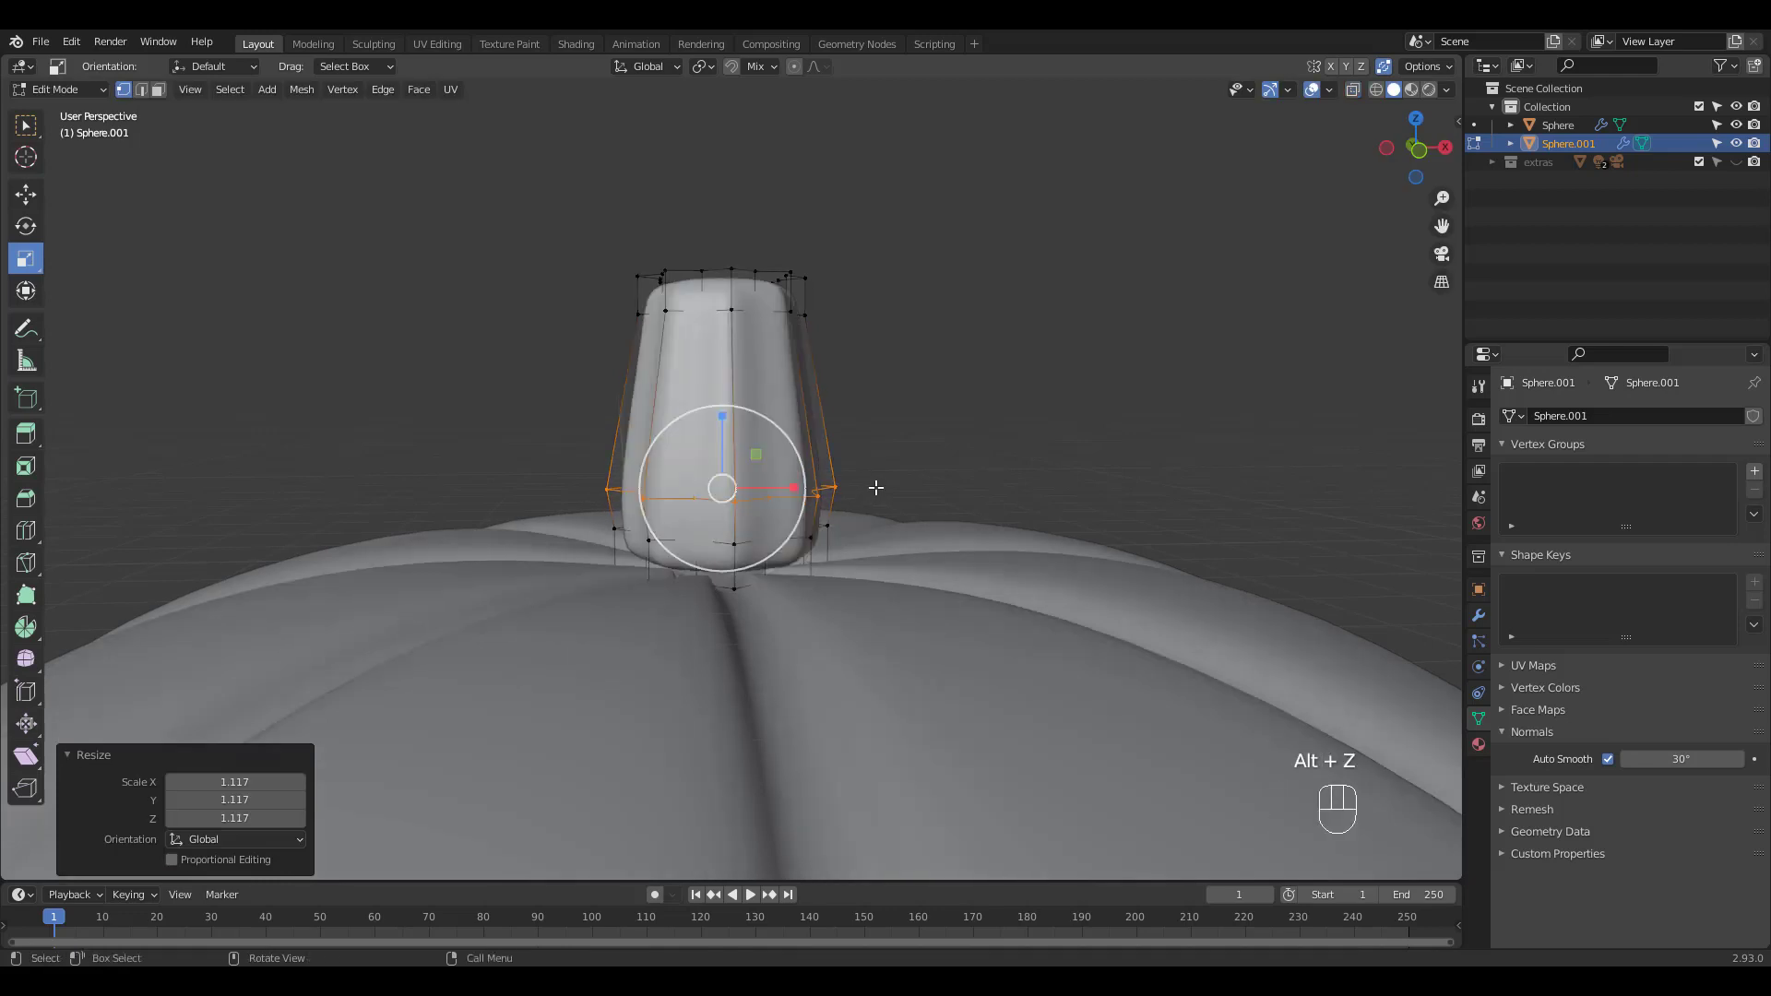
# Step: Add an unslid edge loop halfway up the stem's long section and scale it inward to narrow the neck
pyautogui.hotkey('ctrl', 'r')
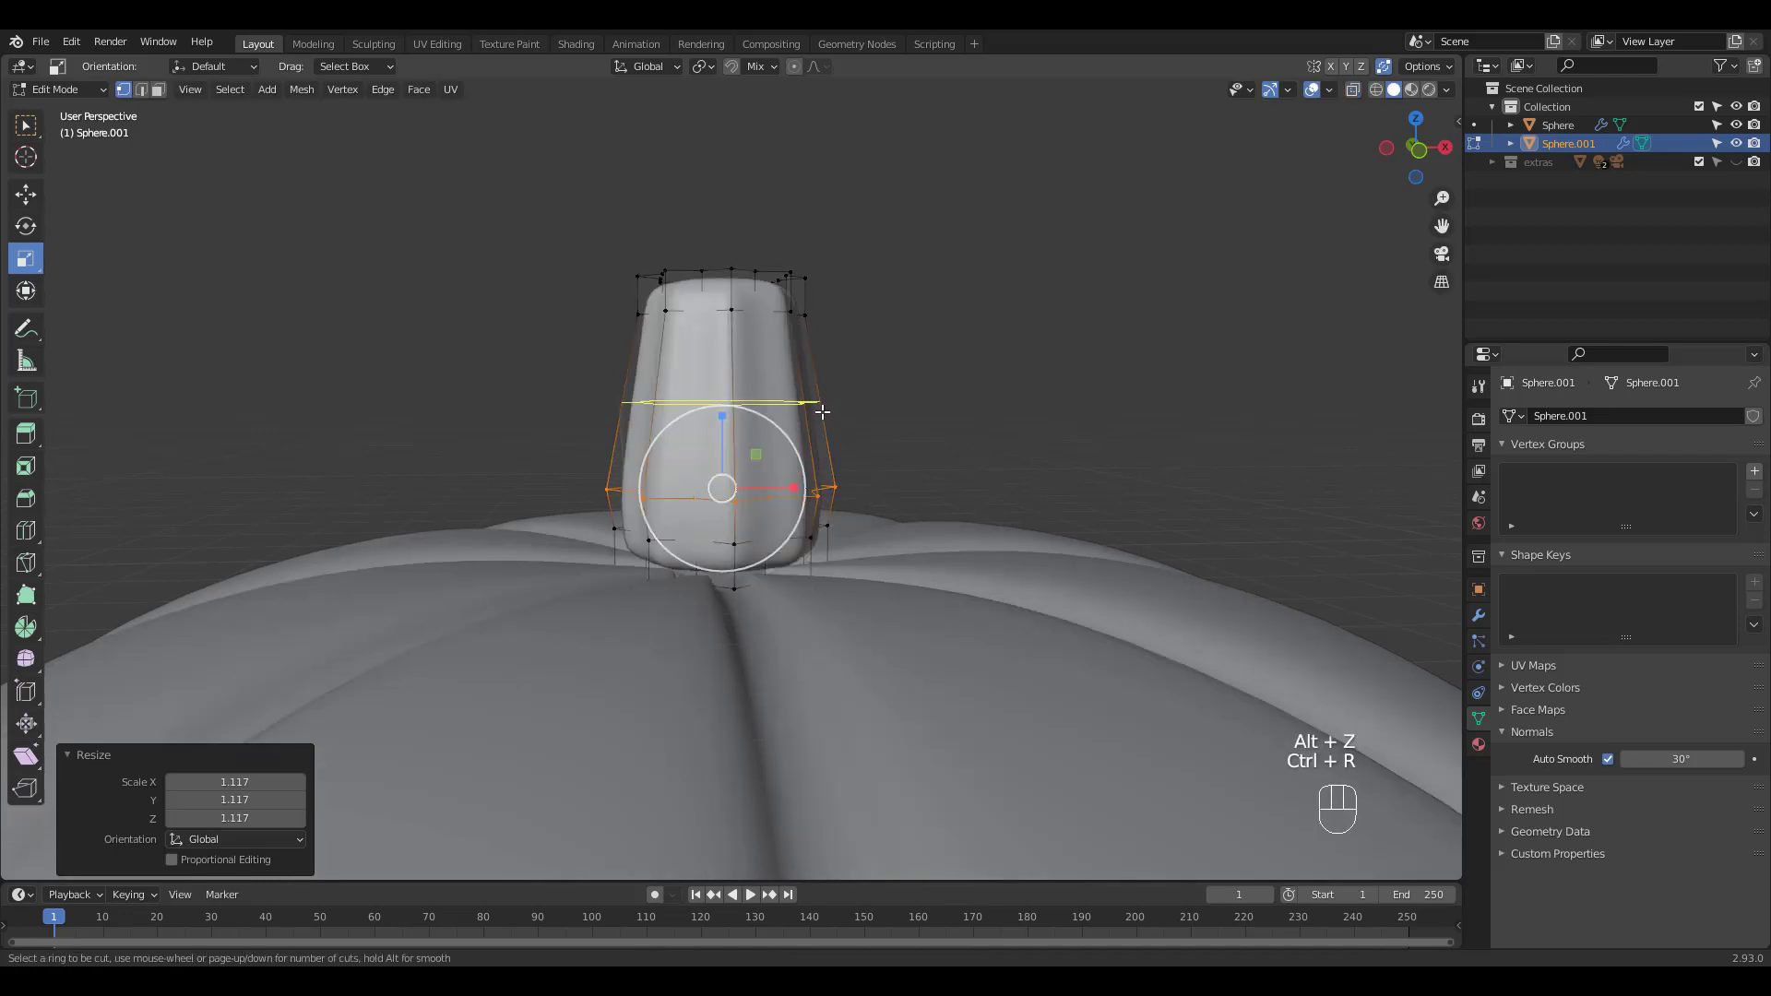
pyautogui.click(817, 408)
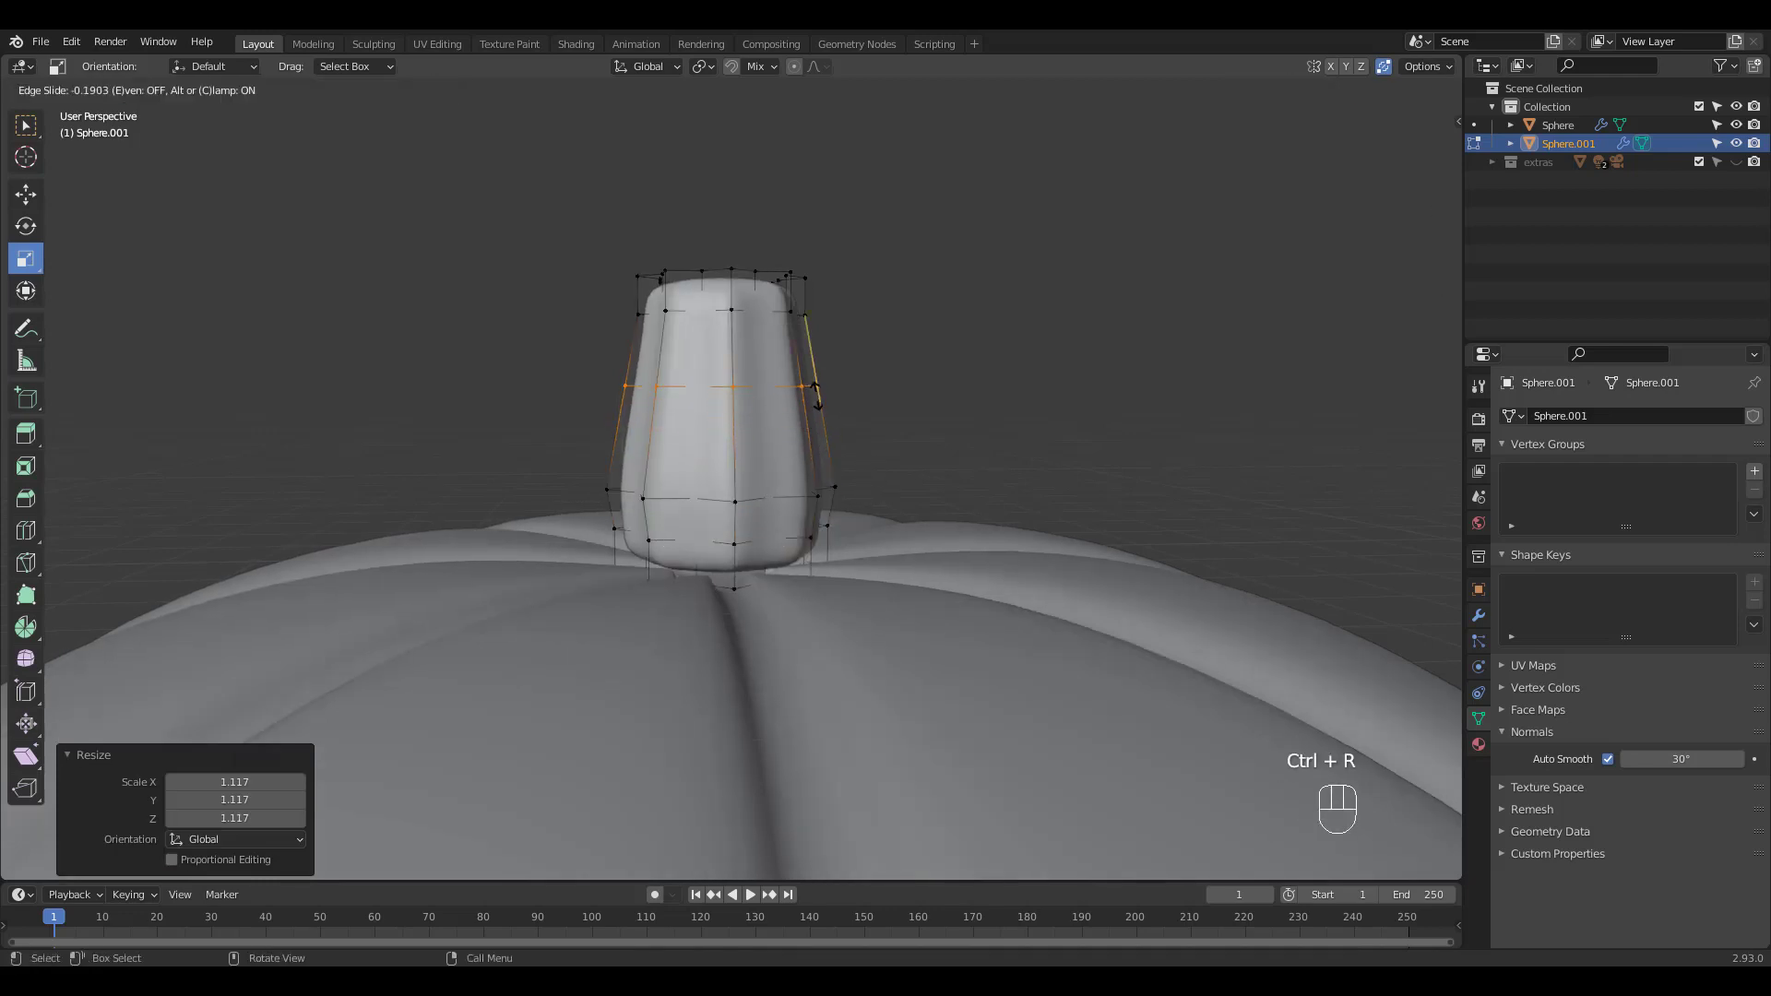
pyautogui.press('2')
pyautogui.press('Escape')
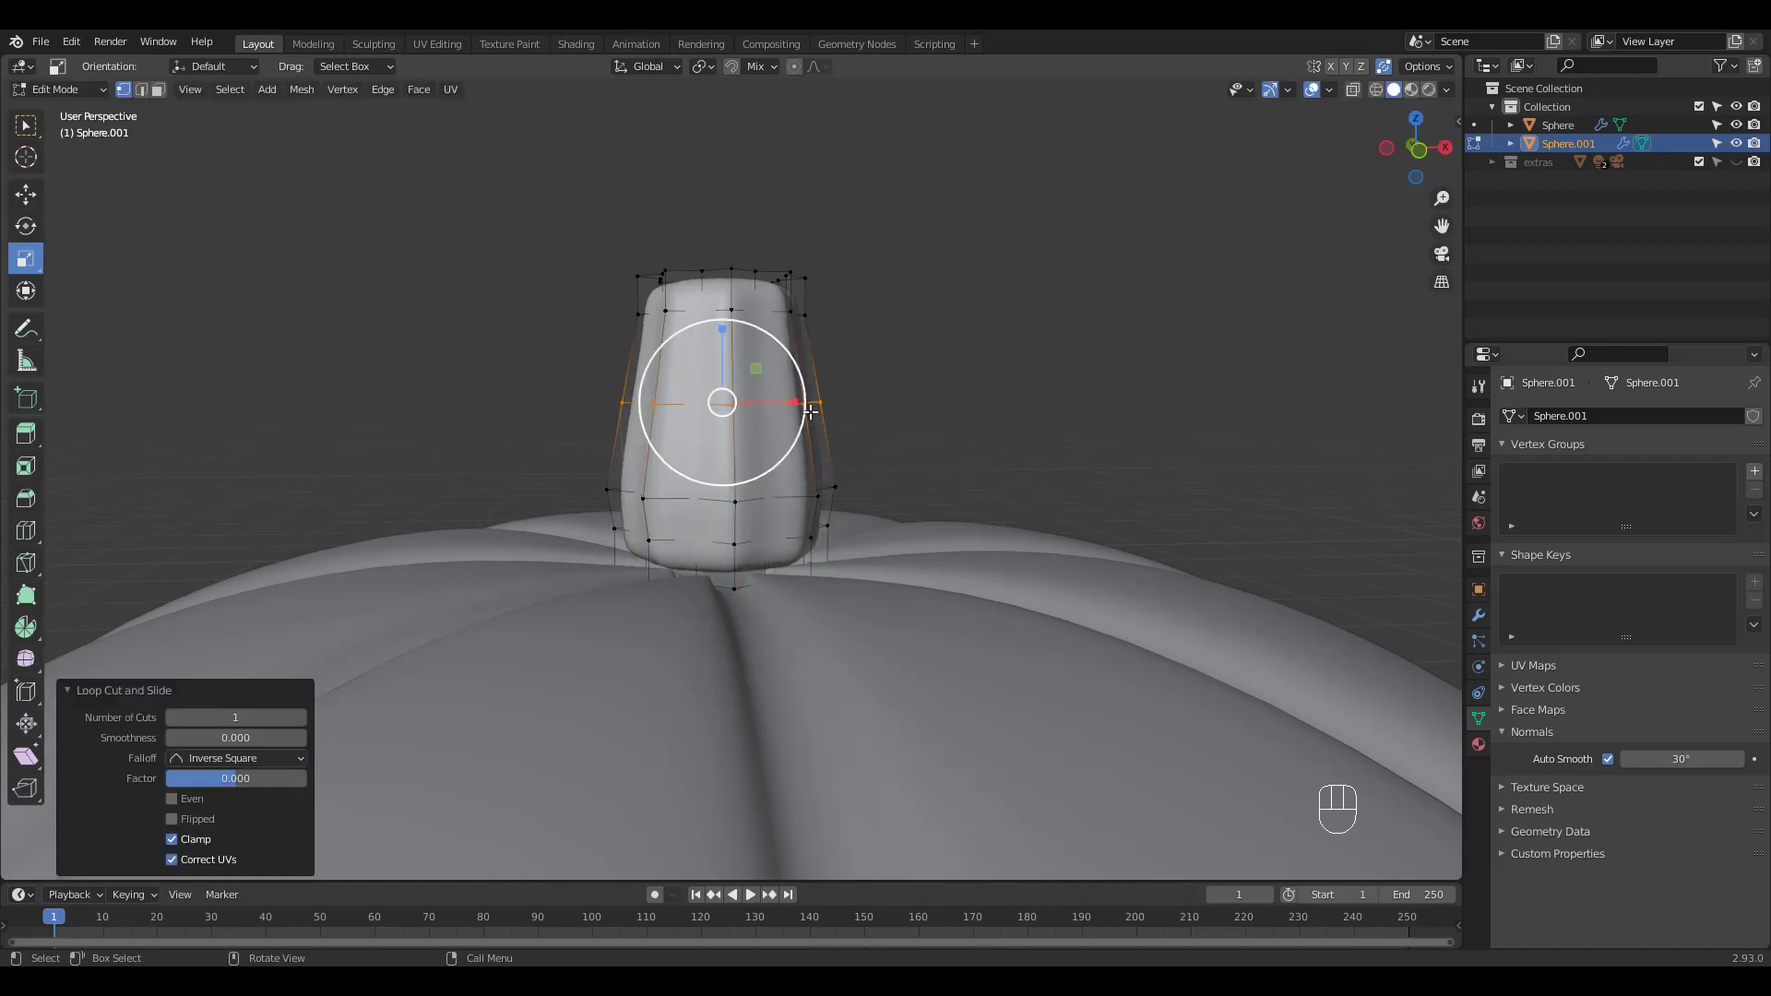
pyautogui.moveTo(790, 430)
pyautogui.mouseDown()
pyautogui.moveTo(773, 427)
pyautogui.moveTo(802, 438)
pyautogui.moveTo(782, 458)
pyautogui.moveTo(791, 443)
pyautogui.mouseUp()
# Step: Add a loop between the narrowed neck and the base bulge, scaled to about 0.793, and a centred loop in the upper stem section
pyautogui.hotkey('ctrl', 'r')
pyautogui.click(799, 440)
pyautogui.rightClick(799, 440)
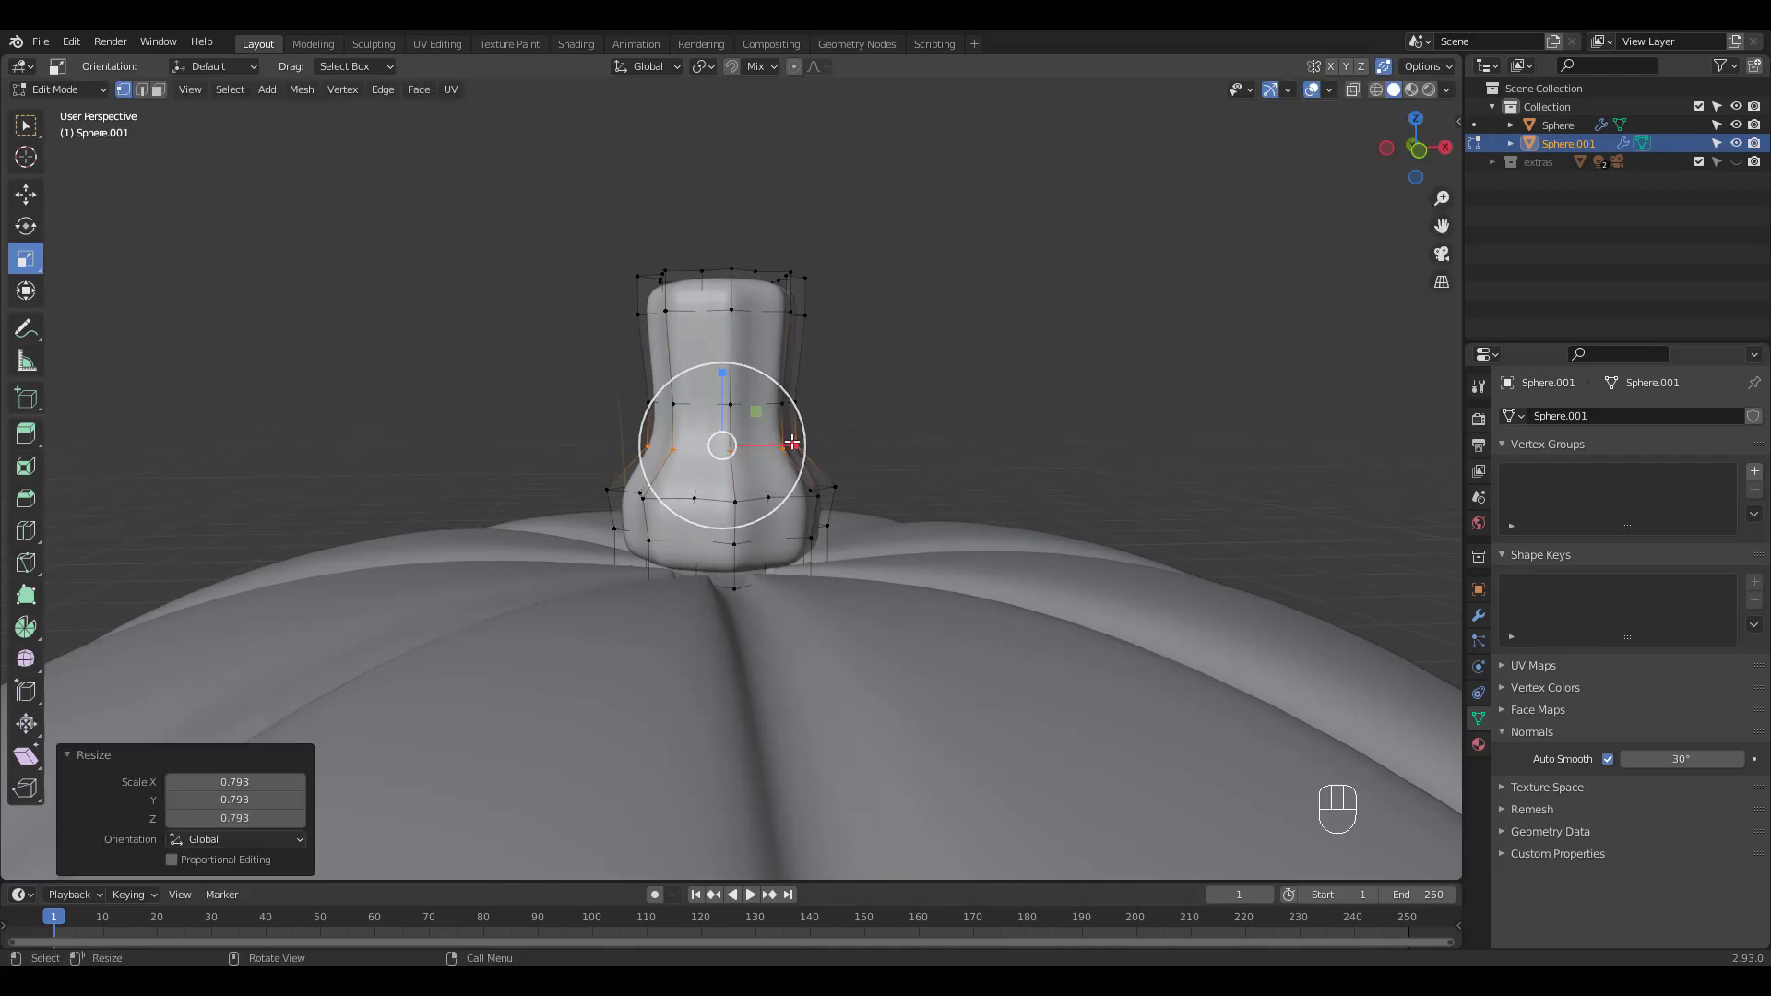
pyautogui.hotkey('ctrl', 'r')
pyautogui.click(785, 350)
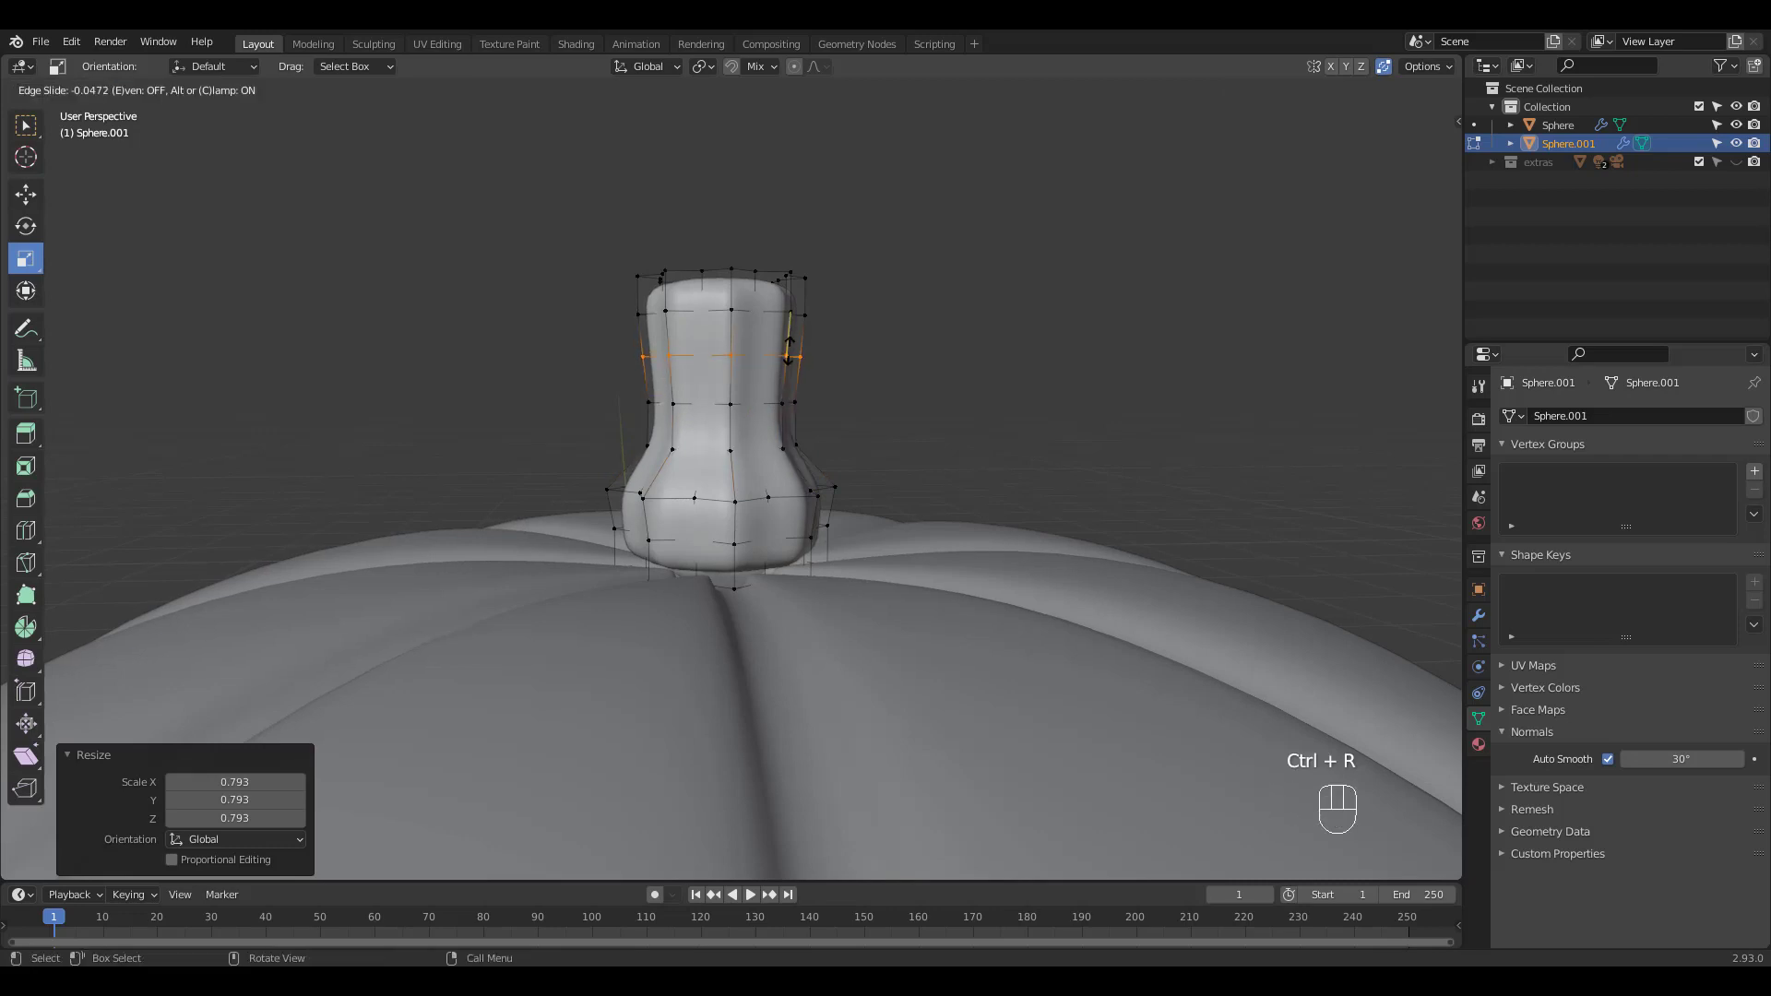
pyautogui.rightClick(789, 350)
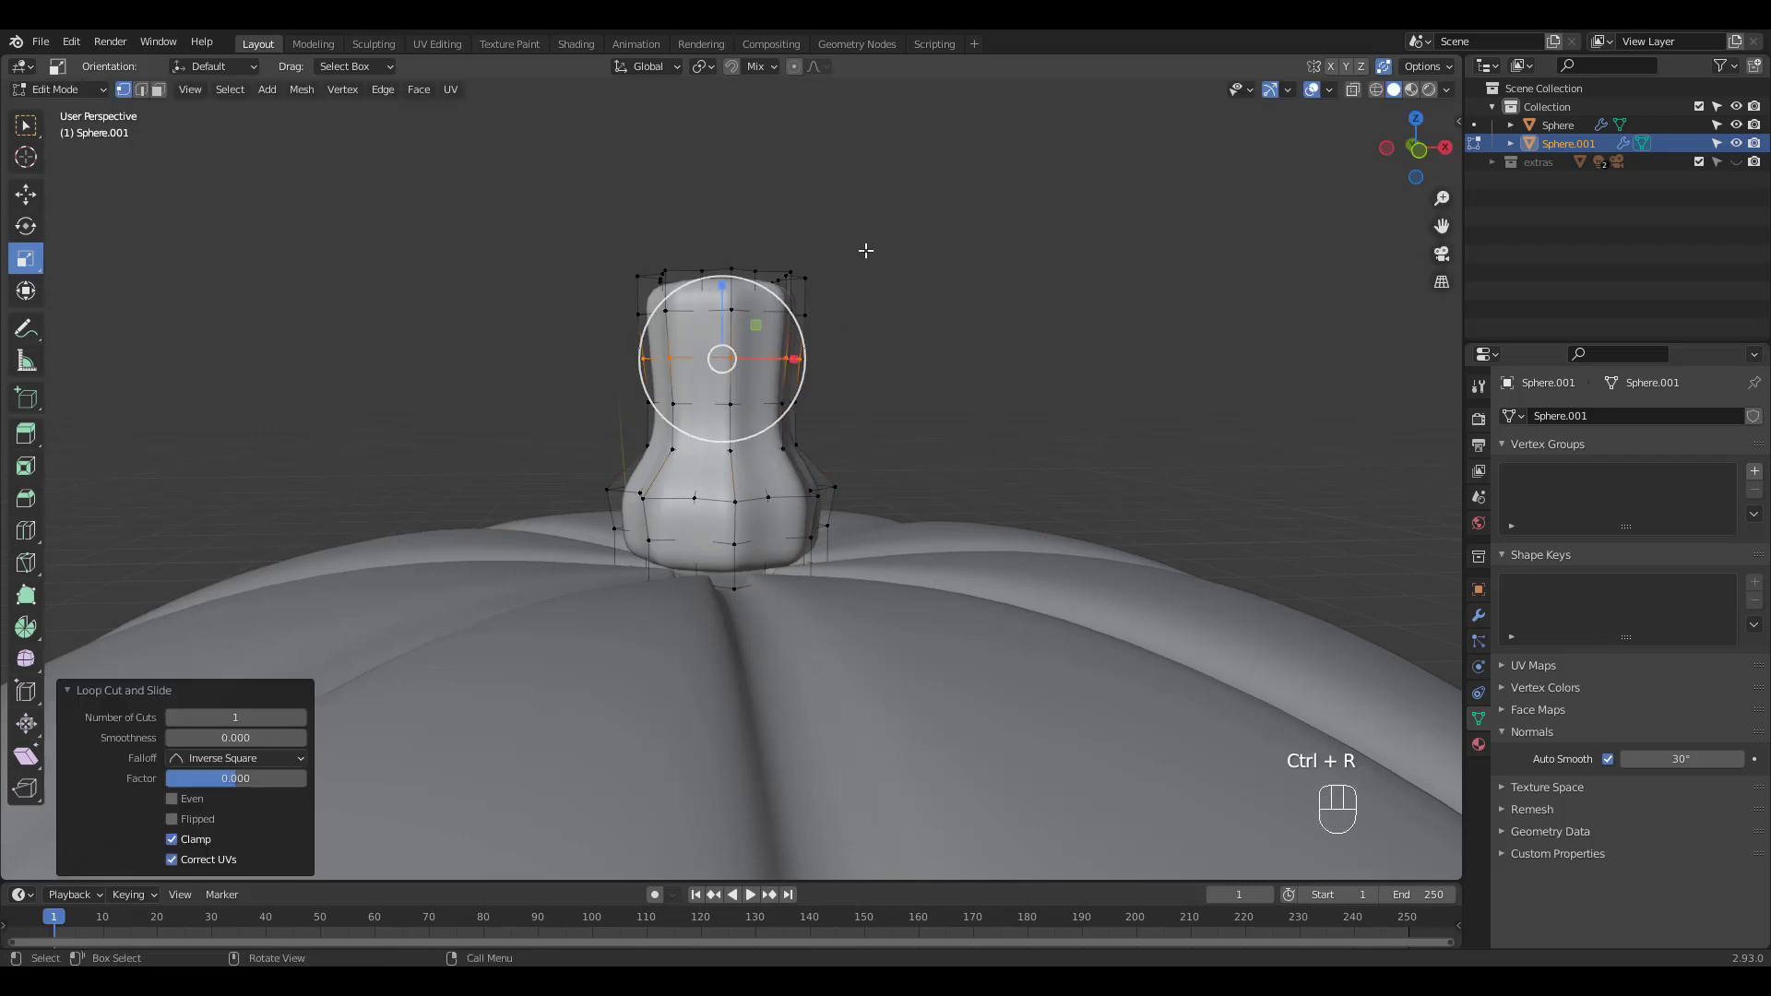
# Step: Undo the trial scaling of the bottom loop and scale the stem's two bottom vertex rows to about 1.172
pyautogui.keyDown('alt'); pyautogui.click(732, 587); pyautogui.keyUp('alt')
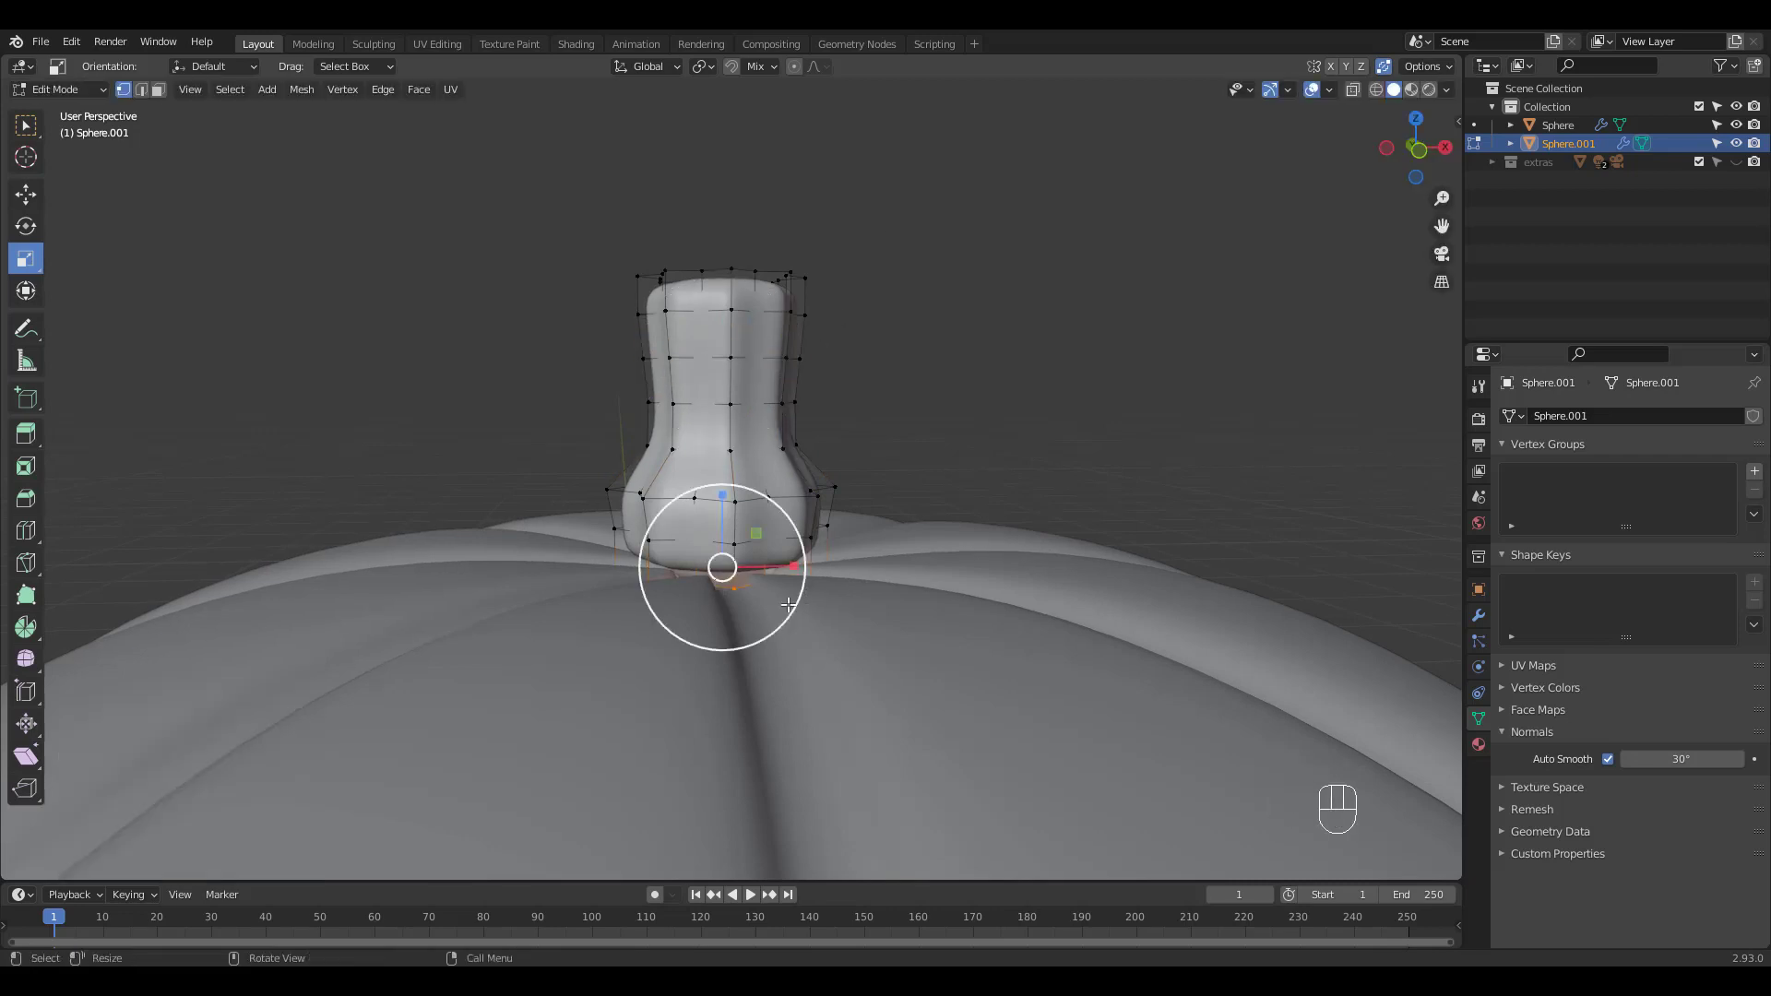
pyautogui.moveTo(808, 598); pyautogui.dragTo(812, 607)
pyautogui.hotkey('ctrl', 'z')
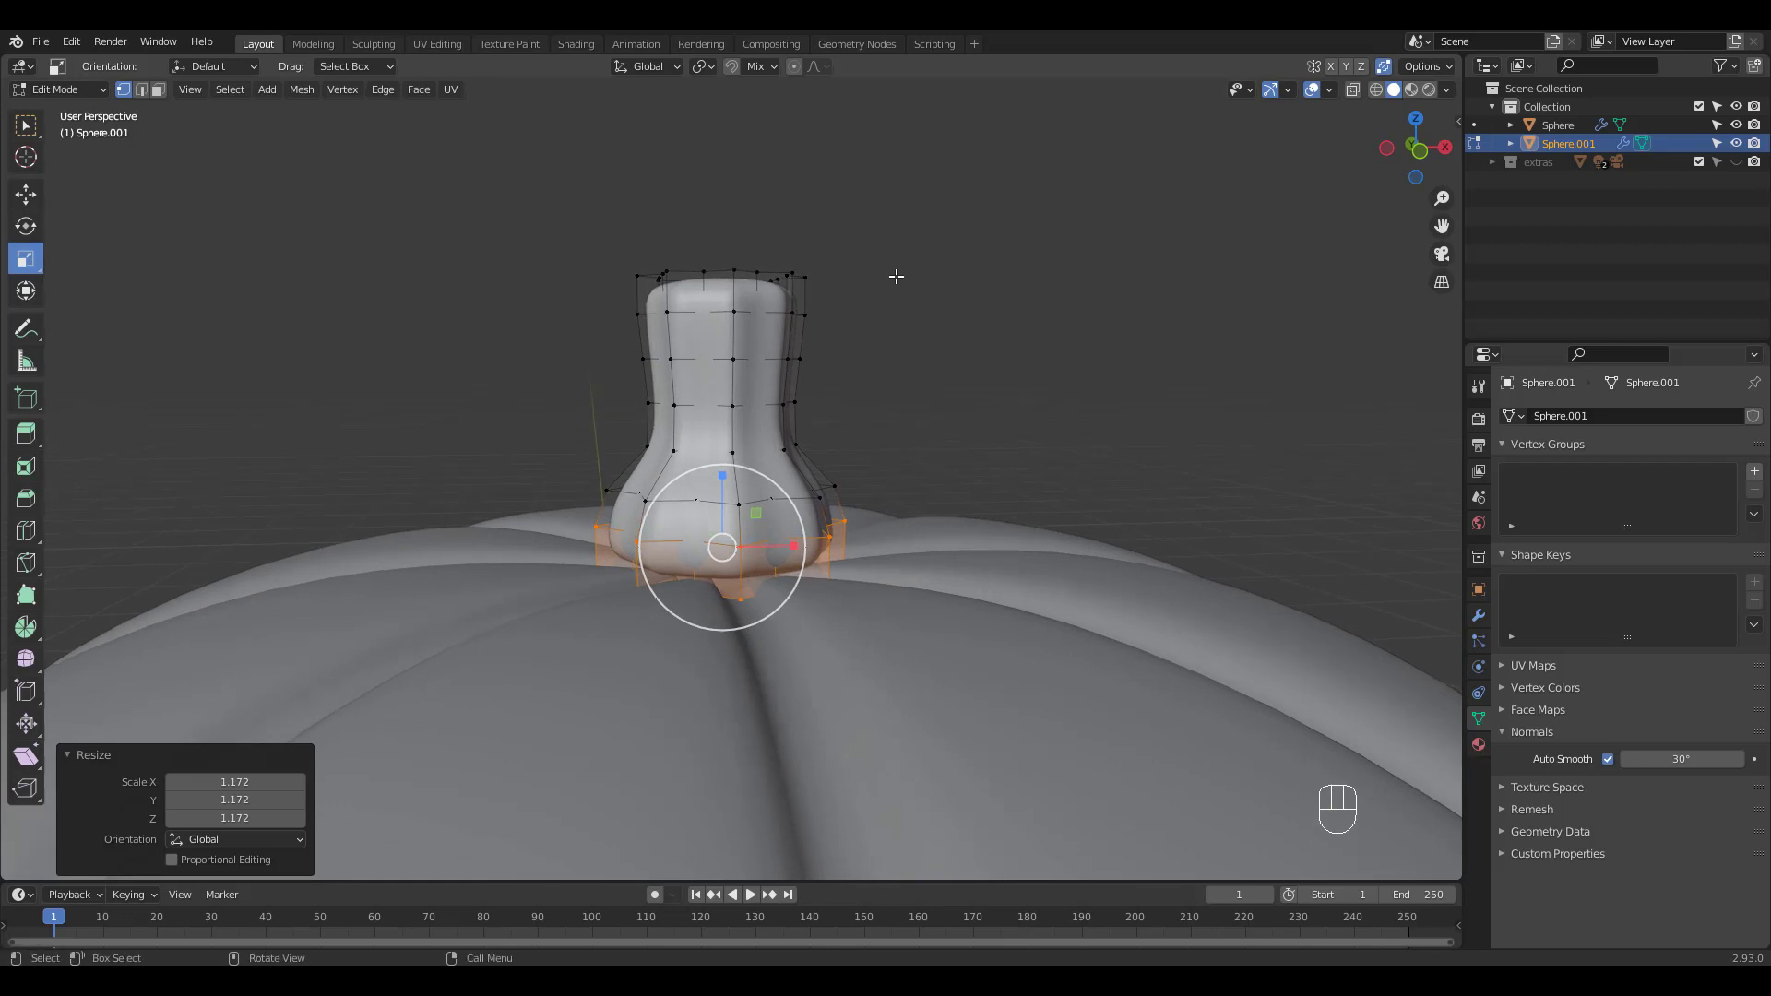
# Step: Select the stem's two top vertex rows in X-ray front view and undo the trial scaling of the top
pyautogui.press('KP_1')
pyautogui.hotkey('alt', 'z')
pyautogui.moveTo(589, 183); pyautogui.dragTo(835, 303)
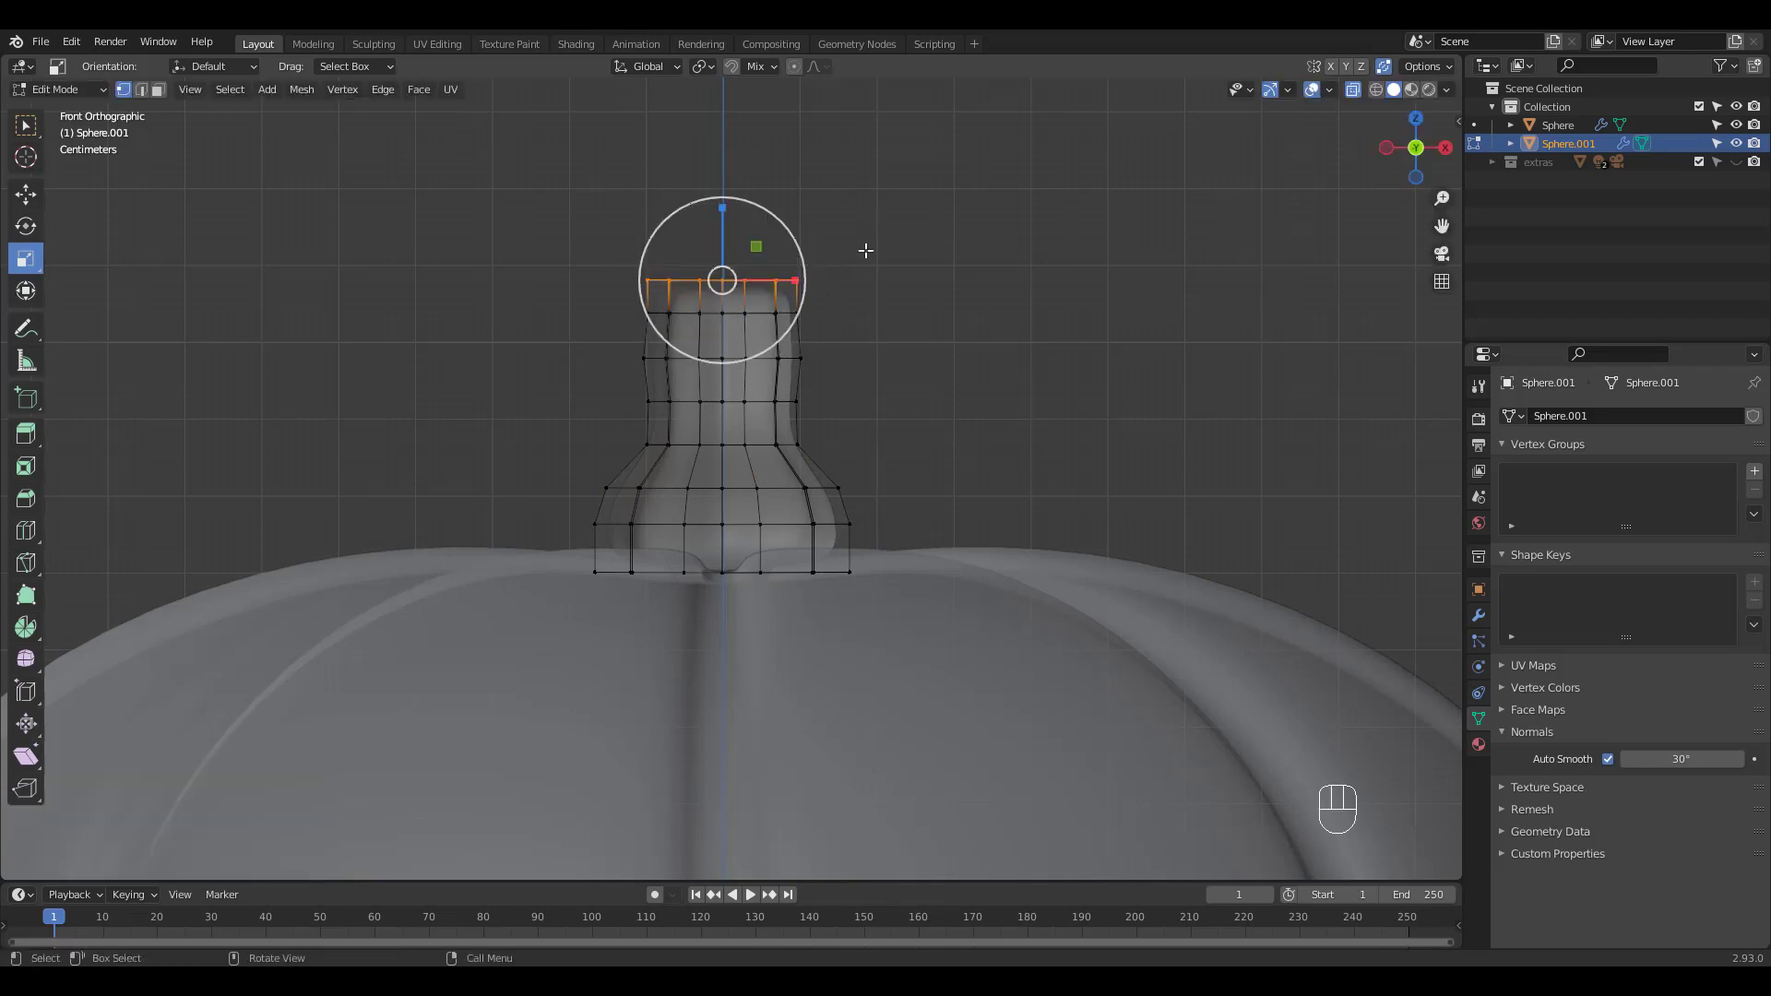
pyautogui.hotkey('ctrl', 'z')
pyautogui.hotkey('ctrl', 'z')
pyautogui.hotkey('ctrl', 'z')
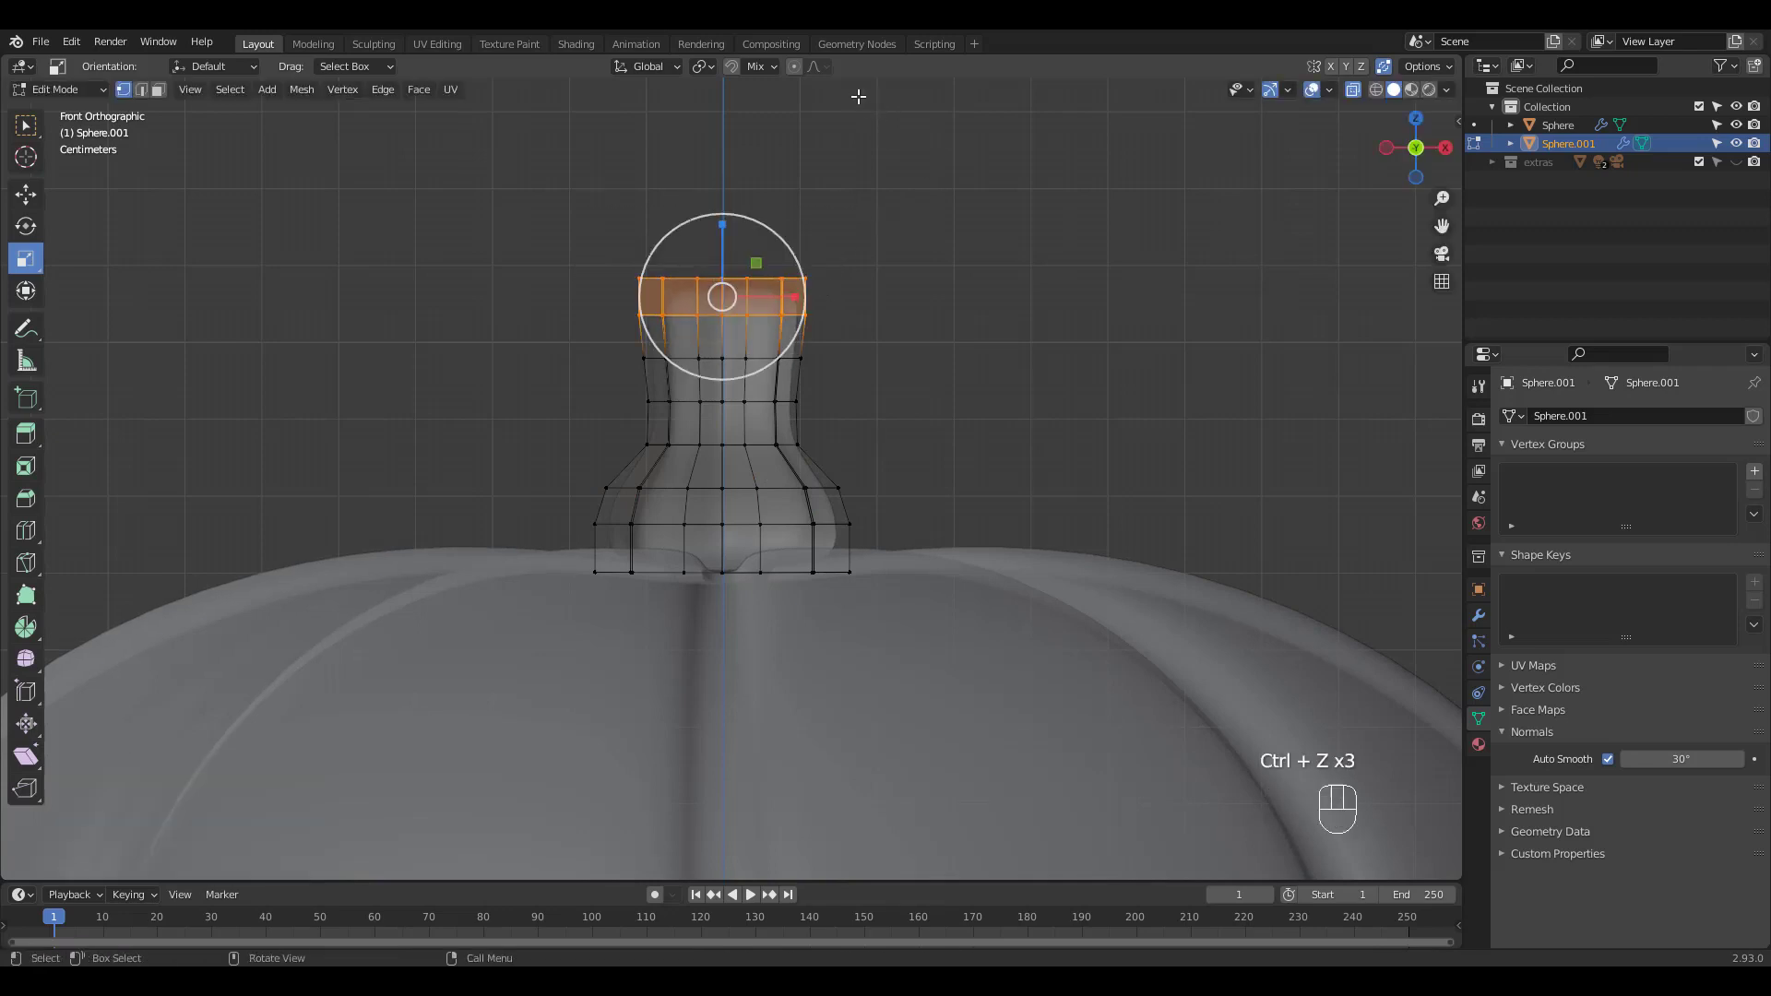
# Step: Turn on proportional editing and scale the stem's two top rows to about 0.753 with proportional size 0.149
pyautogui.click(793, 66)
pyautogui.moveTo(797, 333); pyautogui.dragTo(784, 327)
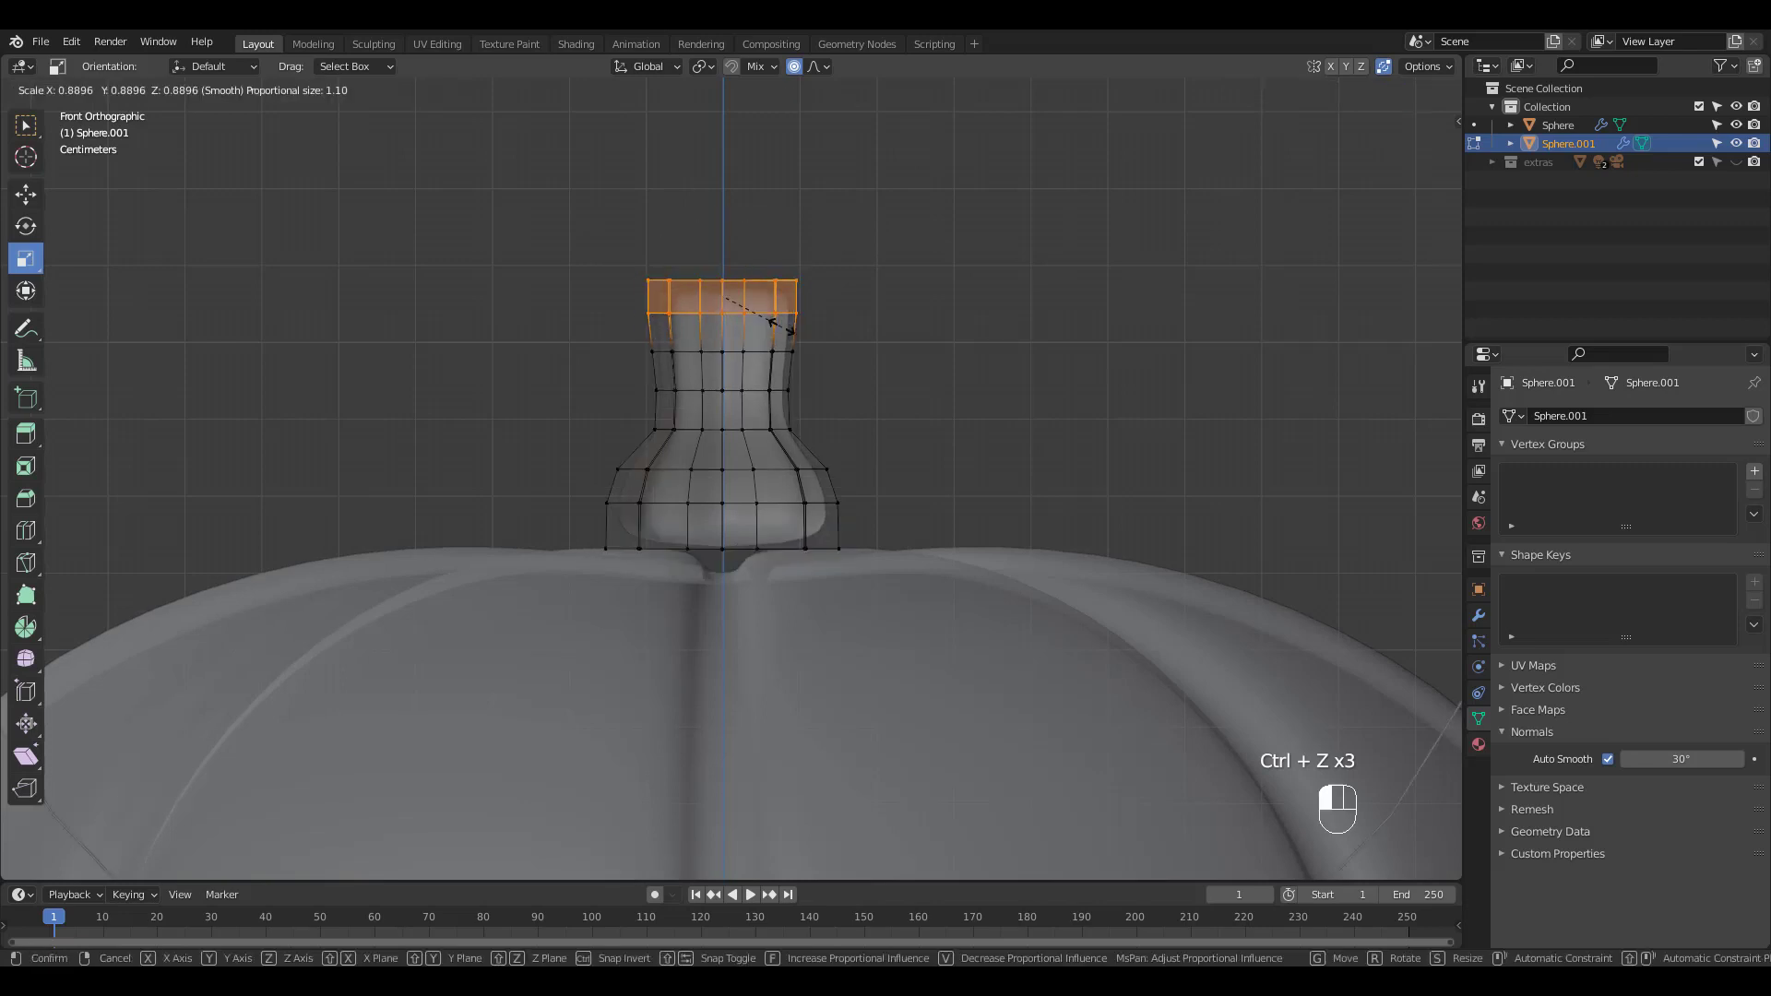
pyautogui.scroll(13, 784, 326)
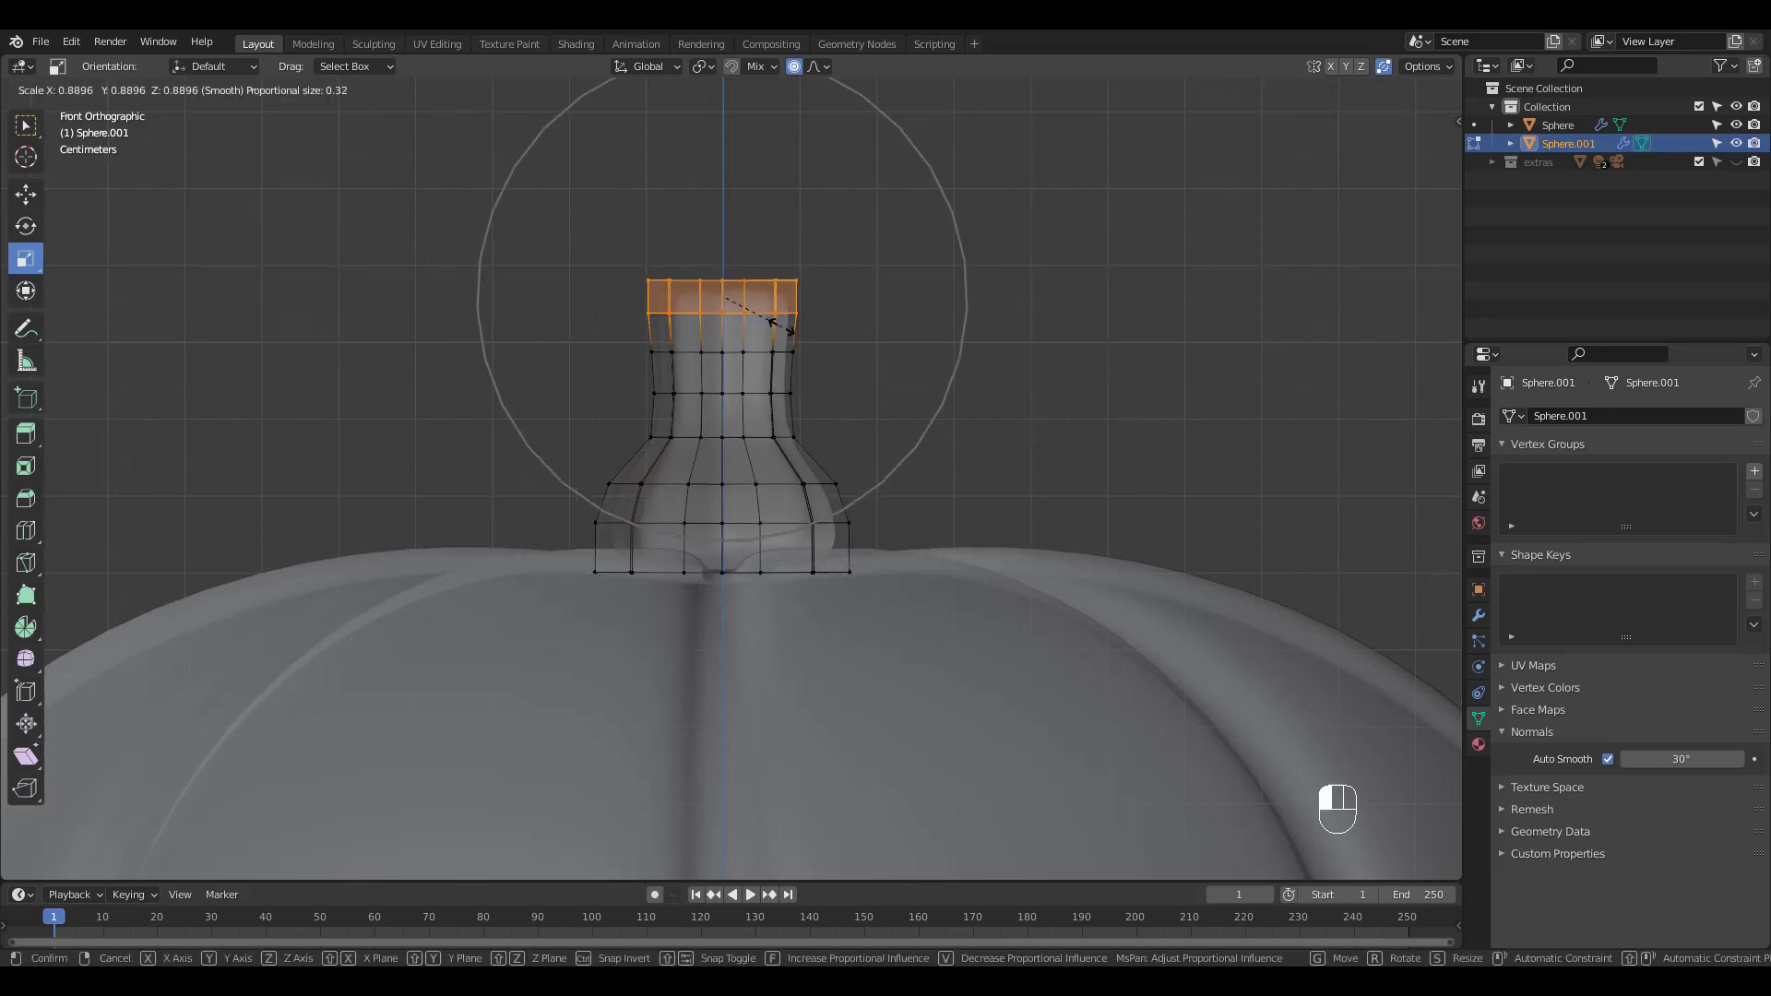
pyautogui.scroll(8, 782, 327)
pyautogui.moveTo(783, 326); pyautogui.dragTo(771, 319)
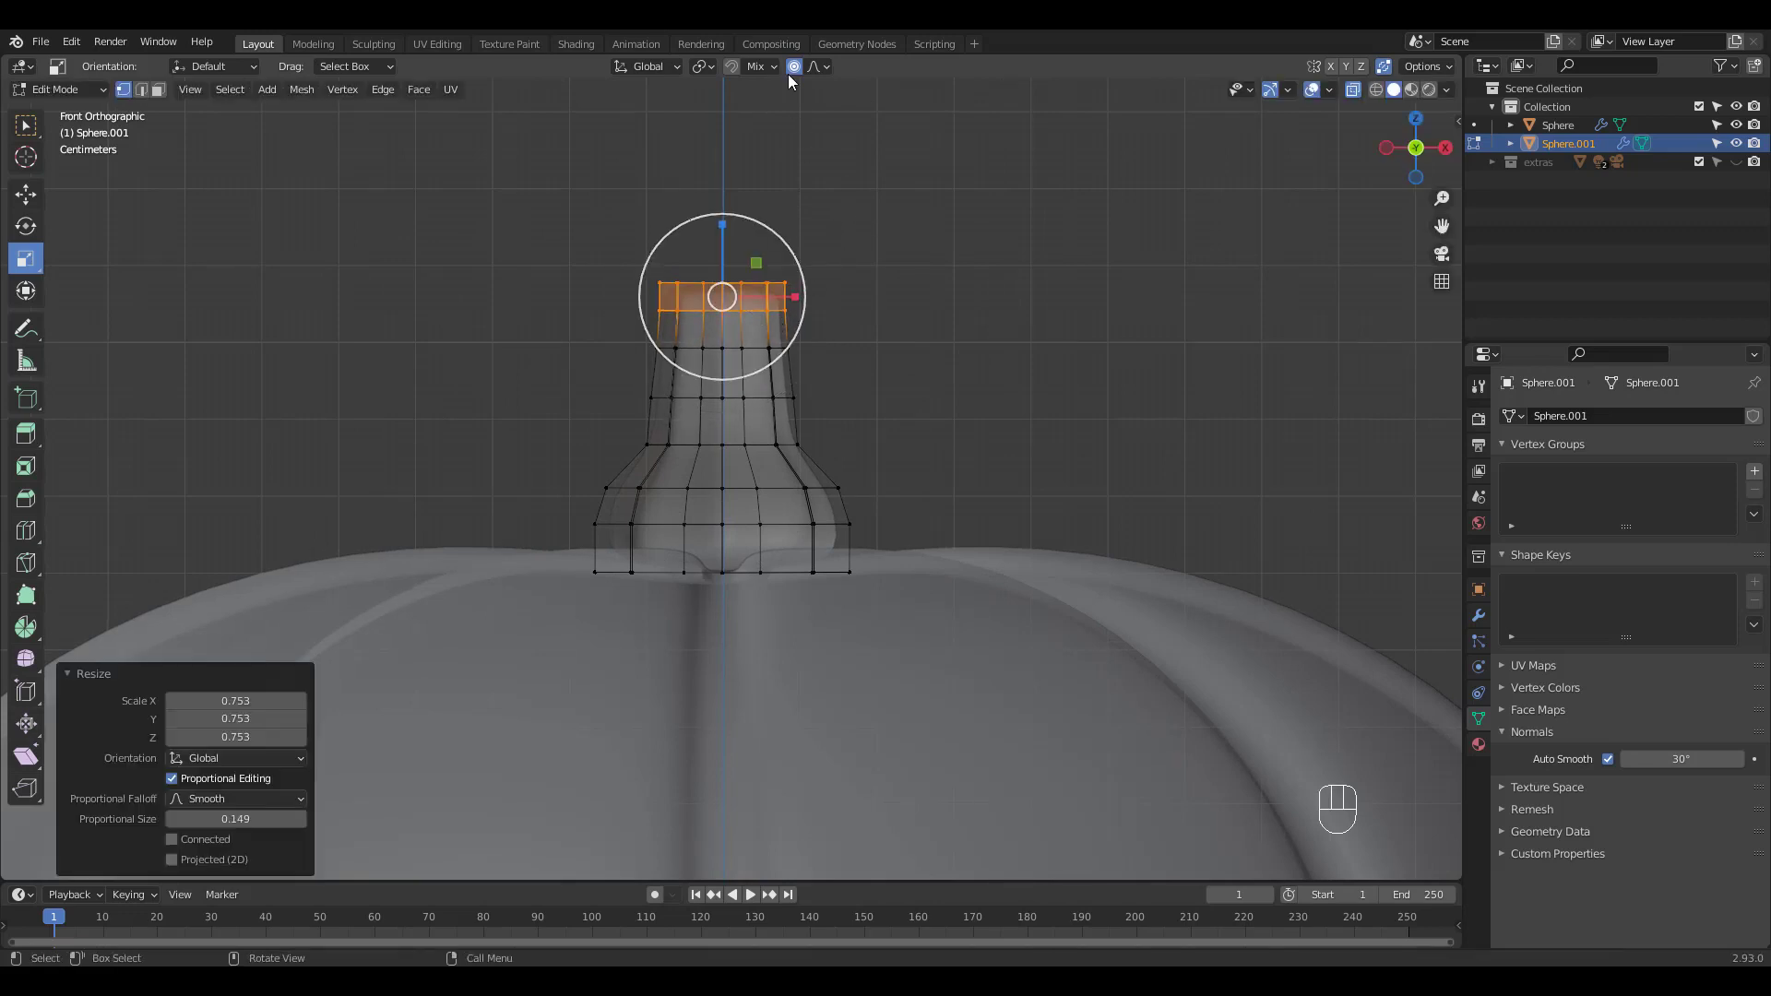
# Step: Tilt the stem's two top rows counterclockwise with proportional editing and shift them about -0.047 m along X
pyautogui.press('r')
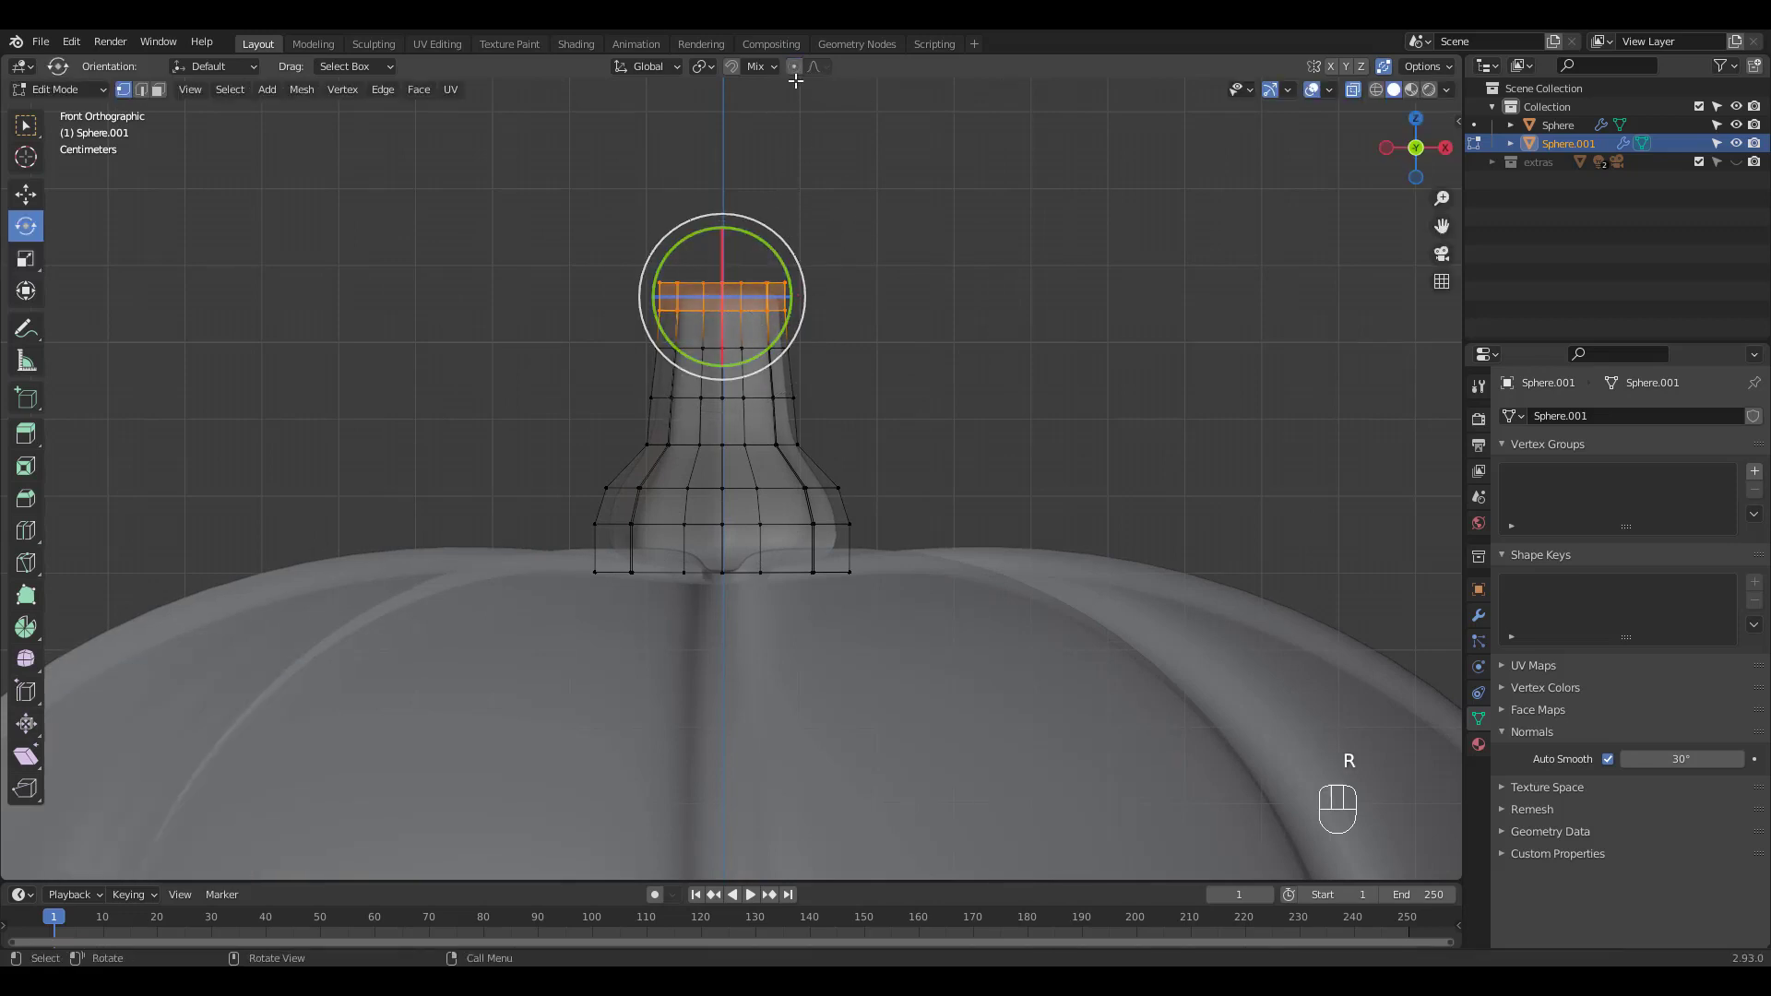
pyautogui.moveTo(660, 262); pyautogui.dragTo(631, 269)
pyautogui.press('g')
pyautogui.moveTo(780, 296); pyautogui.dragTo(746, 298)
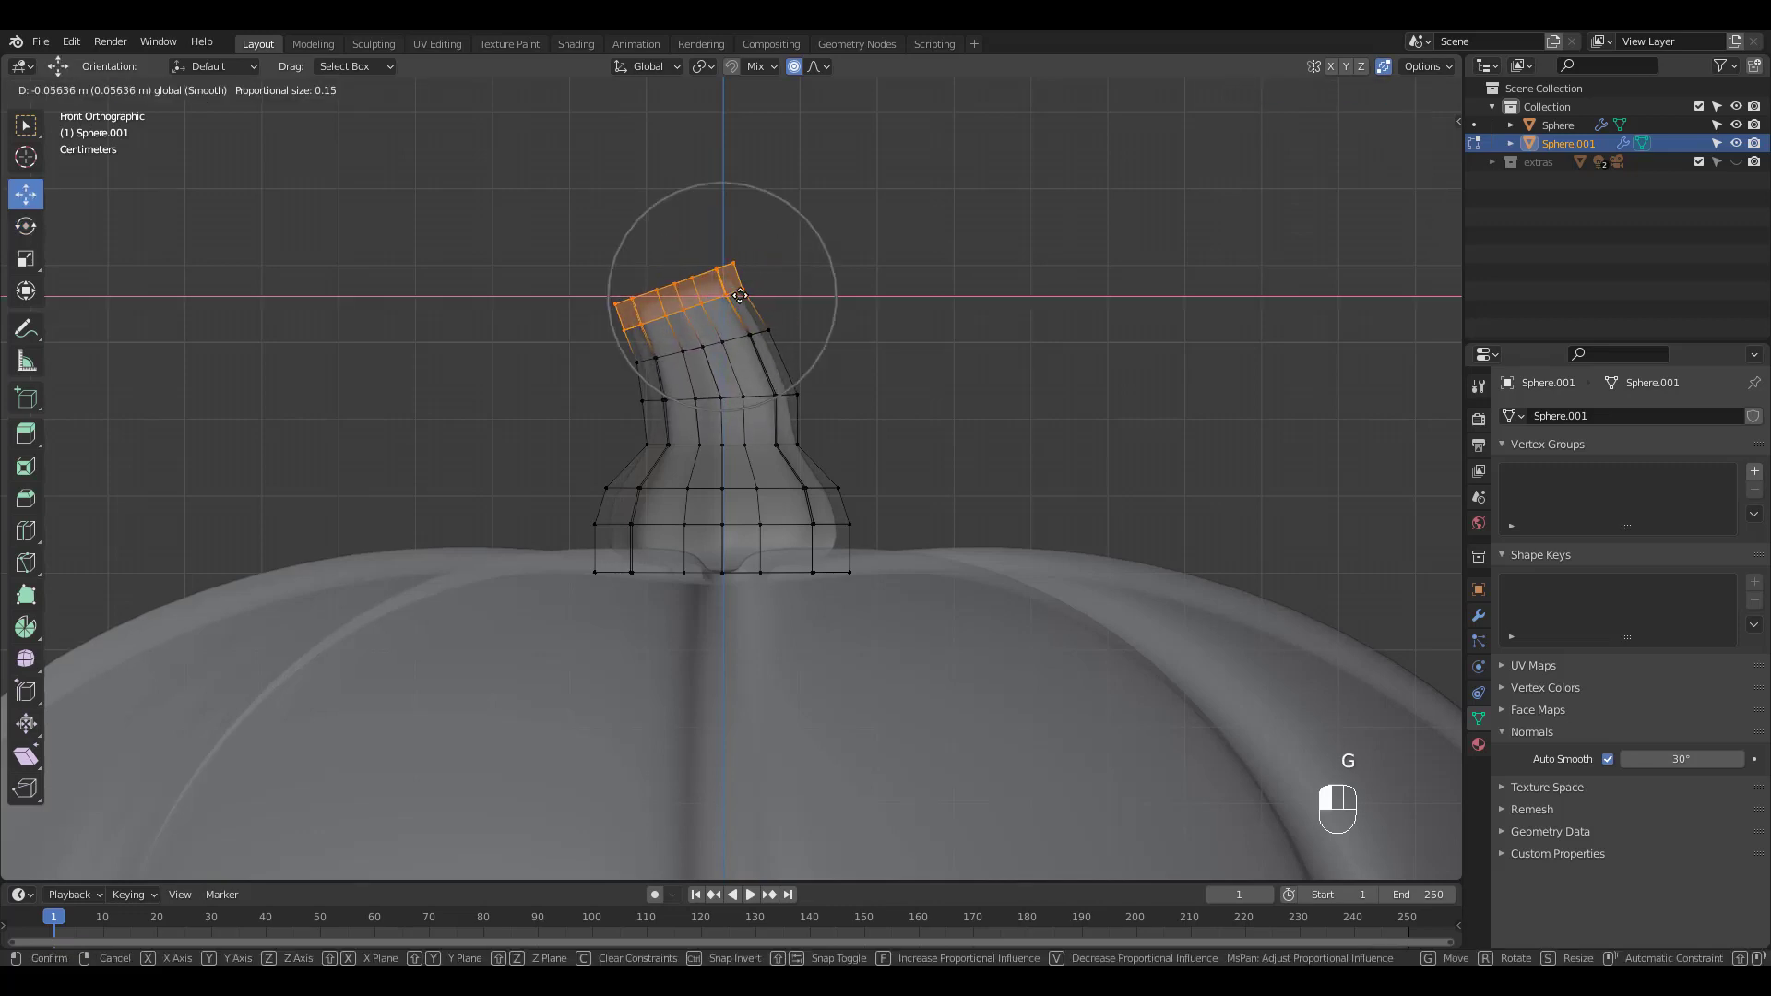
pyautogui.click(744, 295)
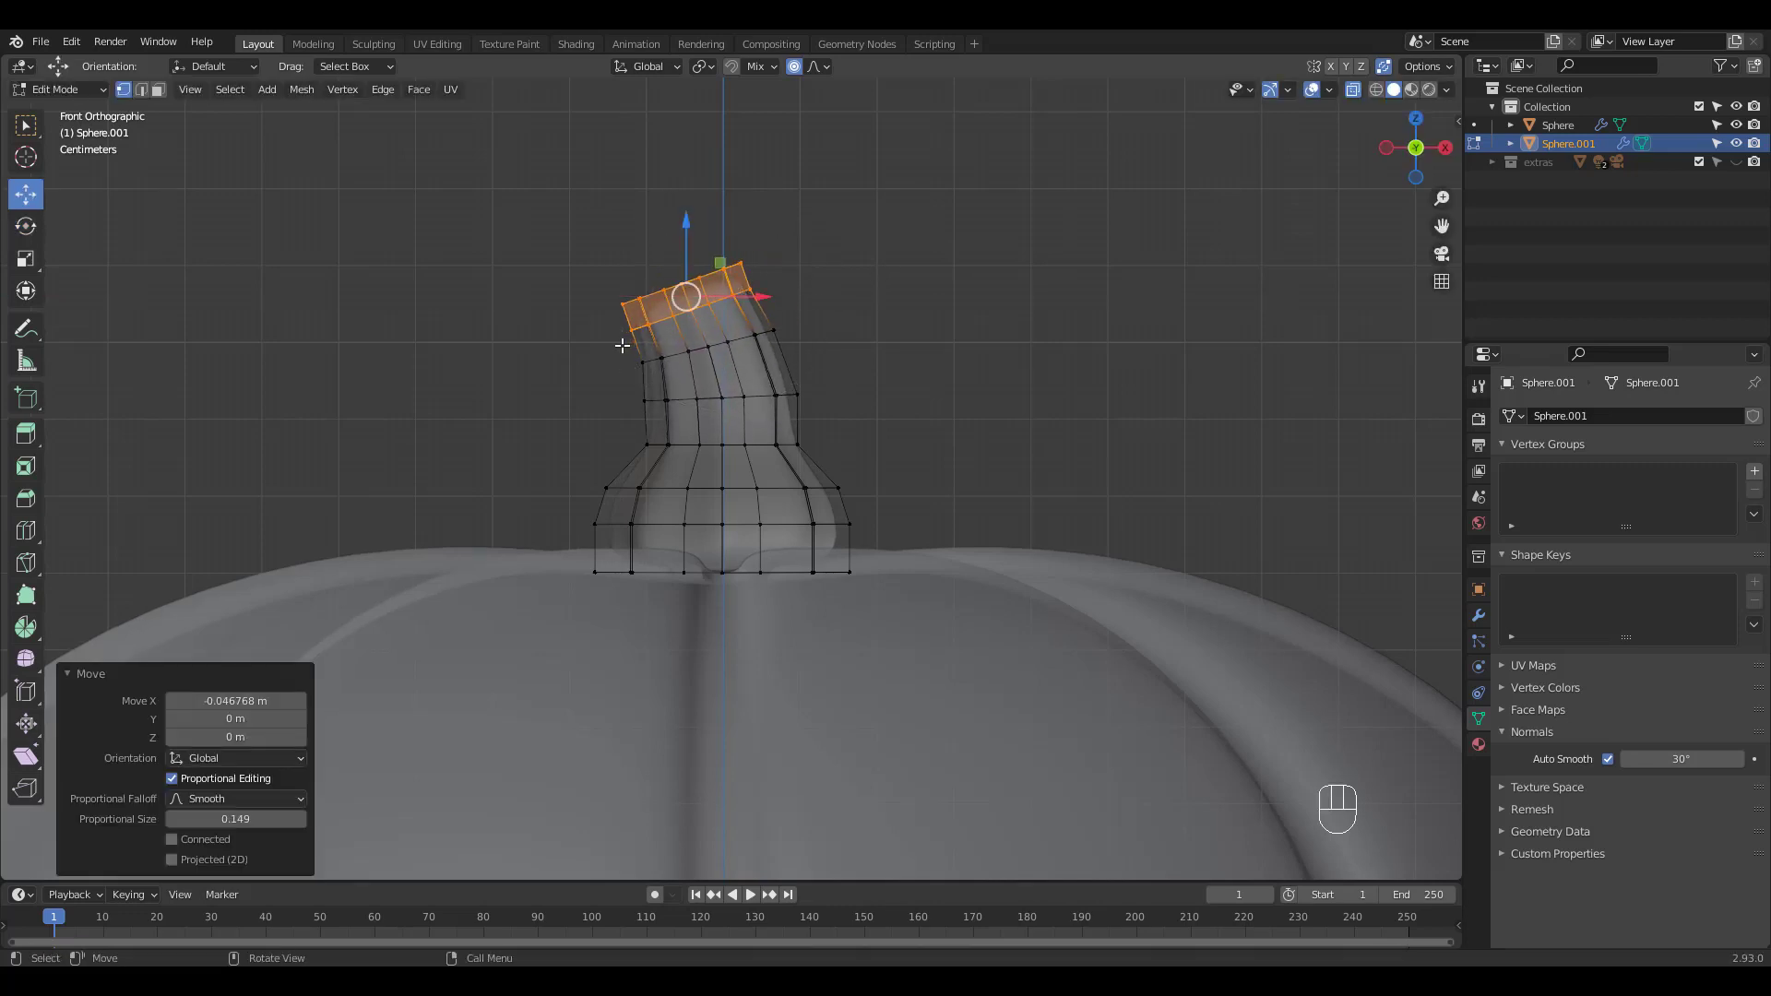
# Step: Select the vertex rows just below the stem's tip and rotate them about -7° with proportional size 0.15
pyautogui.moveTo(623, 345); pyautogui.dragTo(716, 325)
pyautogui.press('r')
pyautogui.scroll(-3, 645, 331)
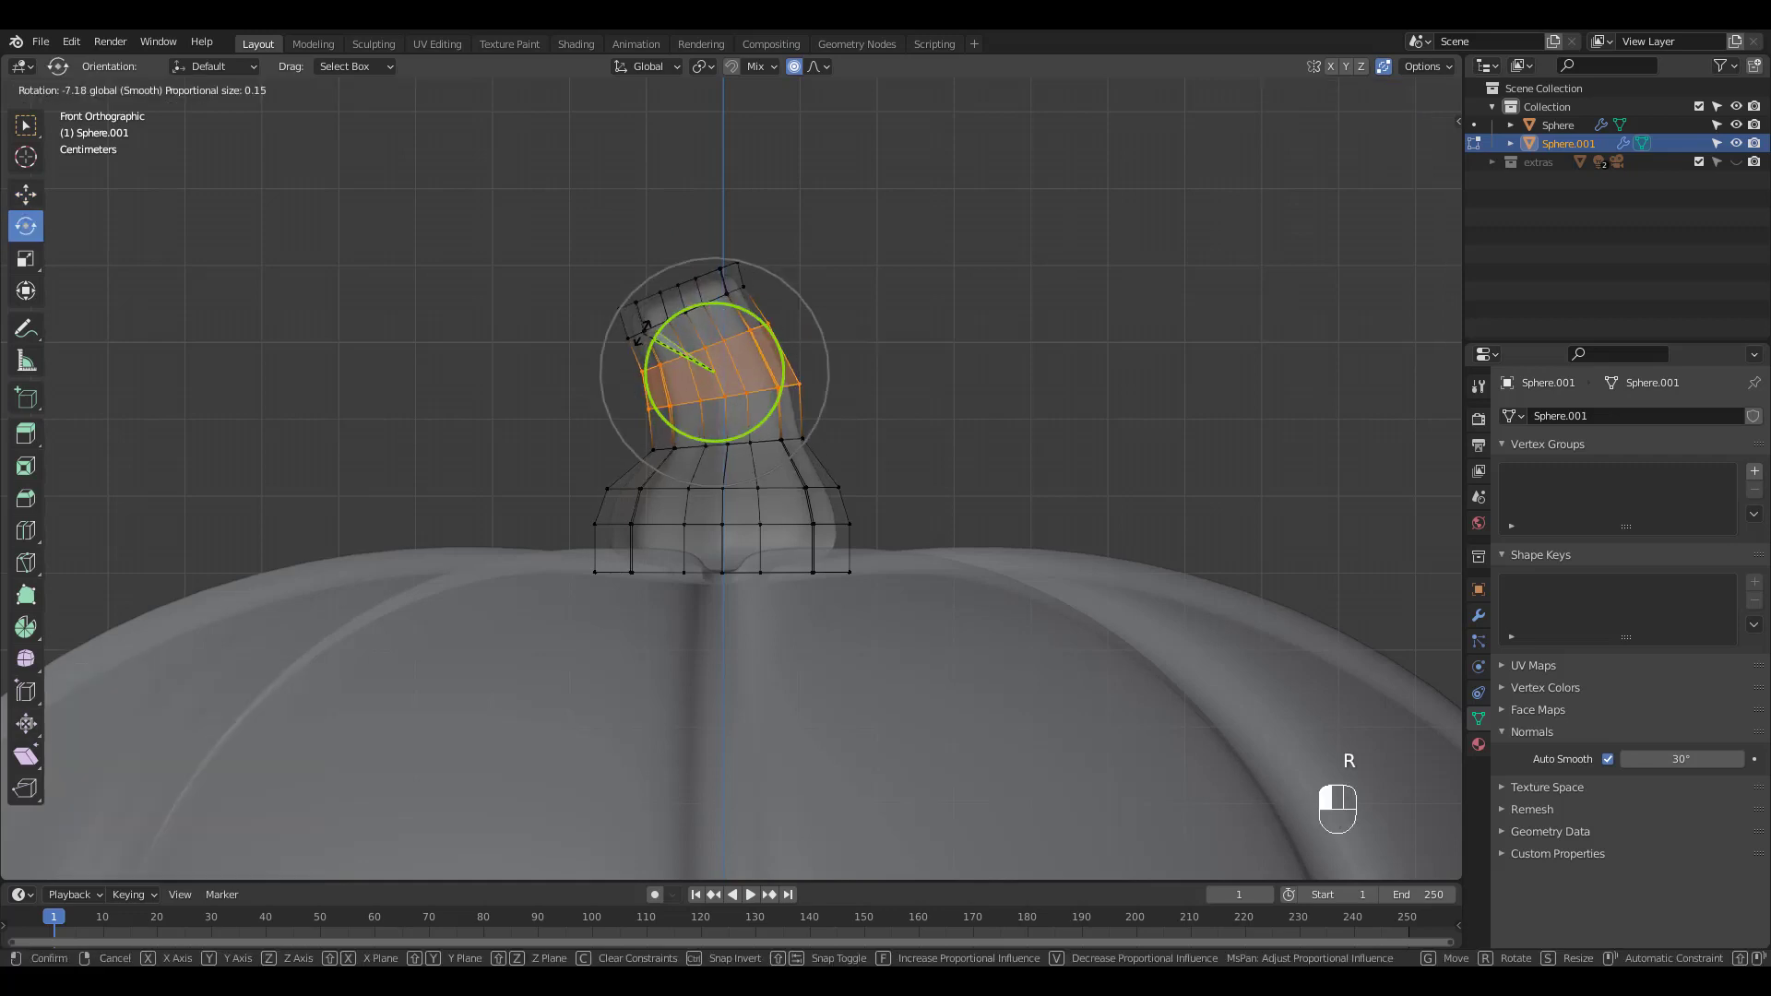
pyautogui.click(639, 334)
# Step: Select only the topmost vertex row of the stem and rotate it -9.2° with proportional editing
pyautogui.click(668, 190)
pyautogui.moveTo(564, 217); pyautogui.dragTo(729, 278)
pyautogui.moveTo(602, 267); pyautogui.dragTo(597, 278)
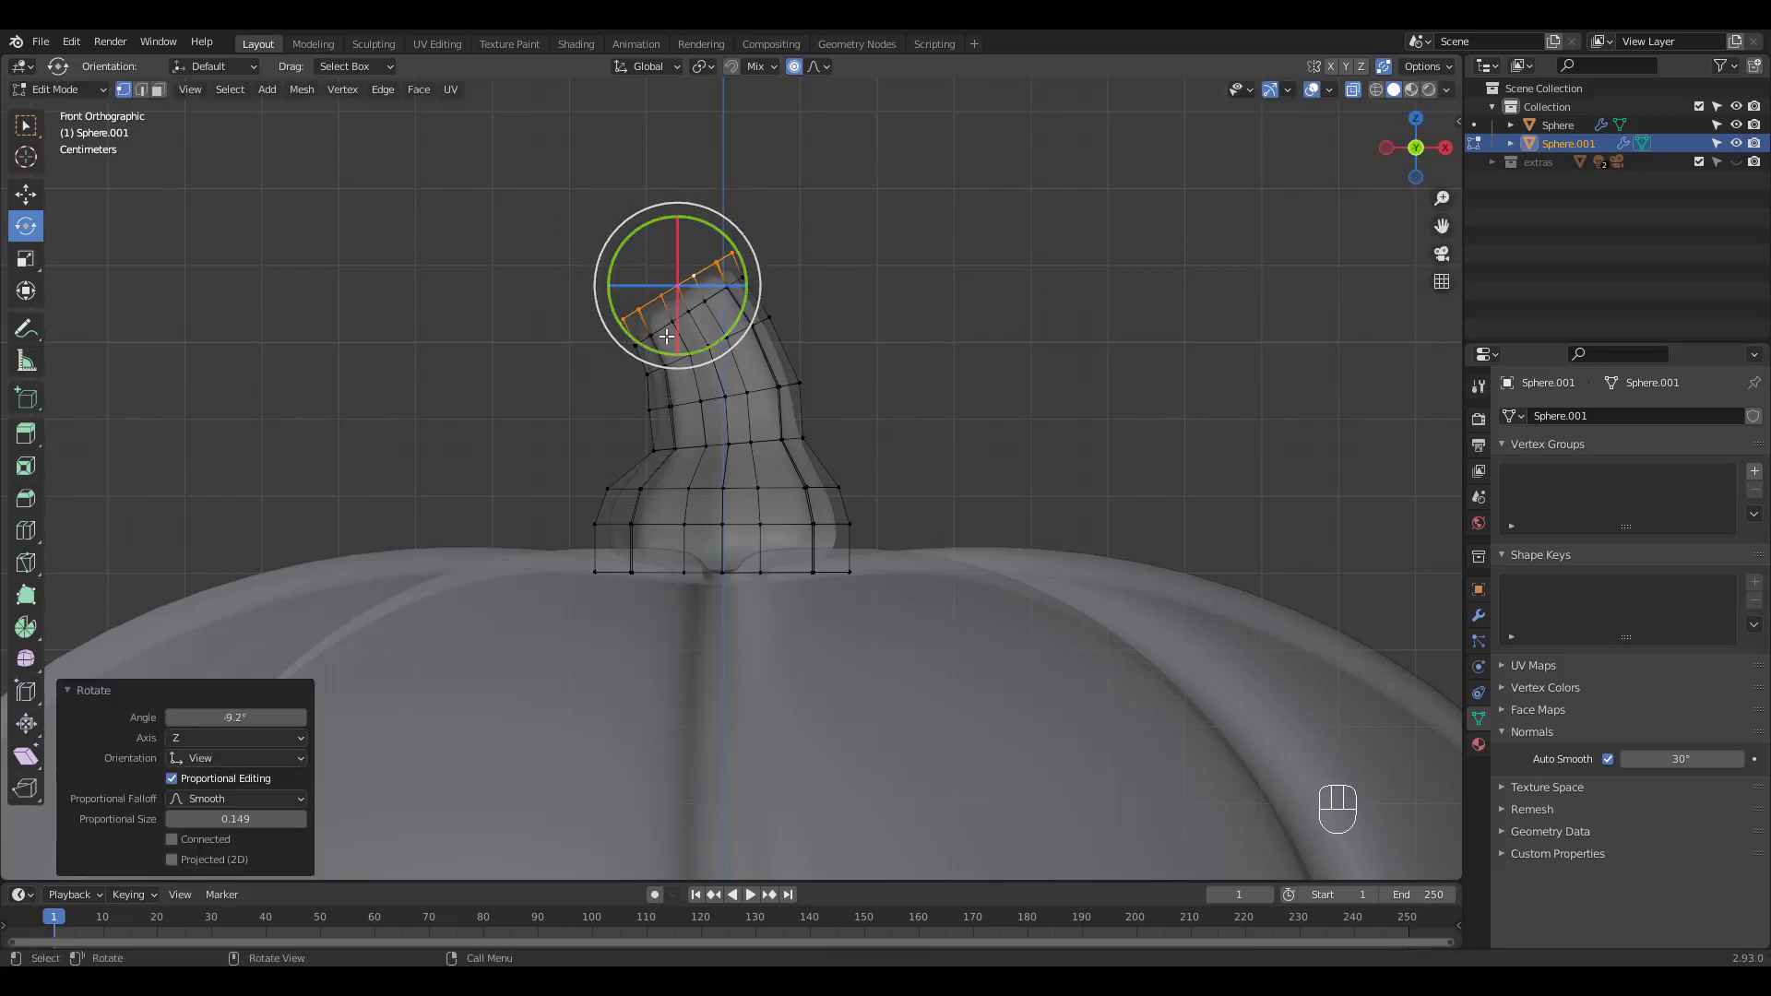
# Step: Select all vertex rows above the stem's base bulge and bend them further sideways by moving and rotating with proportional editing
pyautogui.moveTo(473, 191); pyautogui.dragTo(833, 431)
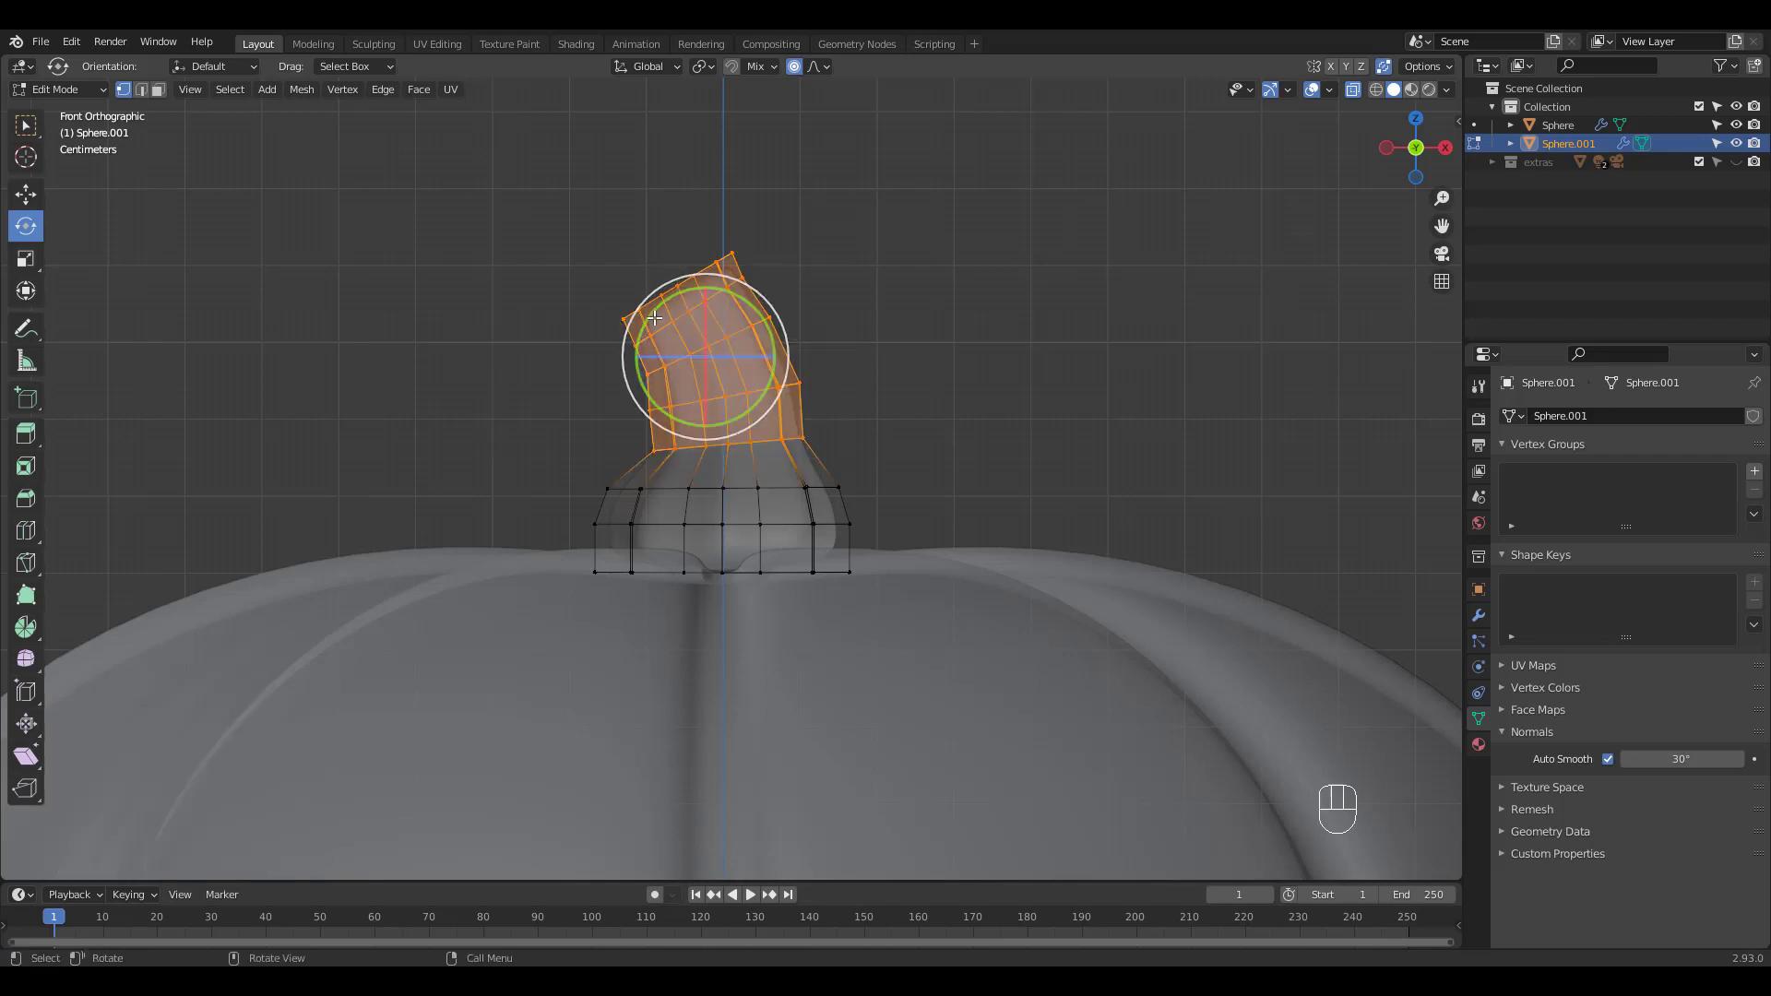
pyautogui.press('g')
pyautogui.moveTo(771, 357); pyautogui.dragTo(807, 342)
pyautogui.press('r')
pyautogui.press('g')
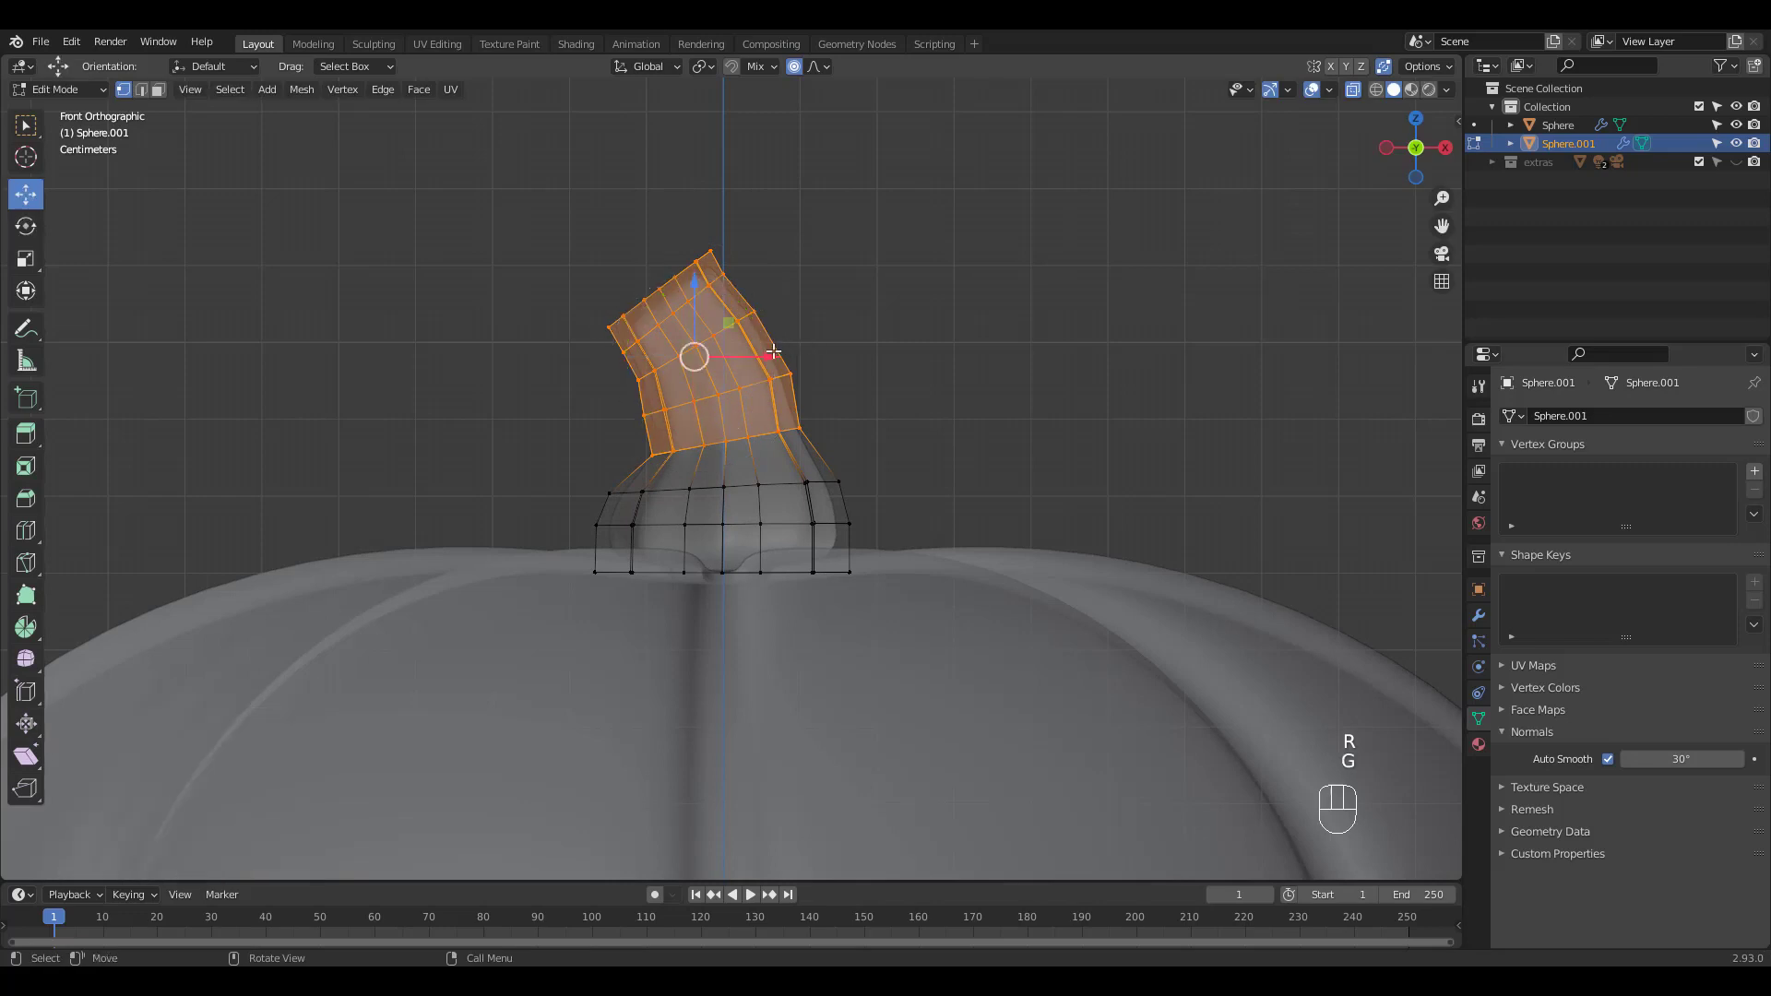
pyautogui.click(884, 305)
pyautogui.moveTo(556, 197); pyautogui.dragTo(863, 484)
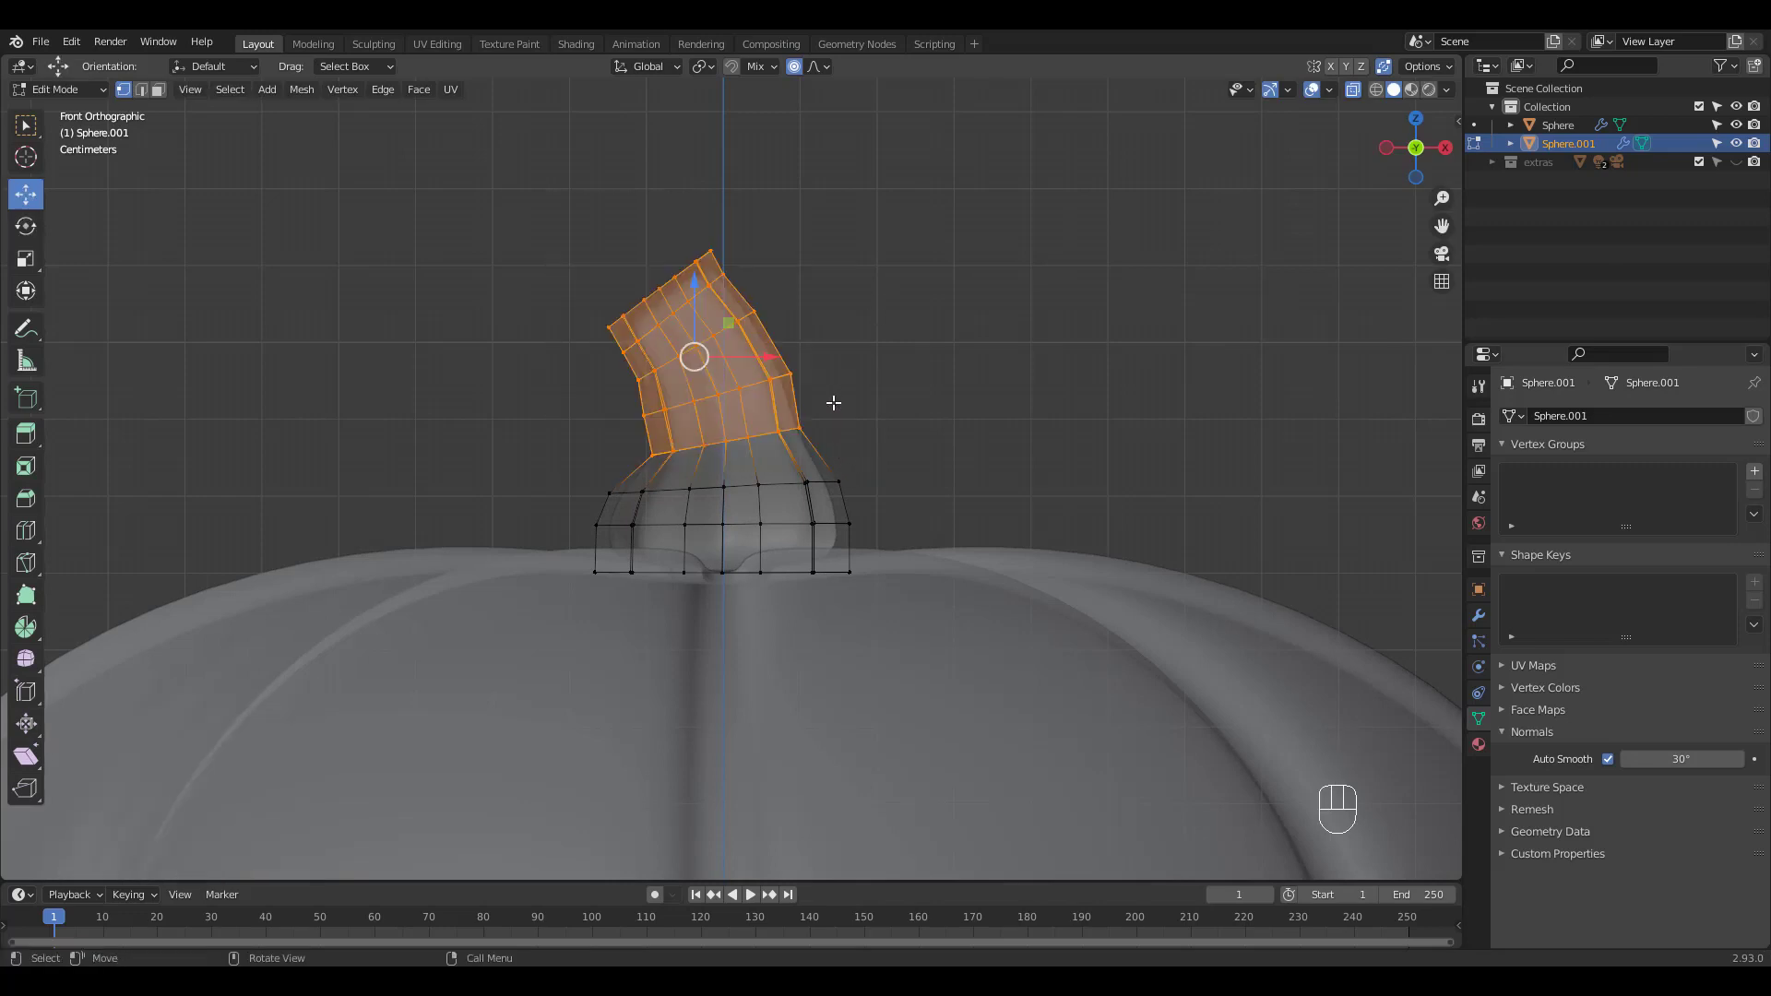
# Step: Shift the selected stem rows above the base bulge slightly toward negative X, turn off proportional editing and clear the selection
pyautogui.press('g')
pyautogui.press('x')
pyautogui.click(762, 368)
pyautogui.click(526, 217)
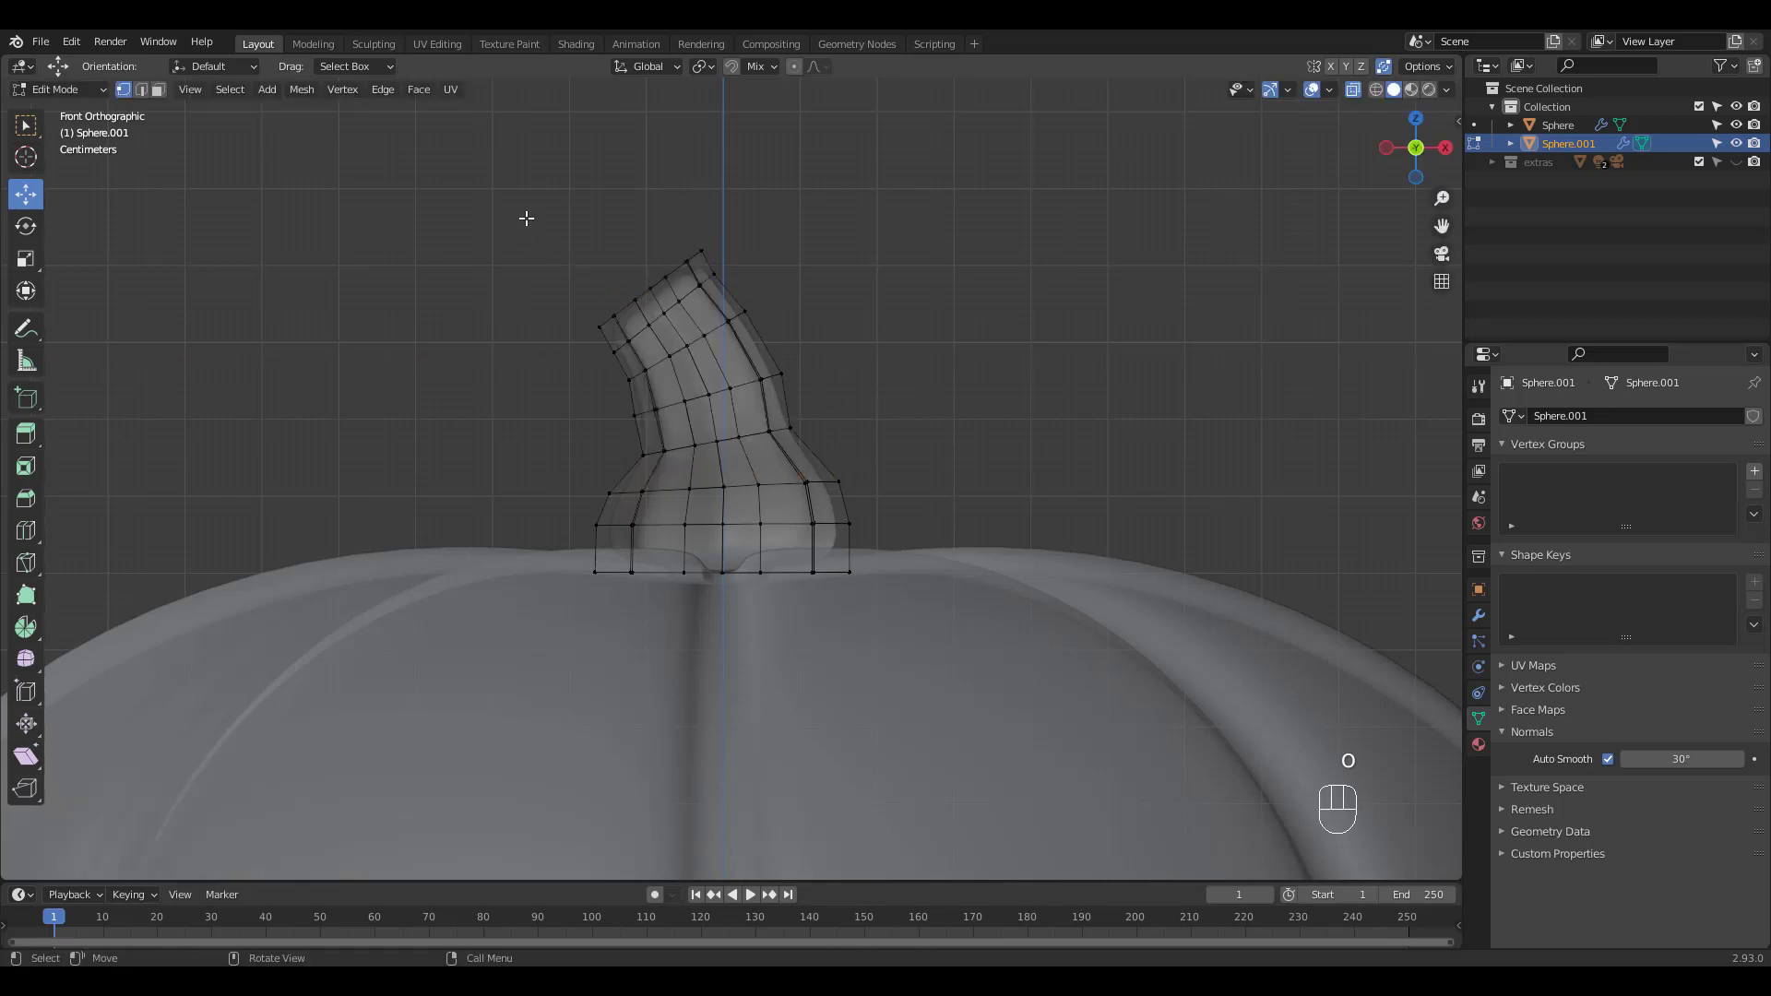
# Step: Select only the stem's upper vertex rows, shift them about -0.01 m along X, and return to Object Mode with X-ray off
pyautogui.moveTo(529, 225); pyautogui.dragTo(758, 374)
pyautogui.press('r')
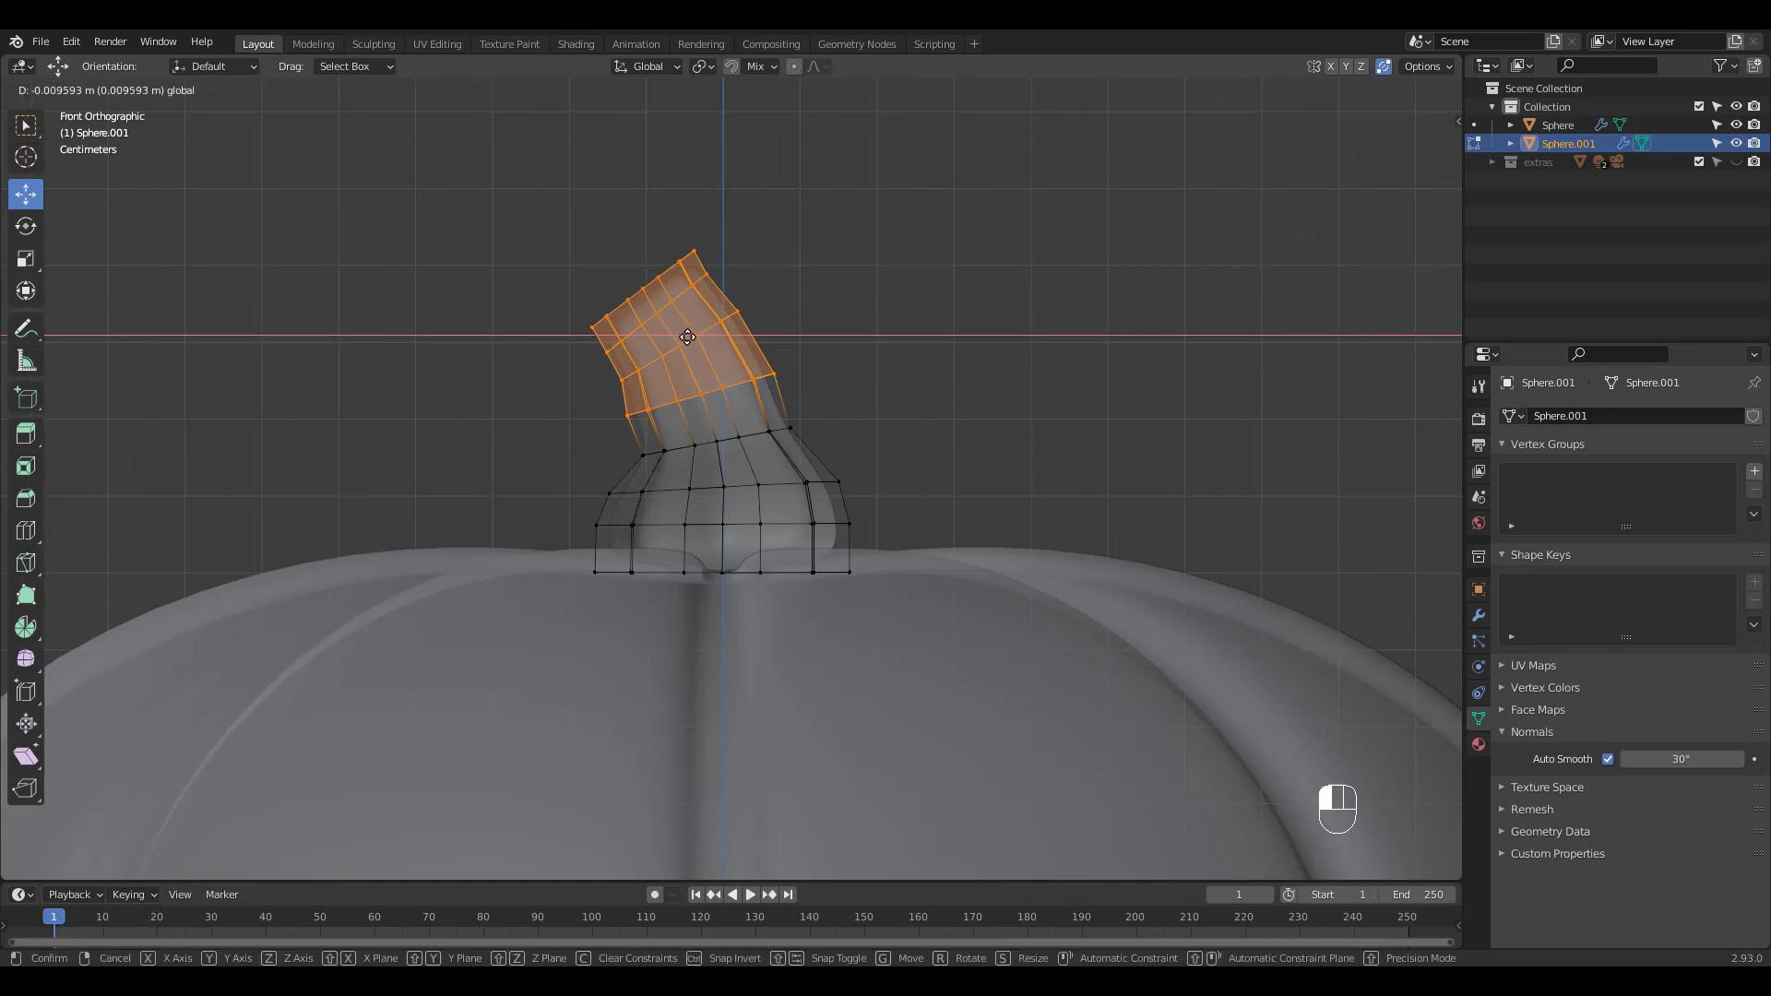
pyautogui.click(668, 331)
pyautogui.click(537, 212)
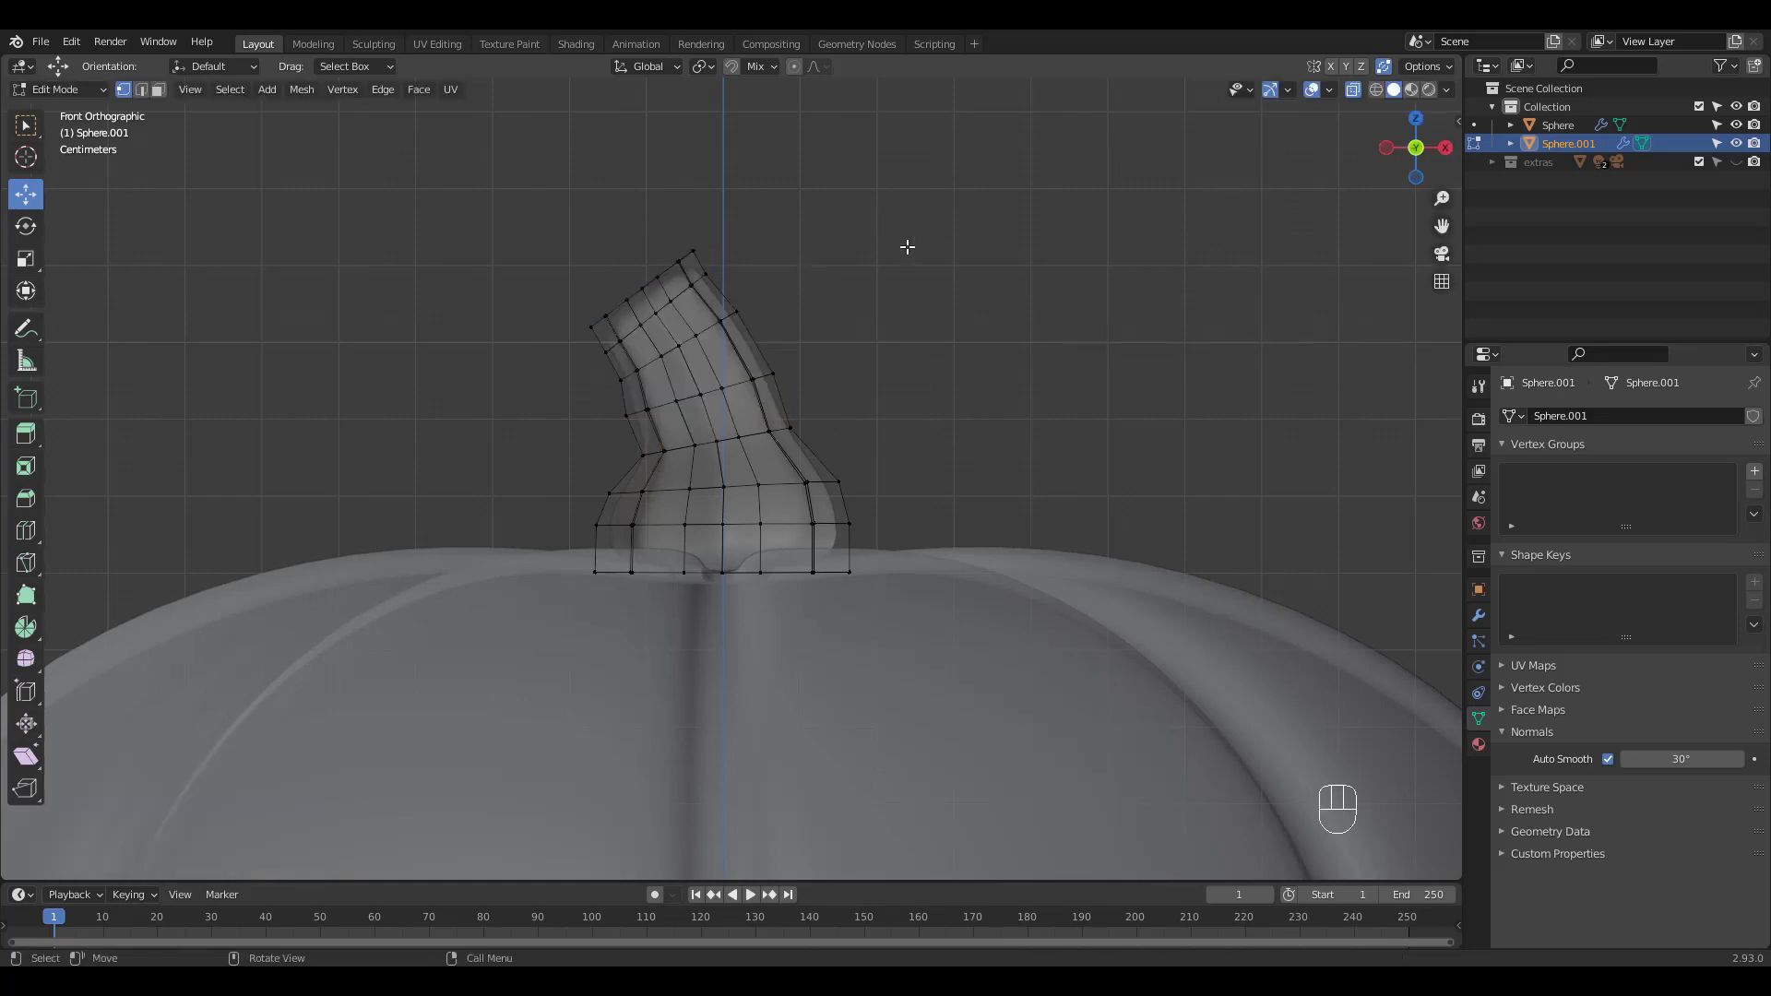
pyautogui.moveTo(908, 247)
pyautogui.keyDown('ctrl'); pyautogui.mouseDown(button='middle')
pyautogui.moveTo(933, 379)
pyautogui.moveTo(981, 306)
pyautogui.moveTo(934, 225)
pyautogui.mouseUp(button='middle'); pyautogui.keyUp('ctrl')
pyautogui.hotkey('alt', 'z')
pyautogui.press('Tab')
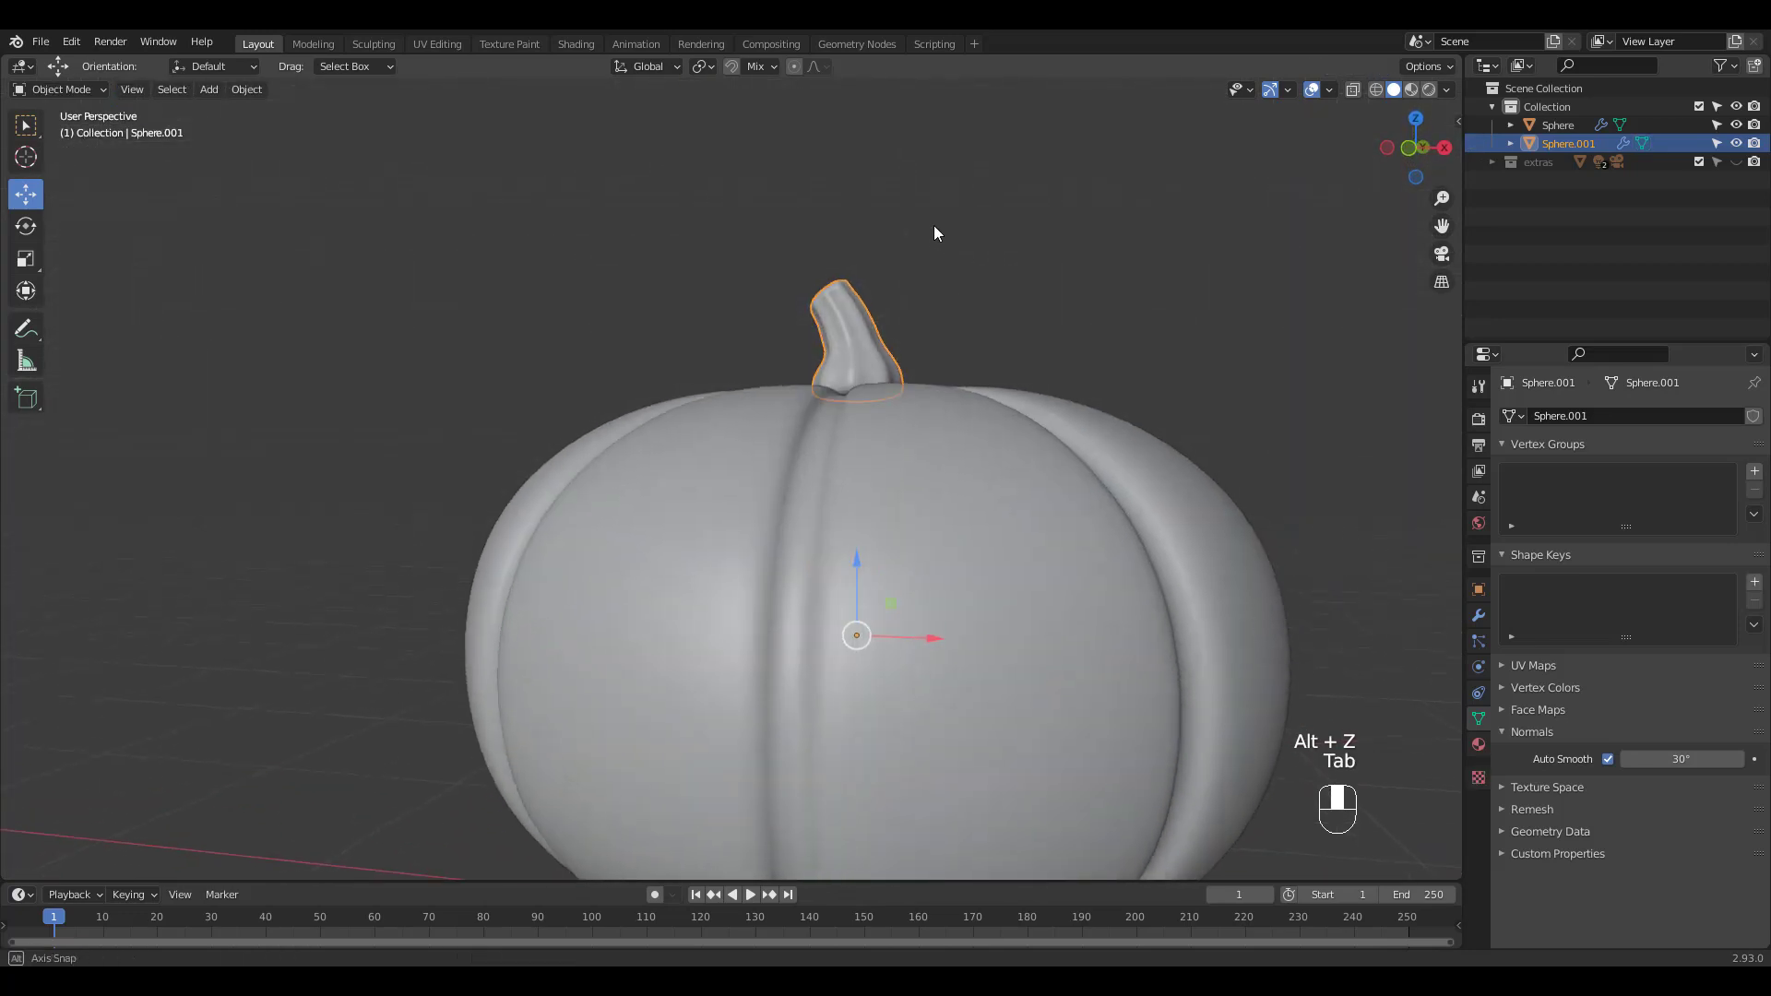
# Step: Set the stem's origin to its geometry and slightly adjust the stem's height along Z on the pumpkin's top
pyautogui.rightClick(849, 303)
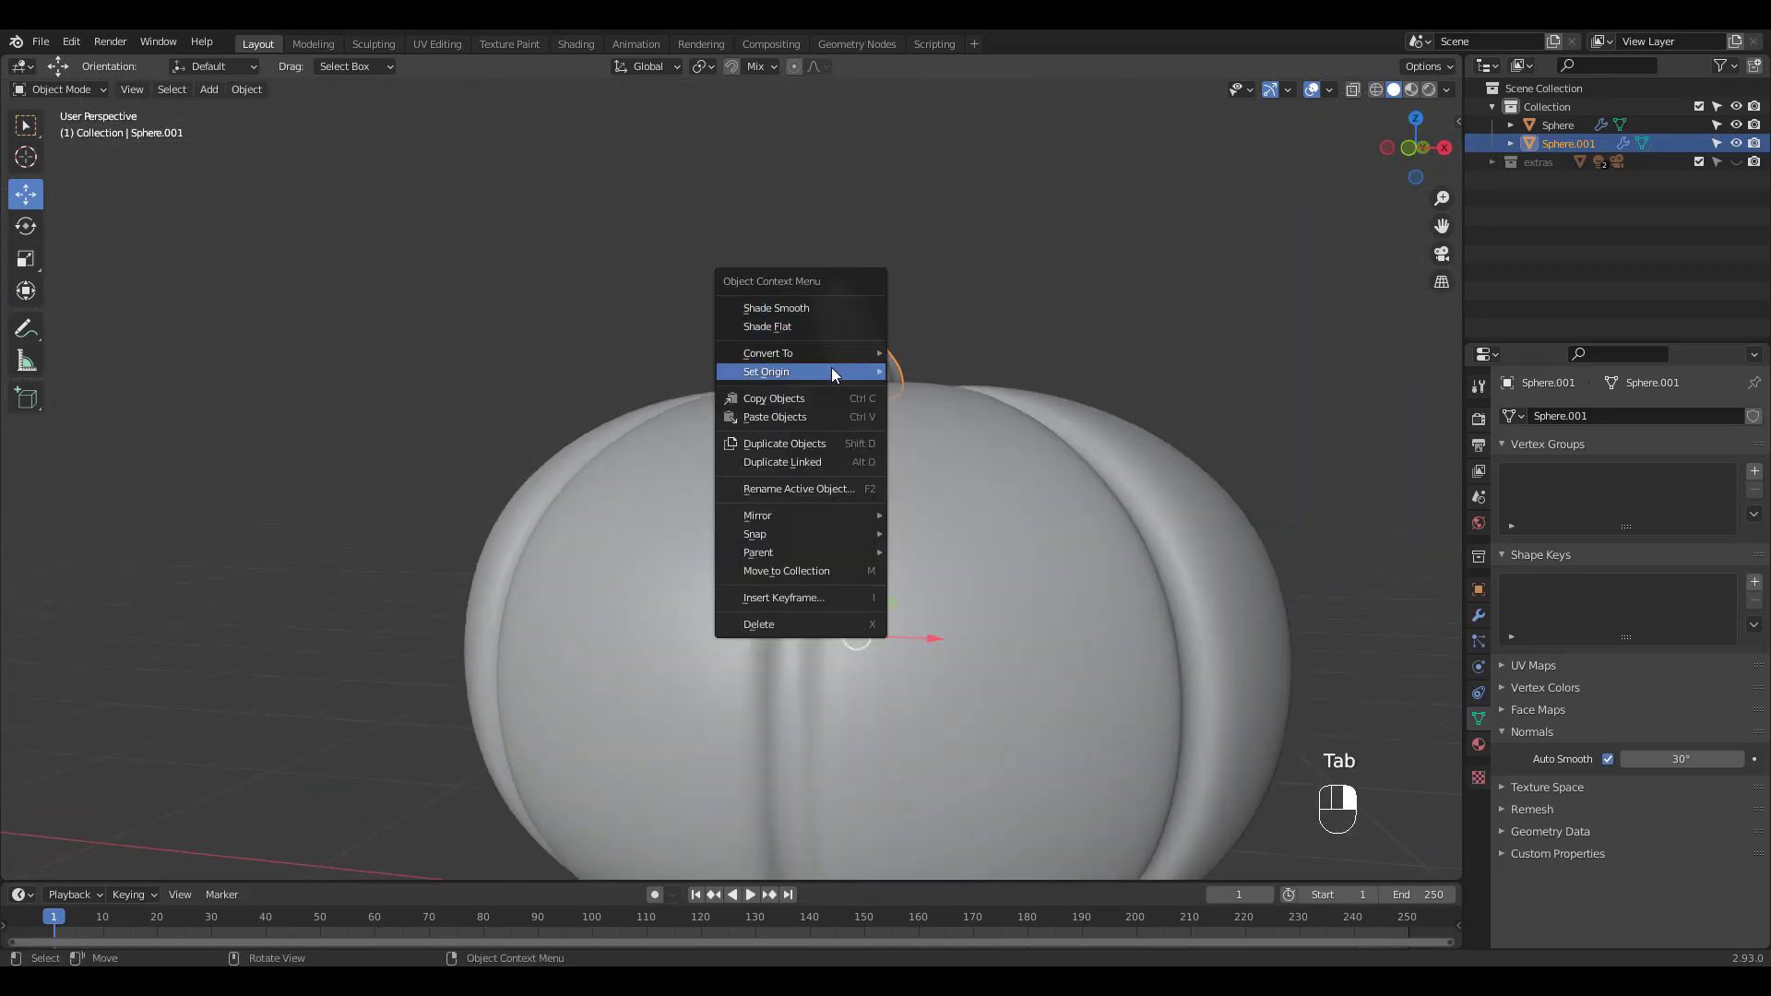
pyautogui.moveTo(833, 373)
pyautogui.click(949, 389)
pyautogui.moveTo(849, 278); pyautogui.dragTo(849, 287)
pyautogui.moveTo(849, 287)
pyautogui.mouseDown(button='middle')
pyautogui.moveTo(851, 318)
pyautogui.moveTo(850, 287)
pyautogui.mouseUp(button='middle')
pyautogui.moveTo(849, 286); pyautogui.dragTo(844, 271)
pyautogui.moveTo(843, 272); pyautogui.dragTo(906, 221, button='middle')
pyautogui.press('KP_1')
pyautogui.click(1098, 244)
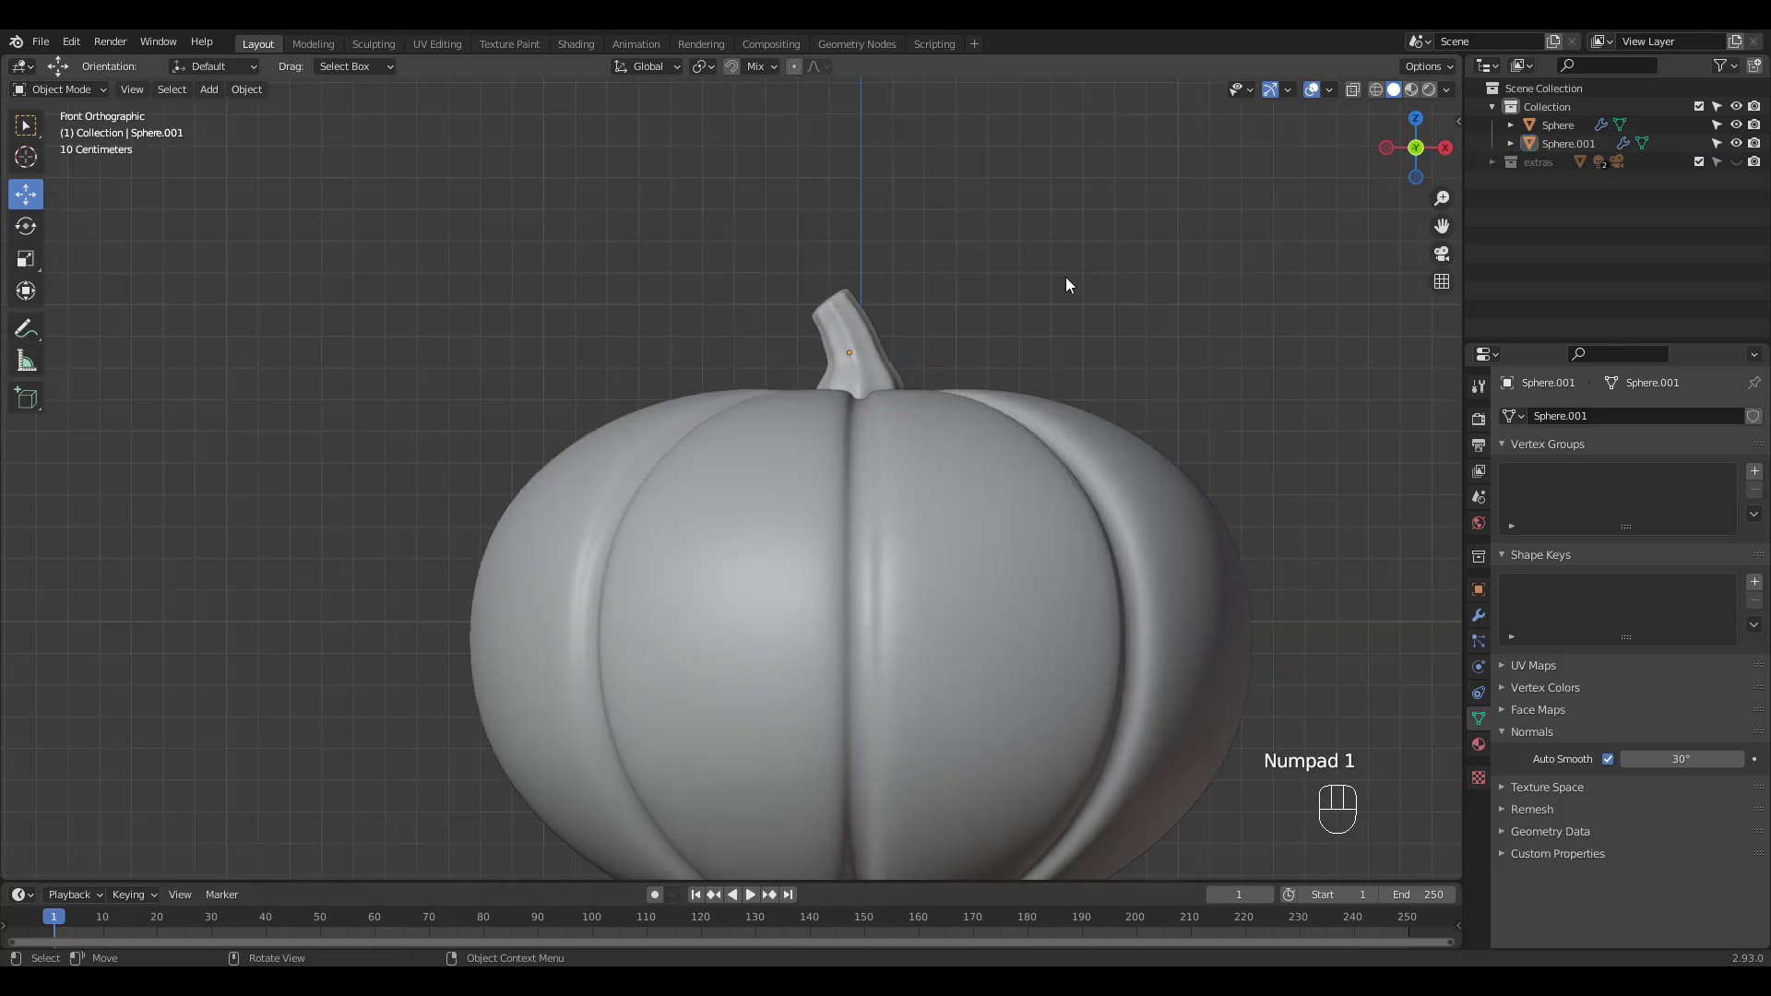
# Step: Grow the pumpkin's bottom vertex selection three times and scale it to about 1.18 with proportional size 0.91
pyautogui.keyDown('ctrl'); pyautogui.moveTo(1066, 277); pyautogui.dragTo(1020, 276, button='middle'); pyautogui.keyUp('ctrl')
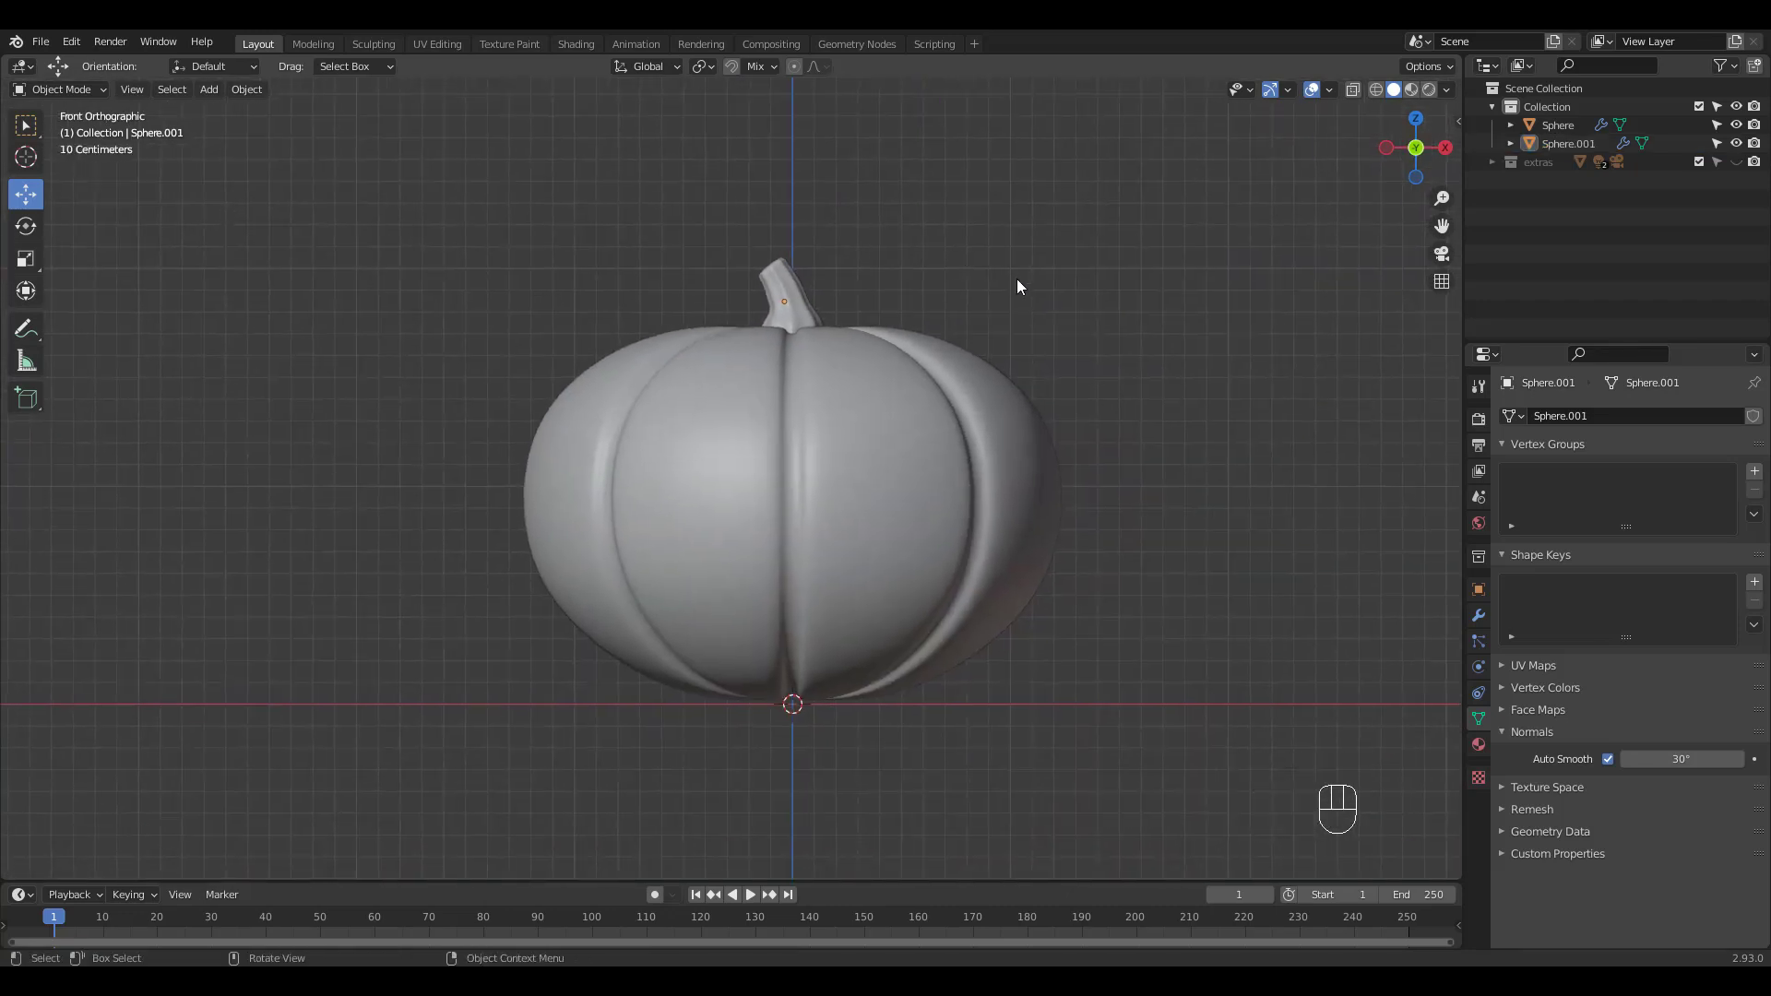
pyautogui.click(895, 526)
pyautogui.press('Tab')
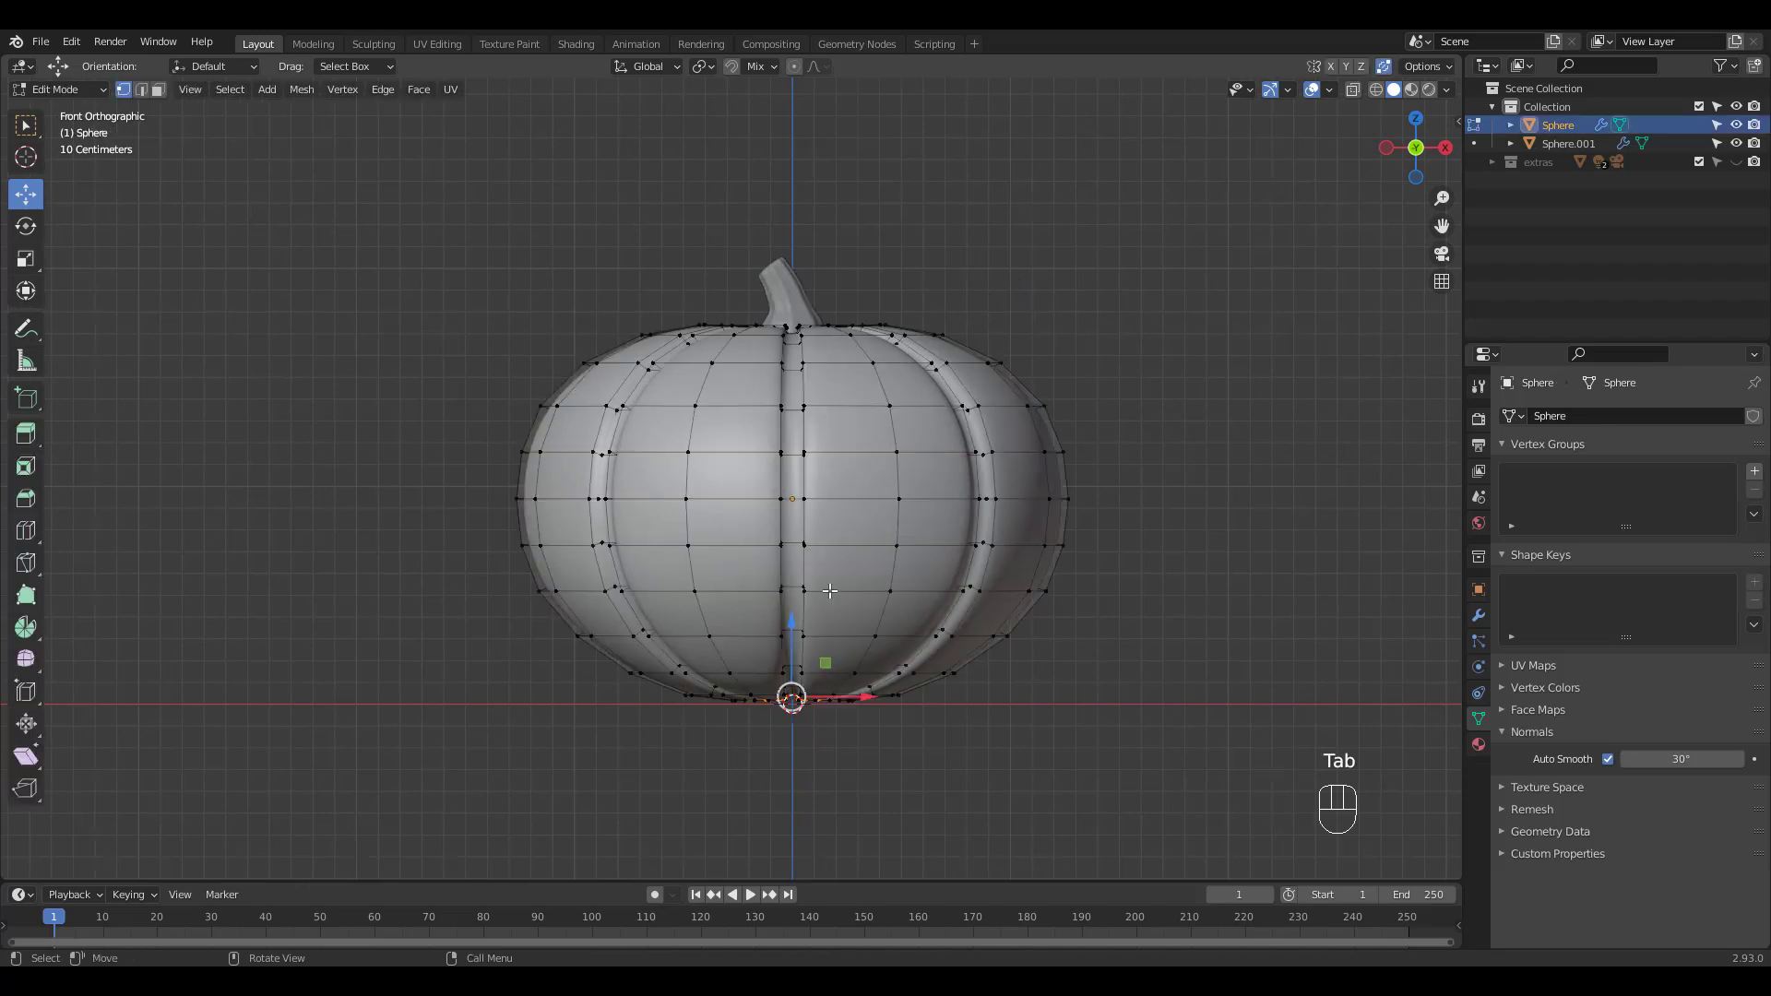
pyautogui.moveTo(831, 661); pyautogui.dragTo(831, 463, button='middle')
pyautogui.press('ctrl+KP_Add')
pyautogui.press('ctrl+KP_Add')
pyautogui.press('ctrl+KP_Add')
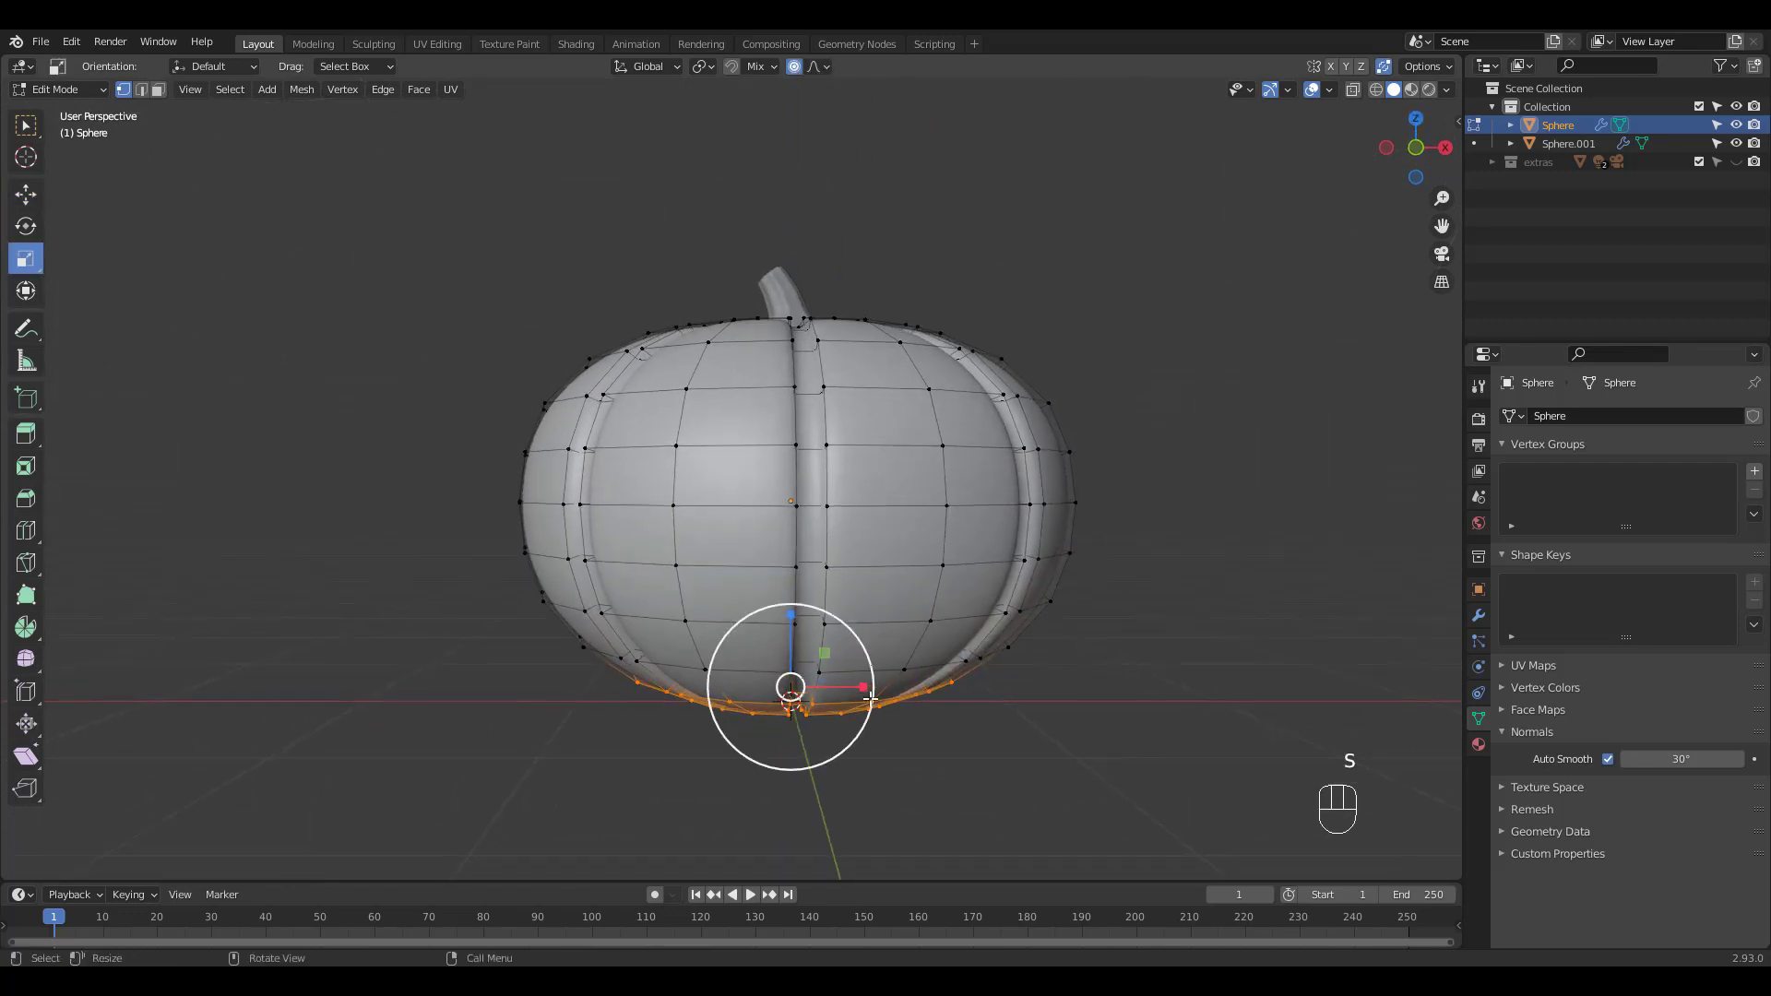
pyautogui.press('s')
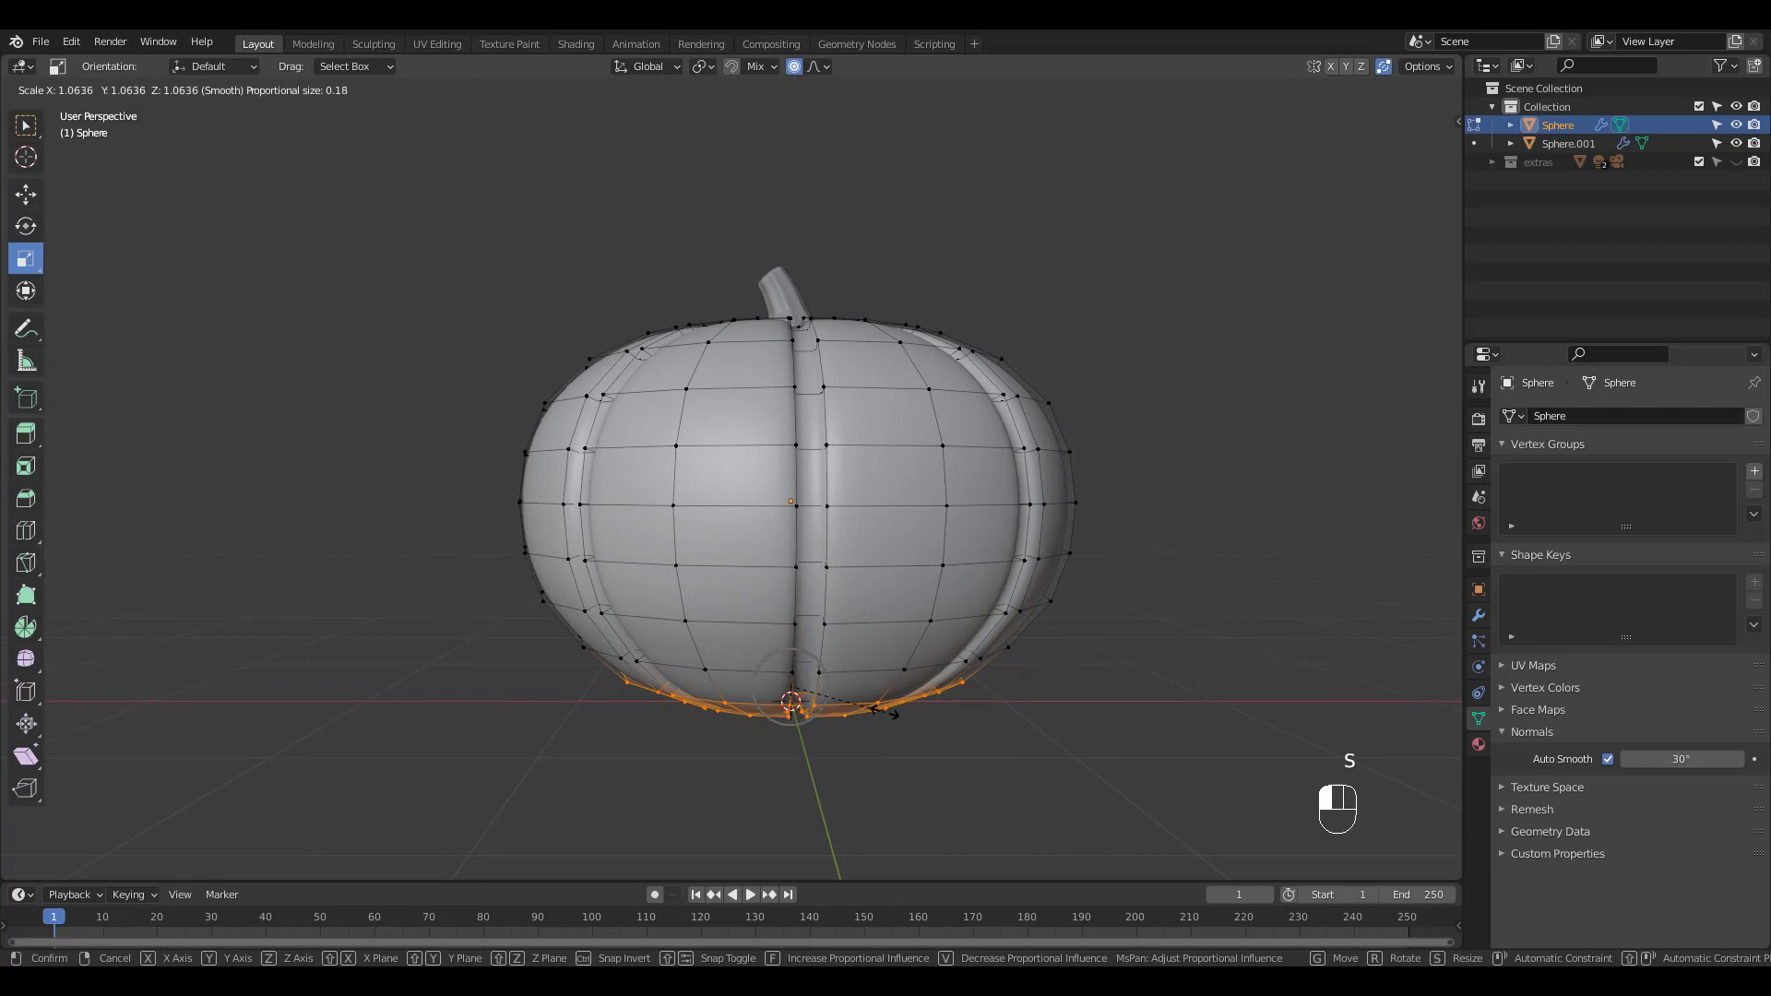
pyautogui.scroll(-15, 890, 712)
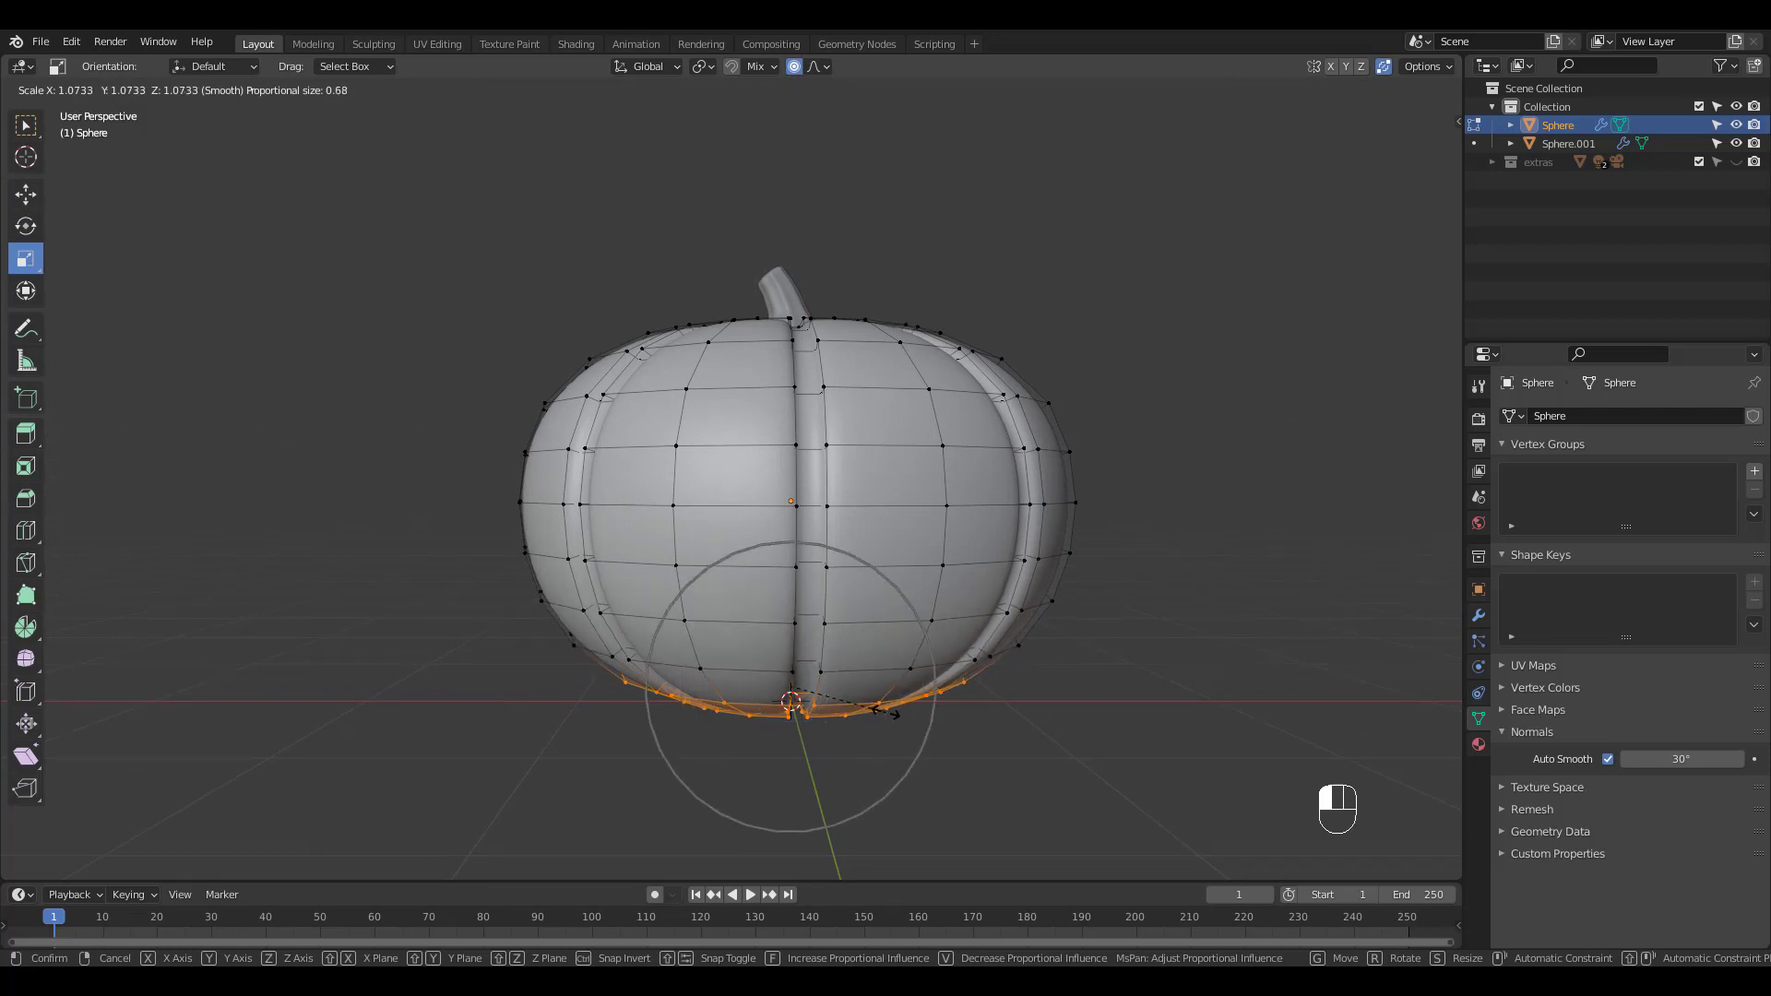
pyautogui.scroll(-2, 888, 710)
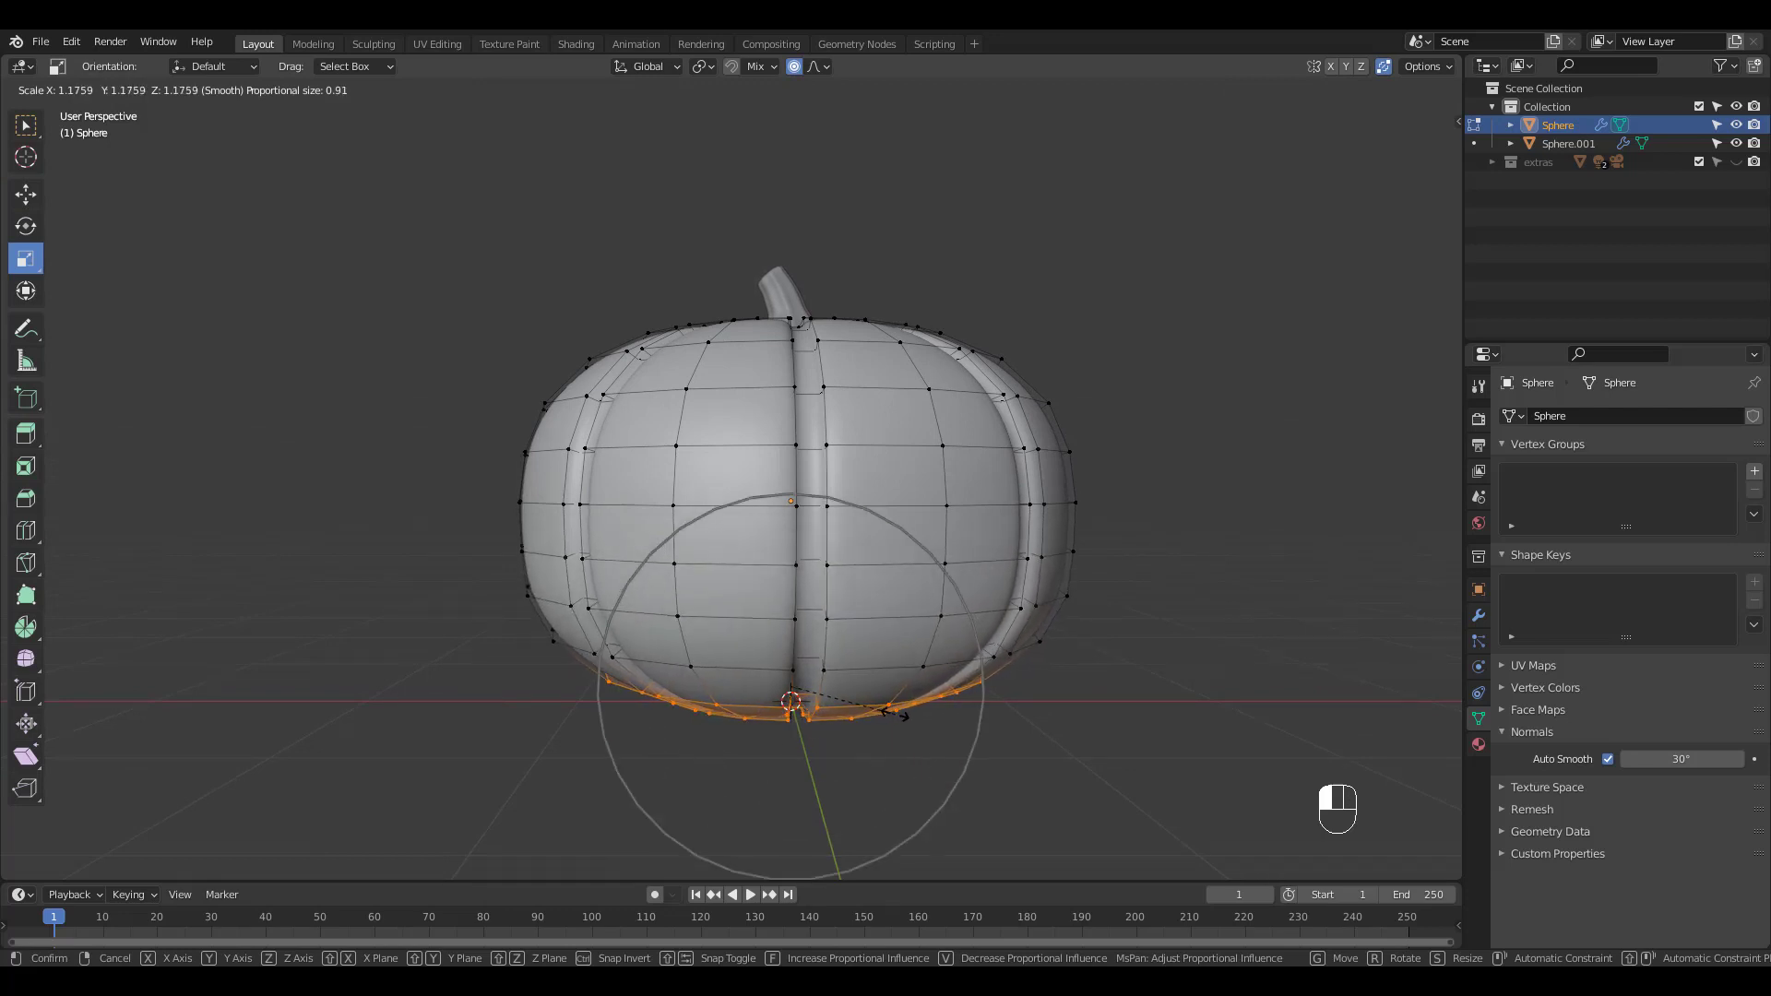
pyautogui.click(890, 712)
# Step: Raise the selected bottom vertices of the pumpkin about 0.027 m along Z with proportional editing
pyautogui.moveTo(890, 712); pyautogui.dragTo(886, 590, button='middle')
pyautogui.press('g')
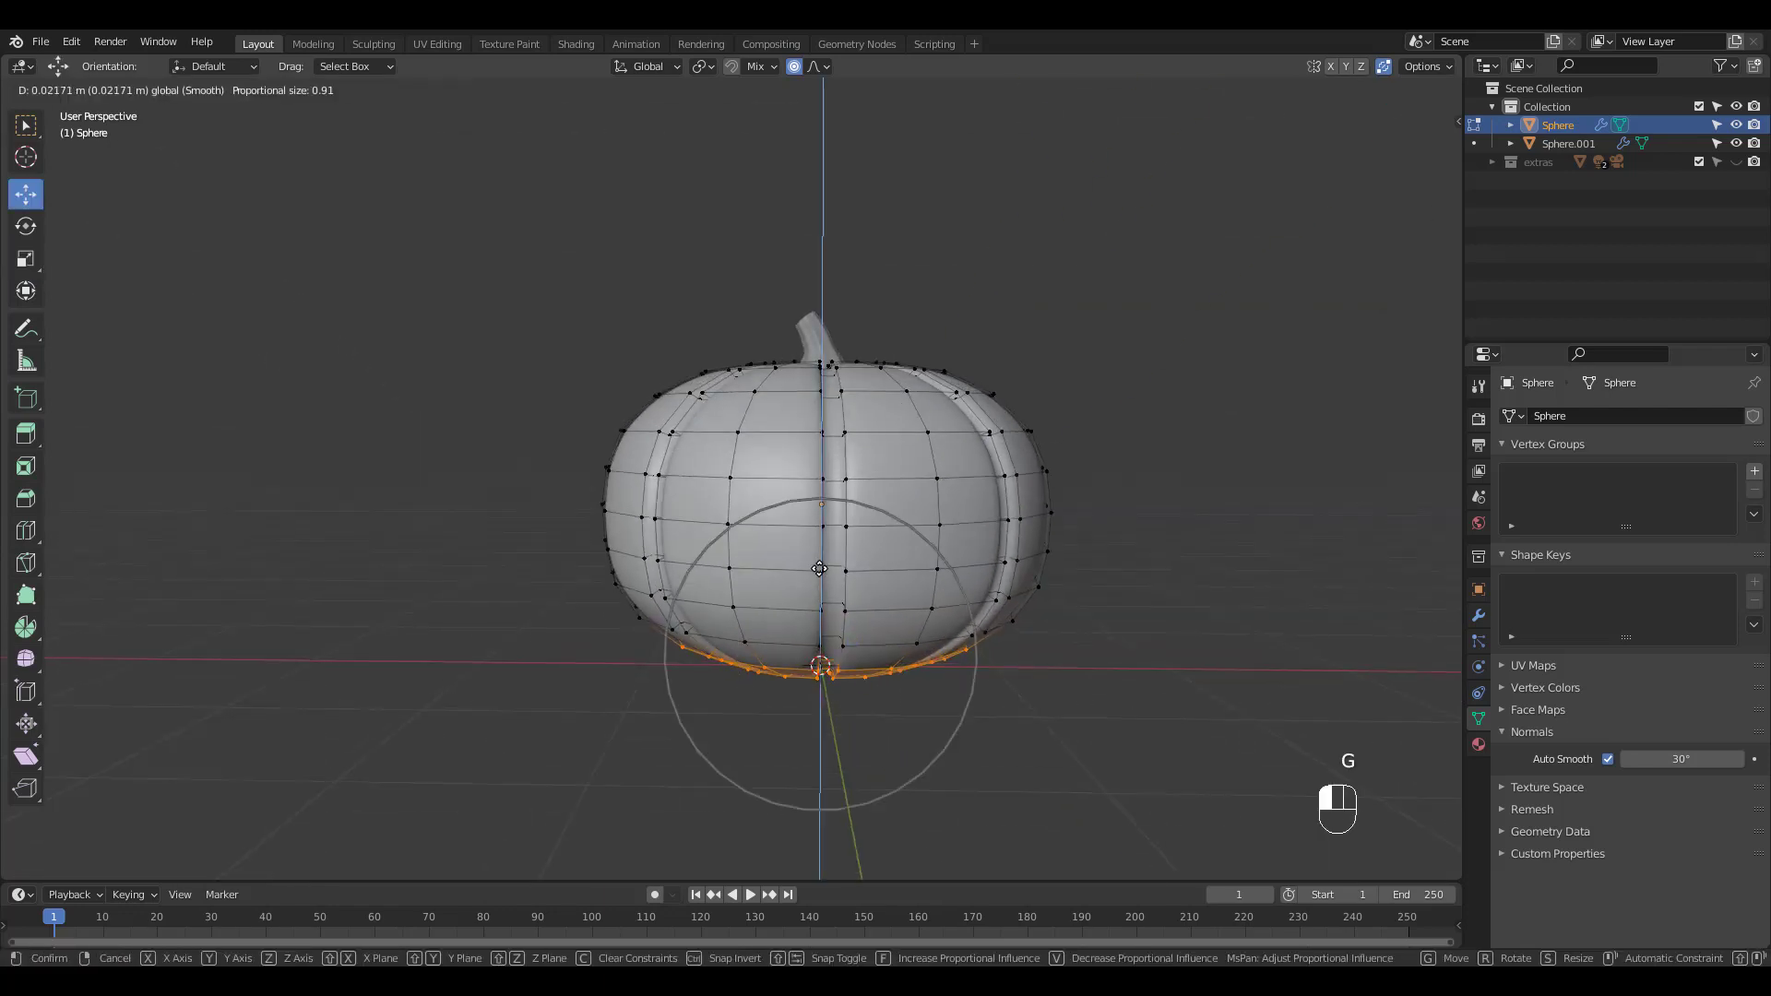
pyautogui.click(872, 613)
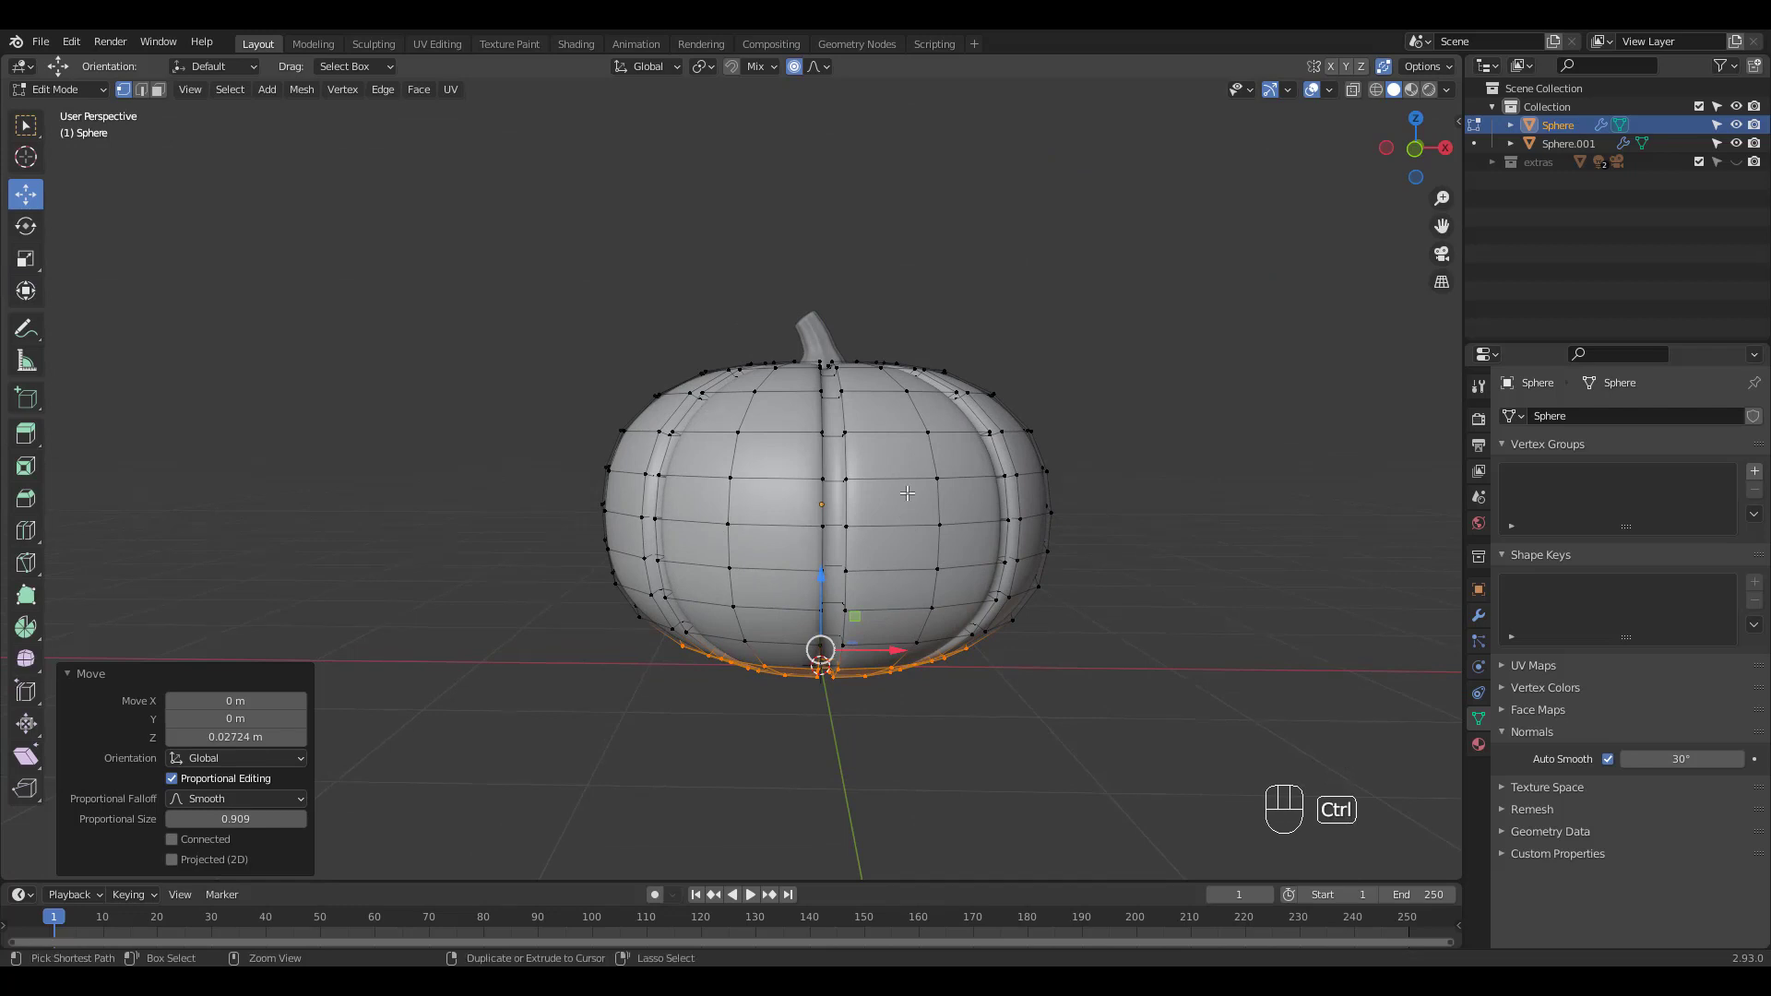
# Step: Shrink the bottom selection two steps, raise it about 0.065 m along Z, and scale it to 1.346 with proportional editing
pyautogui.press('ctrl+KP_Subtract')
pyautogui.press('ctrl+KP_Subtract')
pyautogui.press('g')
pyautogui.press('z')
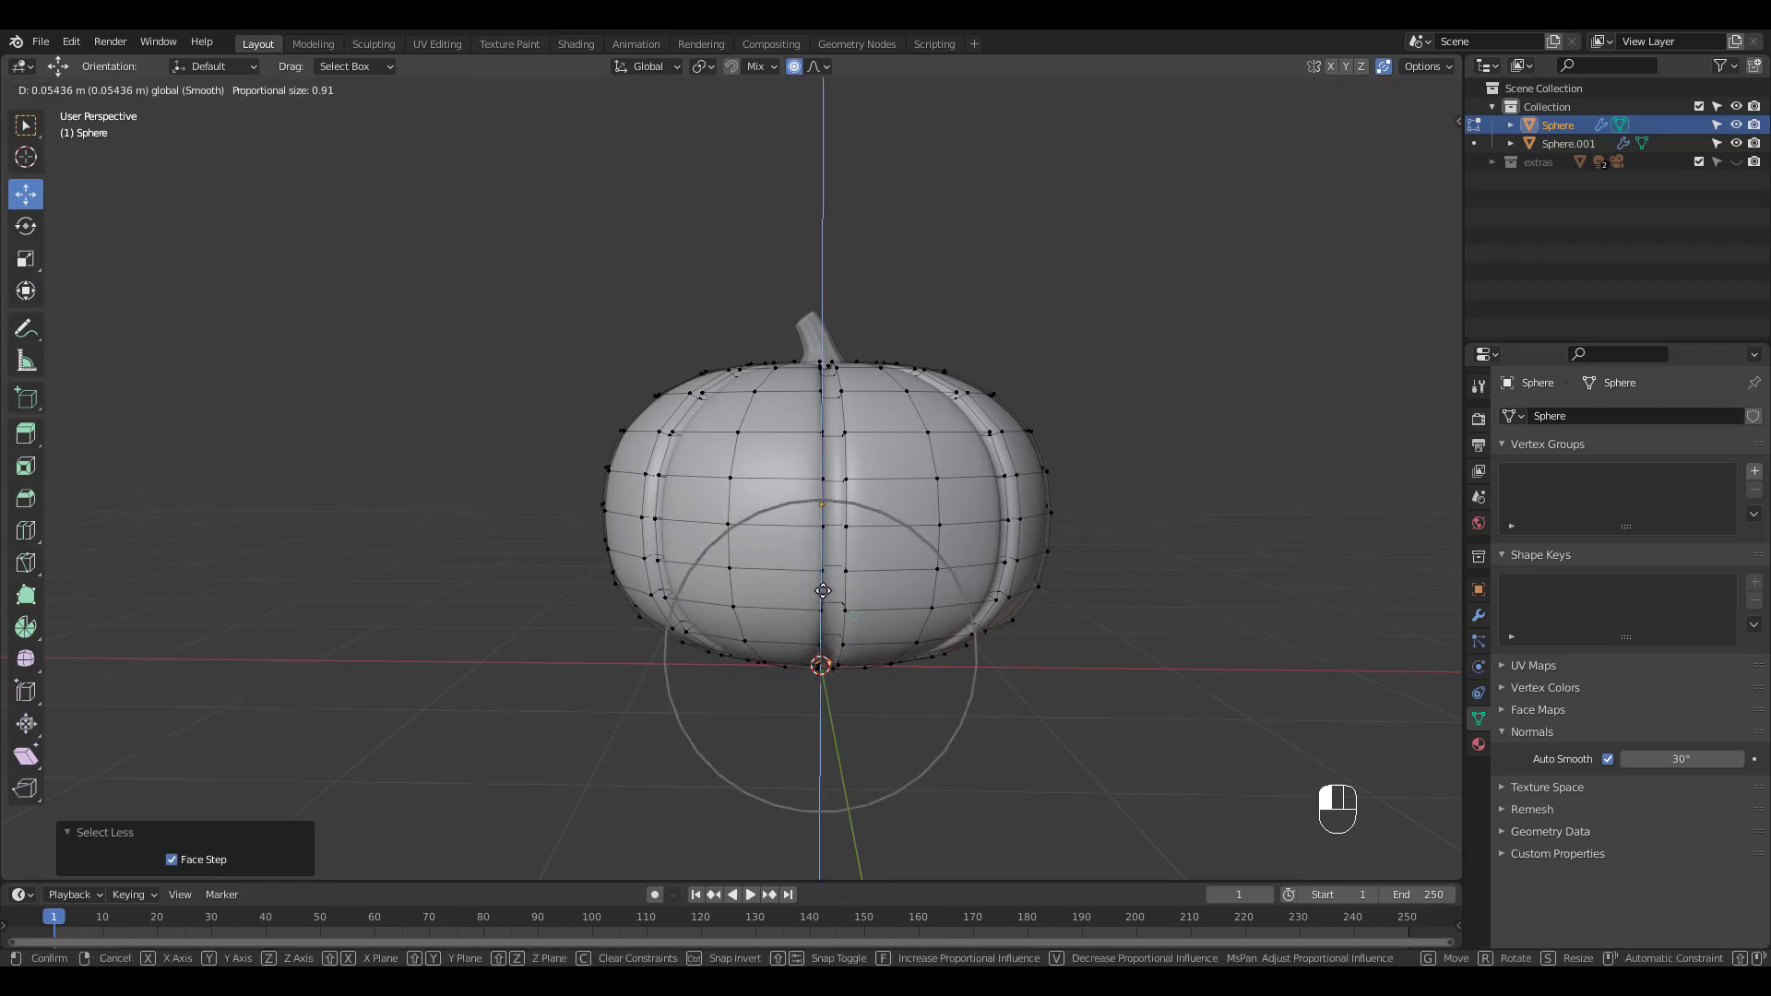
pyautogui.click(823, 590)
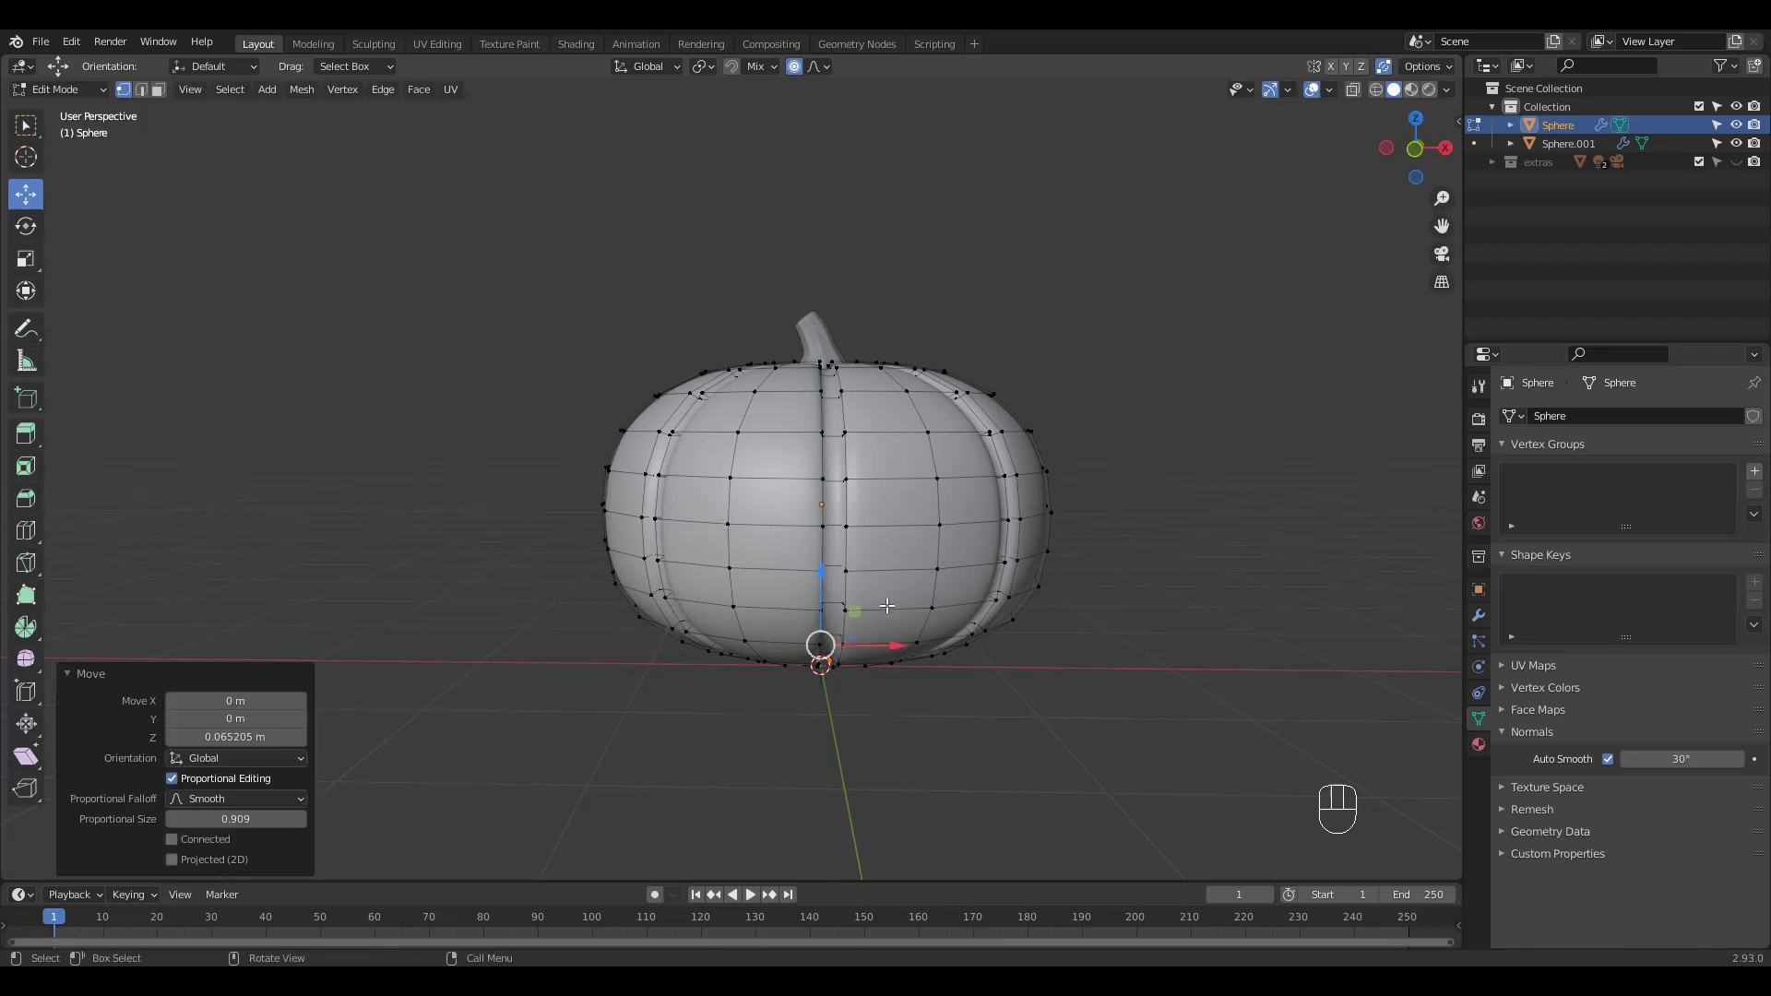
pyautogui.press('s')
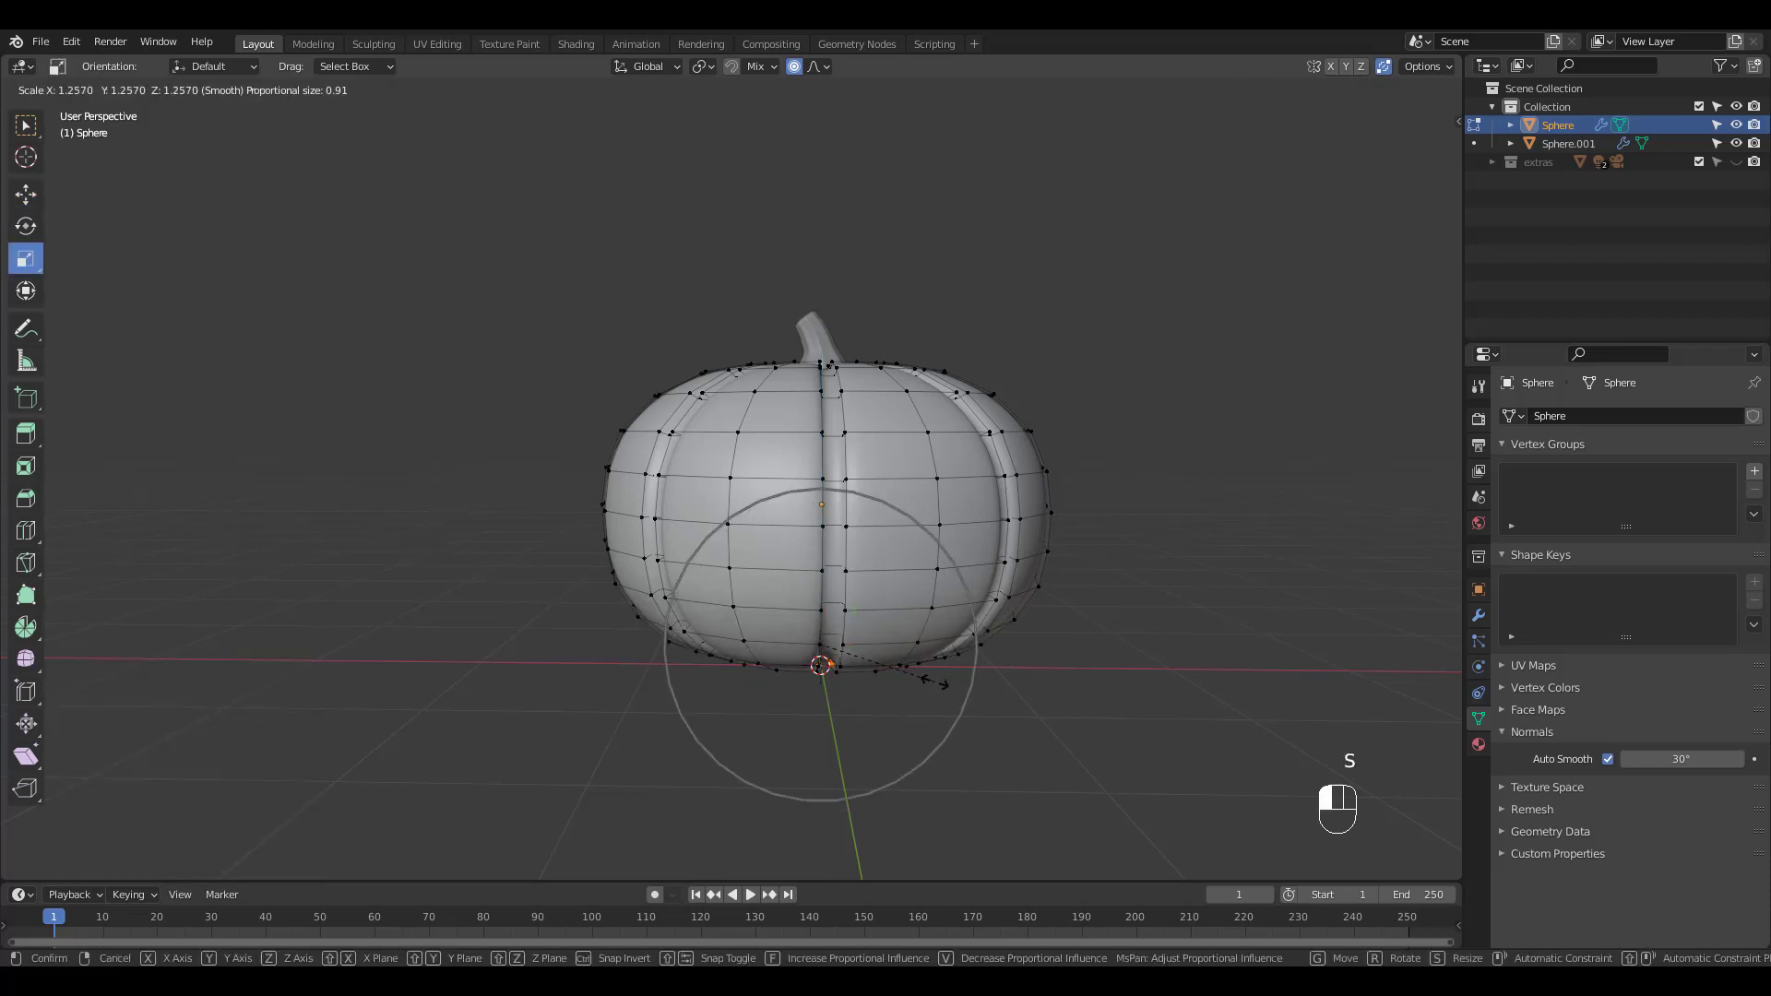
pyautogui.click(943, 684)
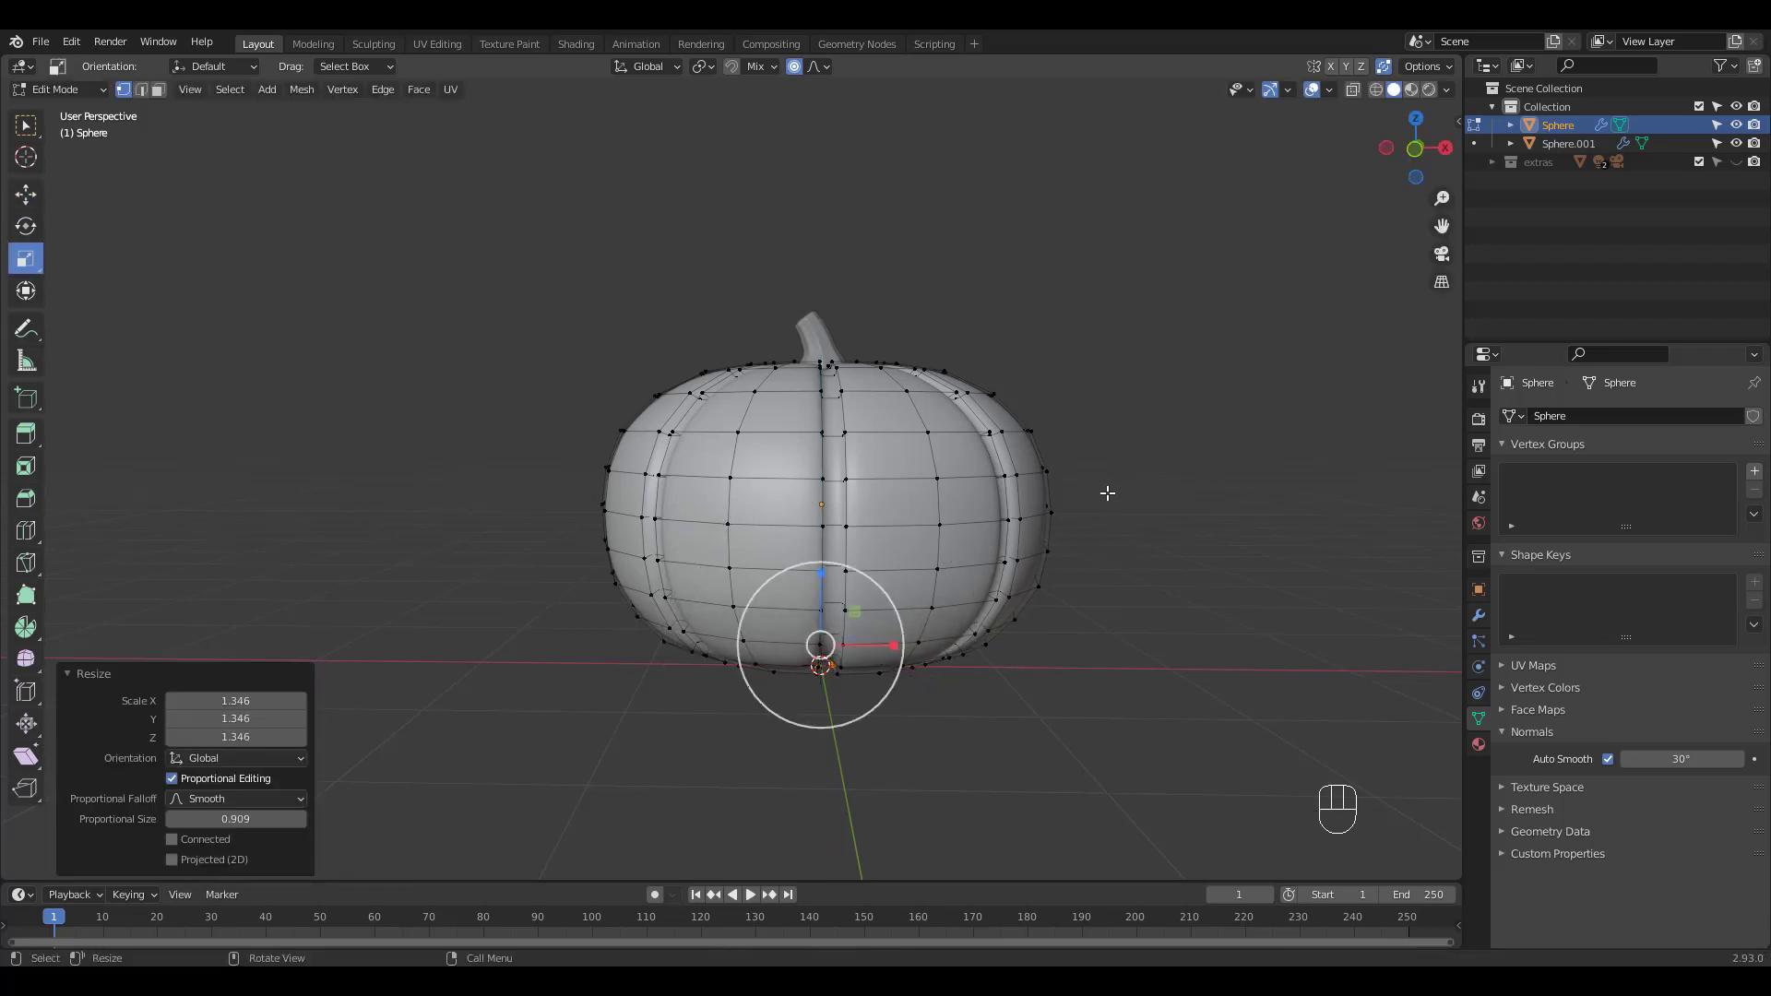
pyautogui.keyDown('ctrl'); pyautogui.moveTo(1107, 494); pyautogui.dragTo(1110, 457, button='middle'); pyautogui.keyUp('ctrl')
pyautogui.press('Tab')
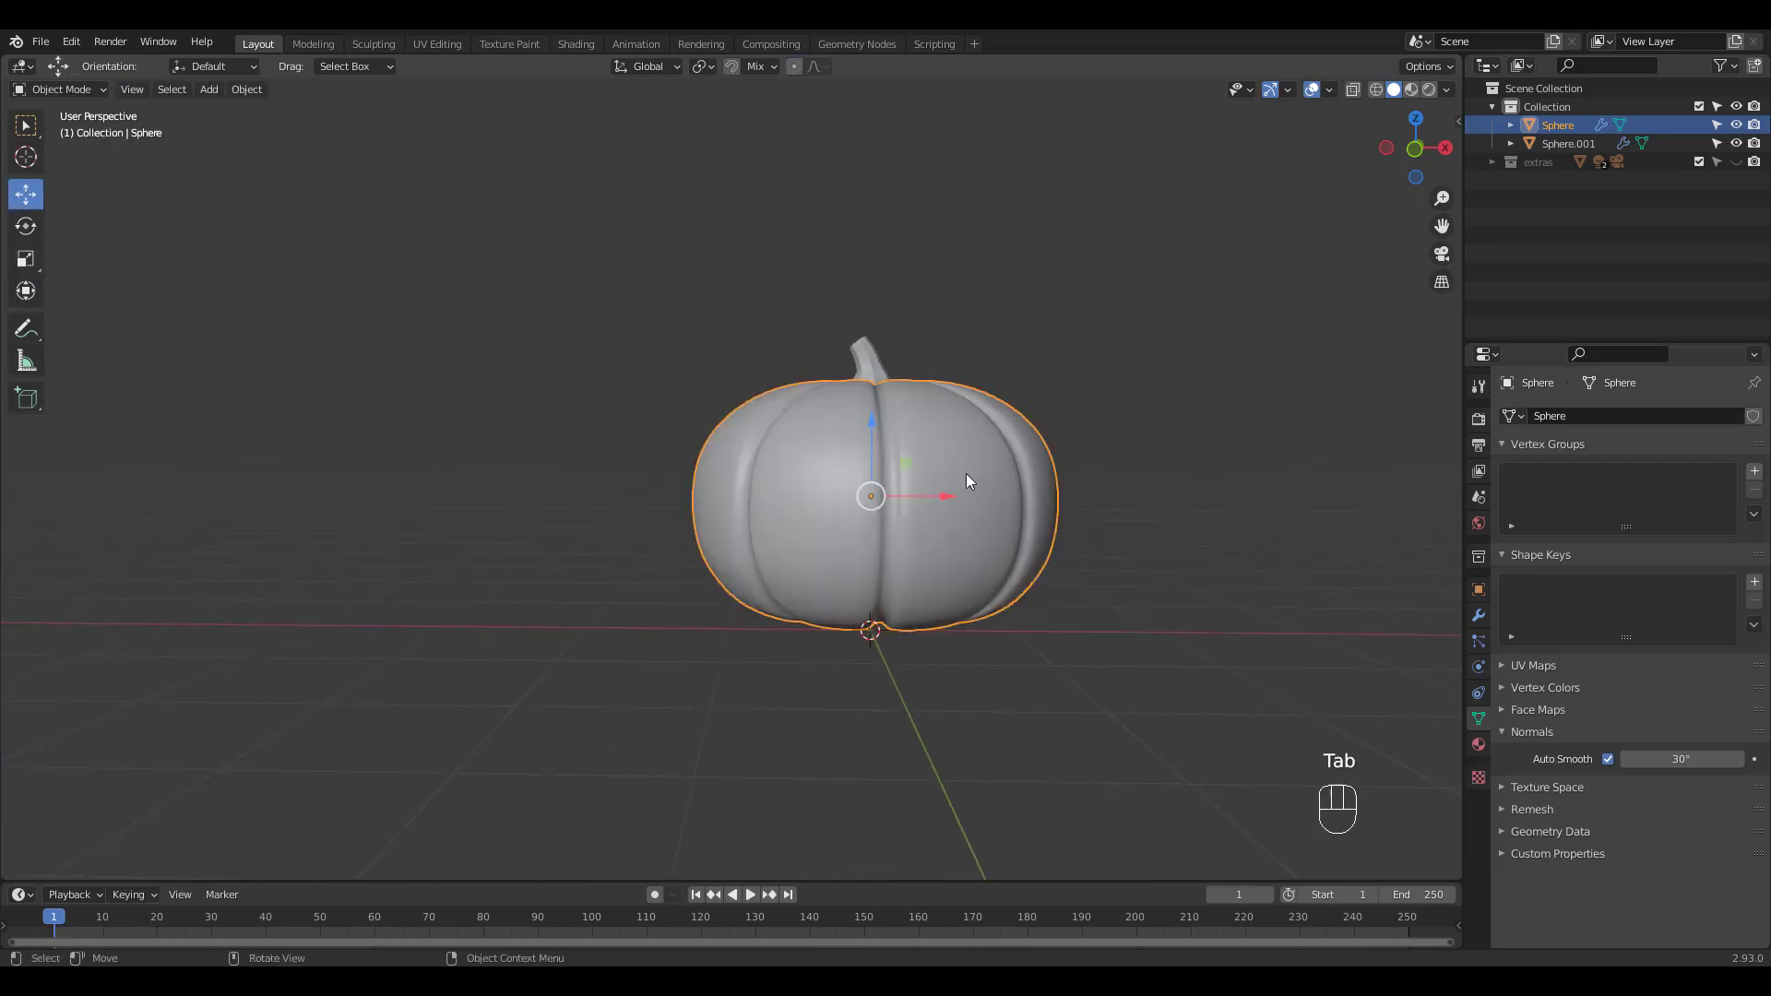
# Step: Select the two adjacent edge loops just above the pumpkin's middle and scale them to 0.943 with proportional size 0.909
pyautogui.moveTo(966, 480); pyautogui.dragTo(856, 363, button='middle')
pyautogui.press('Tab')
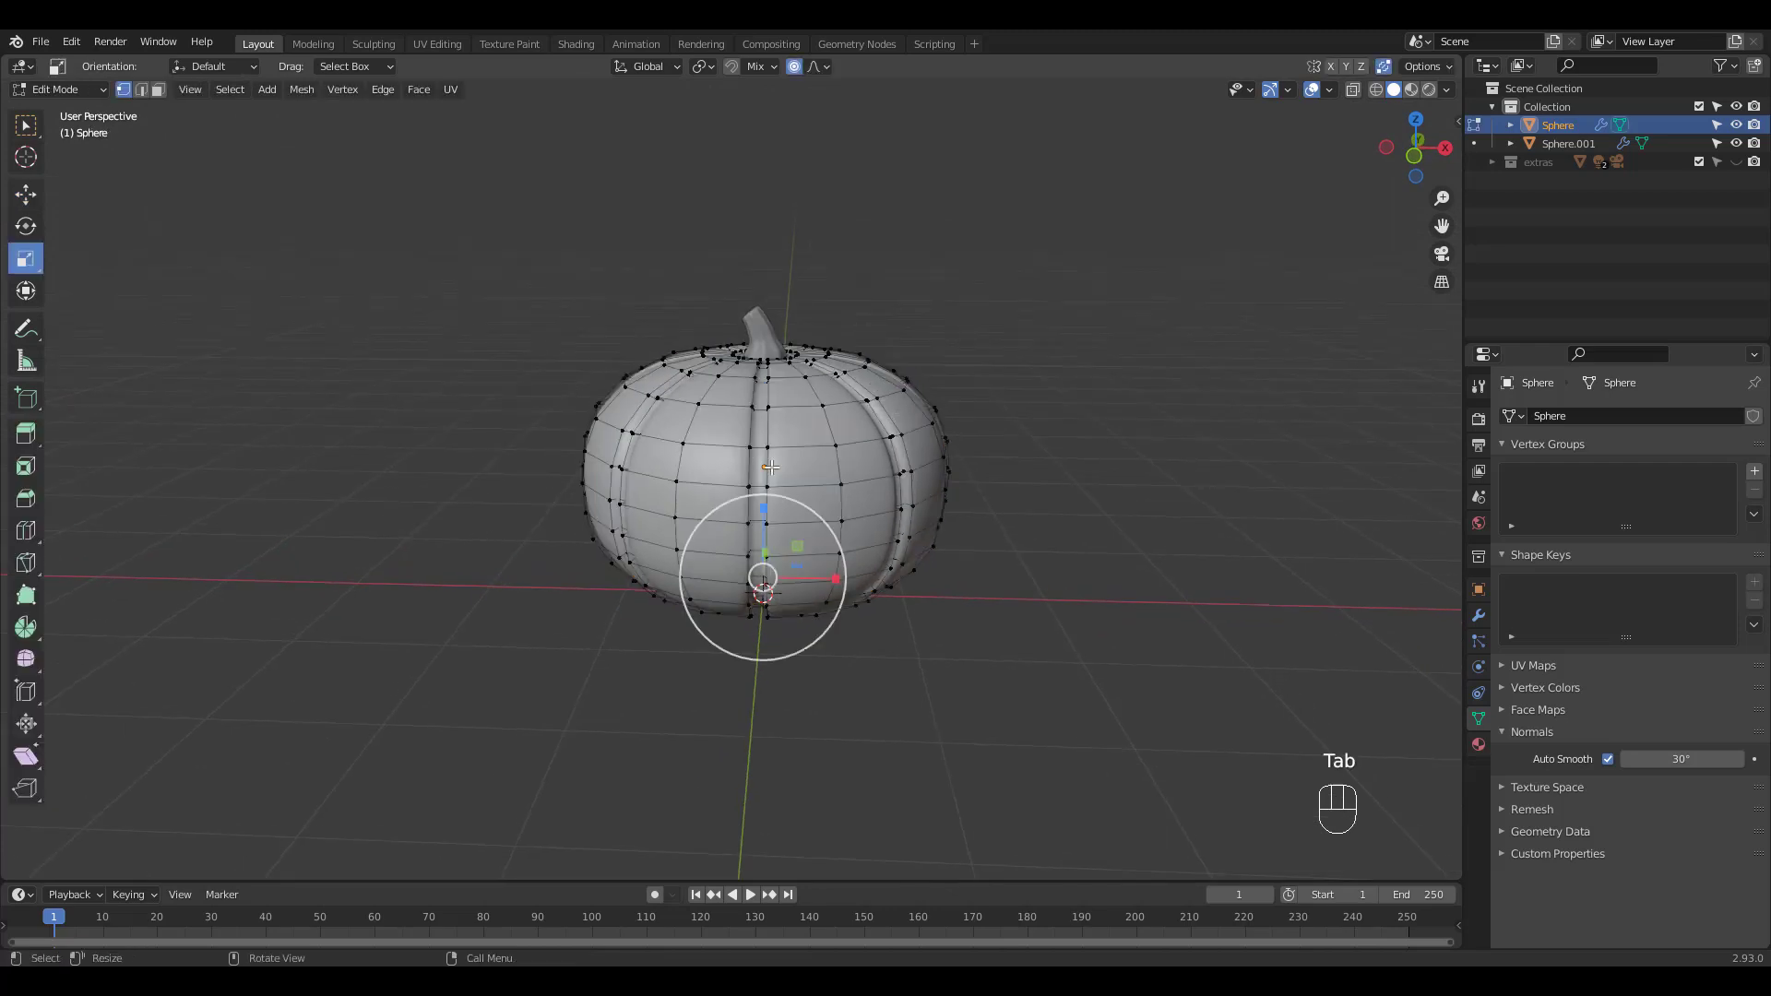
pyautogui.press('KP_1')
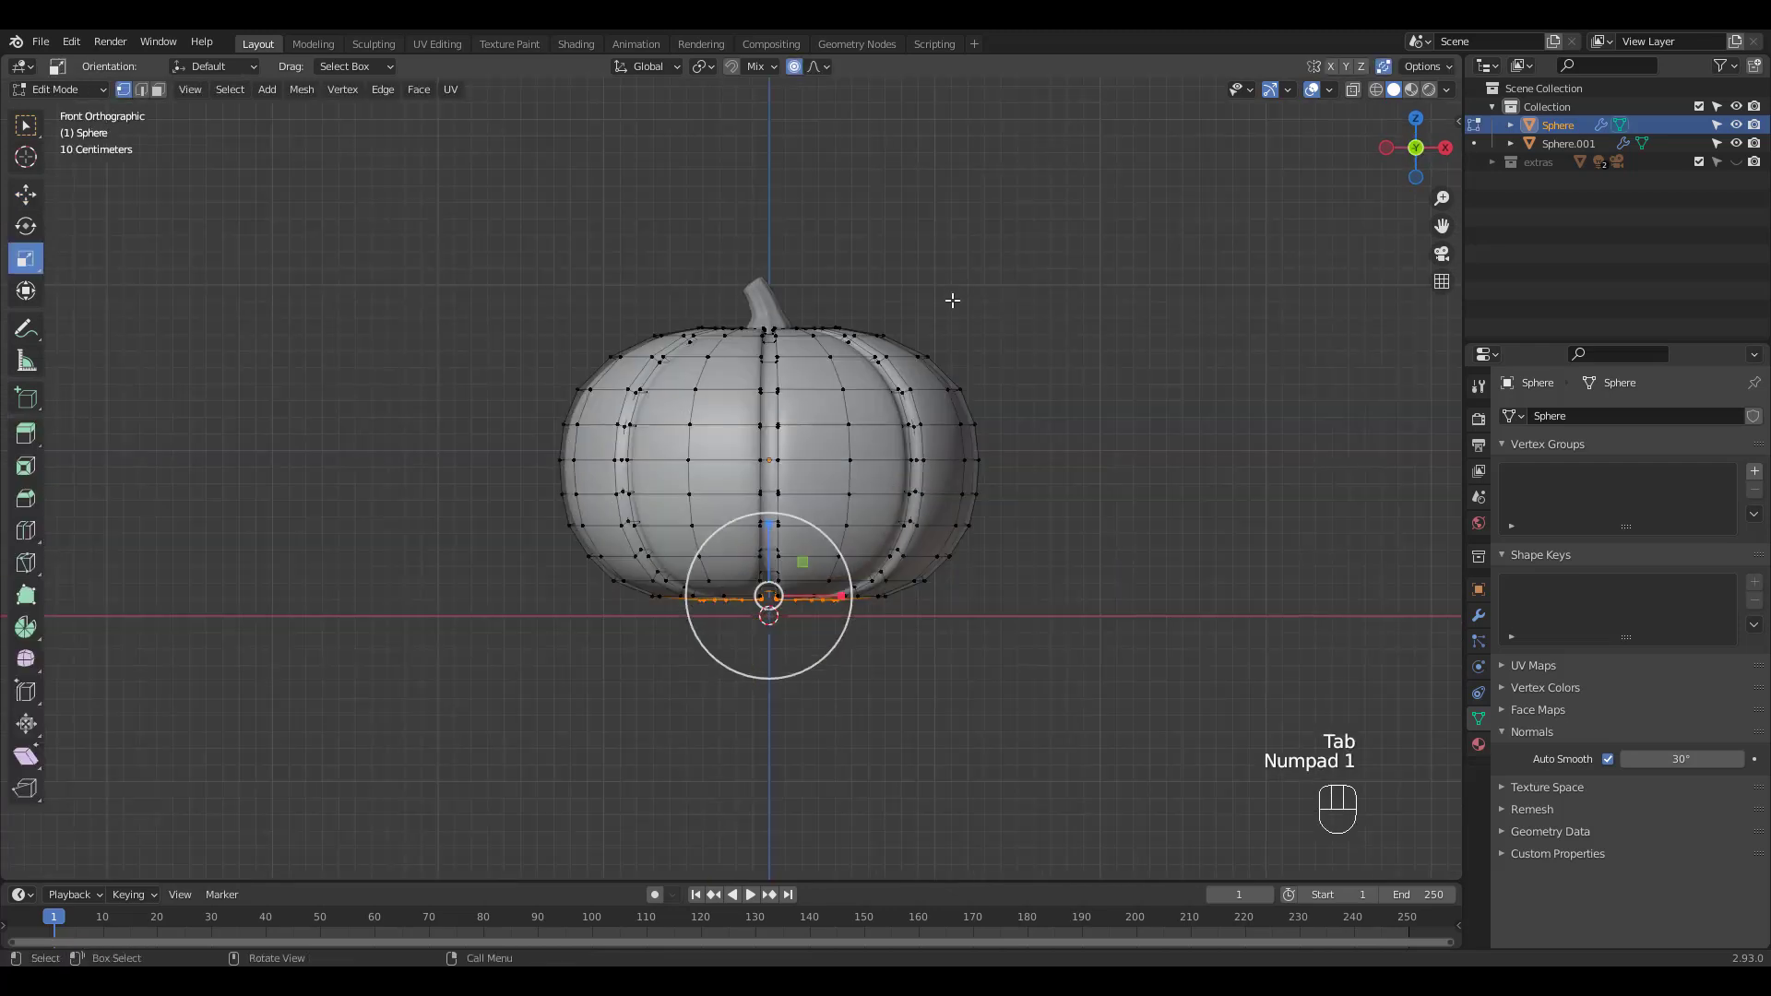
pyautogui.keyDown('alt'); pyautogui.click(873, 427); pyautogui.keyUp('alt')
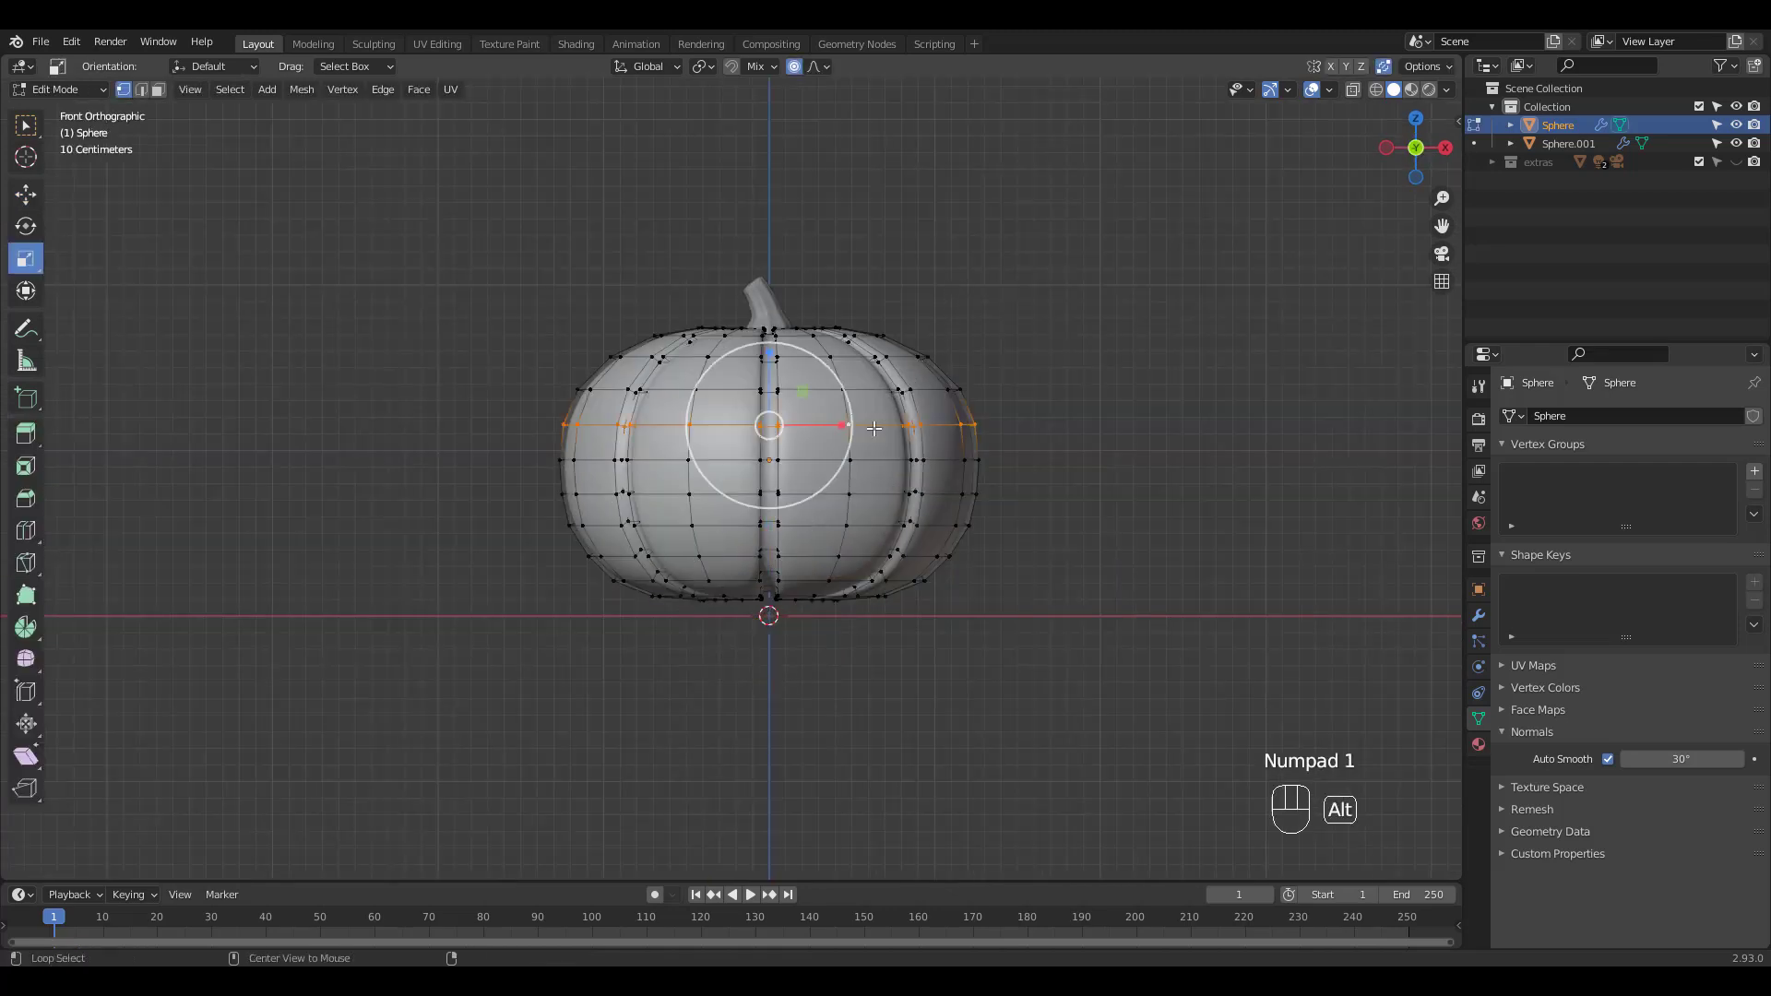
pyautogui.keyDown('alt'); pyautogui.keyDown('shift'); pyautogui.click(826, 393); pyautogui.keyUp('shift'); pyautogui.keyUp('alt')
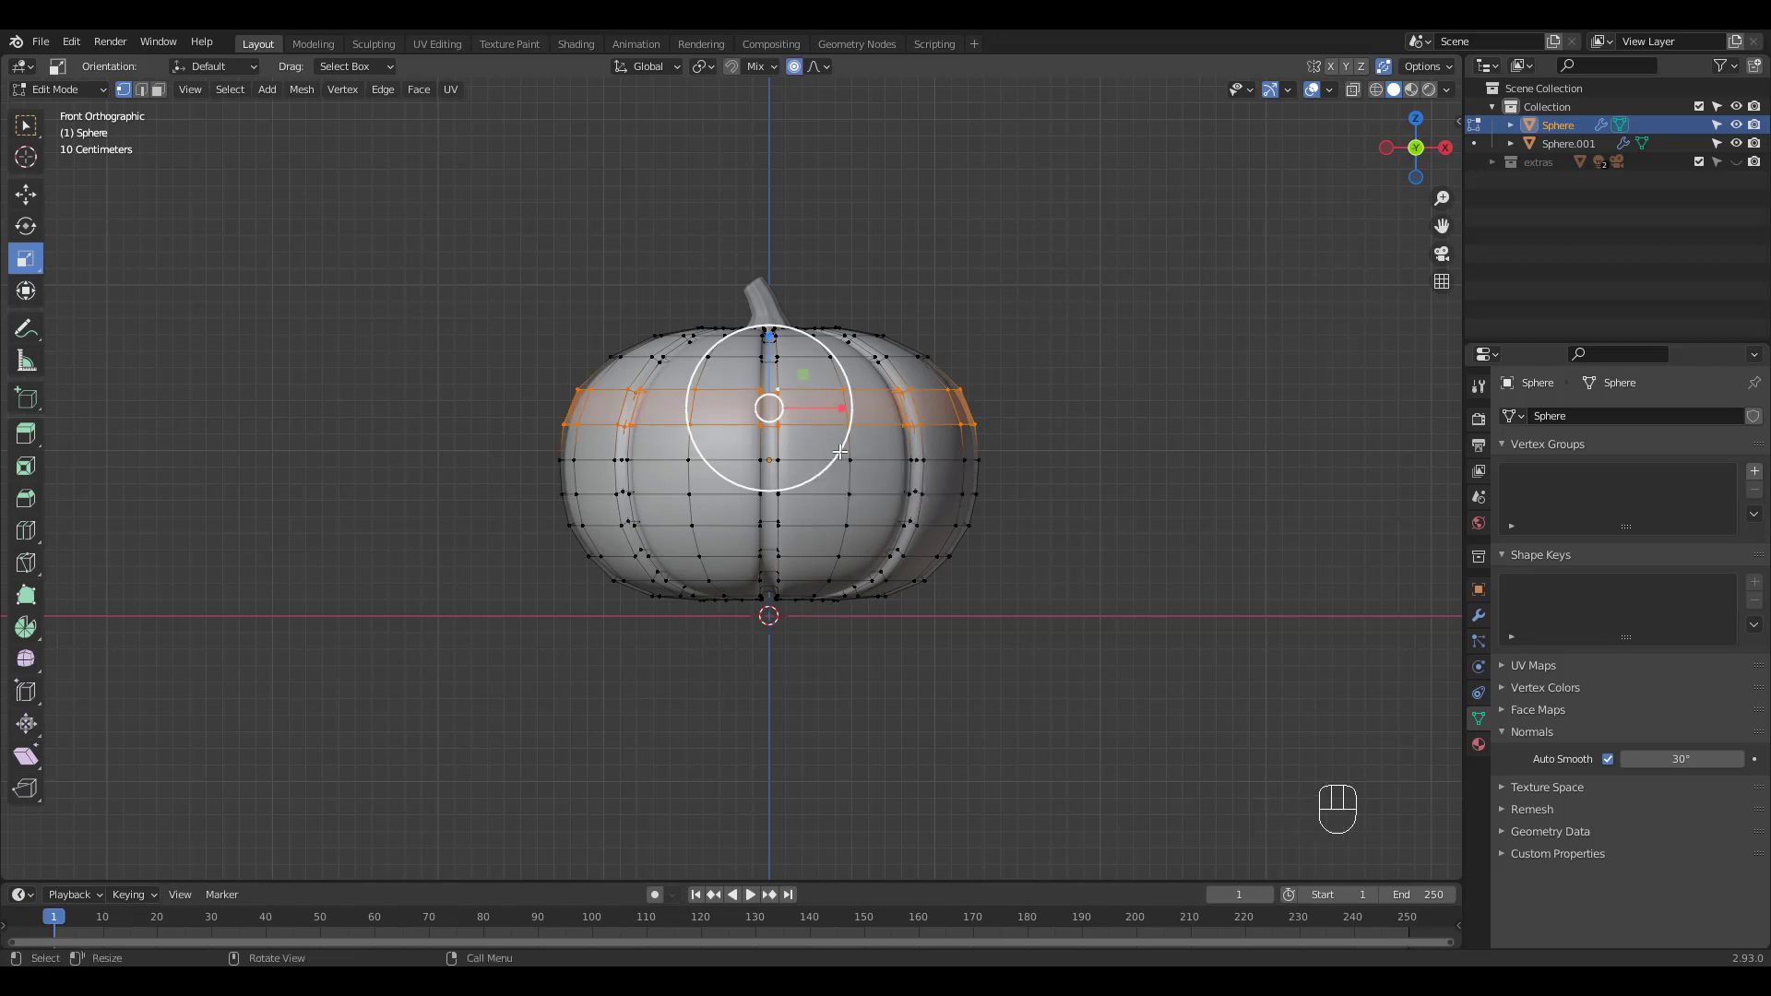
pyautogui.moveTo(839, 450); pyautogui.dragTo(851, 452)
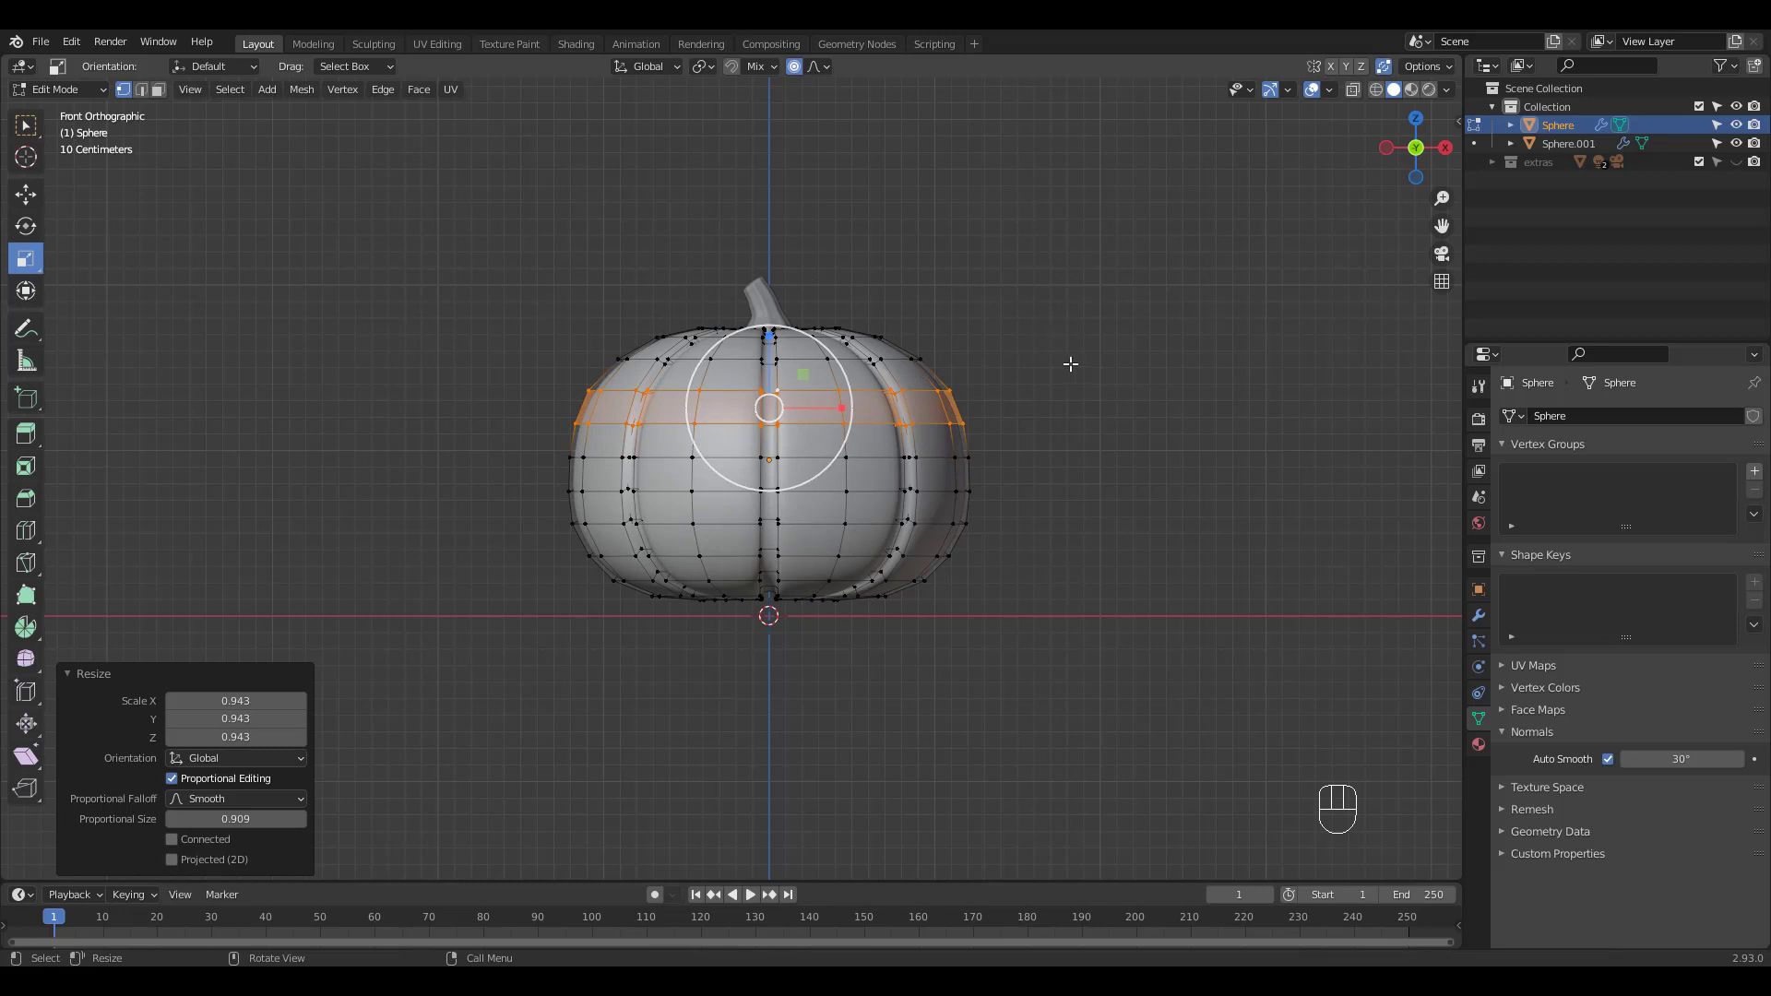
pyautogui.press('Tab')
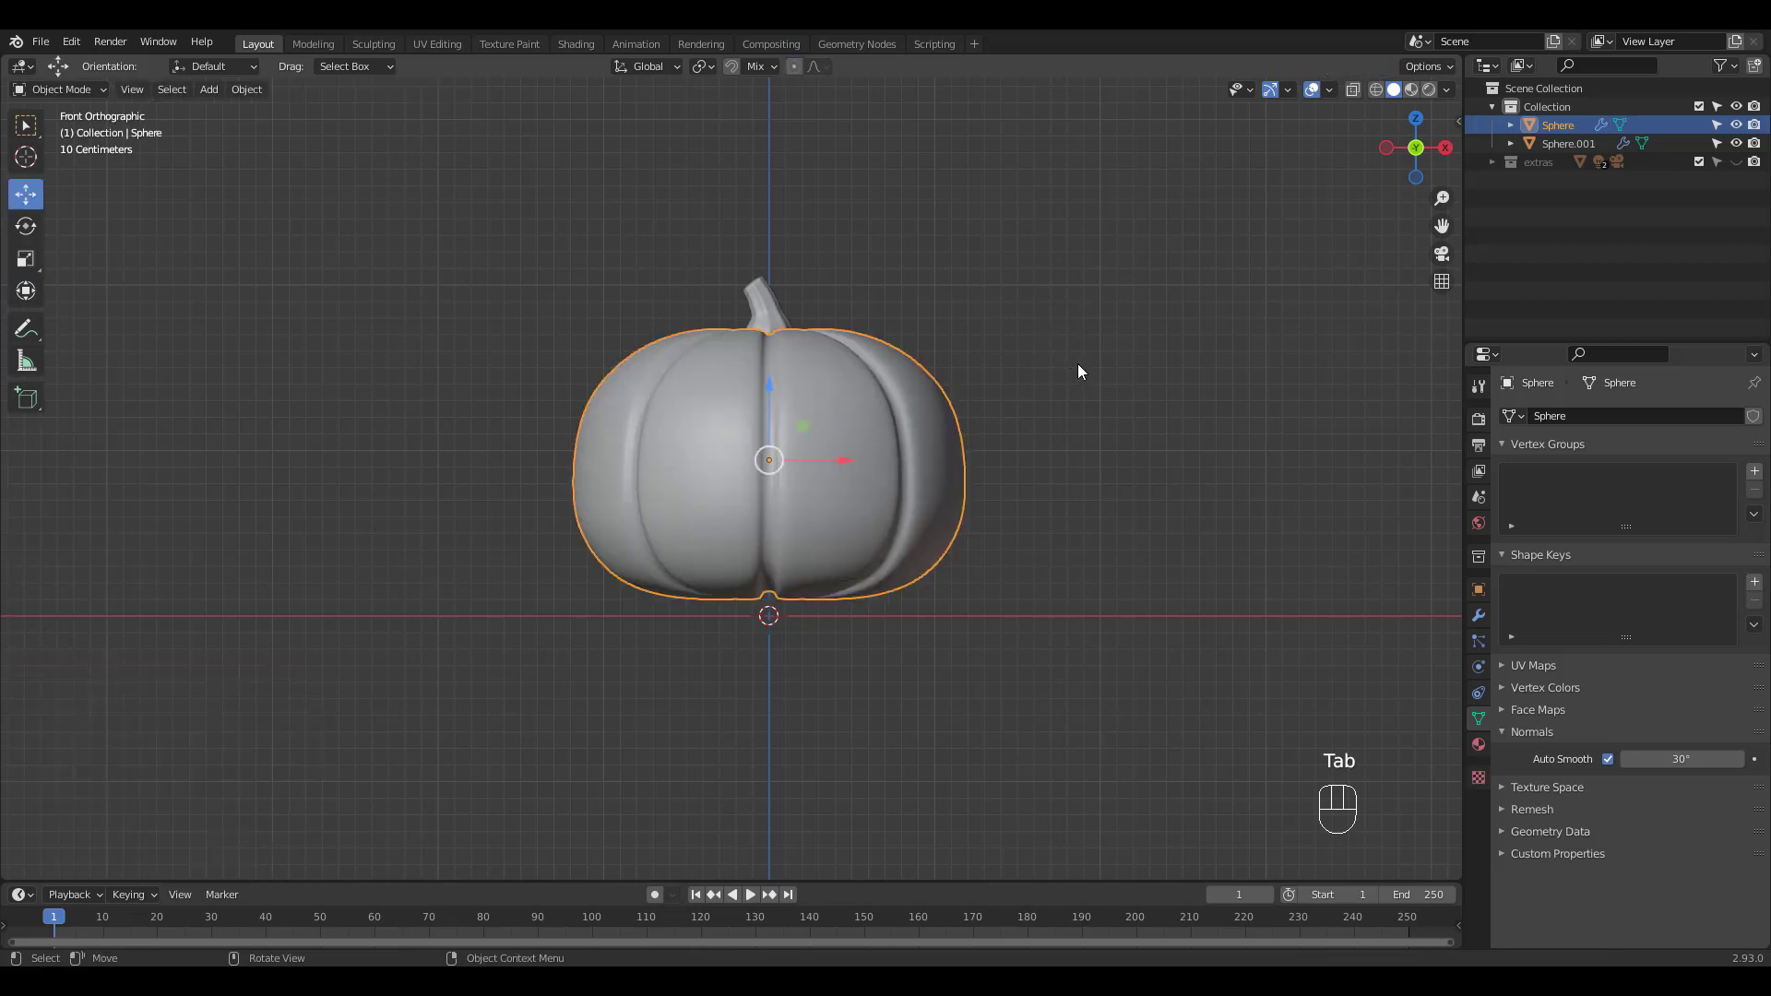
# Step: Select only the upper of those two edge loops and scale it slightly inward with proportional editing
pyautogui.press('Tab')
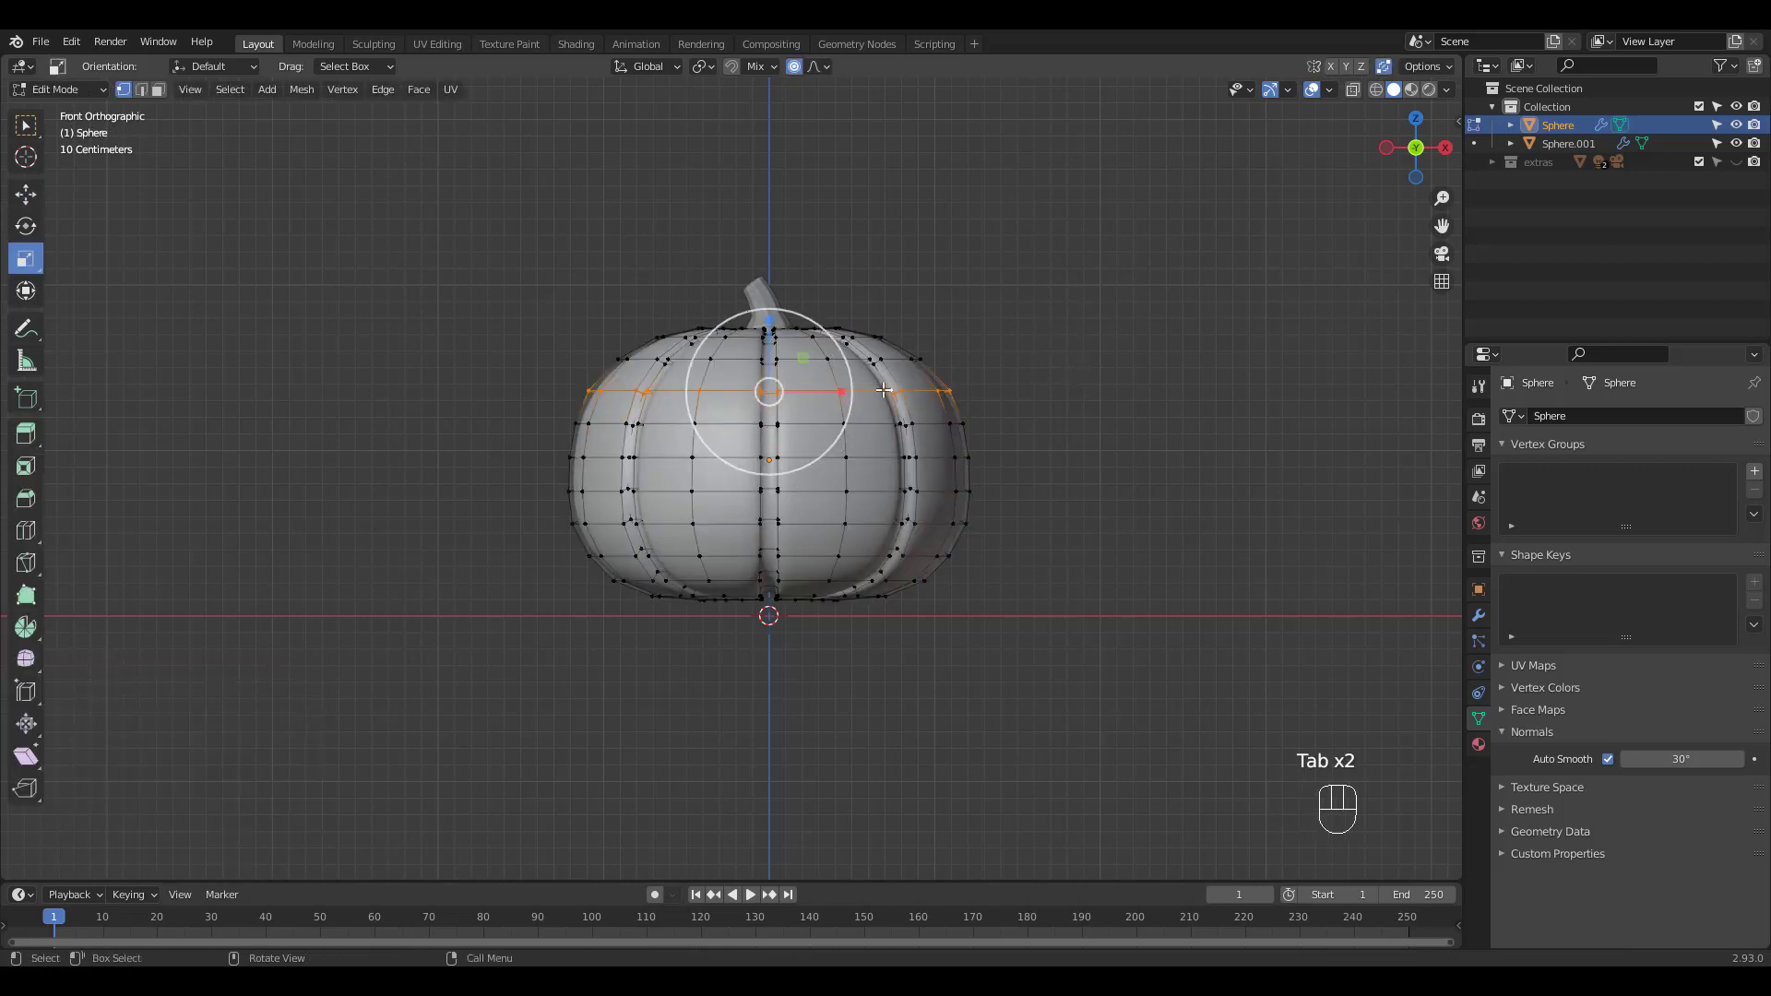
pyautogui.moveTo(847, 403); pyautogui.dragTo(837, 403)
pyautogui.press('Tab')
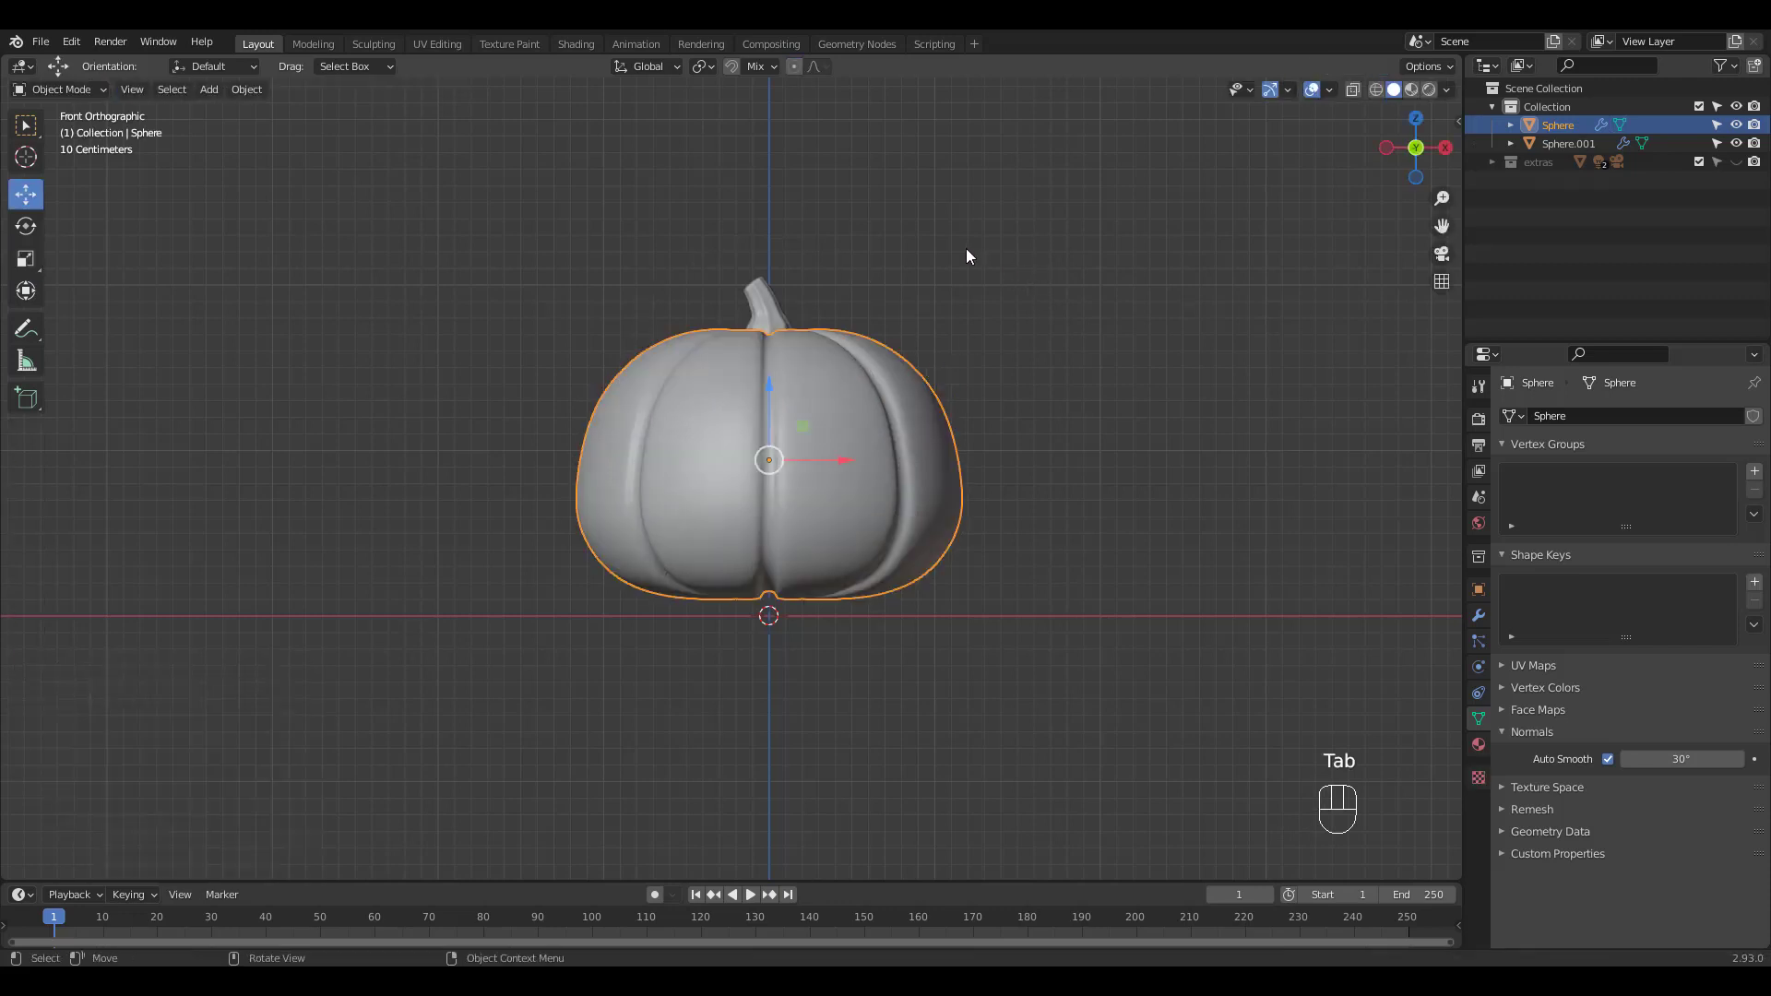
# Step: Undo the last edit, adjust the scale of the pumpkin's lower edge loop with proportional editing, and deselect everything in Object Mode
pyautogui.moveTo(967, 250)
pyautogui.mouseDown(button='middle')
pyautogui.moveTo(941, 376)
pyautogui.moveTo(1028, 376)
pyautogui.moveTo(1076, 265)
pyautogui.moveTo(993, 220)
pyautogui.moveTo(902, 250)
pyautogui.moveTo(810, 349)
pyautogui.moveTo(922, 316)
pyautogui.moveTo(951, 235)
pyautogui.moveTo(949, 277)
pyautogui.mouseUp(button='middle')
pyautogui.hotkey('ctrl', 'z')
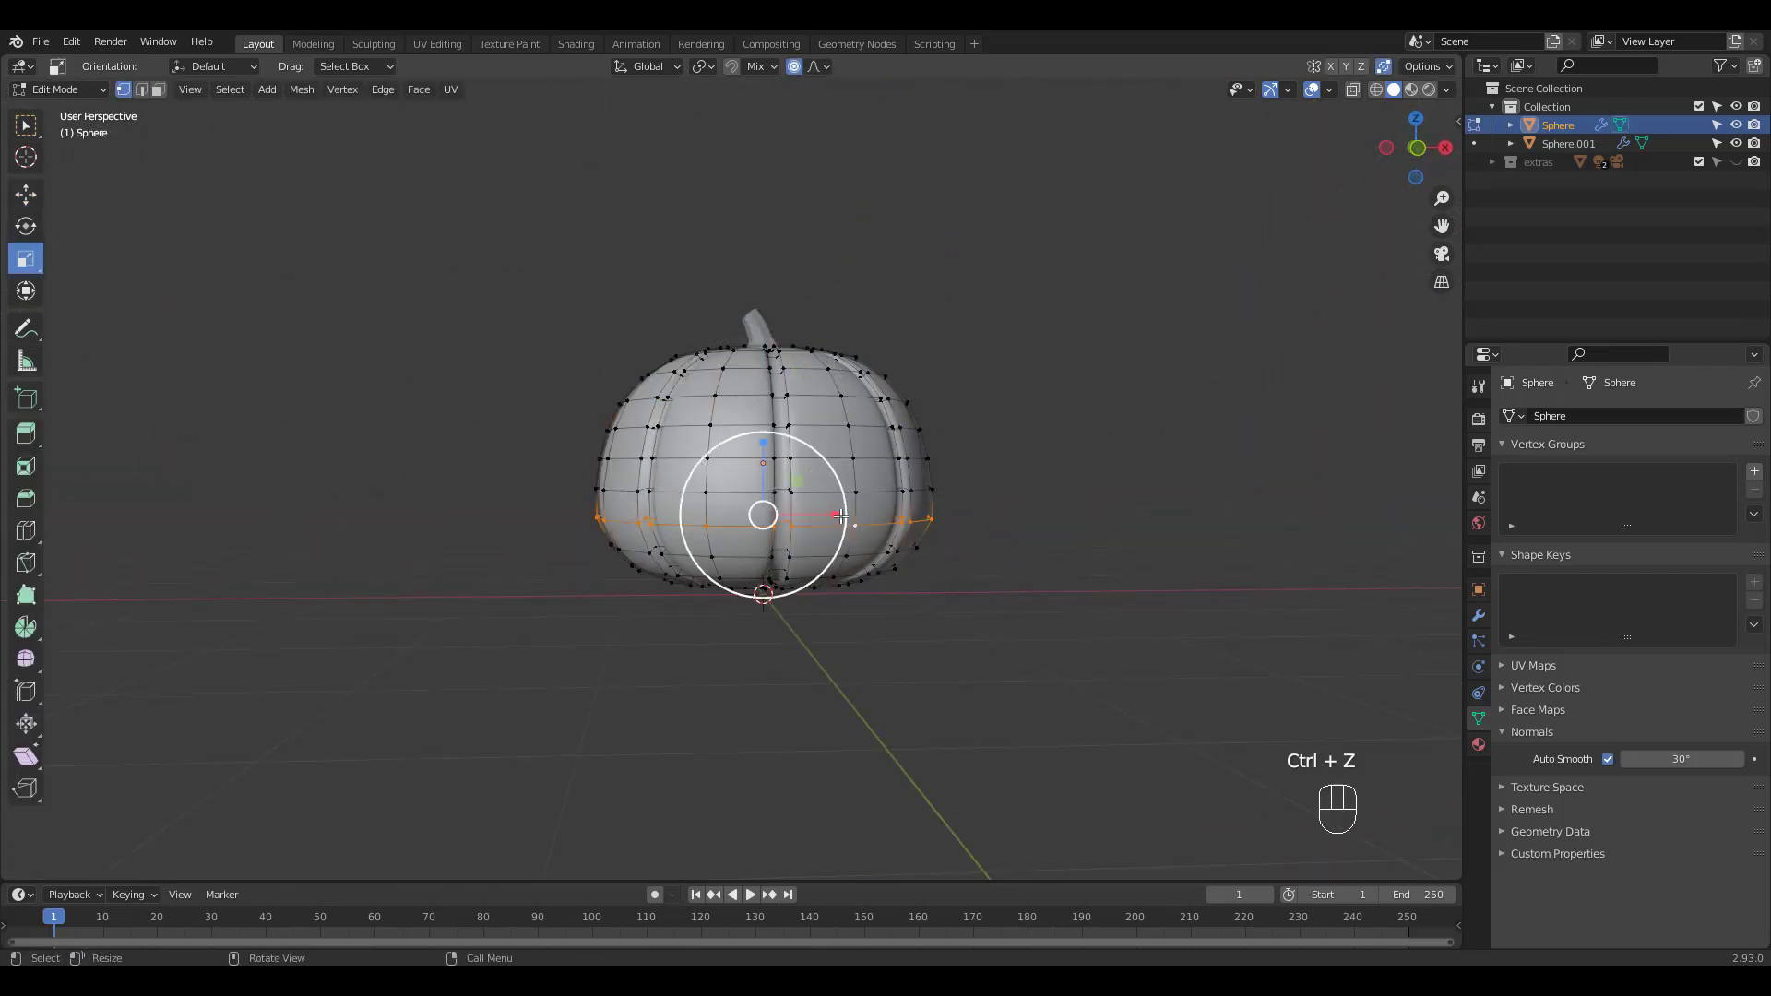
pyautogui.moveTo(856, 525)
pyautogui.mouseDown()
pyautogui.moveTo(838, 525)
pyautogui.moveTo(851, 499)
pyautogui.mouseUp()
pyautogui.keyDown('alt'); pyautogui.click(865, 460); pyautogui.keyUp('alt')
pyautogui.moveTo(851, 498); pyautogui.dragTo(927, 523, button='middle')
pyautogui.press('Tab')
pyautogui.click(931, 332)
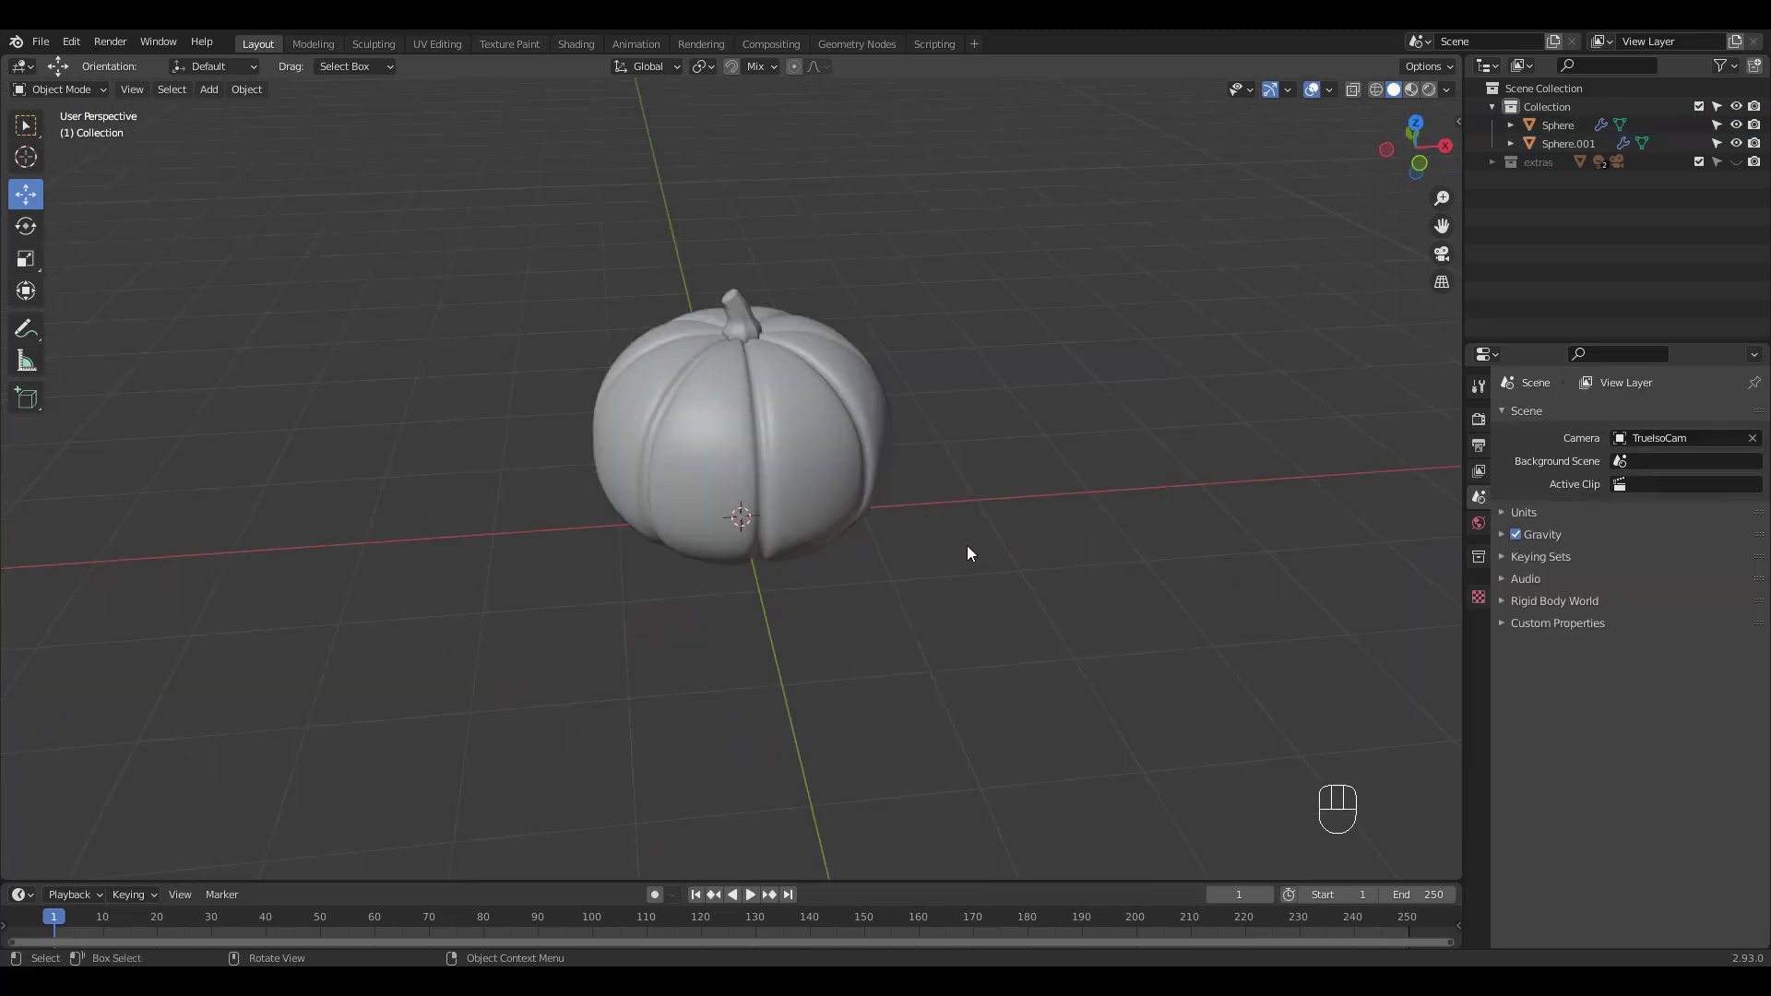
# Step: Add a single-vertex mesh and move it about -1.26 m along Y, in front of the pumpkin
pyautogui.hotkey('shift', 'a')
pyautogui.moveTo(967, 544)
pyautogui.moveTo(1105, 372)
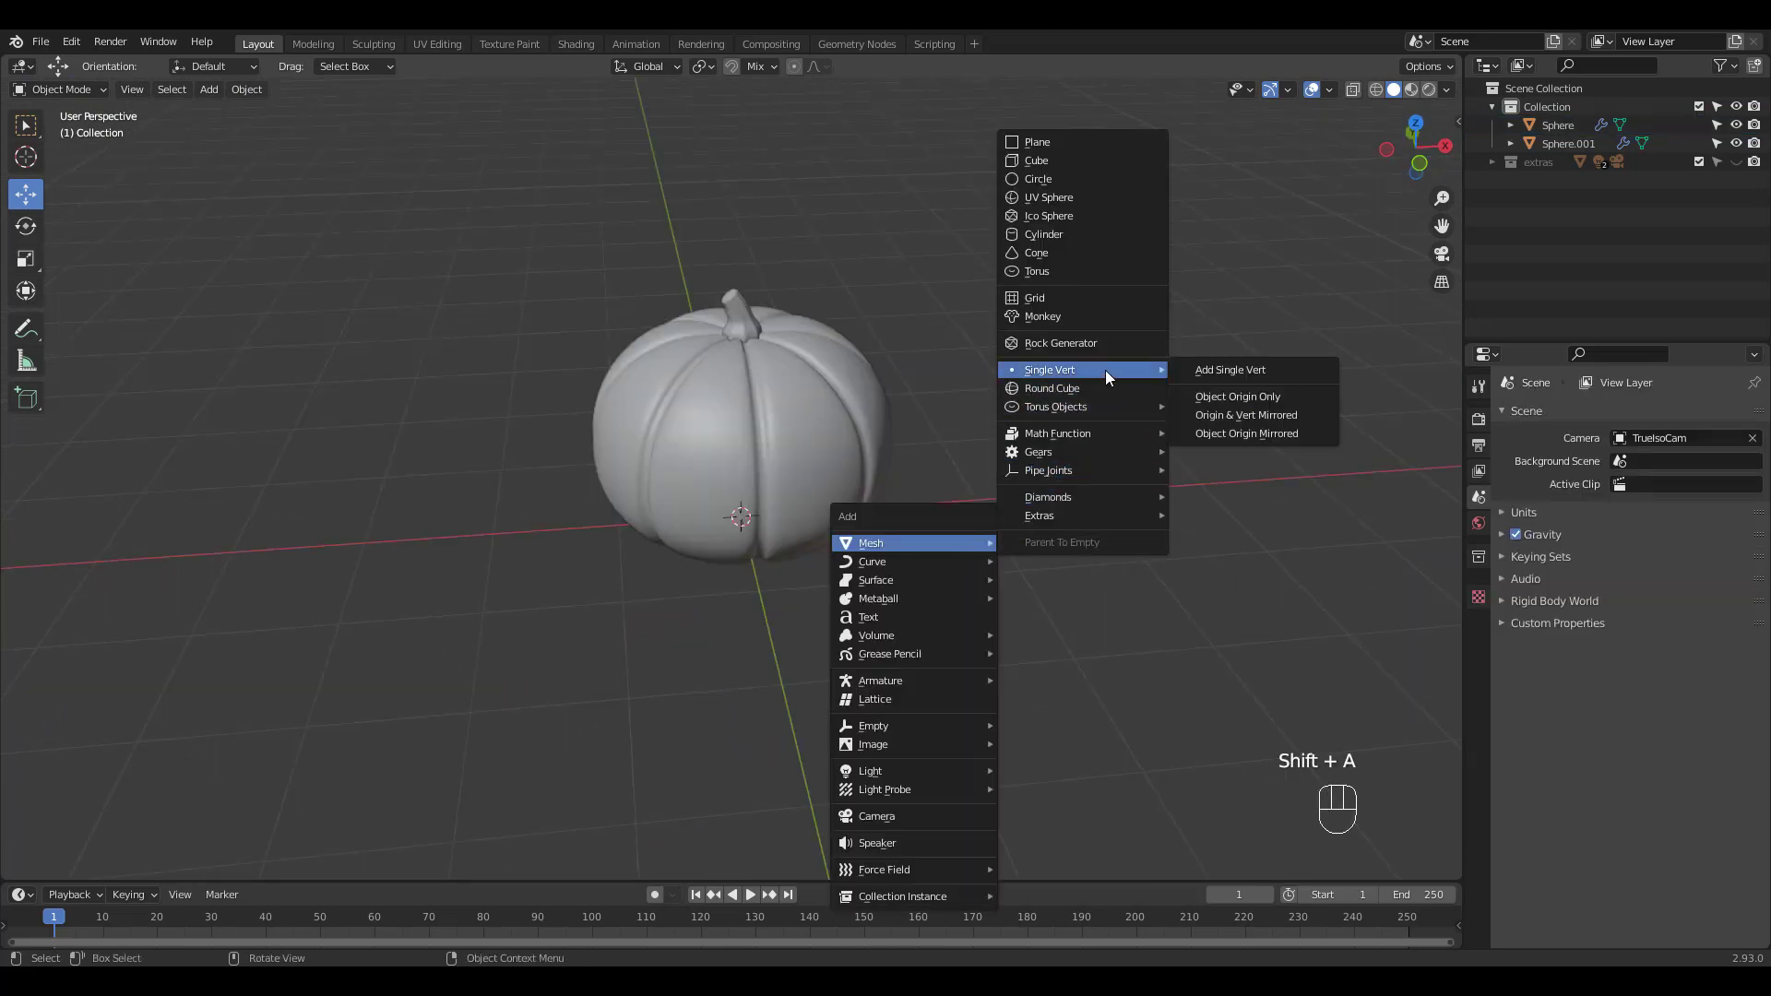
pyautogui.click(1215, 369)
pyautogui.moveTo(1036, 423); pyautogui.dragTo(766, 498, button='middle')
pyautogui.press('g')
pyautogui.press('y')
pyautogui.click(655, 550)
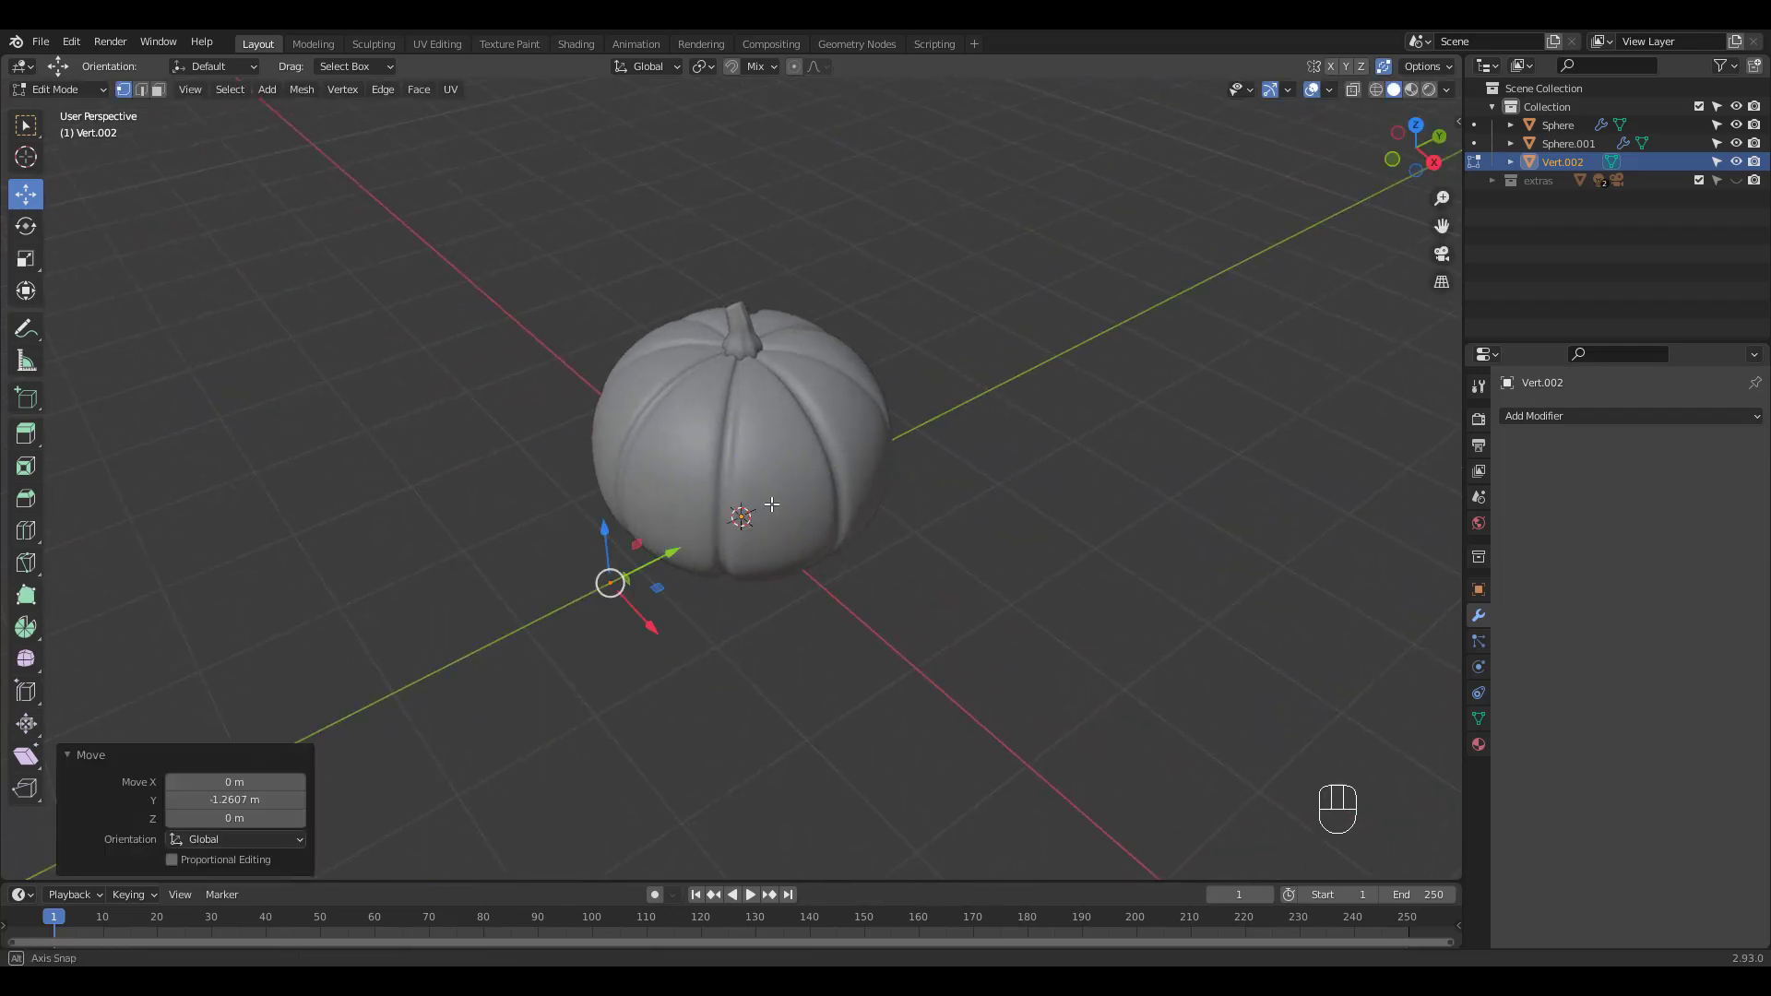
# Step: In front view, raise the vertex to the pumpkin's upper face area and offset it slightly toward positive X from the center groove
pyautogui.press('KP_1')
pyautogui.moveTo(597, 530); pyautogui.dragTo(593, 456)
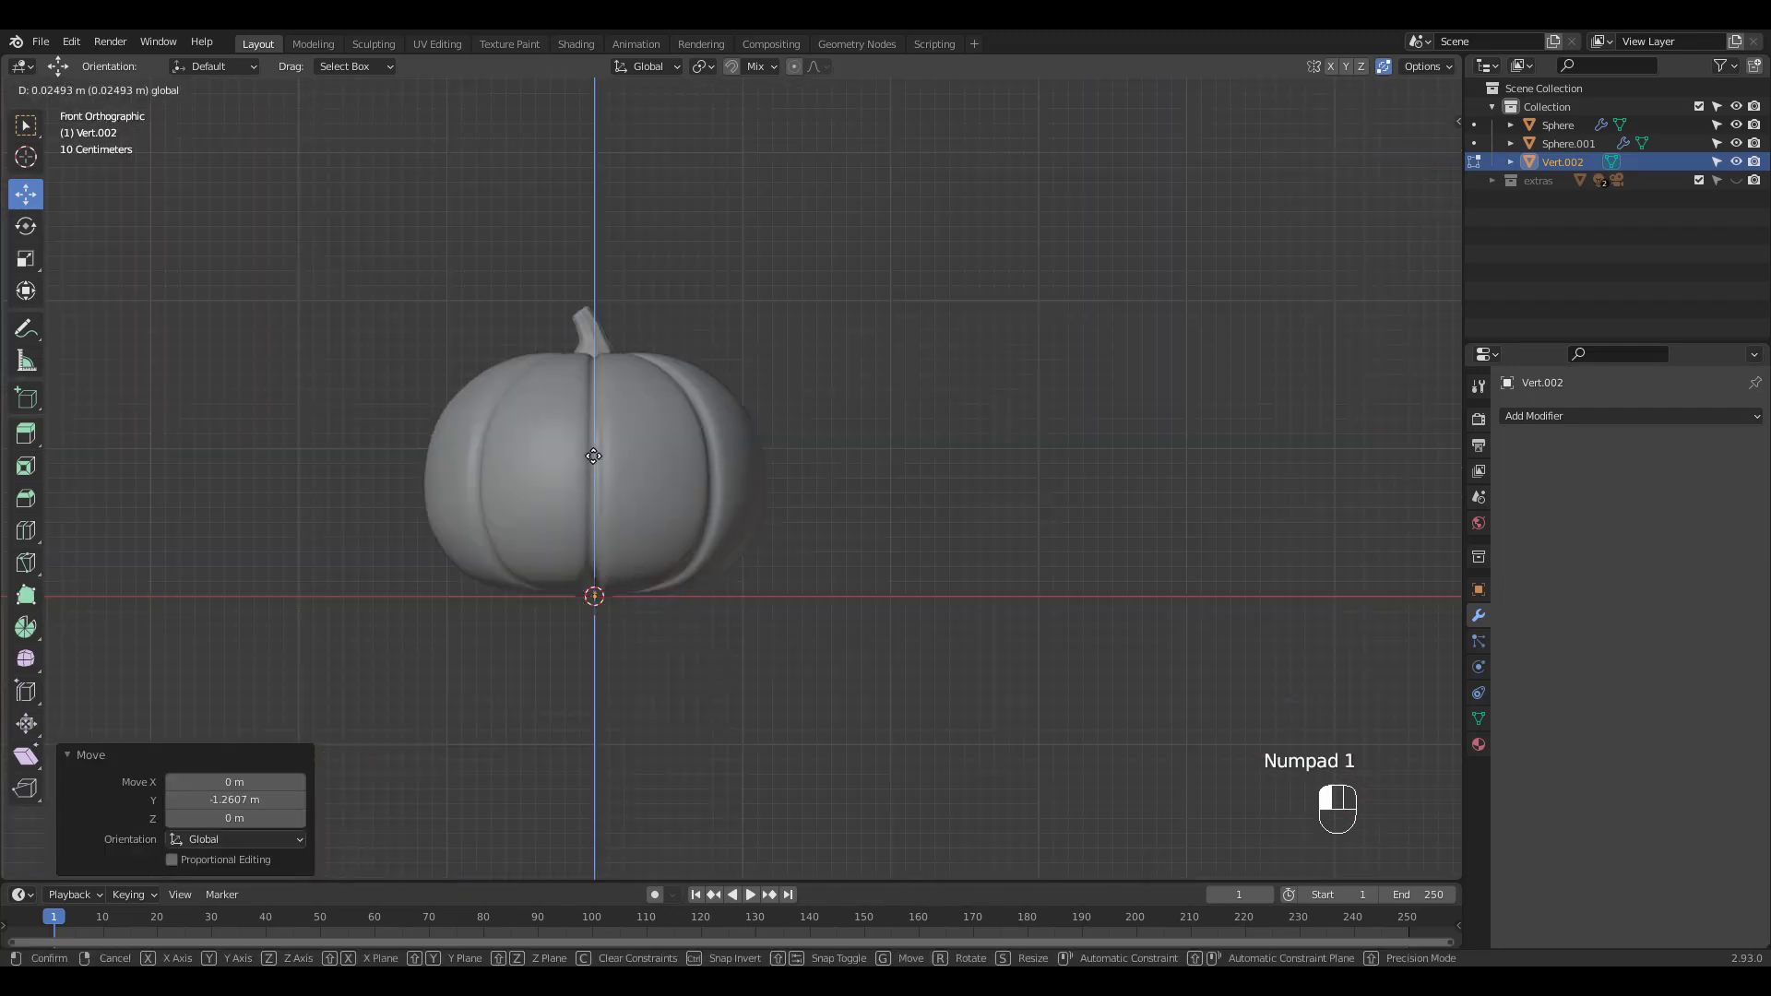
pyautogui.moveTo(597, 339); pyautogui.dragTo(598, 343)
pyautogui.moveTo(672, 420); pyautogui.dragTo(701, 414)
pyautogui.moveTo(623, 367); pyautogui.dragTo(624, 364)
# Step: Extrude the vertex three times to outline the upper edge of an eye toward positive X on the pumpkin's upper face
pyautogui.press('Tab')
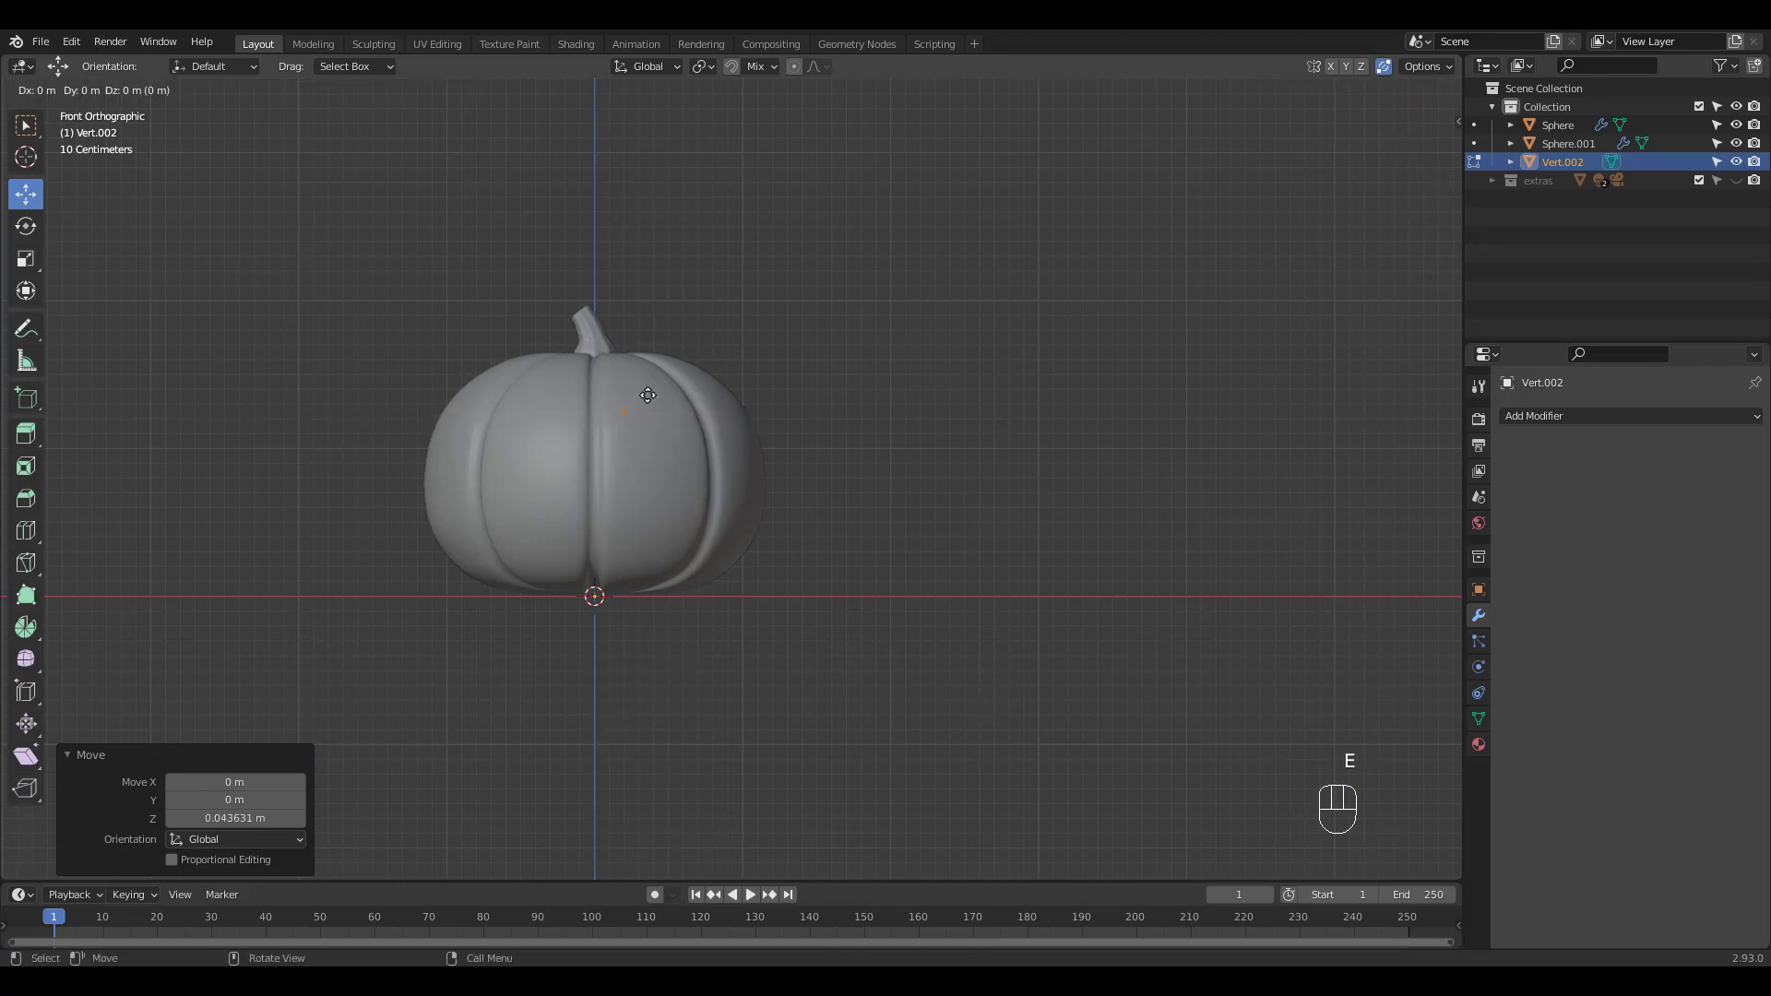
pyautogui.press('e')
pyautogui.click(668, 383)
pyautogui.press('e')
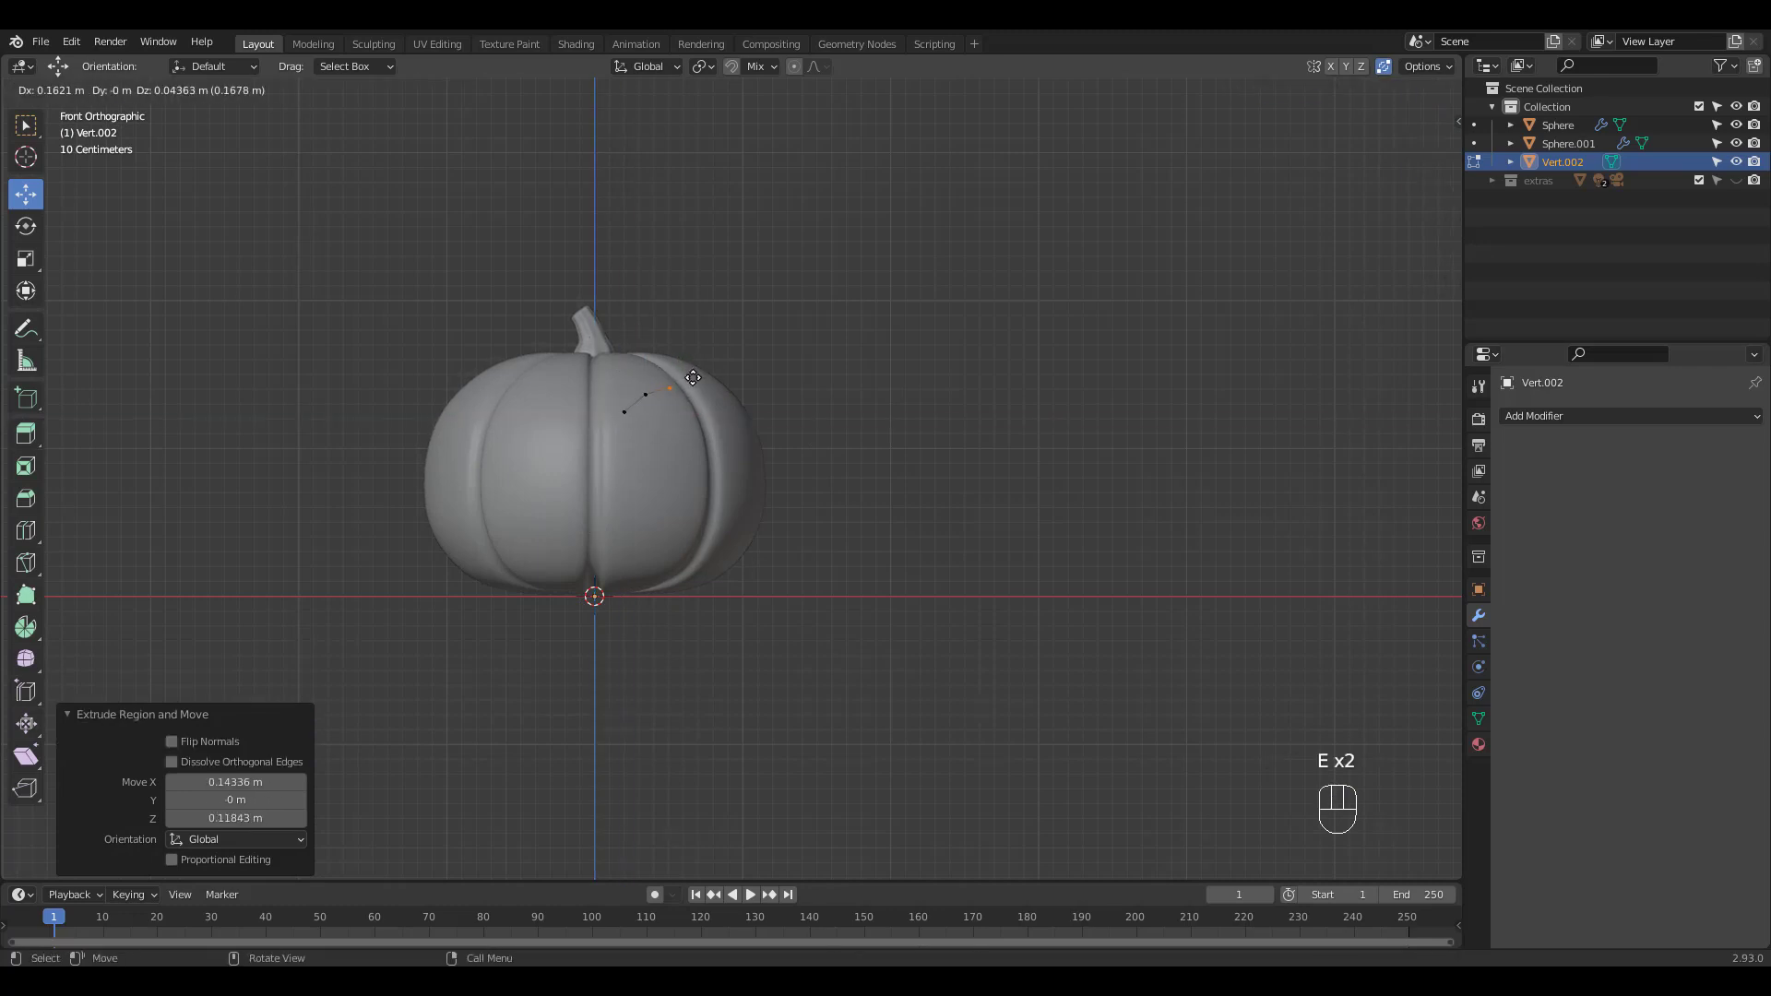
pyautogui.click(694, 375)
pyautogui.press('e')
pyautogui.click(753, 377)
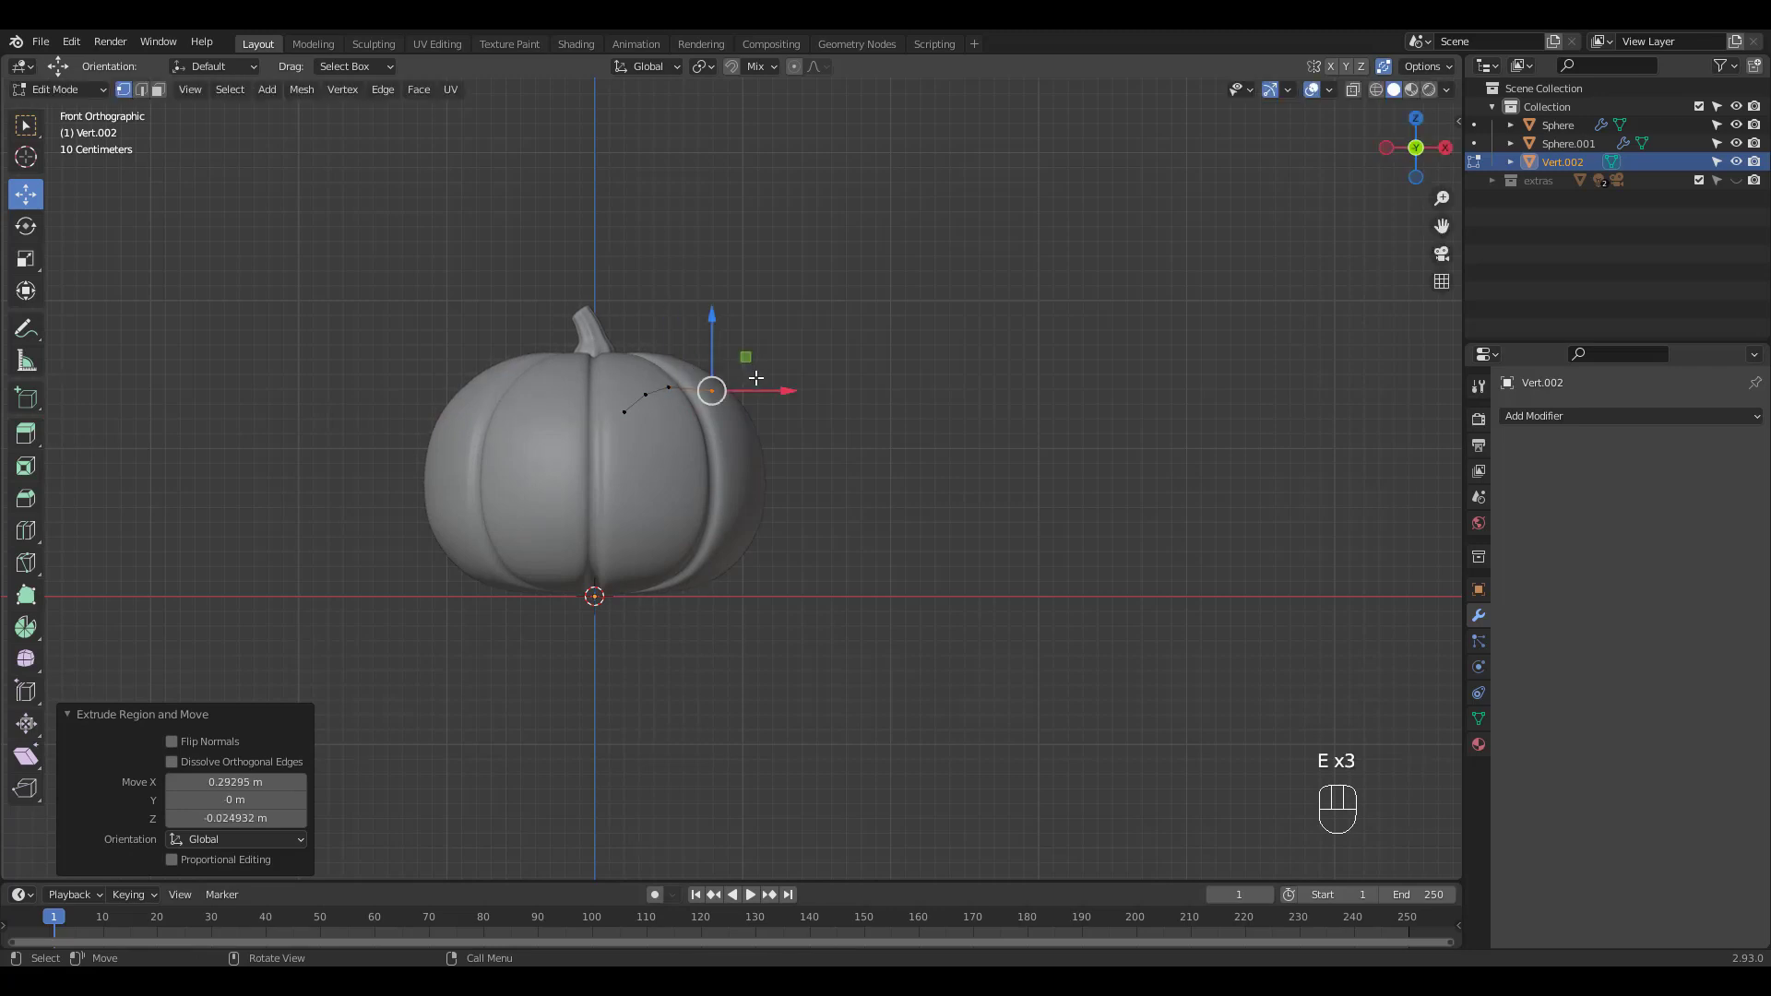
# Step: Extrude two vertices back along the eye's lower edge, close the outline into a six-point loop, and select all of it
pyautogui.press('e')
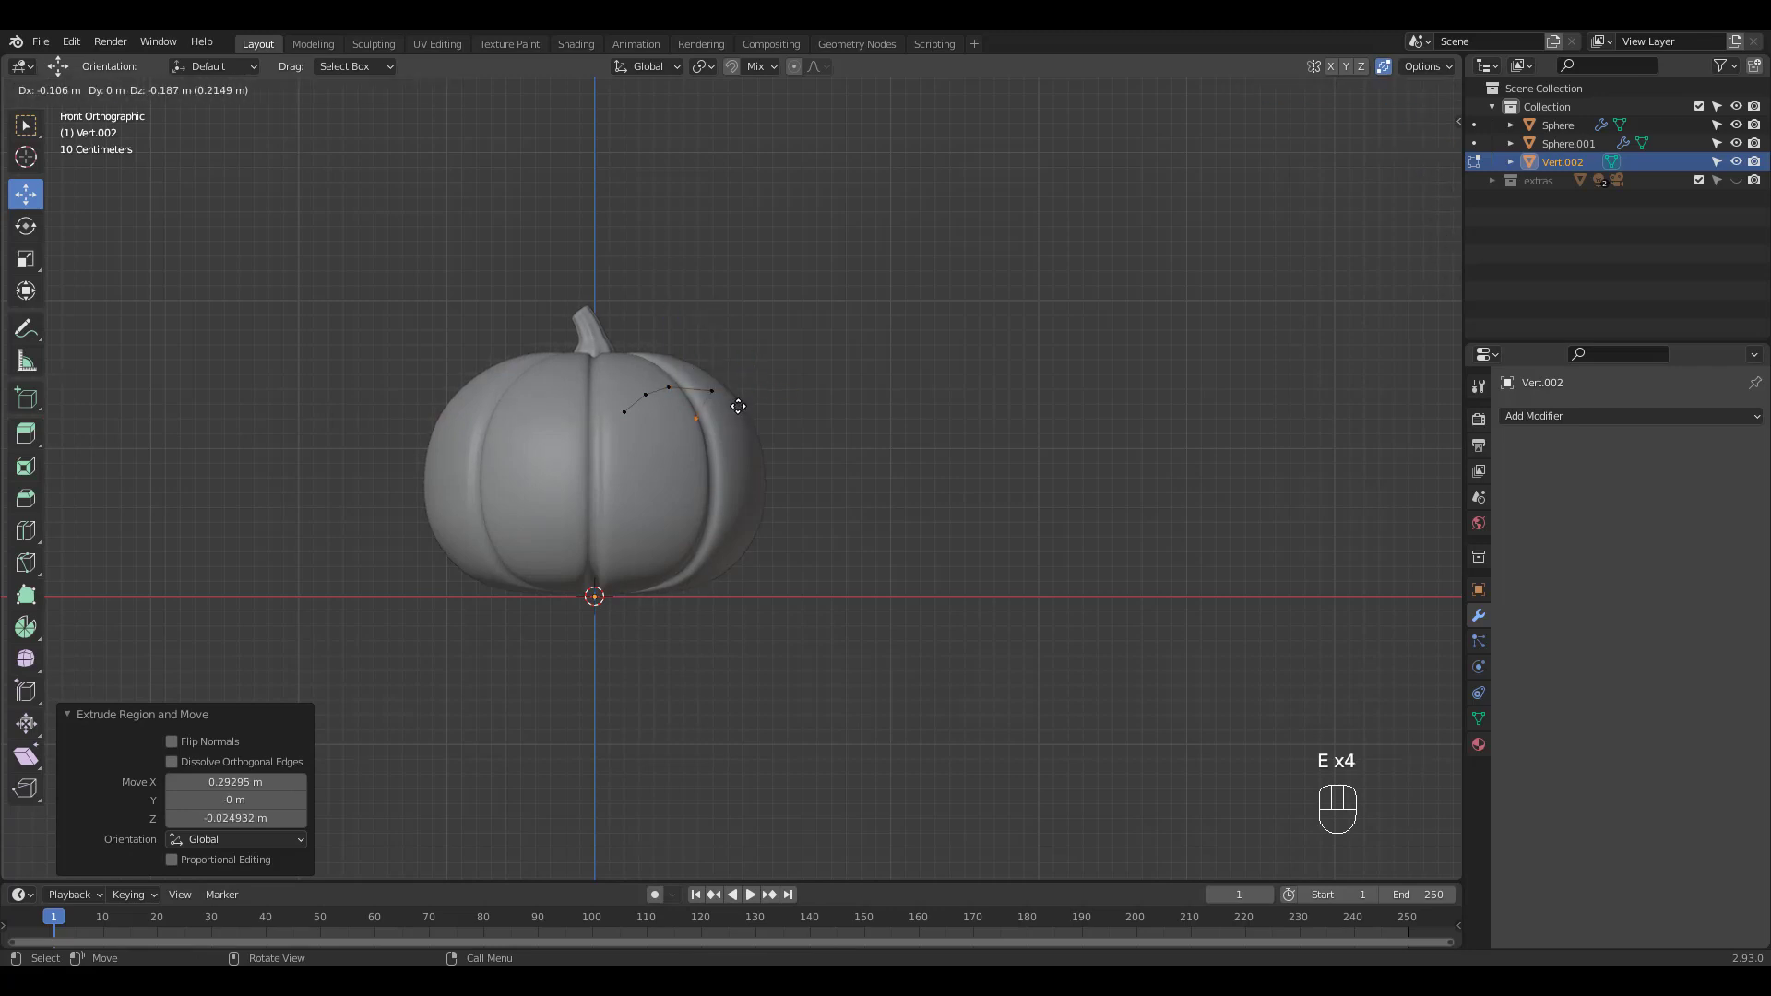
pyautogui.click(694, 415)
pyautogui.press('e')
pyautogui.rightClick(710, 416)
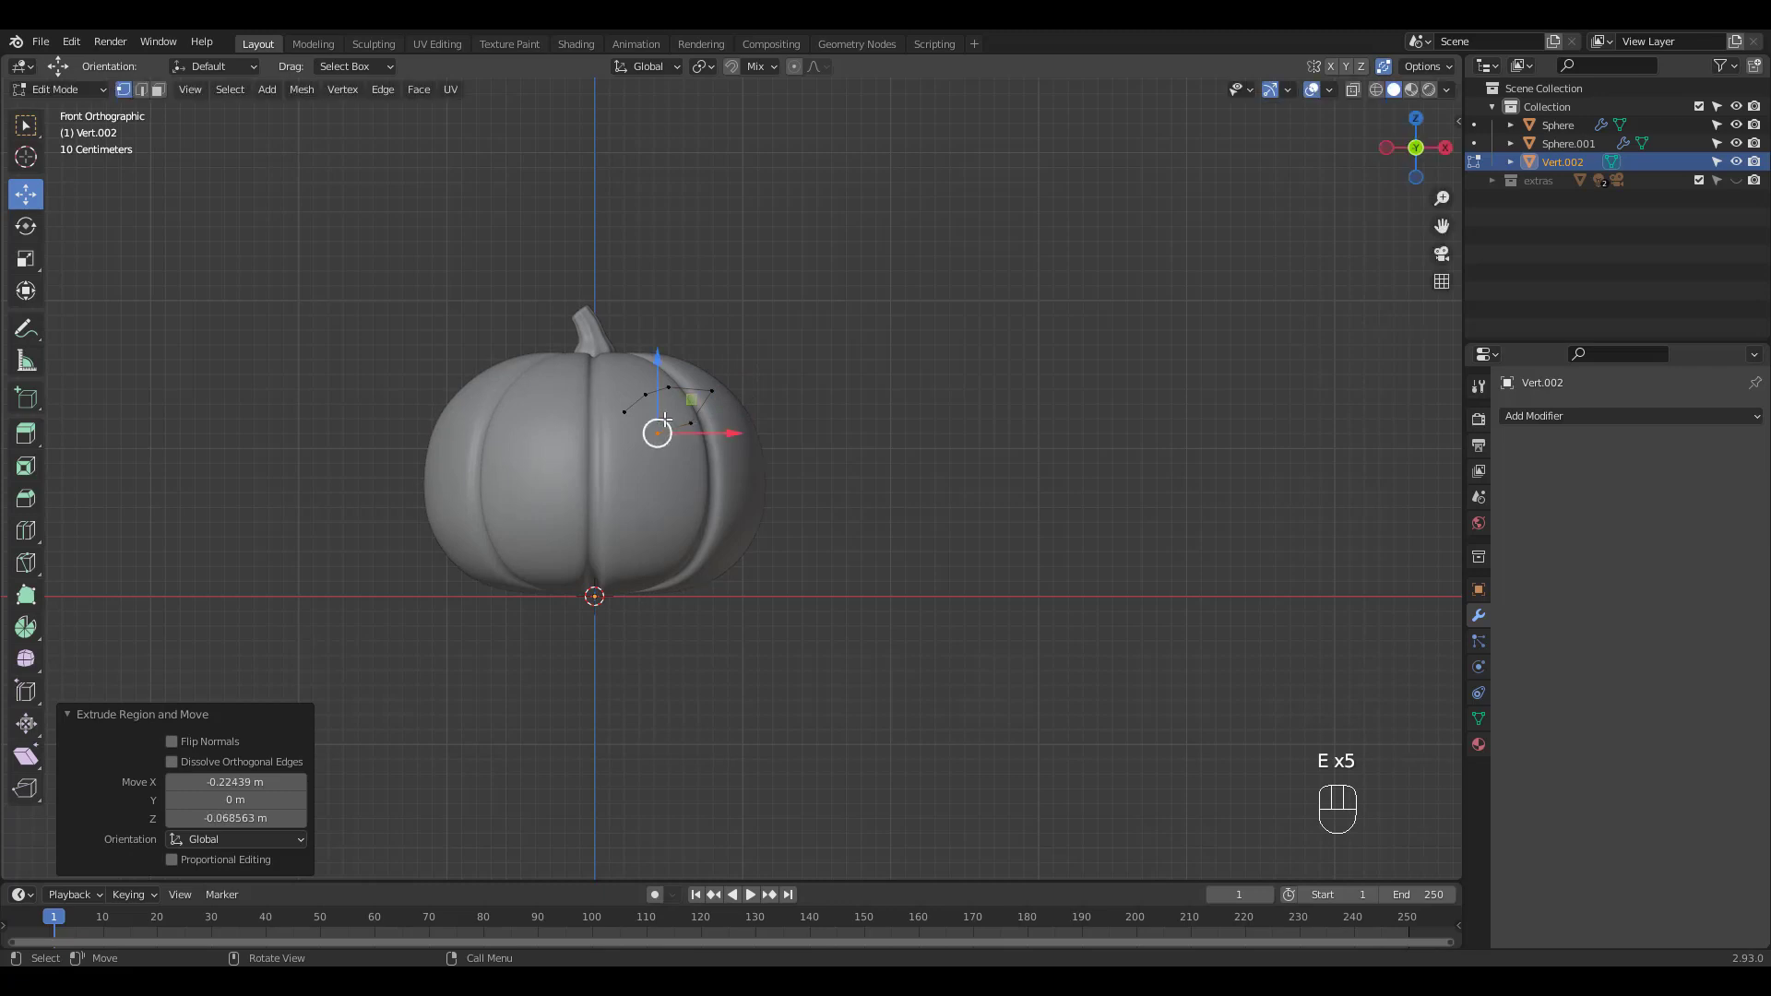
pyautogui.press('a')
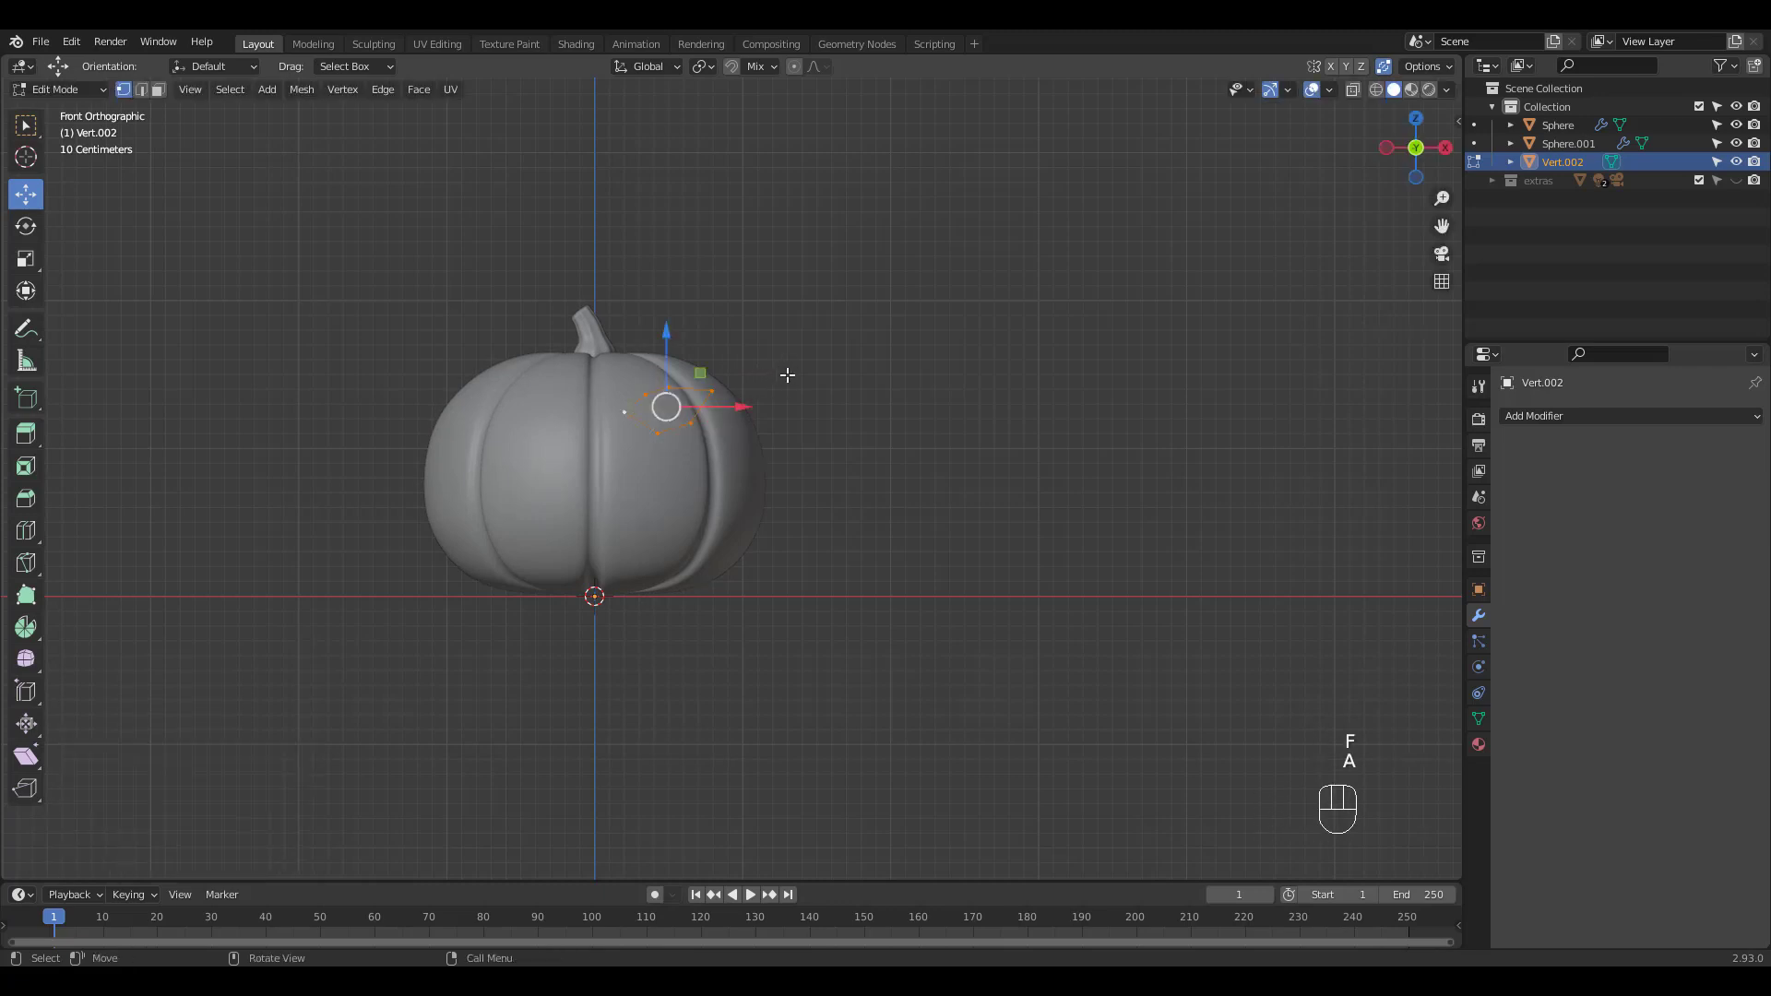
# Step: Mirror the eye outline across the X axis with AutoMirror, using positive orientation and clipping
pyautogui.press('n')
pyautogui.click(1392, 479)
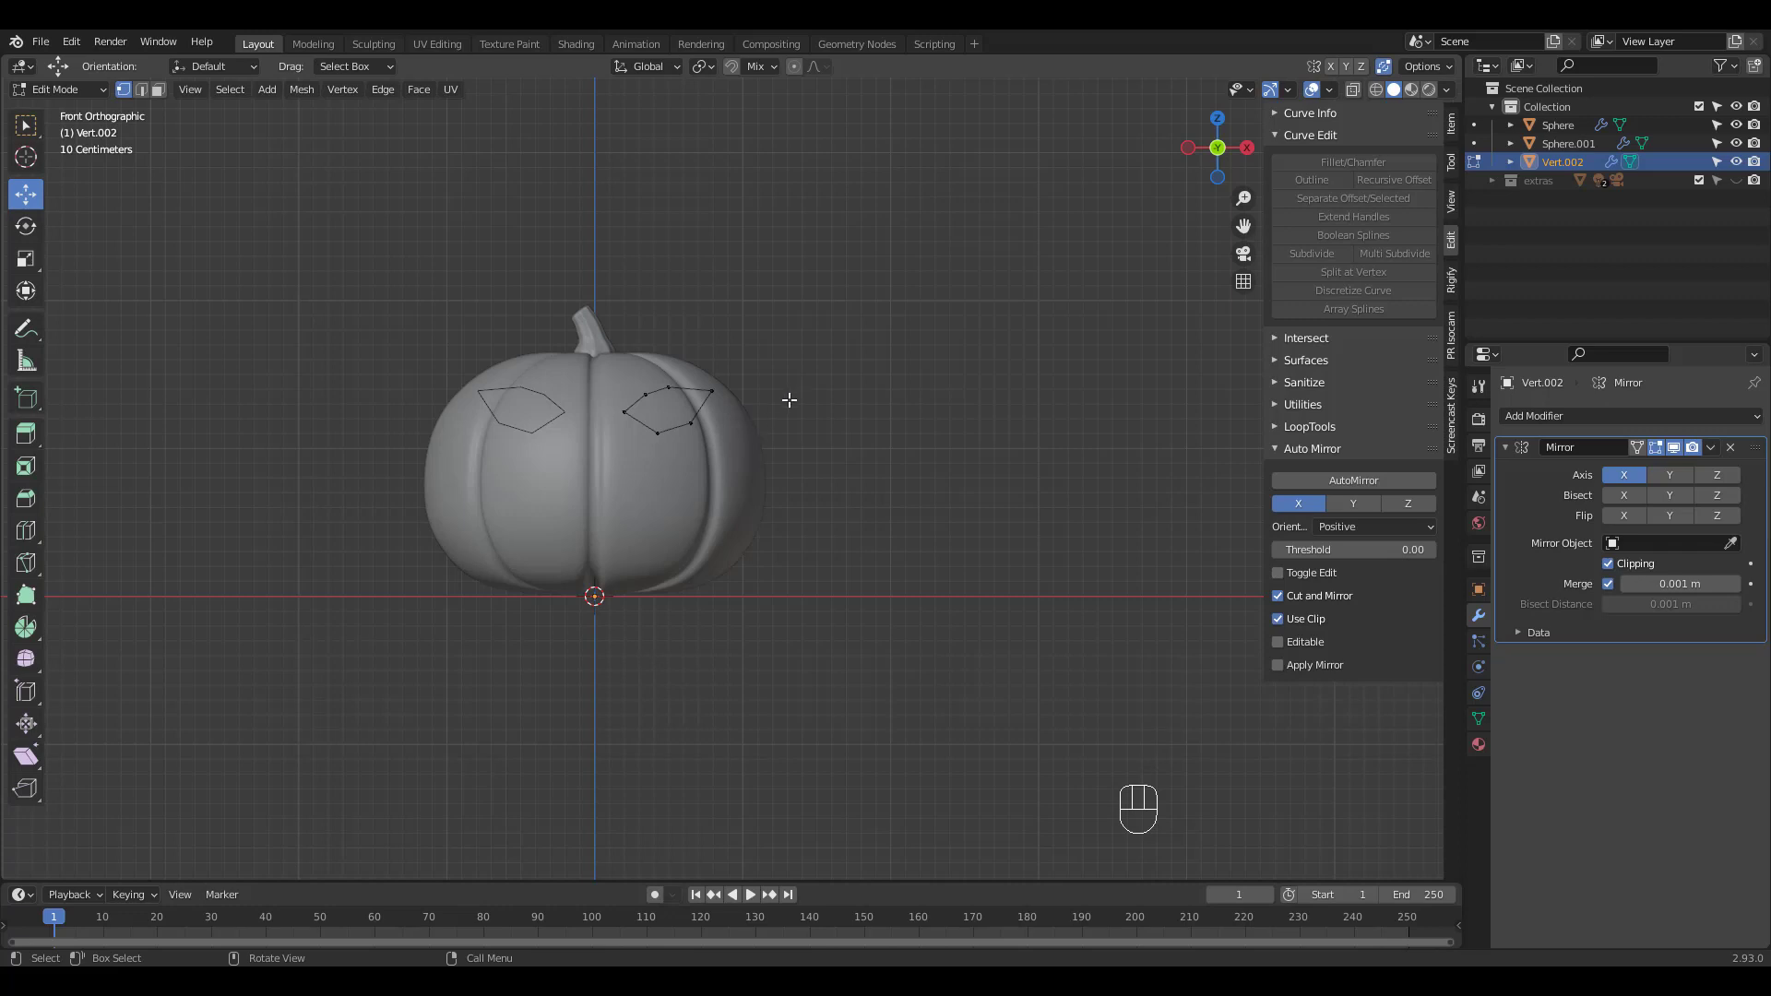
pyautogui.press('m')
pyautogui.press('n')
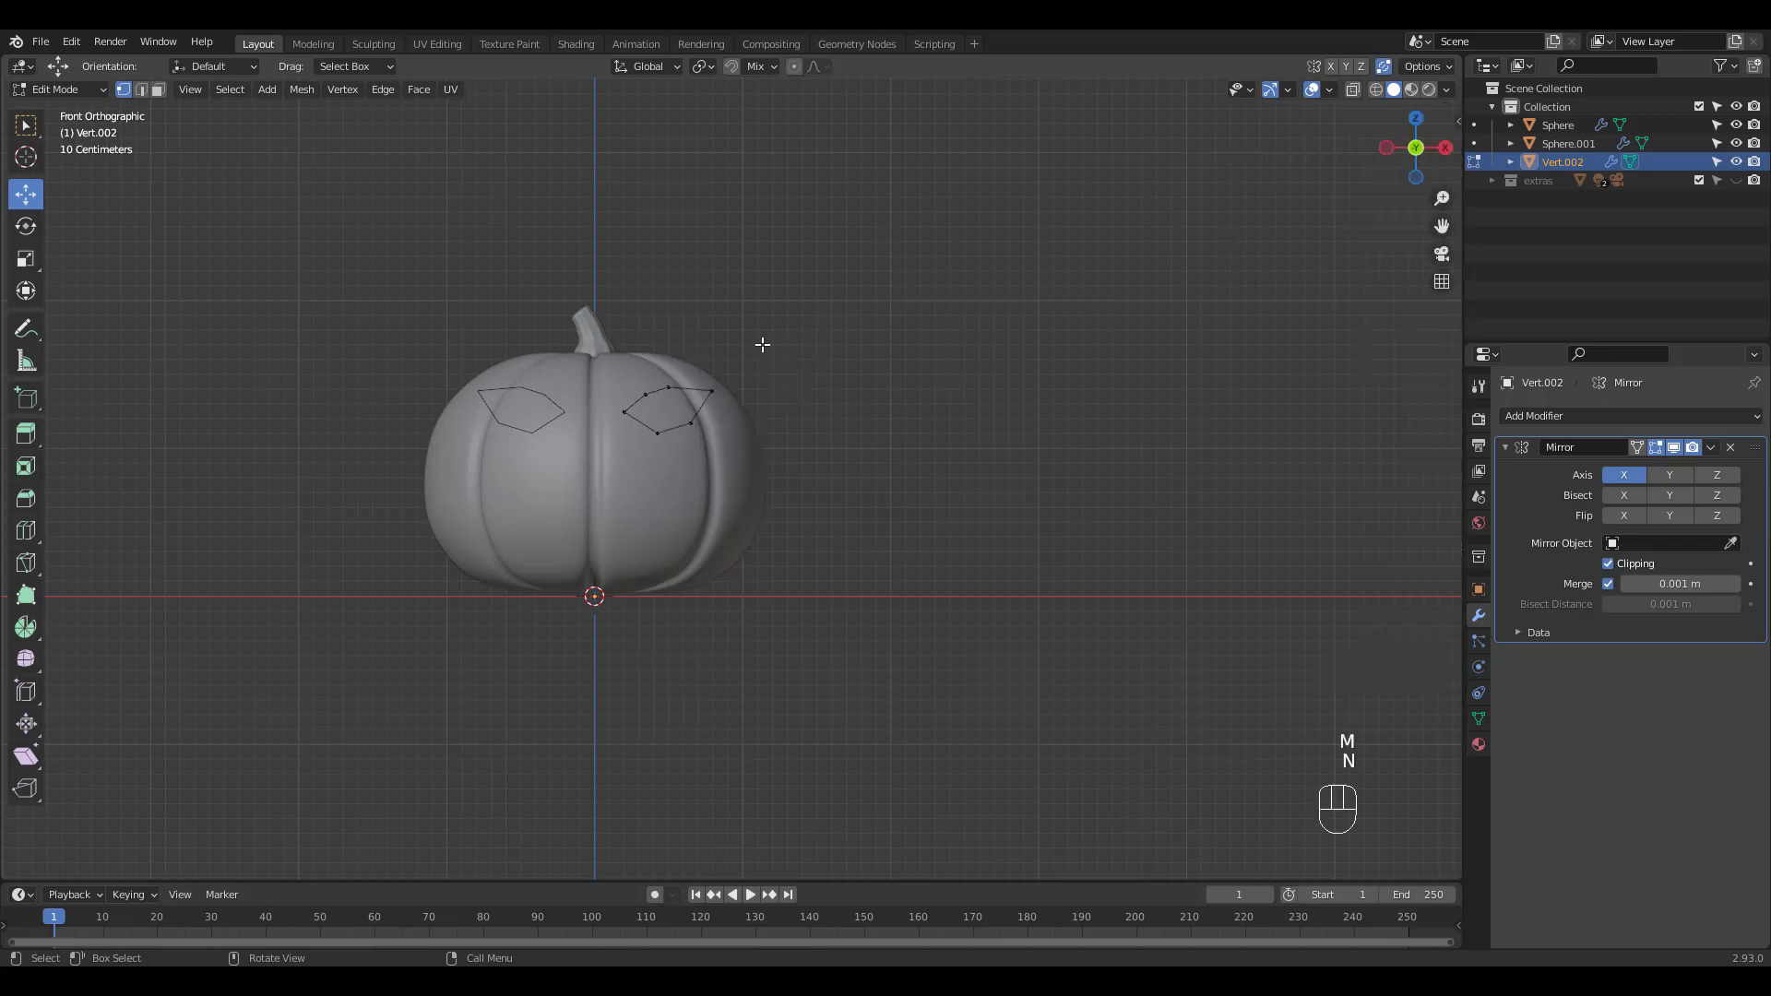
# Step: Refine the eye's shape by nudging individual vertices of its upper and lower edges, then deselect everything
pyautogui.moveTo(764, 344)
pyautogui.keyDown('ctrl'); pyautogui.mouseDown(button='middle')
pyautogui.moveTo(724, 336)
pyautogui.moveTo(779, 363)
pyautogui.mouseUp(button='middle'); pyautogui.keyUp('ctrl')
pyautogui.moveTo(675, 440)
pyautogui.mouseDown()
pyautogui.moveTo(667, 457)
pyautogui.moveTo(684, 416)
pyautogui.mouseUp()
pyautogui.click(691, 399)
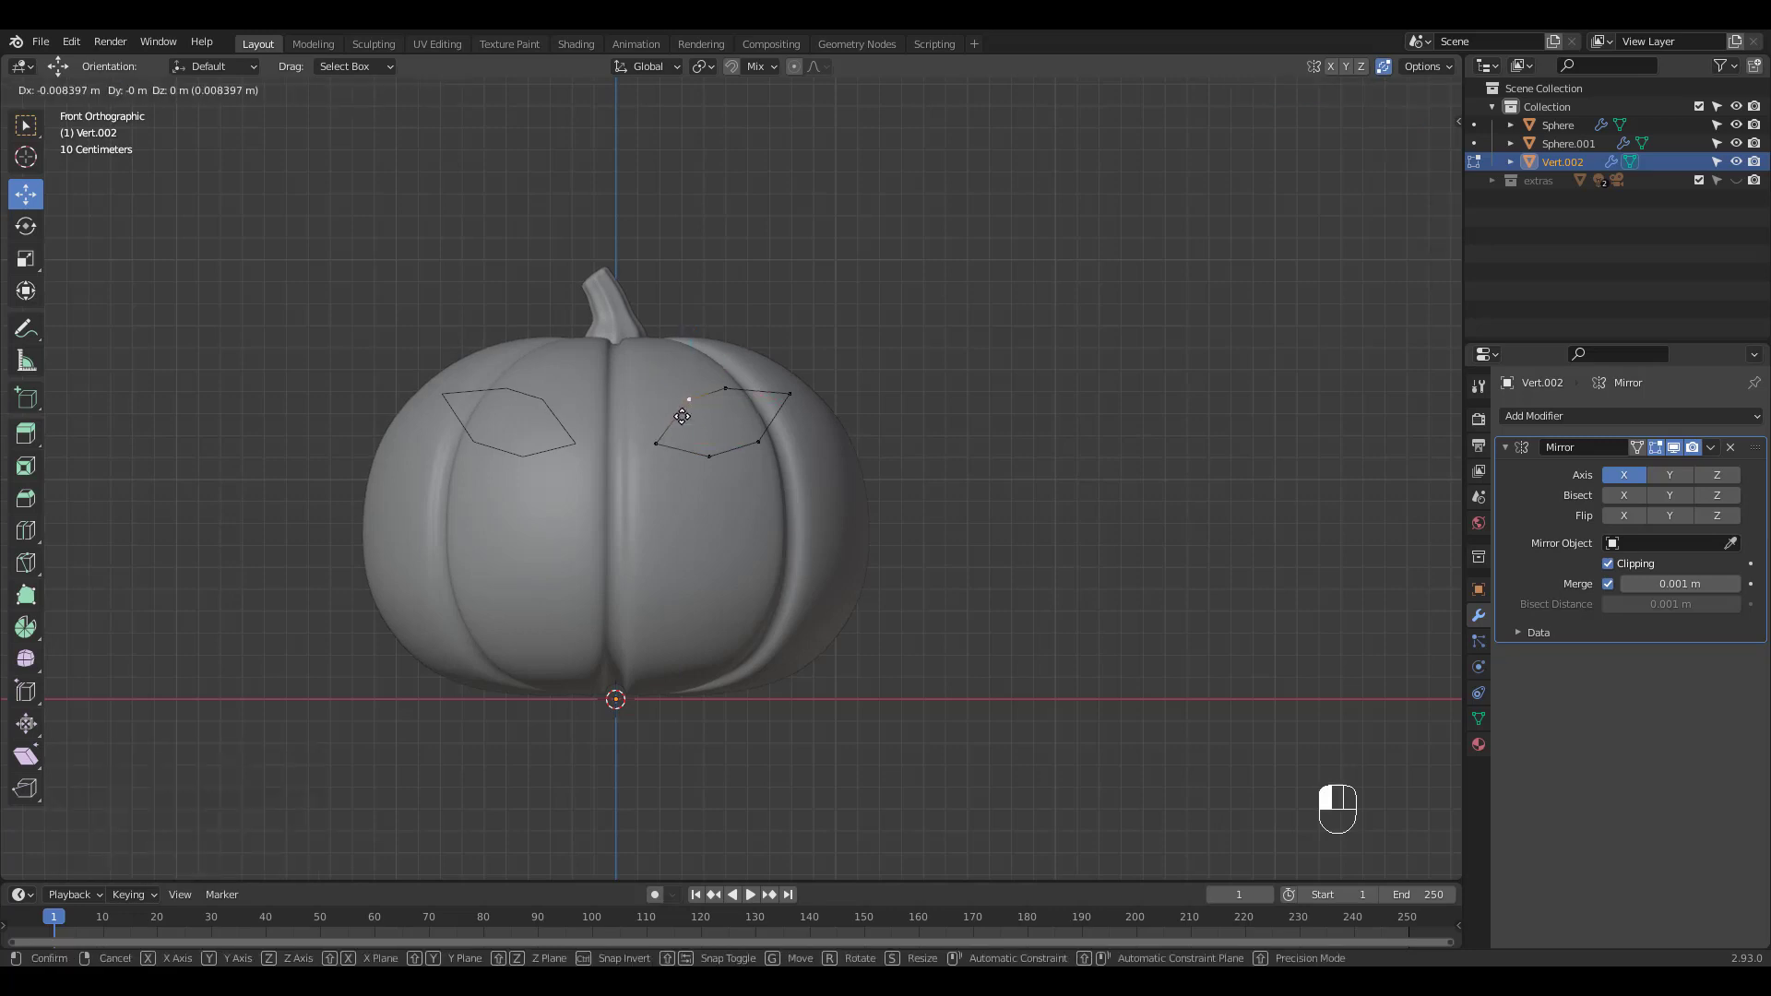
pyautogui.click(750, 386)
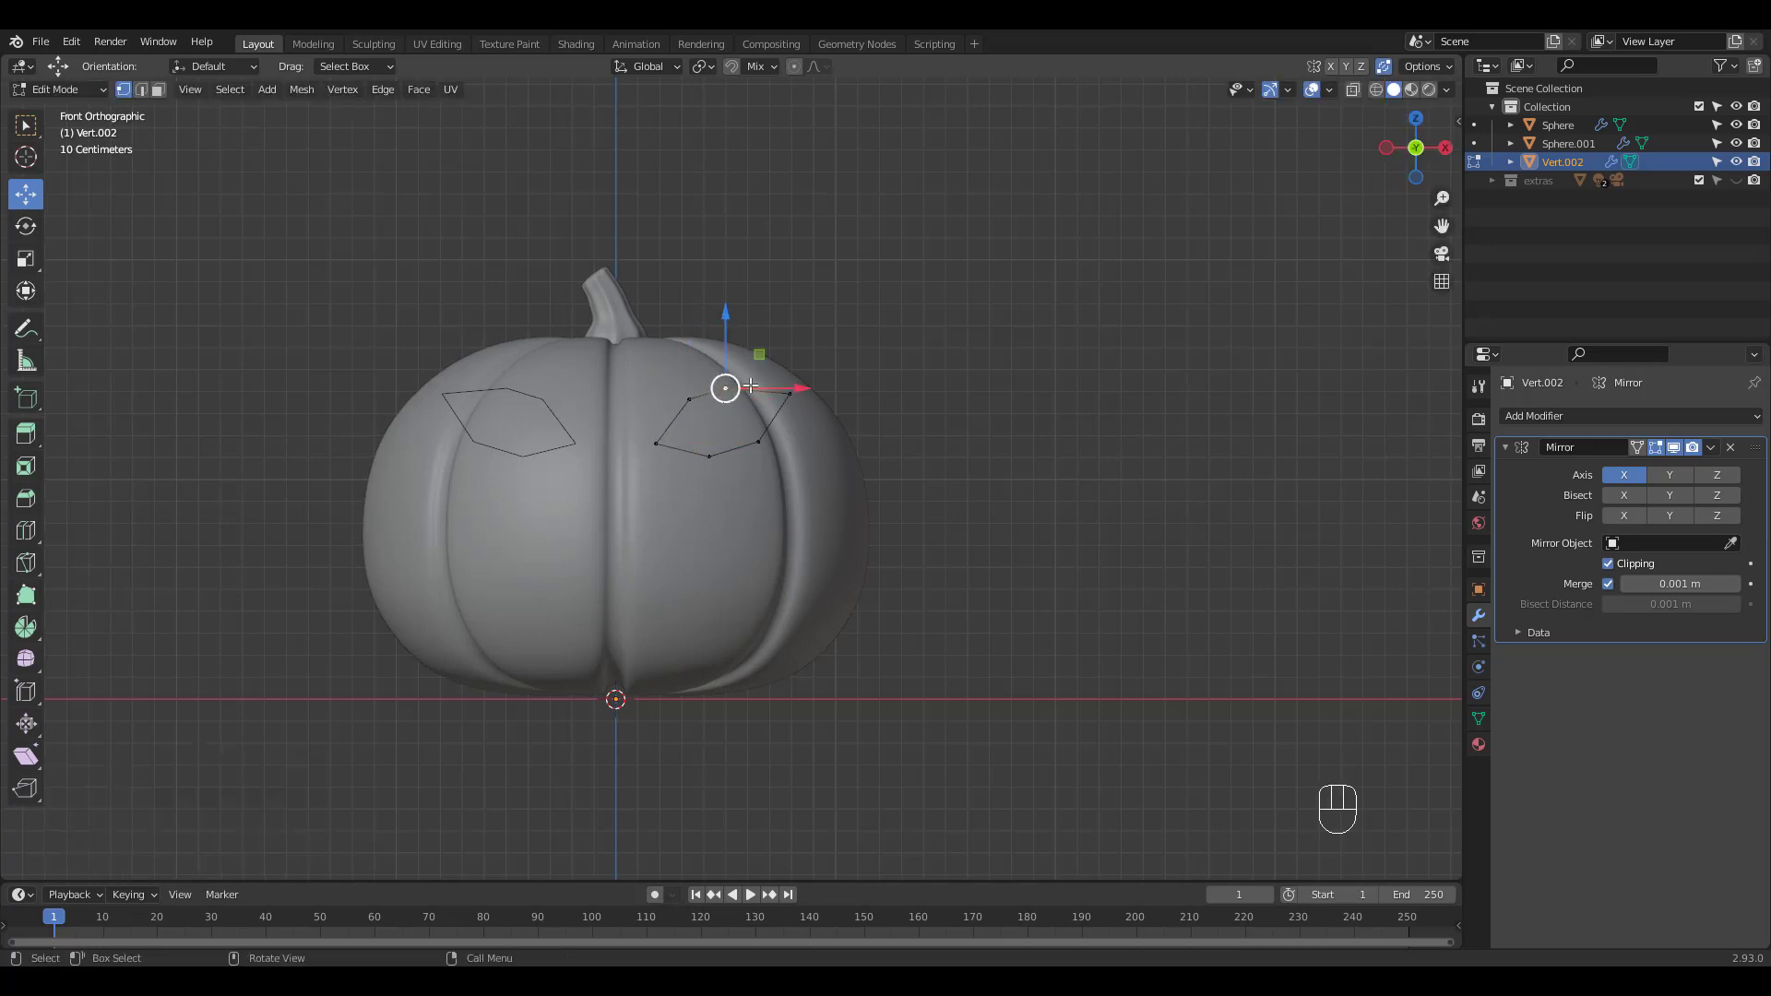
pyautogui.click(761, 440)
pyautogui.moveTo(760, 440); pyautogui.dragTo(725, 461)
pyautogui.click(718, 459)
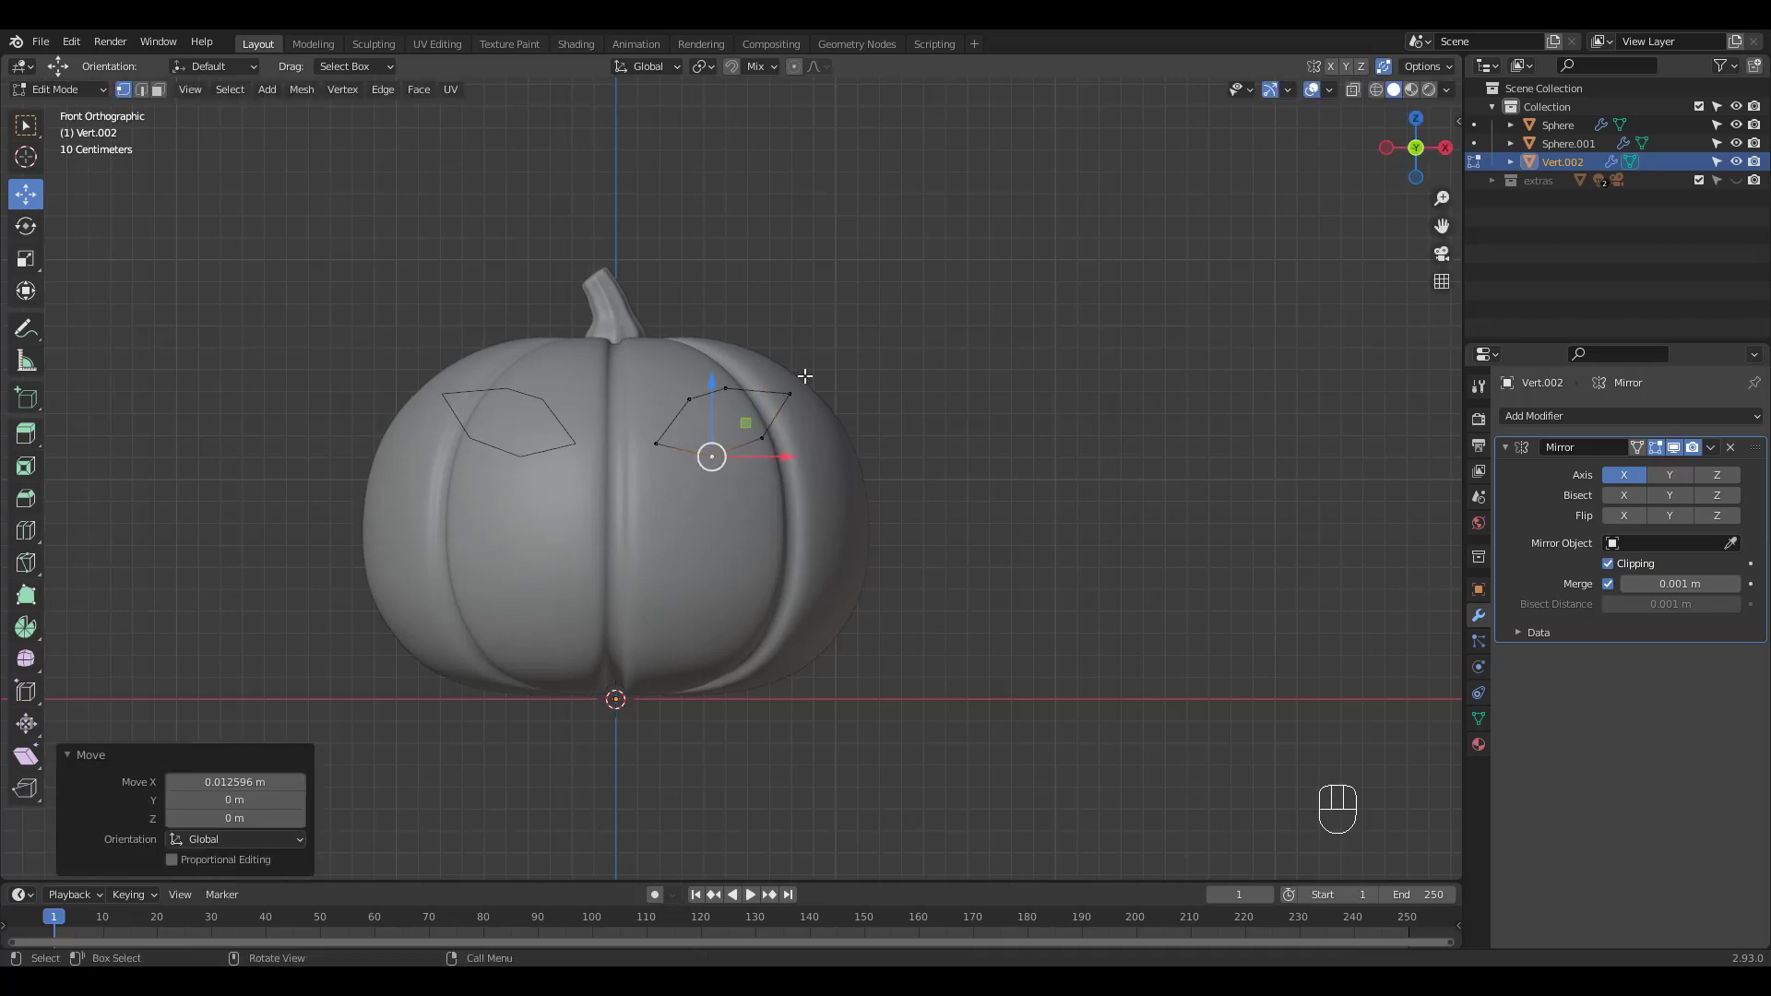
pyautogui.click(877, 334)
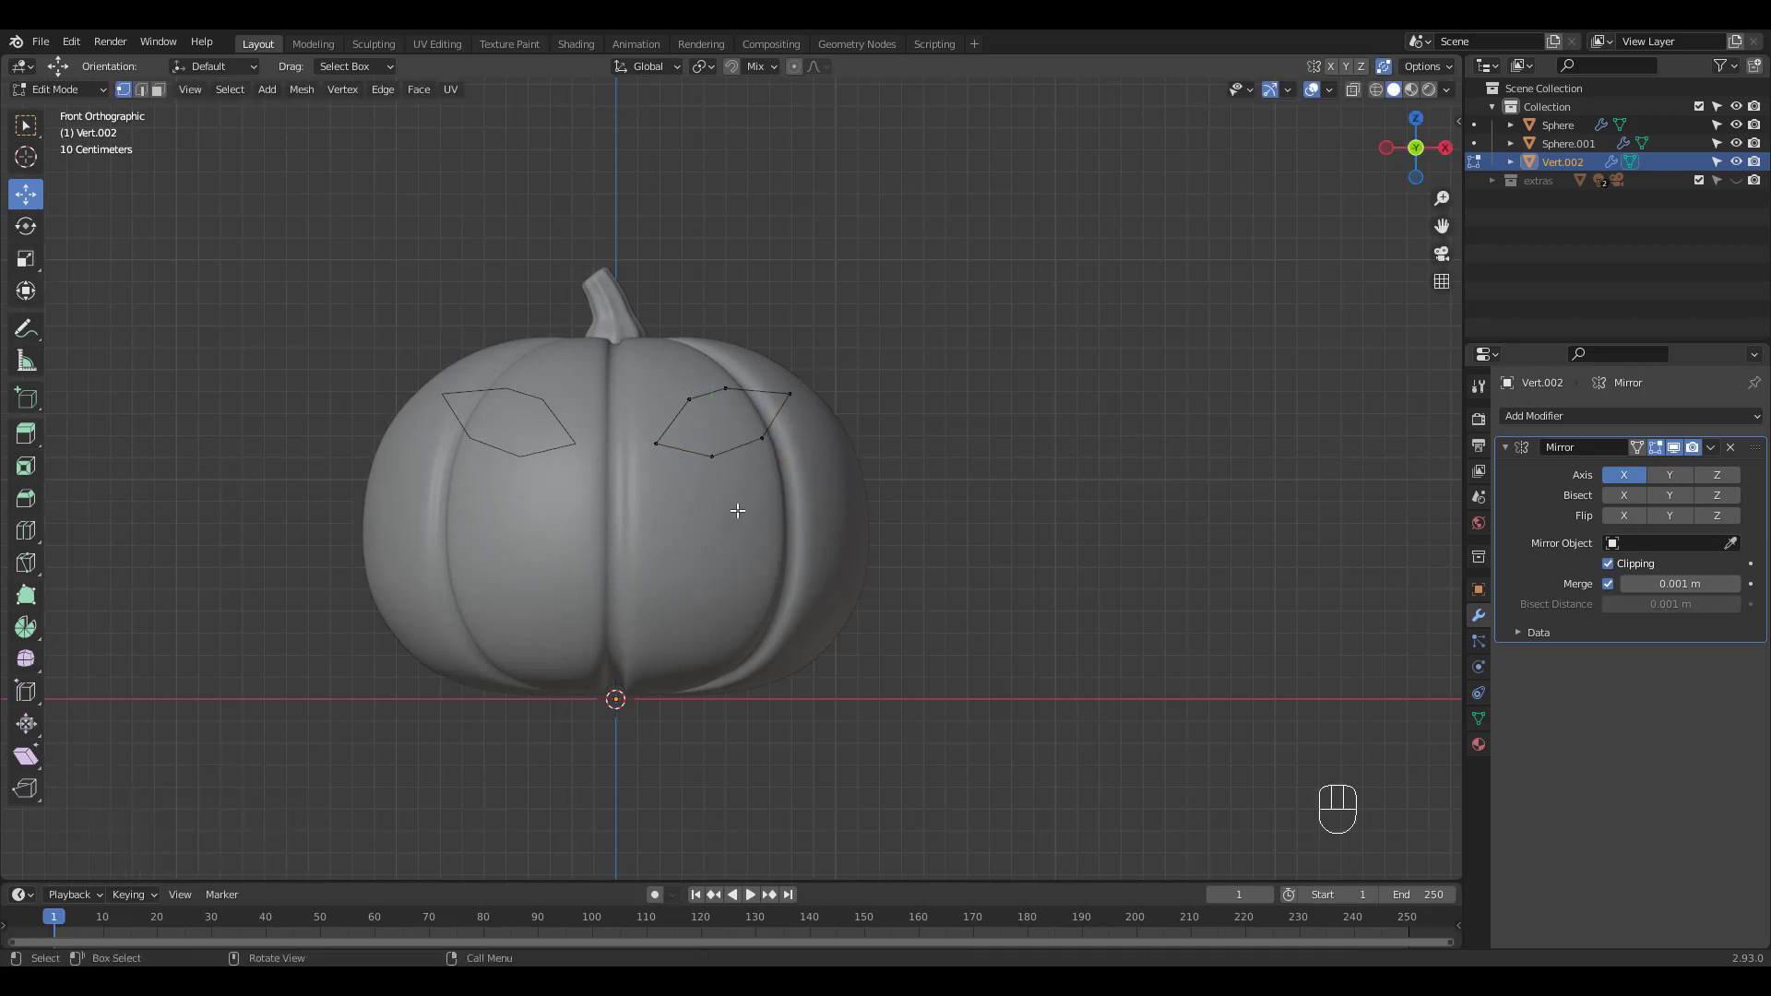
# Step: Duplicate a vertex below the eyes, extrude it to the center line as a triangular nose, and raise the tip about 0.11 m
pyautogui.hotkey('shift', 'd')
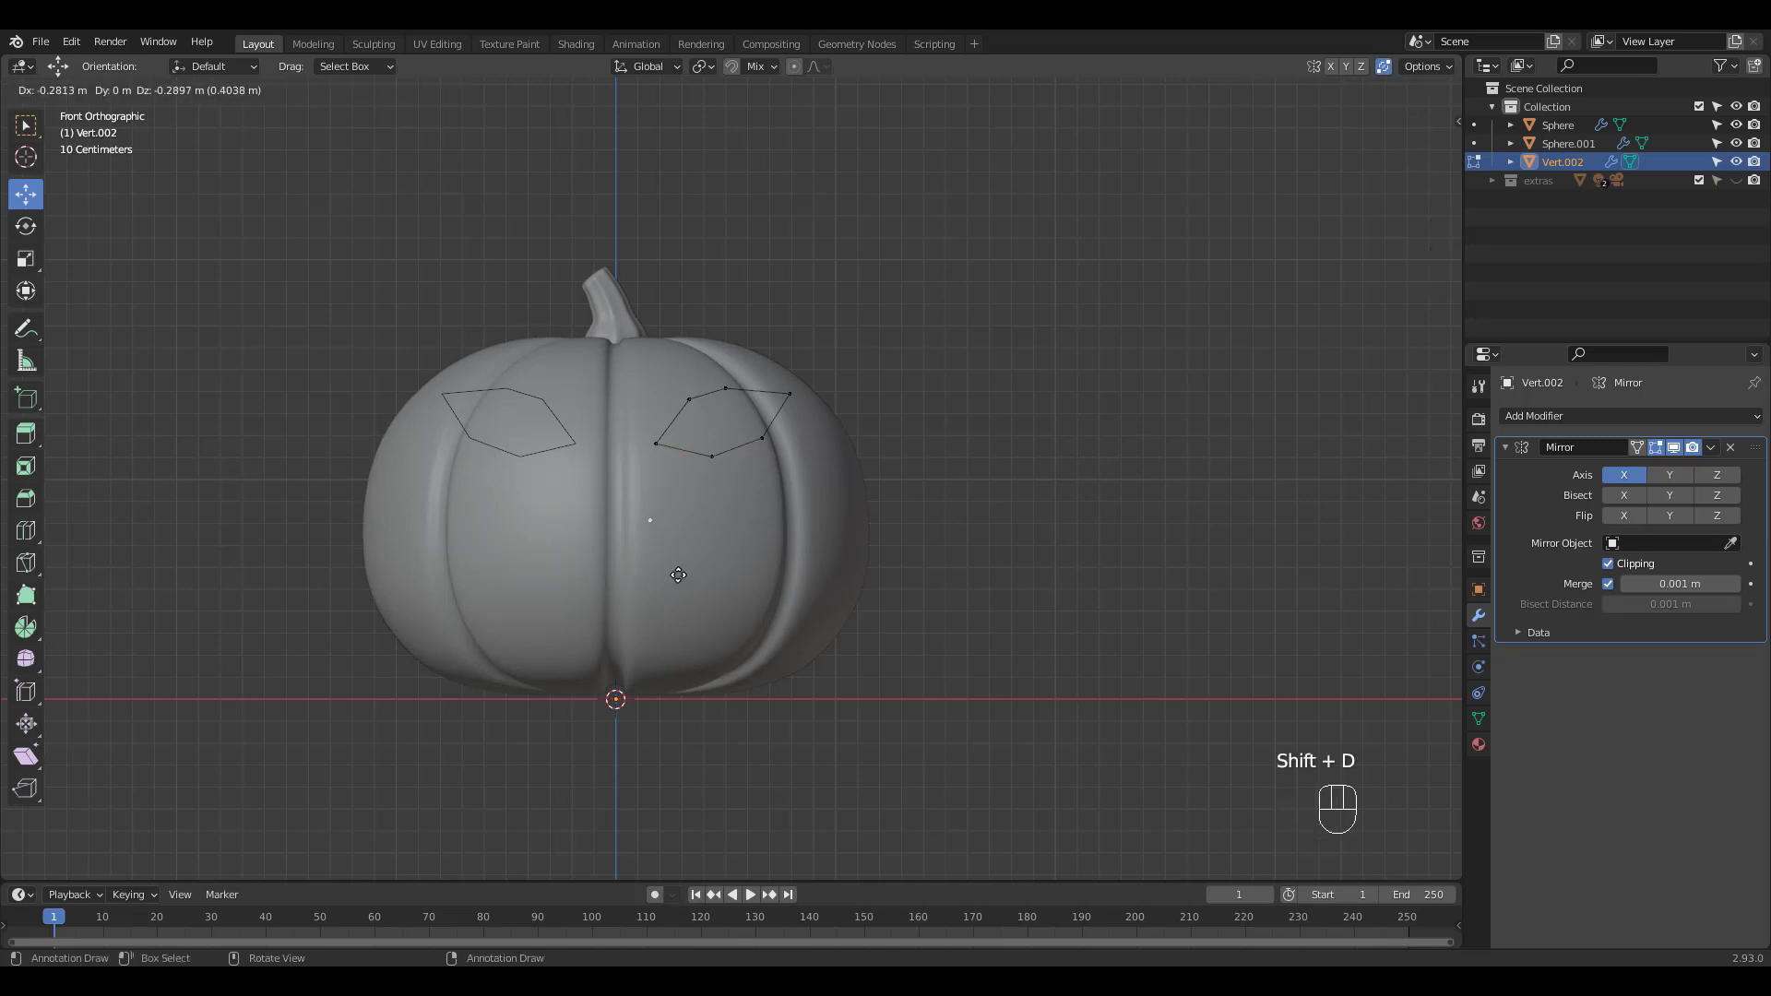
pyautogui.click(680, 566)
pyautogui.press('e')
pyautogui.click(646, 526)
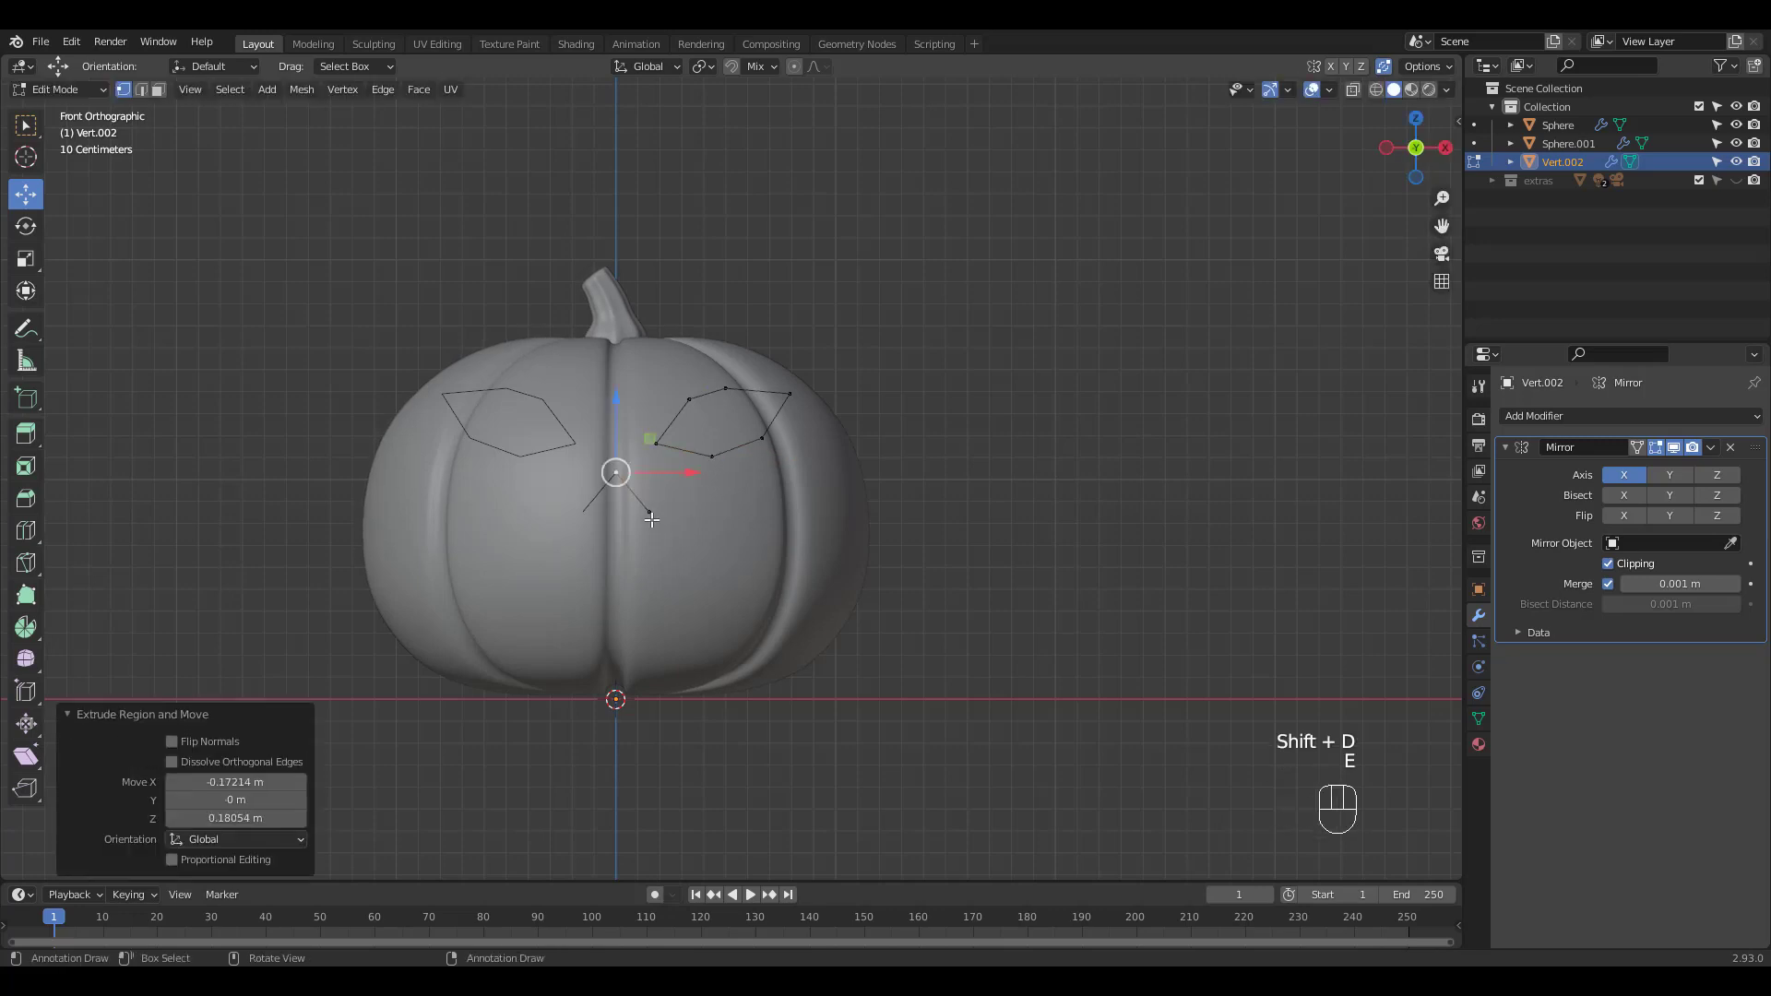
pyautogui.press('e')
pyautogui.click(607, 525)
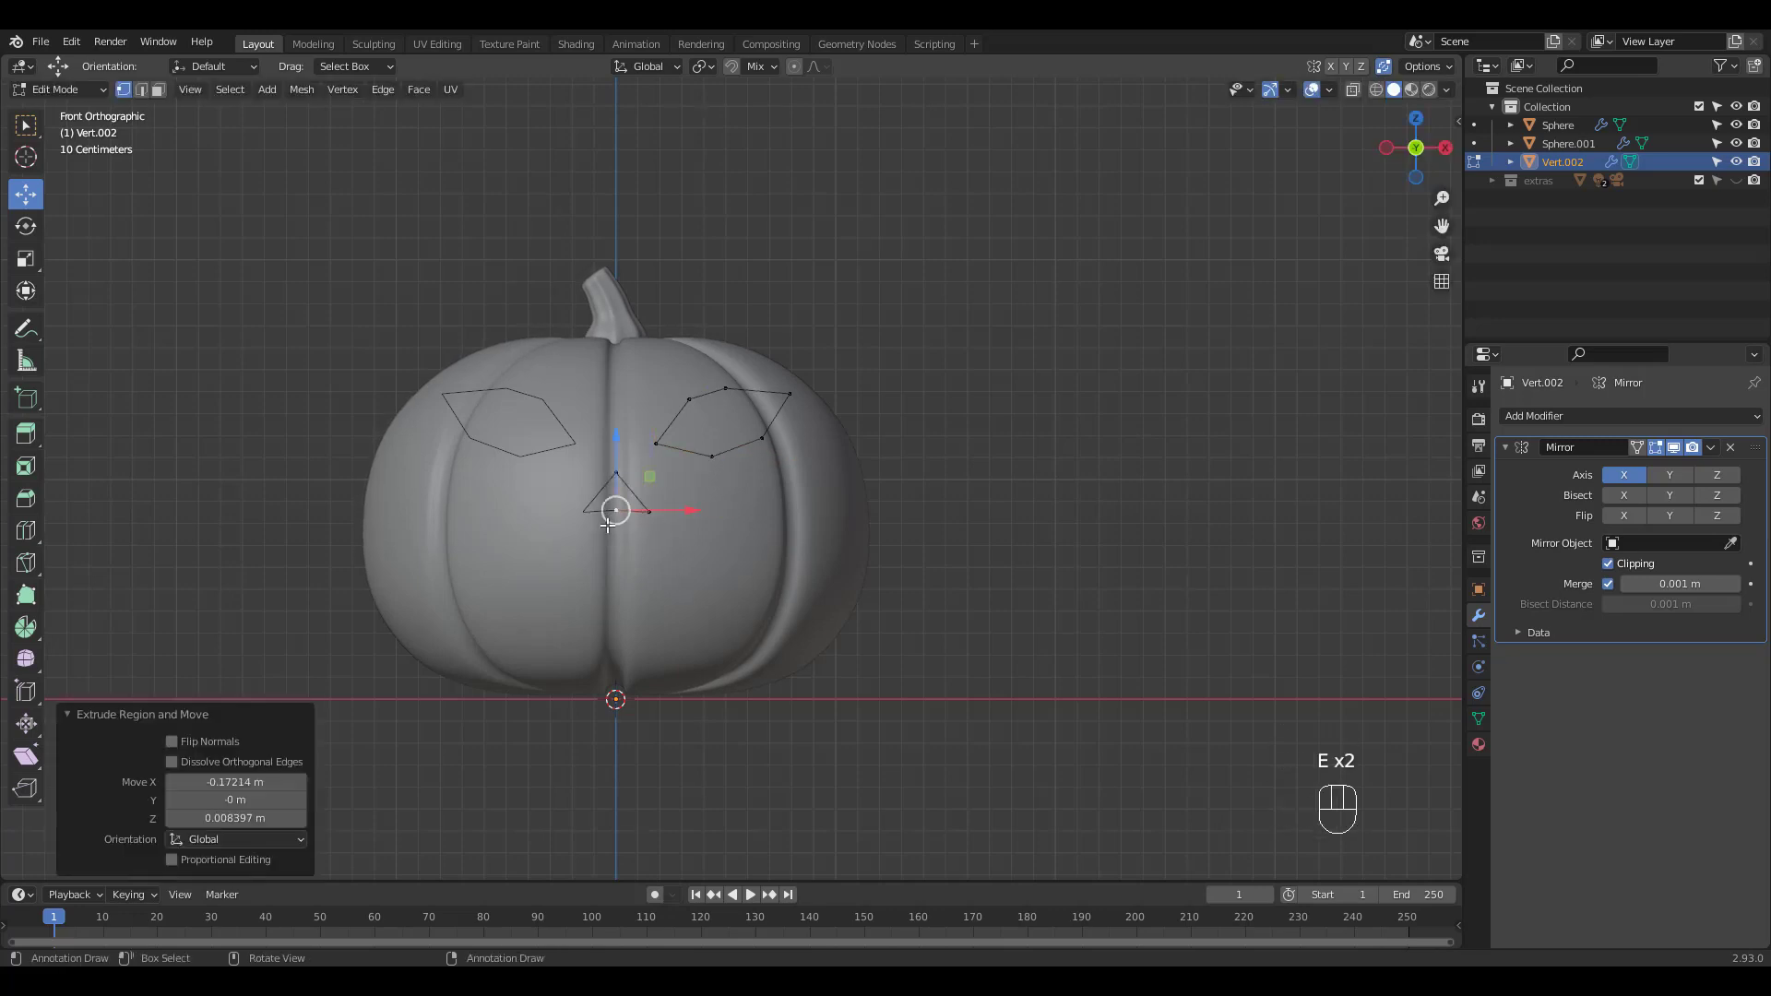
pyautogui.moveTo(616, 441); pyautogui.dragTo(615, 404)
pyautogui.click(617, 473)
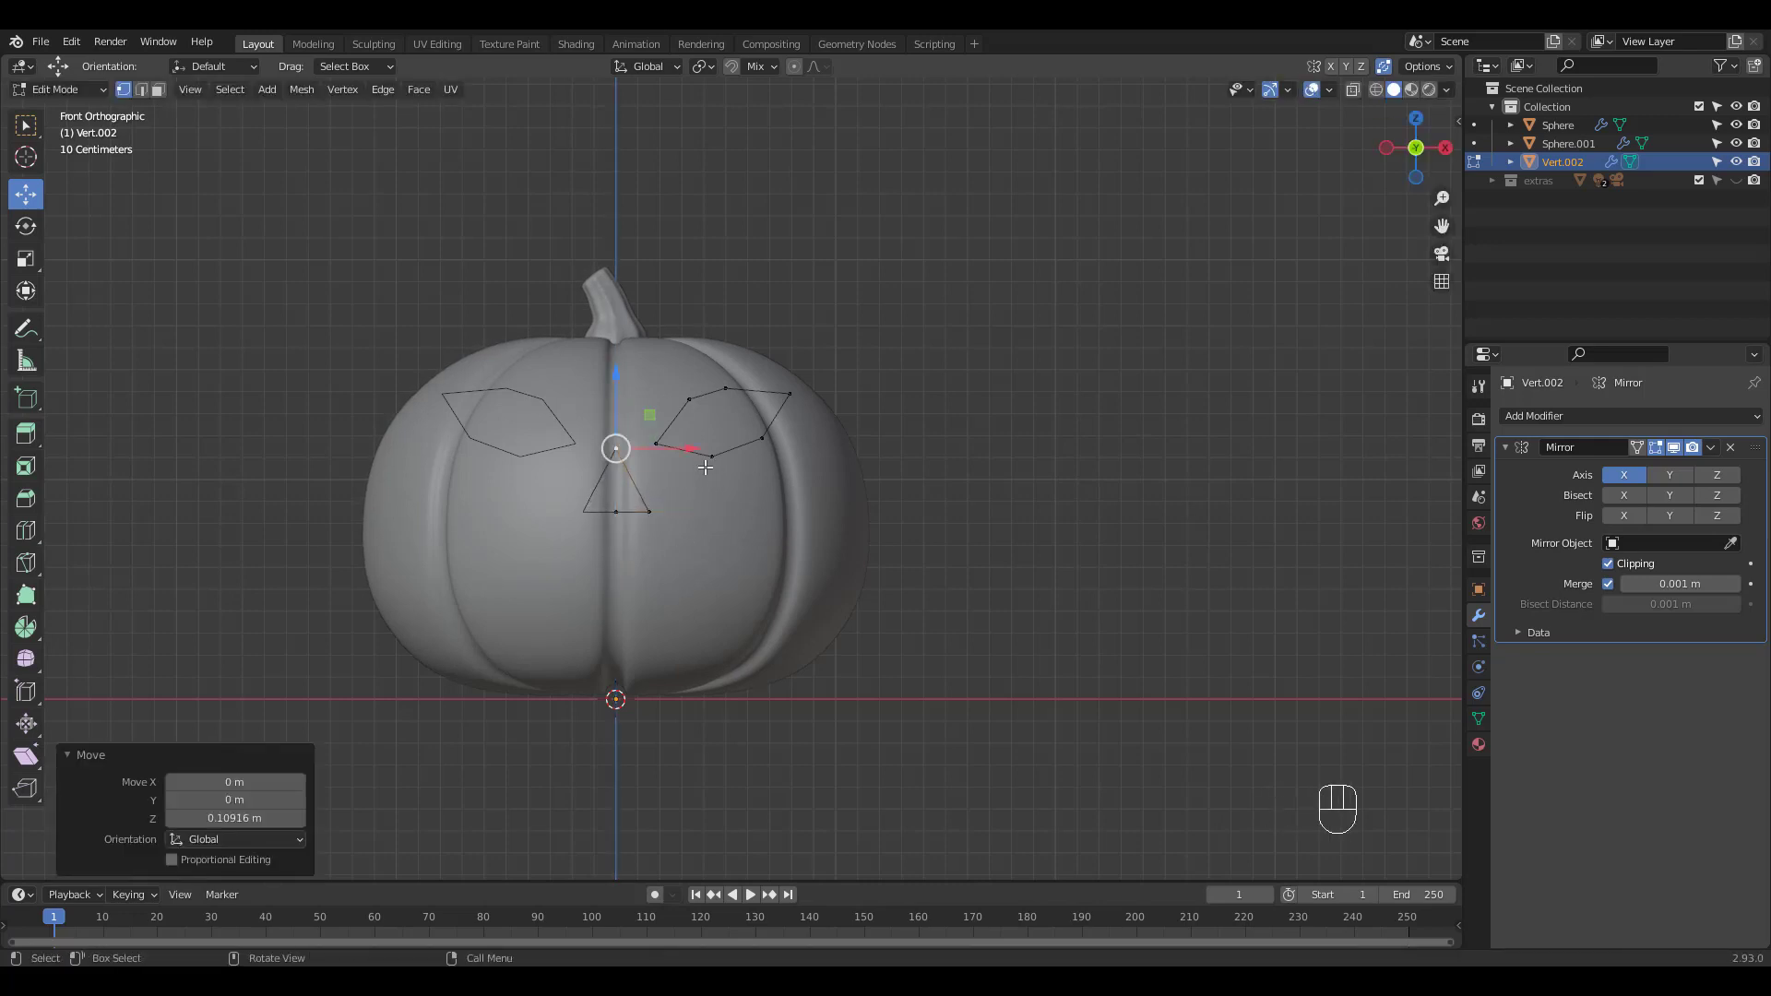
# Step: Start the mouth by duplicating a vertex below the nose, extruding it to the center line, and raising the outer point about 0.05 m
pyautogui.hotkey('shift', 'd')
pyautogui.click(698, 616)
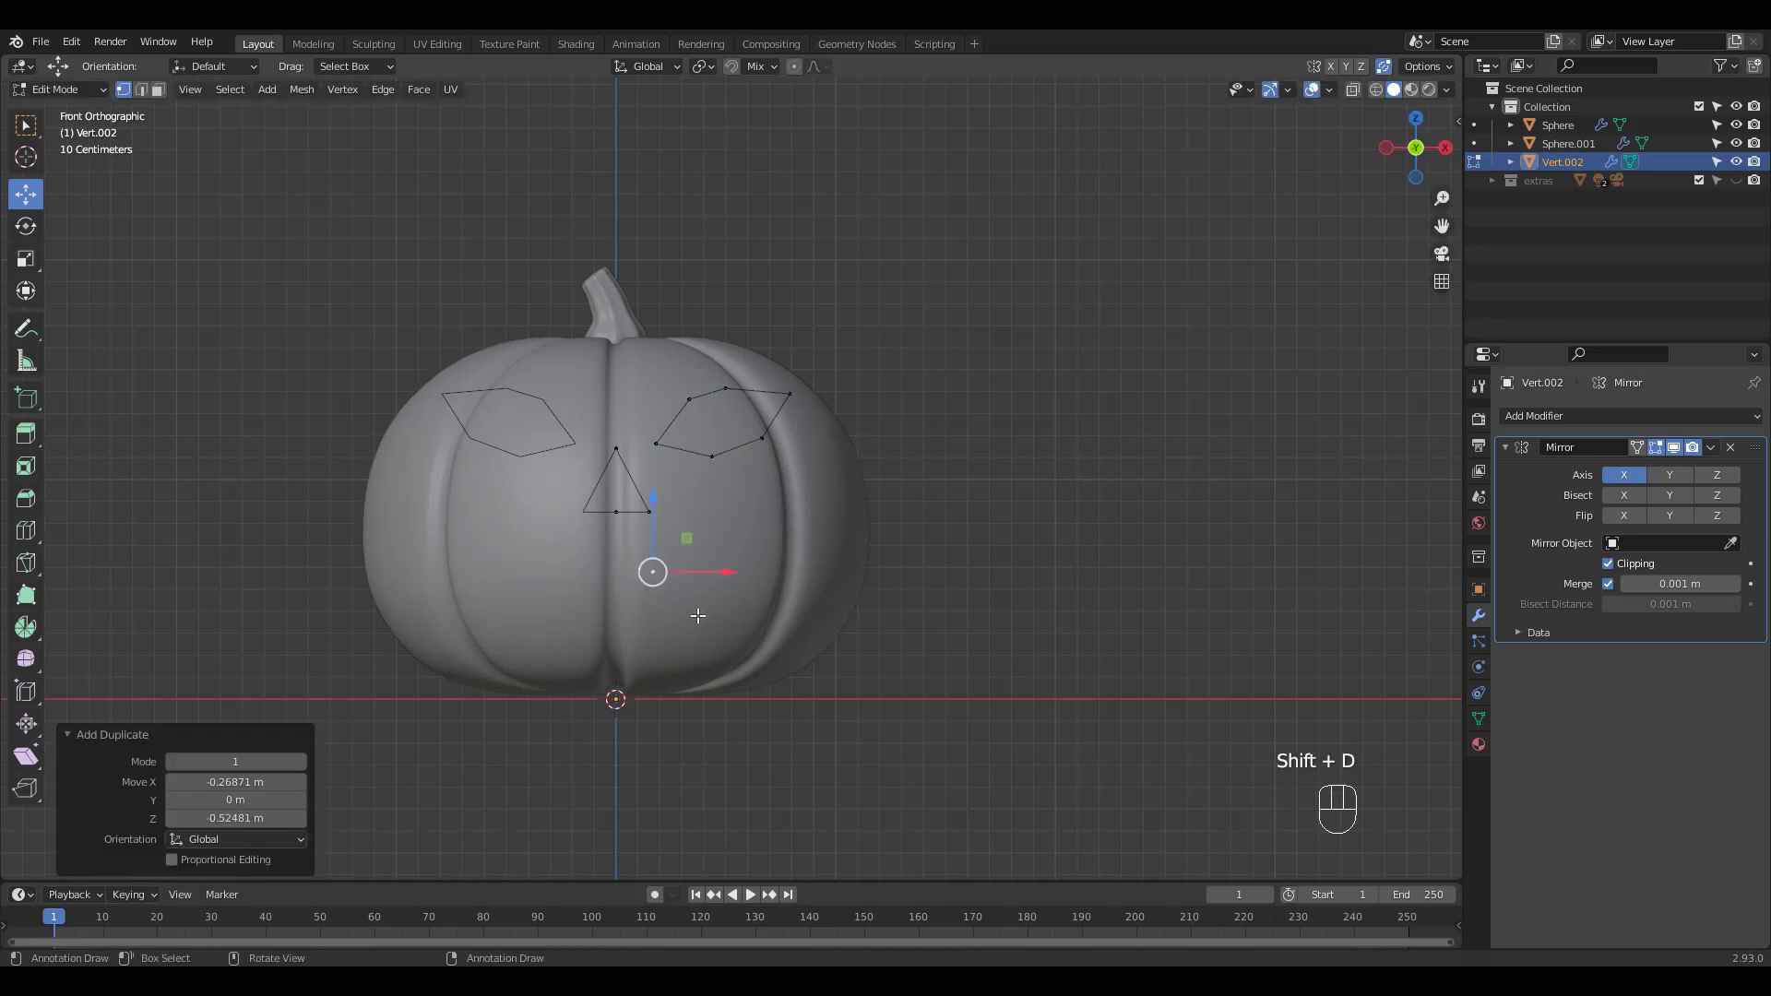
pyautogui.press('e')
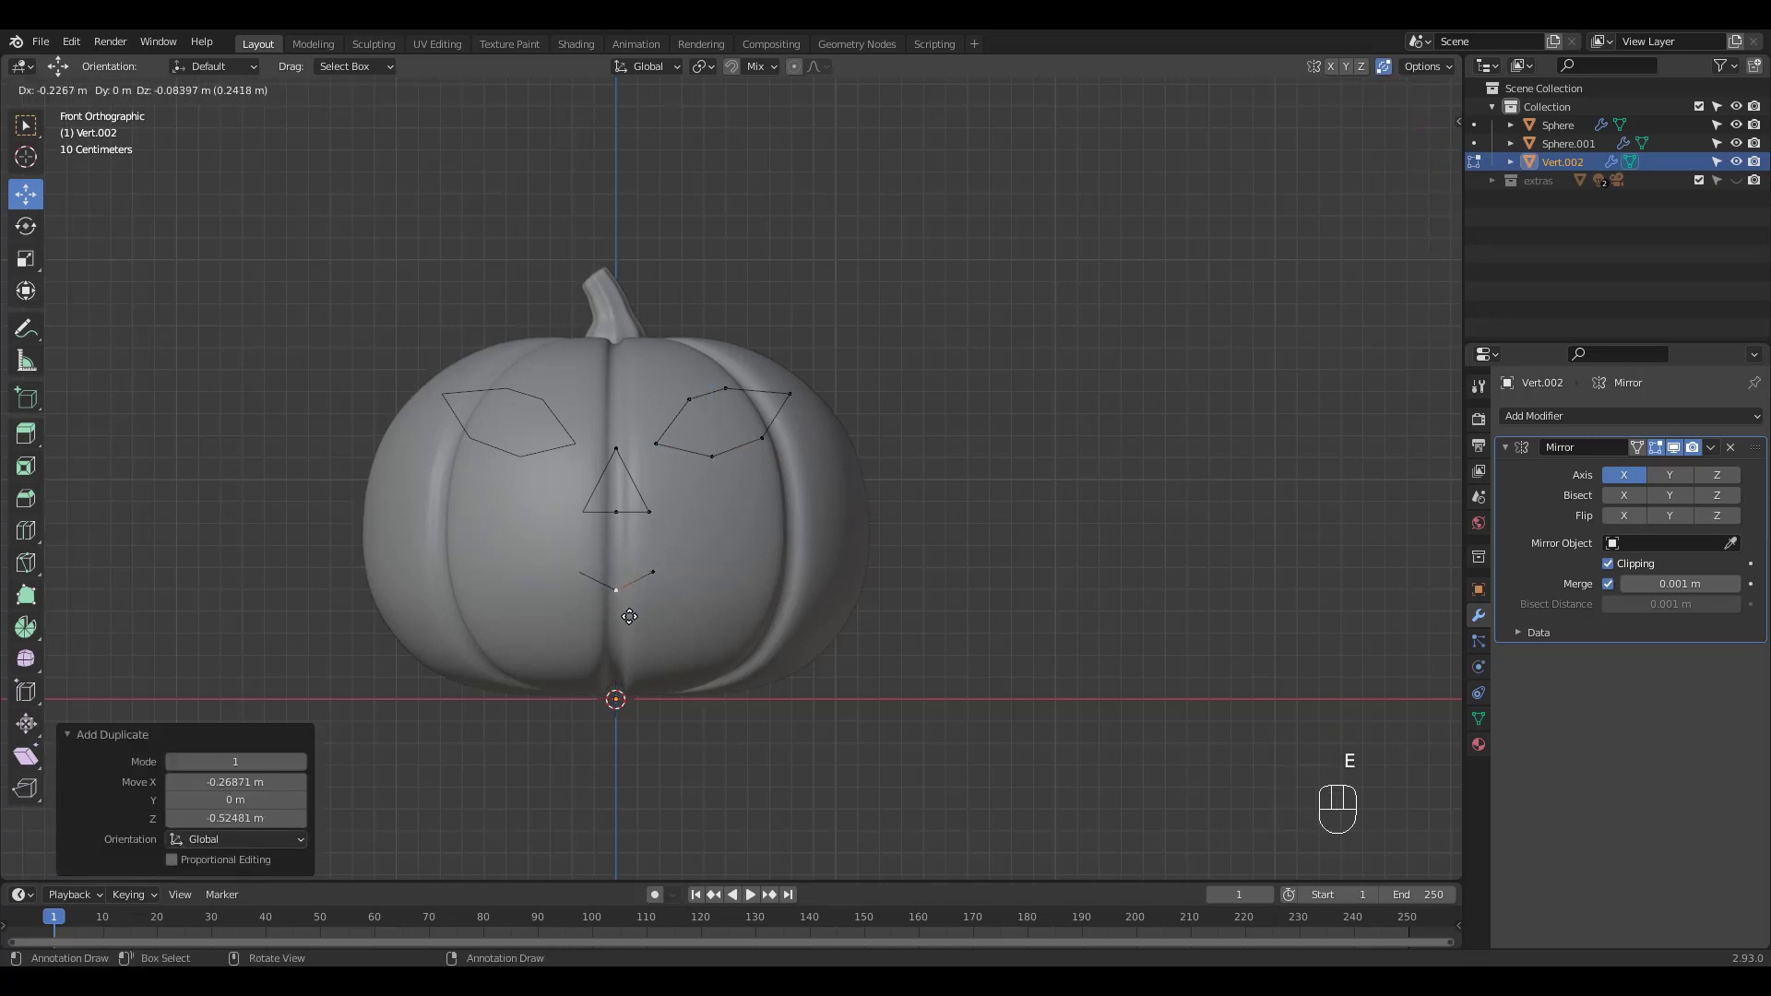
pyautogui.click(613, 586)
pyautogui.moveTo(659, 561); pyautogui.dragTo(664, 544)
# Step: Extrude the mouth's upper edge outward in four zigzag segments, ending at a raised corner near the pumpkin's side
pyautogui.press('e')
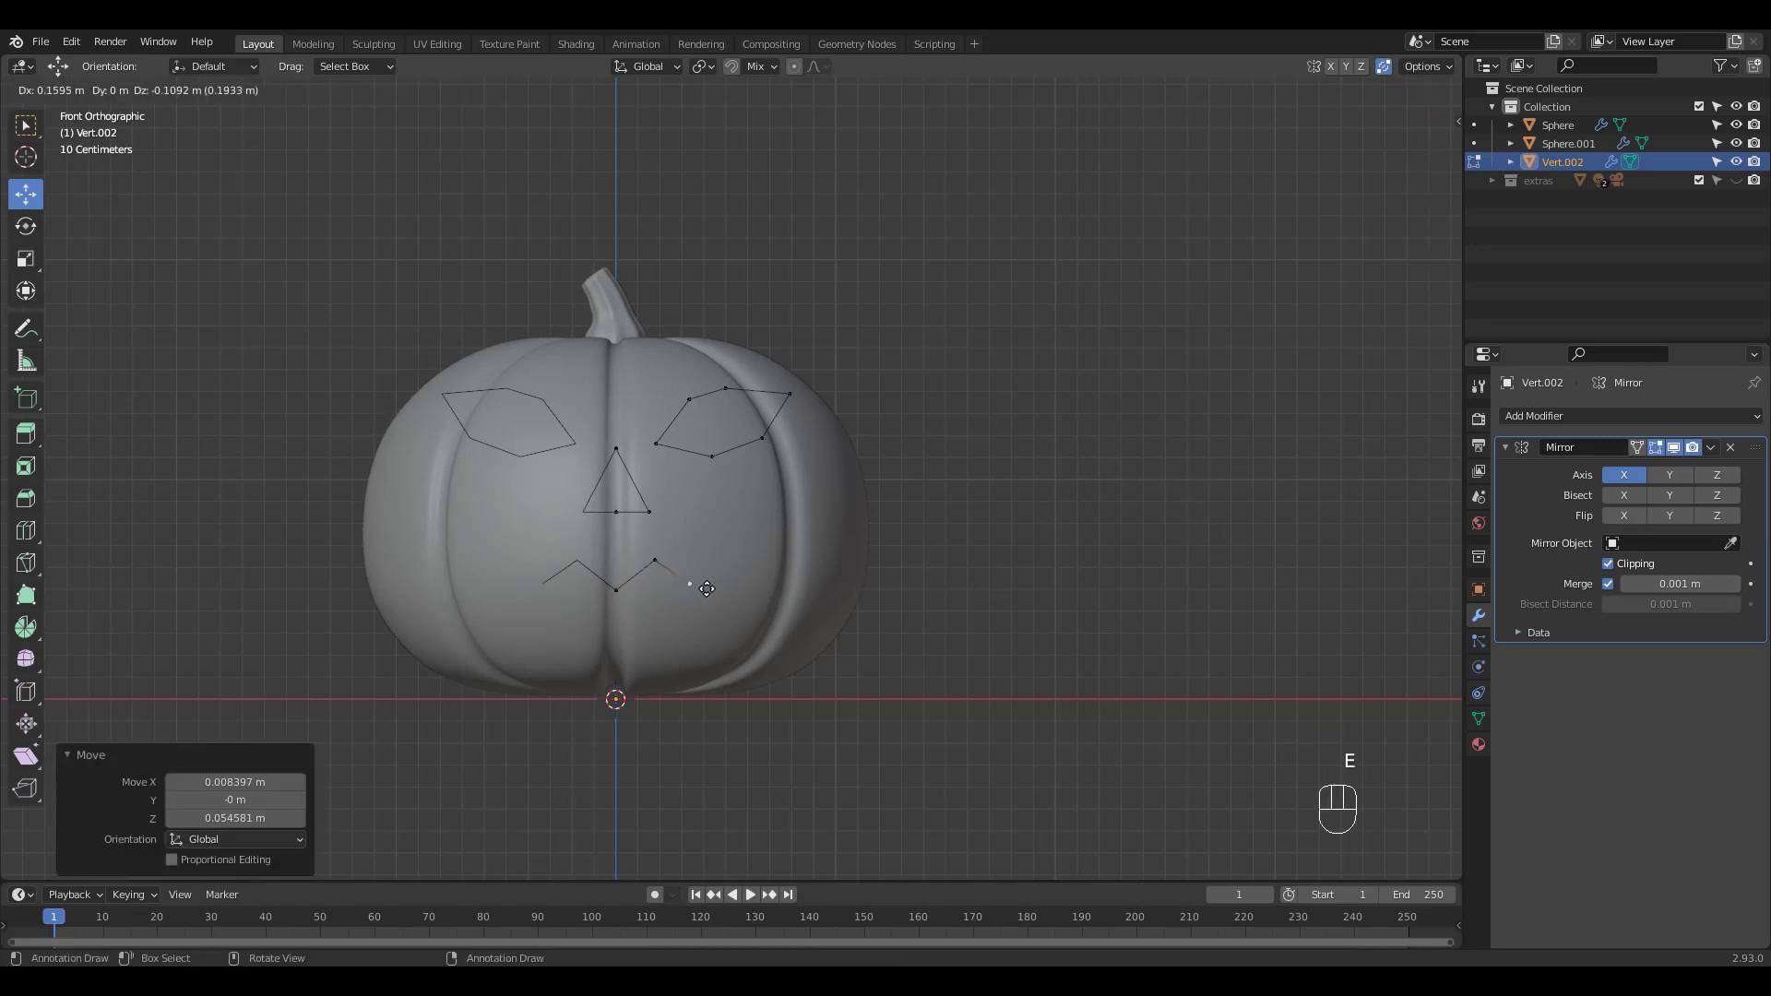
pyautogui.click(703, 593)
pyautogui.press('e')
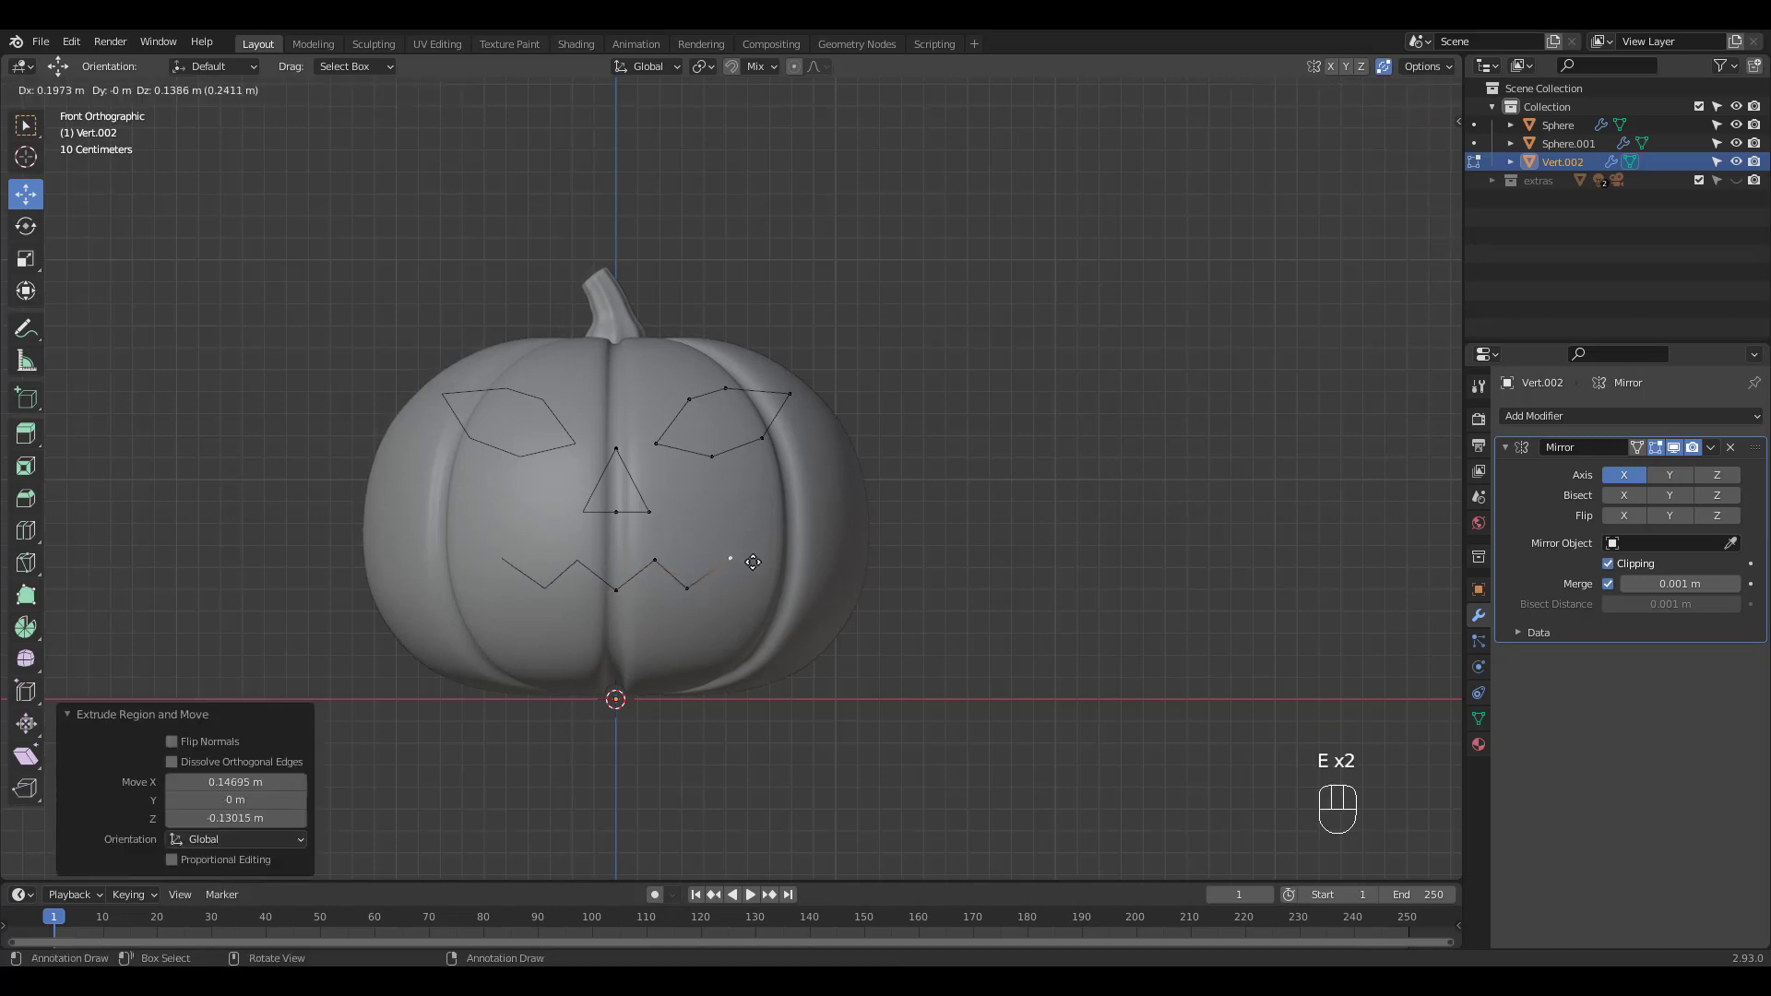
pyautogui.click(753, 563)
pyautogui.press('e')
pyautogui.click(779, 587)
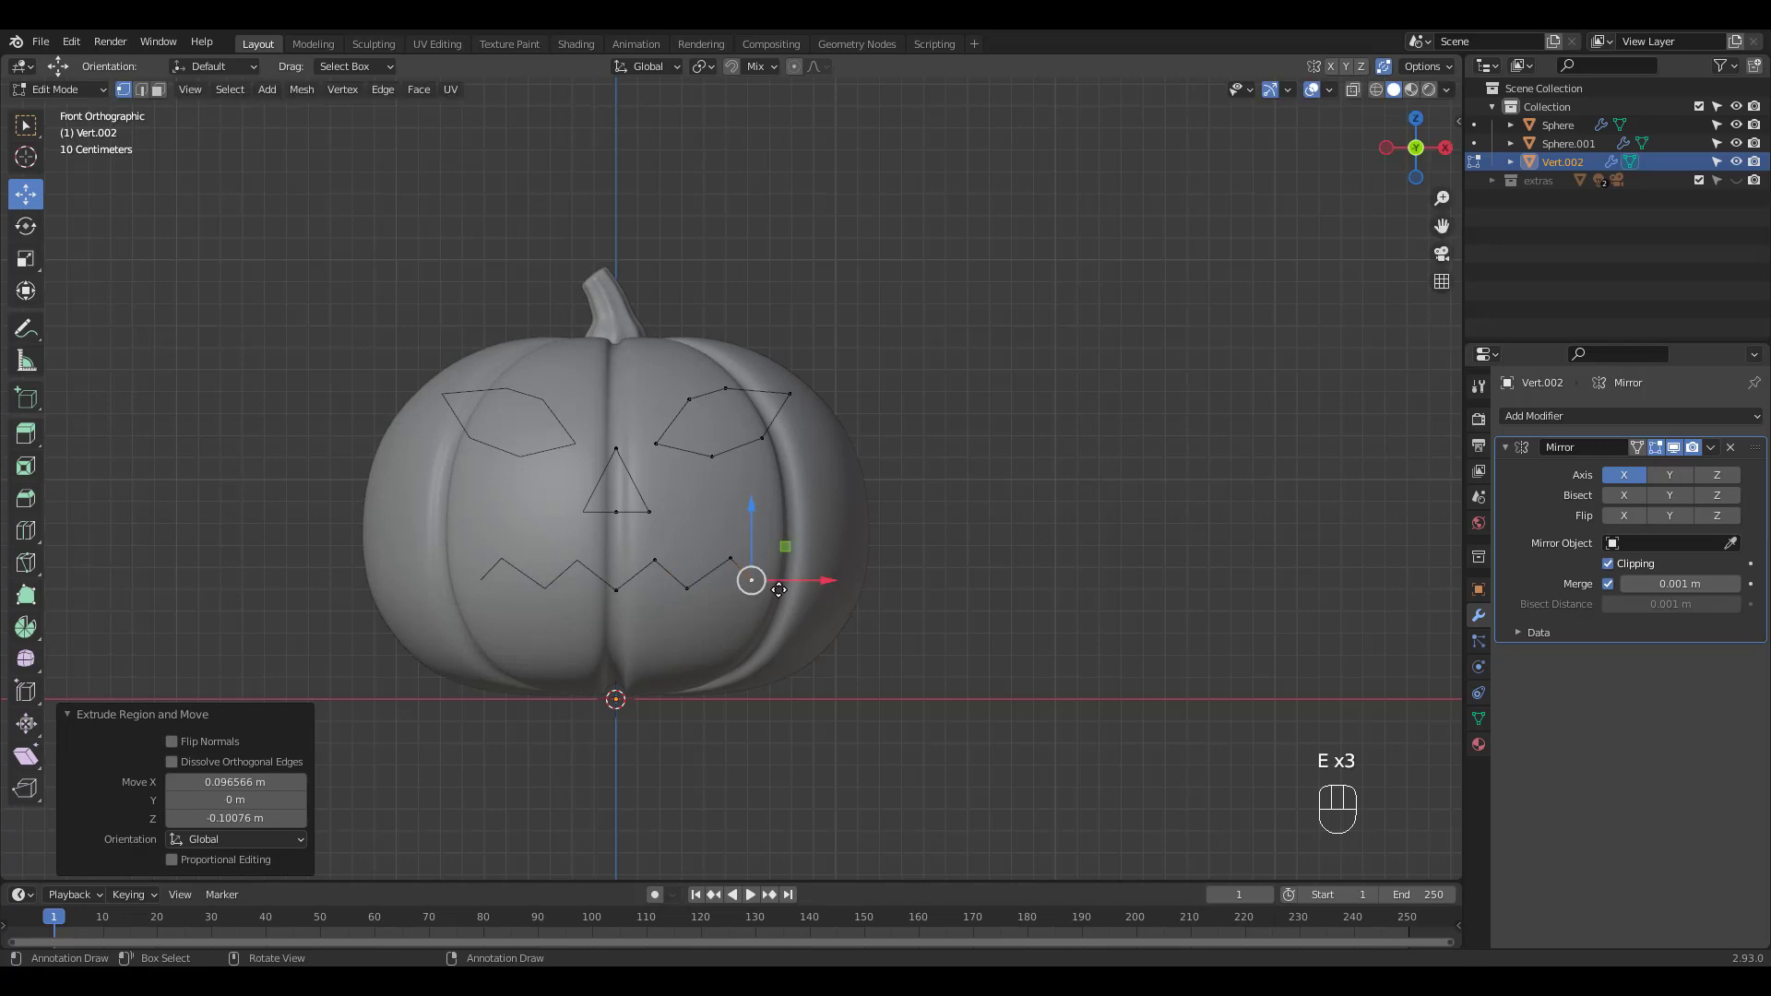
pyautogui.press('e')
pyautogui.click(853, 535)
# Step: Extrude the mouth's lower edge from the corner back to the center line in five zigzag segments
pyautogui.press('e')
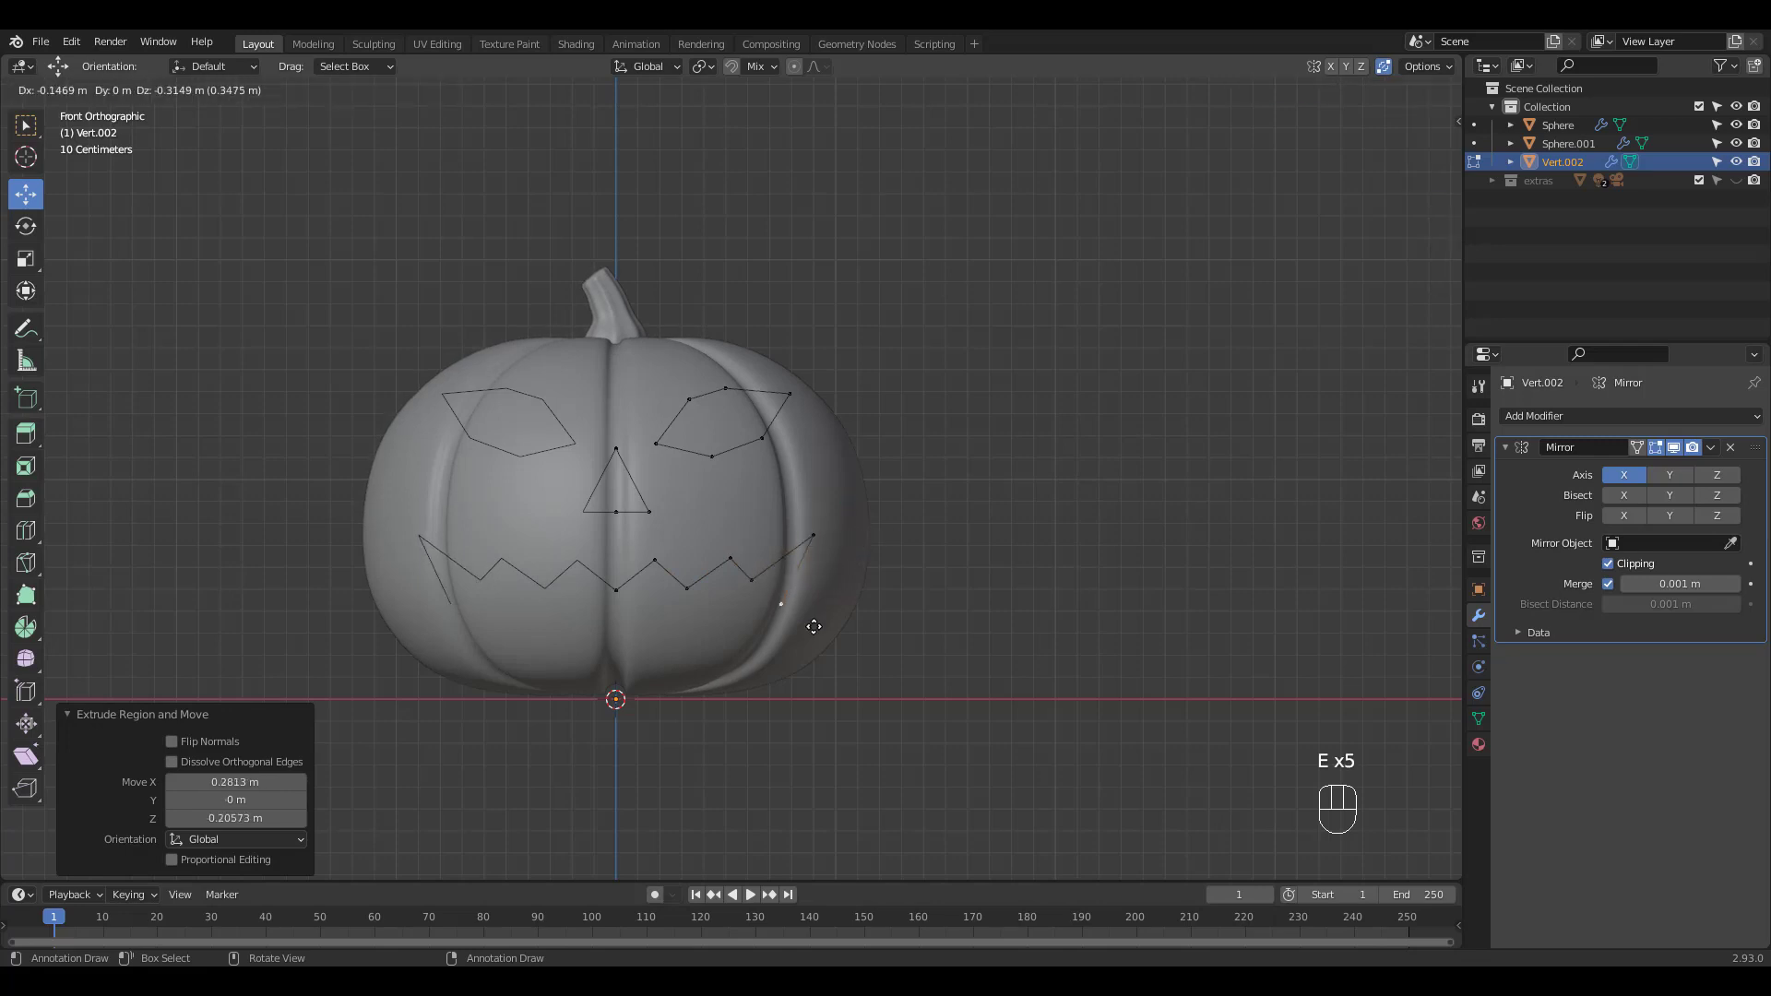
pyautogui.click(804, 637)
pyautogui.press('e')
pyautogui.click(759, 602)
pyautogui.press('e')
pyautogui.click(688, 639)
pyautogui.press('e')
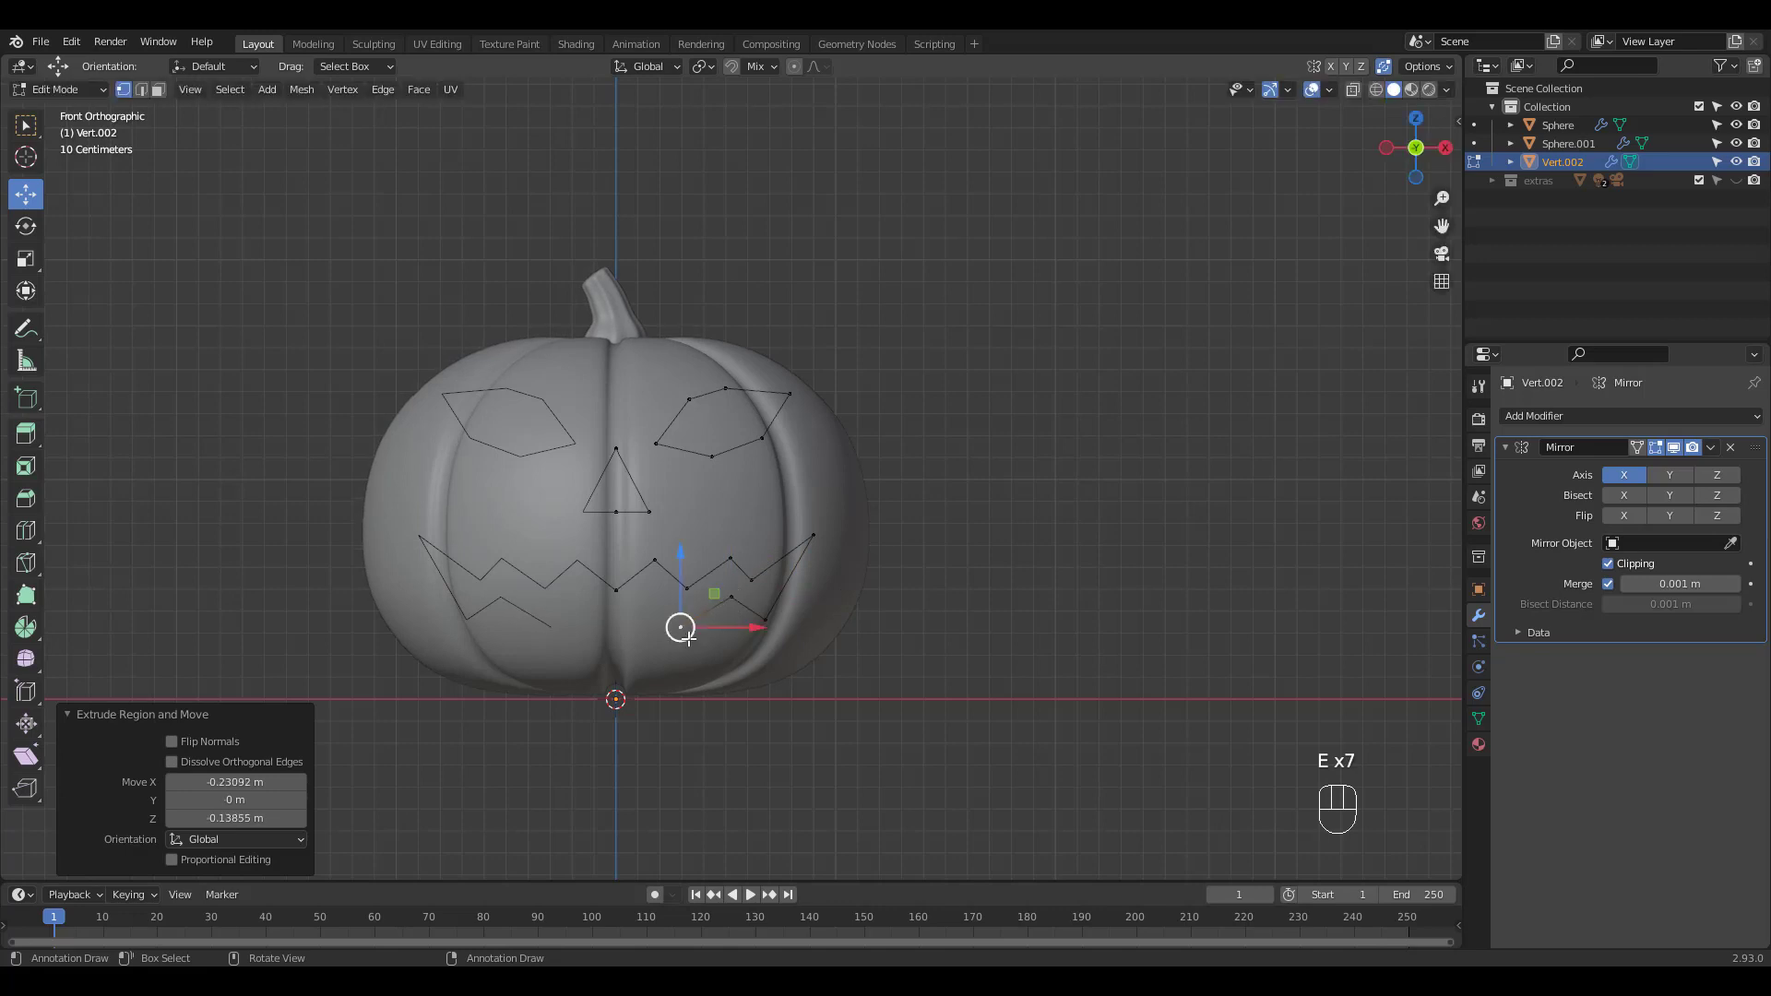
pyautogui.click(656, 600)
pyautogui.press('e')
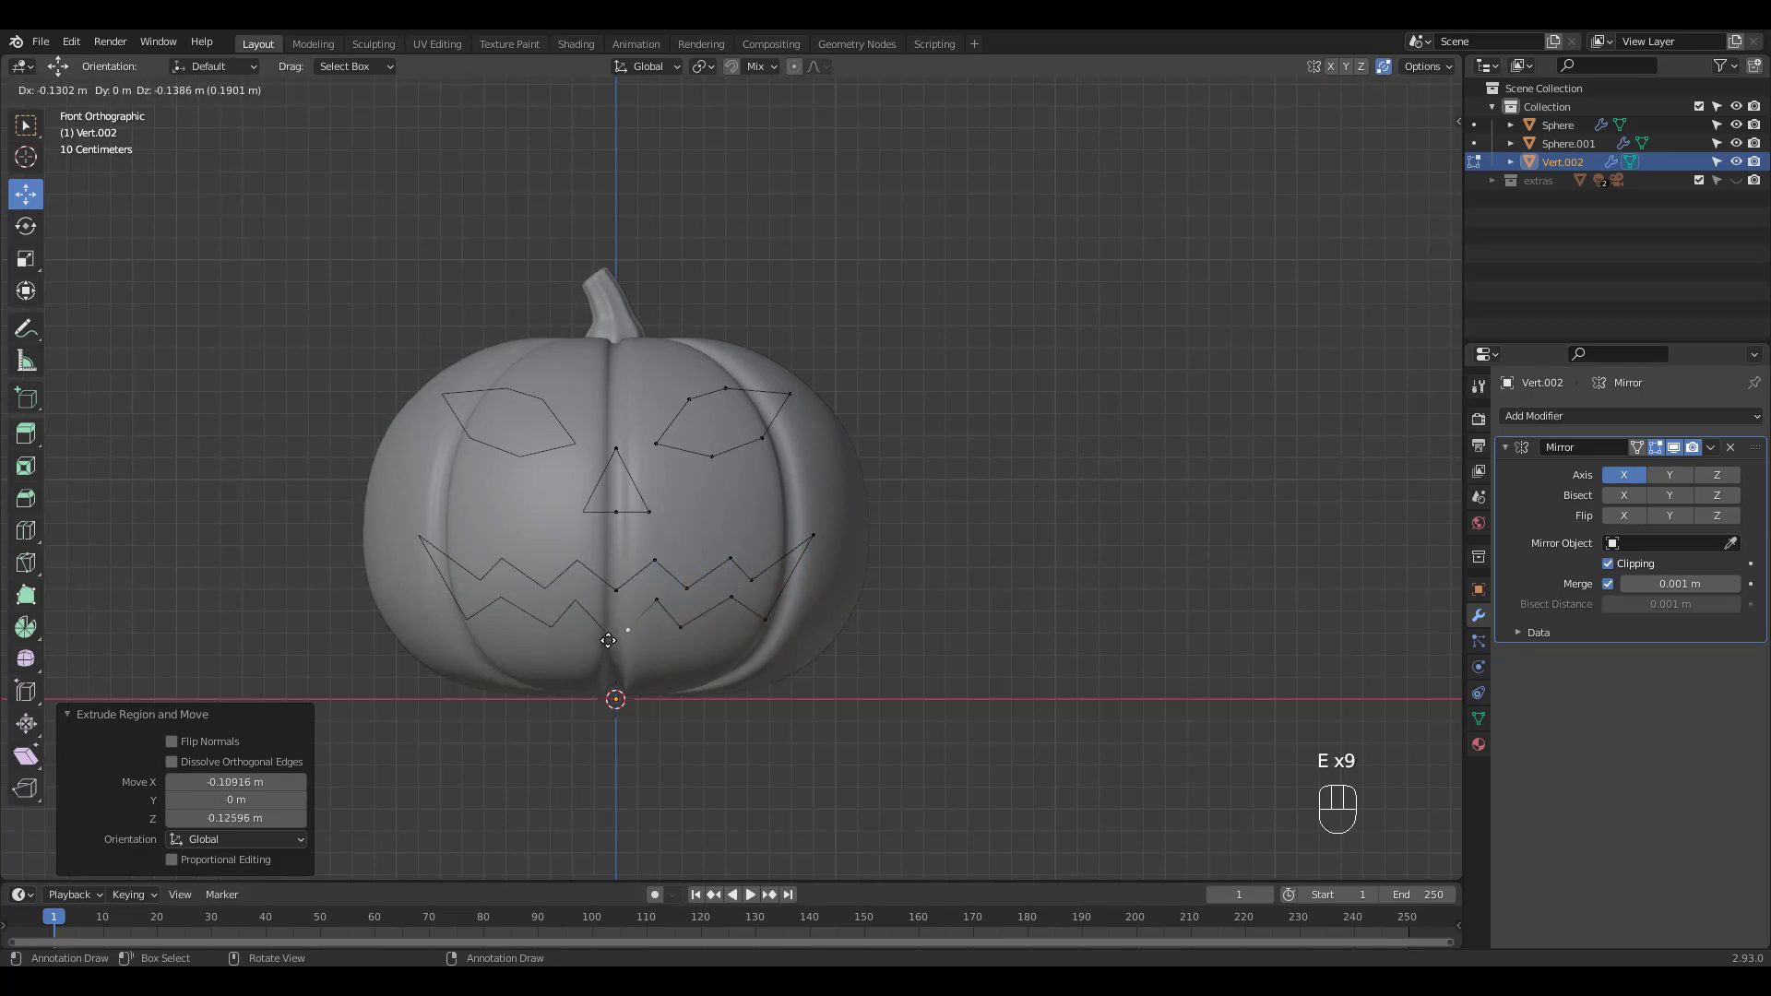
pyautogui.click(579, 639)
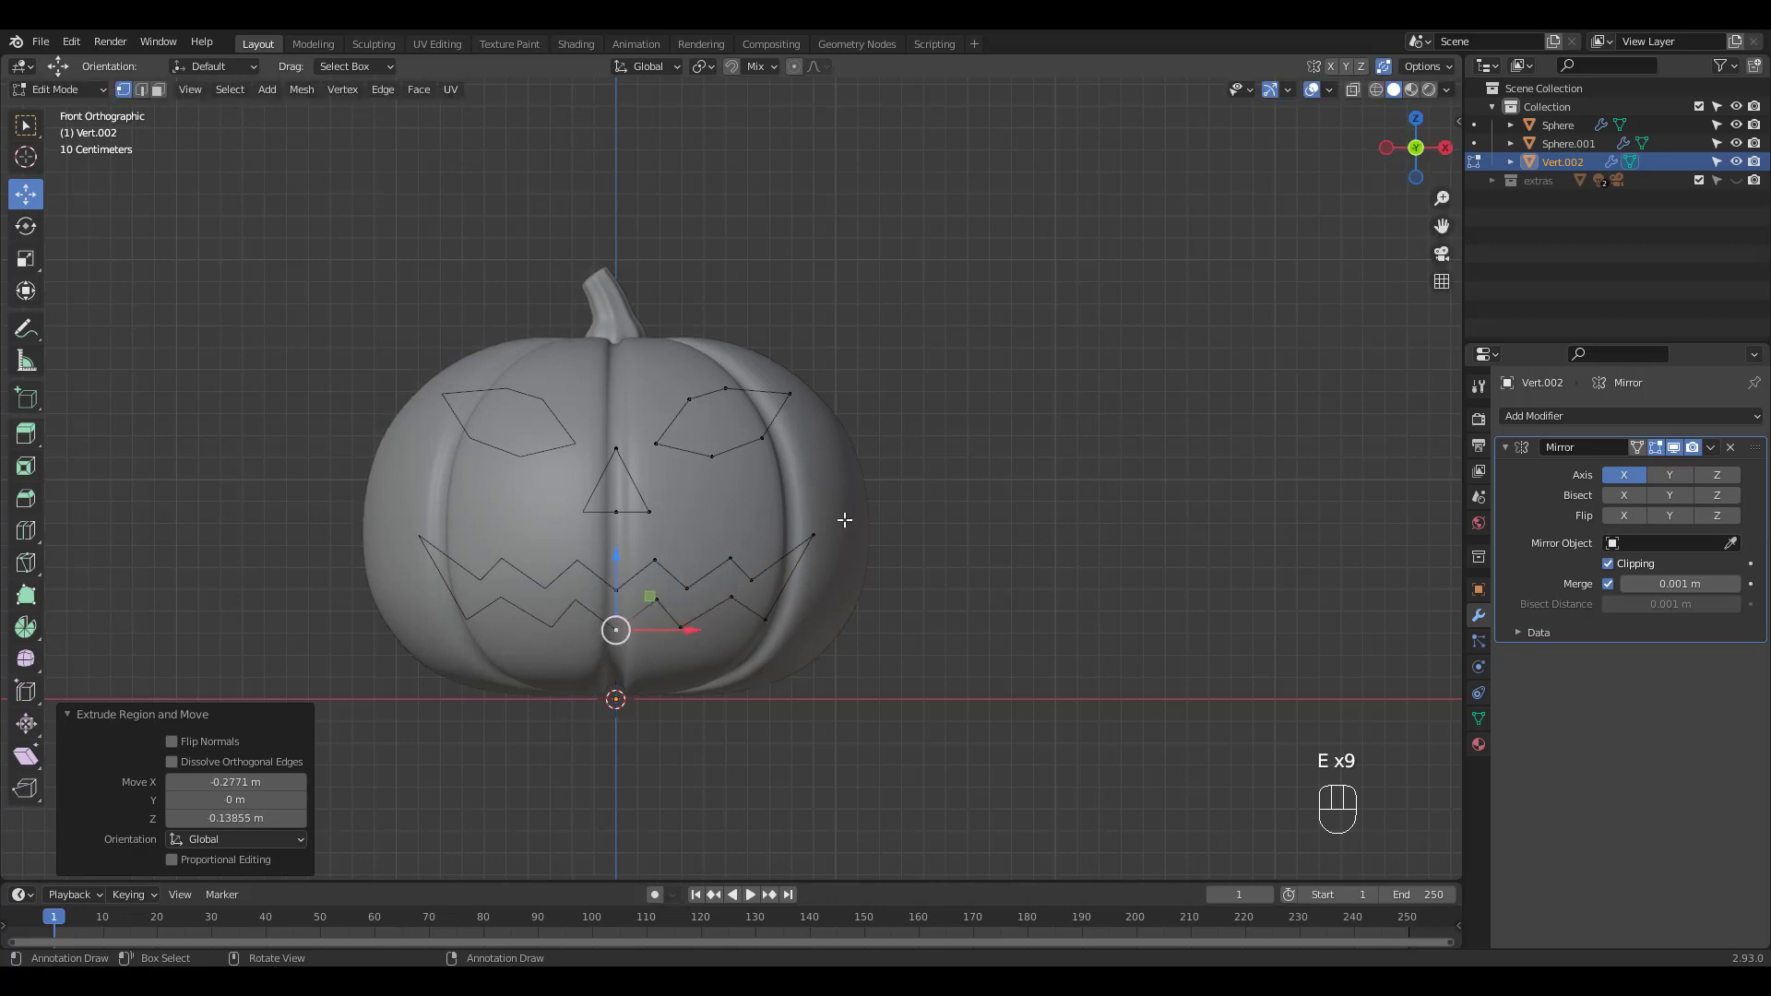
# Step: Shift the inner peaks of the mouth's lower and upper edges slightly toward the center, lowering the upper one a little
pyautogui.click(656, 601)
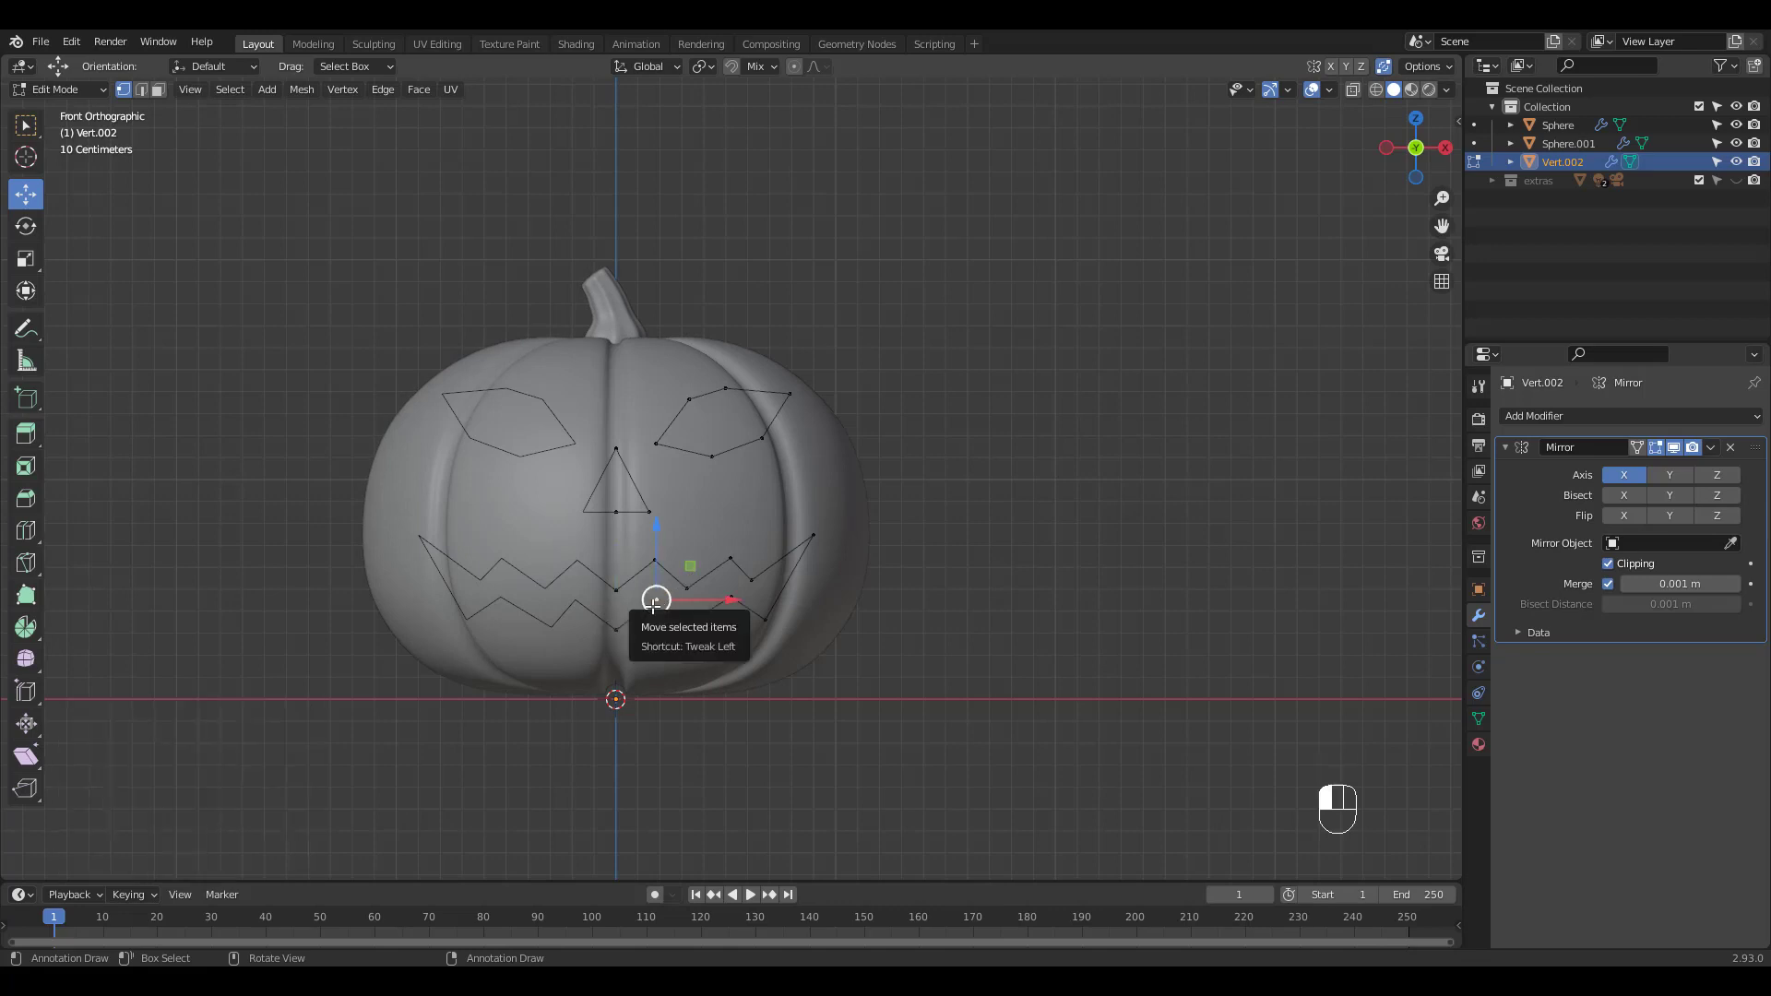
pyautogui.moveTo(653, 601); pyautogui.dragTo(649, 601)
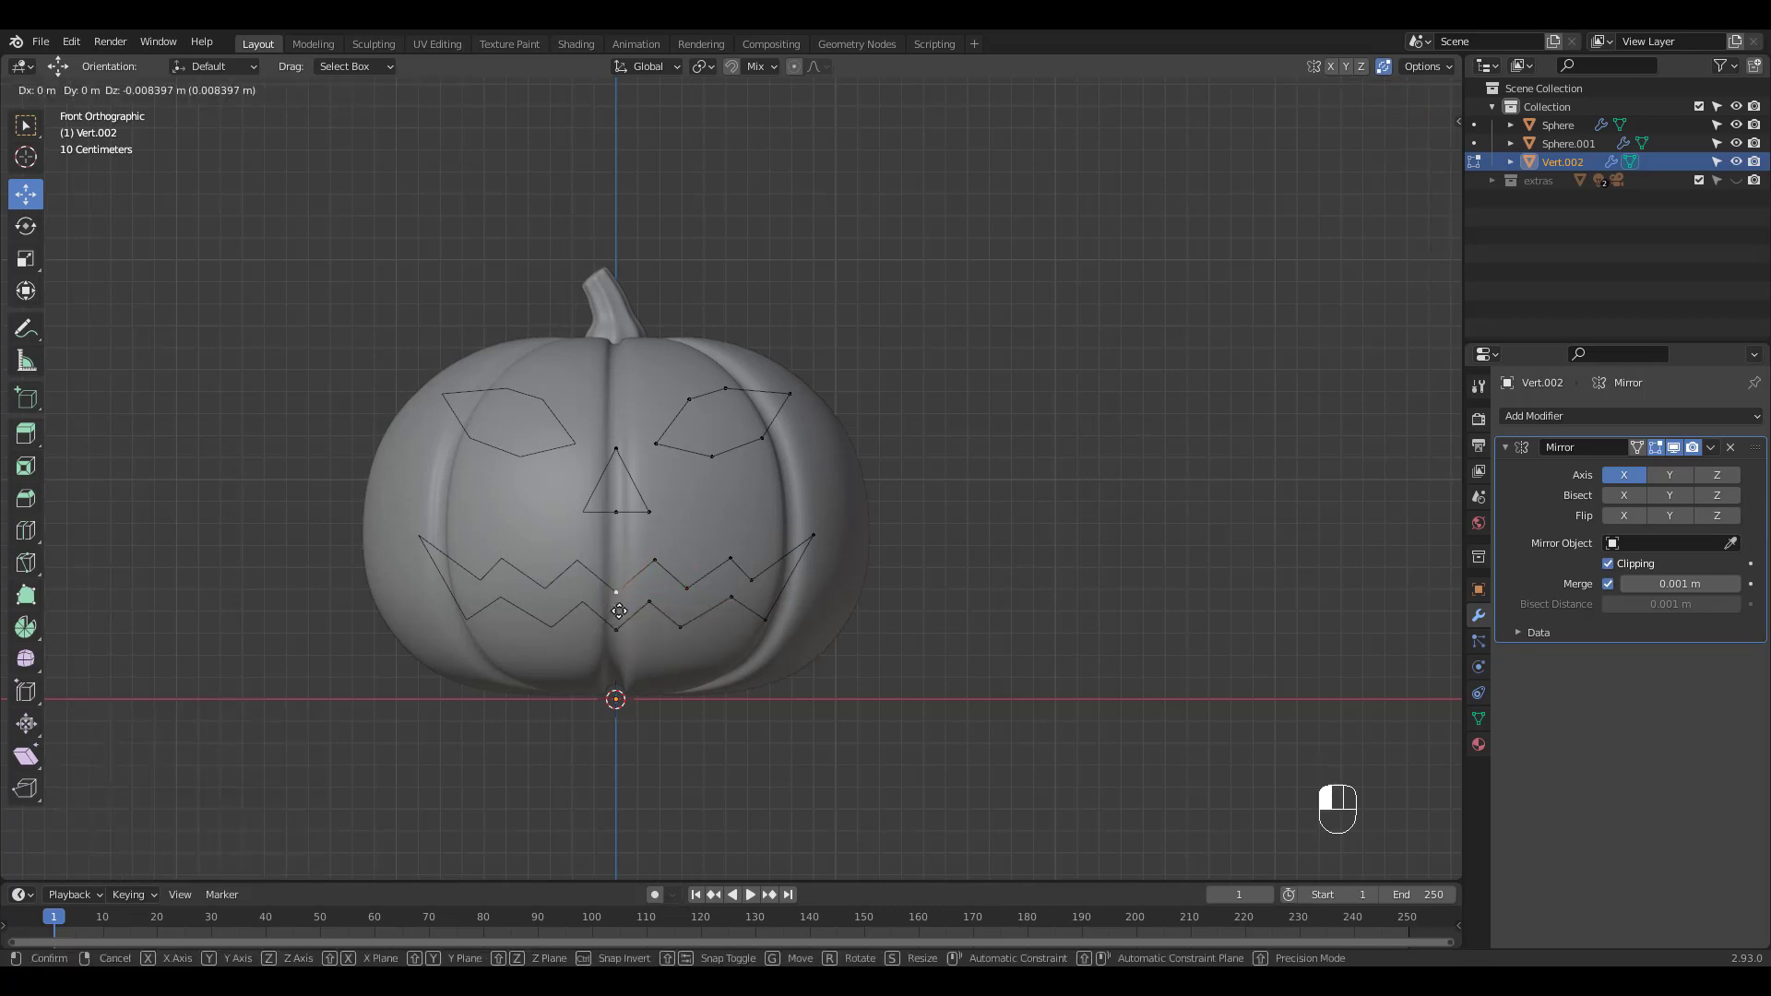
pyautogui.click(655, 562)
pyautogui.press('g')
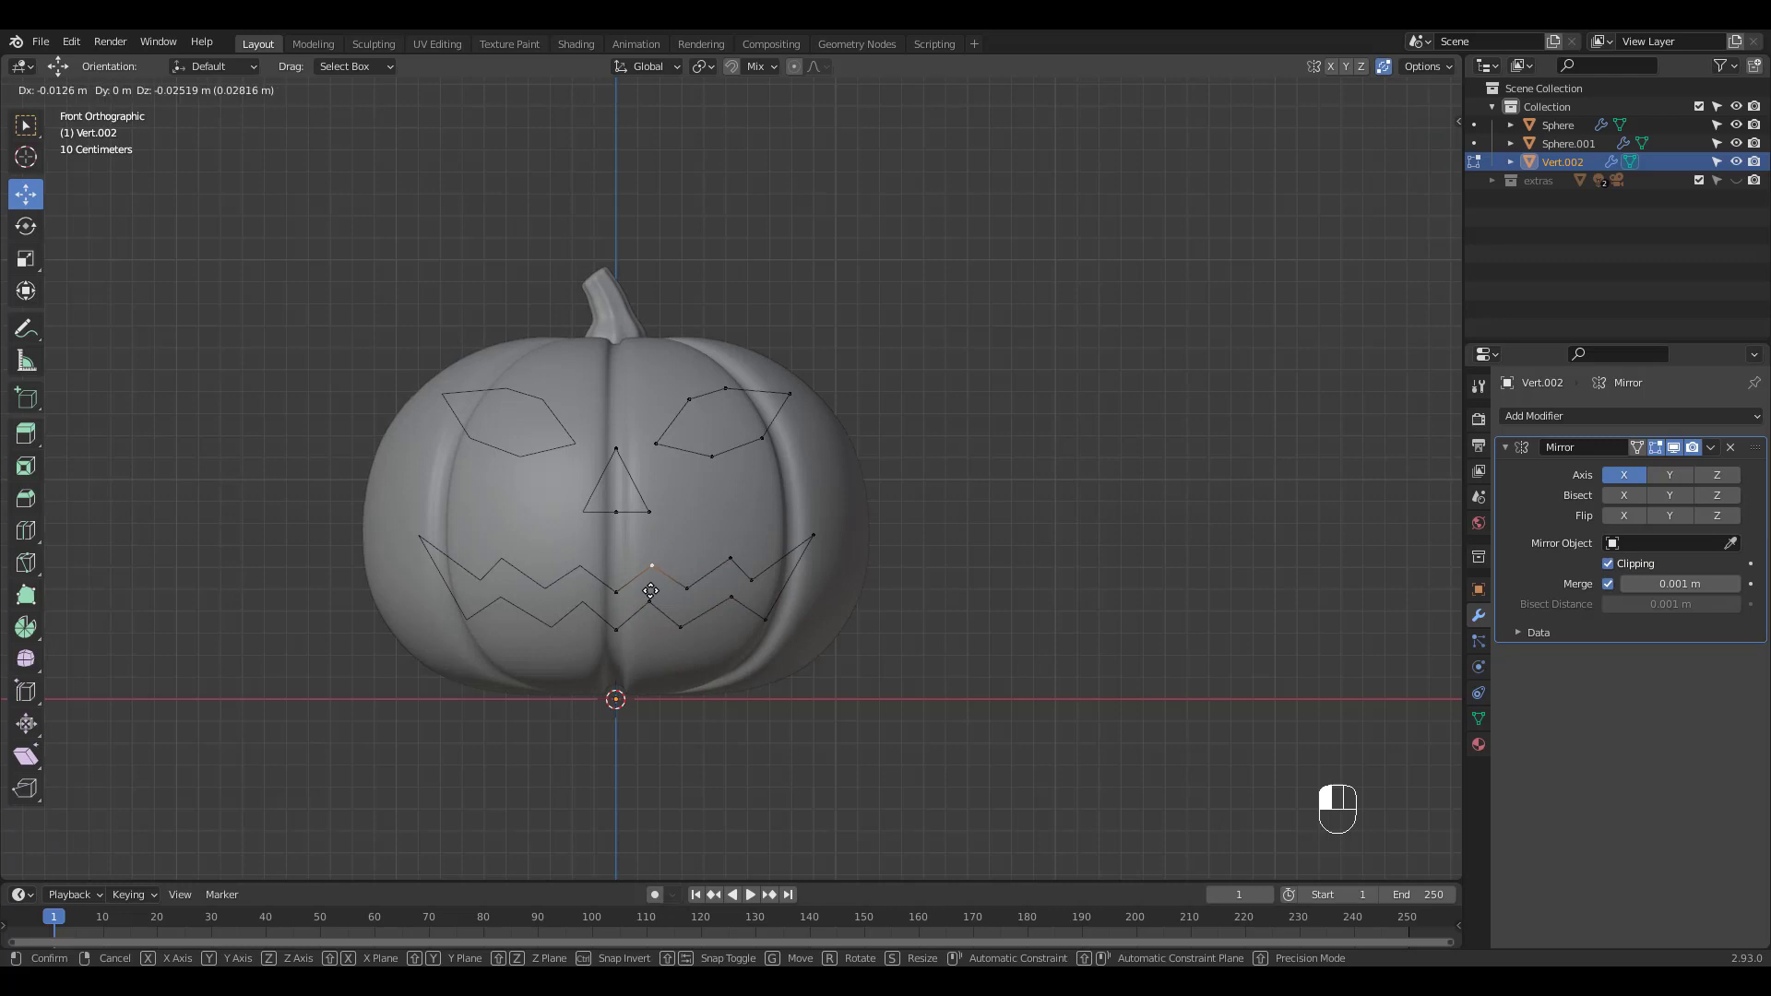
pyautogui.click(650, 591)
# Step: Raise the upper edge's outer peak, move the lower edge's outer peak about 0.05 m inward, and shift the lower outer vertex inward about 0.03 m
pyautogui.click(730, 560)
pyautogui.press('g')
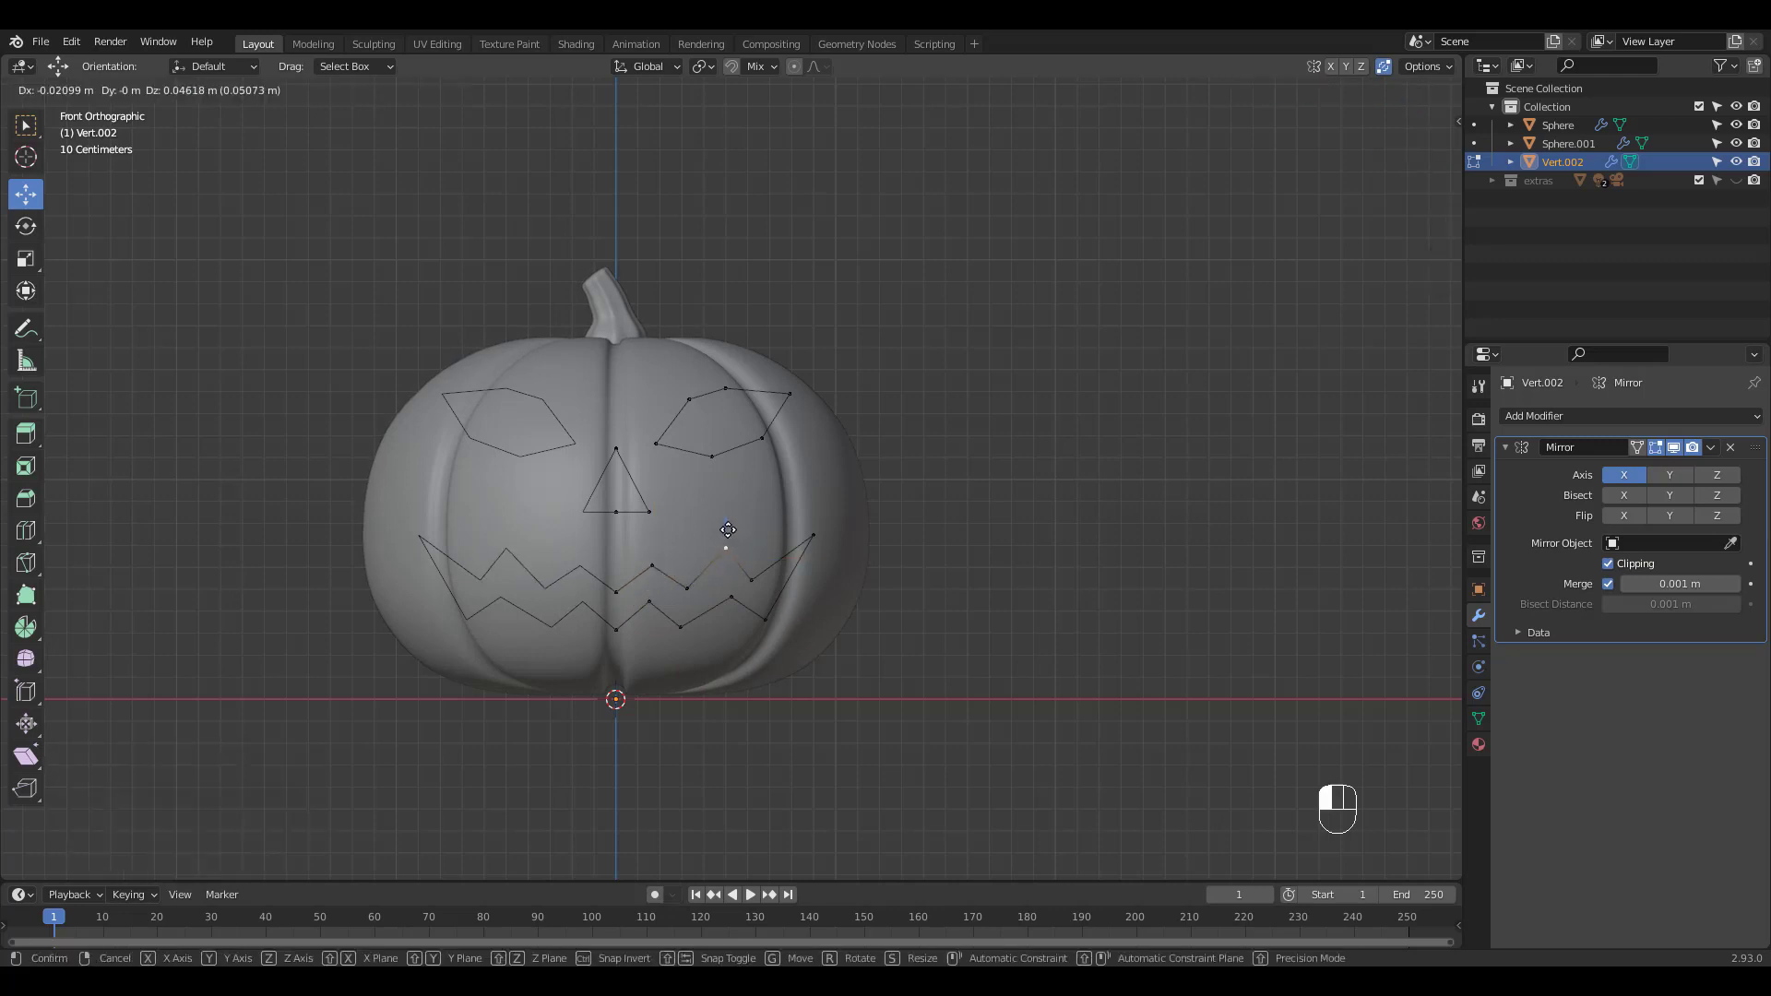
pyautogui.click(727, 548)
pyautogui.click(731, 595)
pyautogui.press('g')
pyautogui.click(720, 594)
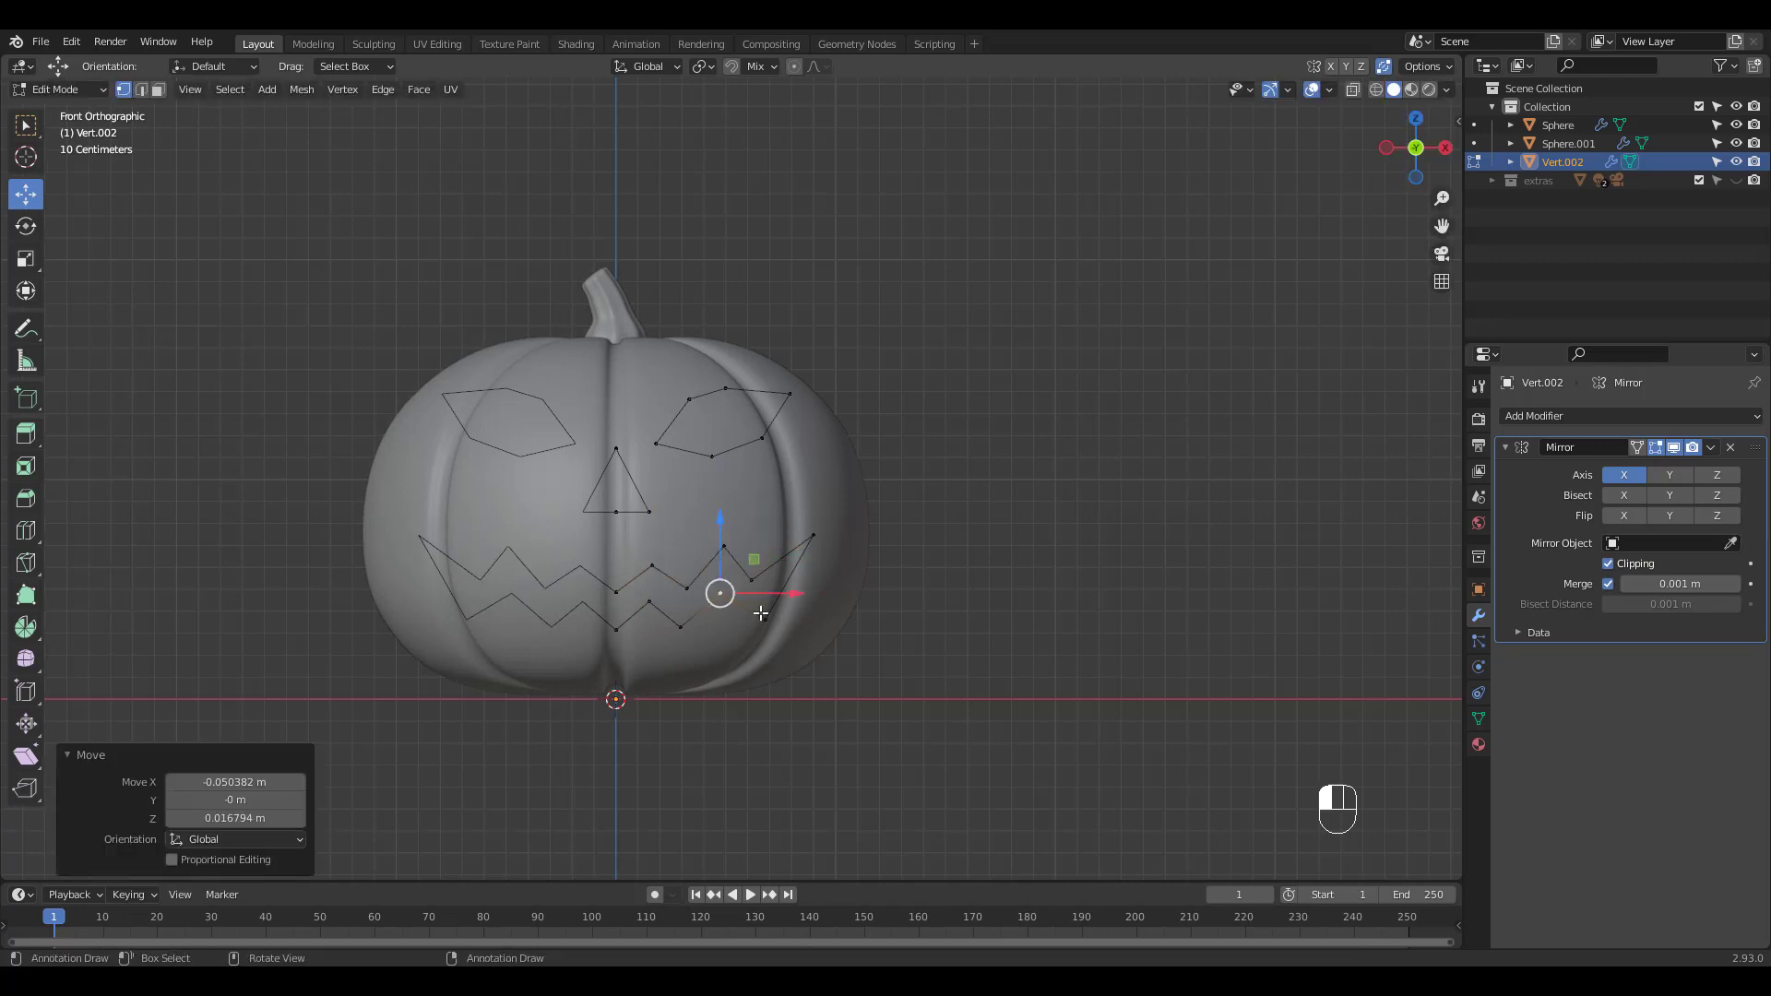
pyautogui.click(765, 620)
pyautogui.press('g')
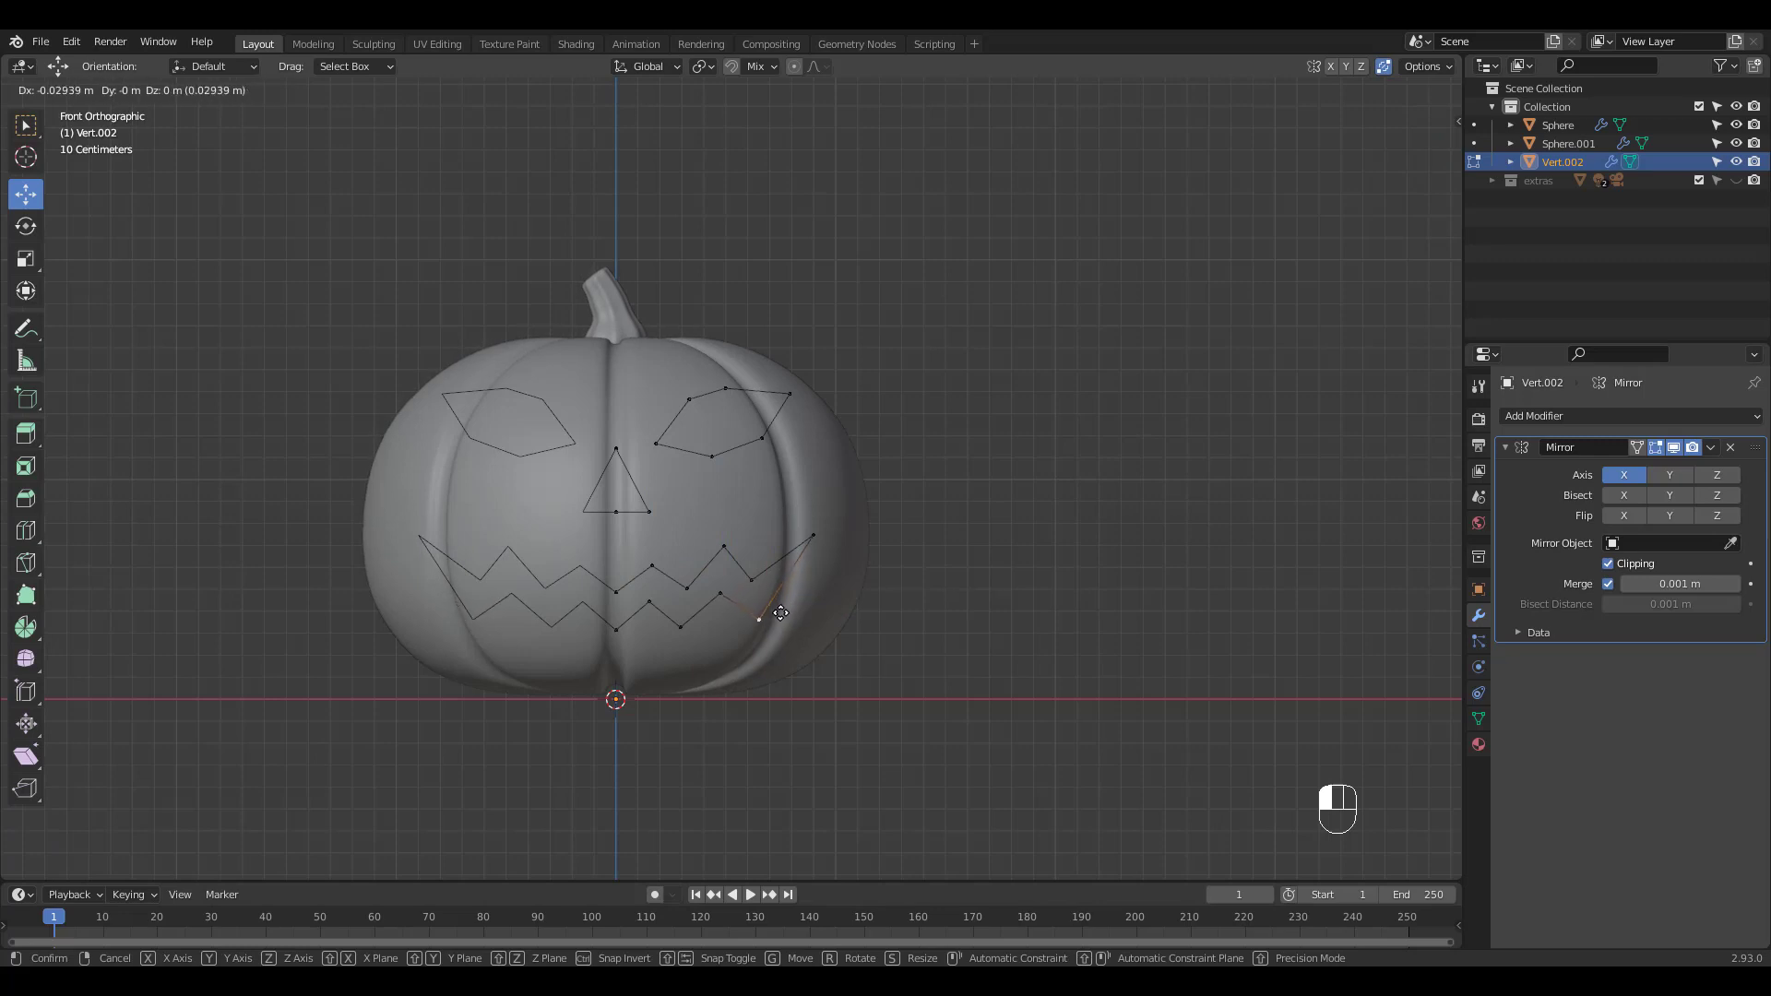
pyautogui.click(780, 613)
# Step: Pull the mouth's corner slightly outward and up, and lower the upper edge's outer peak about 0.03 m
pyautogui.click(815, 534)
pyautogui.press('g')
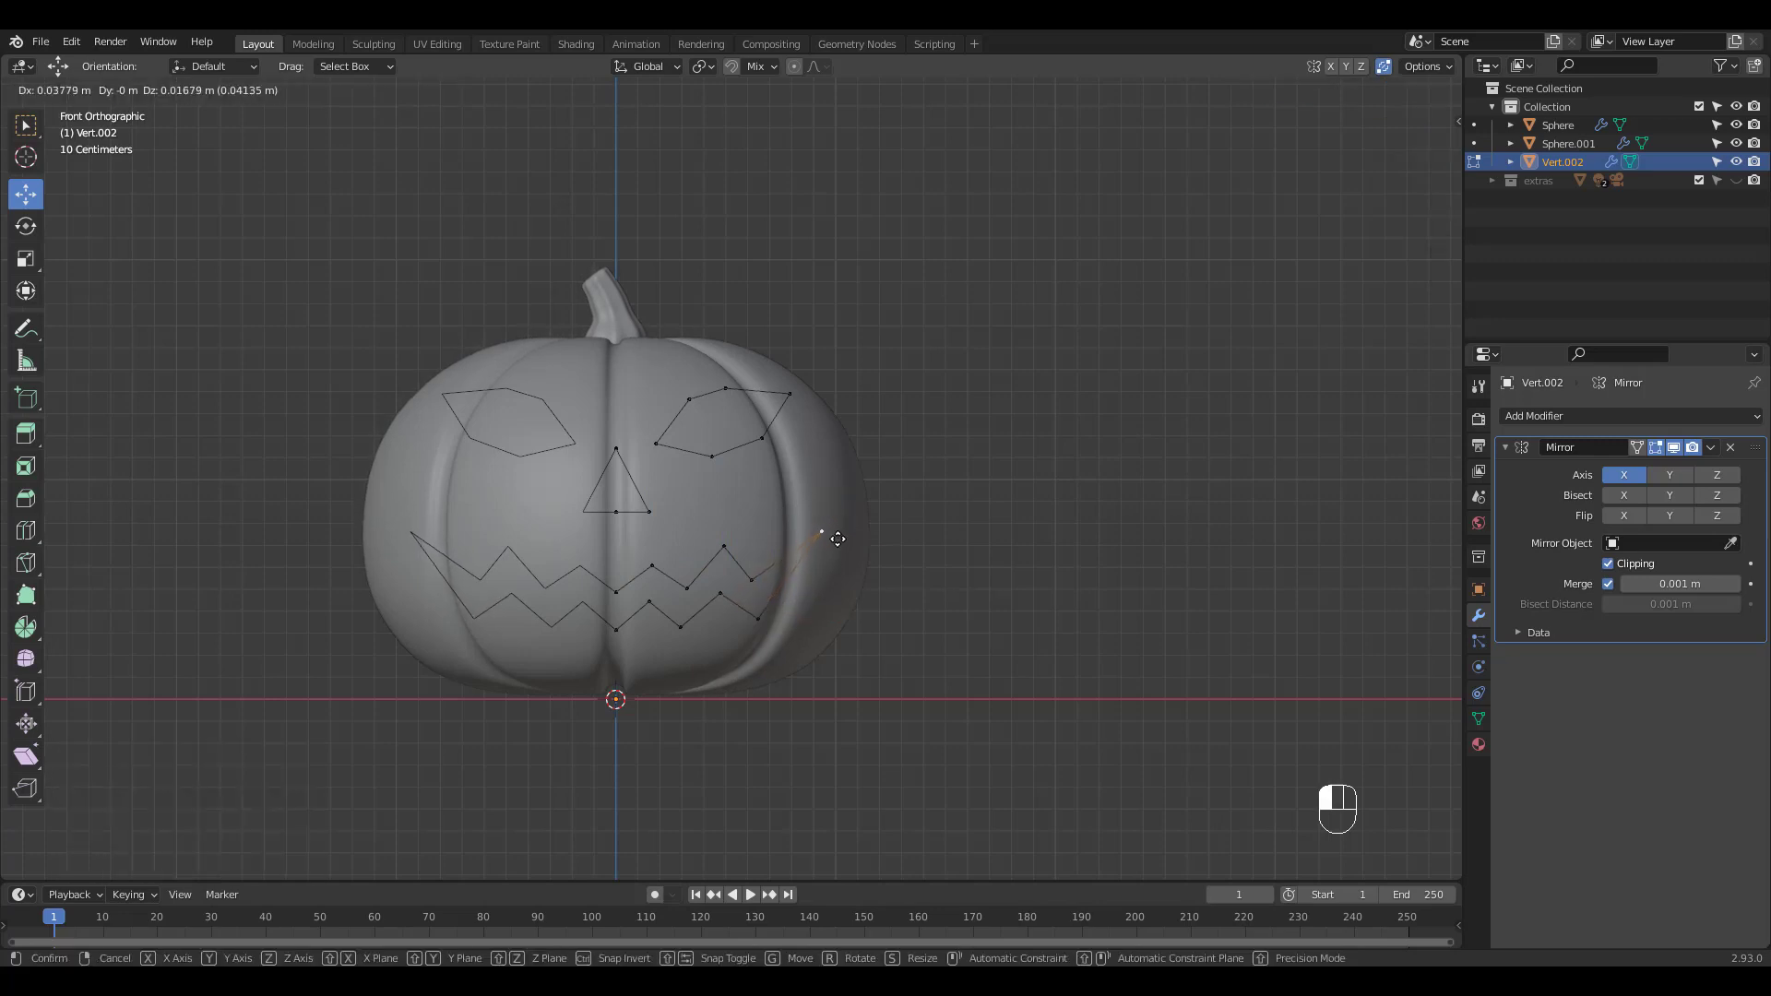
pyautogui.click(830, 535)
pyautogui.click(723, 546)
pyautogui.press('g')
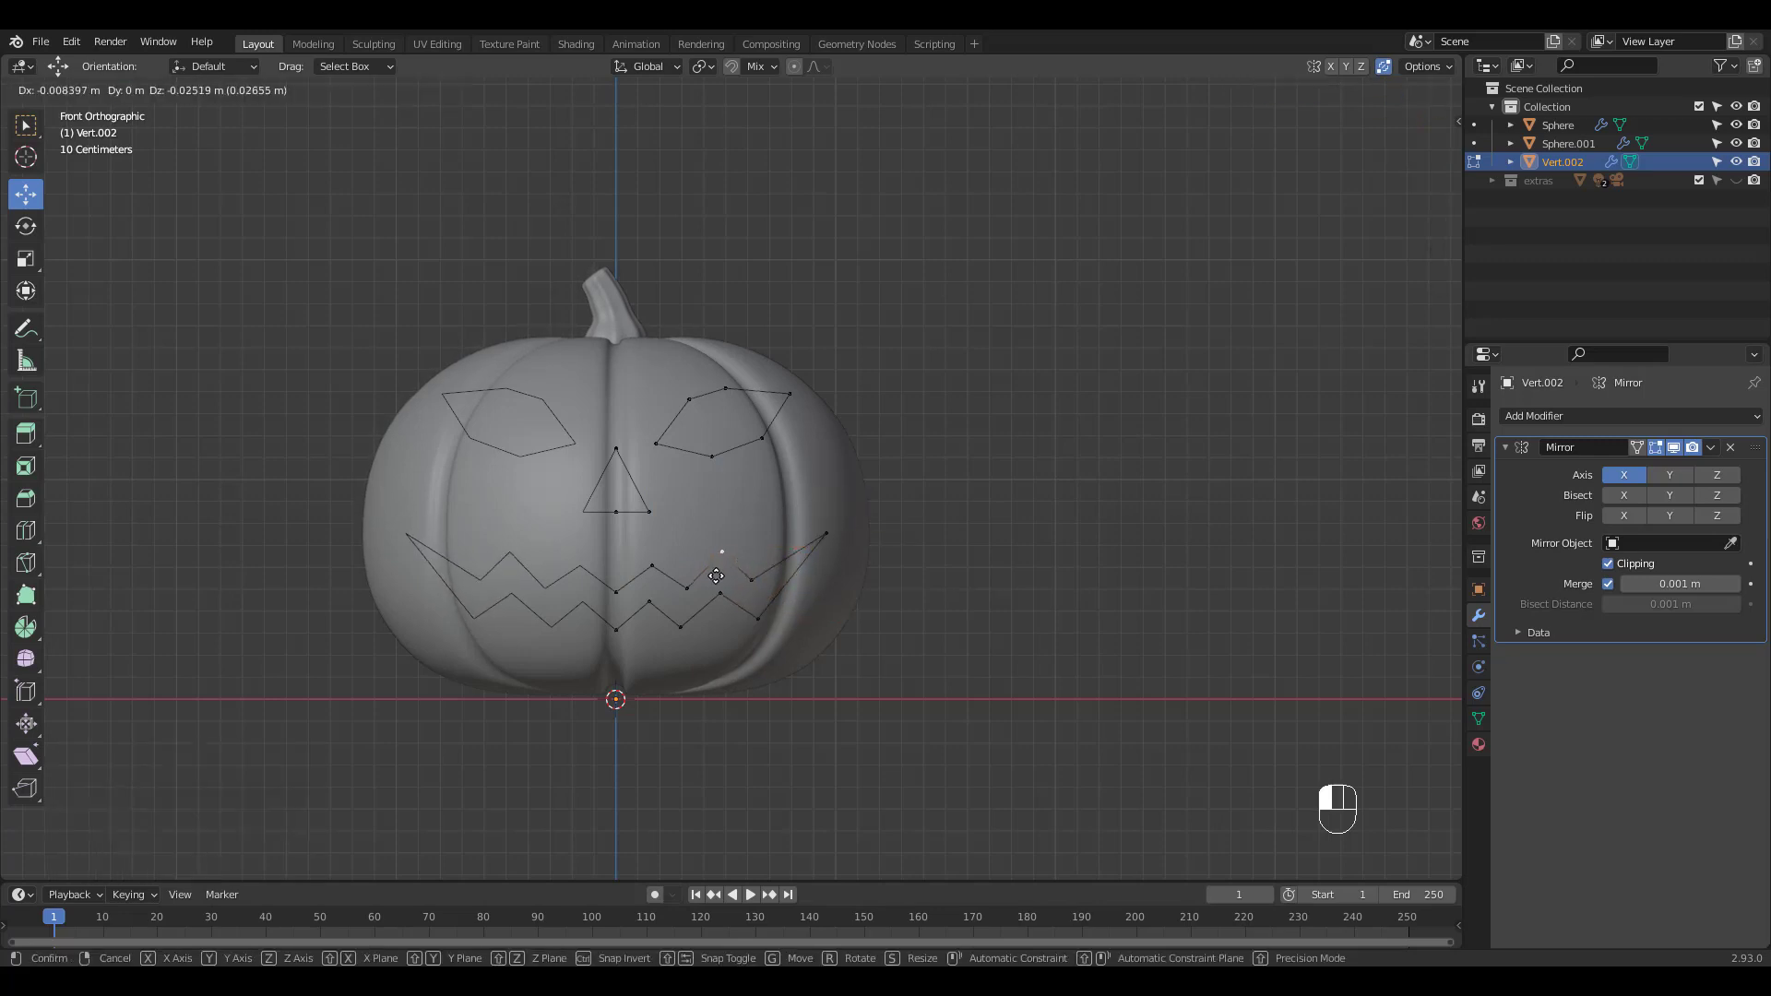
pyautogui.click(680, 586)
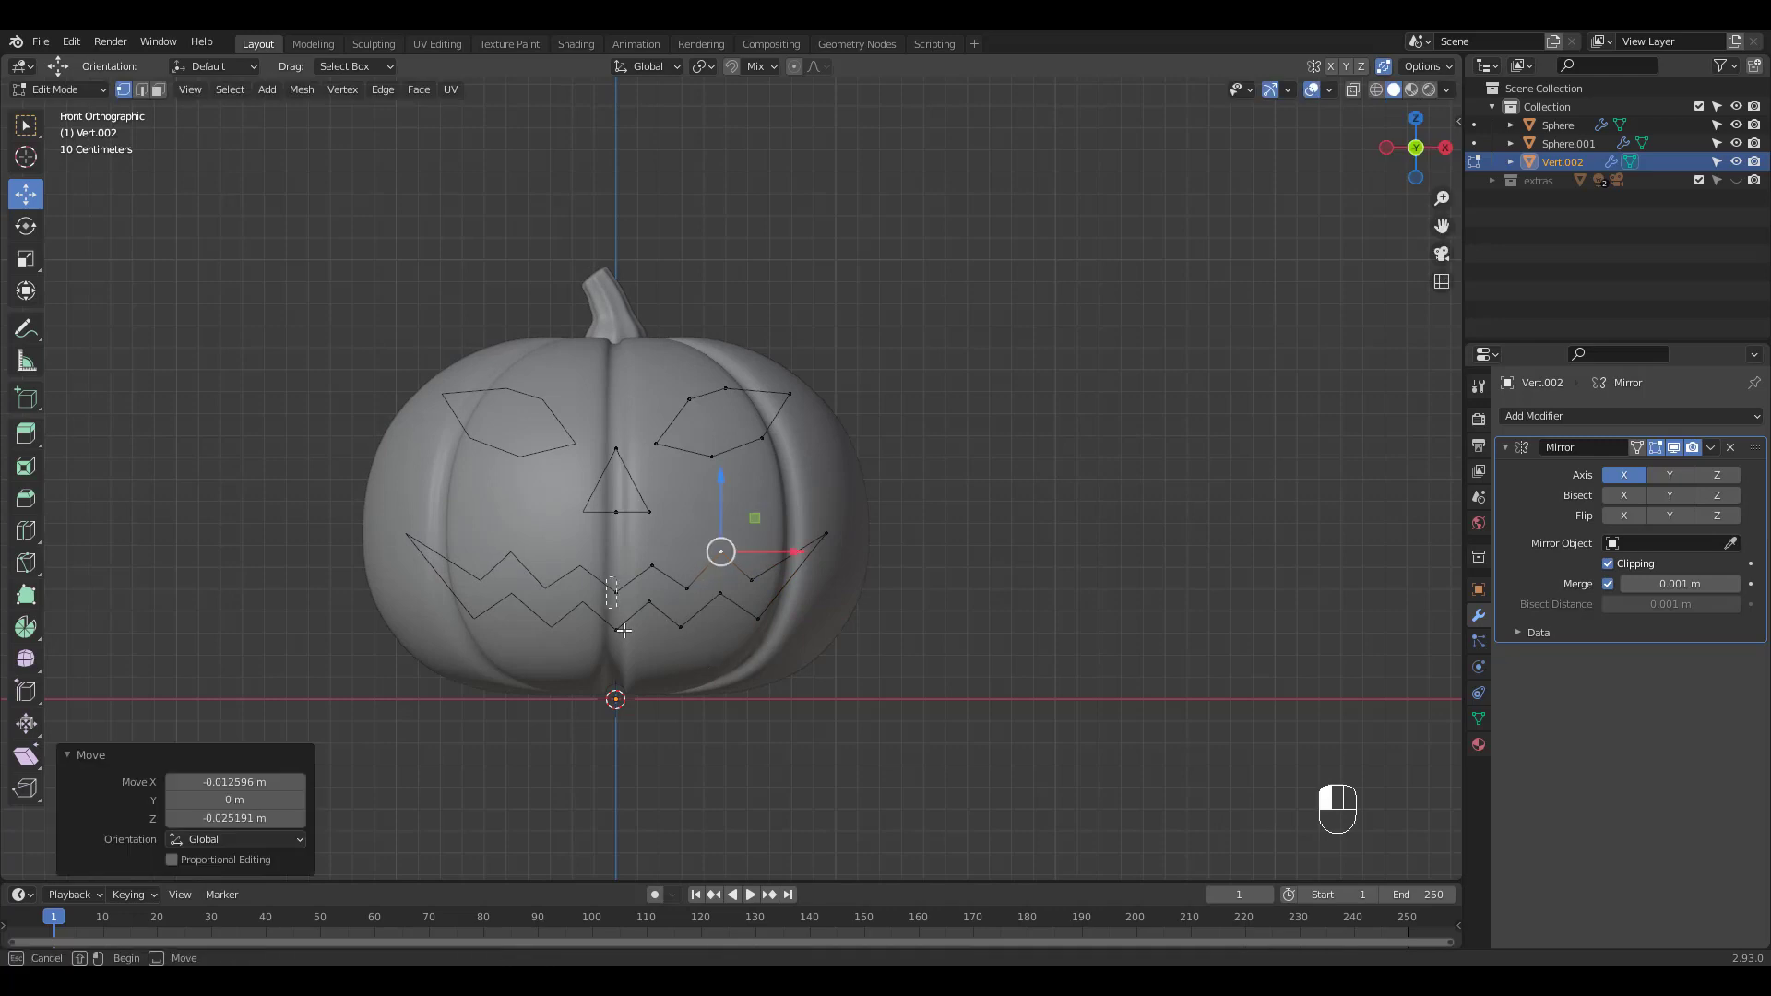
# Step: Lower the mouth's upper and lower center vertices slightly, and select the nose's lower outer vertex
pyautogui.click(617, 591)
pyautogui.press('g')
pyautogui.click(625, 587)
pyautogui.click(682, 521)
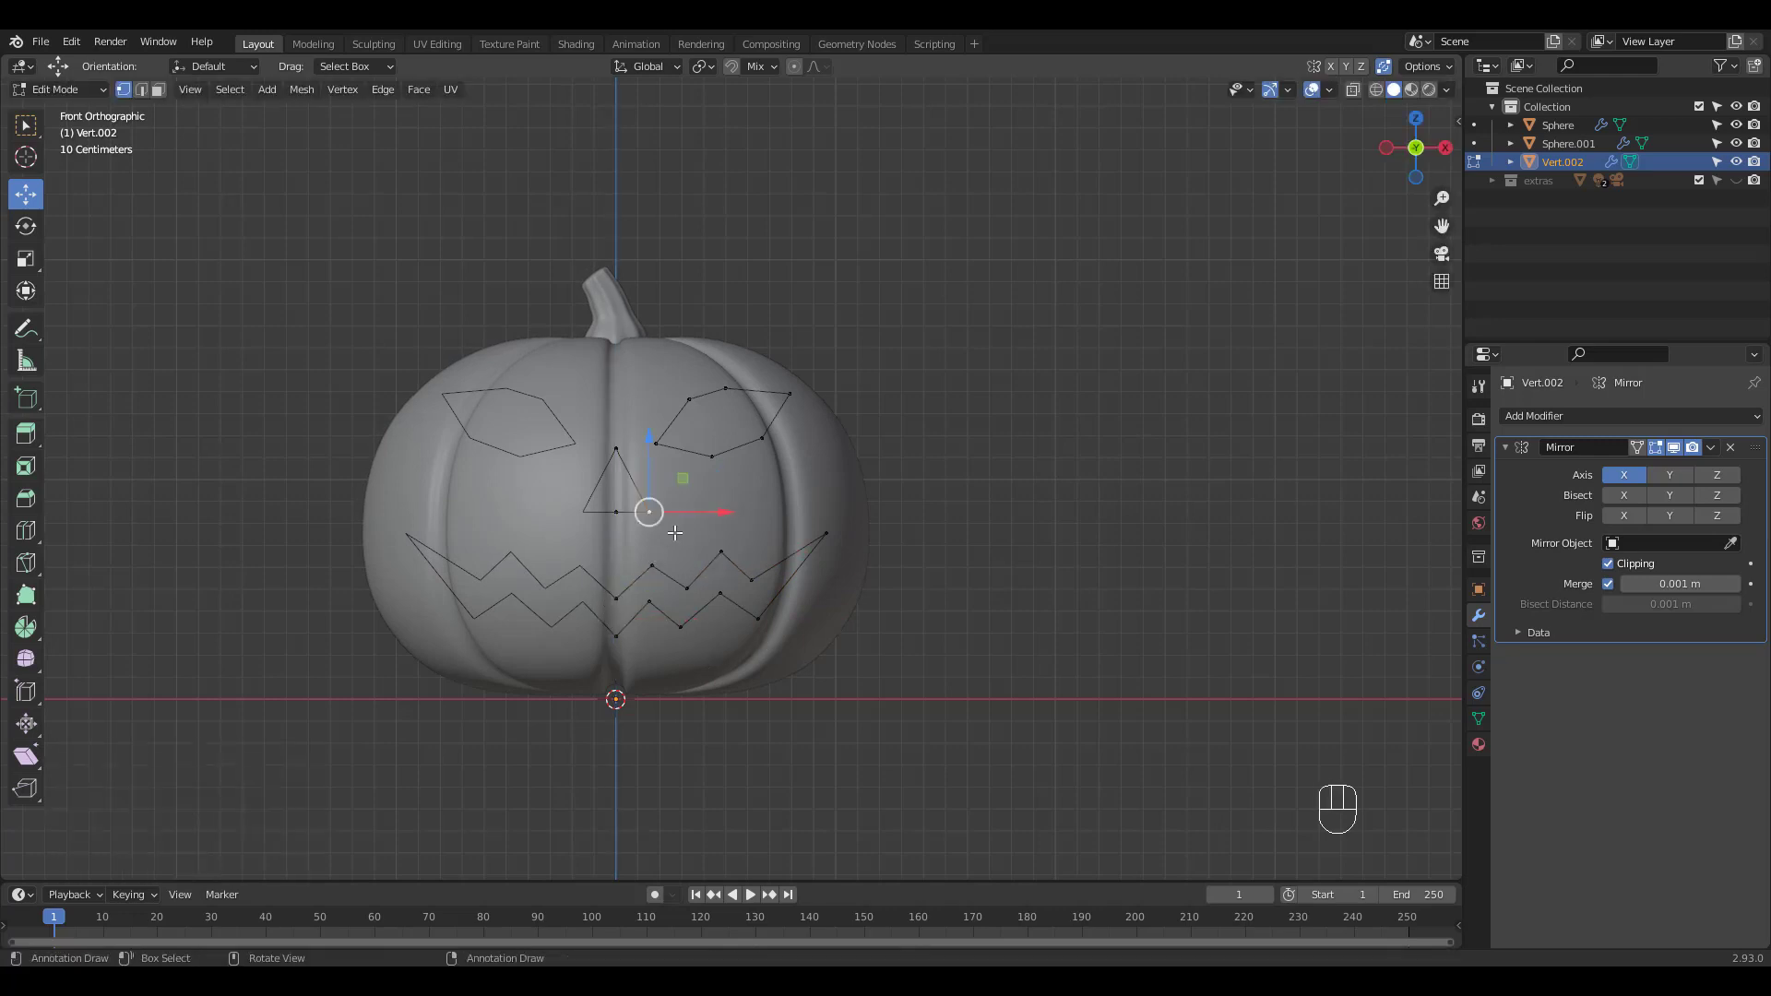
# Step: Lower the inner peak of the mouth's upper edge about 0.02 m and select the lower edge's inner valley vertex
pyautogui.click(653, 562)
pyautogui.press('g')
pyautogui.press('z')
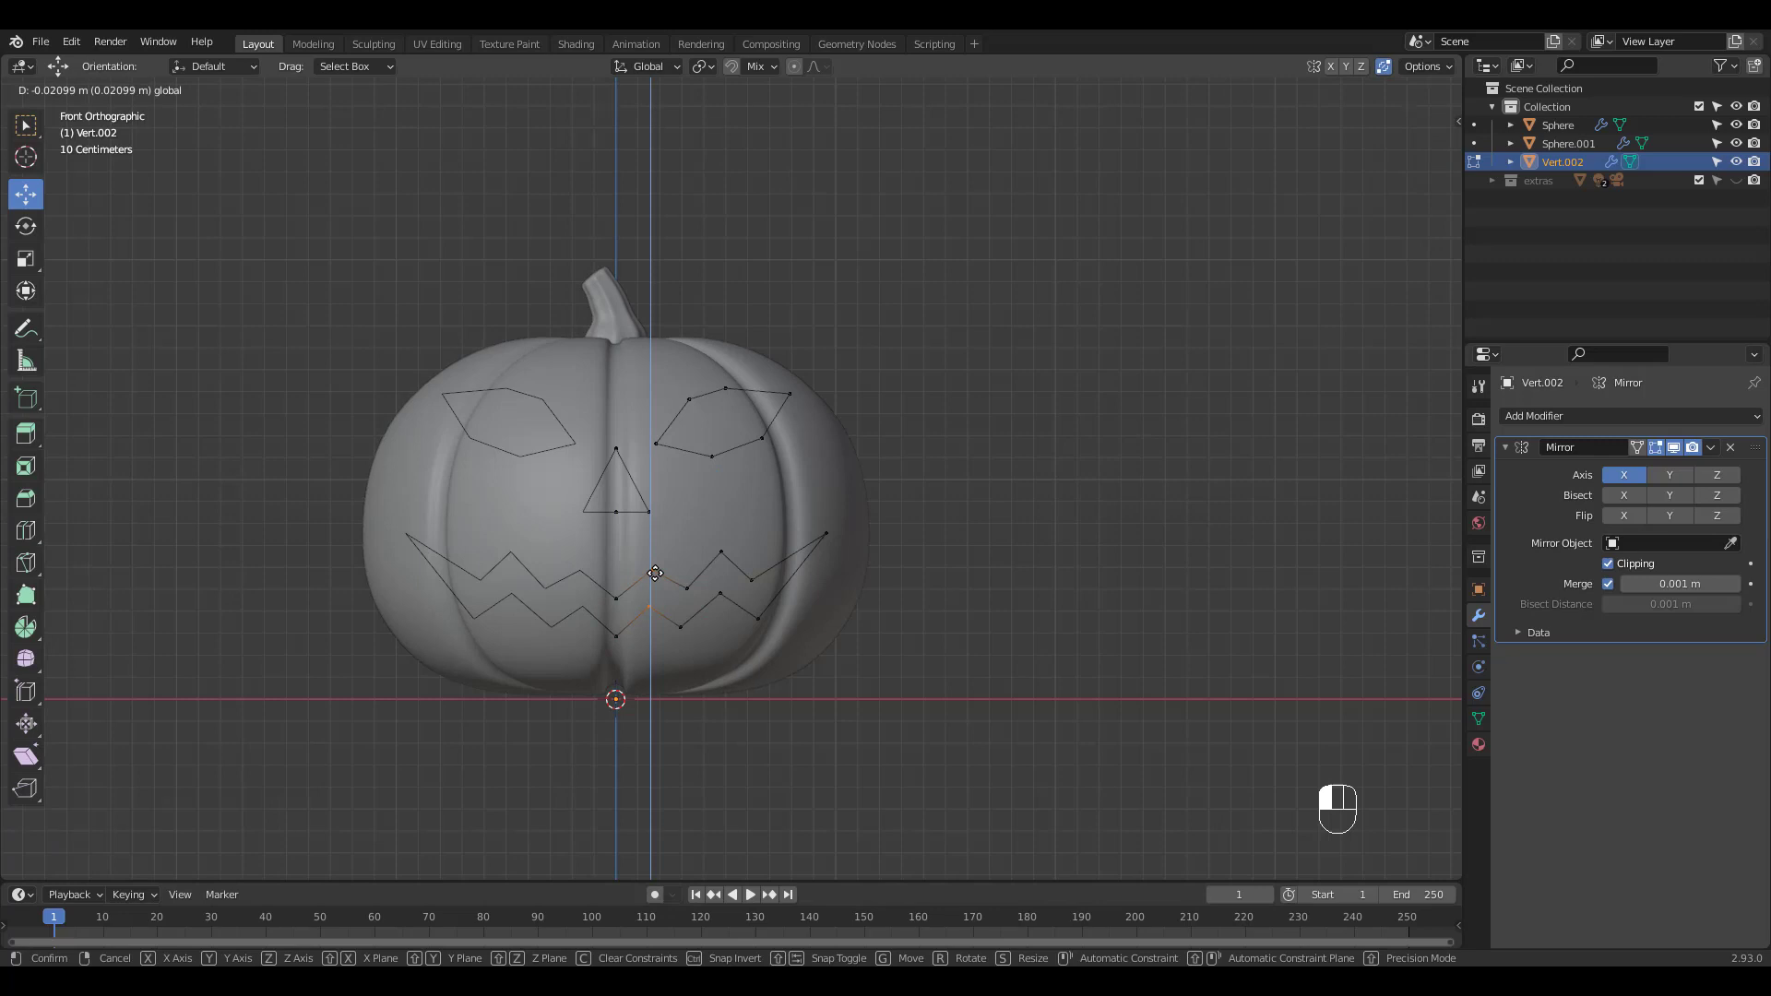
pyautogui.click(655, 573)
pyautogui.click(683, 676)
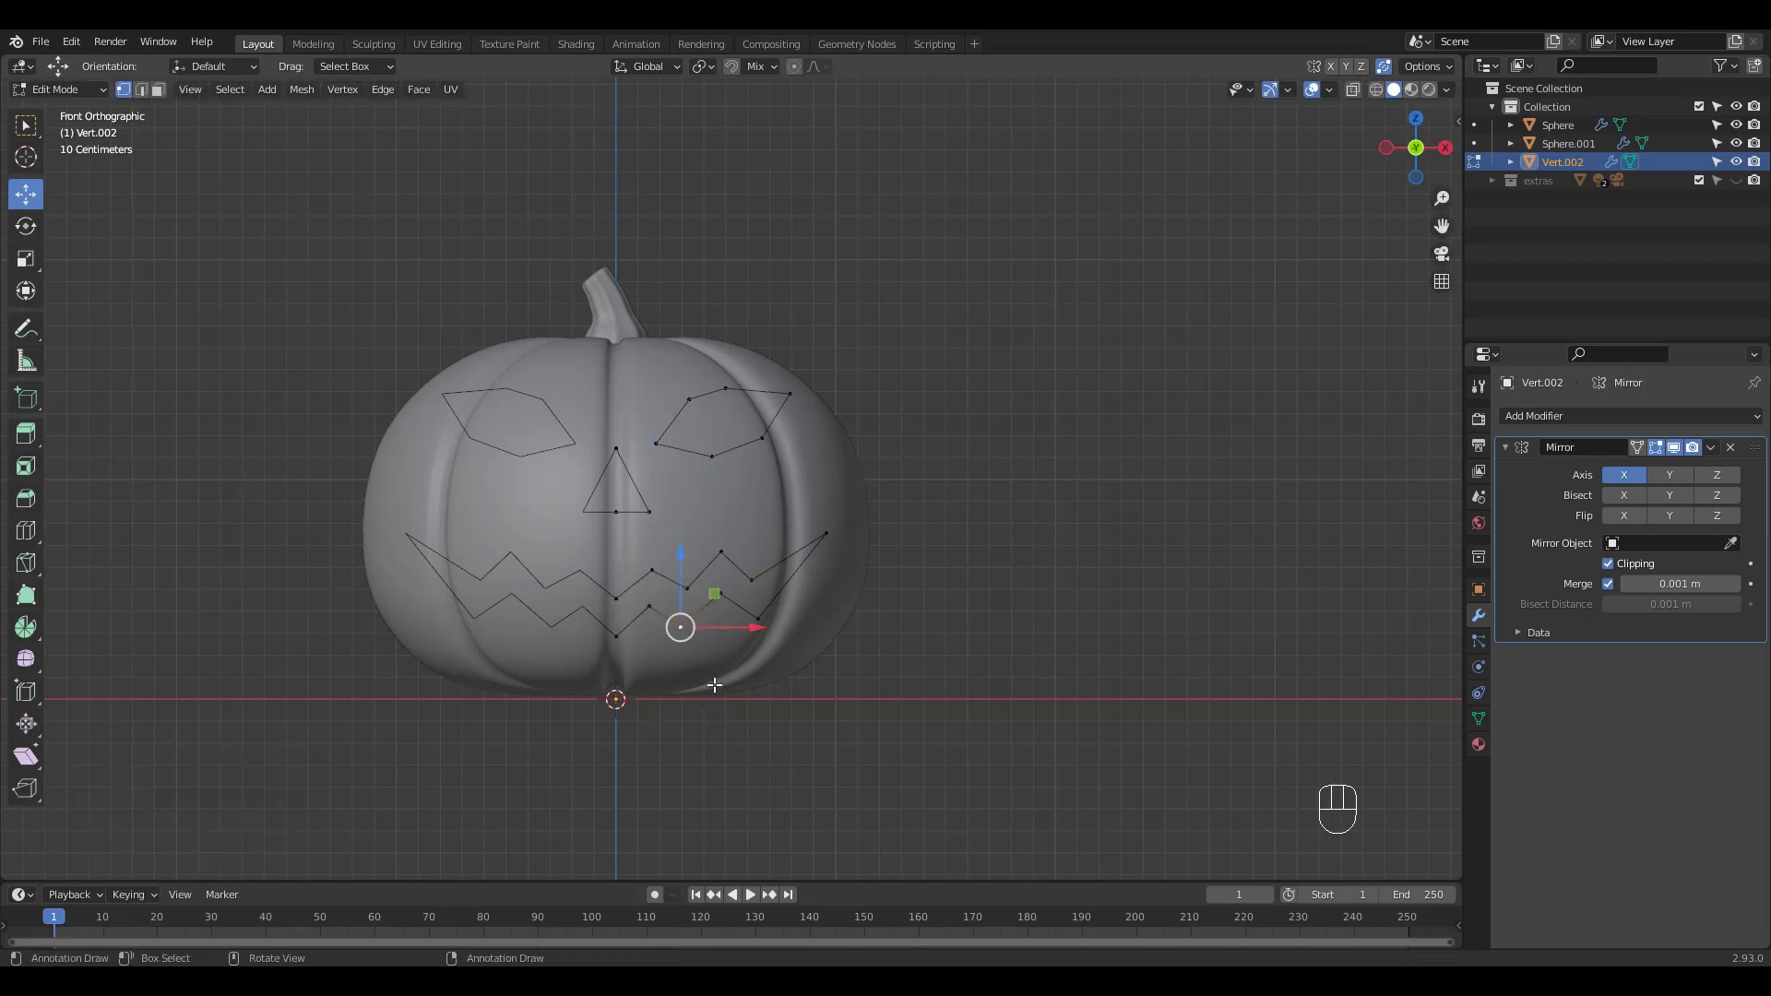
# Step: Move the whole nose outline down about 0.067 m
pyautogui.moveTo(575, 443); pyautogui.dragTo(659, 544)
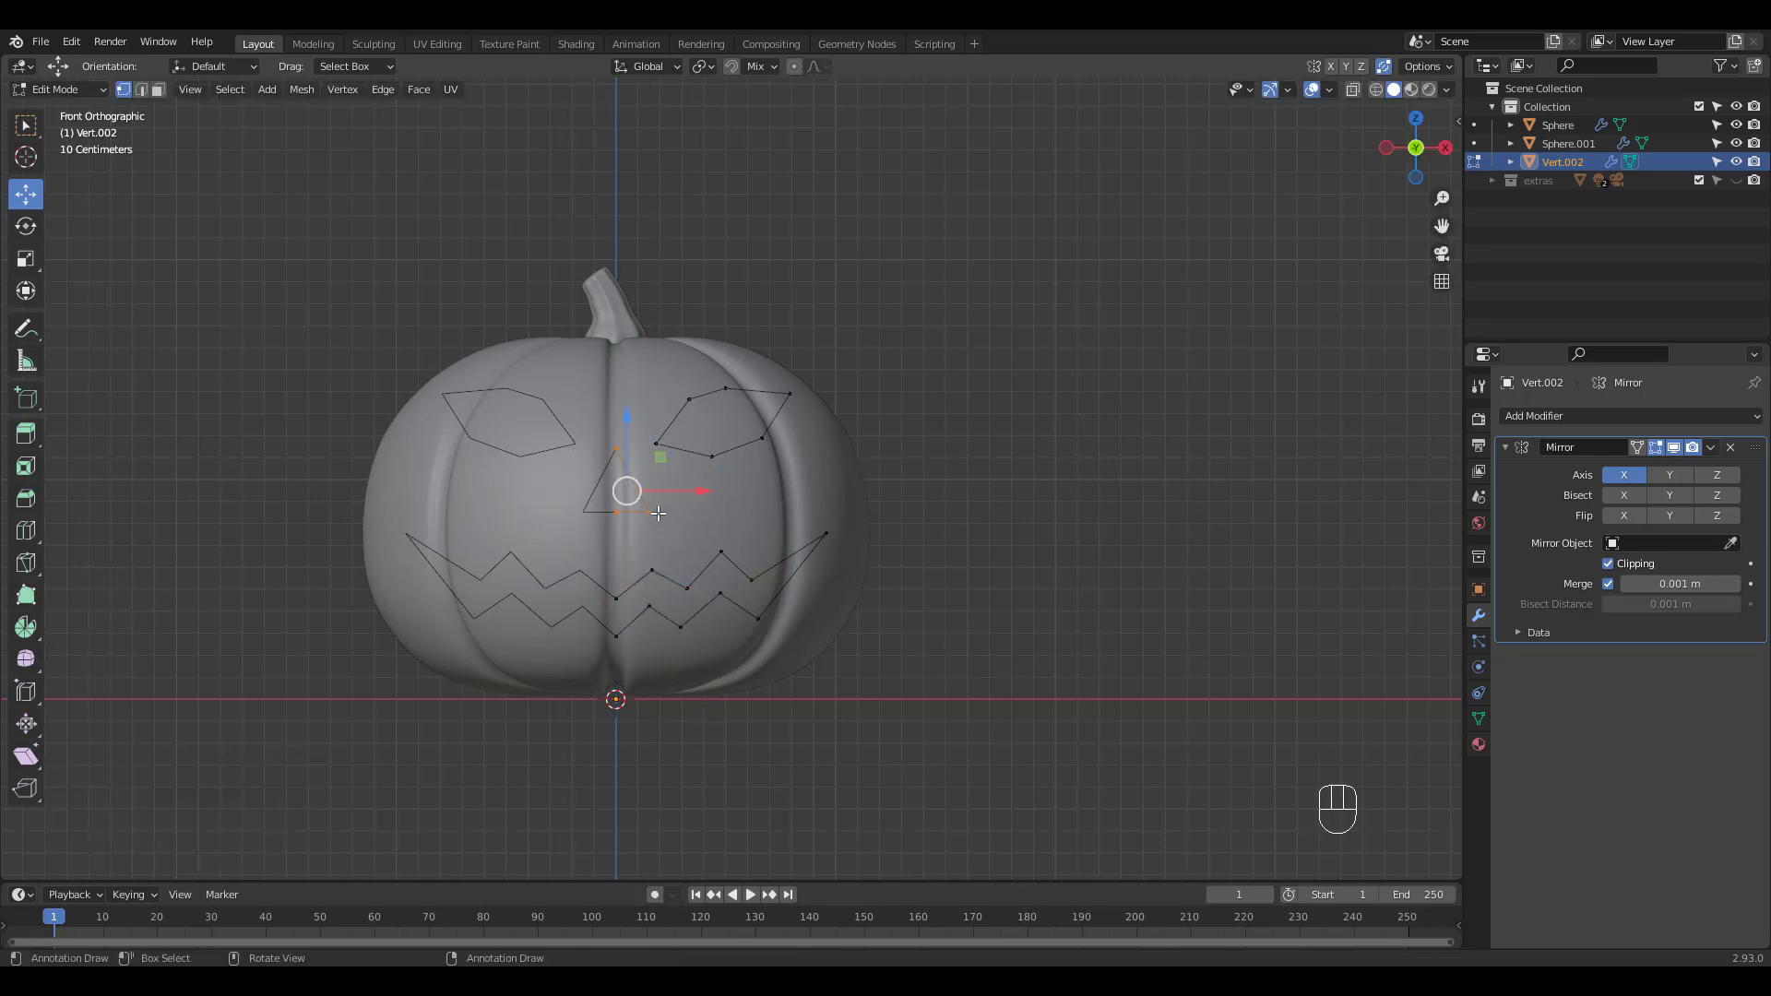
pyautogui.moveTo(626, 428); pyautogui.dragTo(626, 445)
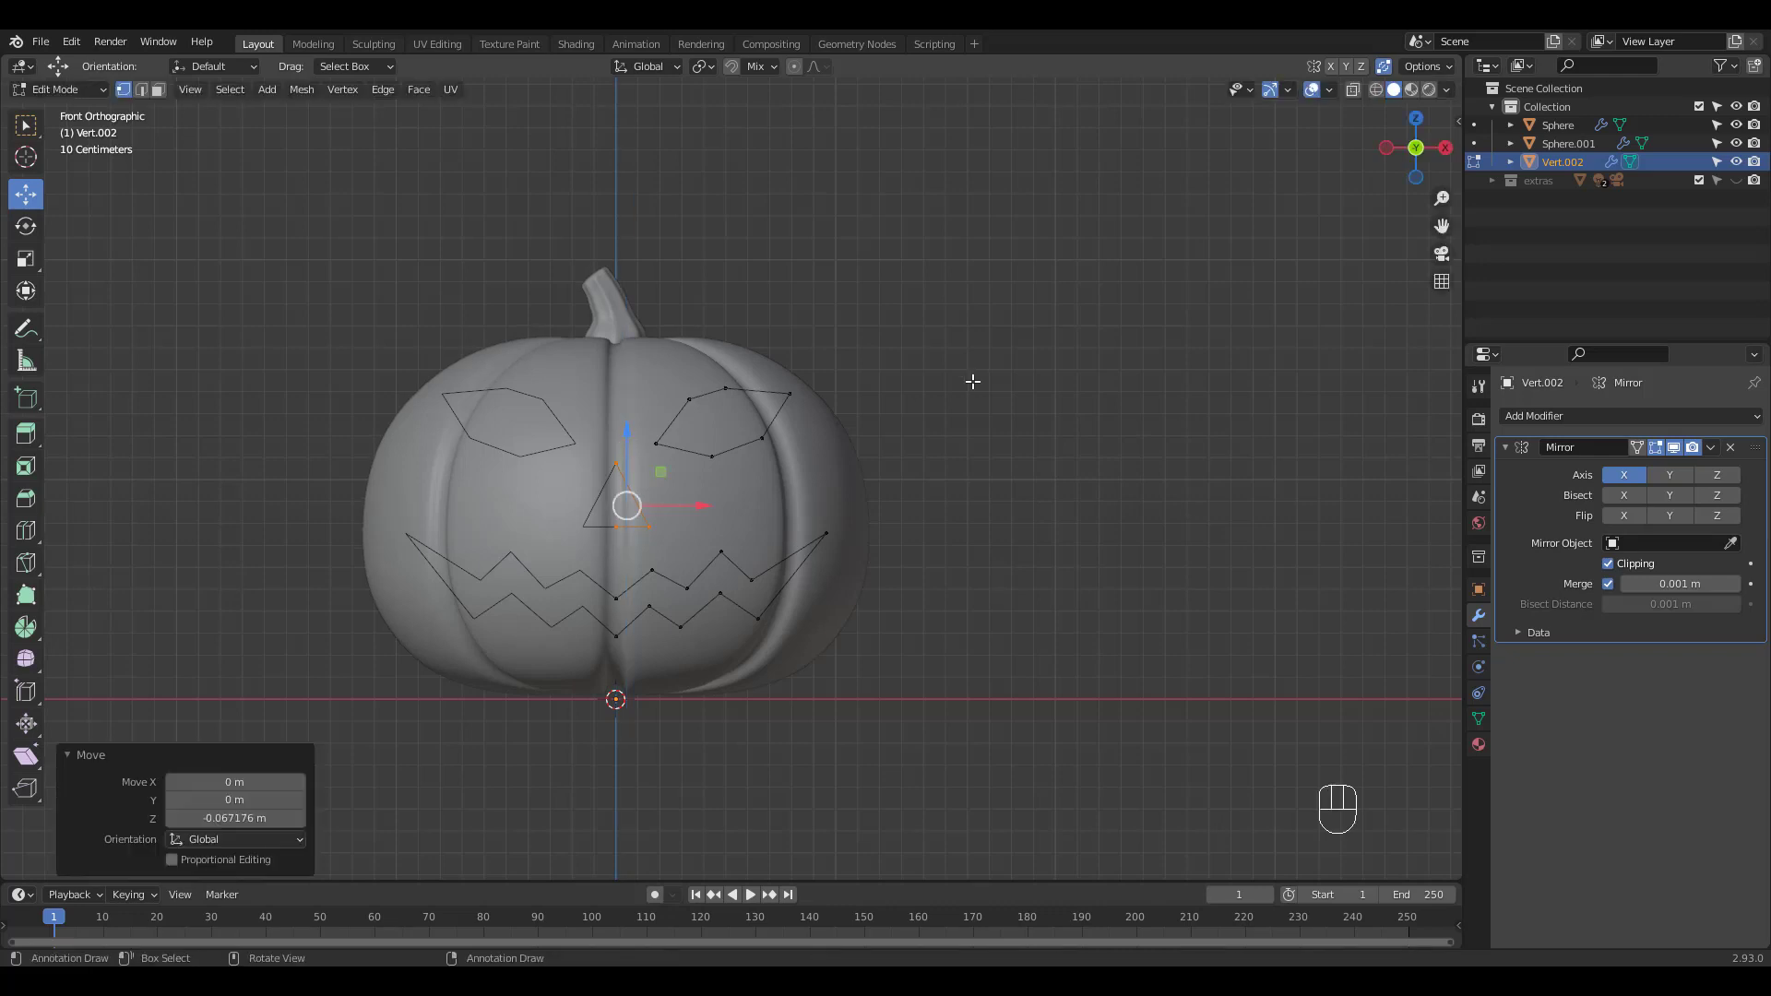
pyautogui.click(953, 390)
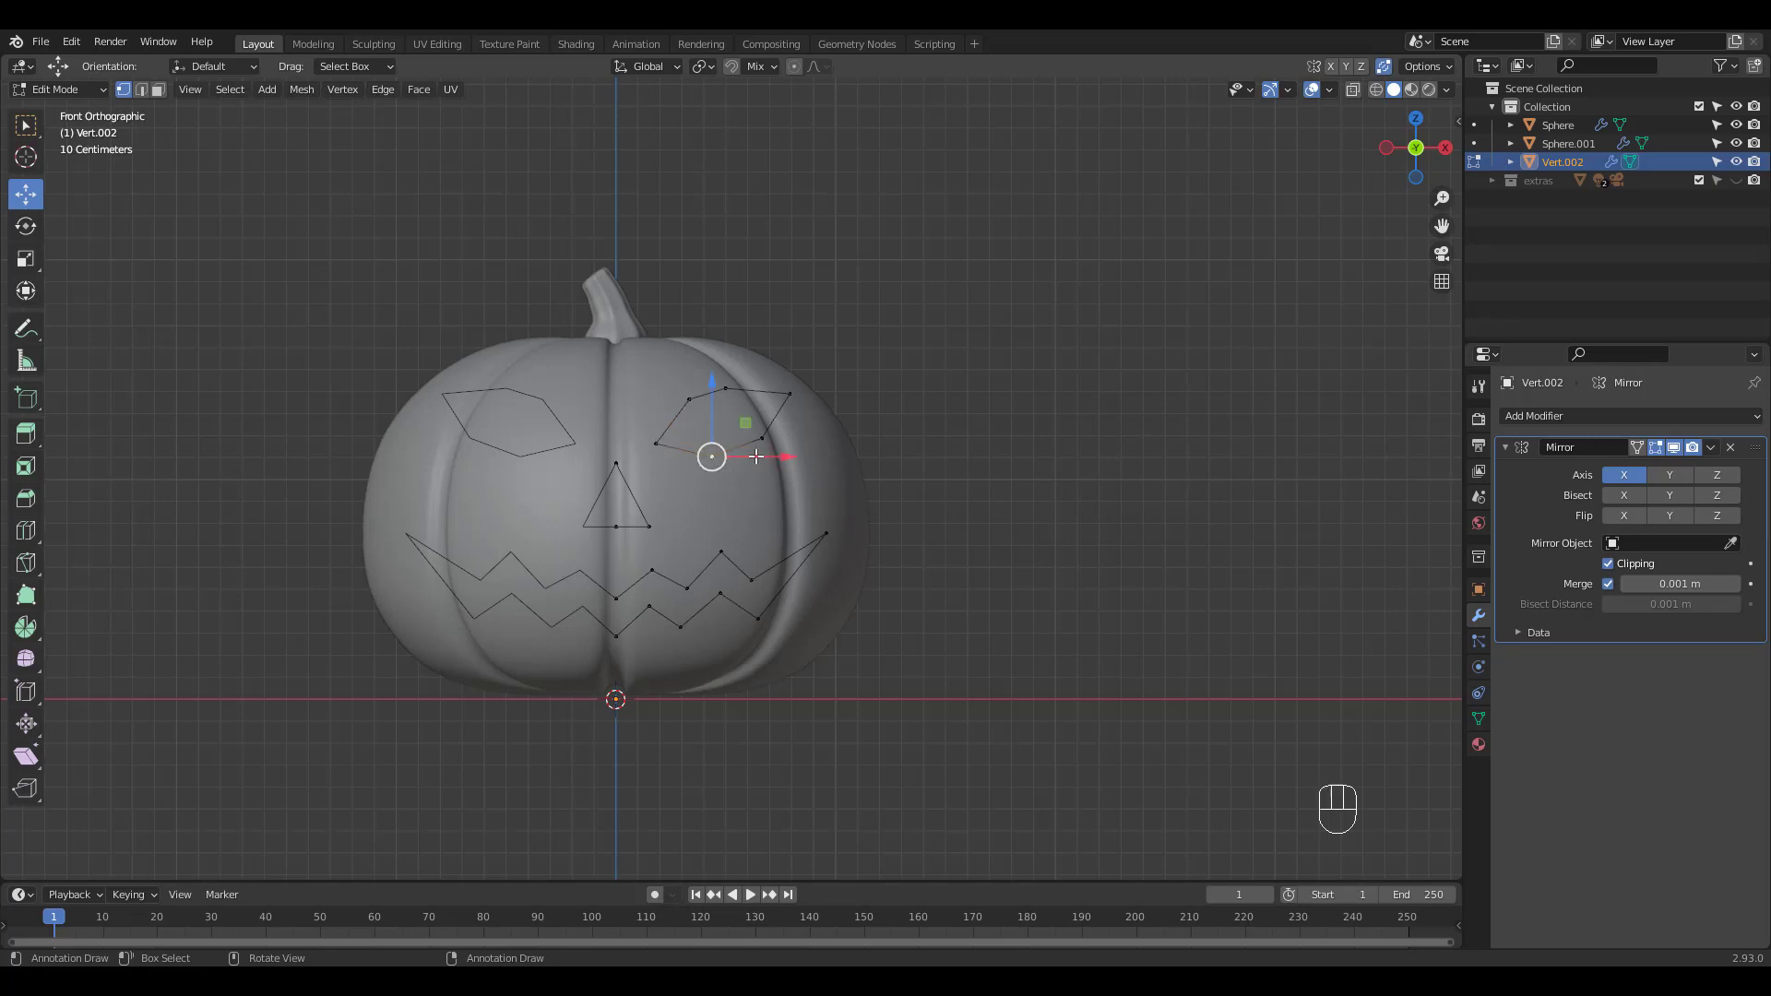
# Step: Shift the eye's lower outer vertex slightly outward and about 0.013 m down, and its outer corner about 0.008 m outward
pyautogui.moveTo(773, 448); pyautogui.dragTo(786, 459)
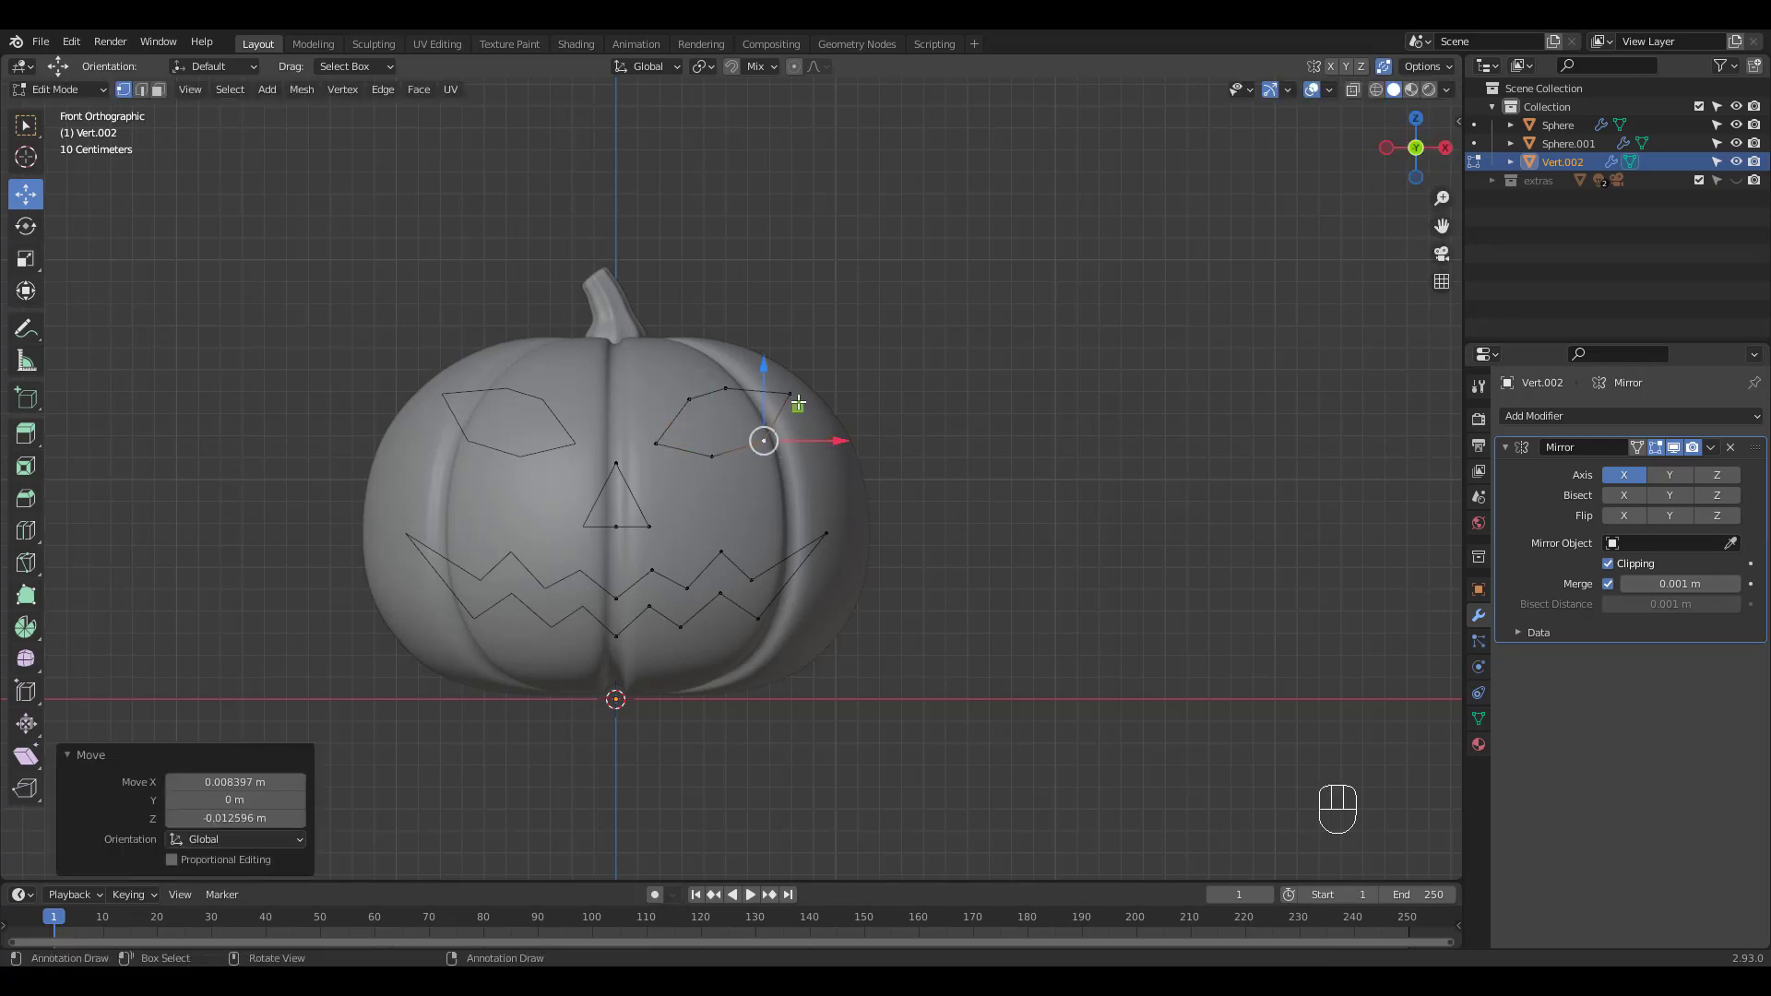
pyautogui.click(789, 392)
pyautogui.moveTo(790, 389); pyautogui.dragTo(797, 374)
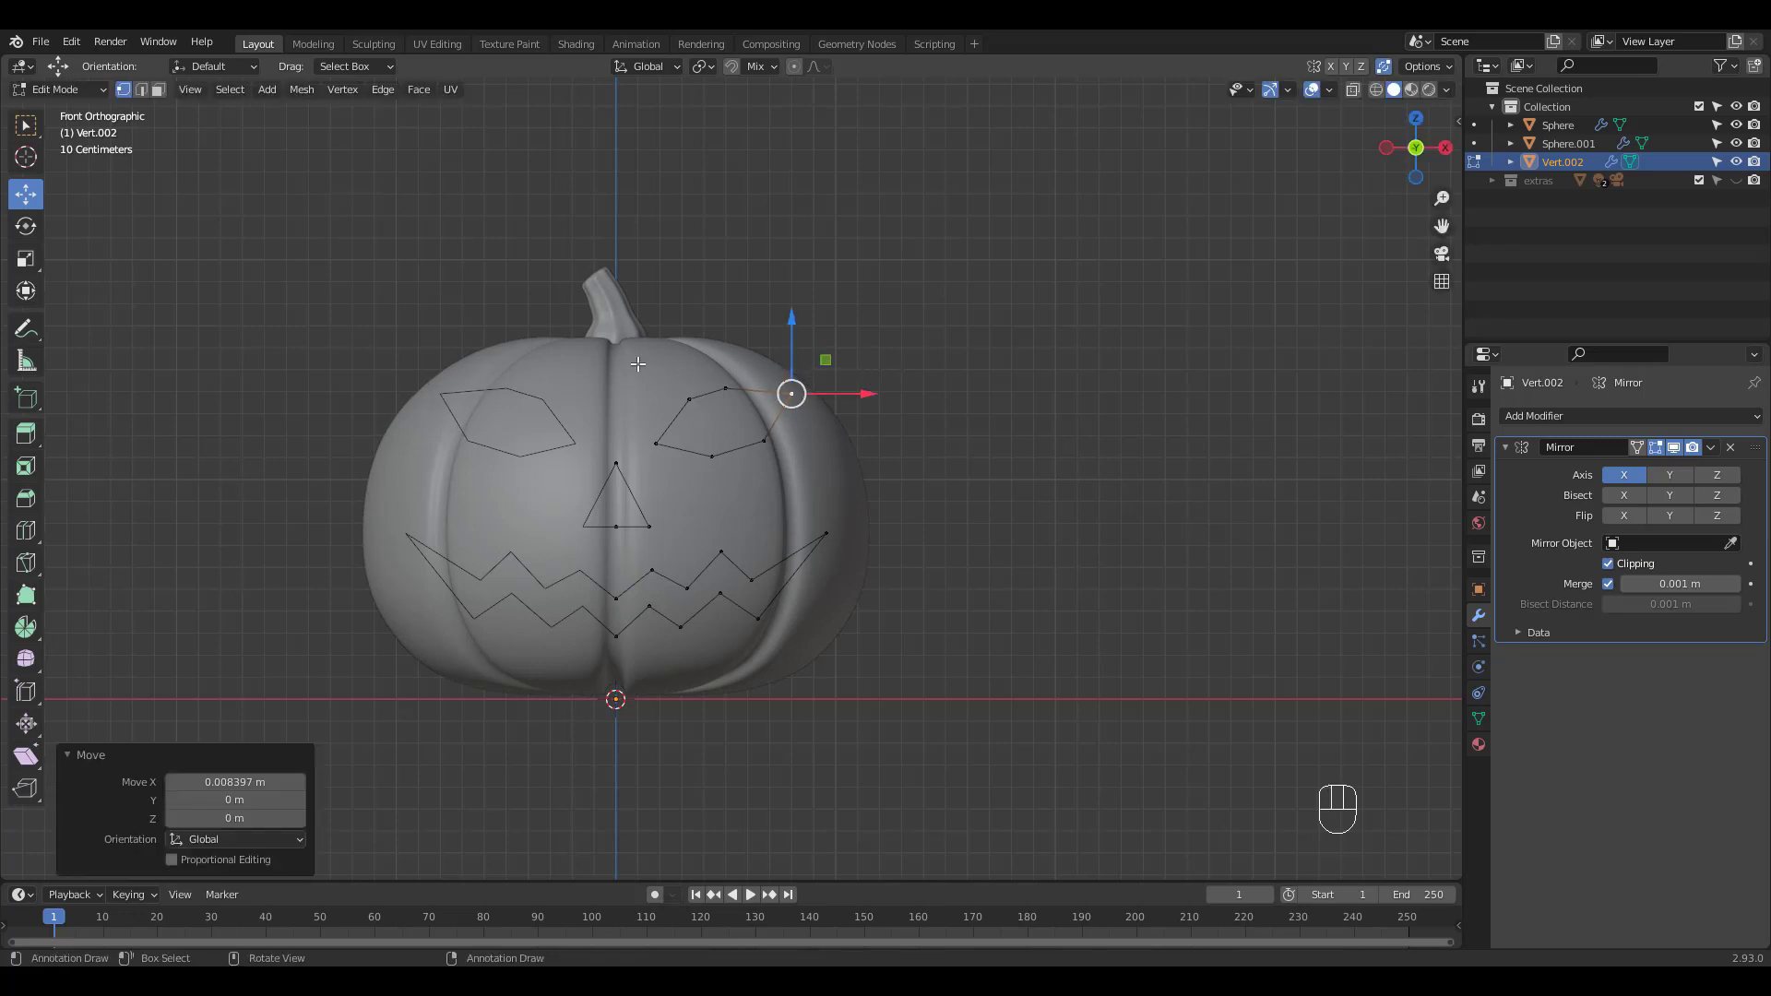
# Step: Fill the eye, nose and mouth outlines with faces
pyautogui.moveTo(637, 365); pyautogui.dragTo(812, 471)
pyautogui.press('f')
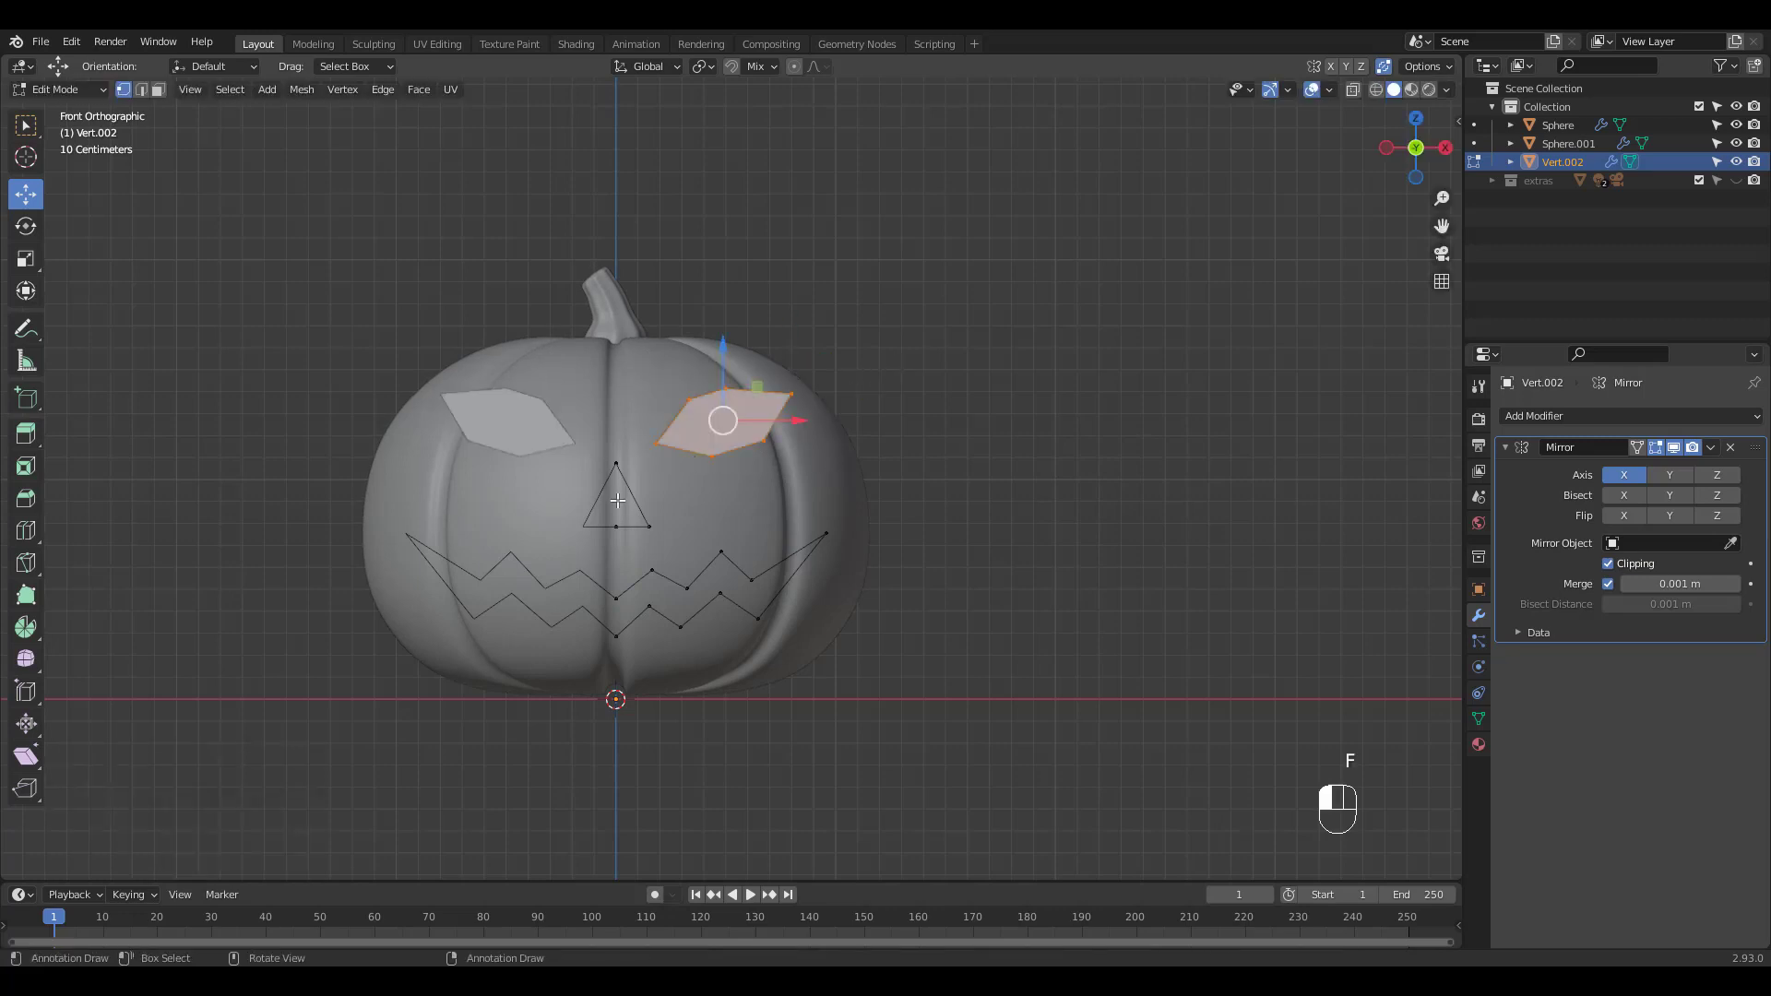
pyautogui.moveTo(577, 454); pyautogui.dragTo(673, 526)
pyautogui.press('f')
pyautogui.press('f')
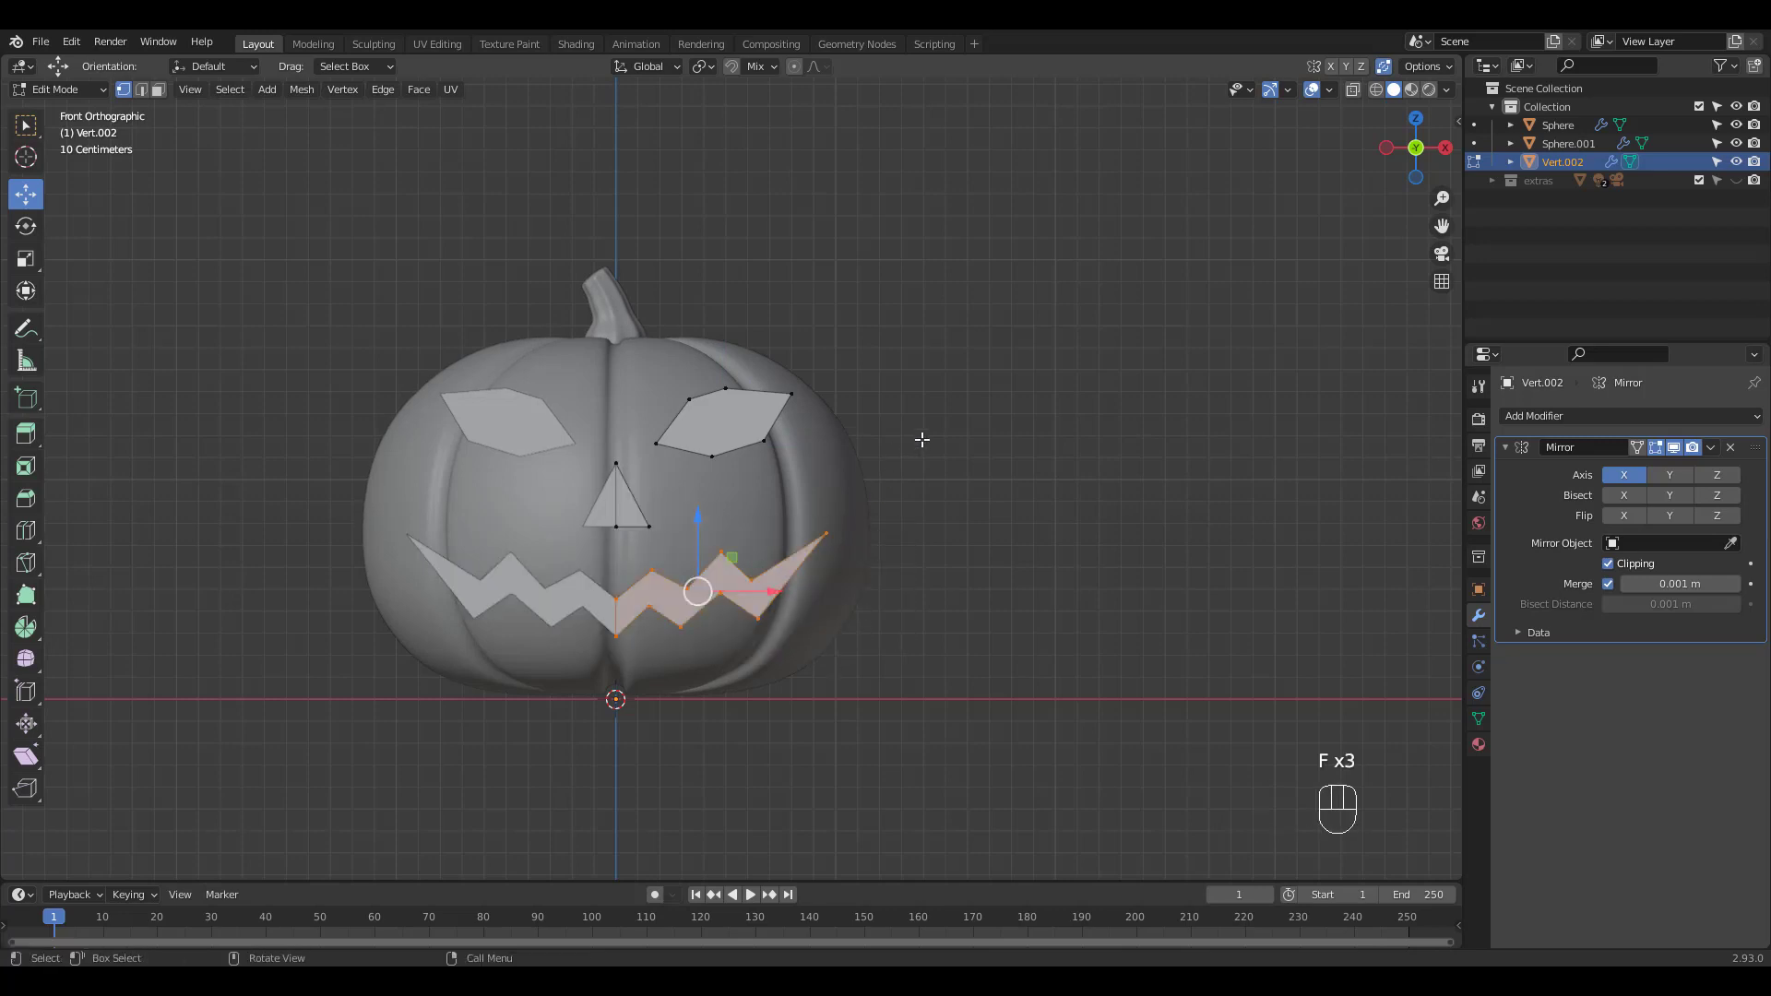
pyautogui.click(922, 440)
# Step: Extrude all the face shapes about 1.03 m forward, away from the pumpkin, and return to Object Mode
pyautogui.moveTo(909, 428); pyautogui.dragTo(805, 443, button='middle')
pyautogui.press('a')
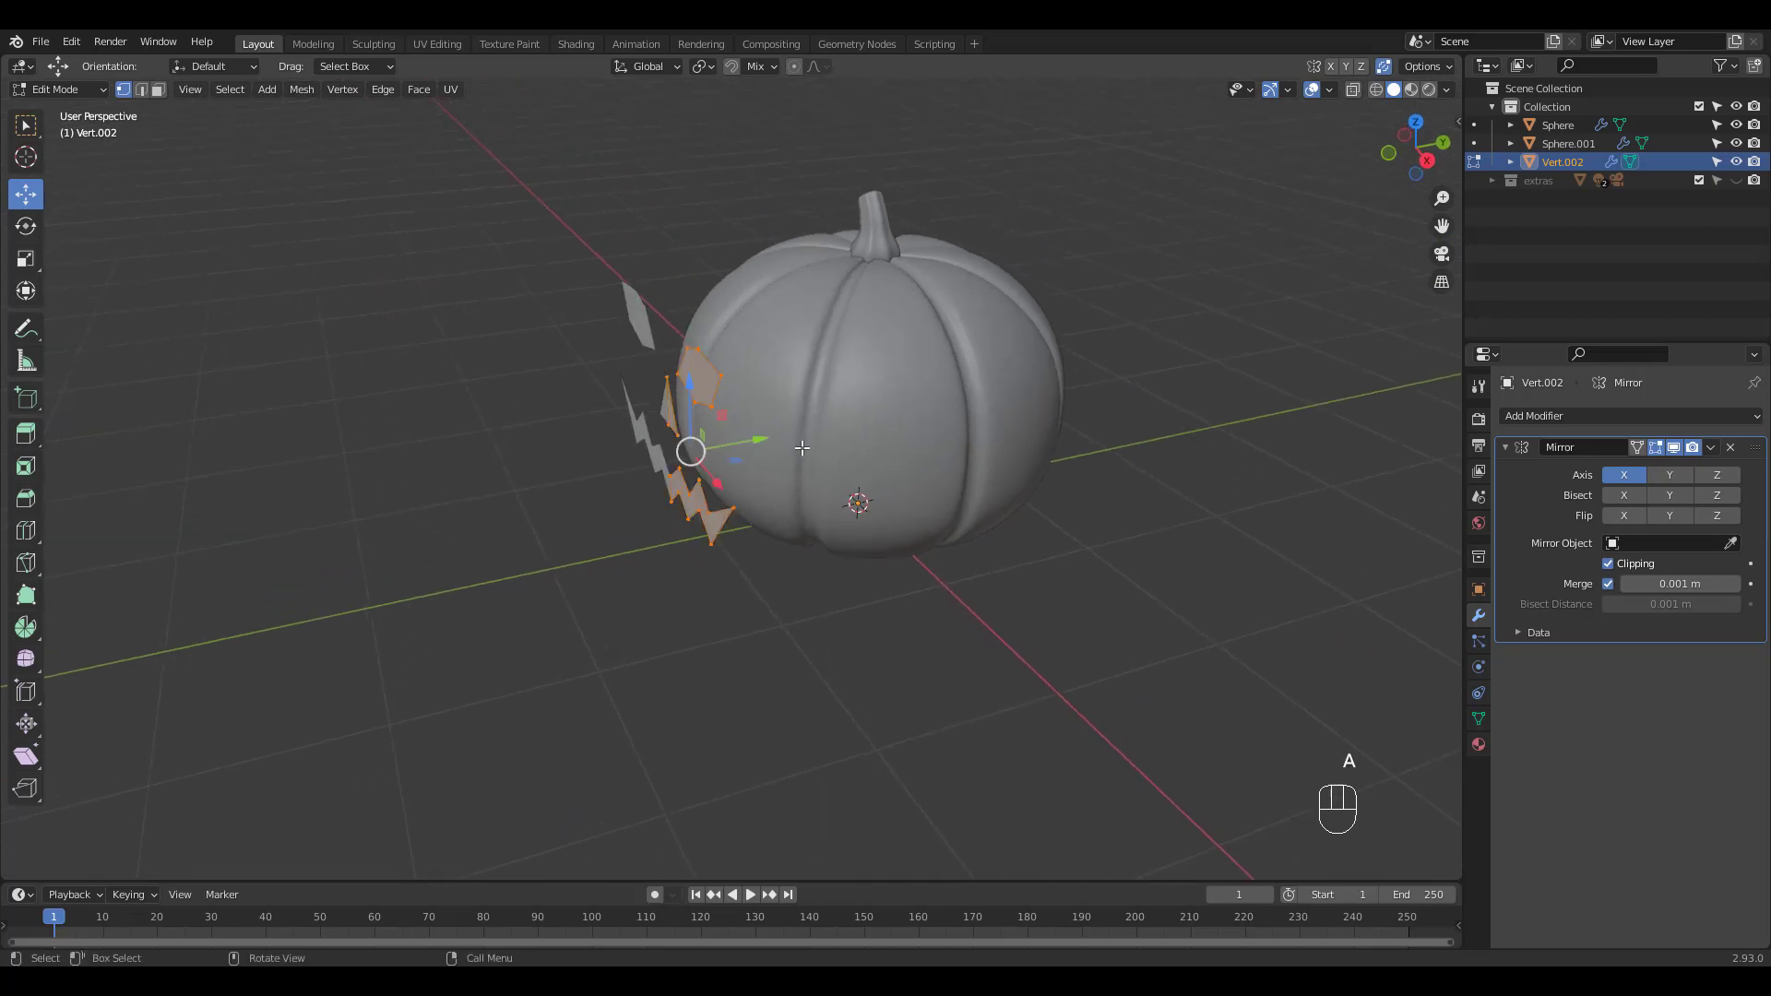
pyautogui.press('e')
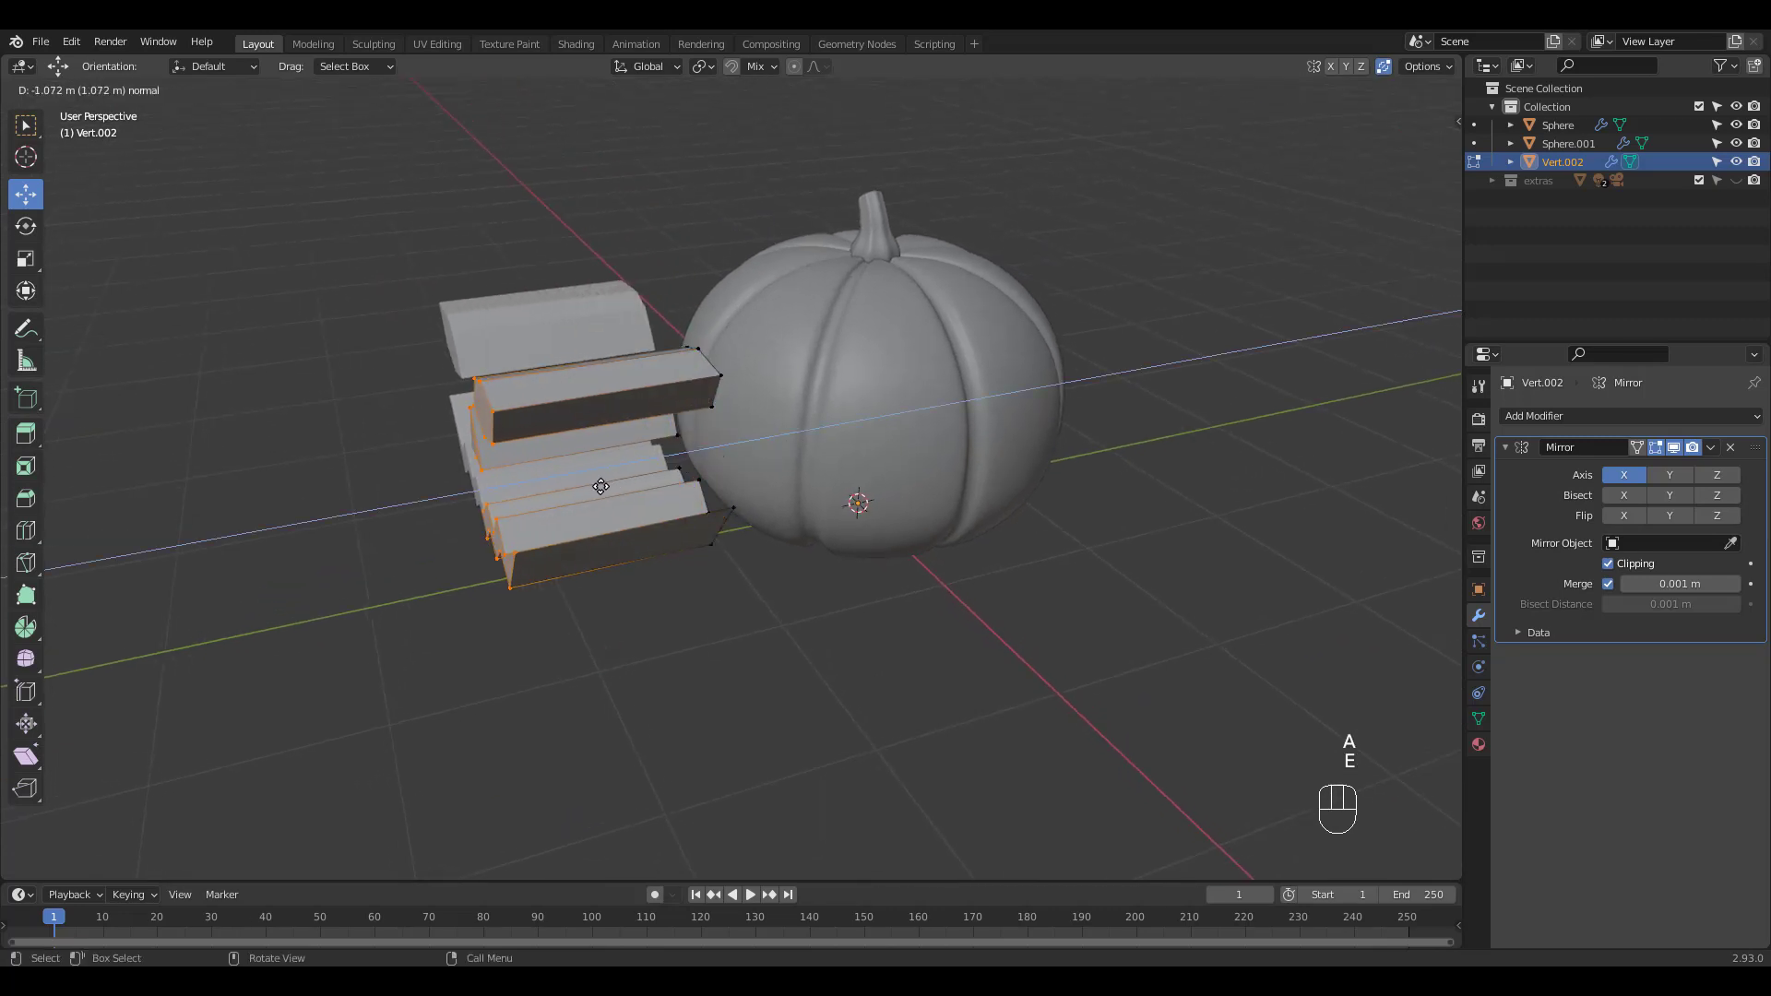
pyautogui.click(612, 482)
pyautogui.moveTo(611, 481); pyautogui.dragTo(975, 362, button='middle')
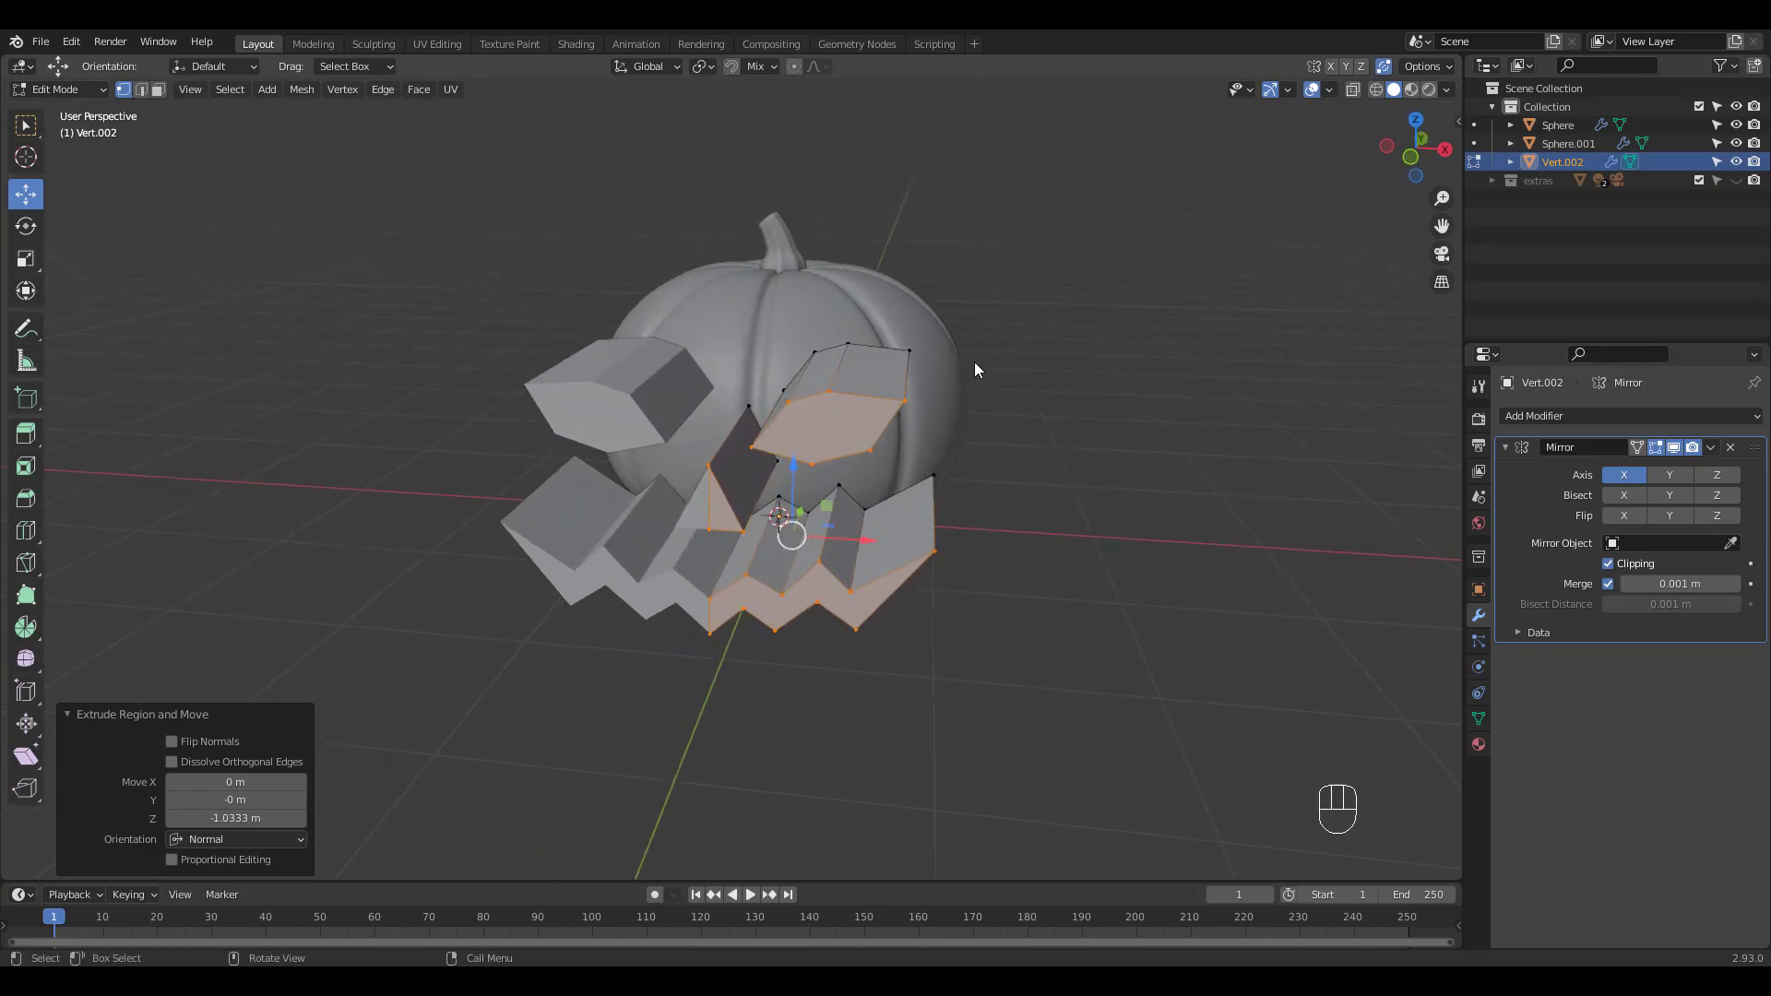
pyautogui.press('Tab')
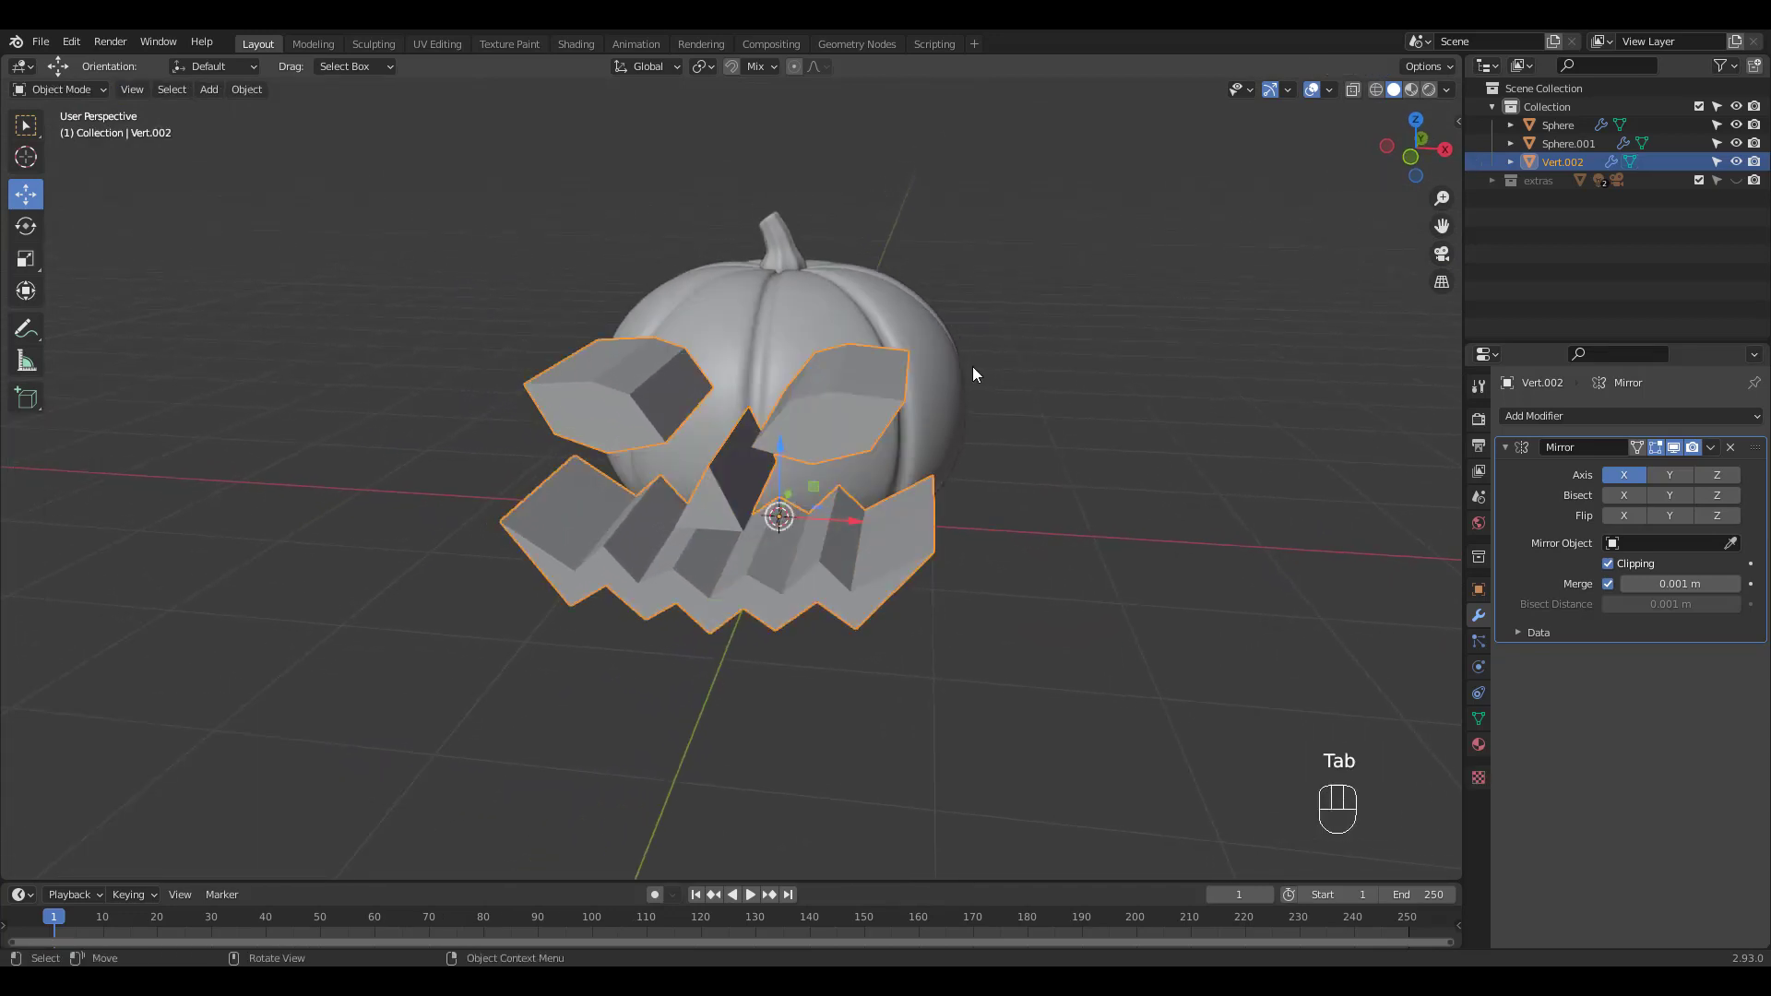
# Step: Shade the extruded face object smooth and enable Auto Smooth at 30°
pyautogui.rightClick(868, 410)
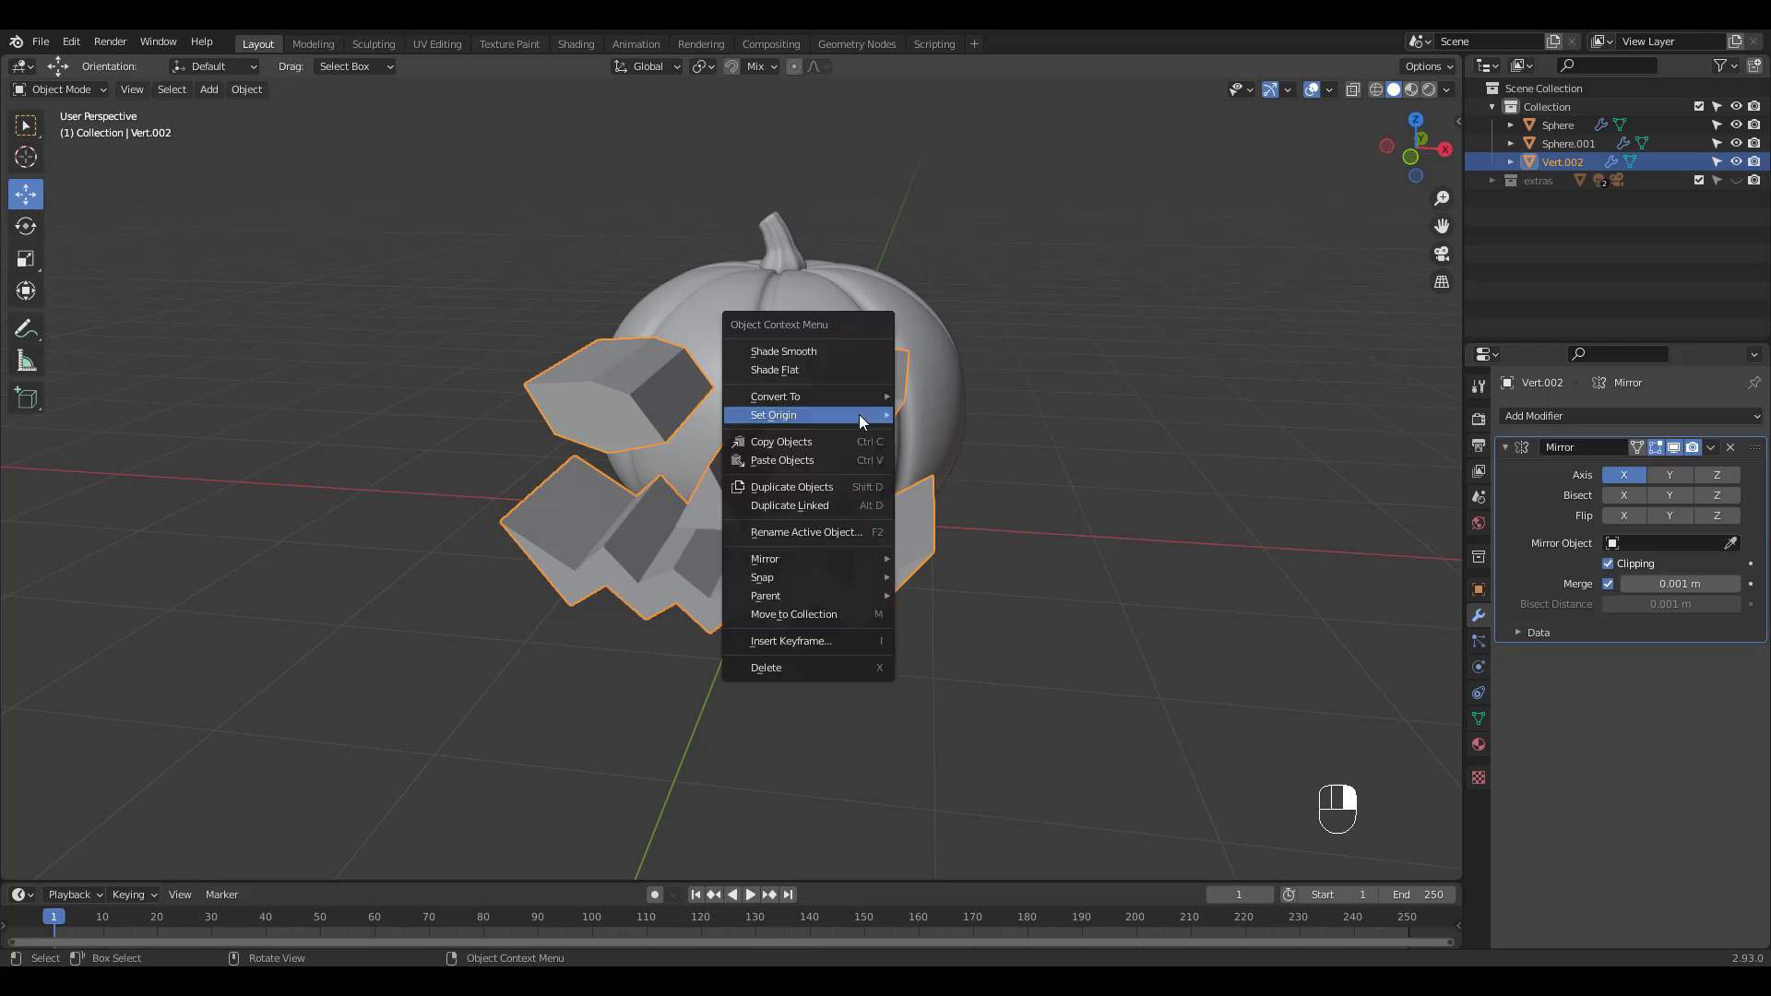
pyautogui.click(866, 351)
pyautogui.click(1479, 719)
pyautogui.click(1608, 759)
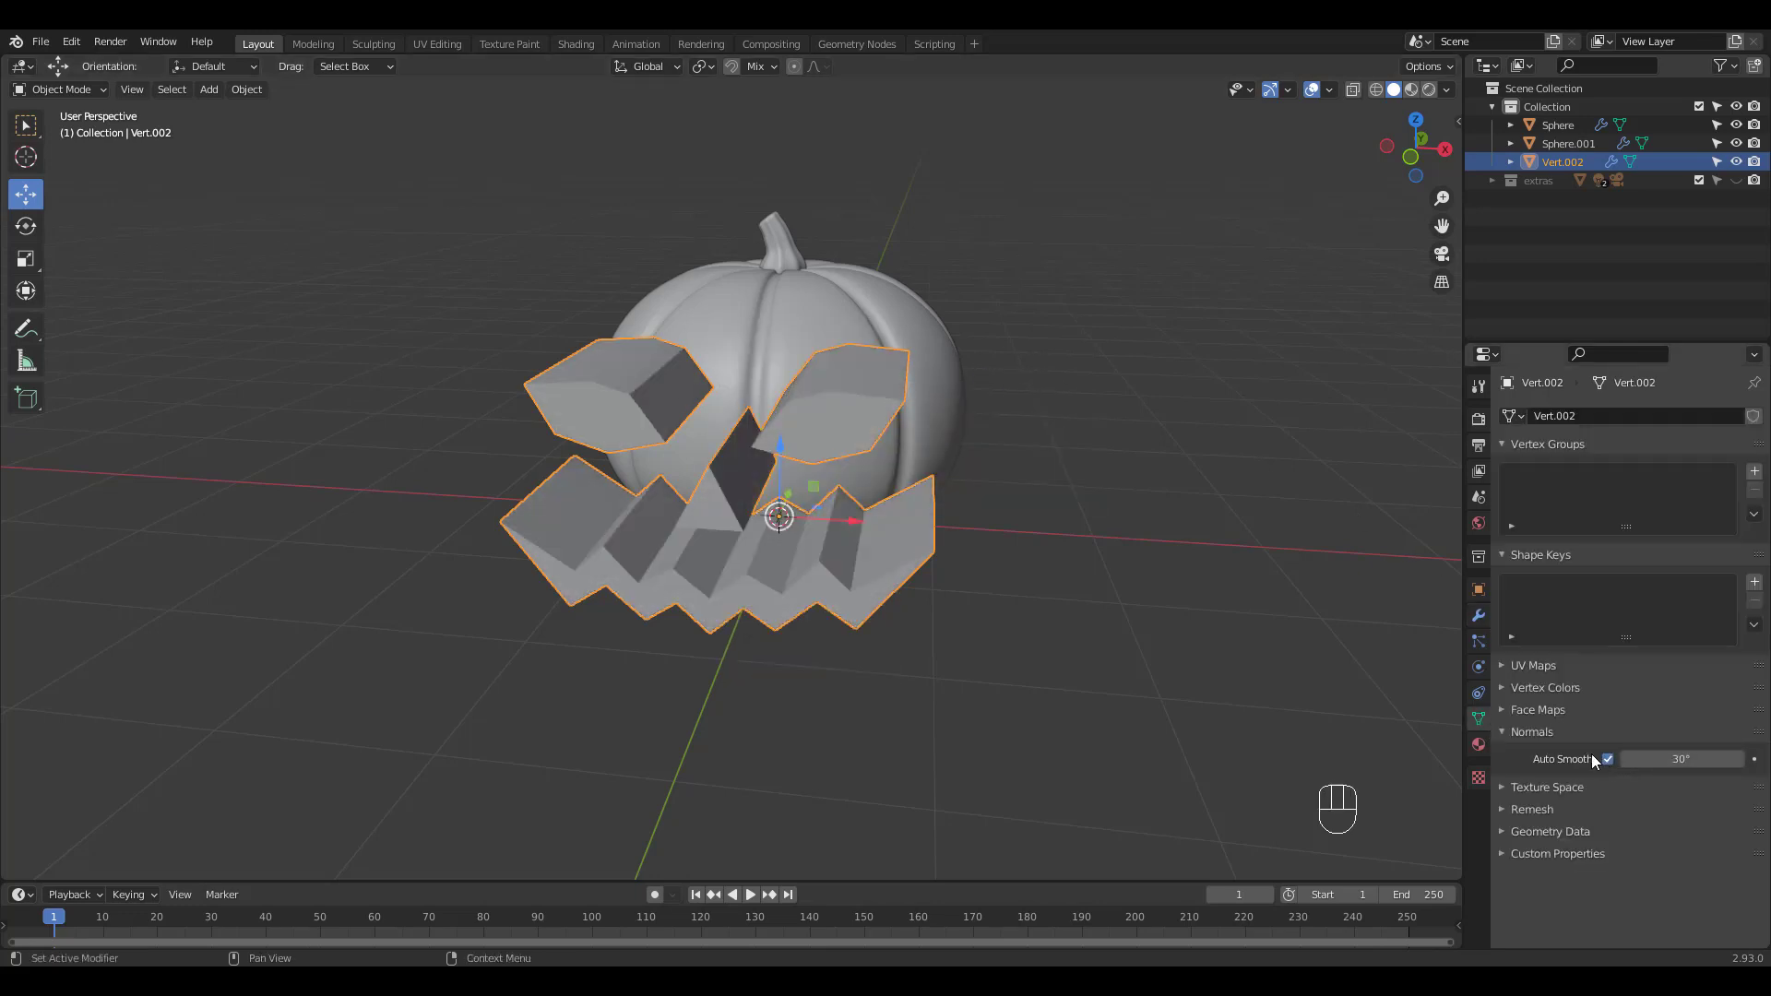
# Step: Add a Solidify modifier to the pumpkin body
pyautogui.moveTo(906, 402); pyautogui.dragTo(834, 419, button='middle')
pyautogui.click(1015, 508)
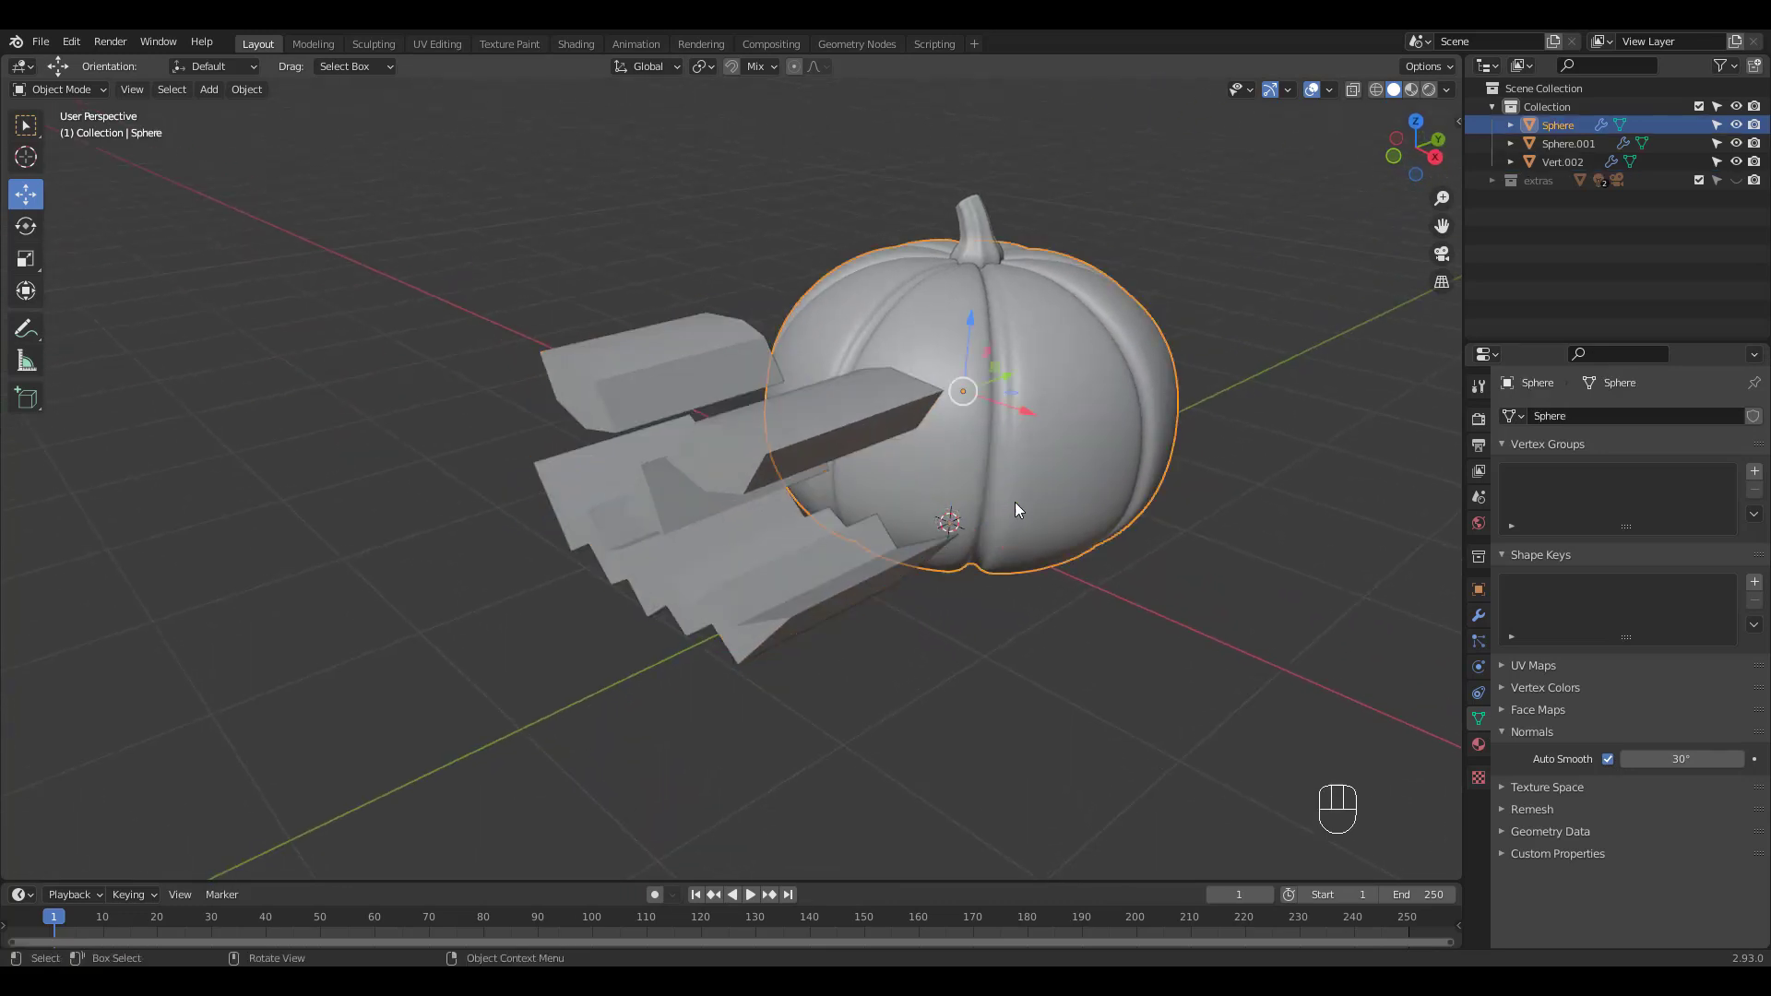
pyautogui.click(860, 582)
pyautogui.moveTo(1009, 495); pyautogui.dragTo(1096, 456)
pyautogui.moveTo(1096, 456); pyautogui.dragTo(1107, 384, button='middle')
pyautogui.click(1118, 395)
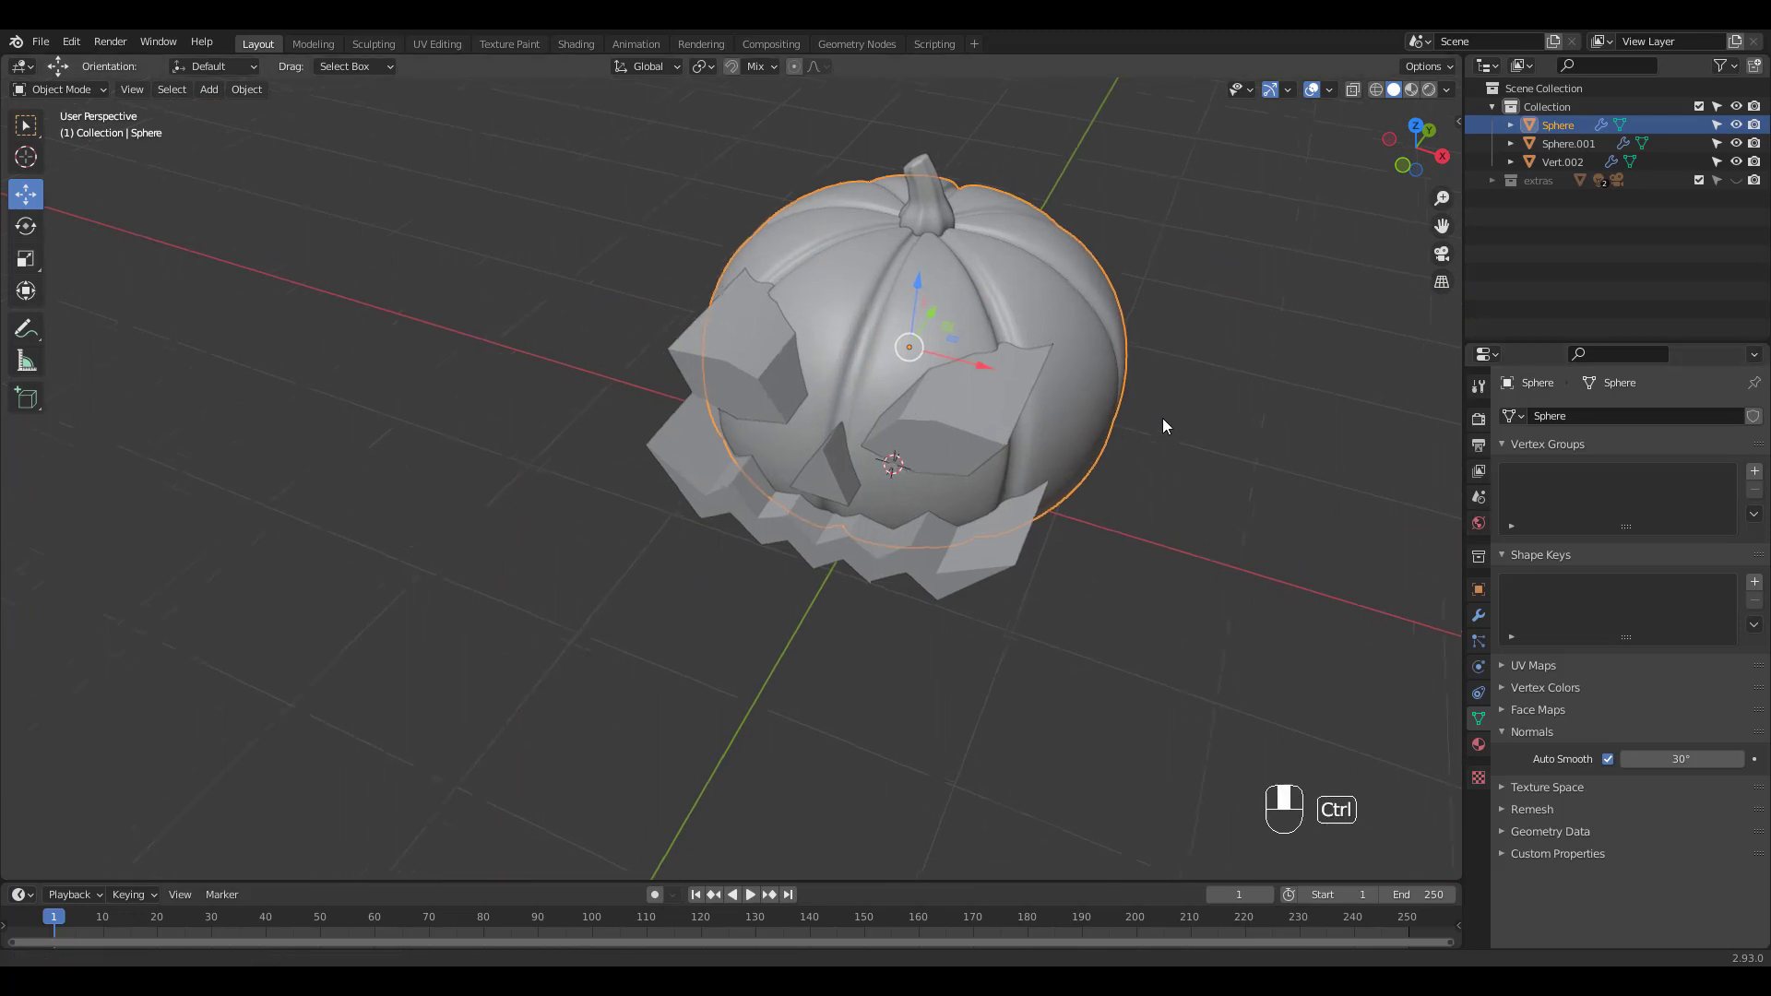
pyautogui.keyDown('ctrl'); pyautogui.scroll(-2, 1162, 425); pyautogui.keyUp('ctrl')
pyautogui.keyDown('shift'); pyautogui.scroll(-1, 1165, 412); pyautogui.keyUp('shift')
pyautogui.click(1478, 615)
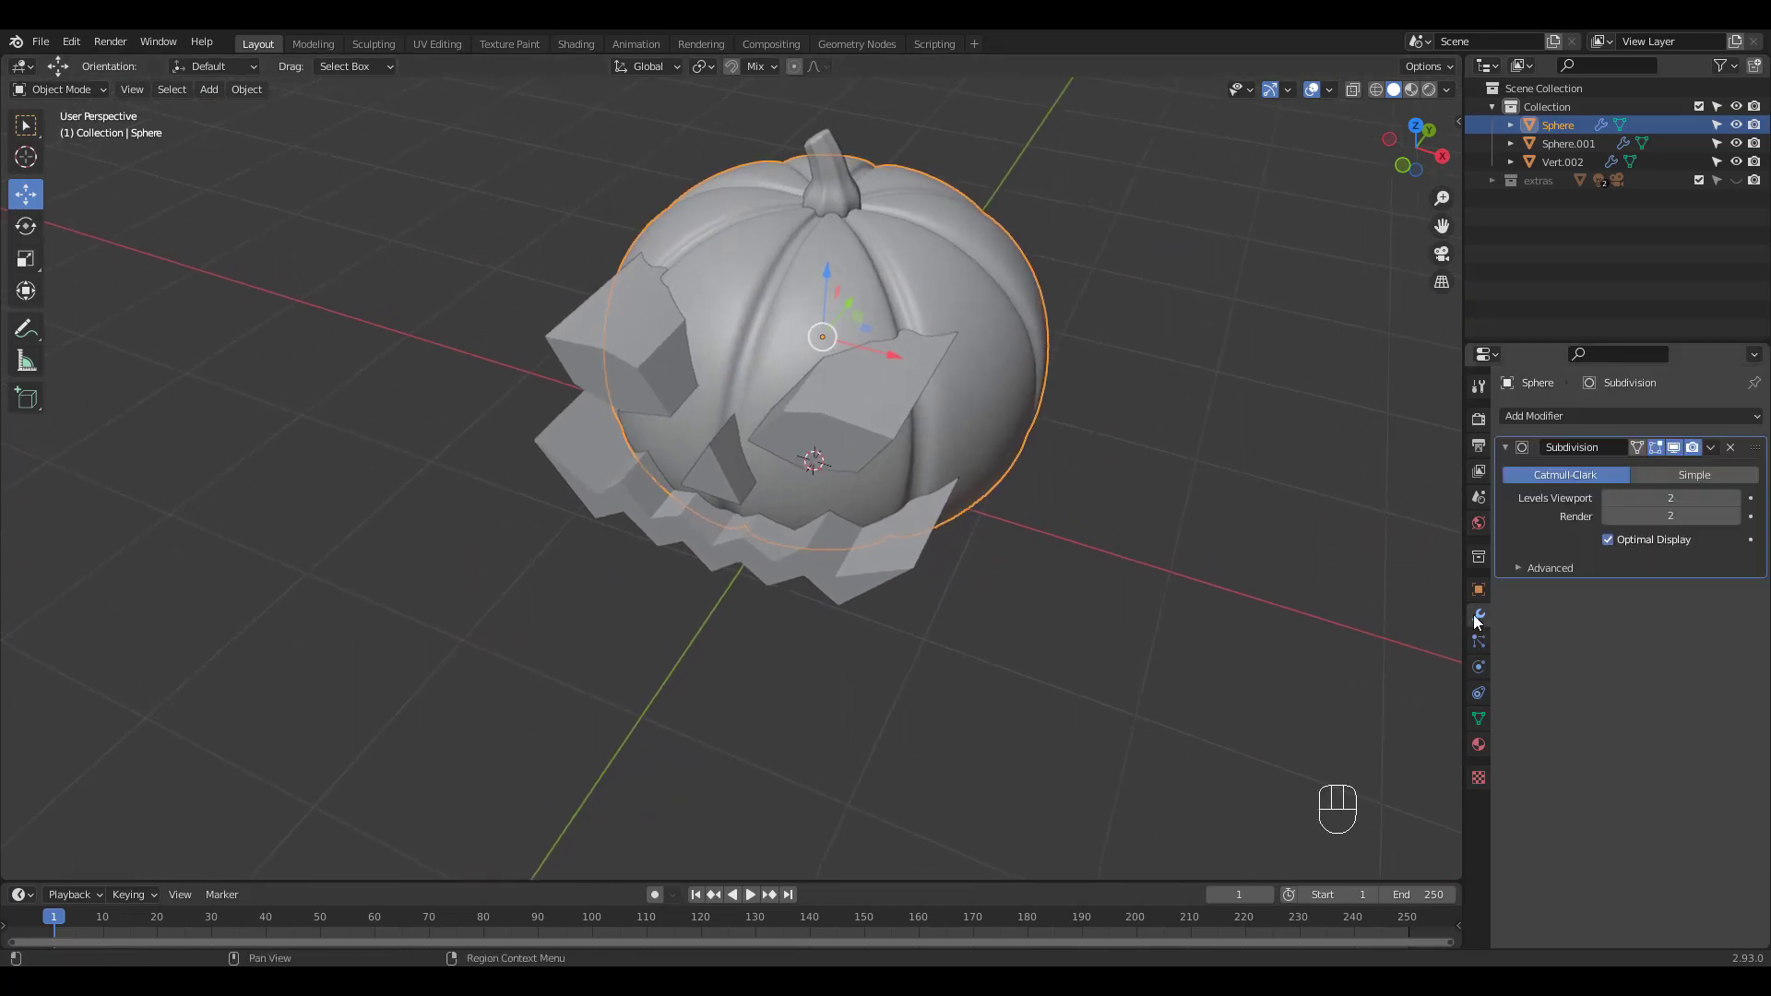
pyautogui.click(1554, 417)
pyautogui.click(1432, 731)
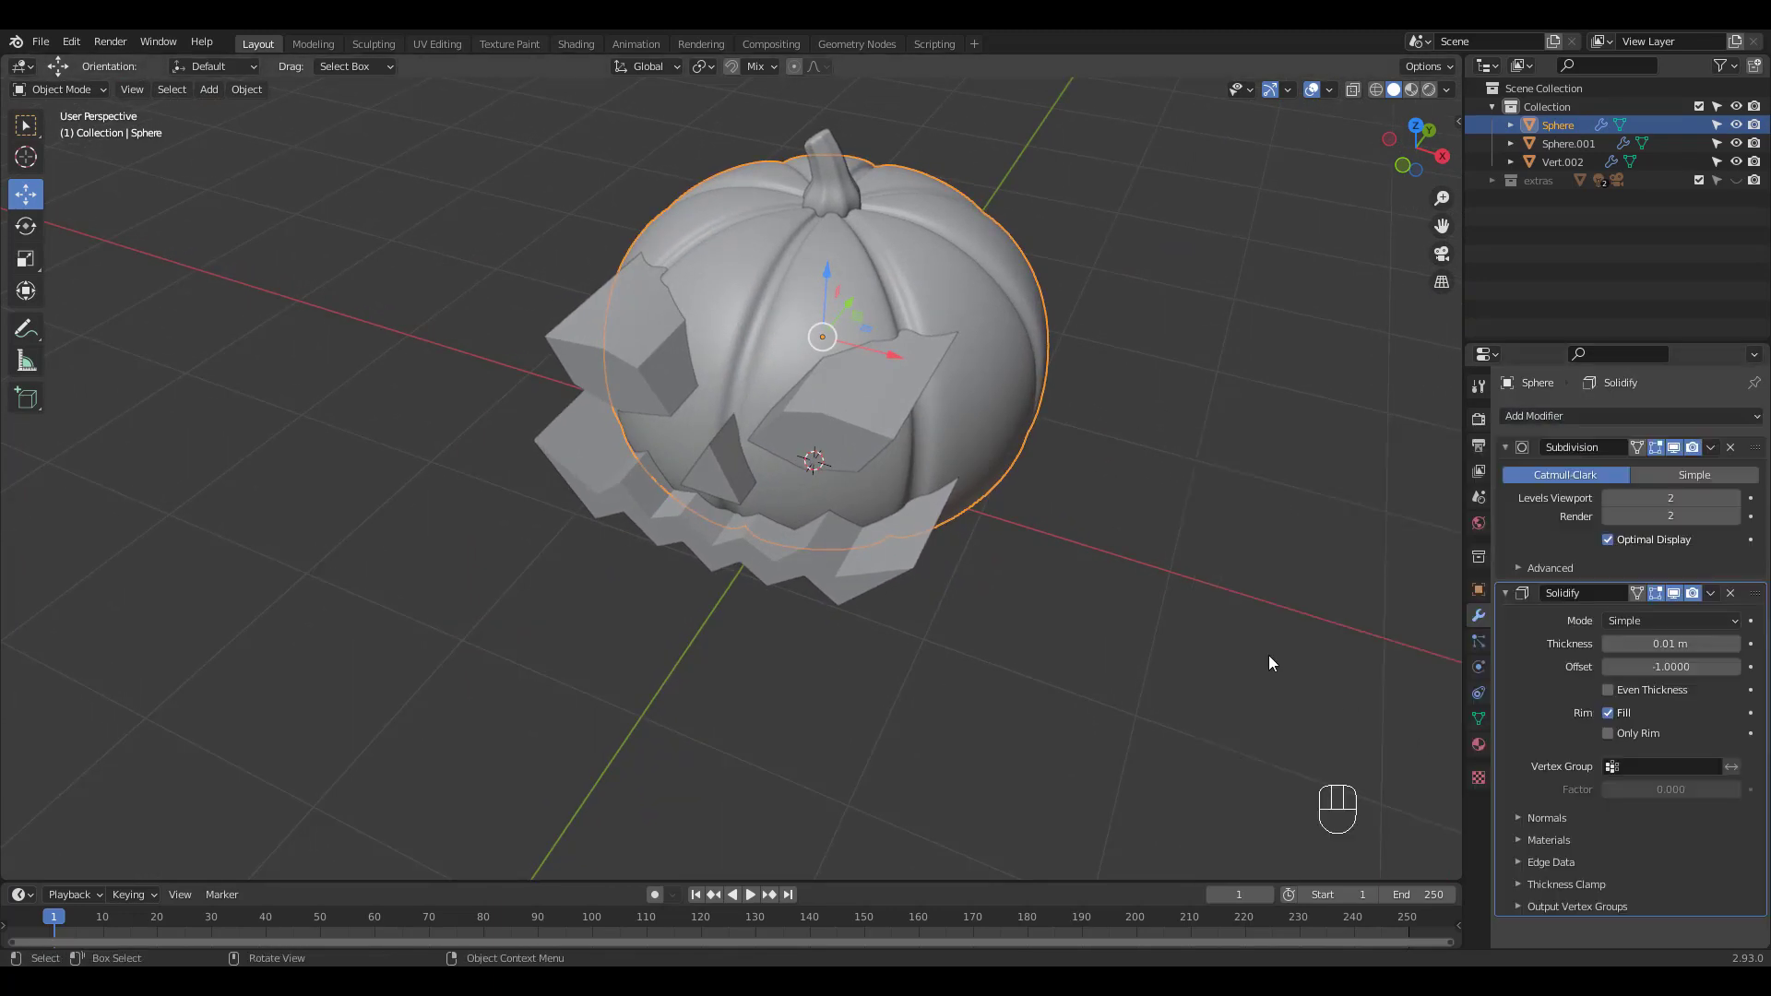
# Step: Set the pumpkin's Solidify thickness to 0.065 m, judging the wall in X-ray, and apply the modifier
pyautogui.hotkey('alt', 'z')
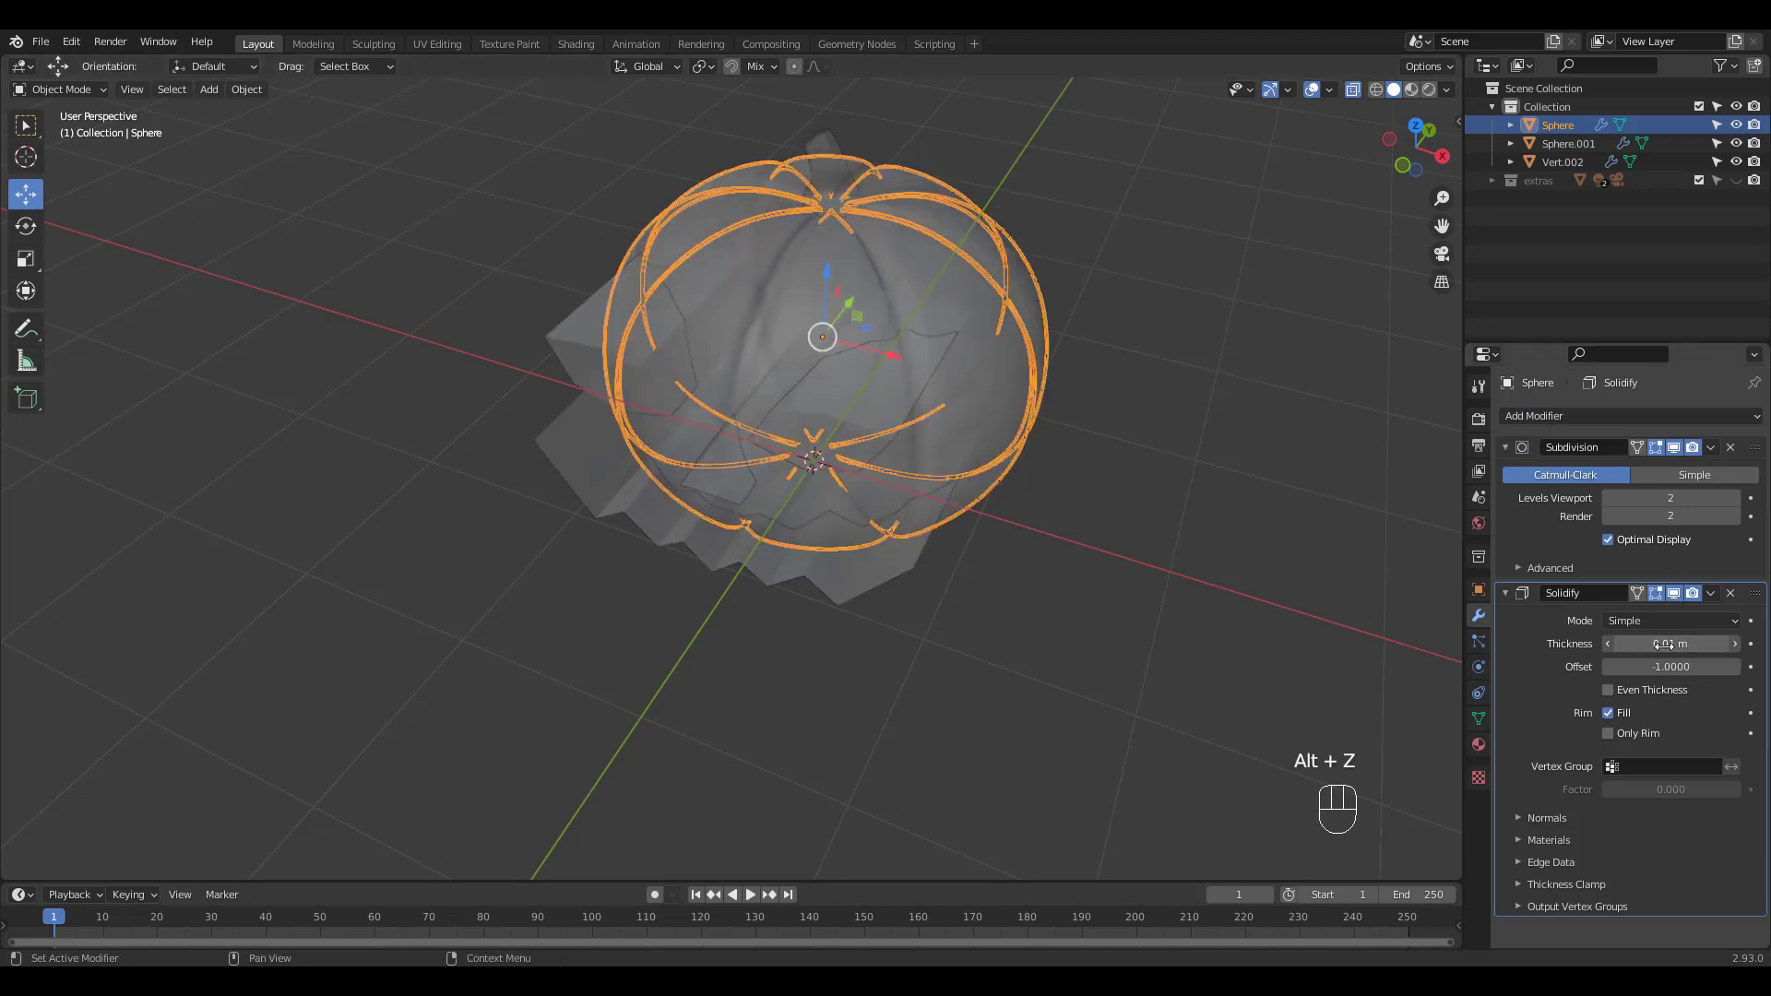
pyautogui.moveTo(1658, 646); pyautogui.dragTo(1658, 644)
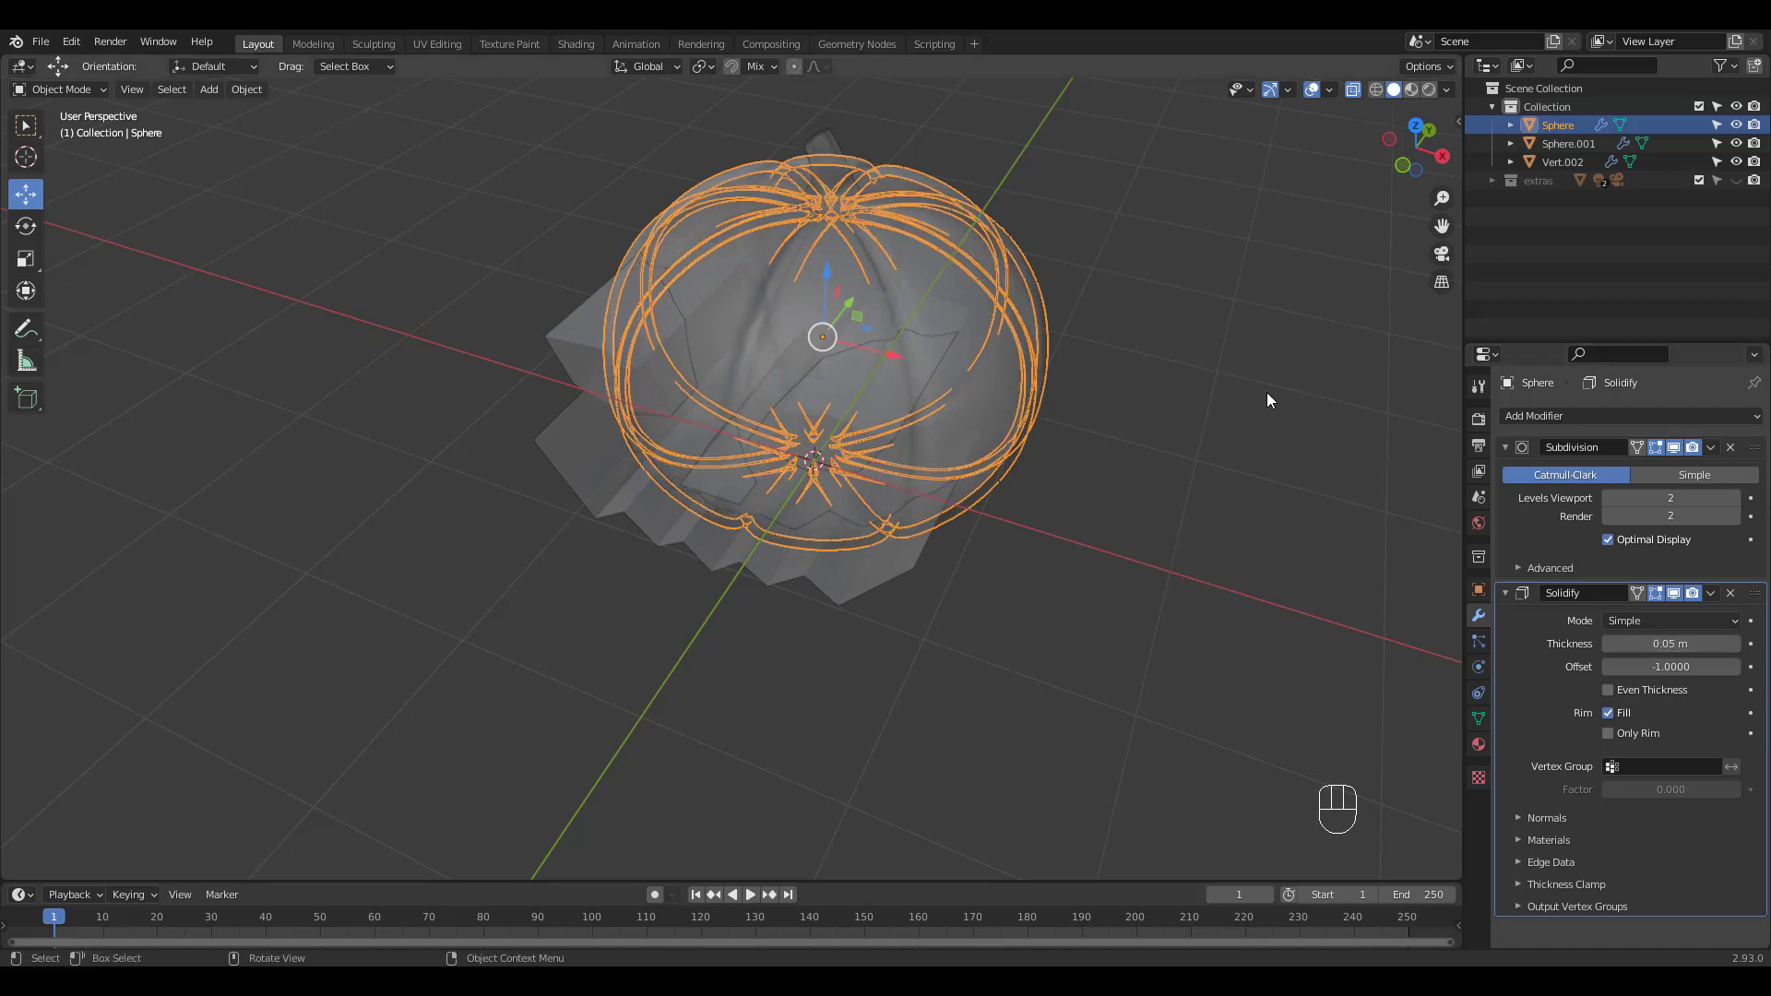
pyautogui.moveTo(1266, 391); pyautogui.dragTo(1221, 419, button='middle')
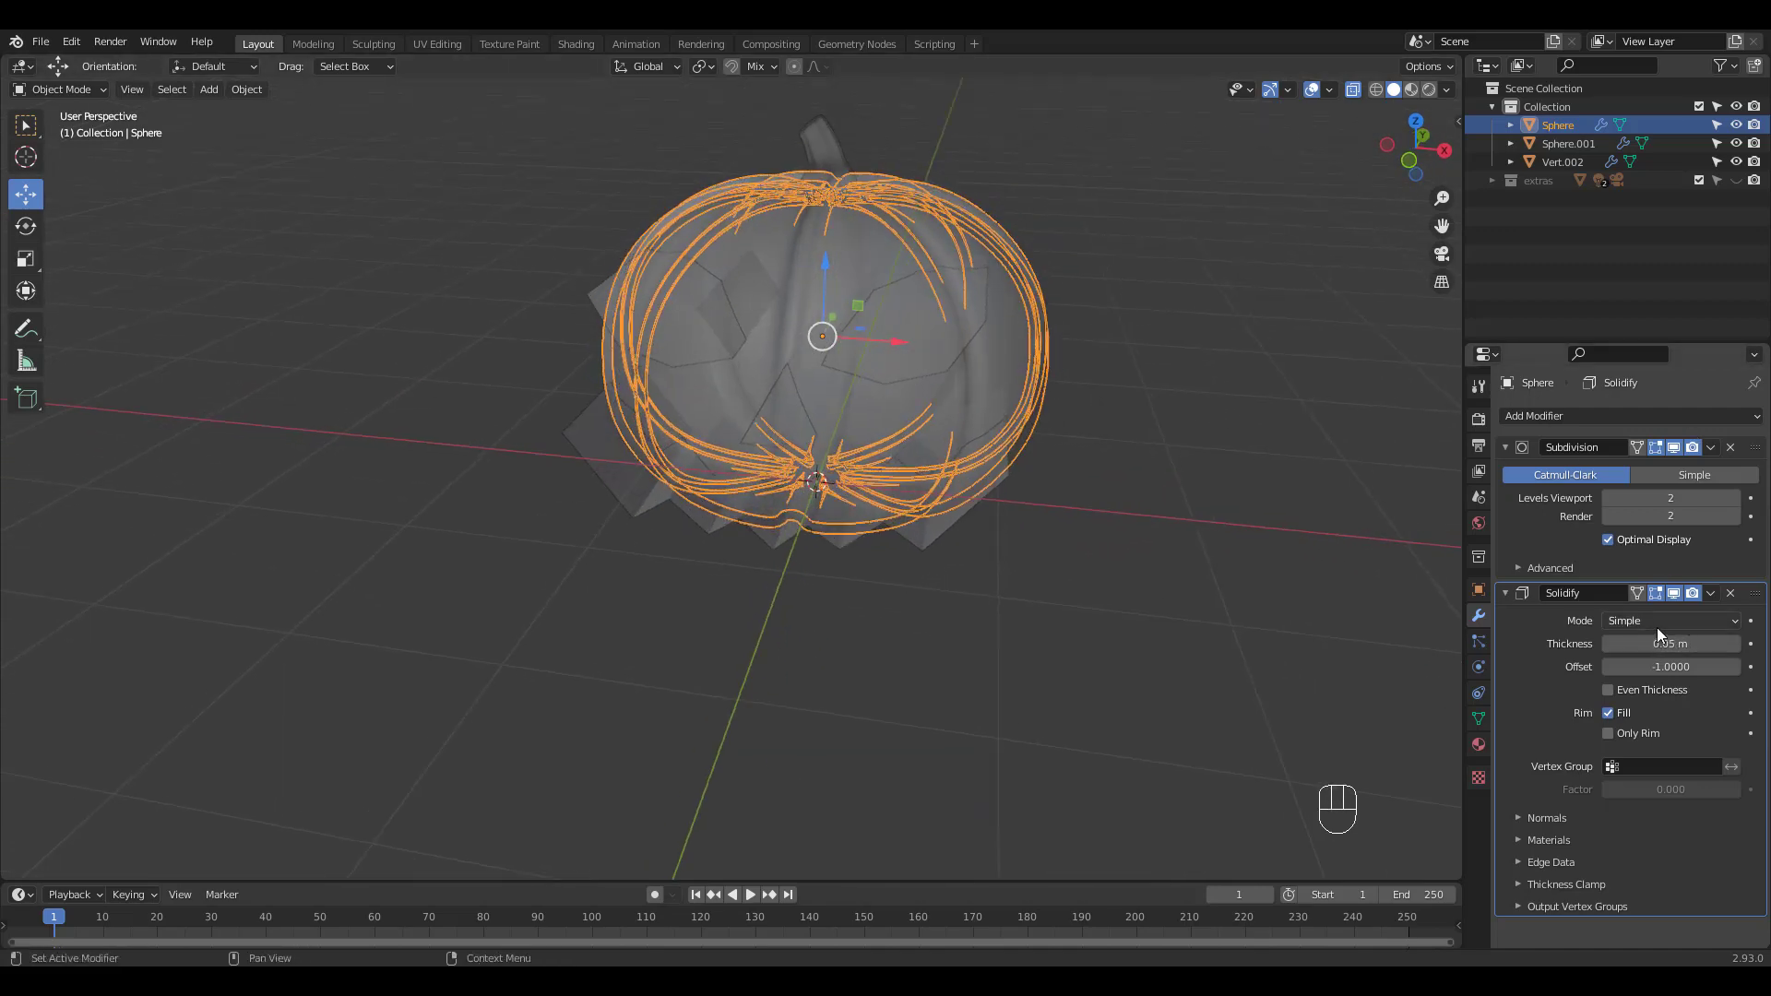
pyautogui.moveTo(1660, 644); pyautogui.dragTo(1675, 644)
pyautogui.moveTo(922, 480); pyautogui.dragTo(1083, 373, button='middle')
pyautogui.hotkey('alt', 'z')
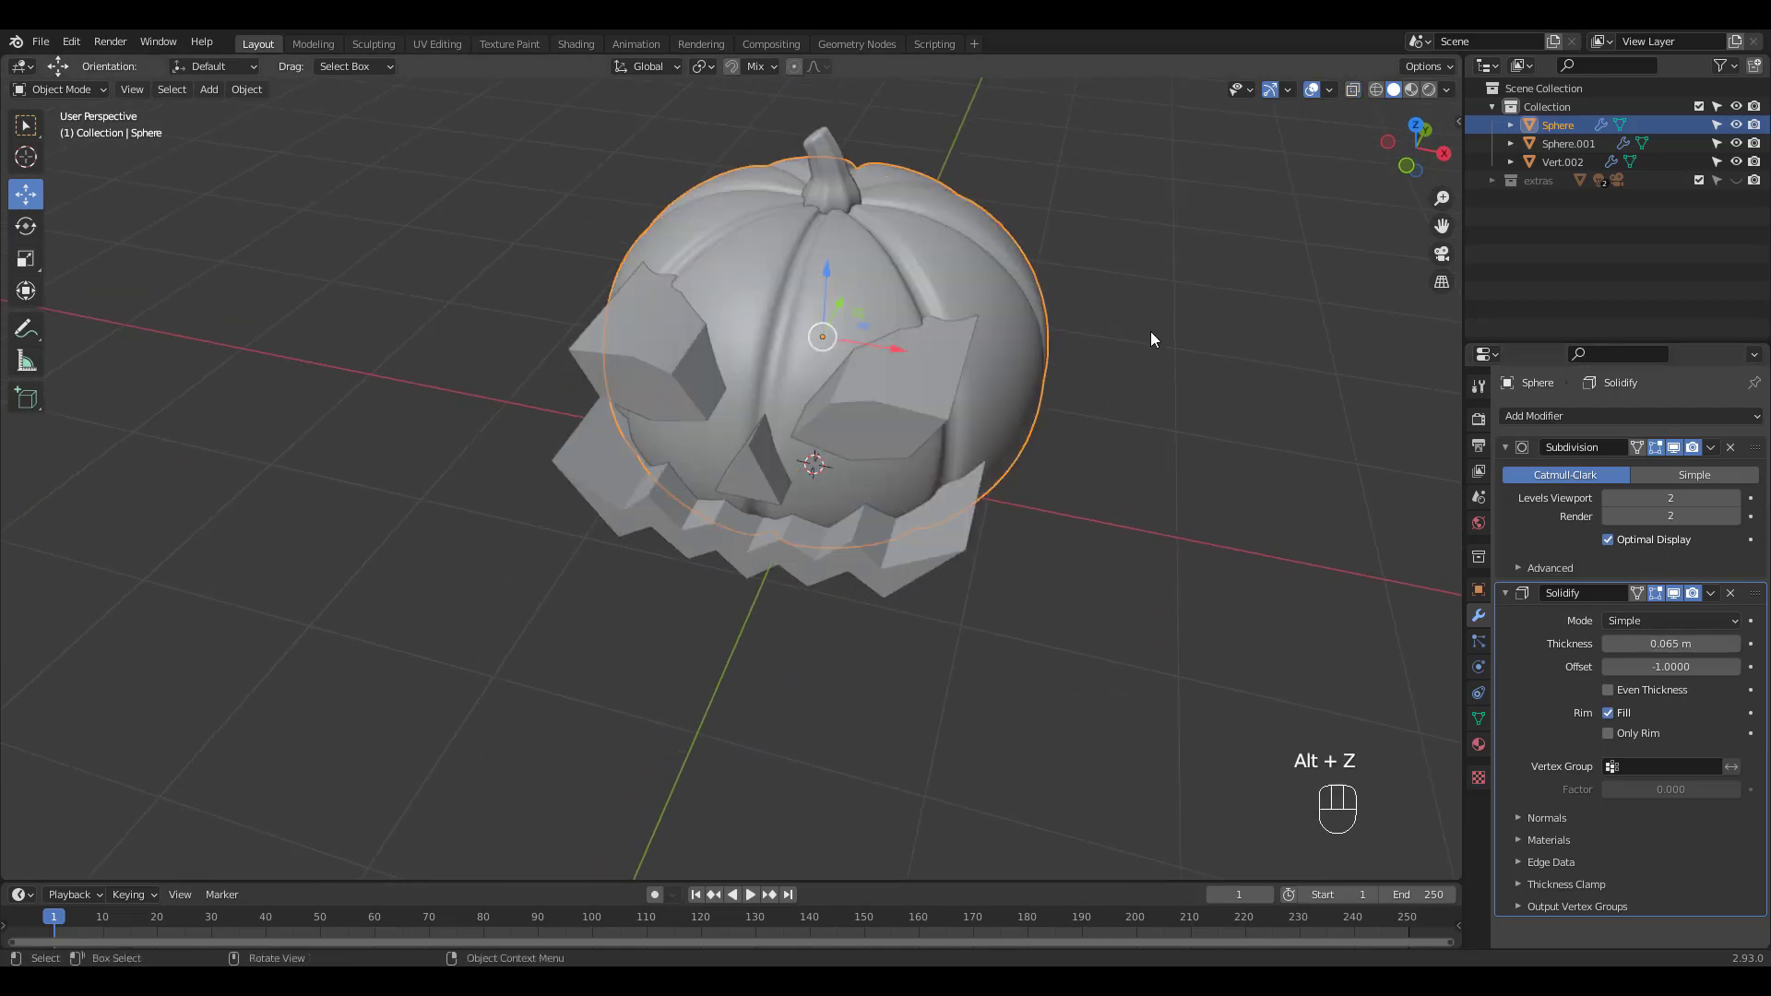
pyautogui.hotkey('ctrl', 'a')
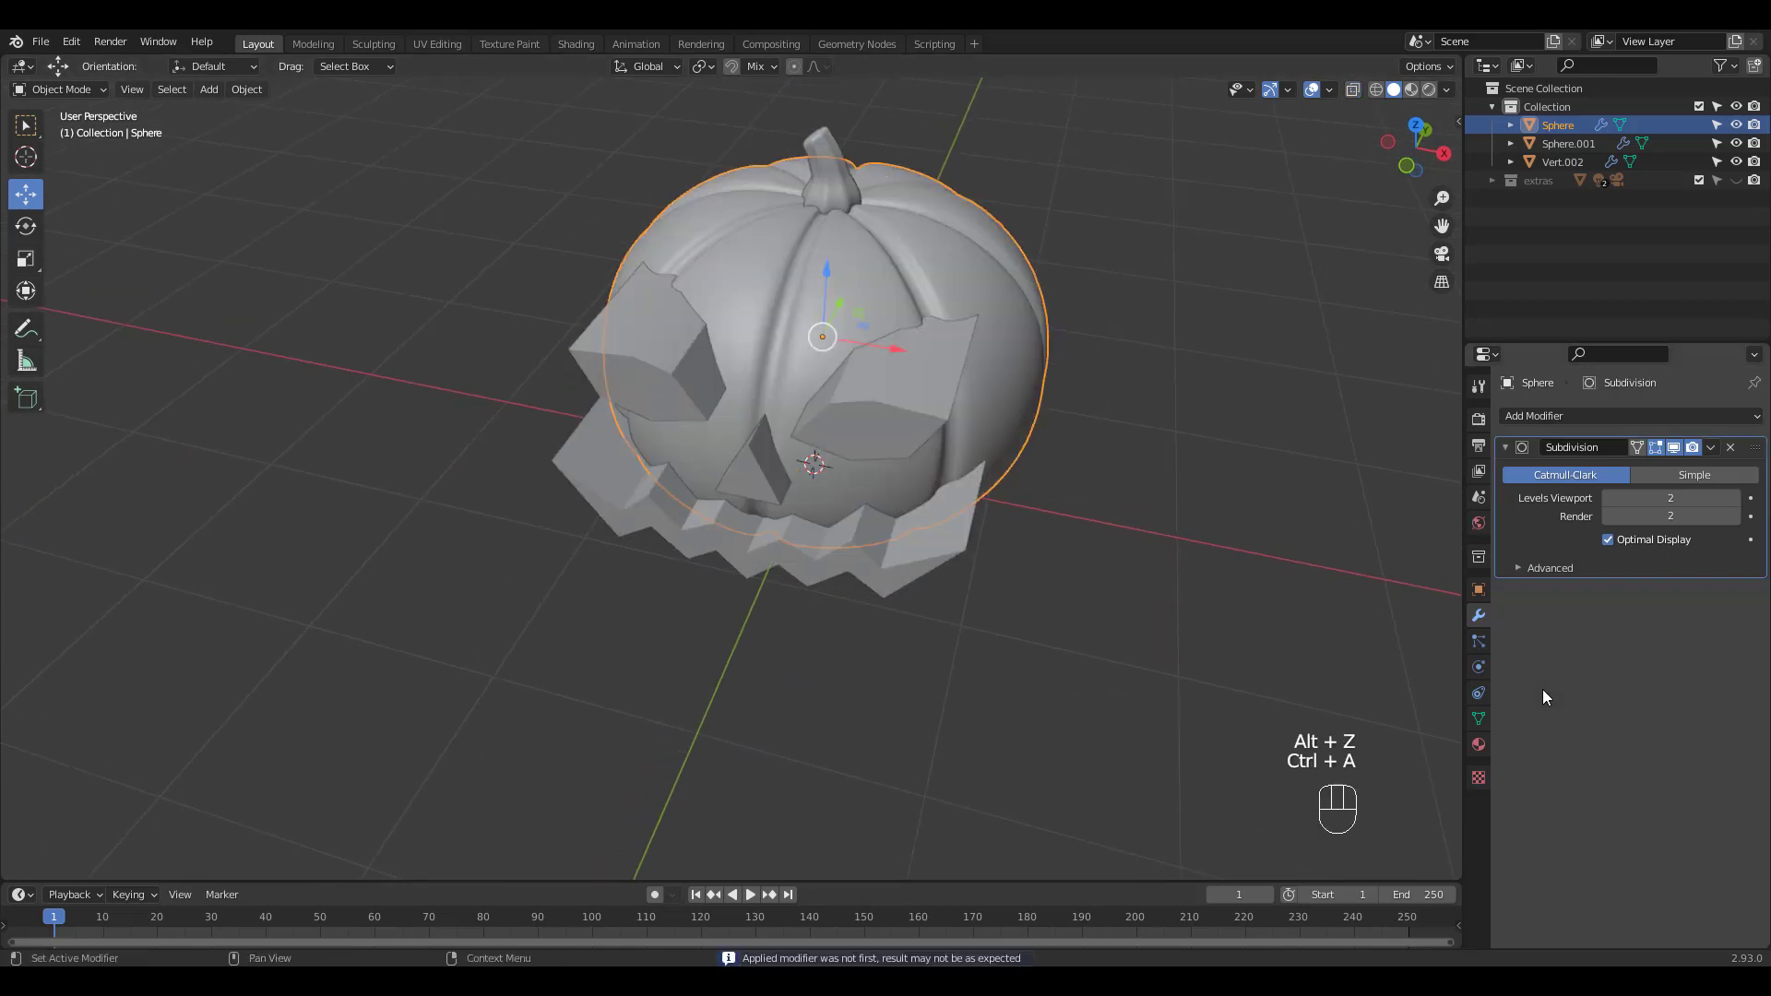
# Step: Subtract the extruded face object from the pumpkin body with a Bool Tool Difference and set its solver to Fast
pyautogui.keyDown('shift'); pyautogui.click(1004, 347); pyautogui.keyUp('shift')
pyautogui.keyDown('shift'); pyautogui.click(1007, 342); pyautogui.keyUp('shift')
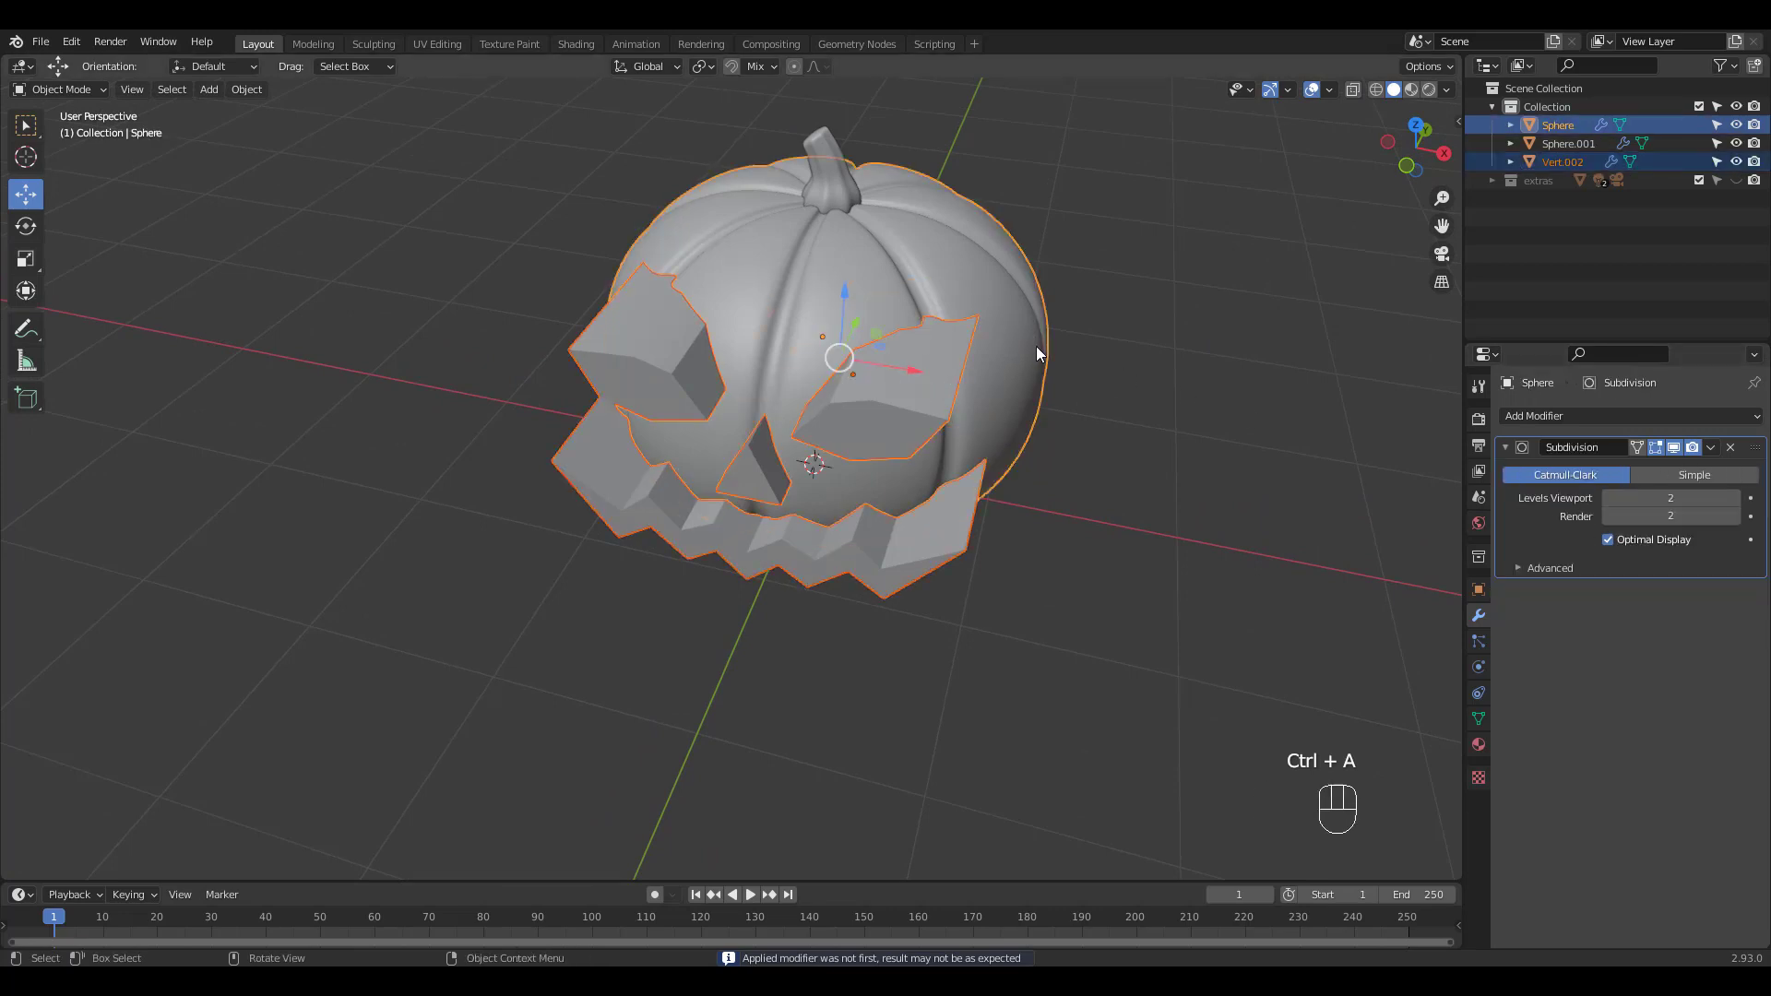
pyautogui.press('ctrl')
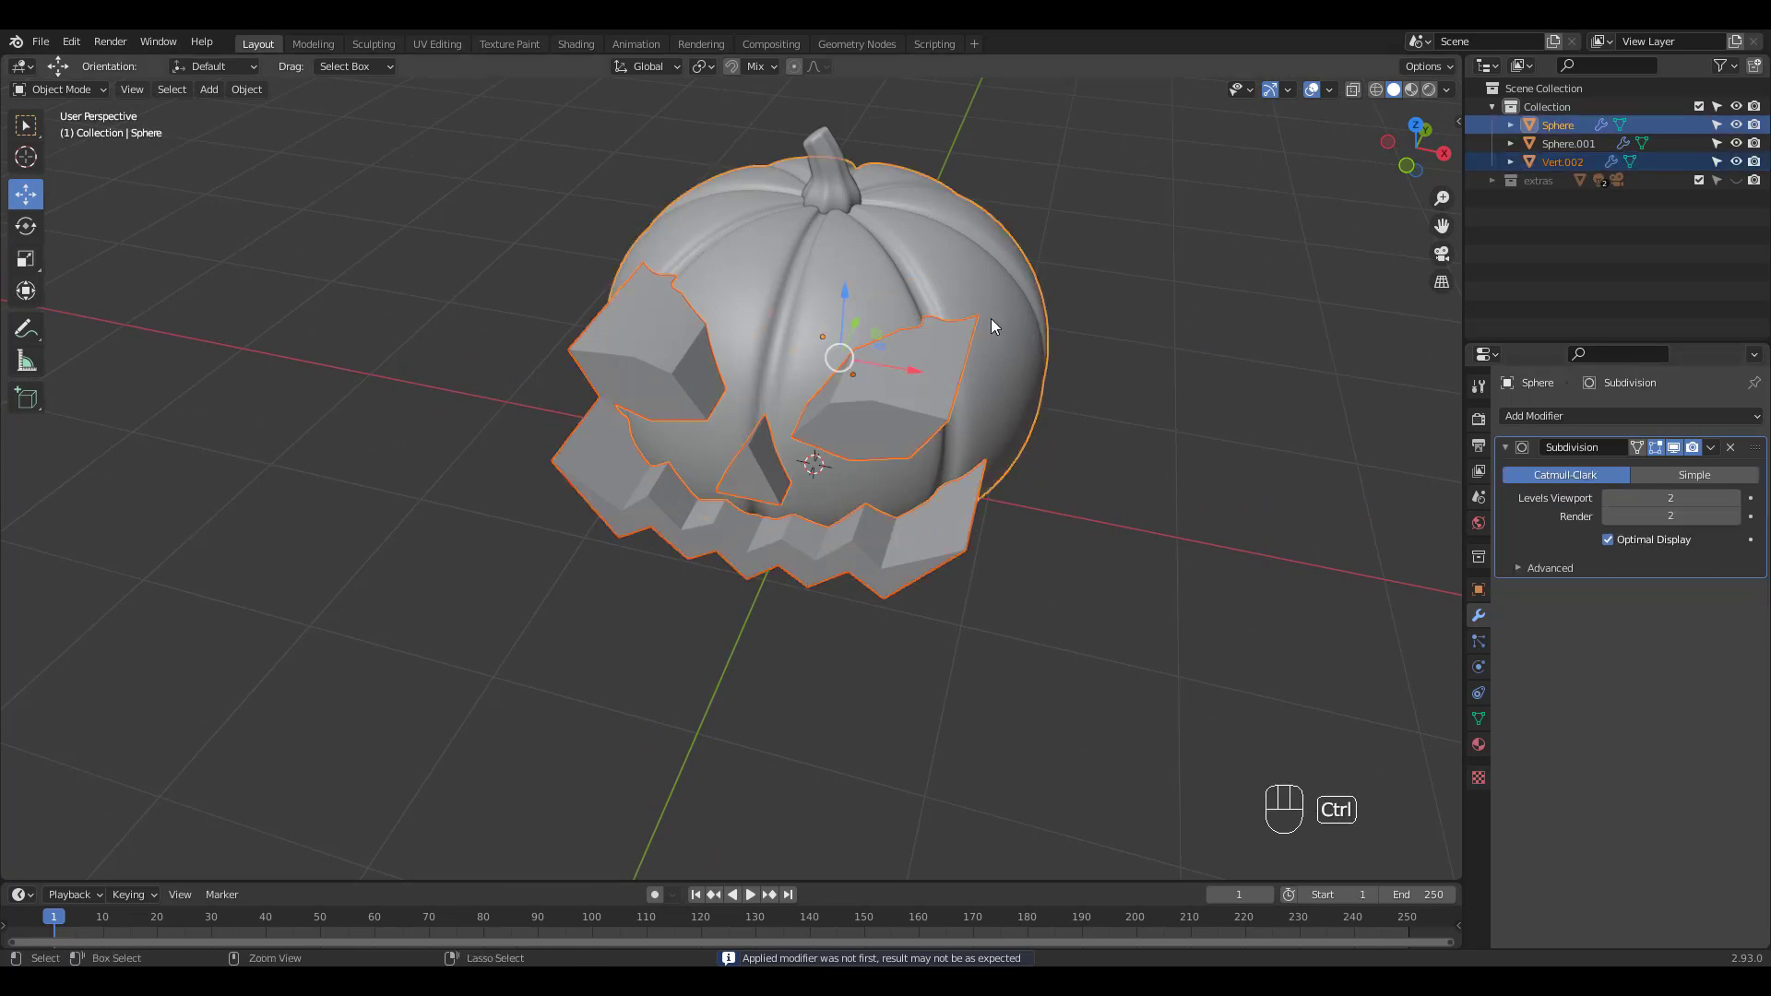
pyautogui.press('ctrl+KP_Subtract')
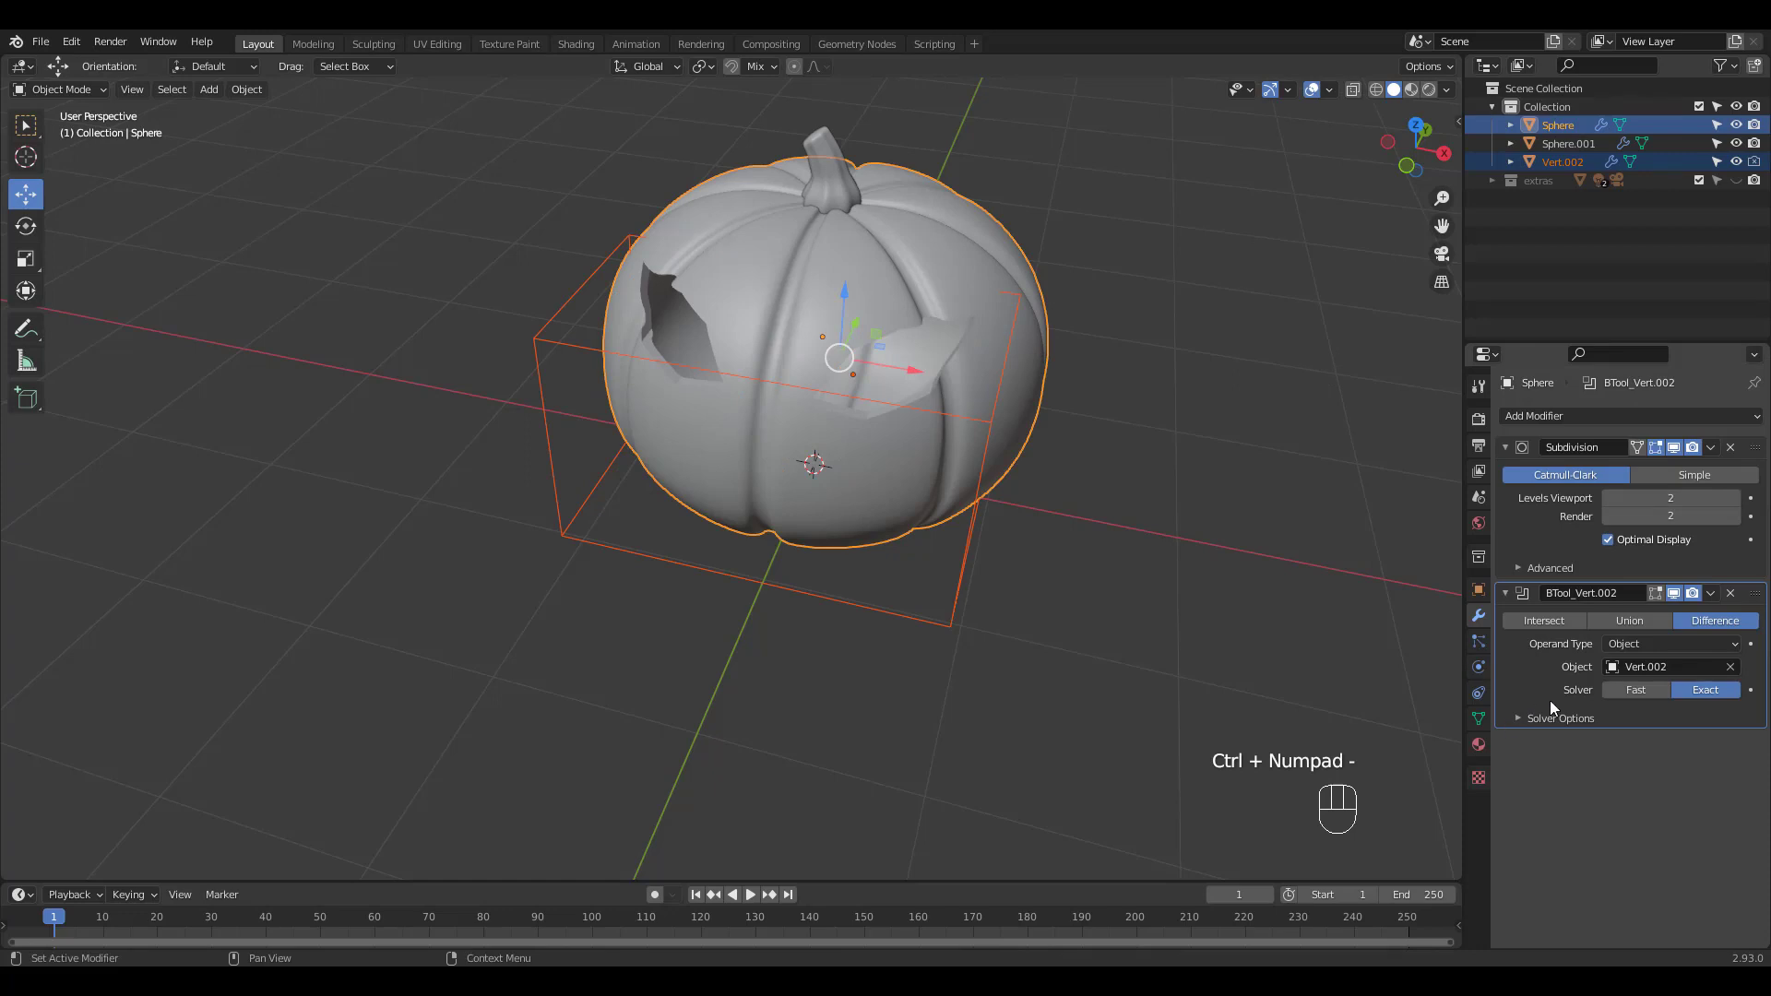
pyautogui.click(1633, 690)
# Step: Hide the face cutter object and view the carved pumpkin from the front
pyautogui.moveTo(1070, 458); pyautogui.dragTo(1105, 451, button='middle')
pyautogui.click(1039, 533)
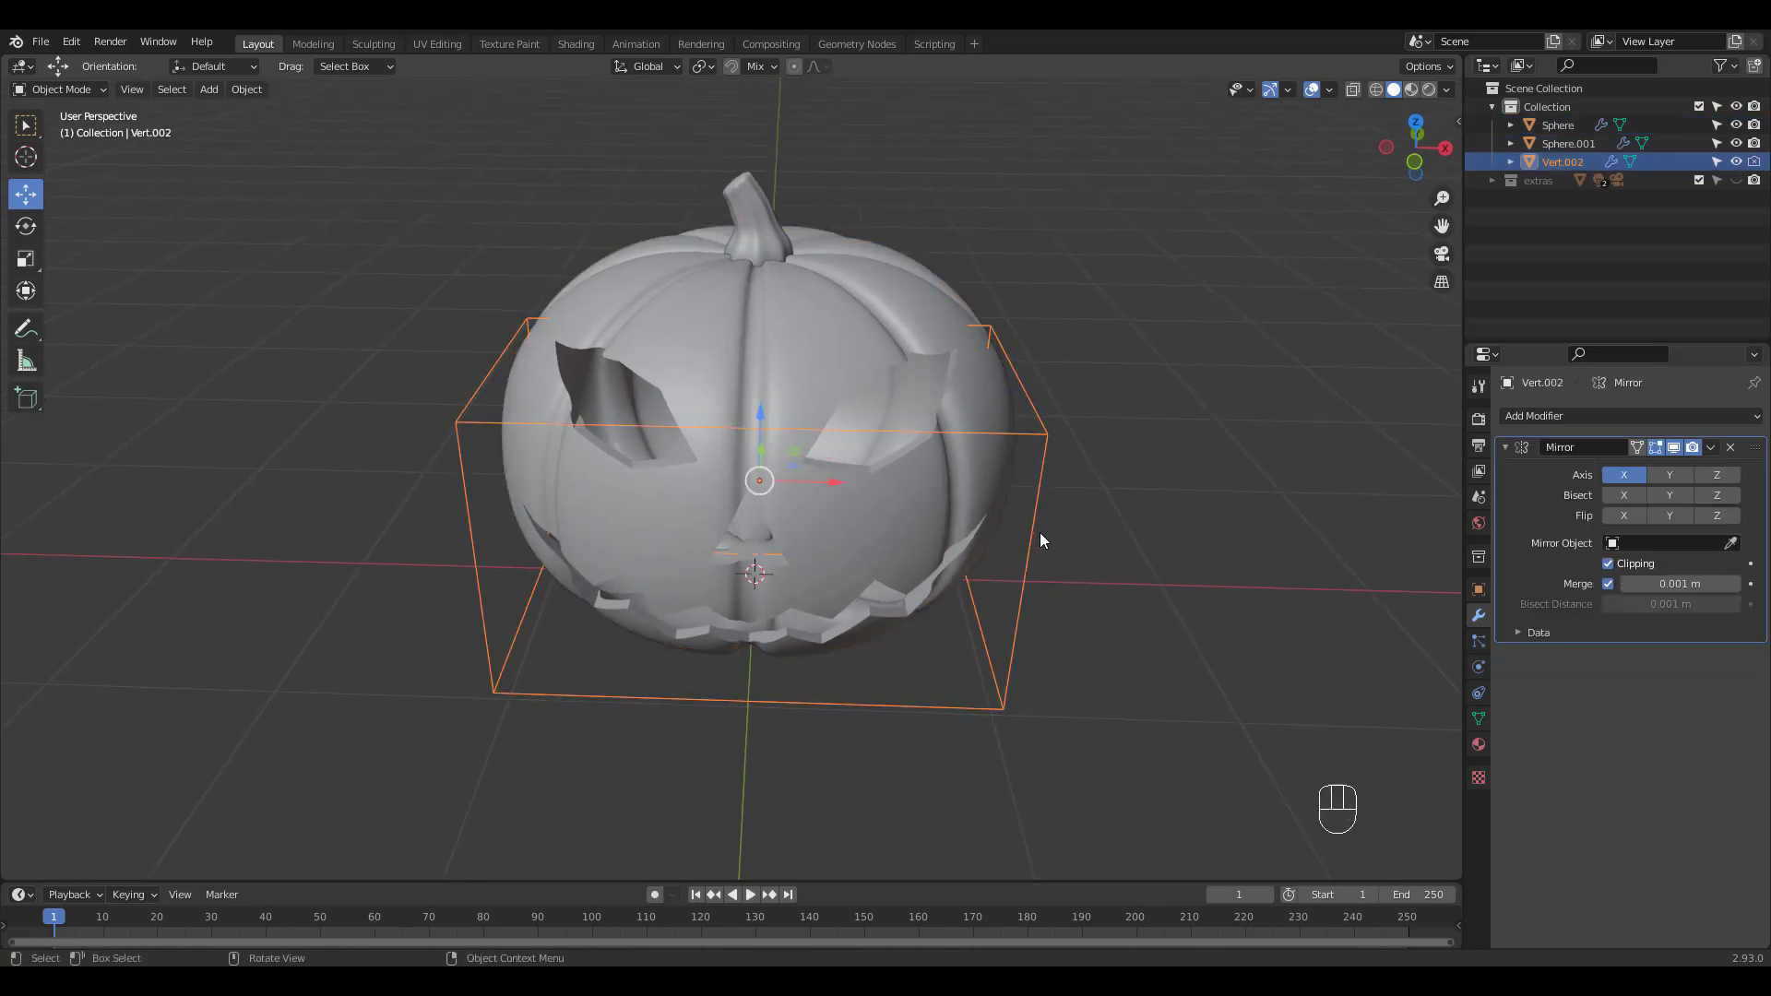
pyautogui.press('h')
pyautogui.moveTo(1040, 506); pyautogui.dragTo(1037, 459, button='middle')
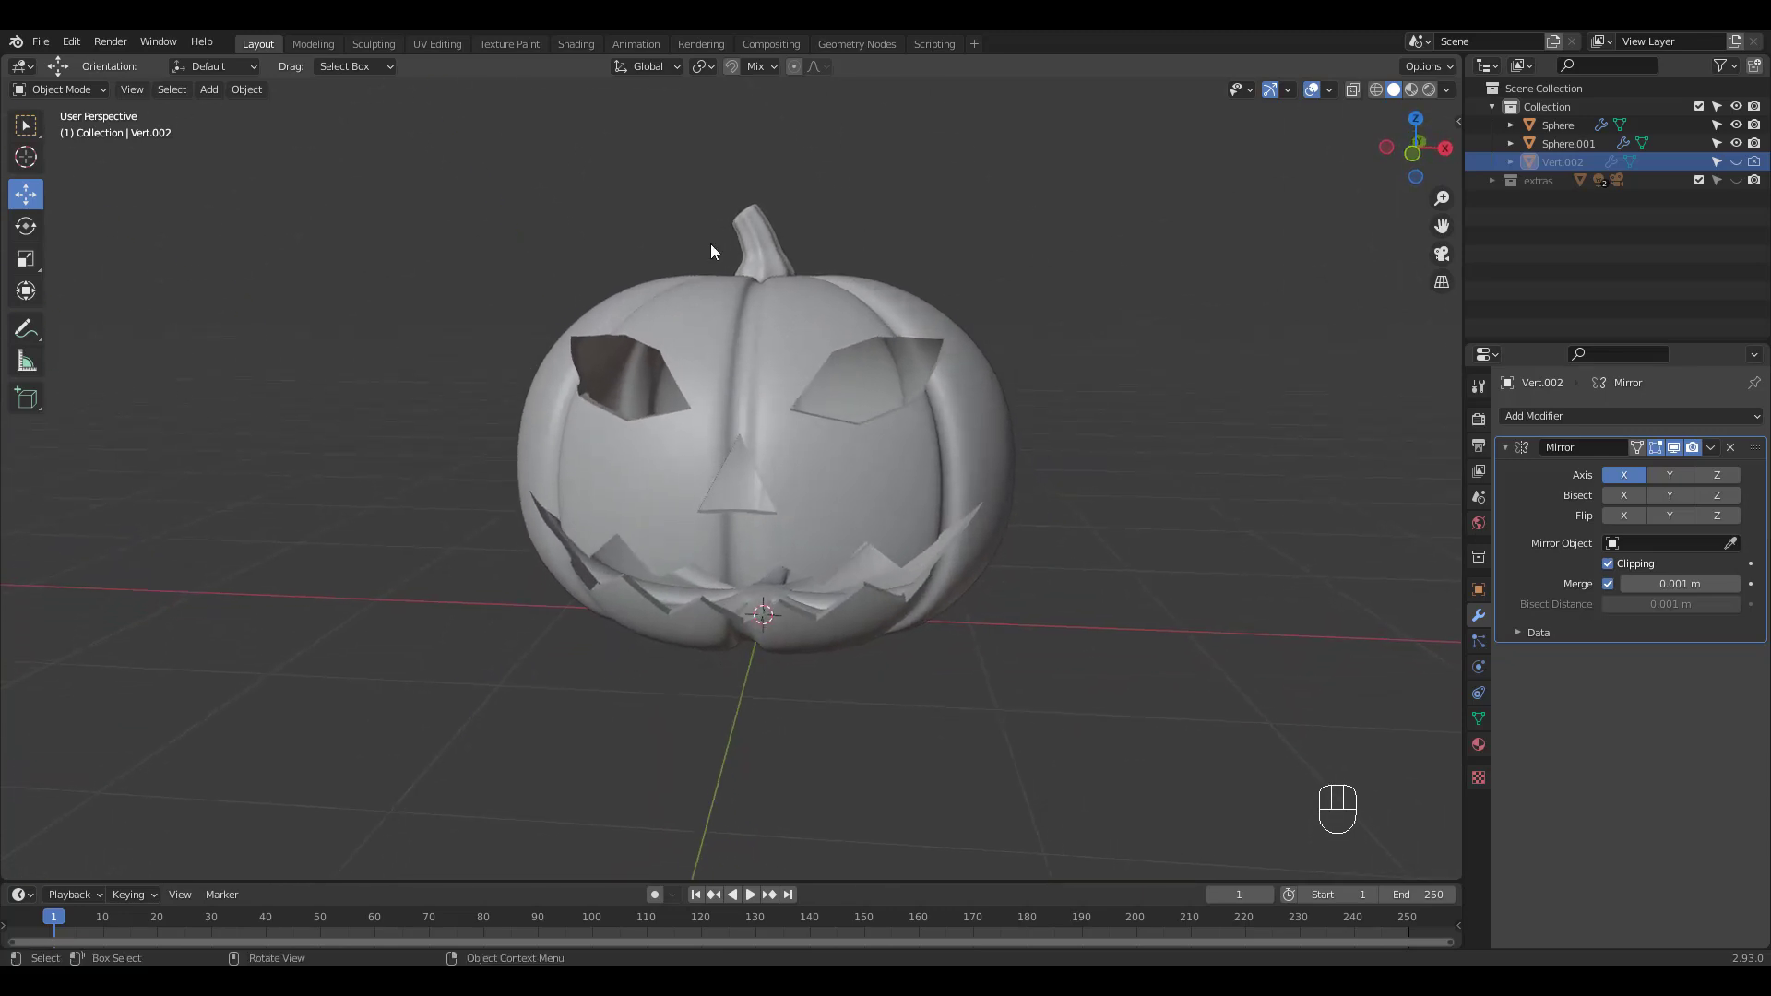
# Step: Convert the pumpkin body and the stem to plain meshes, baking in their modifiers
pyautogui.moveTo(562, 152); pyautogui.dragTo(1034, 660)
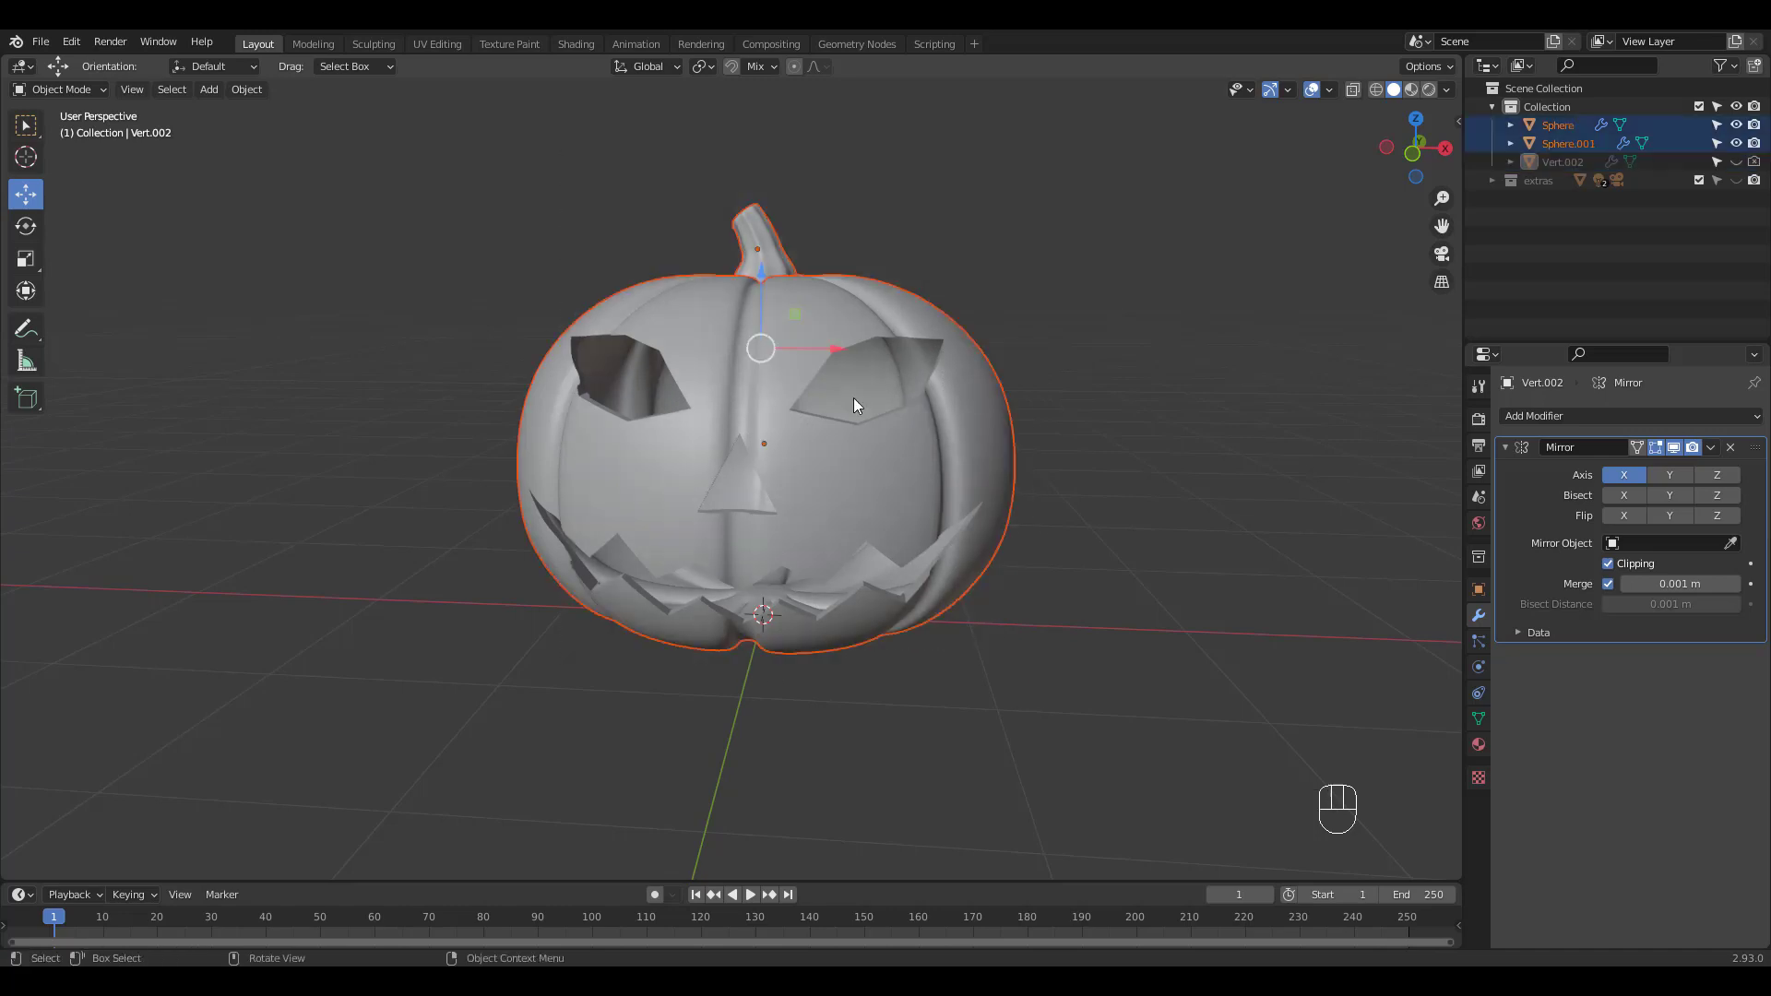
pyautogui.moveTo(854, 406); pyautogui.dragTo(867, 460, button='middle')
pyautogui.press('q')
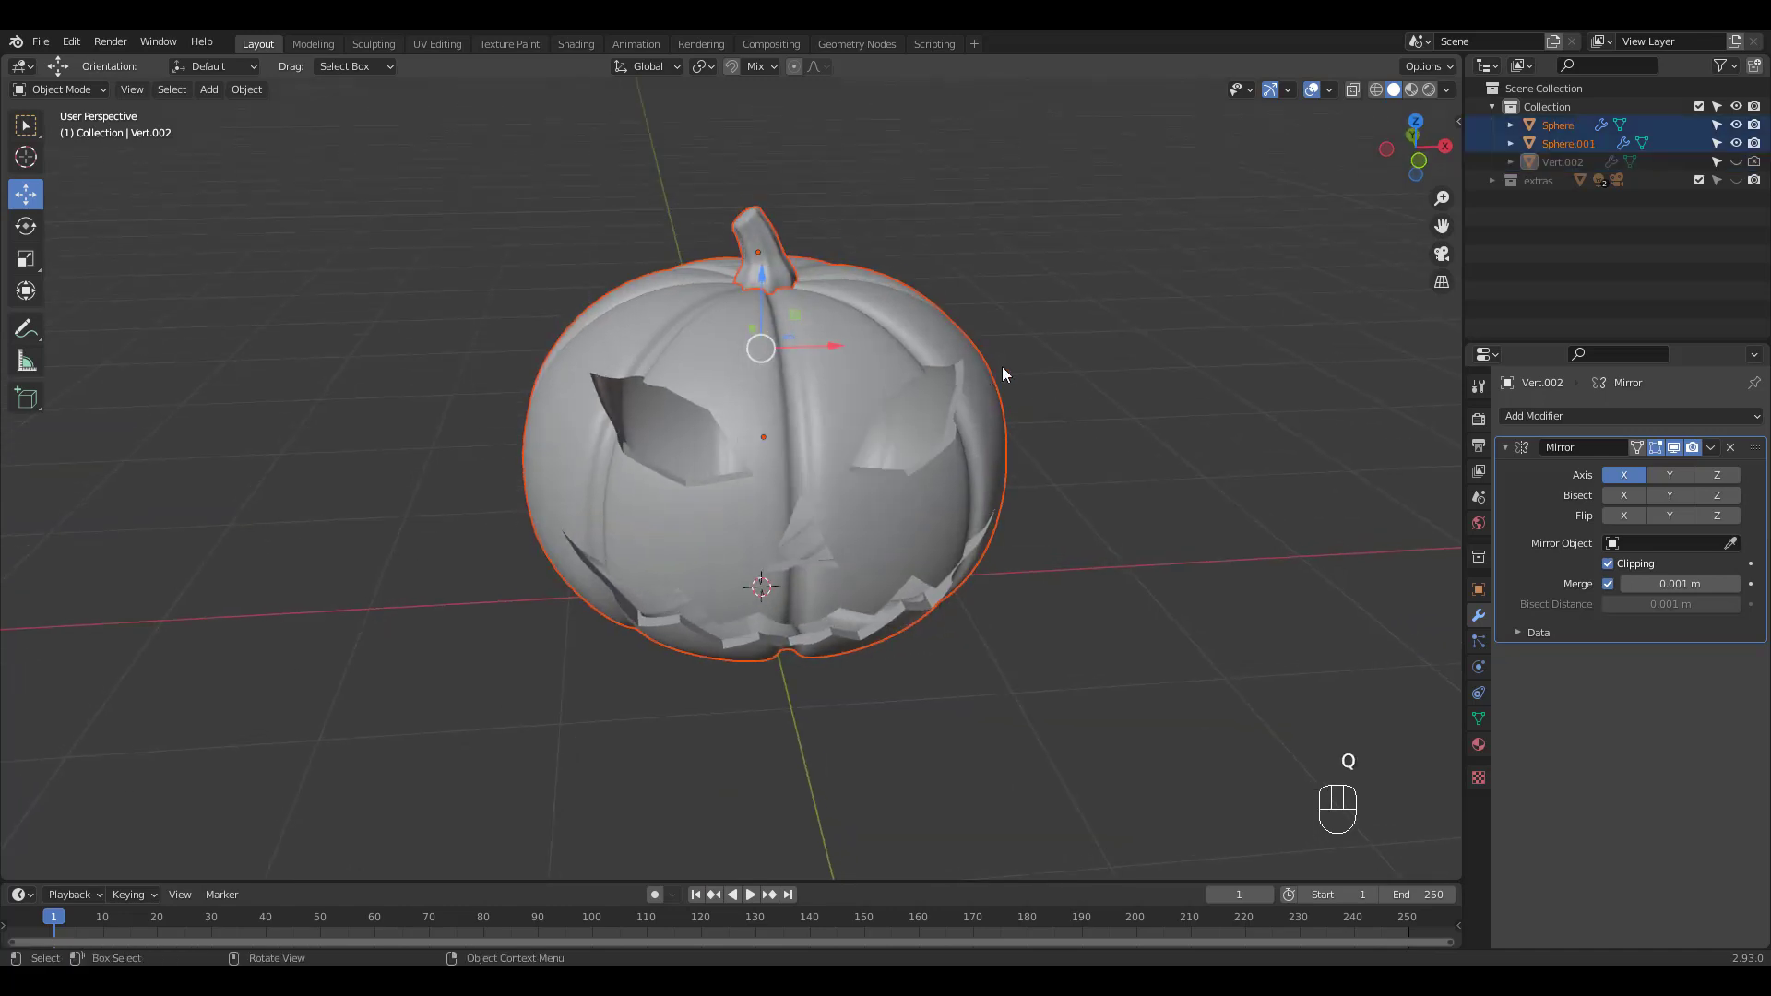
pyautogui.click(1004, 373)
pyautogui.keyDown('shift'); pyautogui.click(780, 251); pyautogui.keyUp('shift')
pyautogui.keyDown('shift'); pyautogui.click(915, 334); pyautogui.keyUp('shift')
pyautogui.press('q')
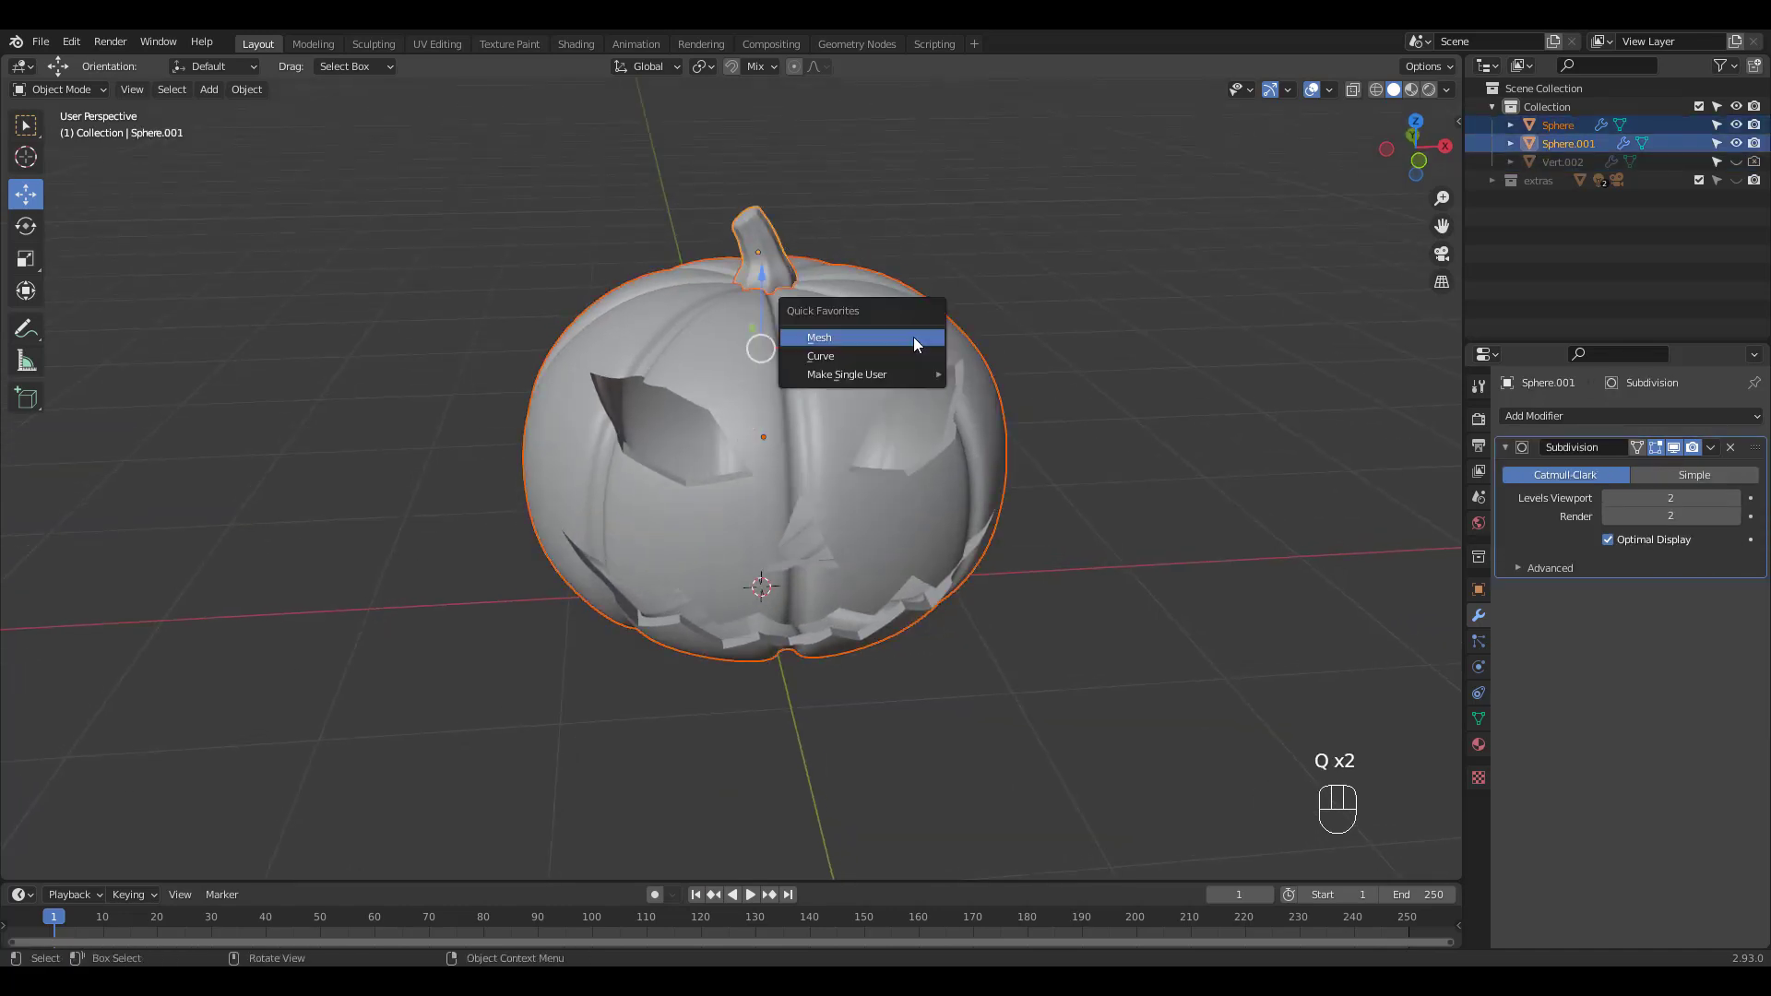
pyautogui.click(930, 337)
pyautogui.moveTo(956, 353); pyautogui.dragTo(936, 318, button='middle')
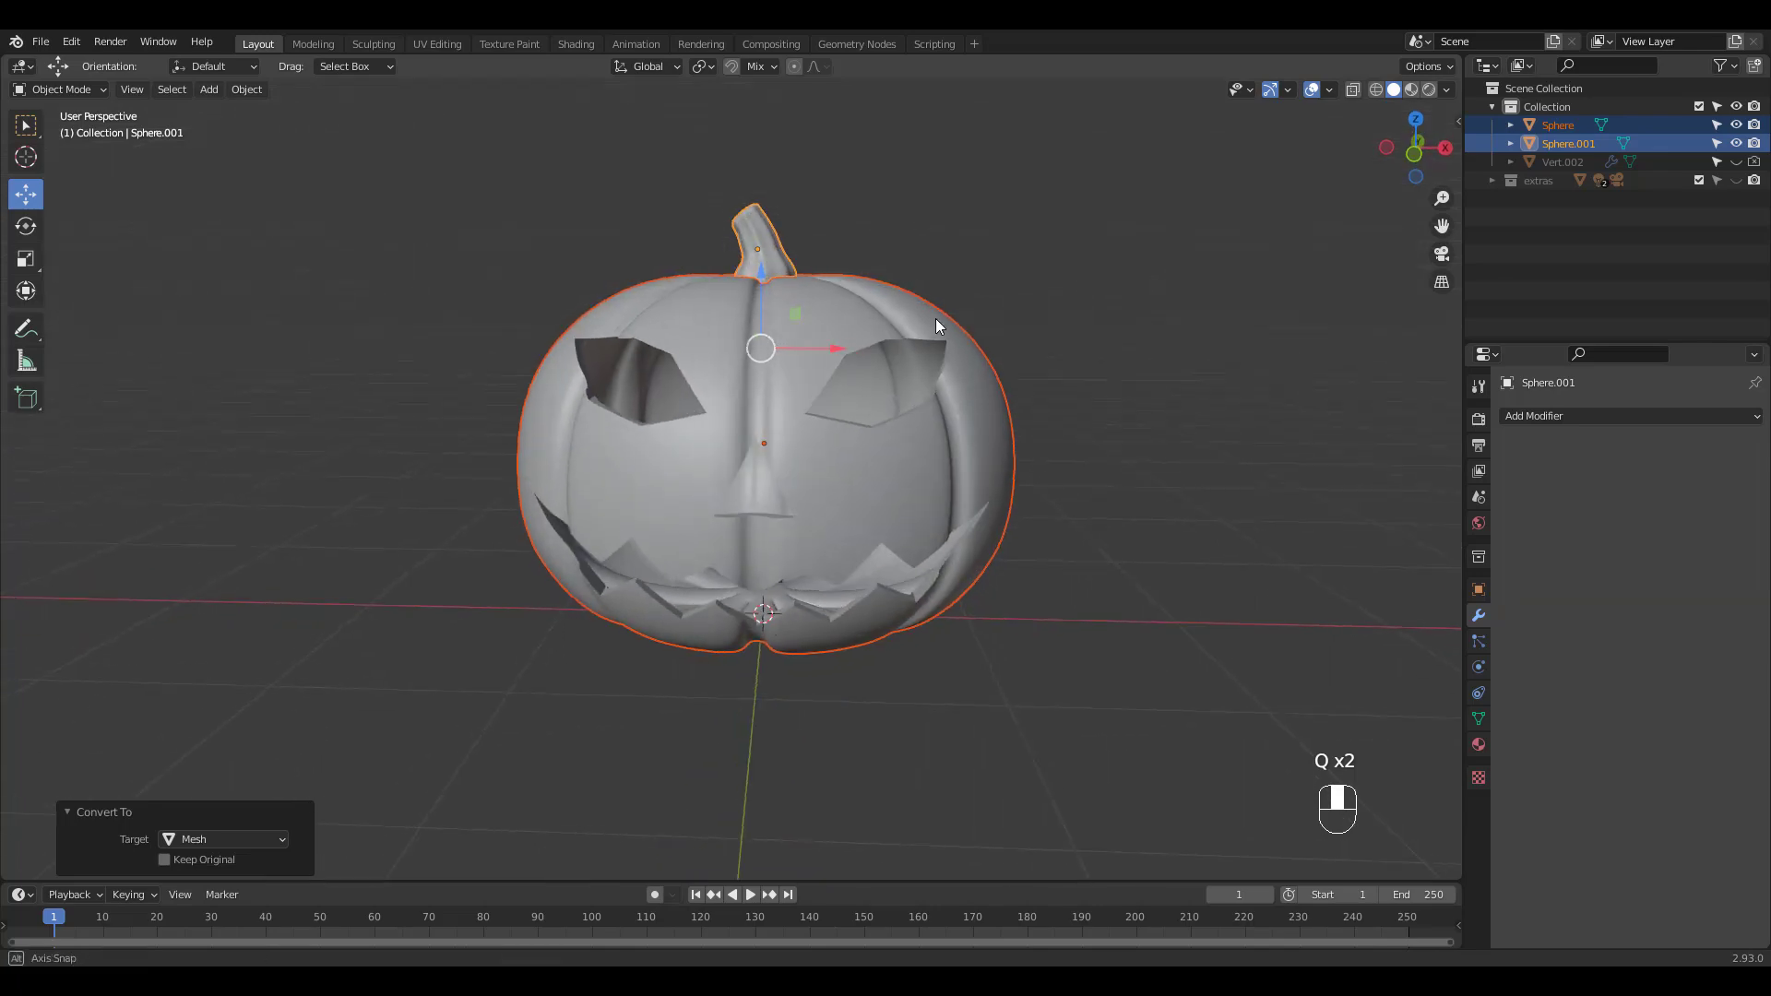
# Step: Pull a vertex on the pumpkin body's upper right shoulder outward about 0.10 m in X with smooth proportional editing
pyautogui.click(949, 470)
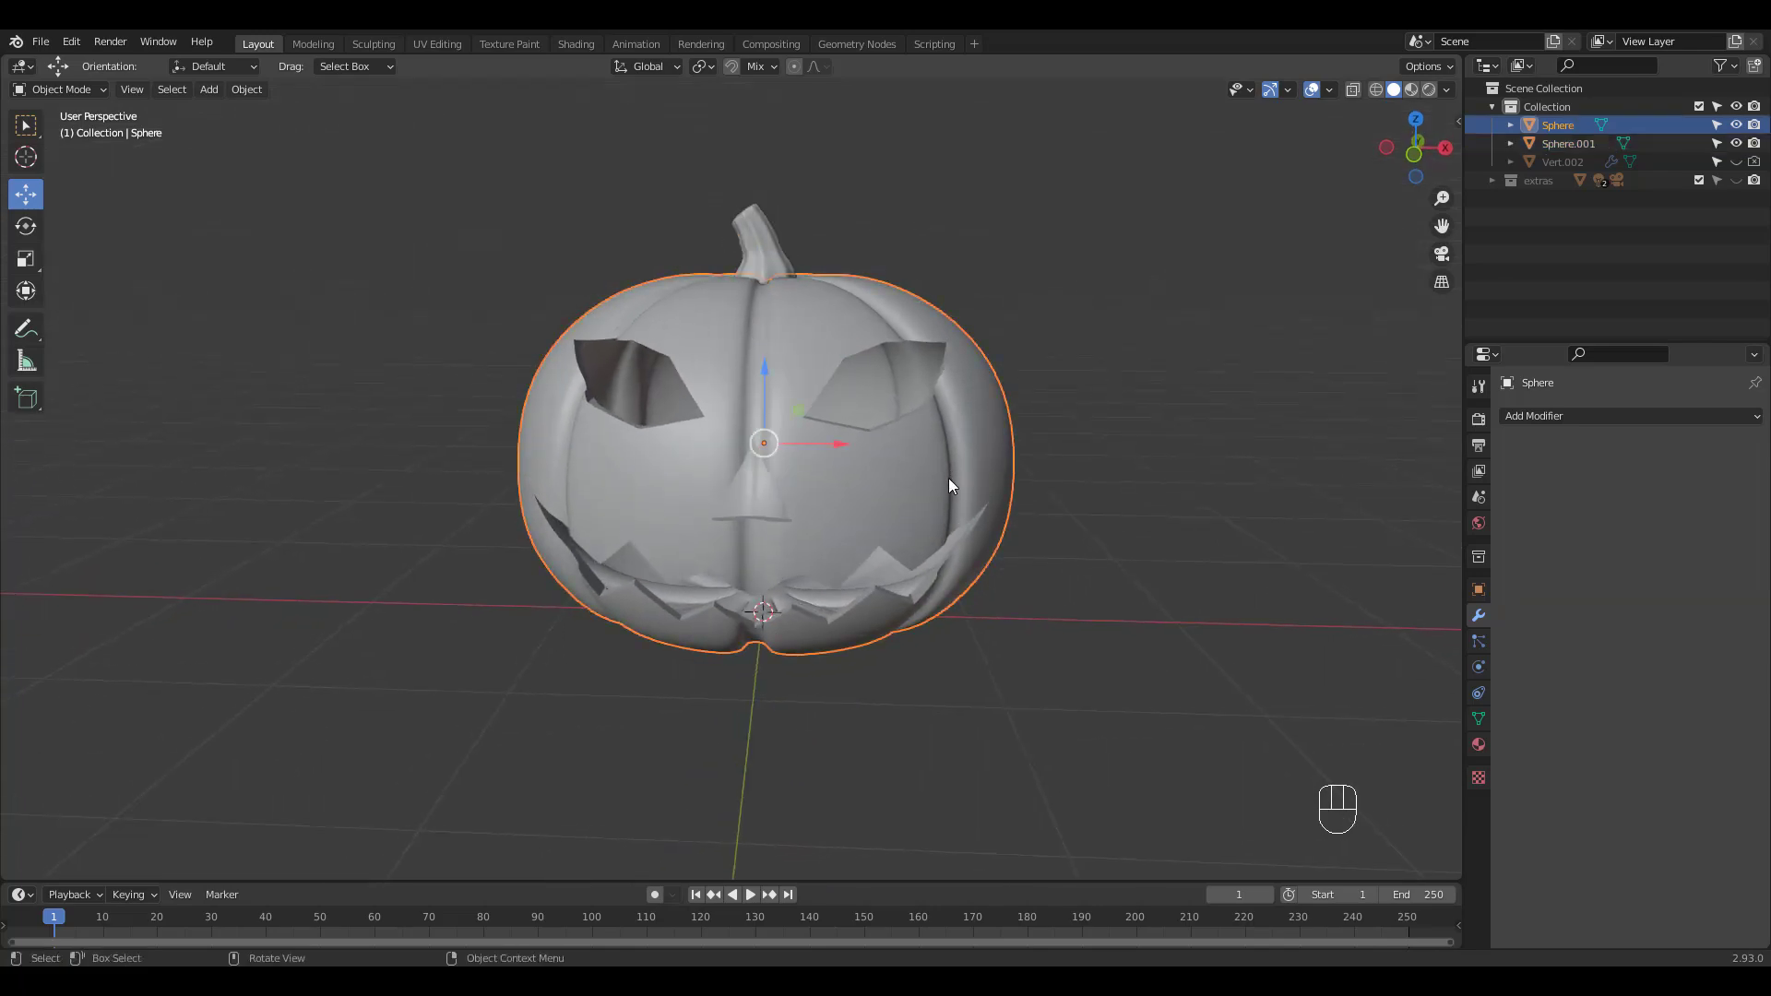
pyautogui.press('Tab')
pyautogui.moveTo(966, 363); pyautogui.dragTo(924, 313, button='middle')
pyautogui.click(925, 313)
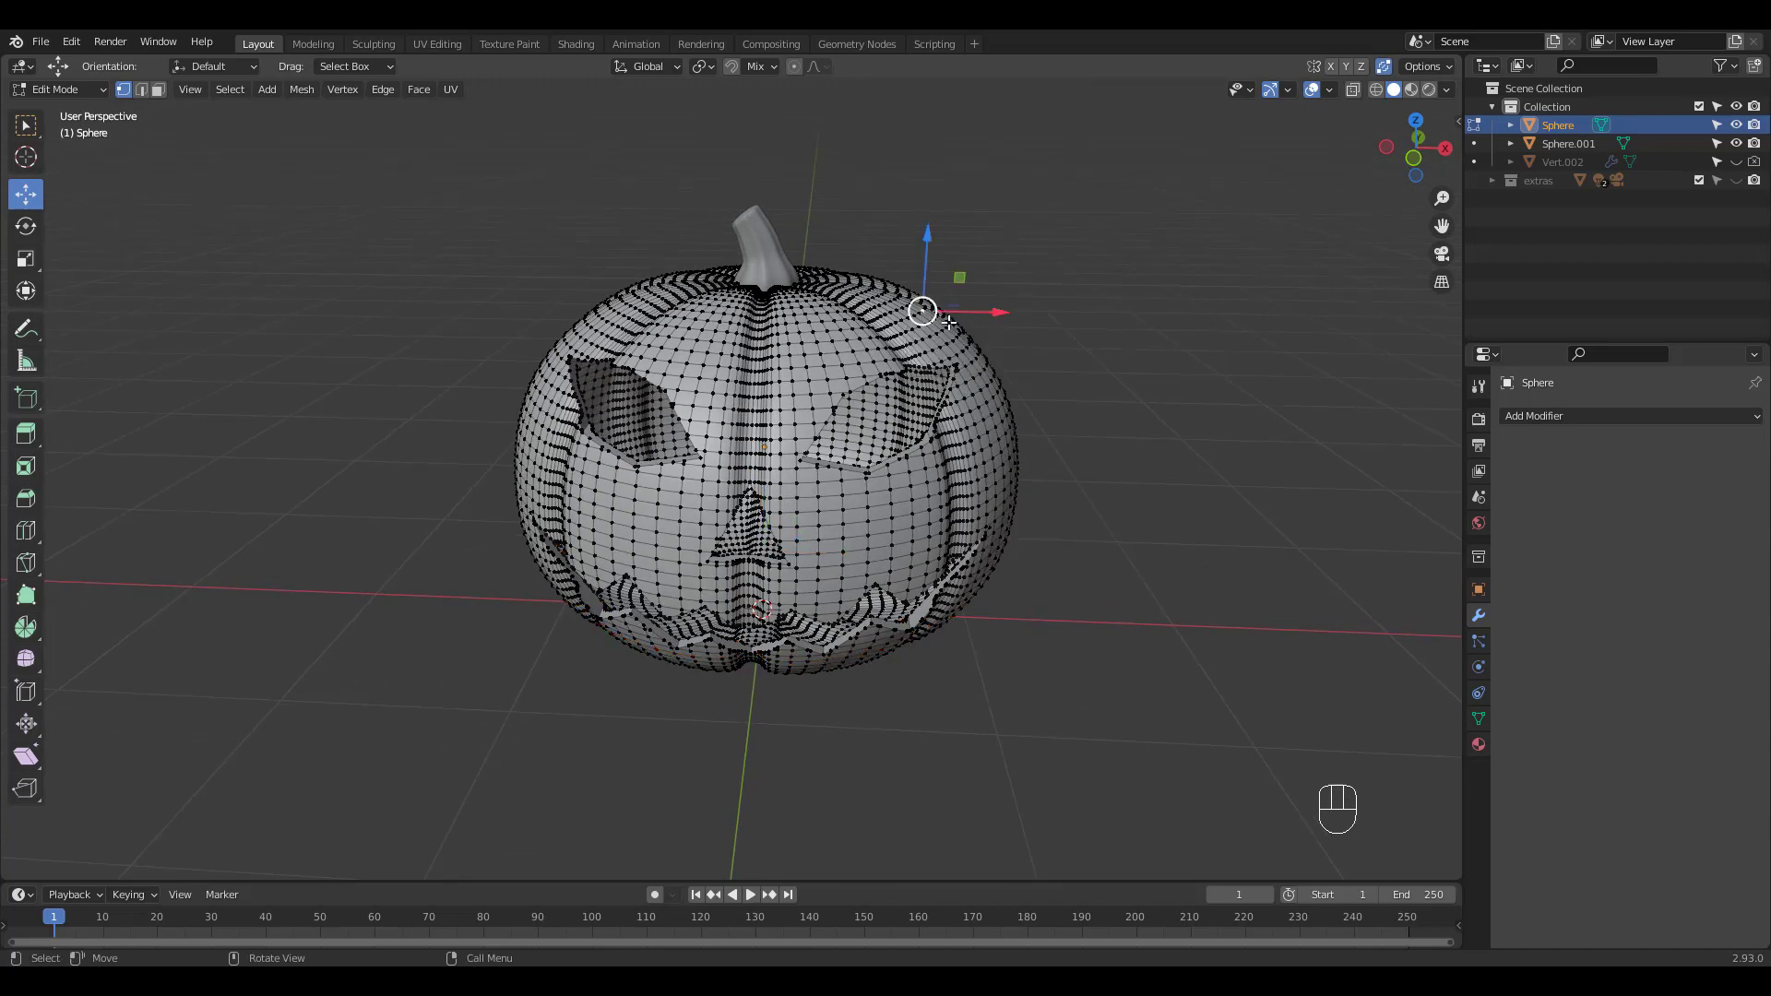
pyautogui.moveTo(929, 319); pyautogui.dragTo(953, 312)
# Step: In front view, nudge vertices on the pumpkin's left flank, right flank and upper left shoulder with proportional editing to make its outline uneven
pyautogui.press('KP_1')
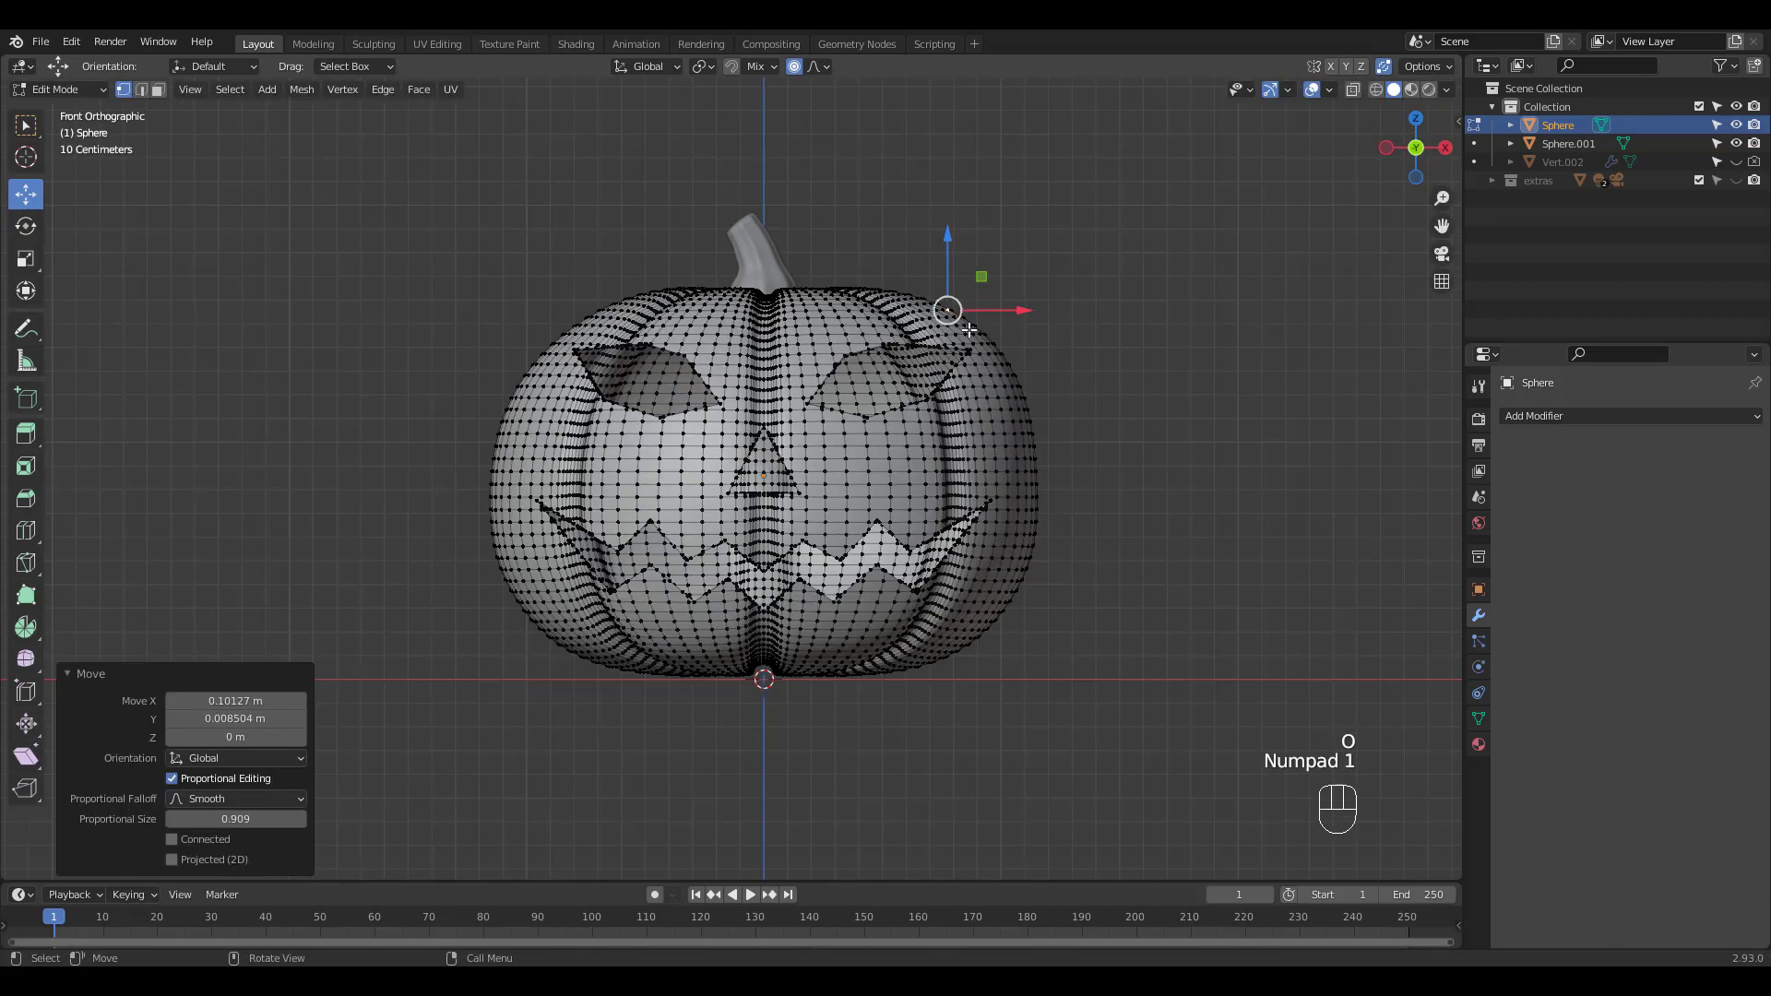
pyautogui.click(505, 404)
pyautogui.moveTo(506, 411)
pyautogui.mouseDown()
pyautogui.moveTo(522, 452)
pyautogui.moveTo(514, 425)
pyautogui.mouseUp()
pyautogui.click(978, 473)
pyautogui.moveTo(978, 475); pyautogui.dragTo(984, 526)
pyautogui.click(1031, 428)
pyautogui.moveTo(1031, 427); pyautogui.dragTo(1041, 409)
pyautogui.click(623, 302)
pyautogui.moveTo(624, 301); pyautogui.dragTo(613, 299)
# Step: Move vertices on the pumpkin's side and back ribs with smooth proportional falloff to make the body irregular all around
pyautogui.click(567, 473)
pyautogui.moveTo(566, 473)
pyautogui.mouseDown(button='middle')
pyautogui.moveTo(673, 613)
pyautogui.moveTo(554, 462)
pyautogui.mouseUp(button='middle')
pyautogui.moveTo(554, 462); pyautogui.dragTo(548, 446)
pyautogui.moveTo(548, 446)
pyautogui.mouseDown(button='middle')
pyautogui.moveTo(689, 443)
pyautogui.moveTo(554, 437)
pyautogui.mouseUp(button='middle')
pyautogui.press('g')
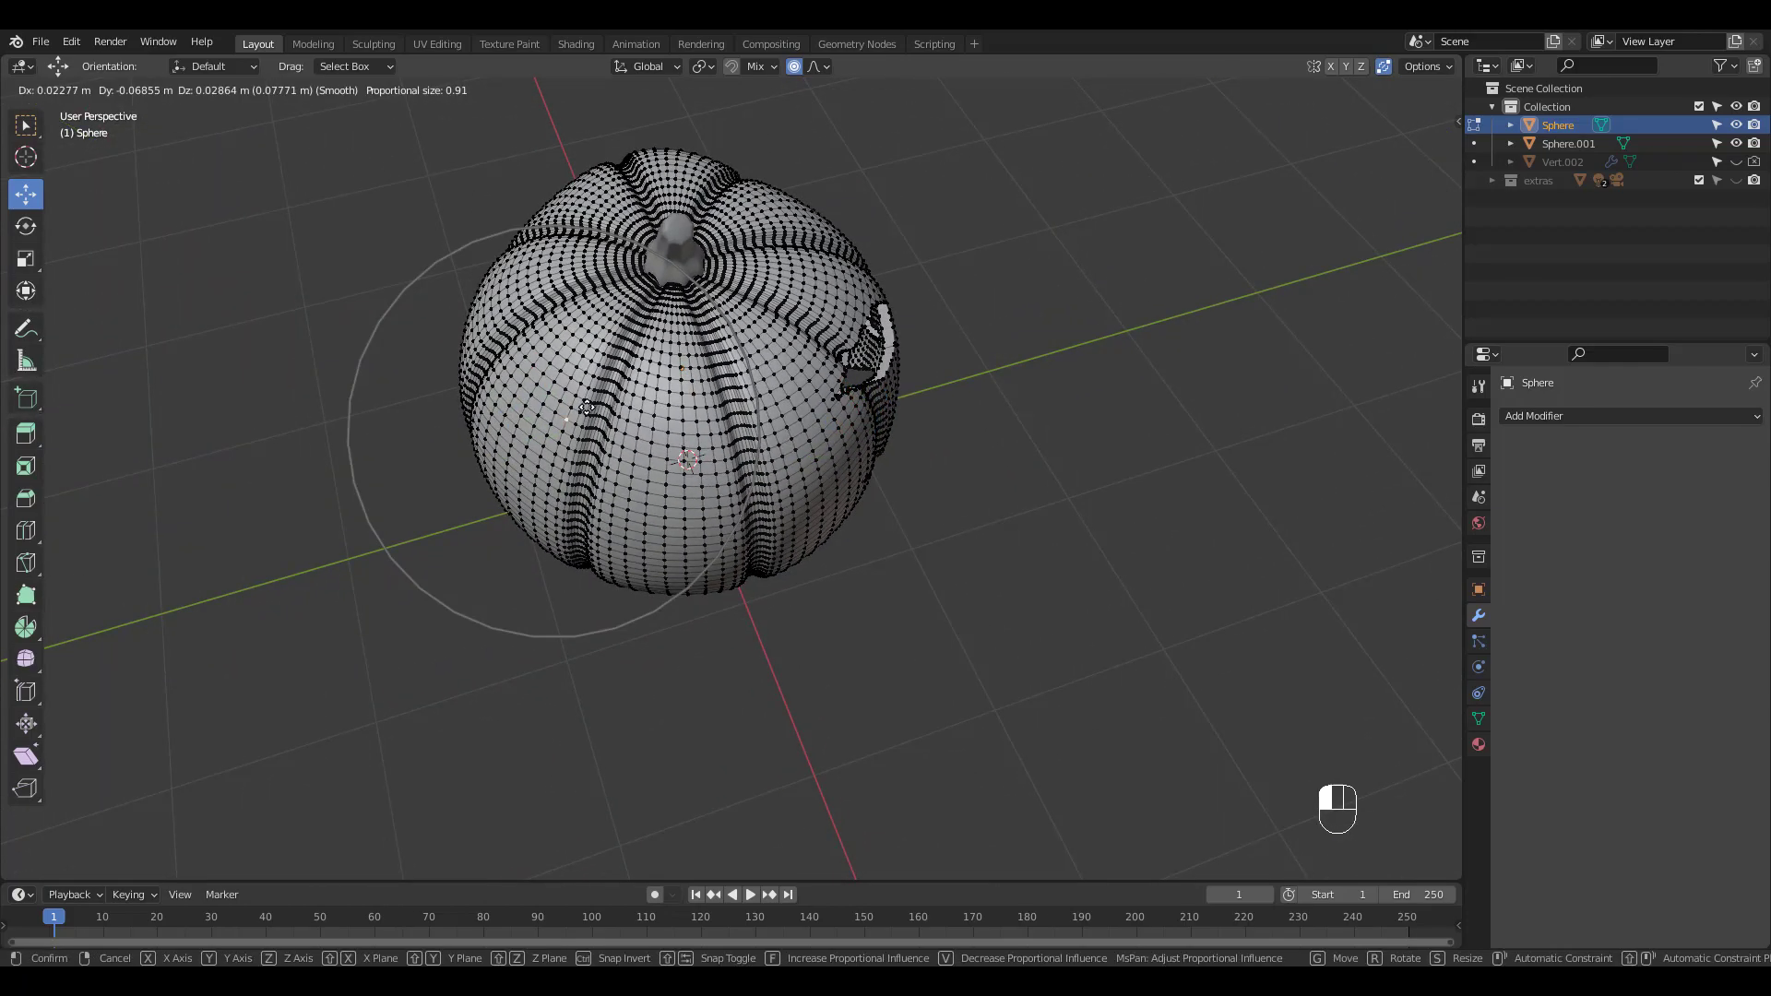
pyautogui.click(412, 407)
pyautogui.moveTo(412, 407); pyautogui.dragTo(543, 315, button='middle')
pyautogui.click(379, 586)
pyautogui.press('g')
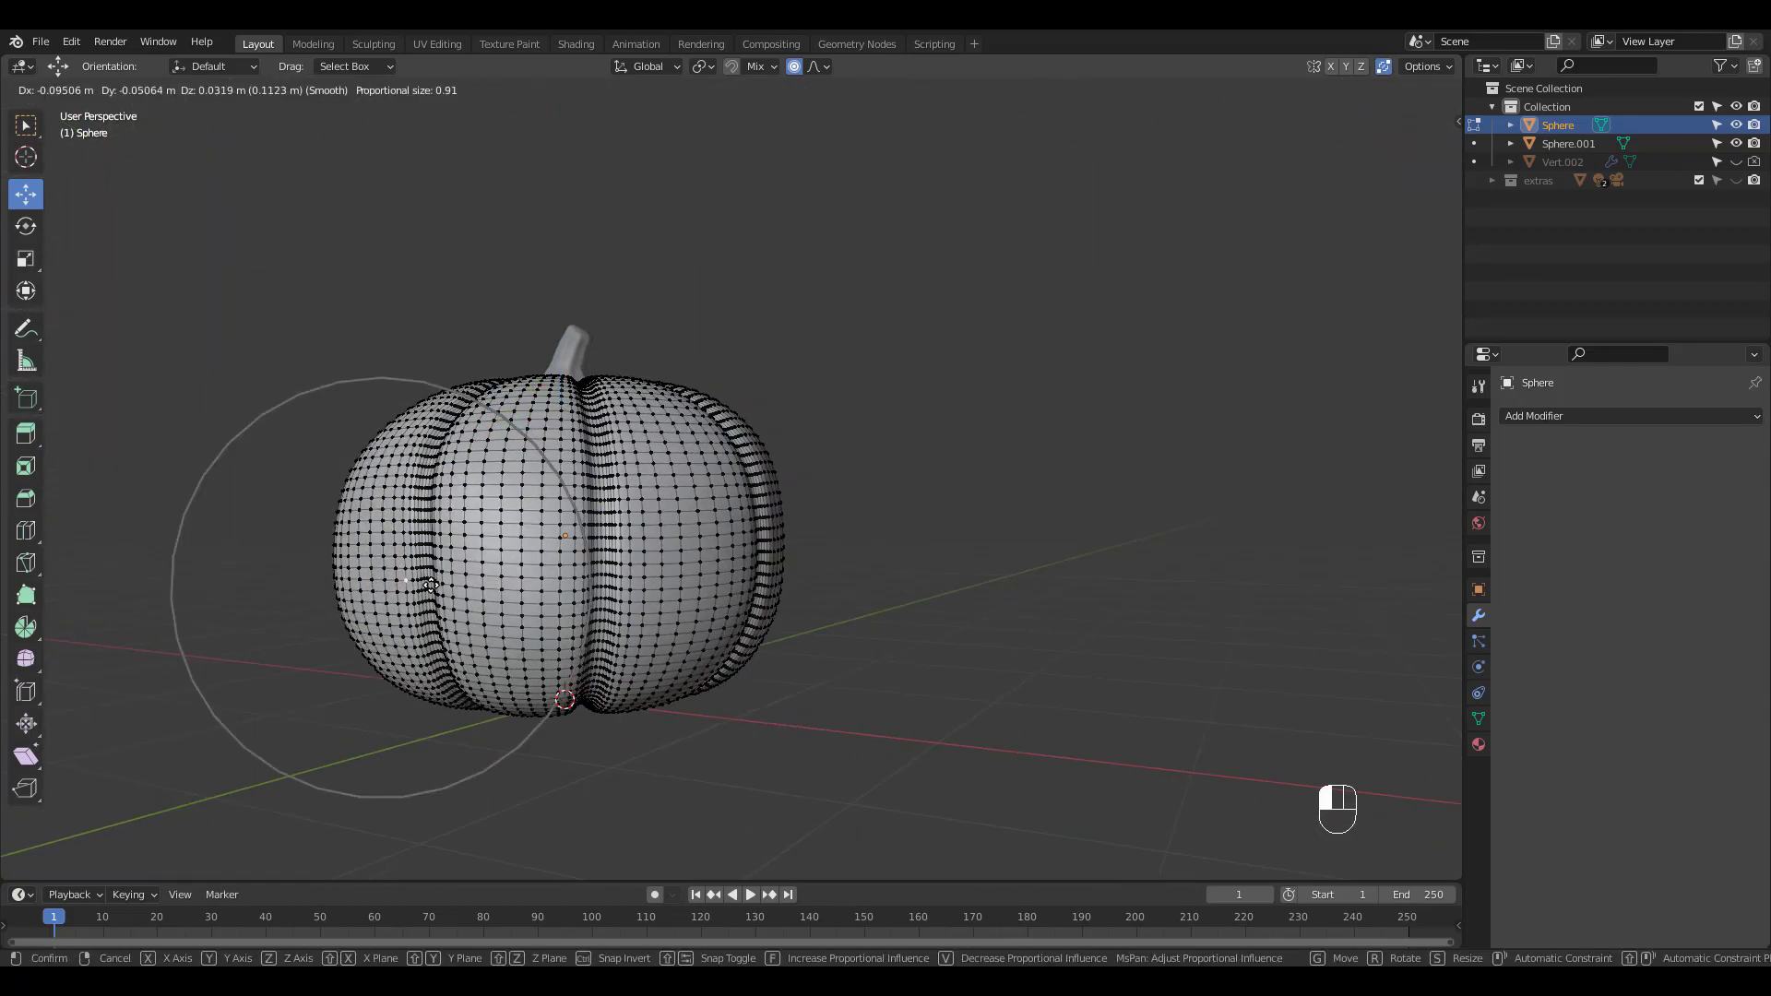
pyautogui.click(388, 582)
# Step: In front view, pull the pumpkin's upper right shoulder inward about 0.09 m and down about 0.04 m with proportional editing
pyautogui.moveTo(387, 581); pyautogui.dragTo(850, 369, button='middle')
pyautogui.scroll(3, 426, 555)
pyautogui.press('KP_1')
pyautogui.click(891, 353)
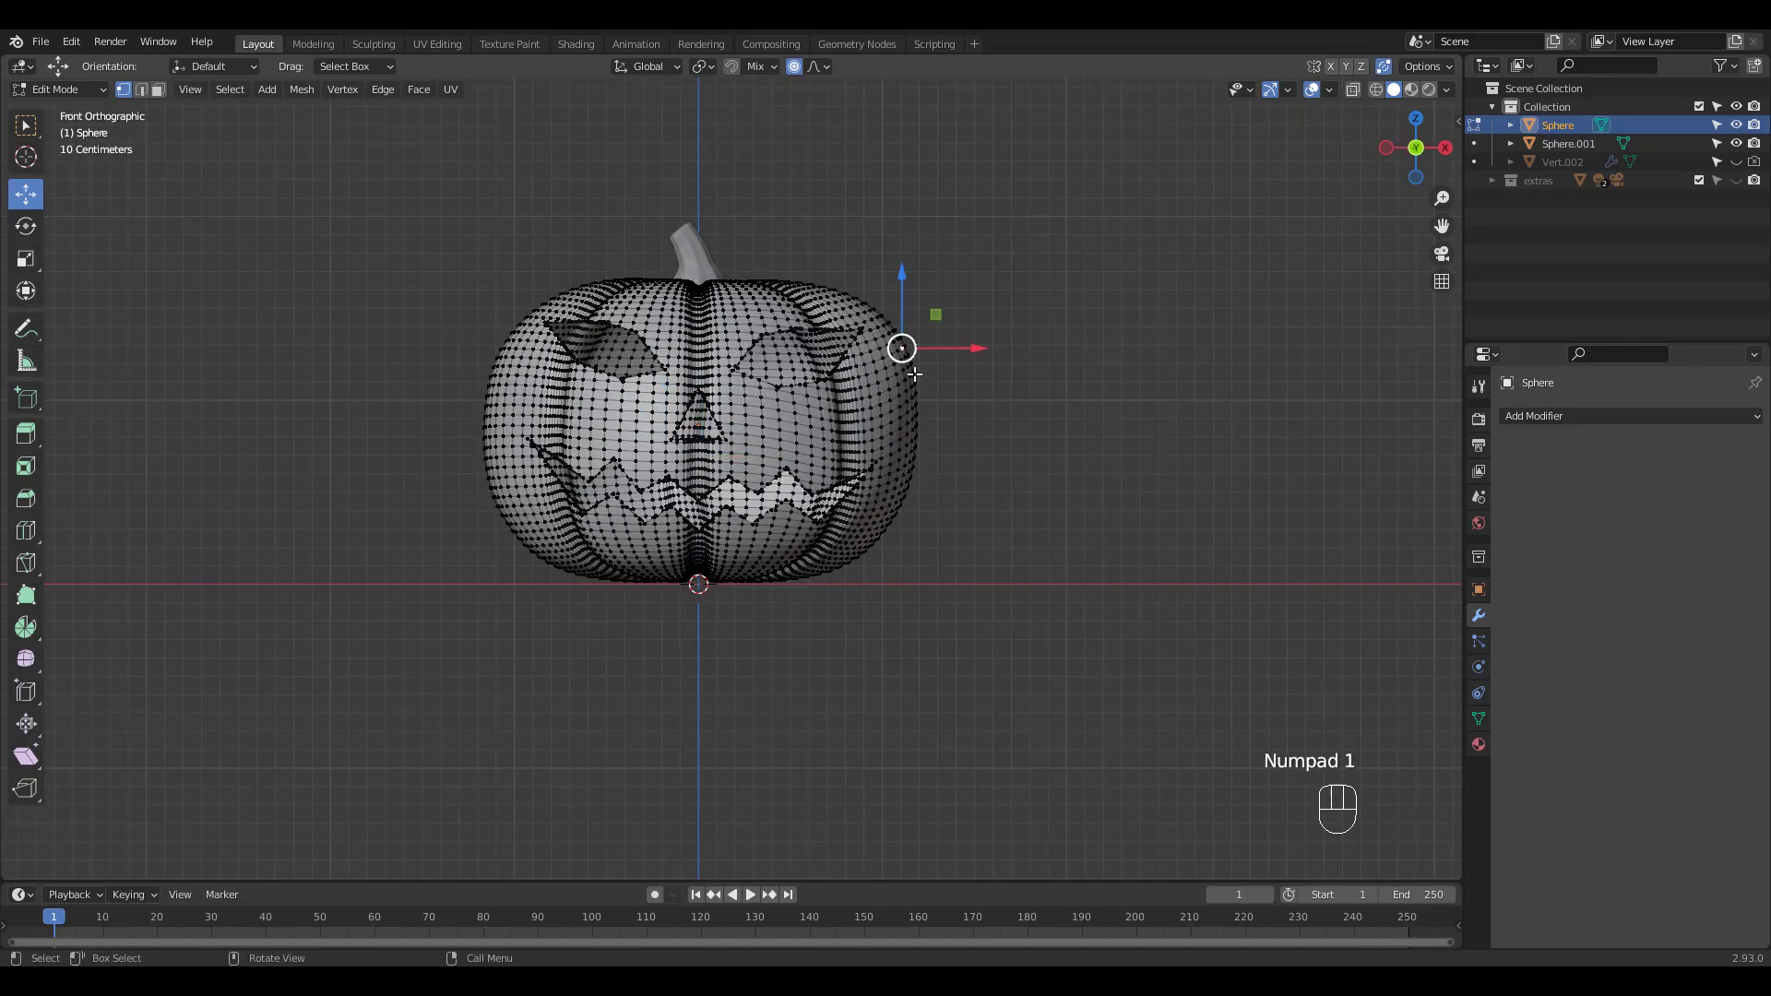
pyautogui.press('g')
pyautogui.click(813, 388)
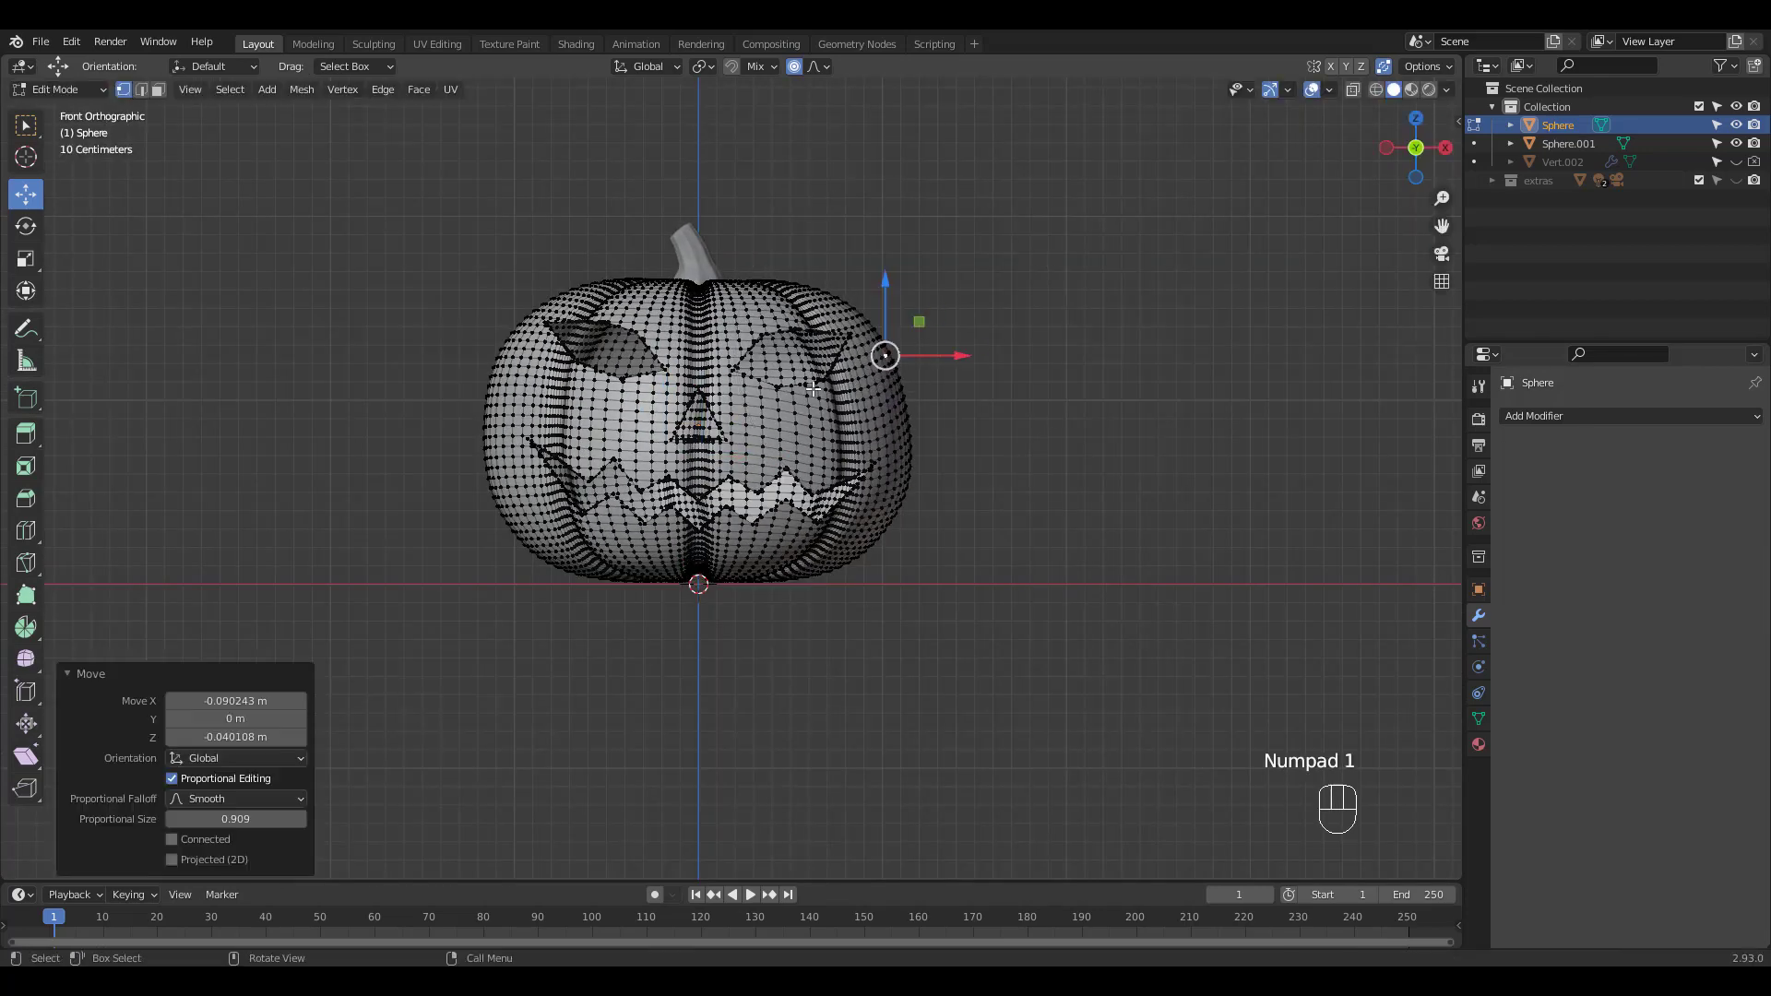
# Step: Pull the pumpkin's left flank outward and shift the area above the right eye upward with proportional editing
pyautogui.click(488, 403)
pyautogui.press('g')
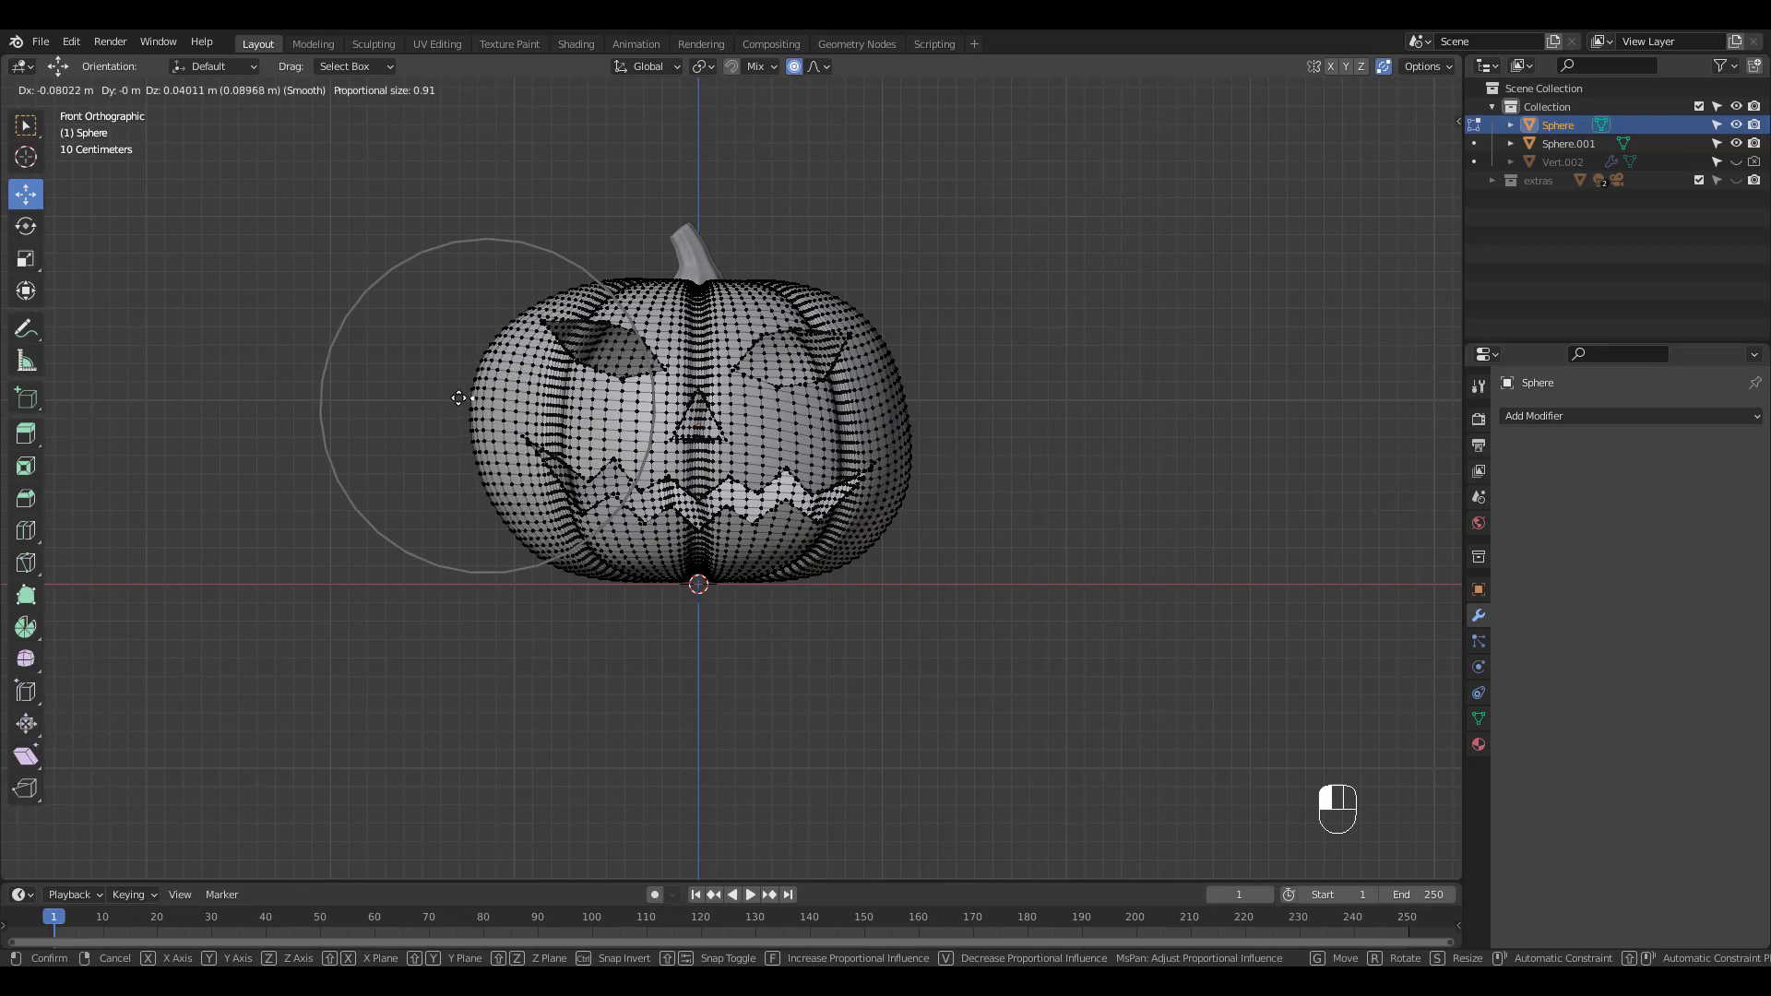
pyautogui.click(446, 394)
pyautogui.click(744, 344)
pyautogui.press('g')
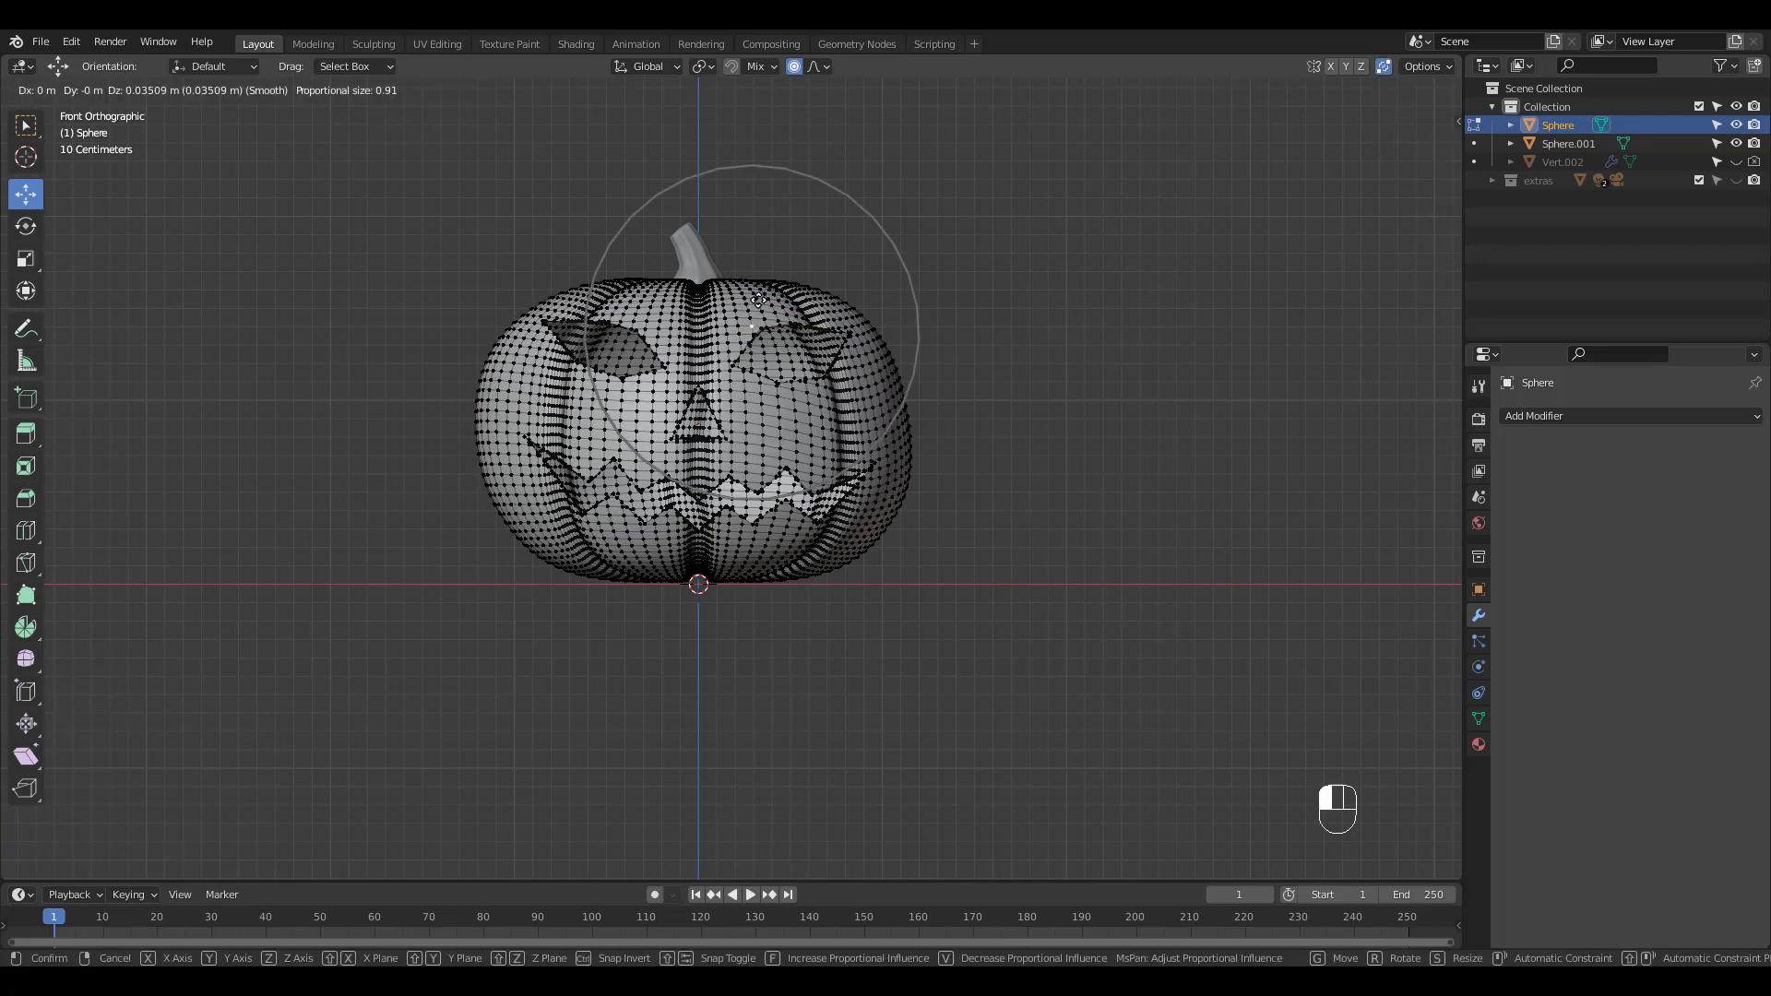
pyautogui.click(759, 314)
# Step: Shift the surface between the left eye and mouth, and the area beside the left eye's outer corner, downward with proportional editing
pyautogui.click(578, 428)
pyautogui.press('g')
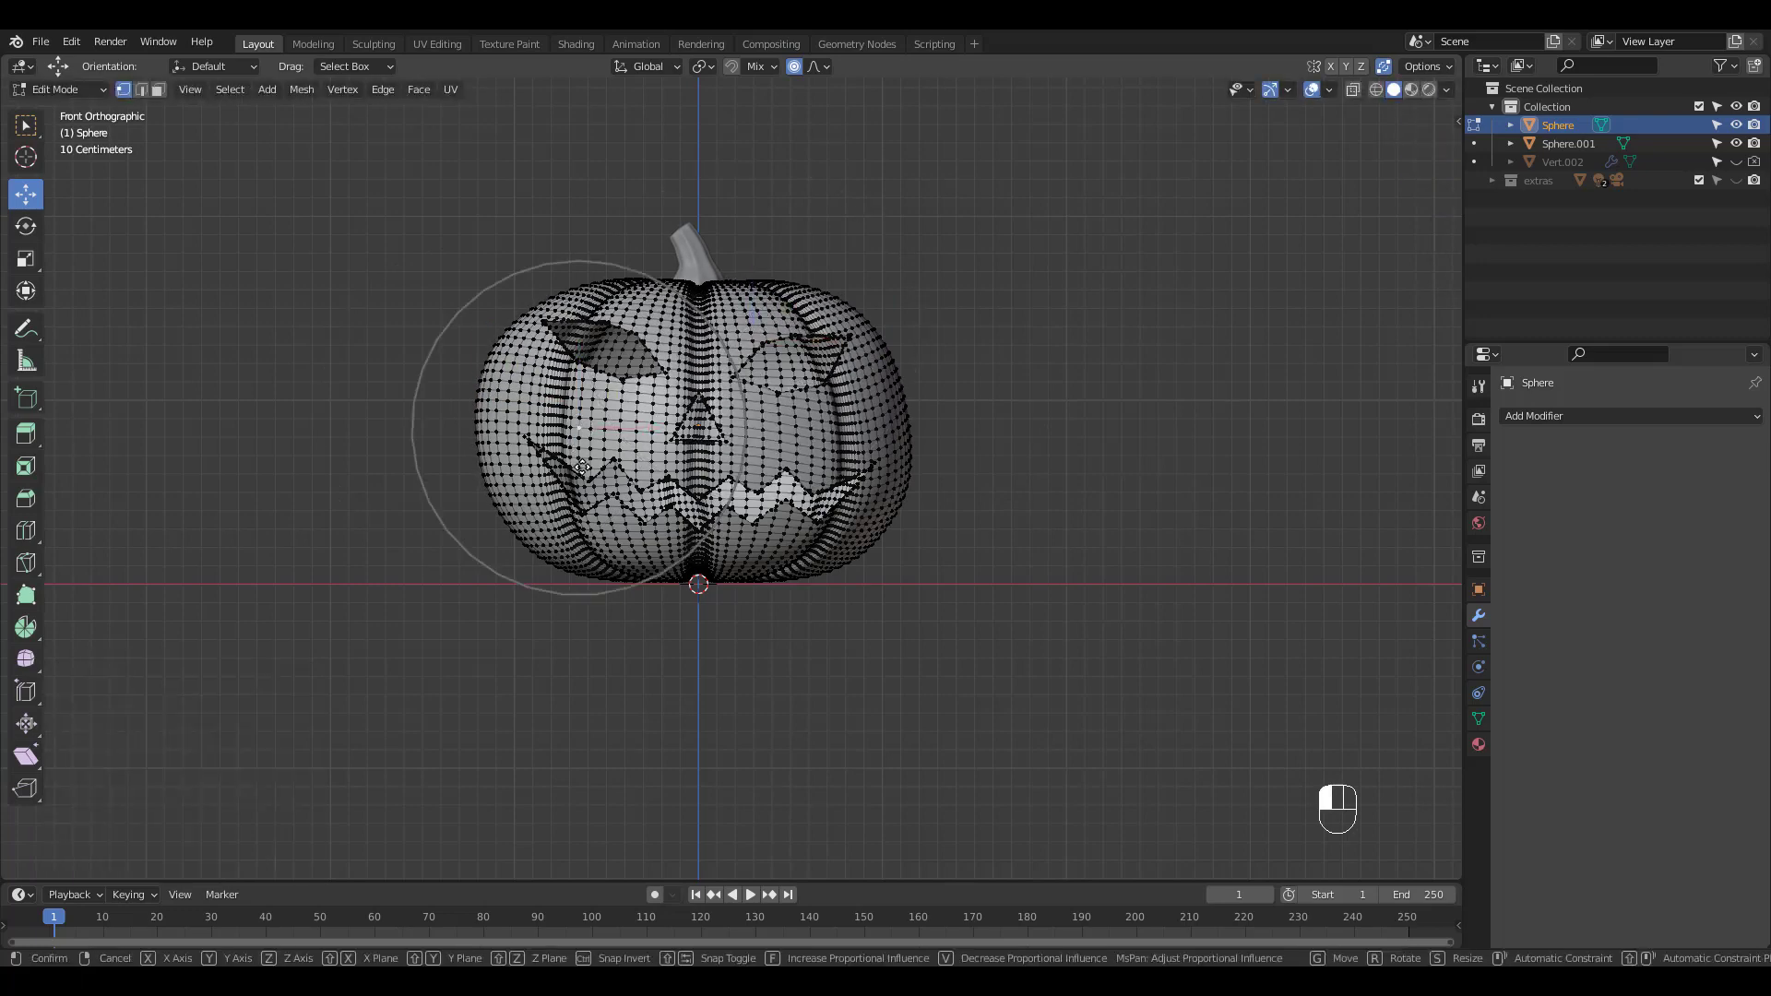
pyautogui.click(583, 468)
pyautogui.click(533, 358)
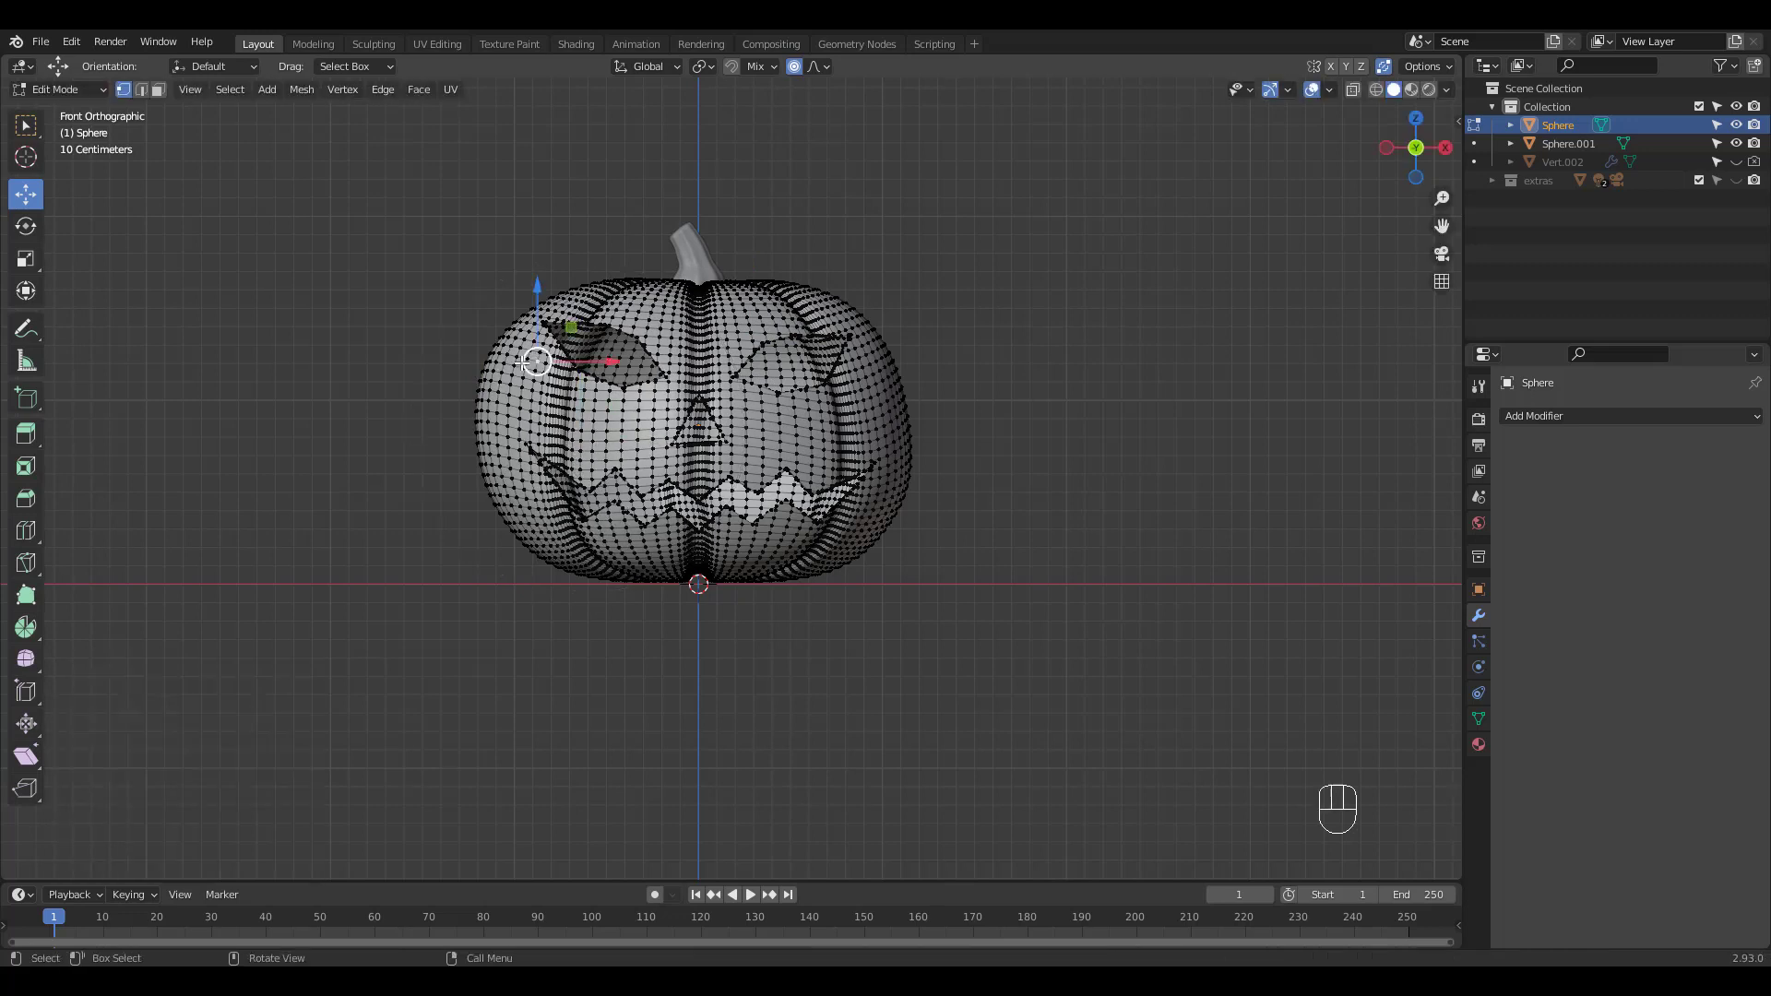
pyautogui.press('g')
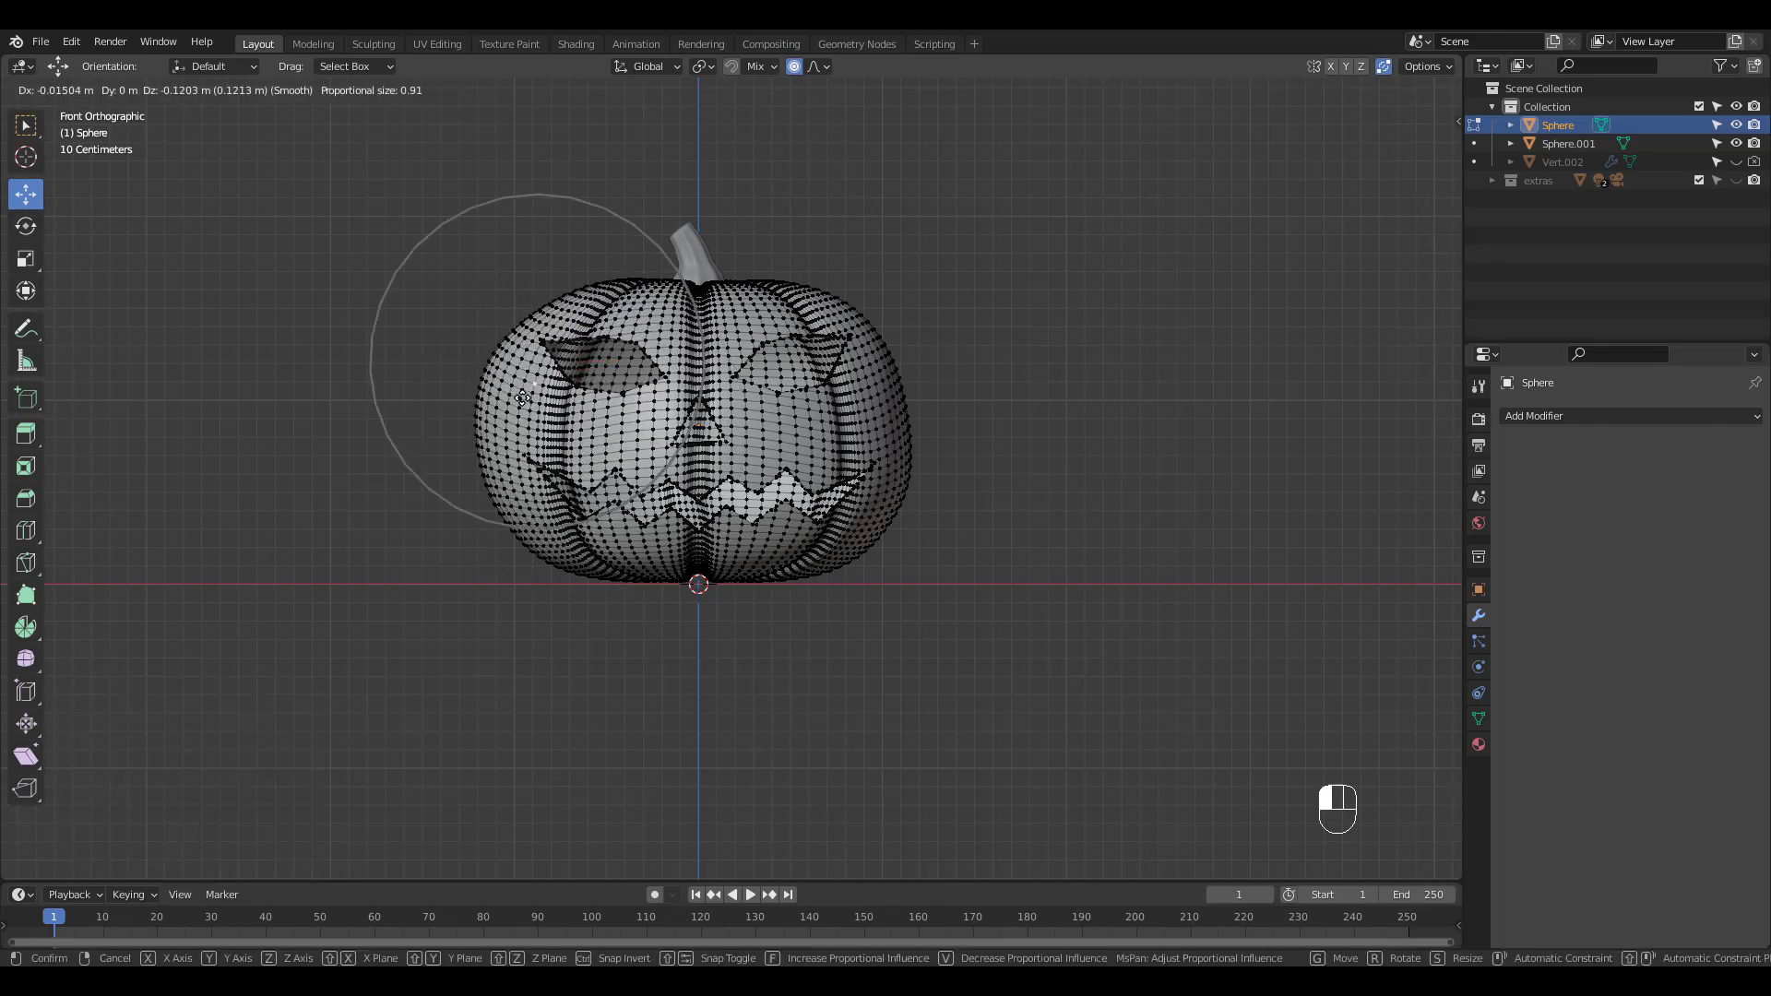
pyautogui.click(534, 389)
# Step: Adjust the right flank with two small proportional moves, the second about 0.04 m outward and 0.035 m down, and leave mesh editing
pyautogui.click(890, 434)
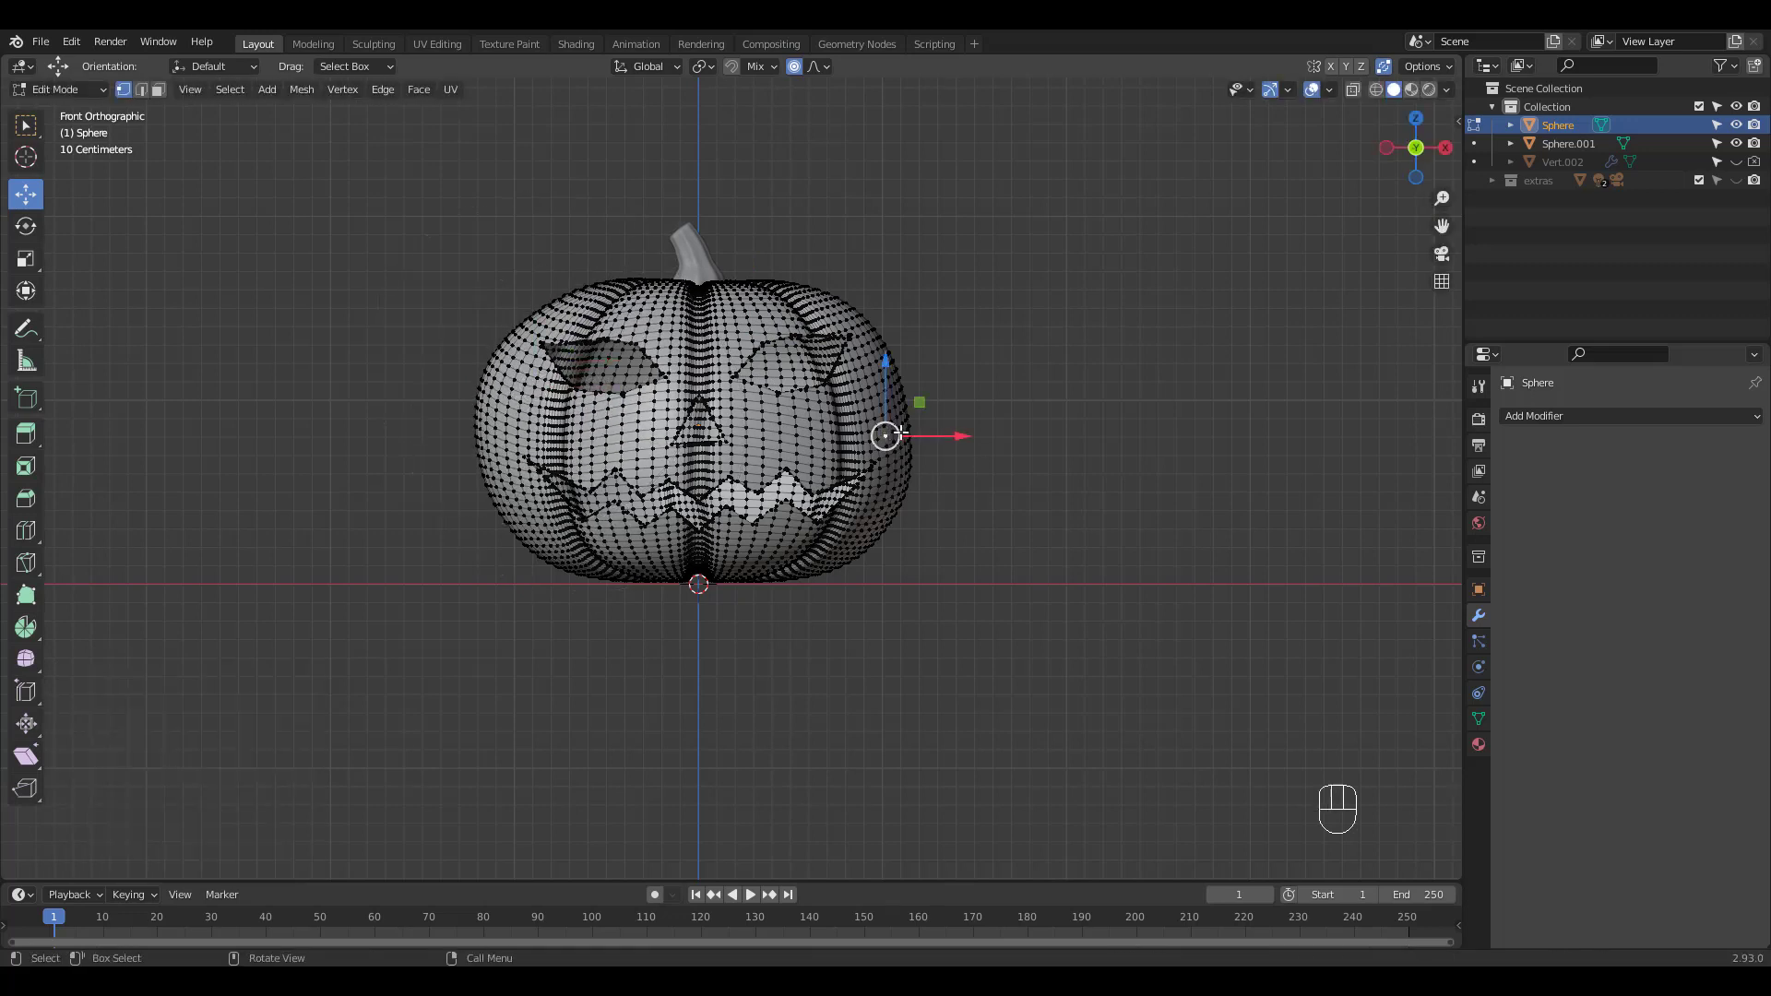
pyautogui.press('g')
pyautogui.click(909, 404)
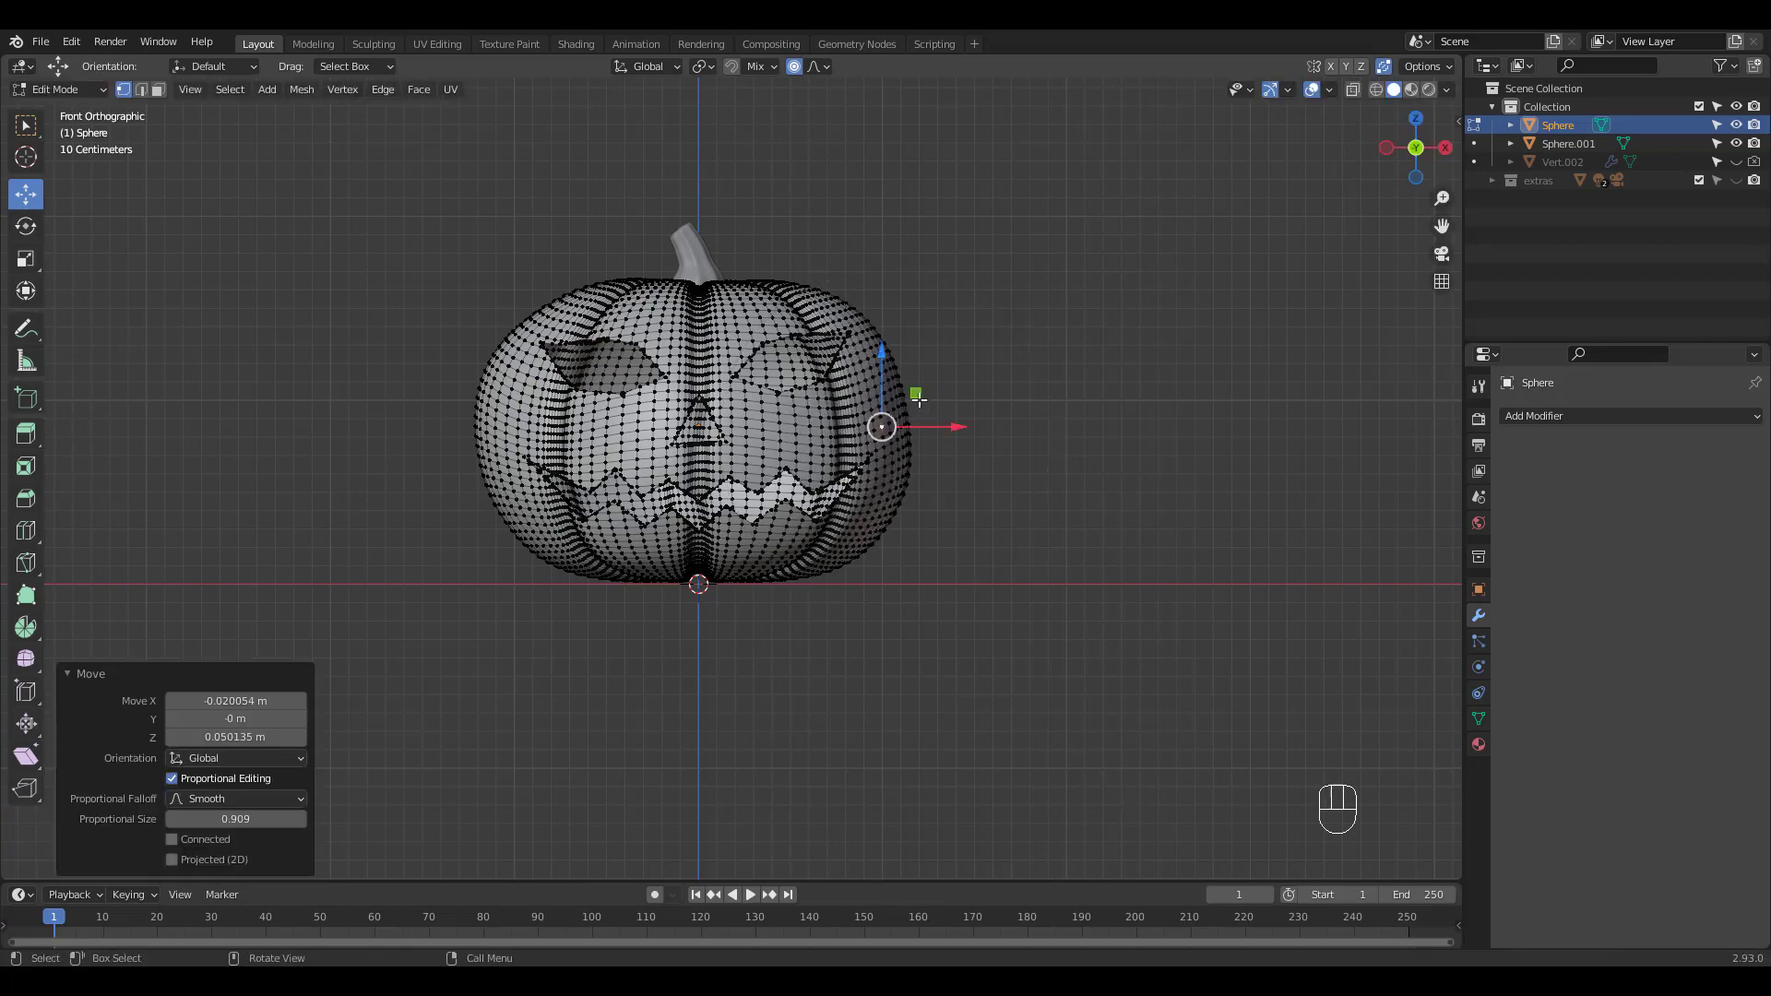
pyautogui.click(905, 401)
pyautogui.press('g')
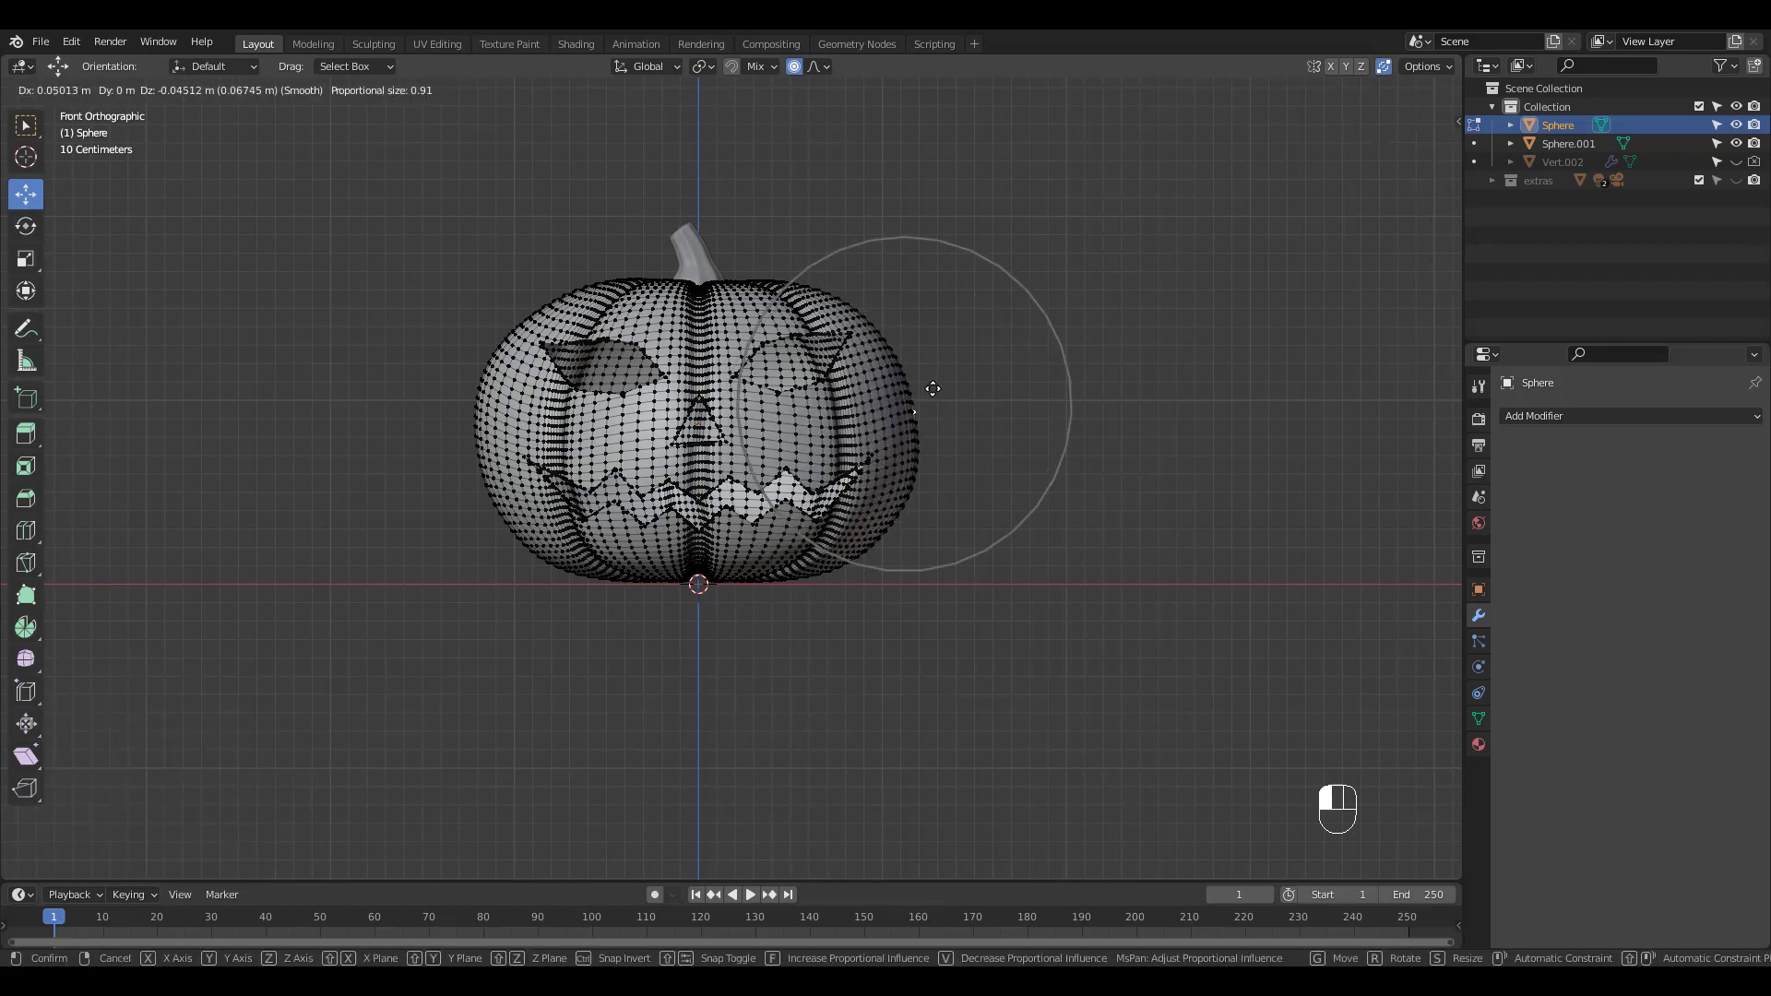
pyautogui.click(931, 391)
pyautogui.keyDown('ctrl'); pyautogui.moveTo(1001, 309); pyautogui.dragTo(859, 420, button='middle'); pyautogui.keyUp('ctrl')
pyautogui.scroll(3, 859, 421)
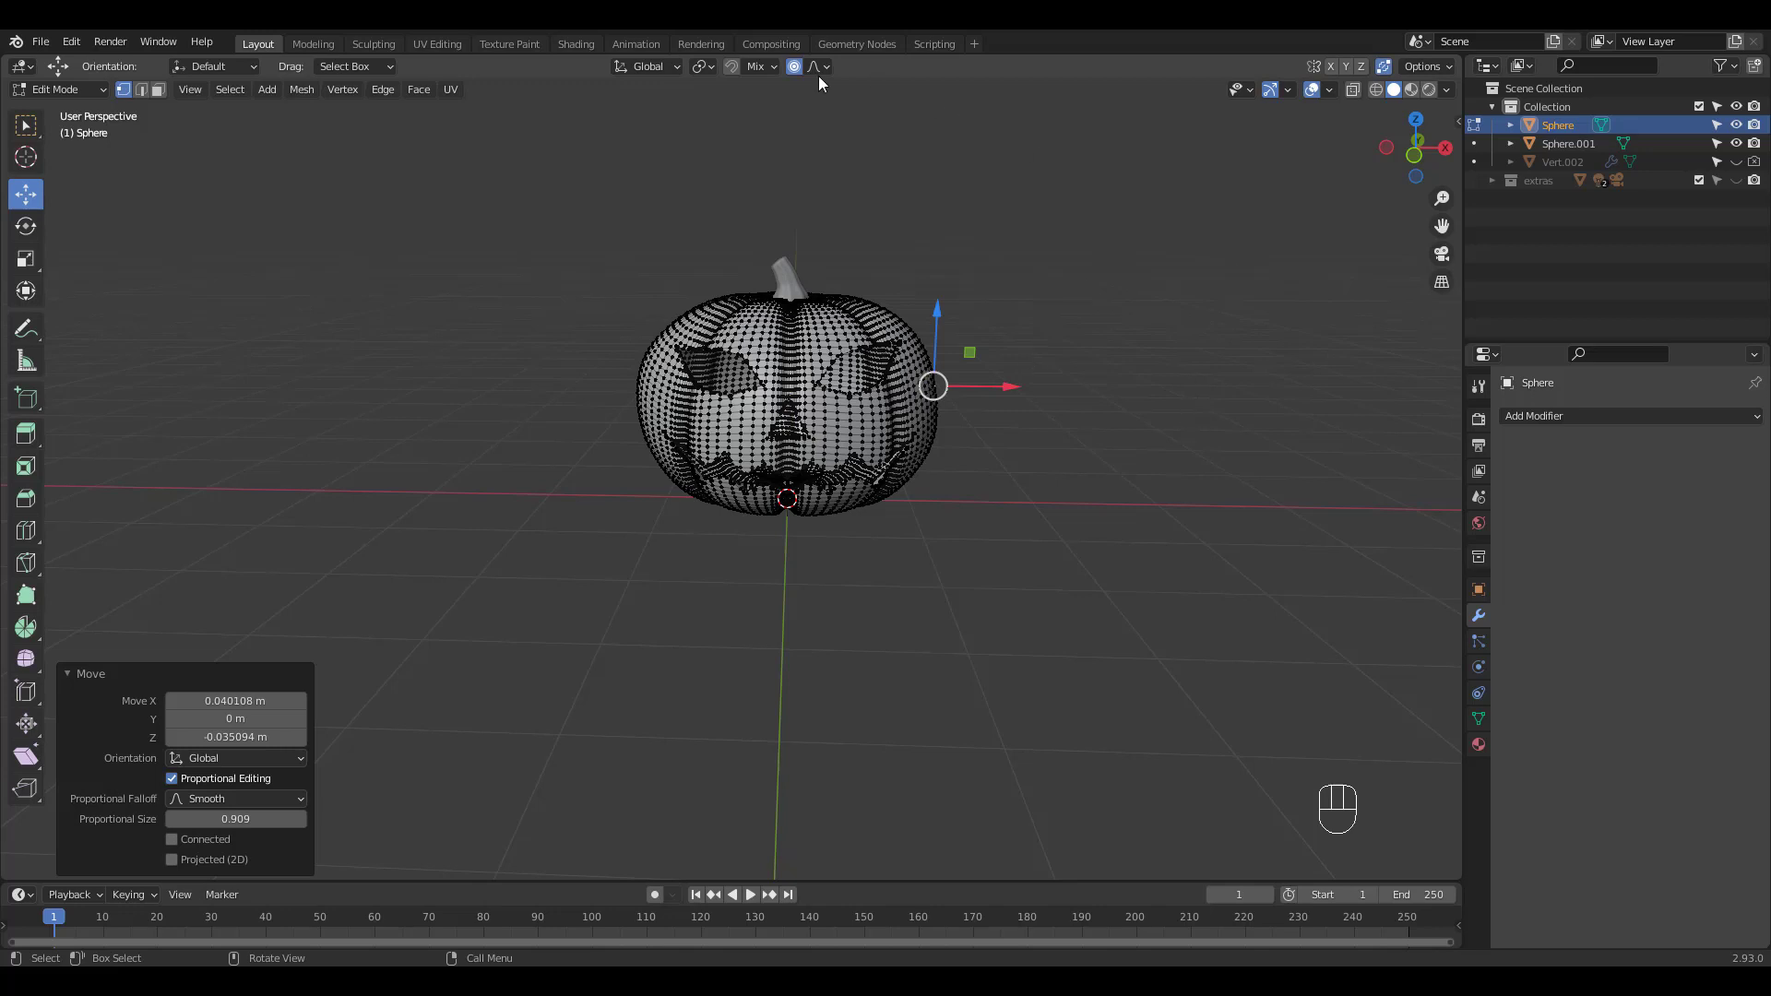
pyautogui.press('Tab')
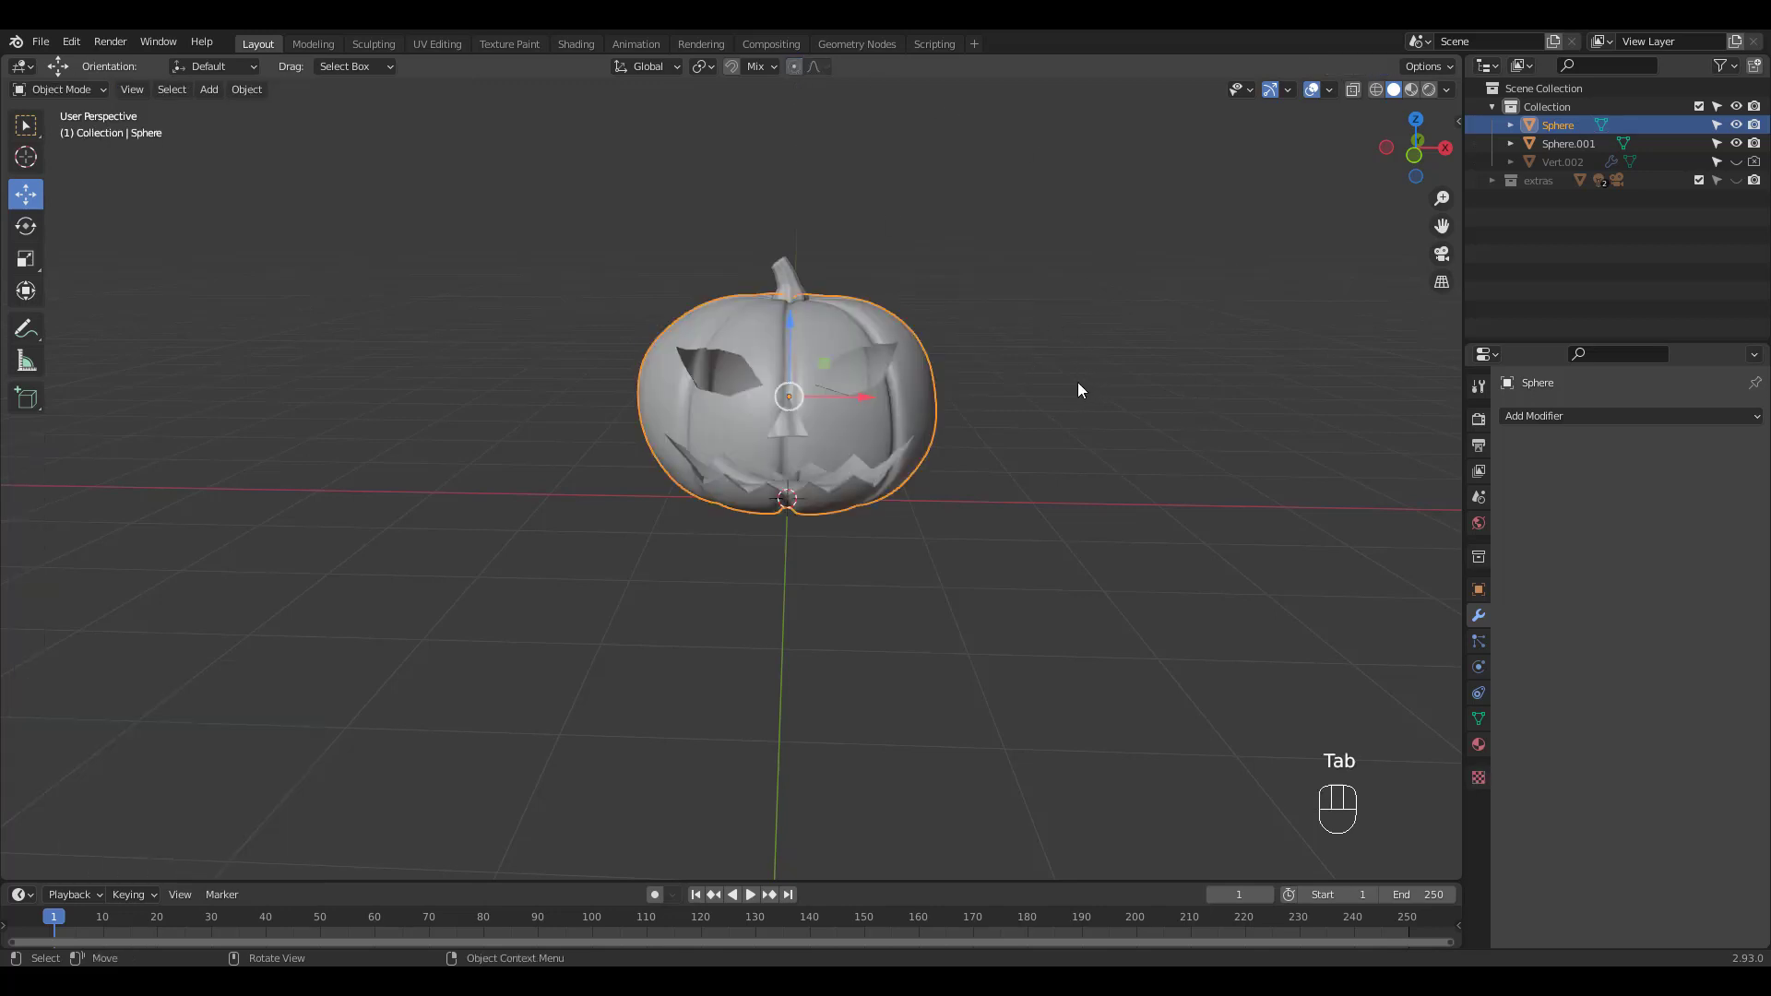
pyautogui.moveTo(1020, 380); pyautogui.dragTo(1032, 391, button='middle')
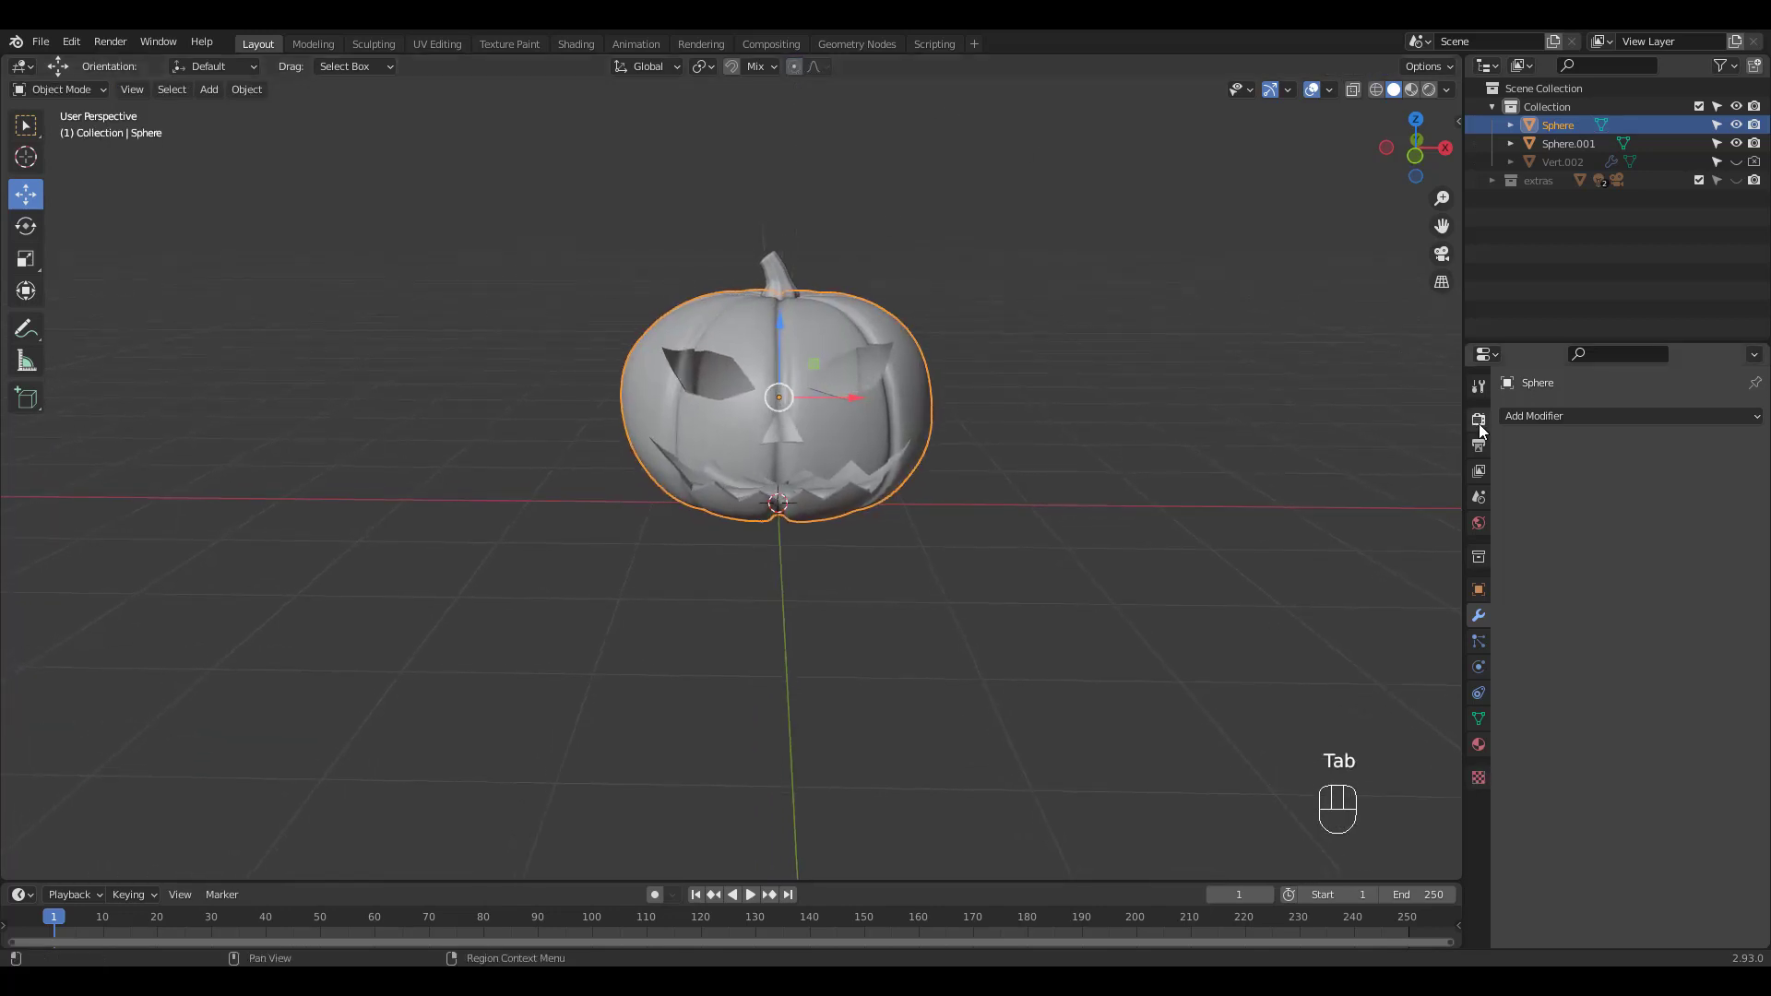
# Step: Unhide the extras collection and, looking through the camera, orbit it to face the carved pumpkin more from the front
pyautogui.click(1736, 180)
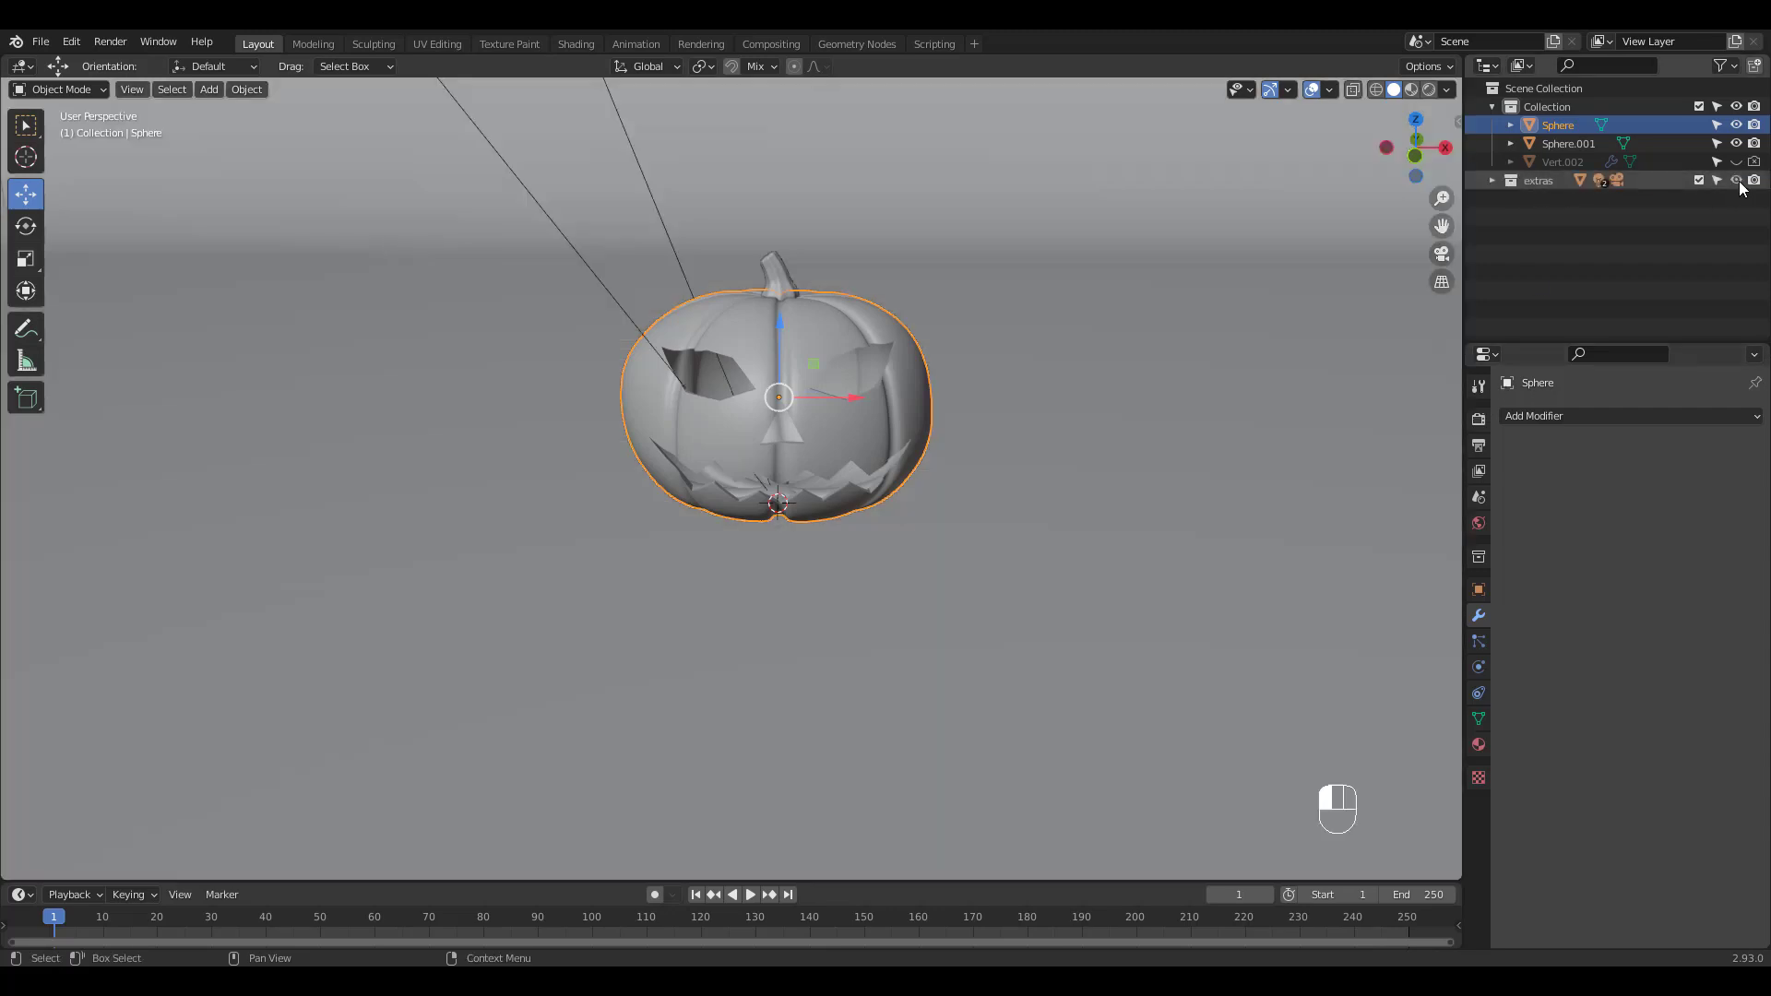
pyautogui.press('KP_0')
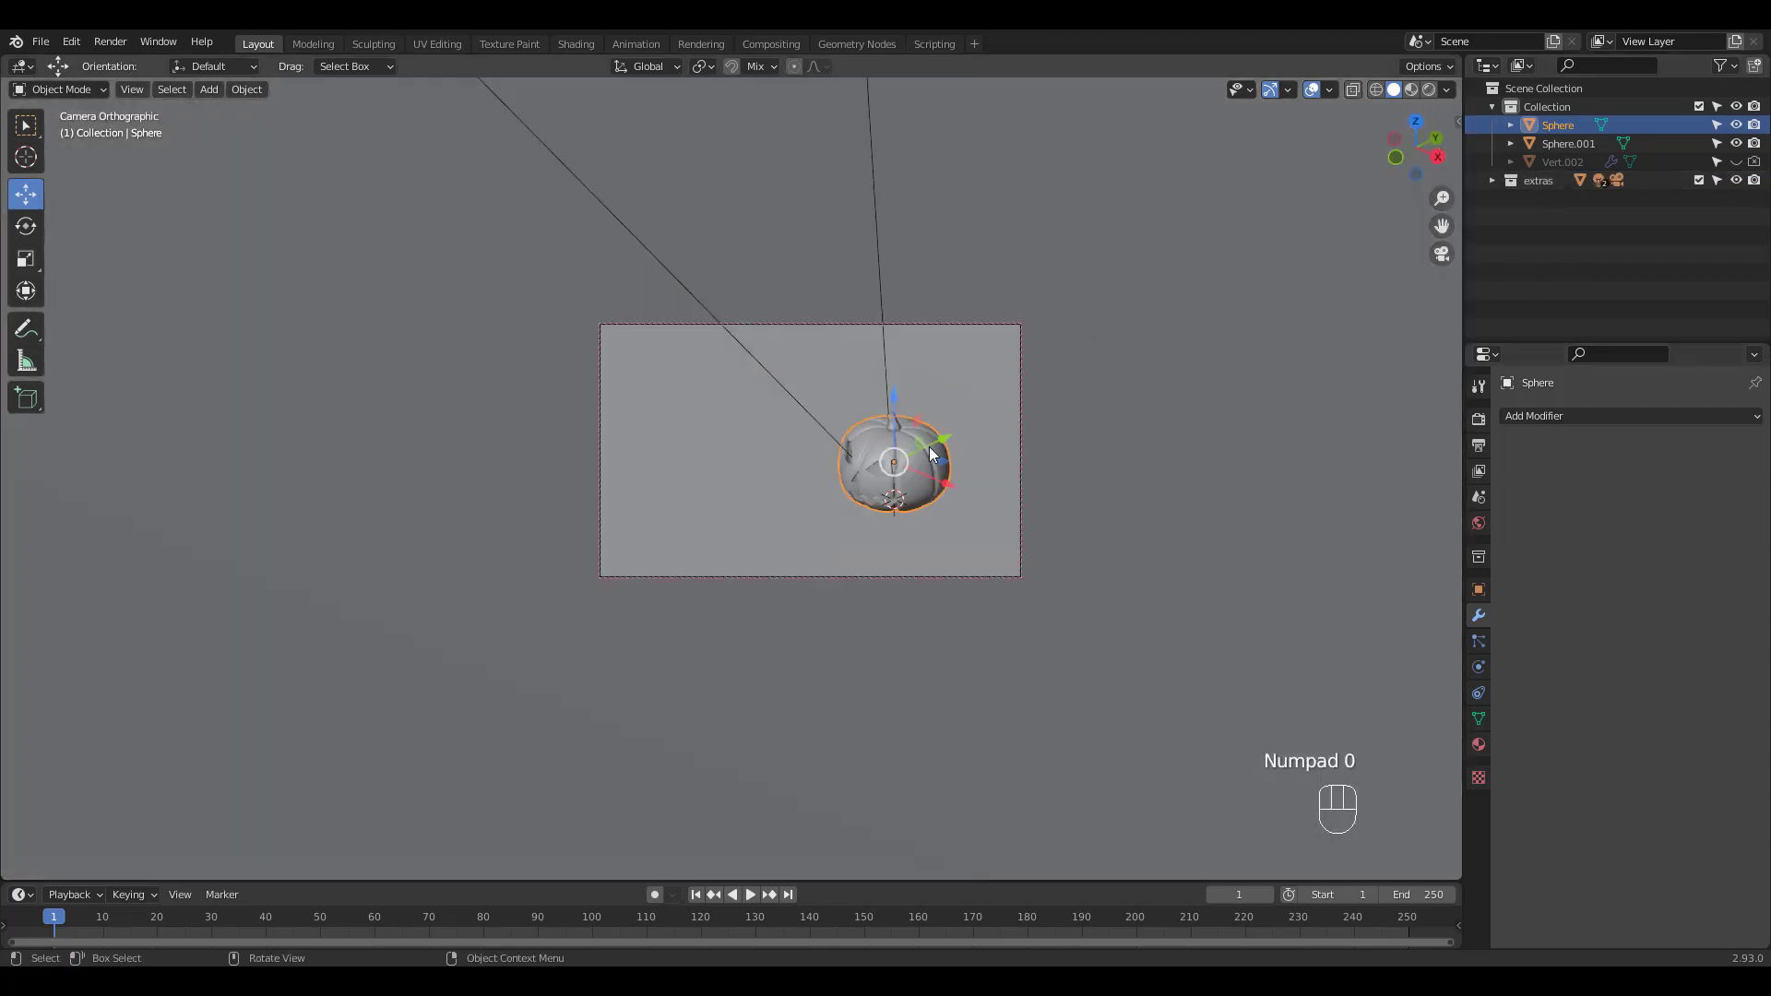
pyautogui.moveTo(909, 466); pyautogui.dragTo(1071, 364, button='middle')
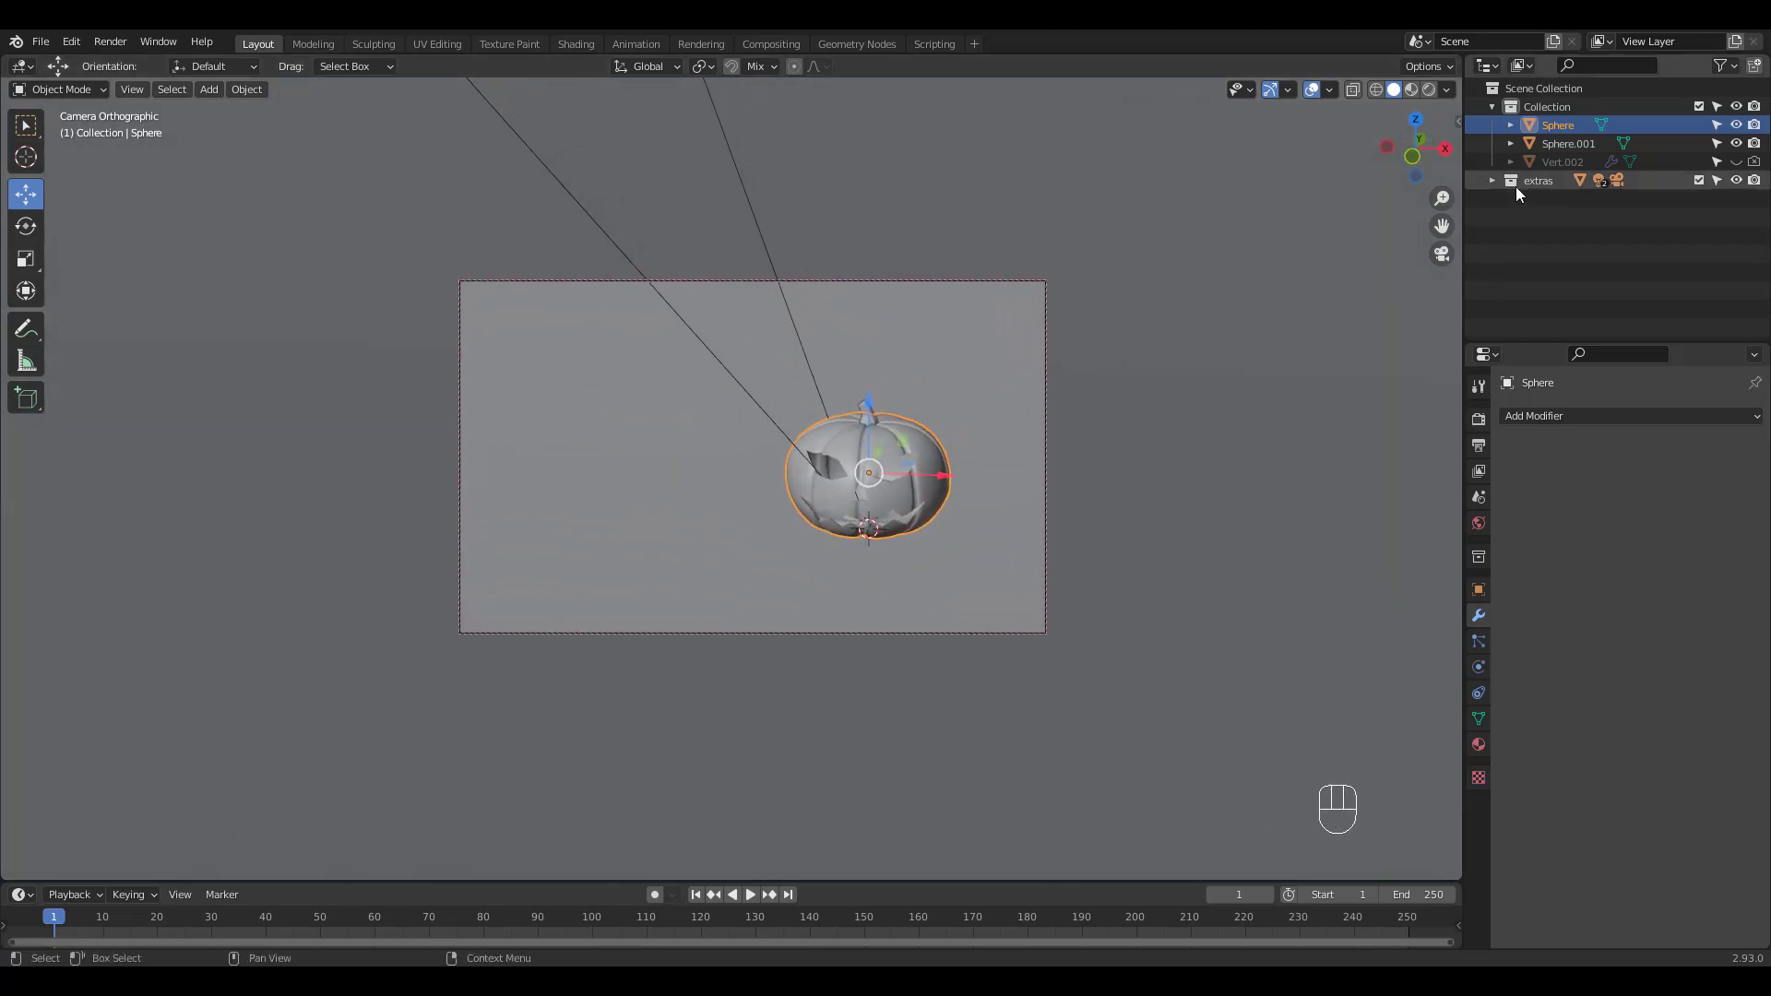
# Step: Reduce the TrueIsoCam's orthographic scale to enlarge the pumpkin and pan the camera until the whole pumpkin fits inside the frame
pyautogui.click(1492, 180)
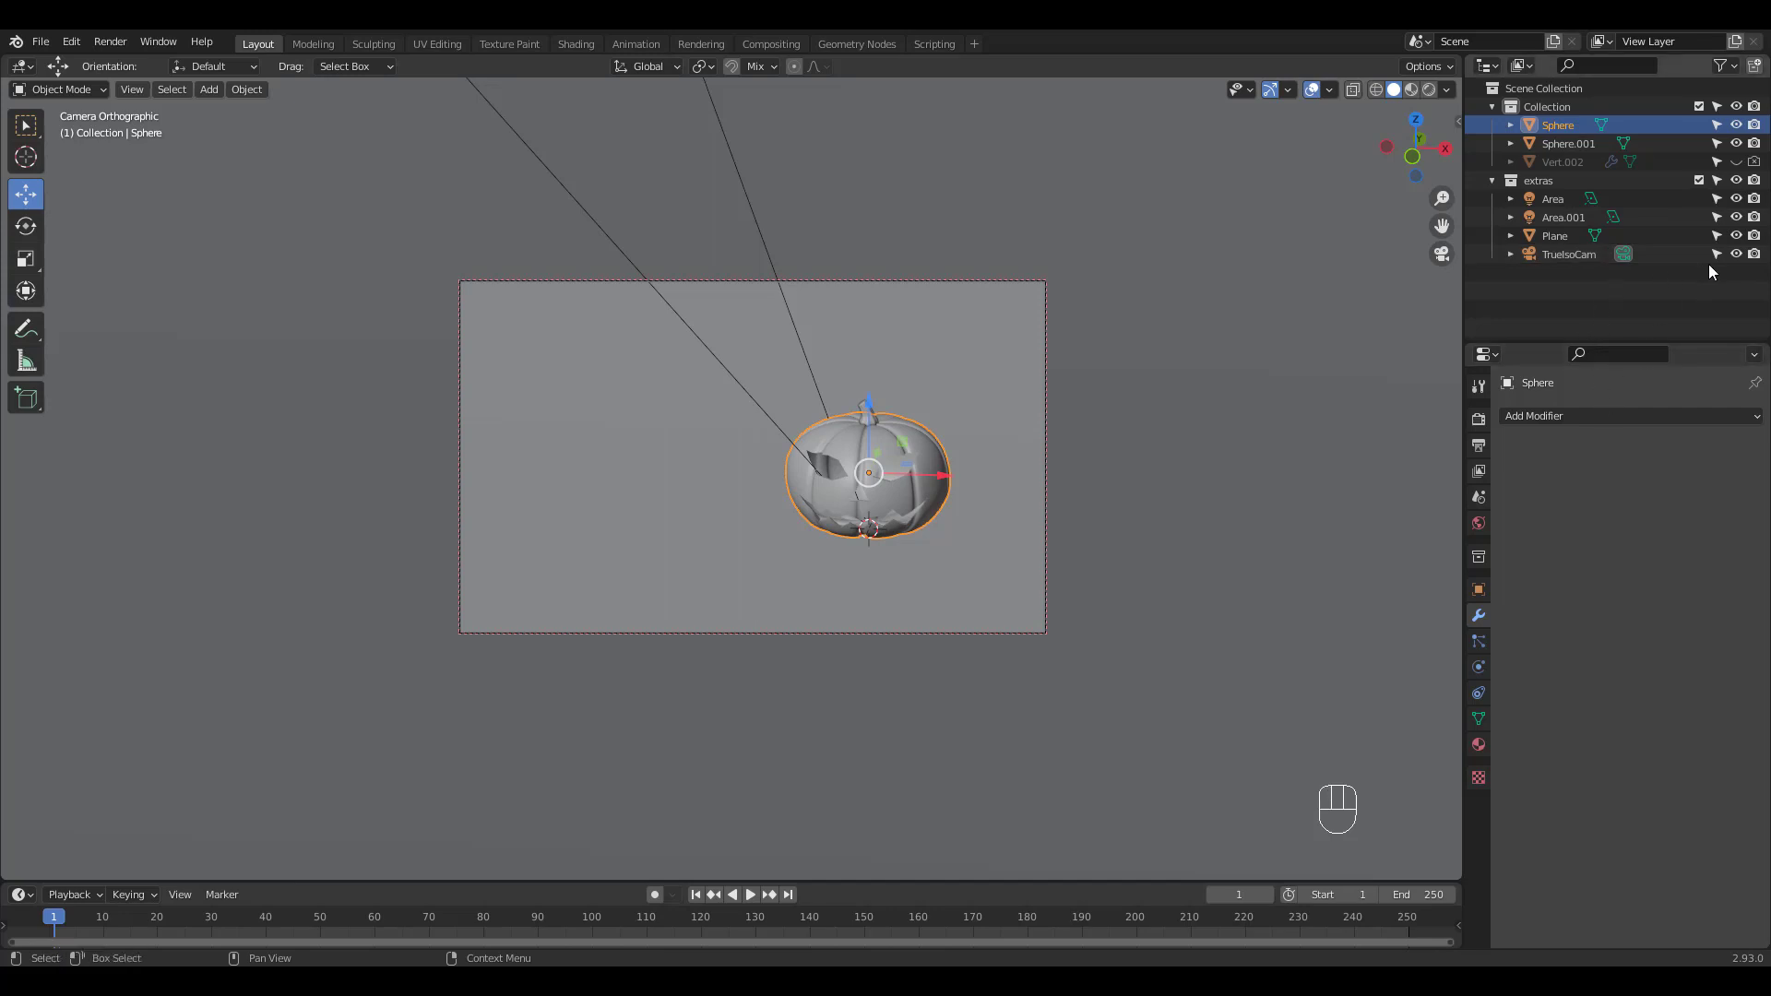
pyautogui.click(1565, 253)
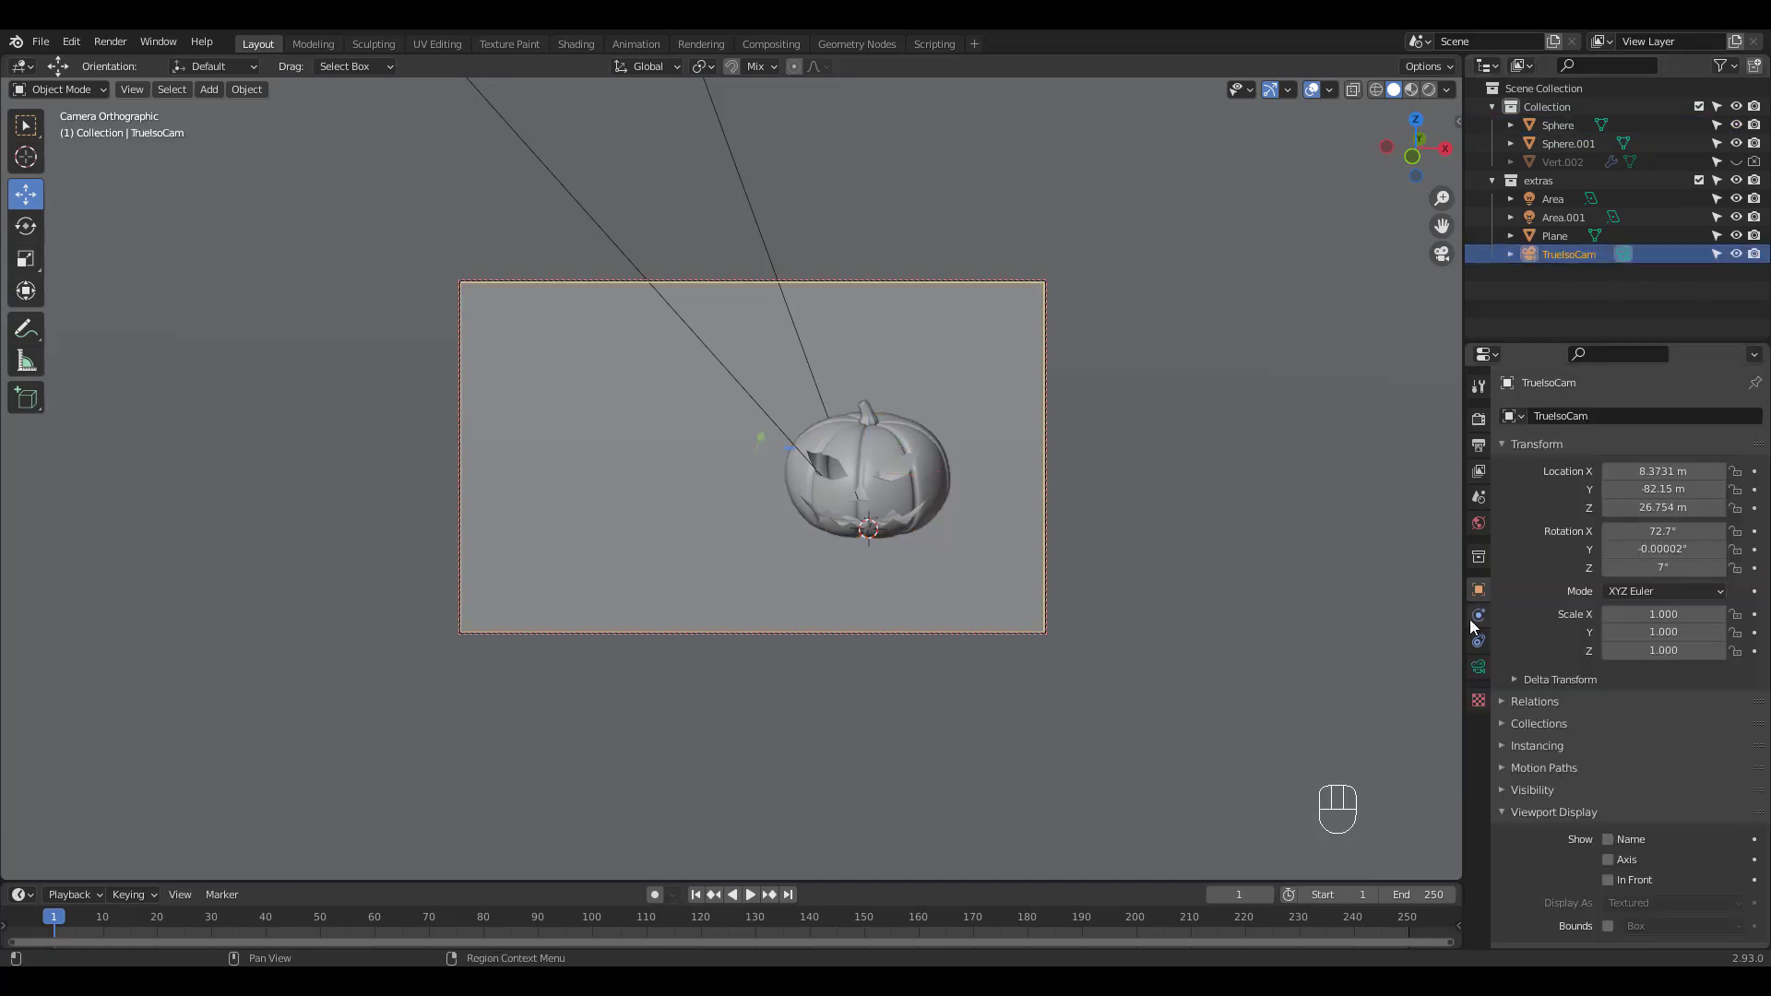
pyautogui.click(1477, 668)
pyautogui.moveTo(1670, 501); pyautogui.dragTo(1649, 499)
pyautogui.click(895, 437)
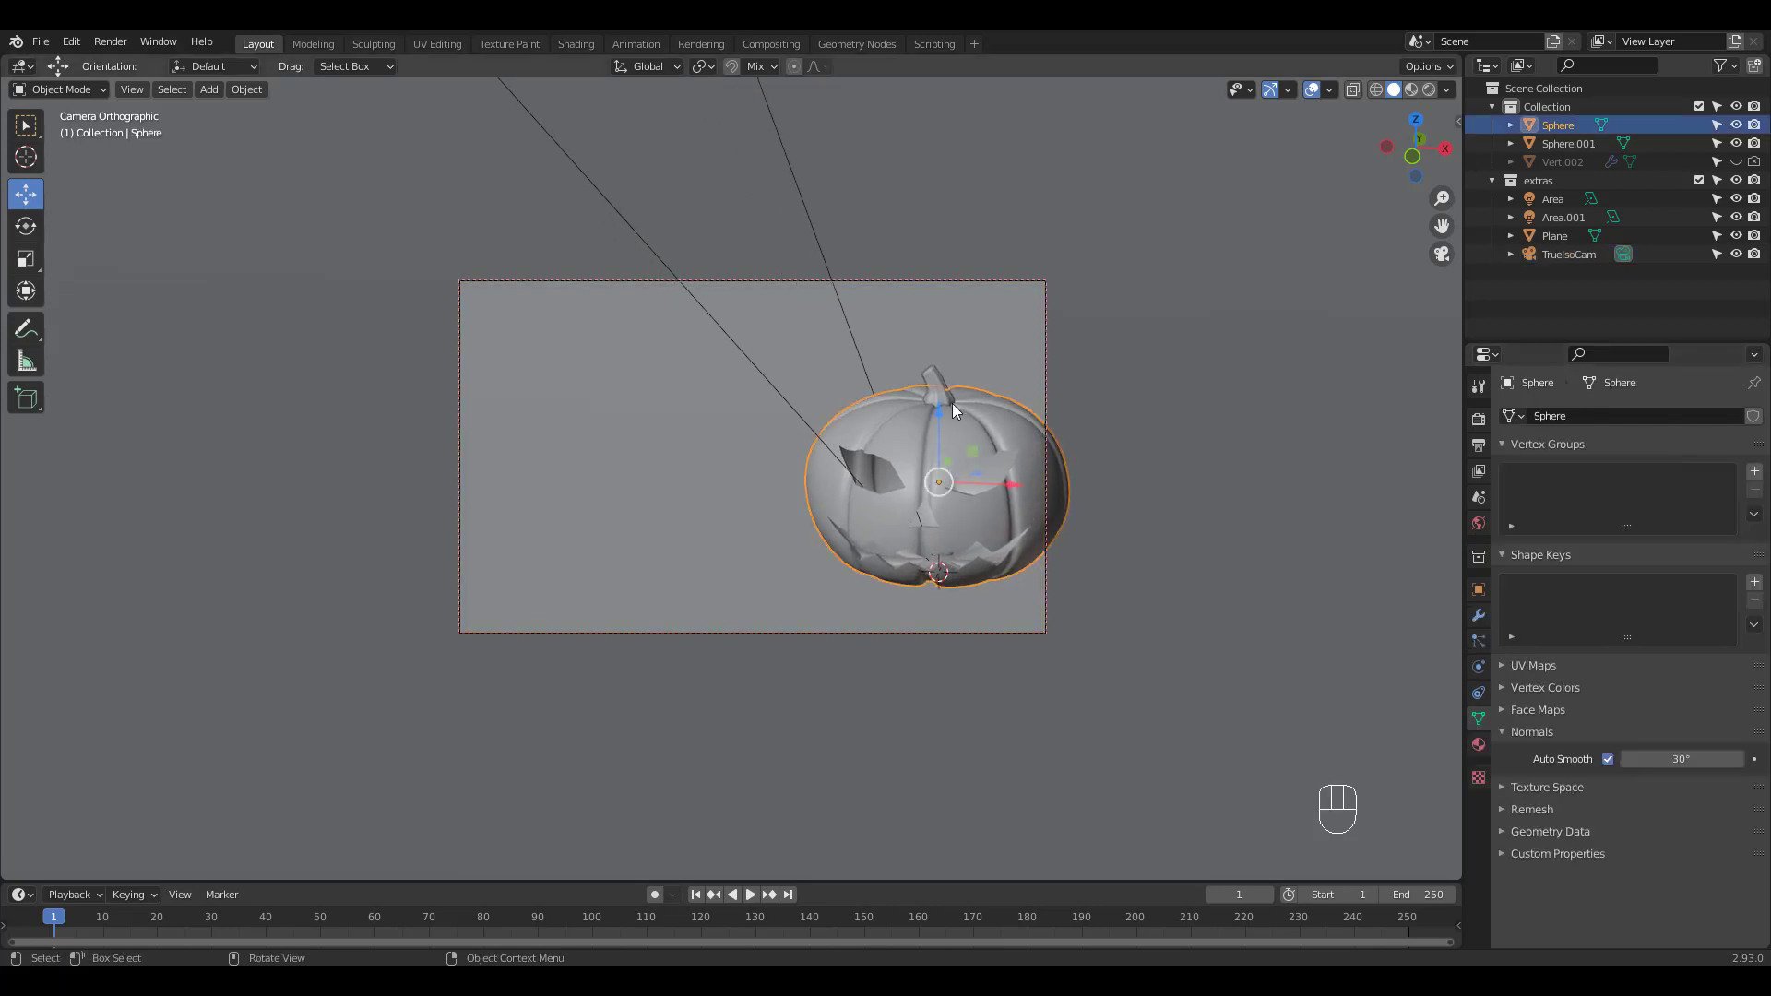
pyautogui.keyDown('shift'); pyautogui.moveTo(952, 402); pyautogui.dragTo(851, 417, button='middle'); pyautogui.keyUp('shift')
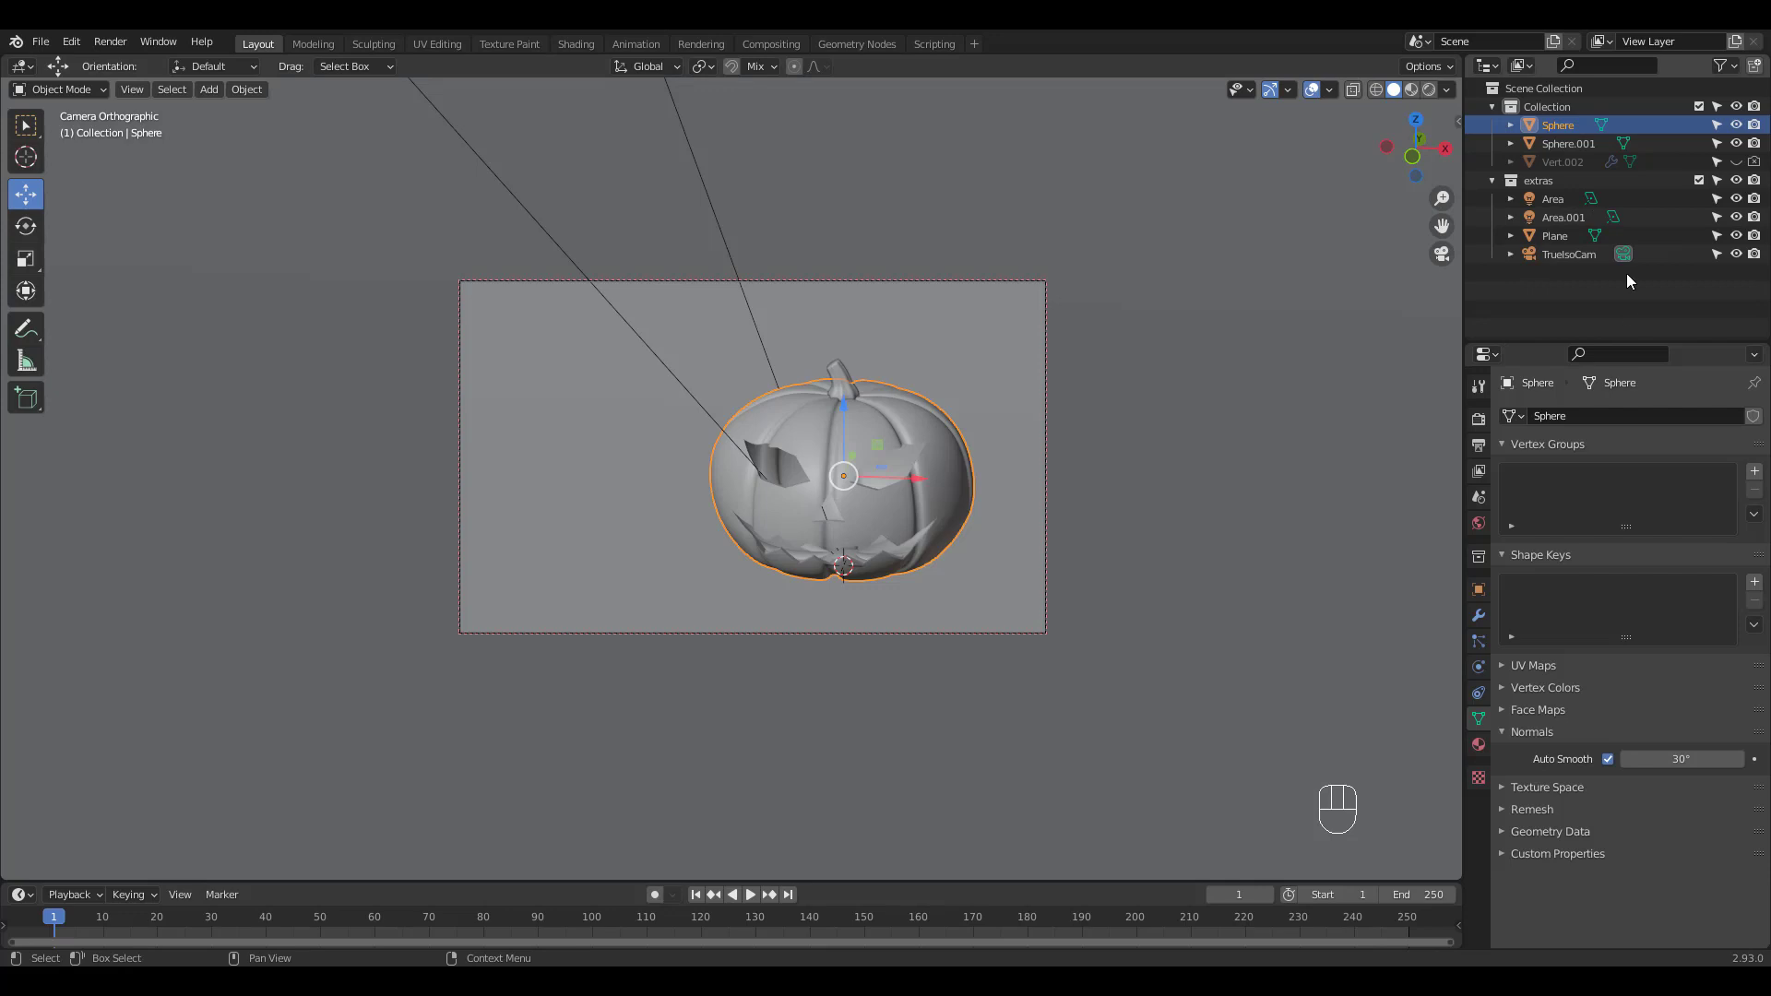
# Step: Disconnect the HDRI environment texture from the Background node's colour in the World shader
pyautogui.click(583, 45)
pyautogui.click(352, 575)
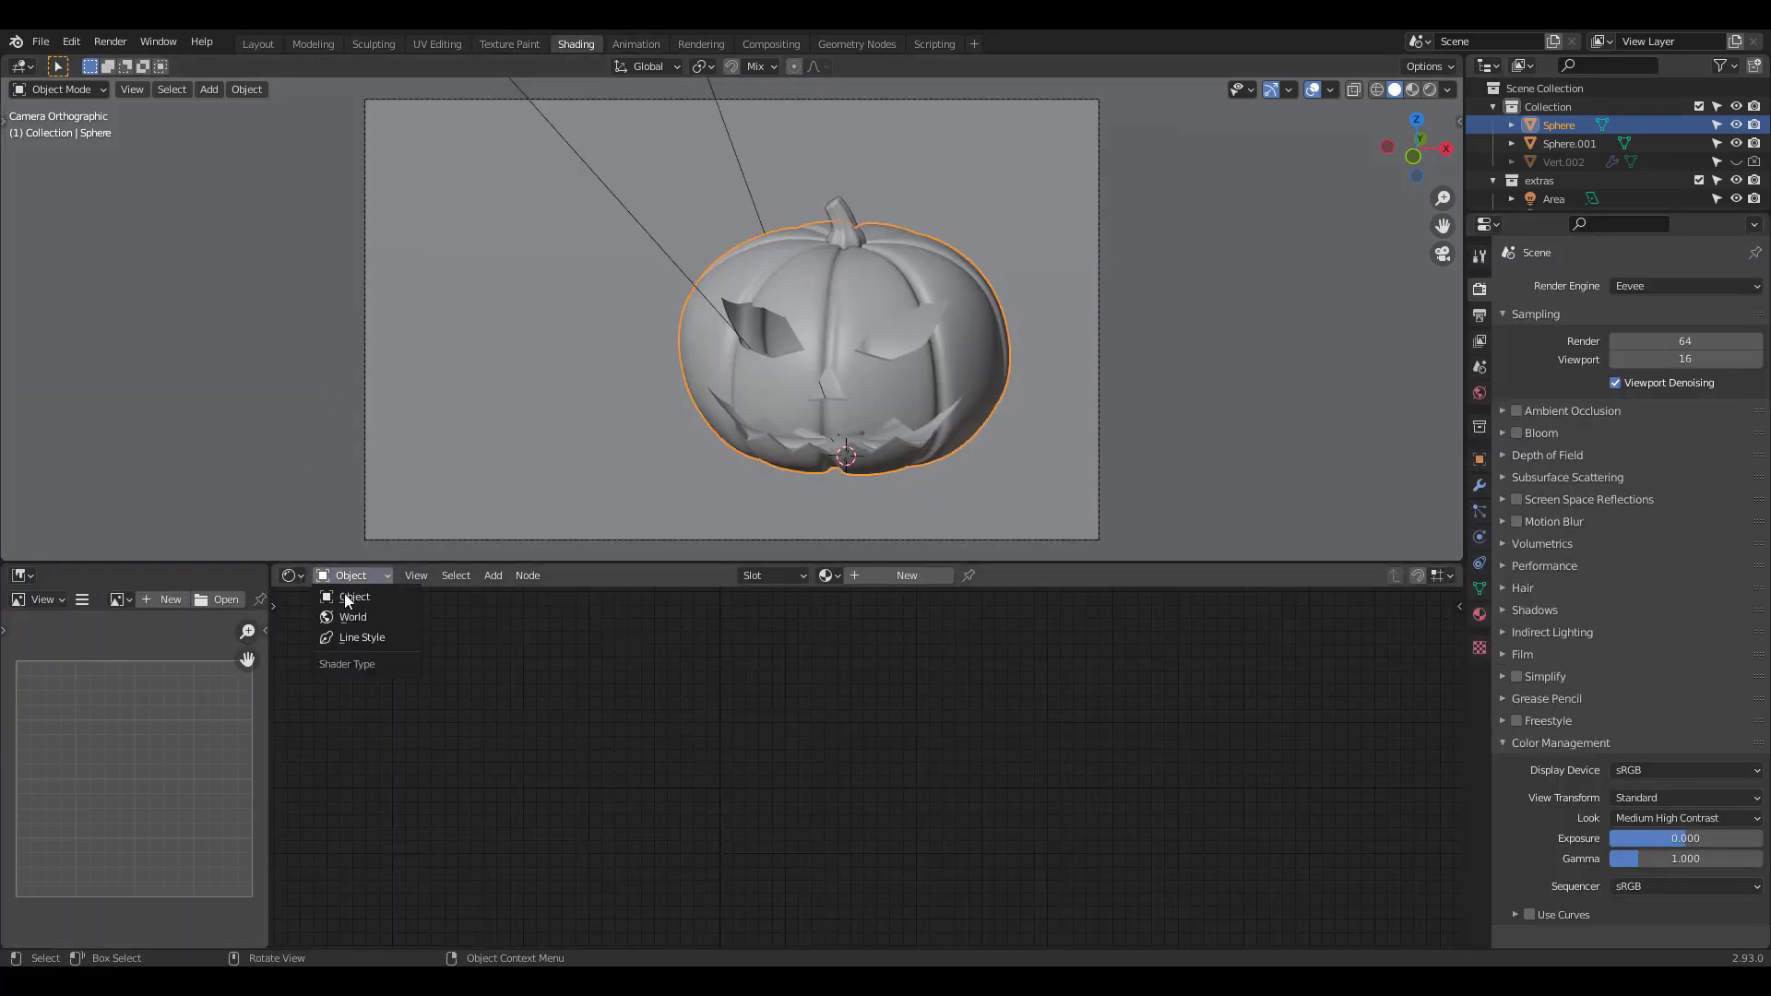
pyautogui.click(369, 618)
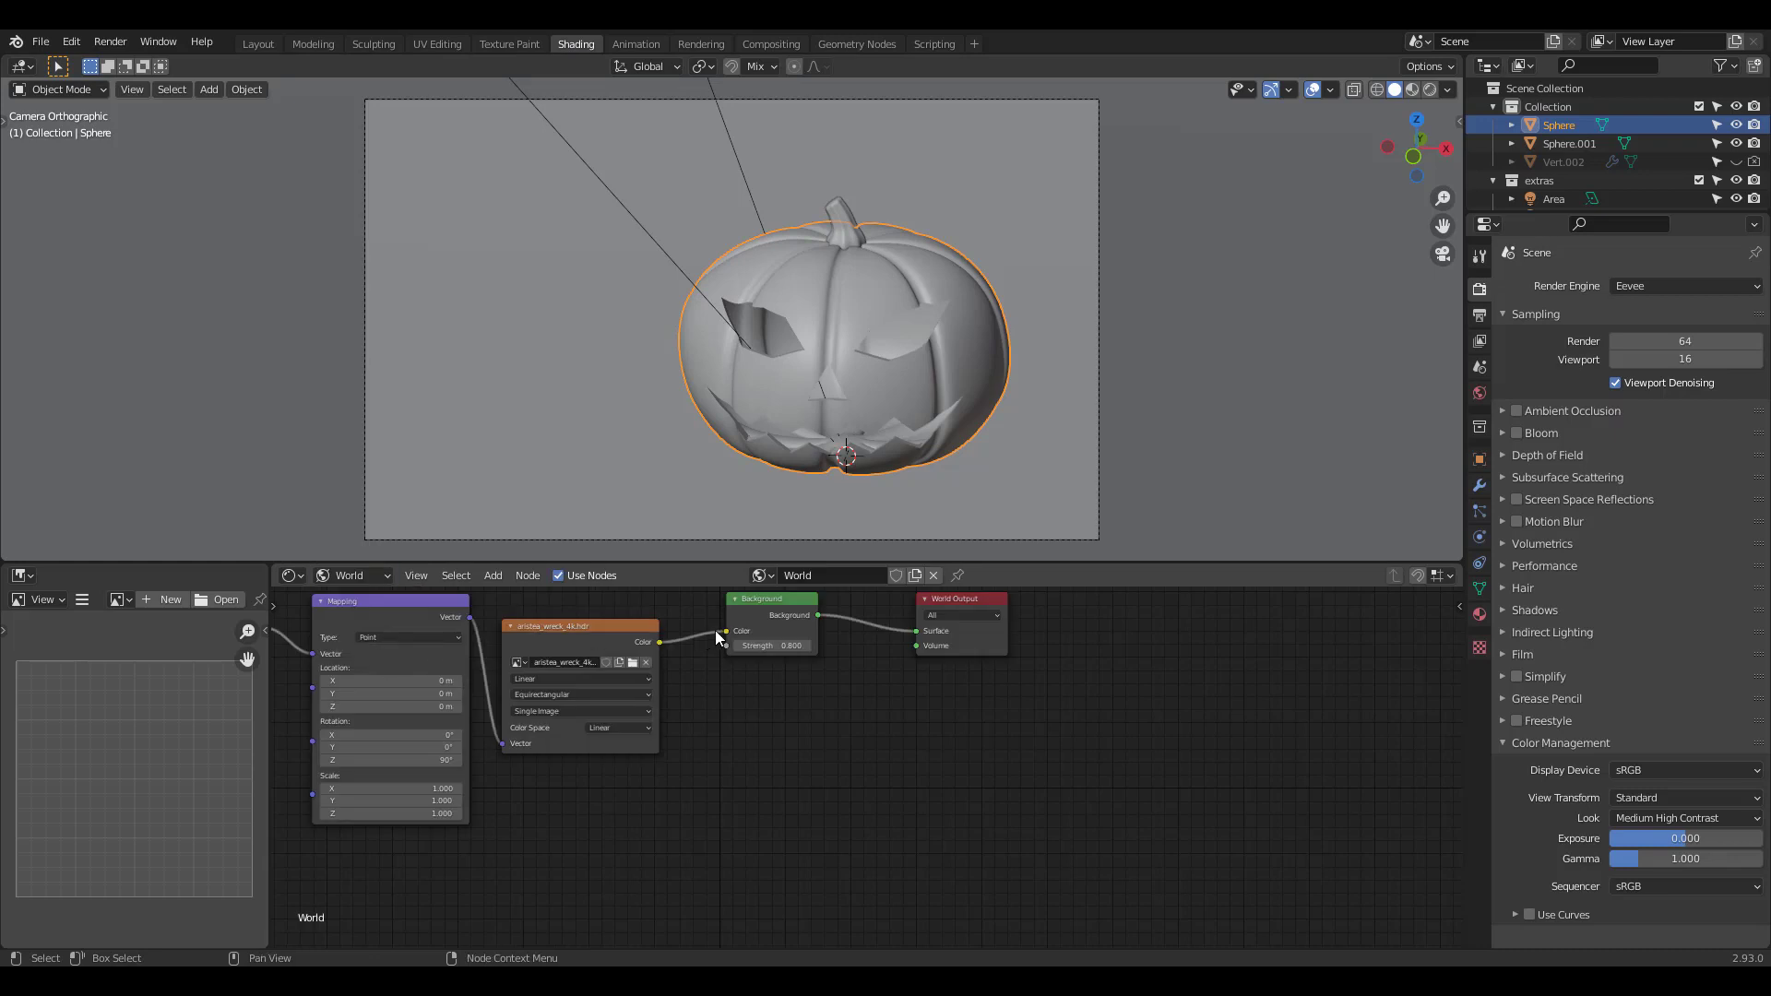
pyautogui.moveTo(726, 631); pyautogui.dragTo(666, 574)
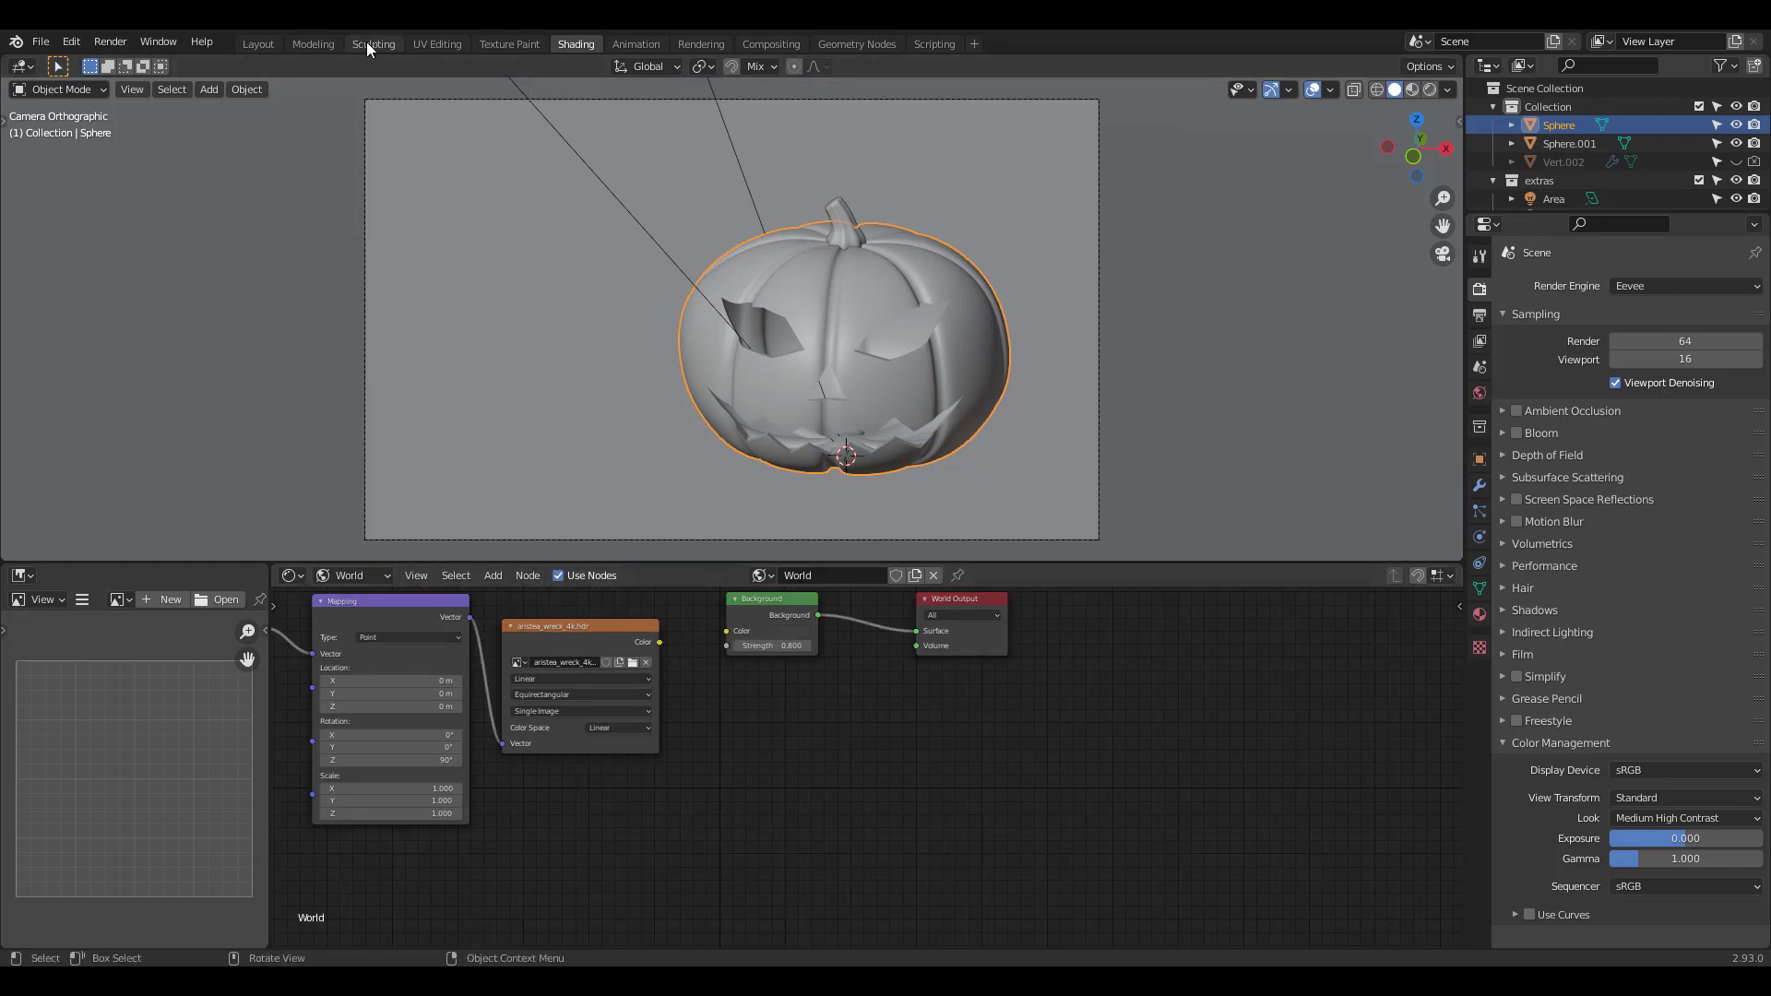
# Step: Darken the base colour of the backdrop Plane's Material.001 to a value of 0.042
pyautogui.click(257, 43)
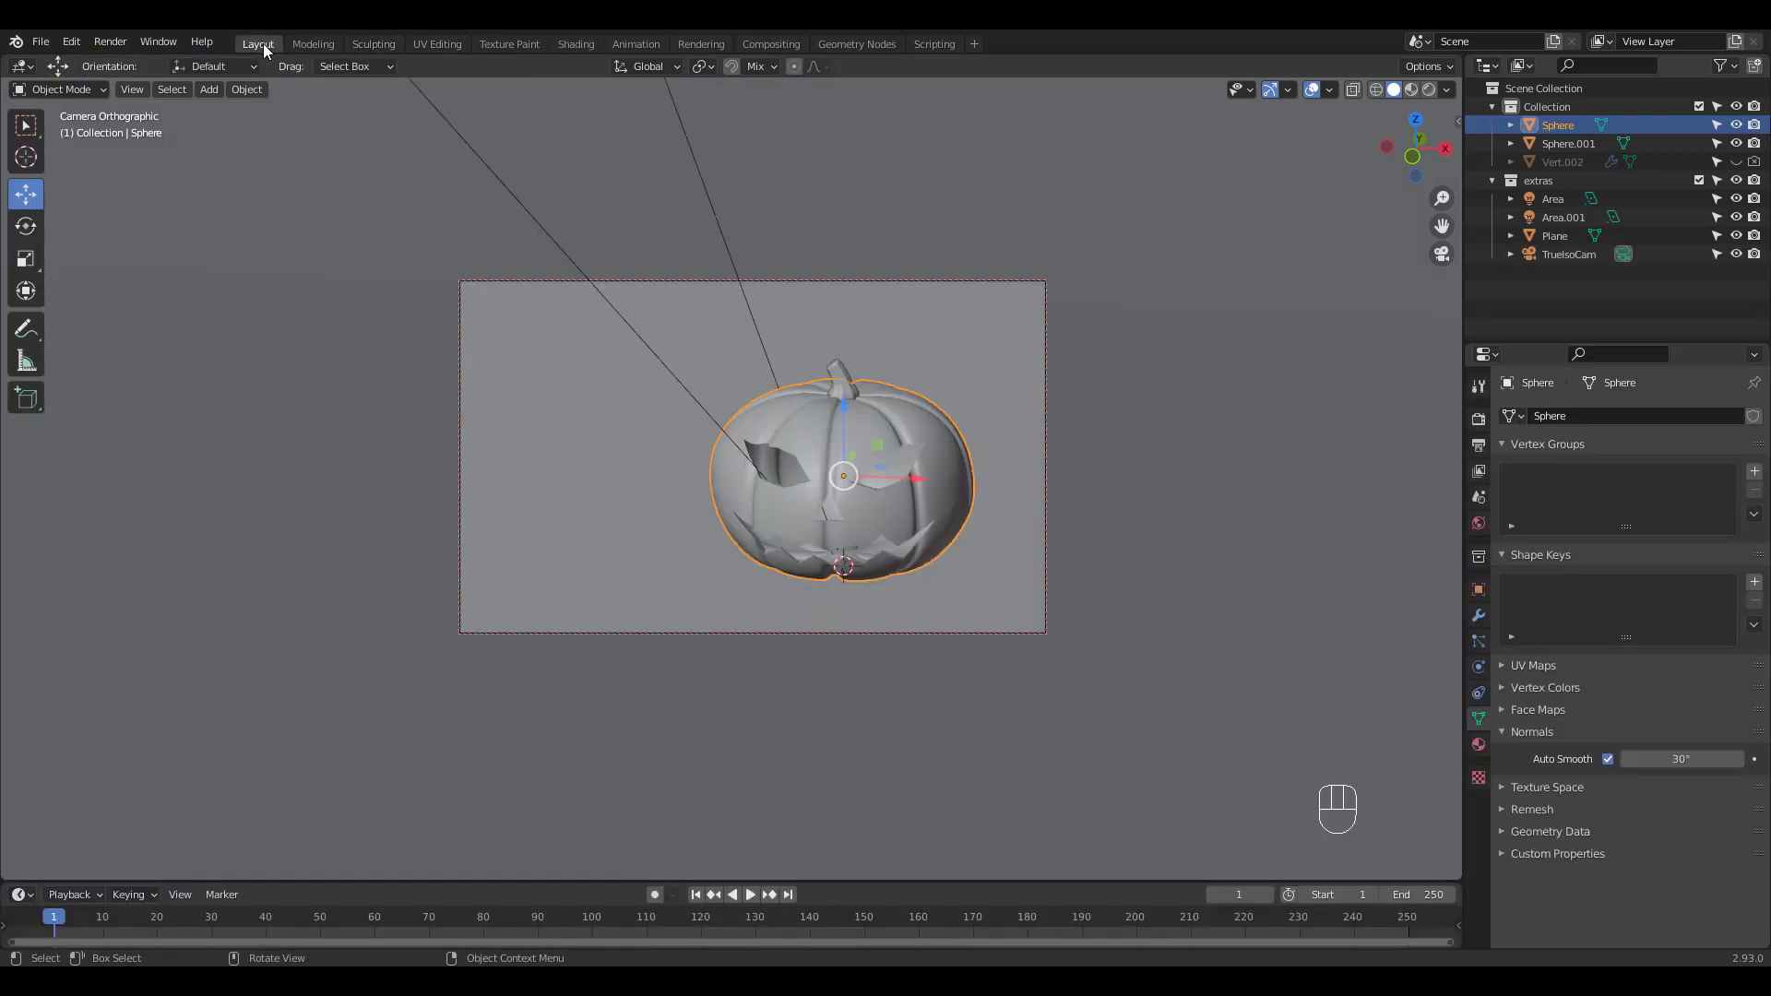
pyautogui.click(1561, 235)
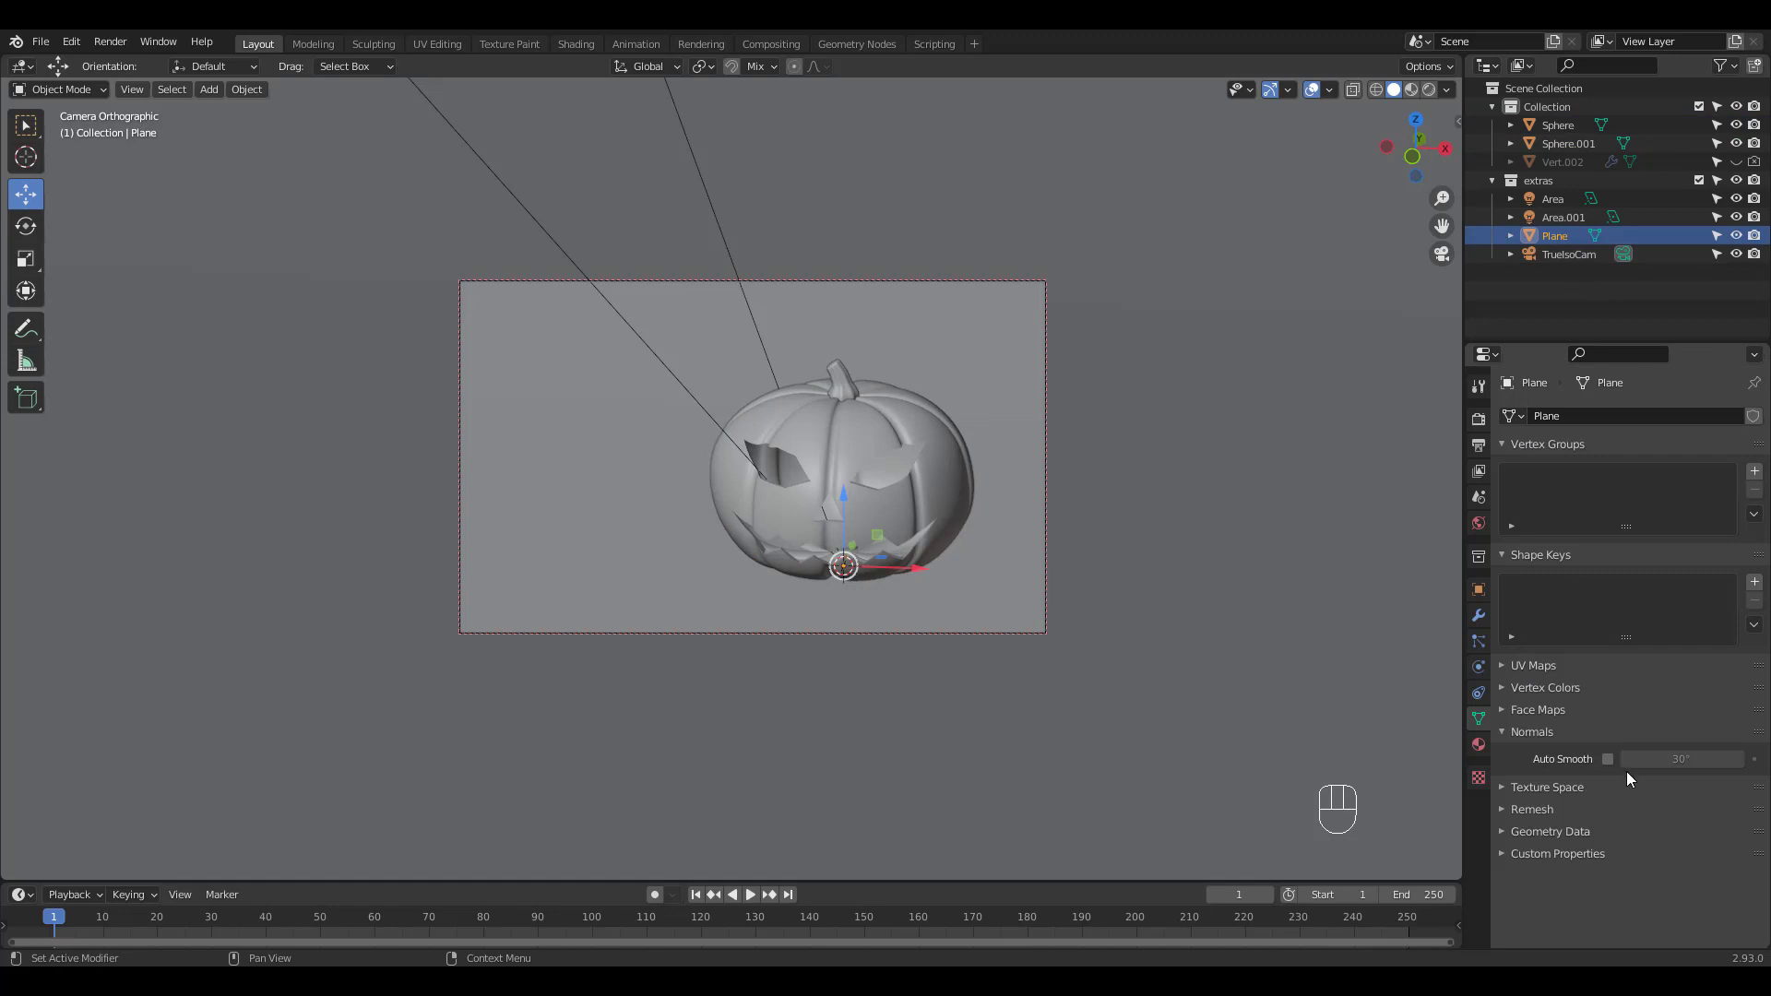
pyautogui.click(1479, 744)
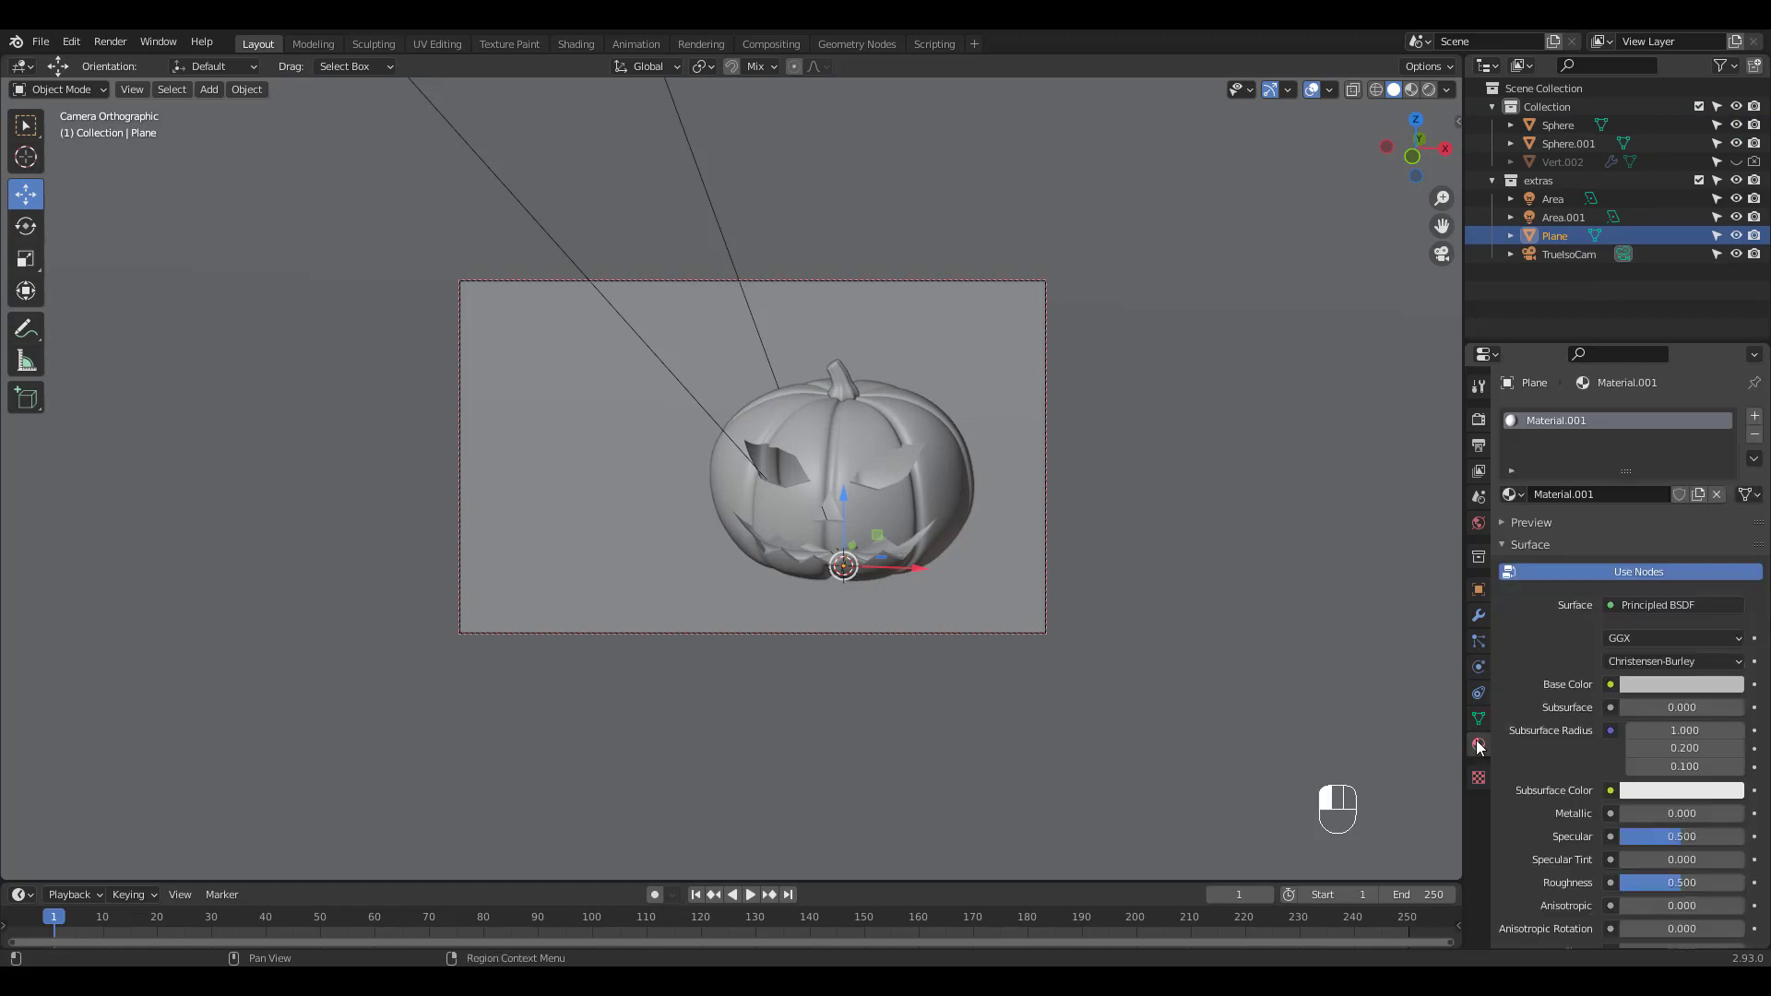
pyautogui.click(1670, 698)
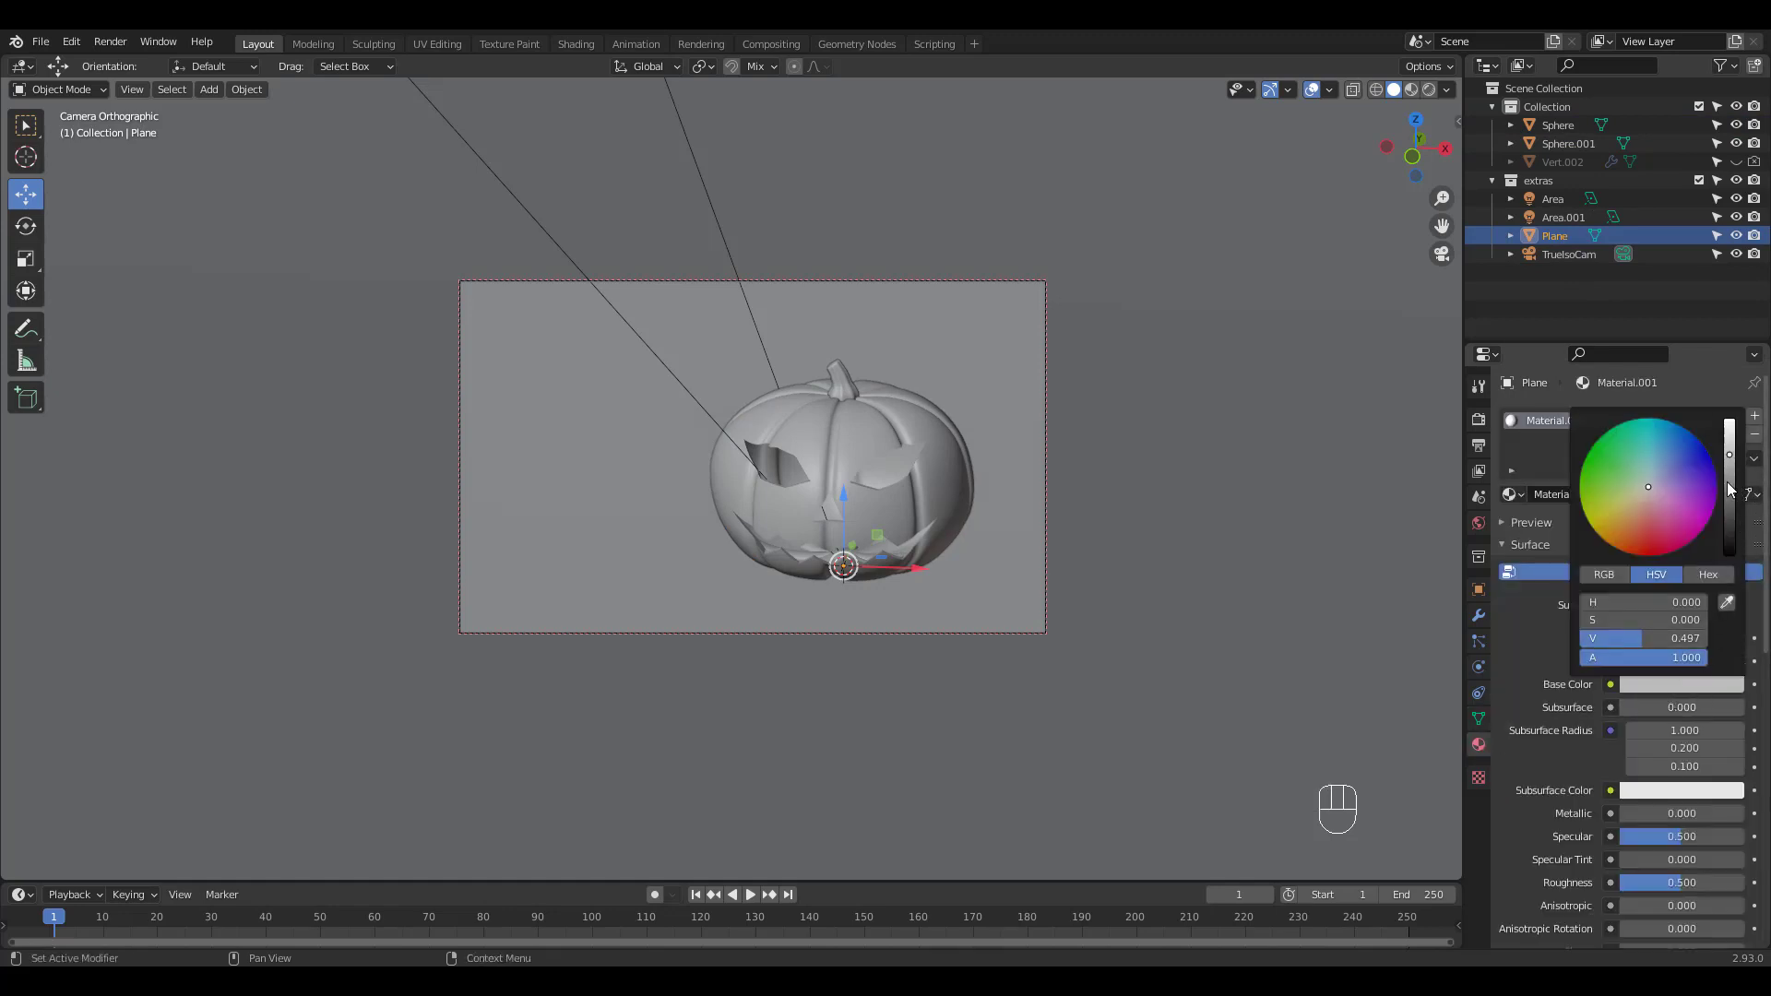
pyautogui.moveTo(1731, 489); pyautogui.dragTo(1736, 529)
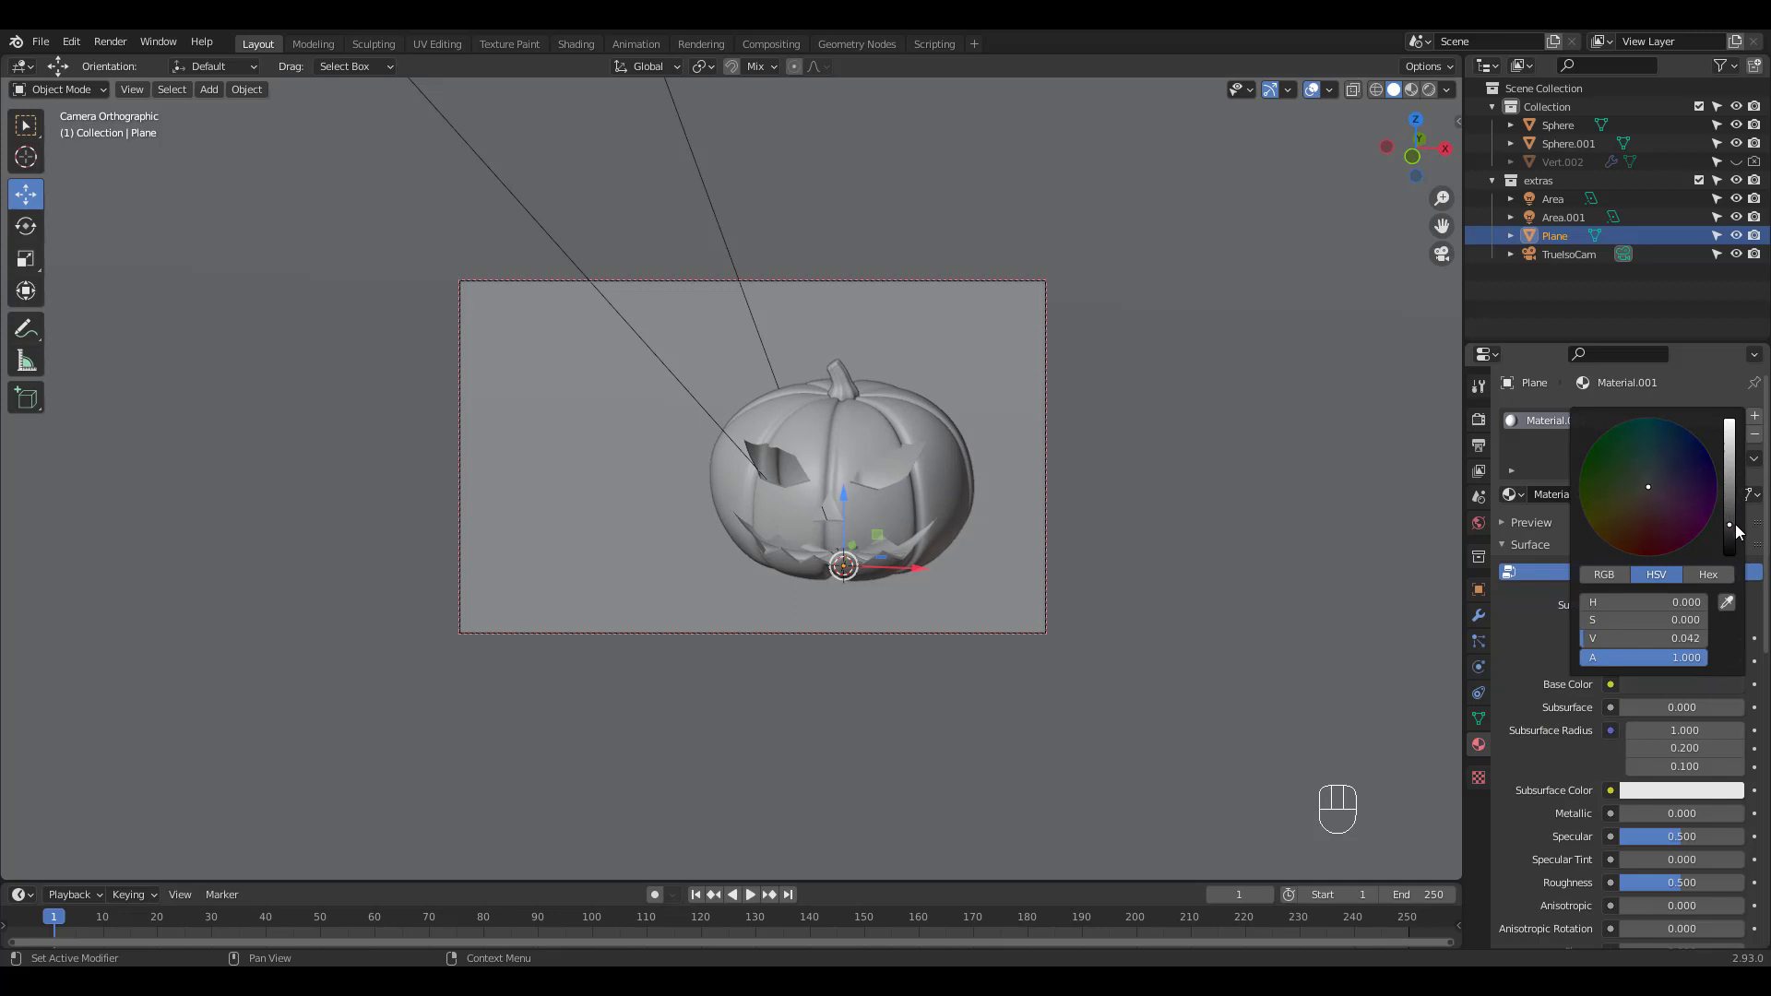
# Step: Preview the scene with rendered shading and set the power of both area lights, Area and Area.001, to 2000 W
pyautogui.click(1424, 92)
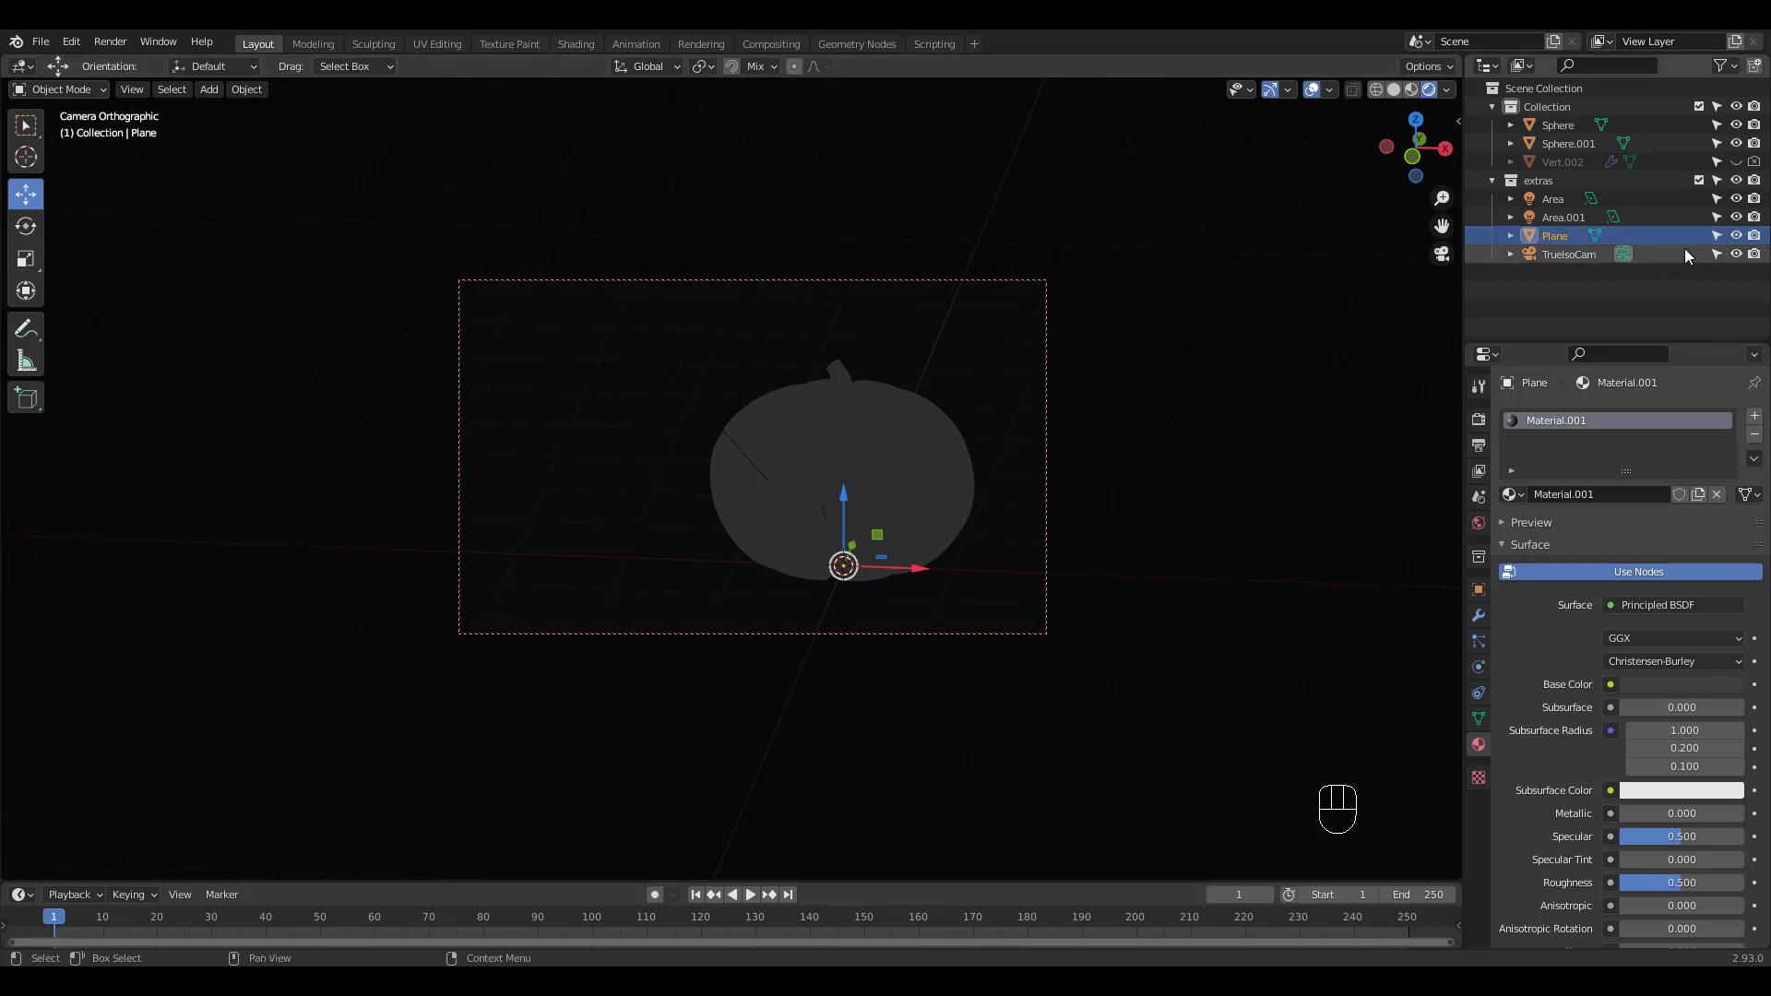
pyautogui.click(1556, 205)
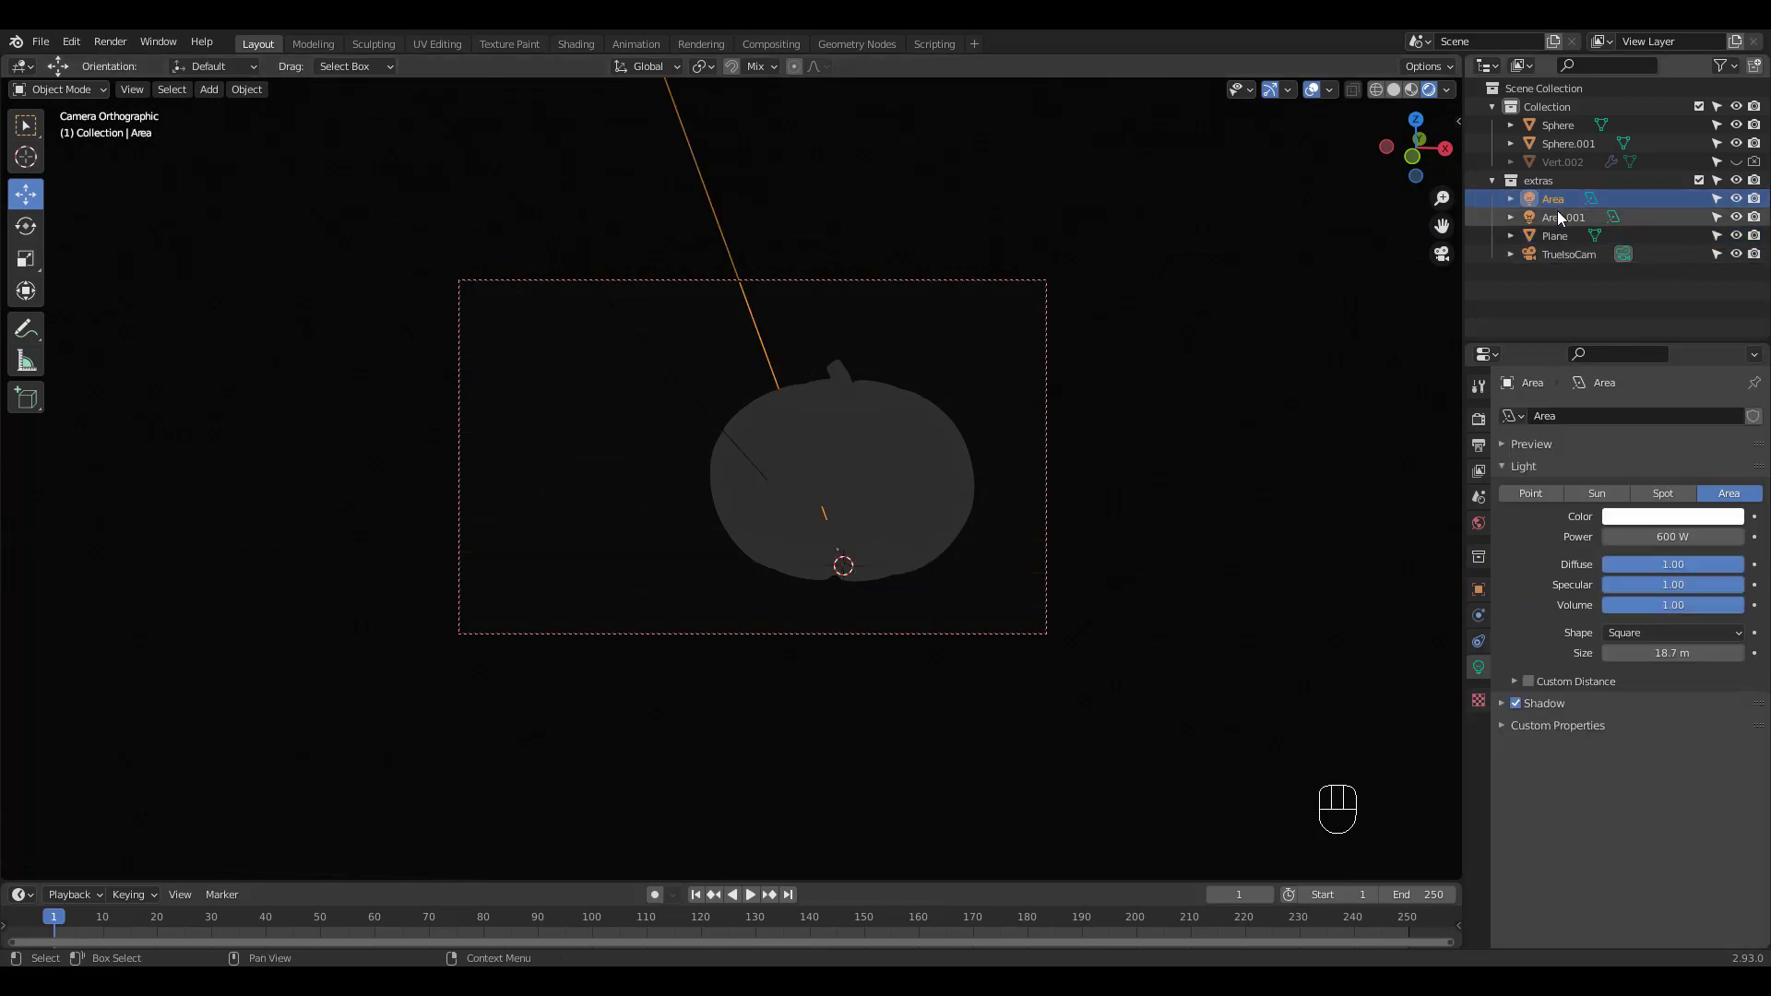
pyautogui.click(1695, 531)
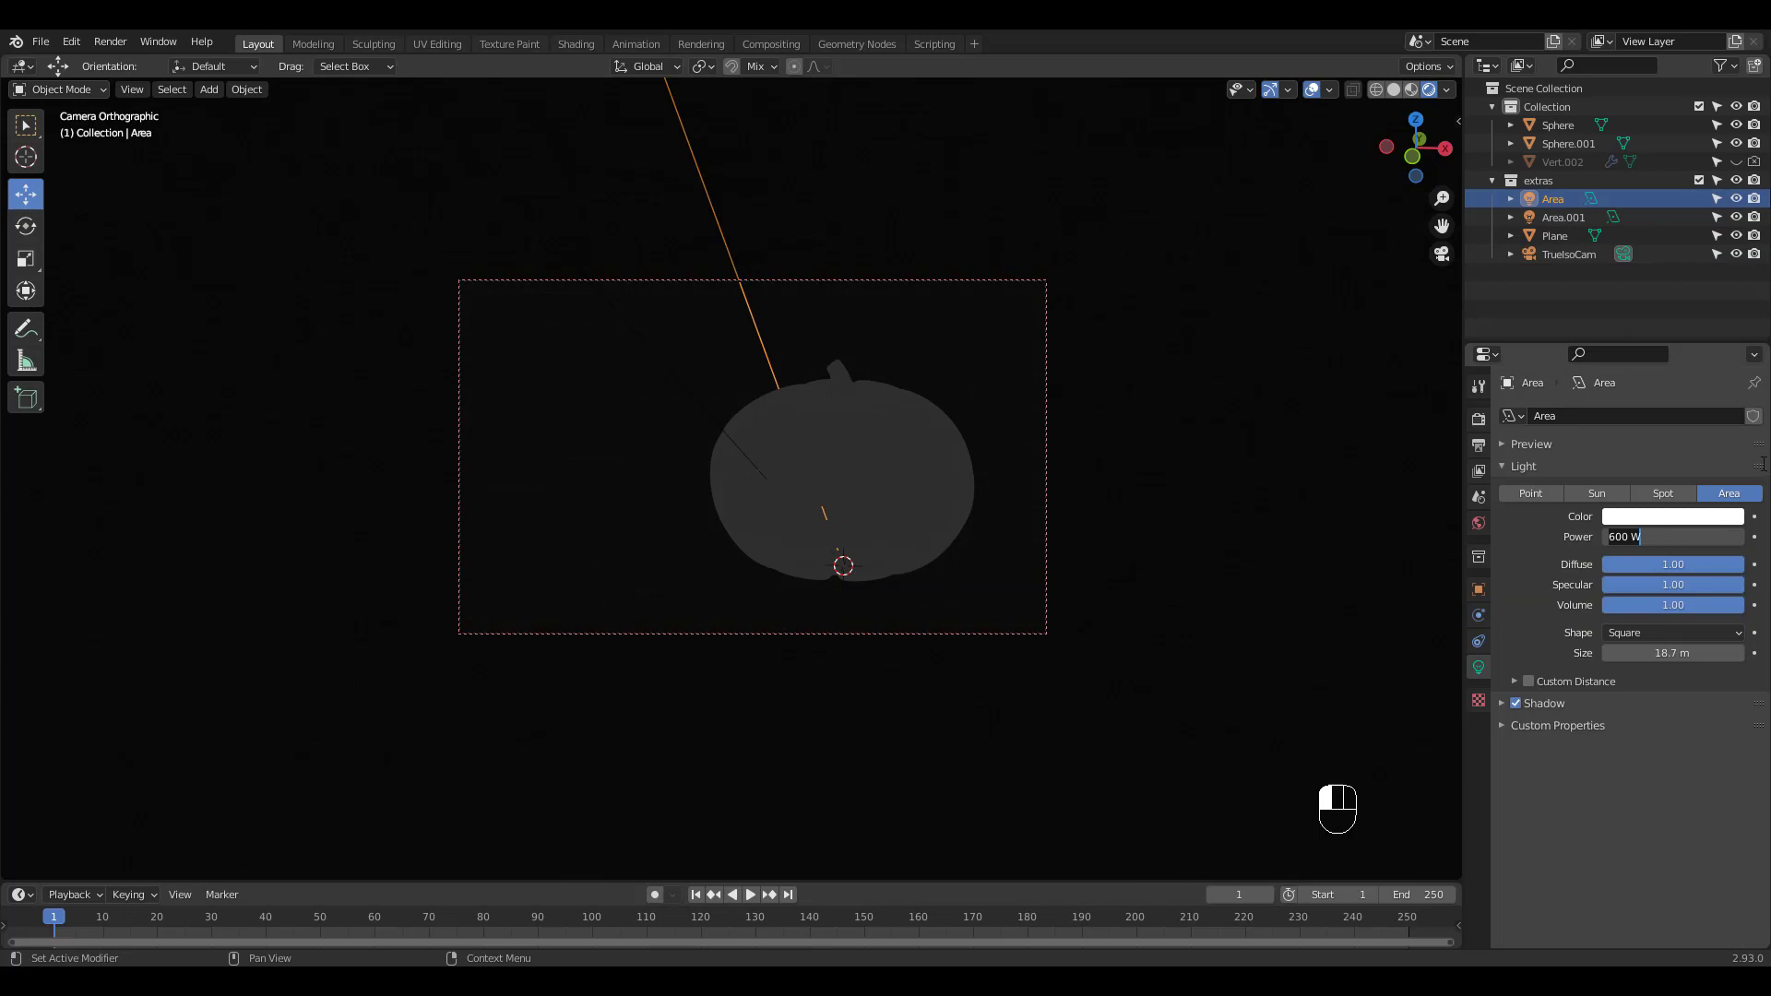
pyautogui.write('2000')
pyautogui.press('Return')
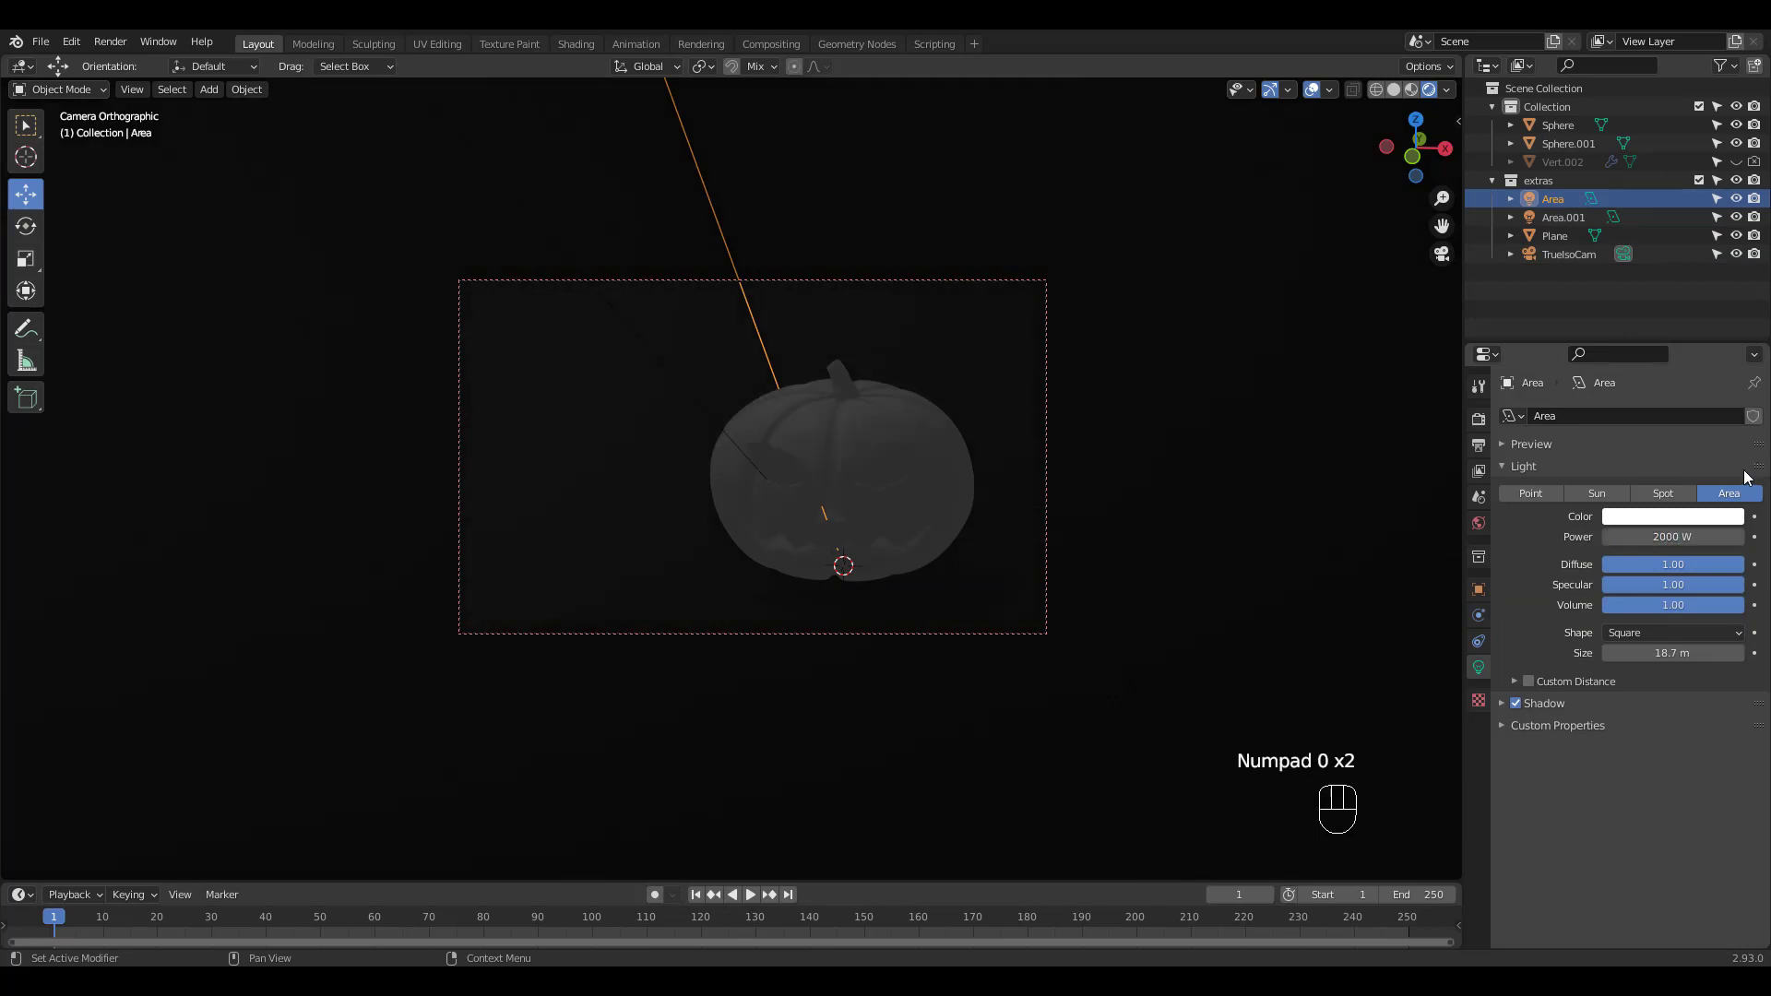
pyautogui.click(1569, 221)
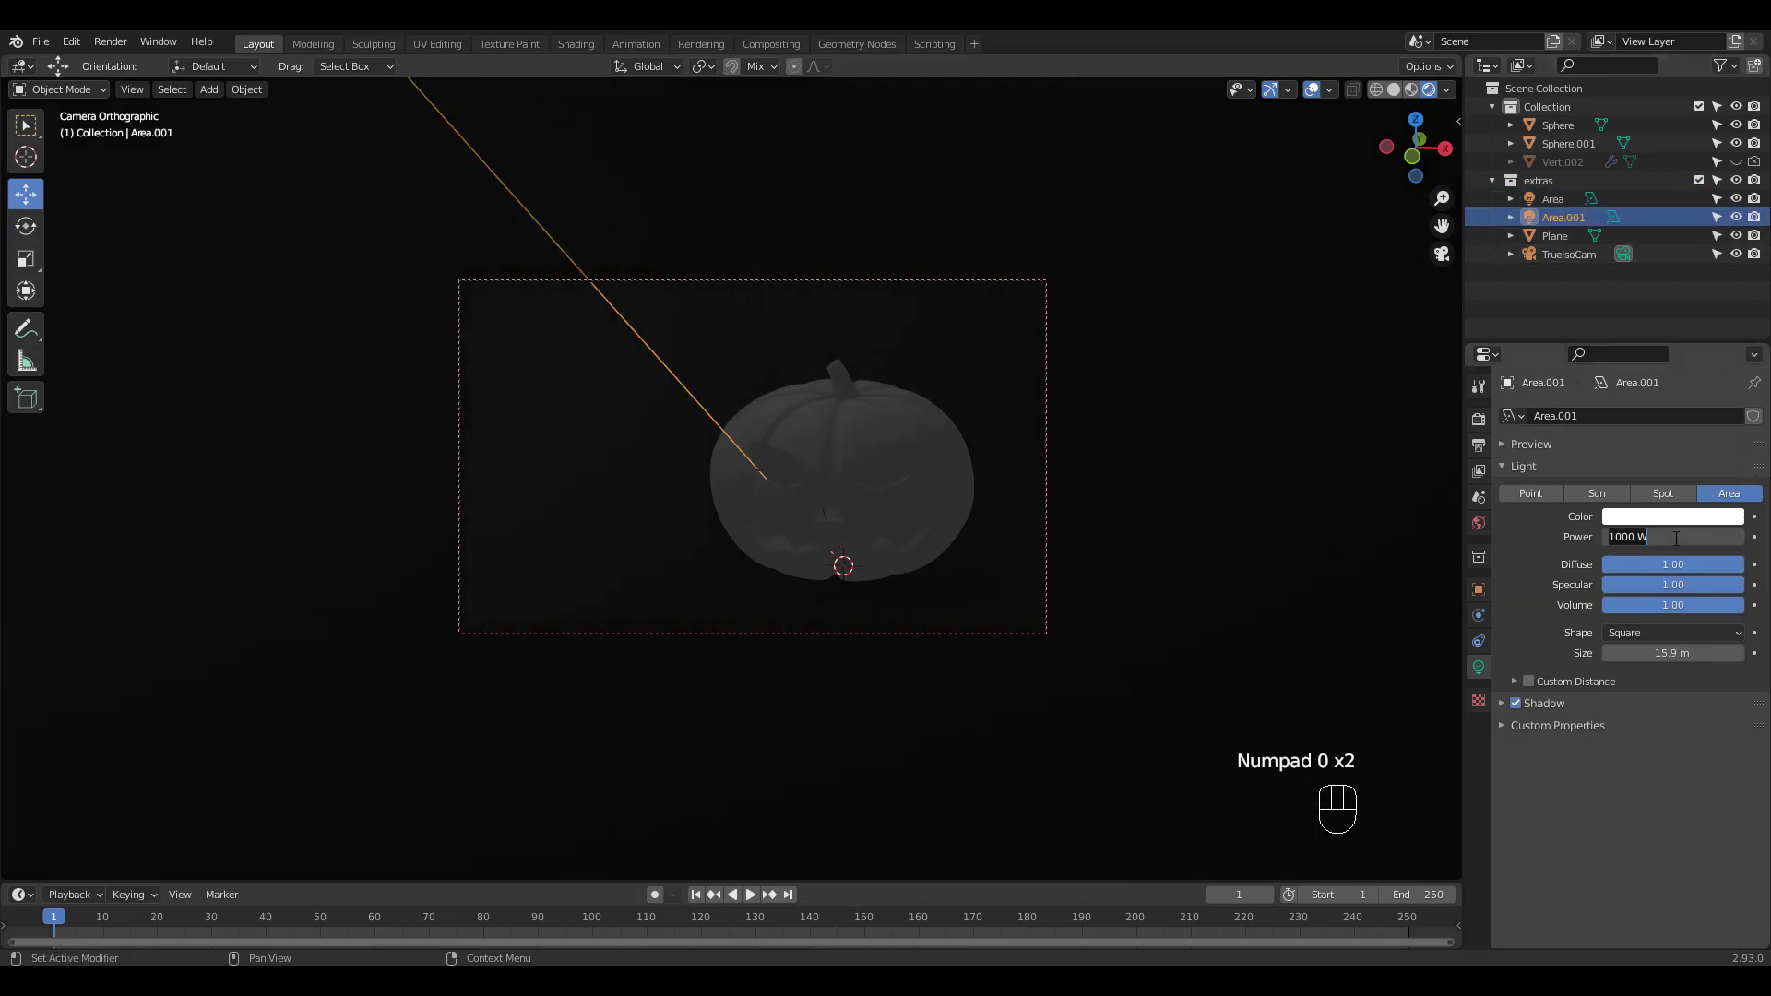
pyautogui.click(1703, 540)
pyautogui.press('Return')
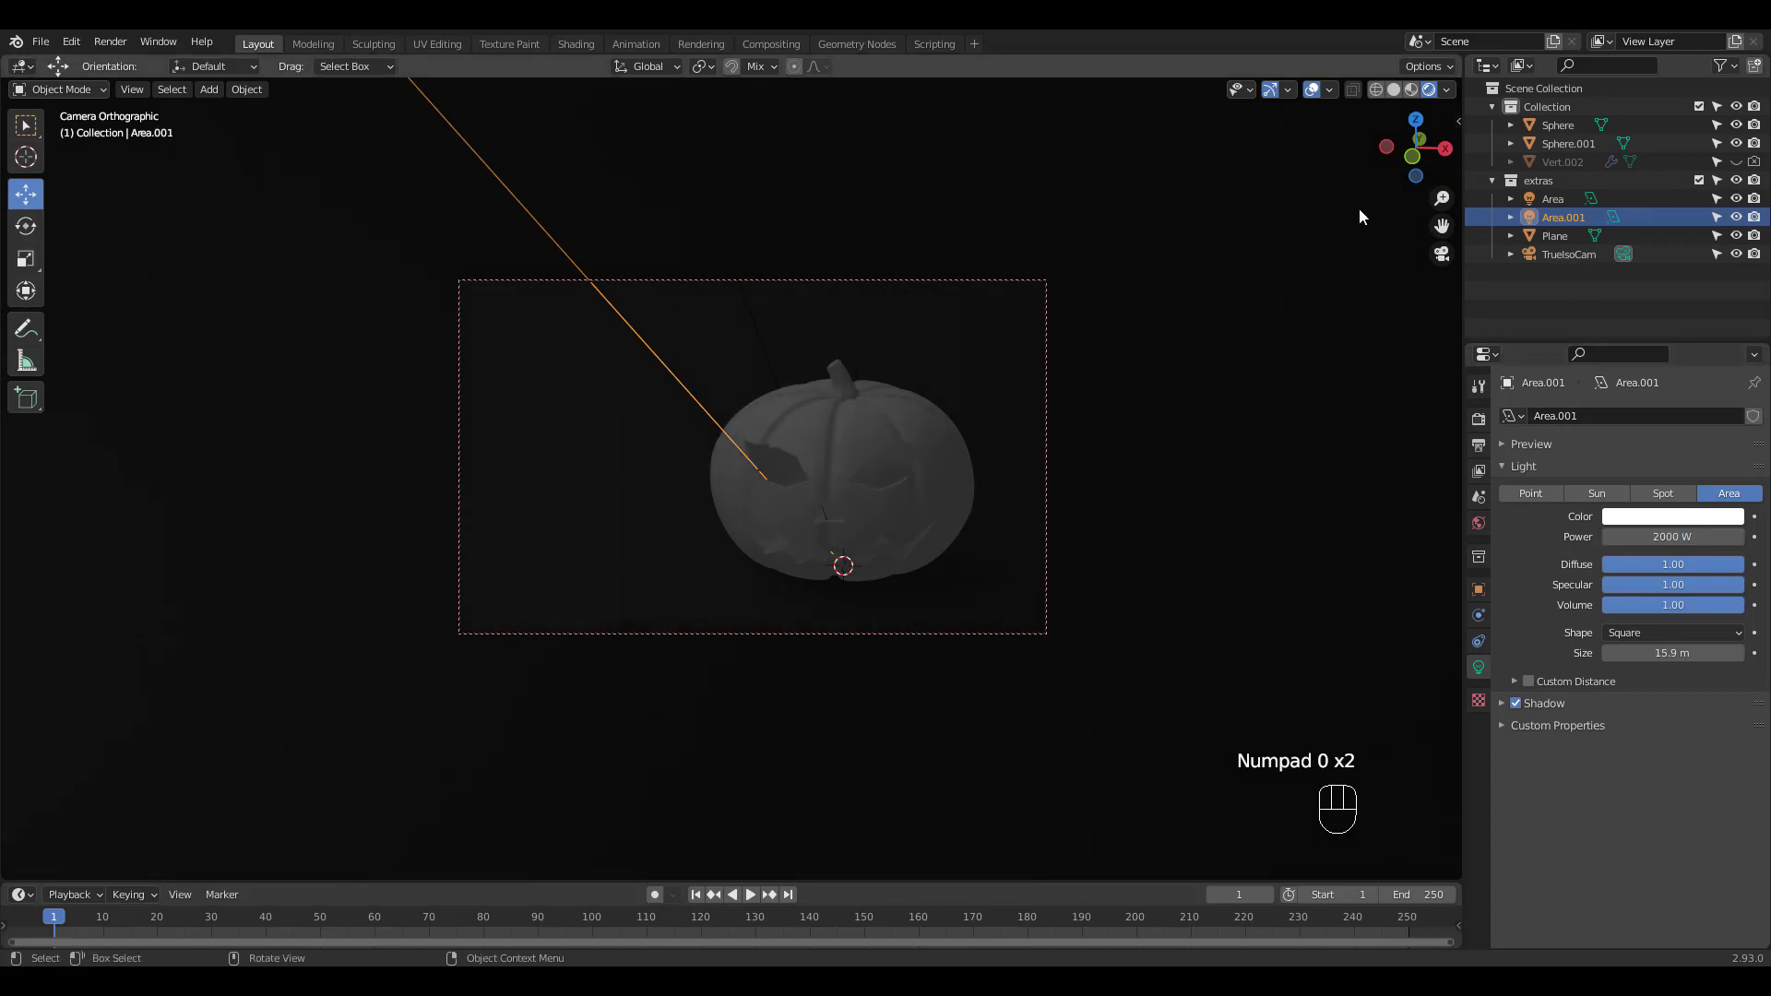
# Step: Switch the scene's render engine to Cycles
pyautogui.click(1479, 422)
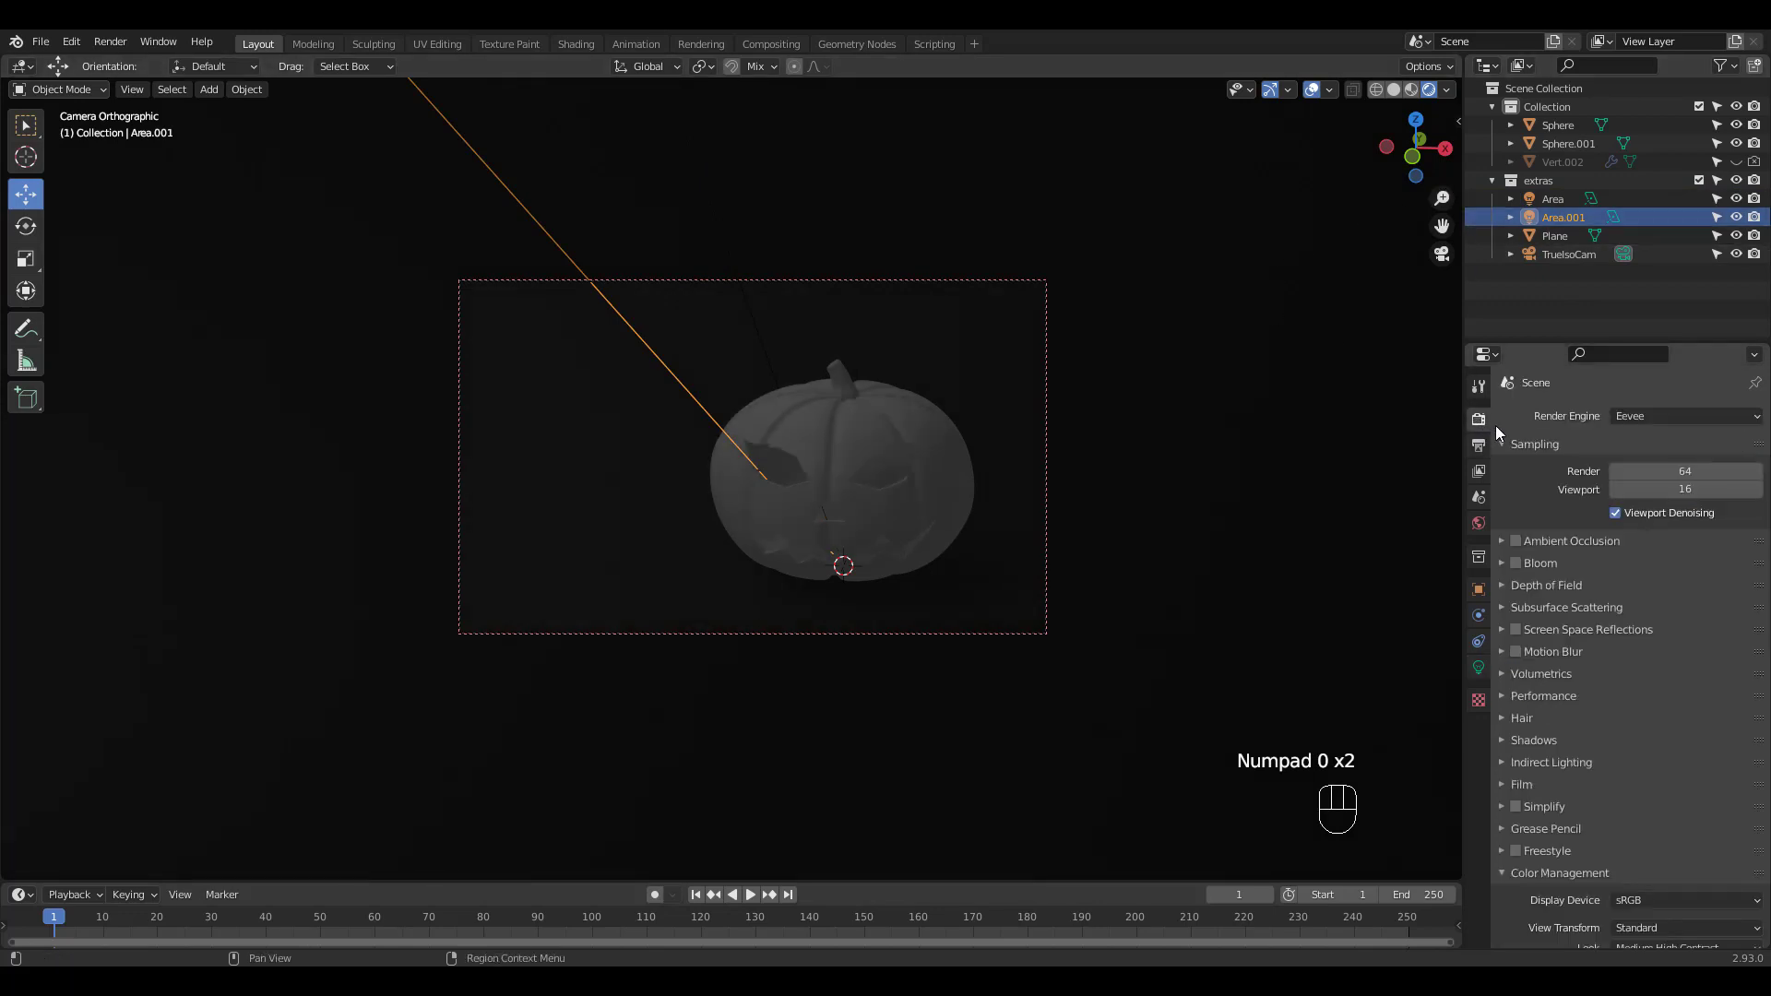
pyautogui.click(1681, 420)
pyautogui.click(1650, 476)
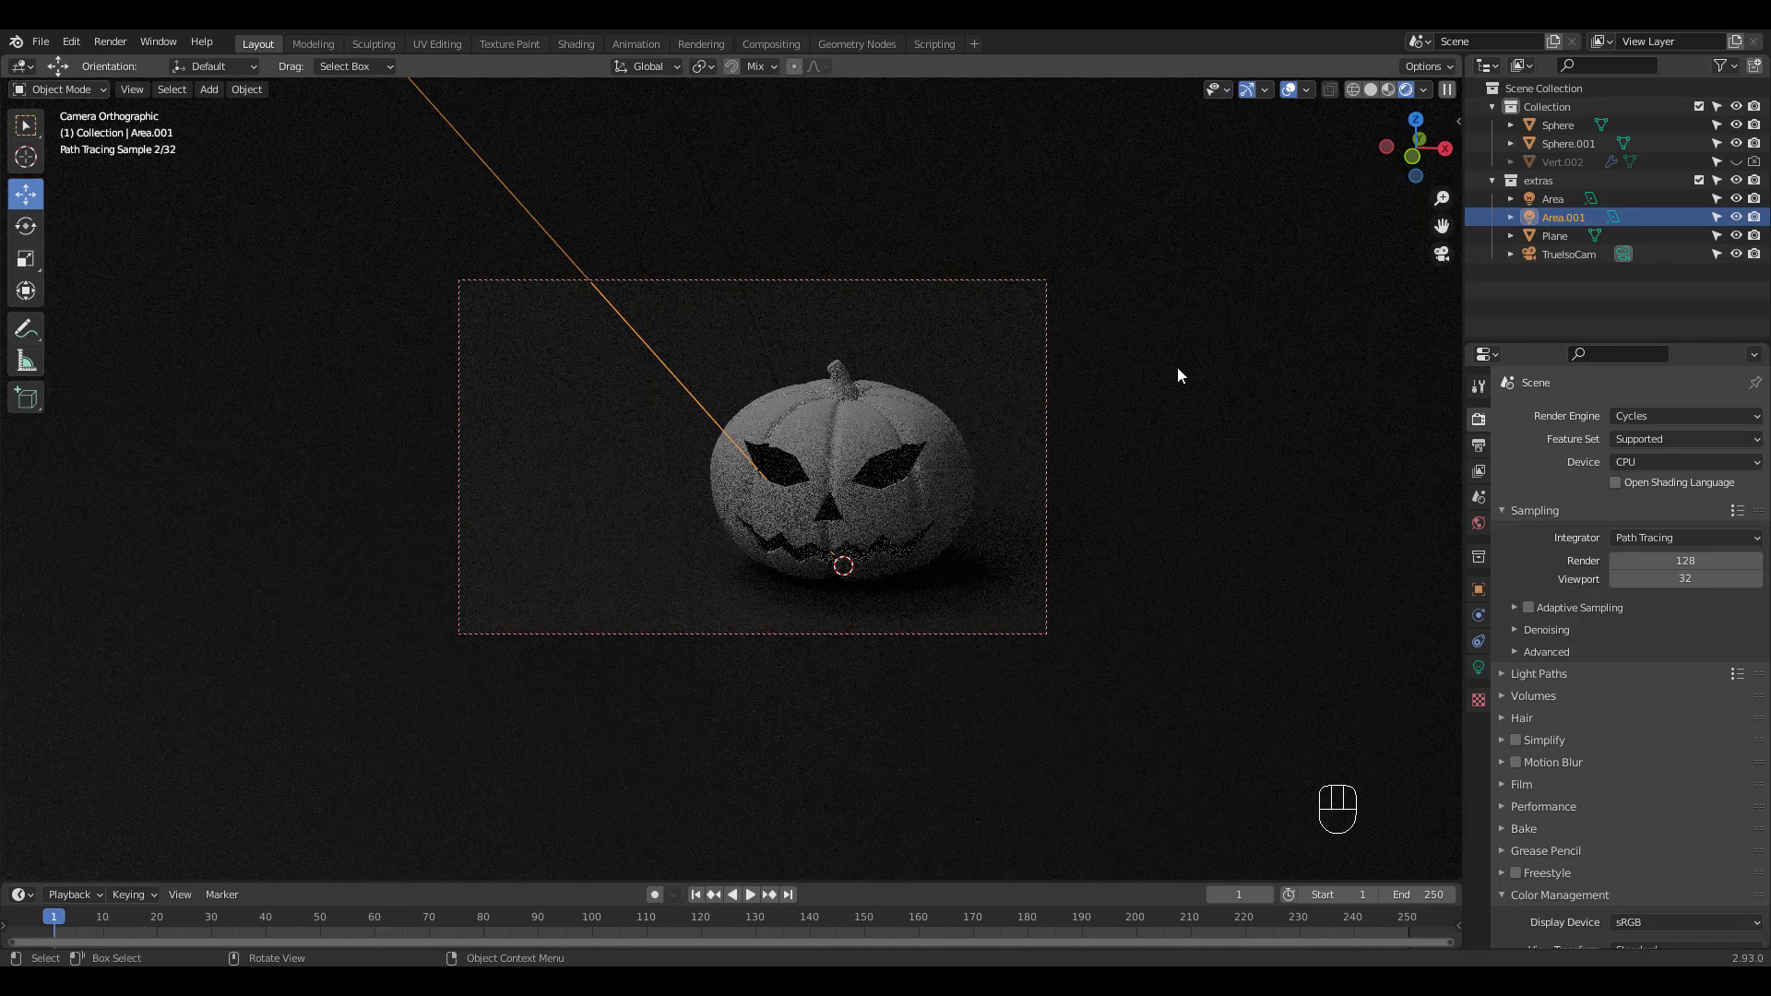
# Step: Give the carved pumpkin body a new material with a saturated reddish-orange base colour
pyautogui.click(879, 423)
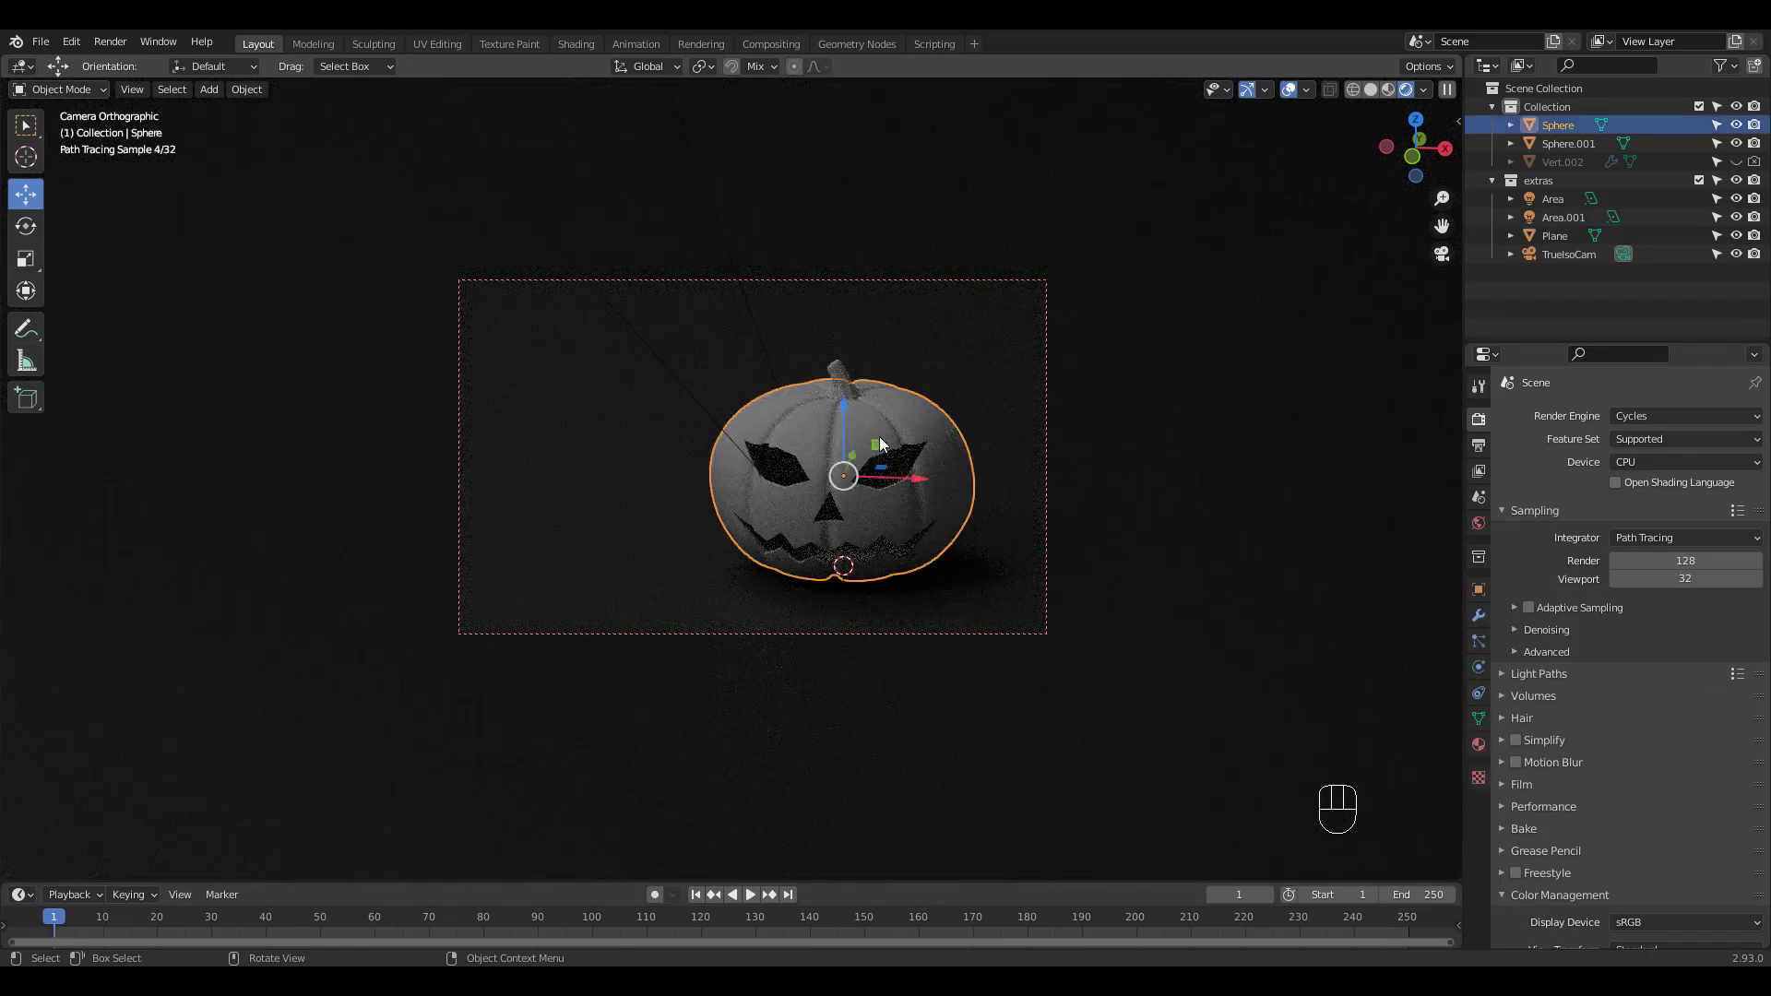
pyautogui.click(1479, 745)
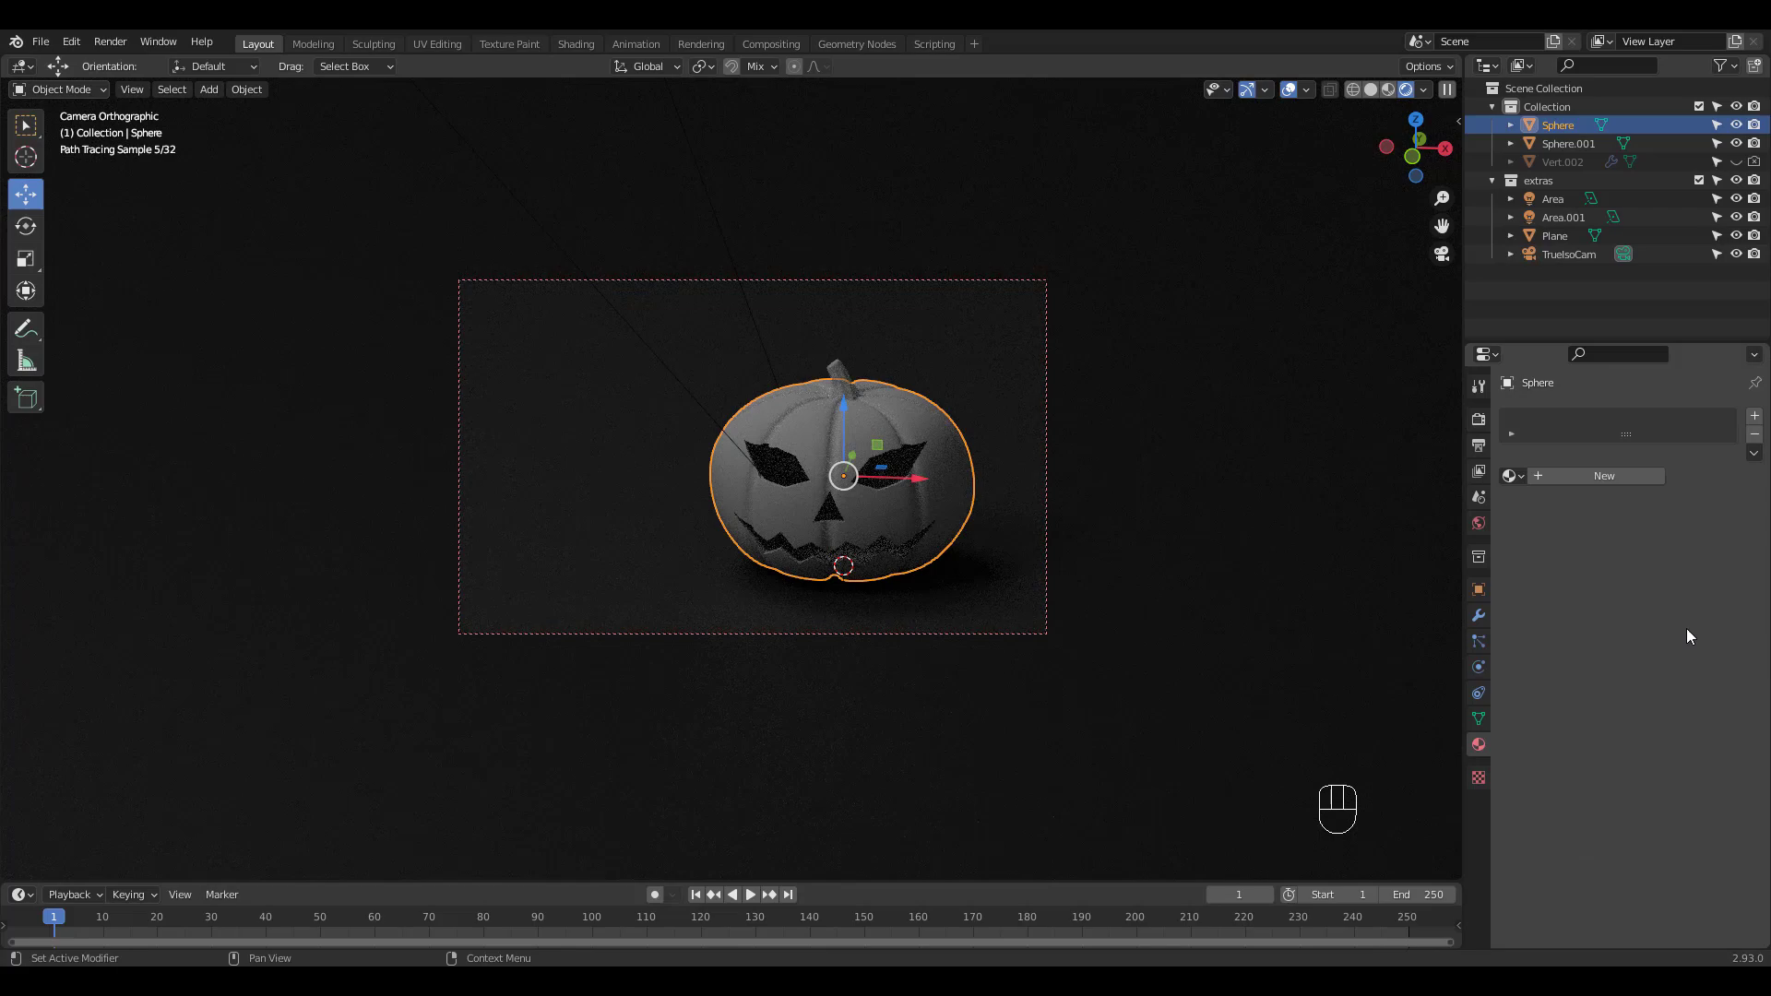
pyautogui.click(1597, 473)
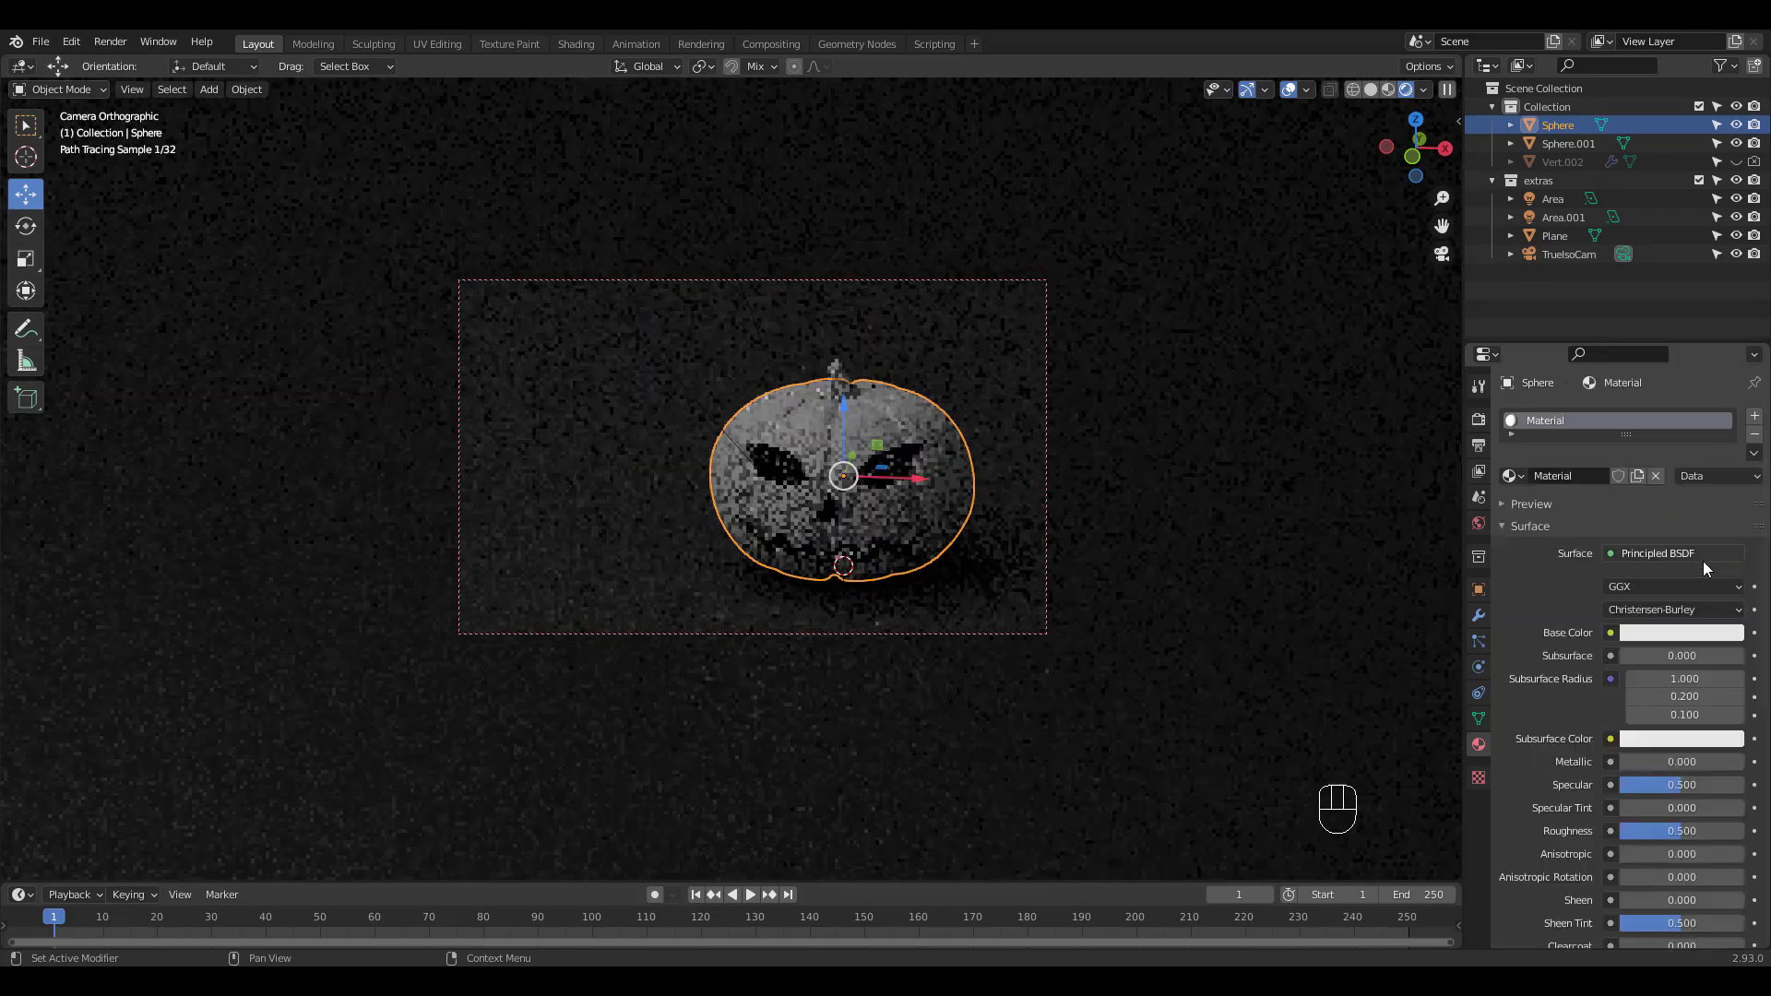
pyautogui.click(1698, 635)
pyautogui.moveTo(1646, 435); pyautogui.dragTo(1645, 473)
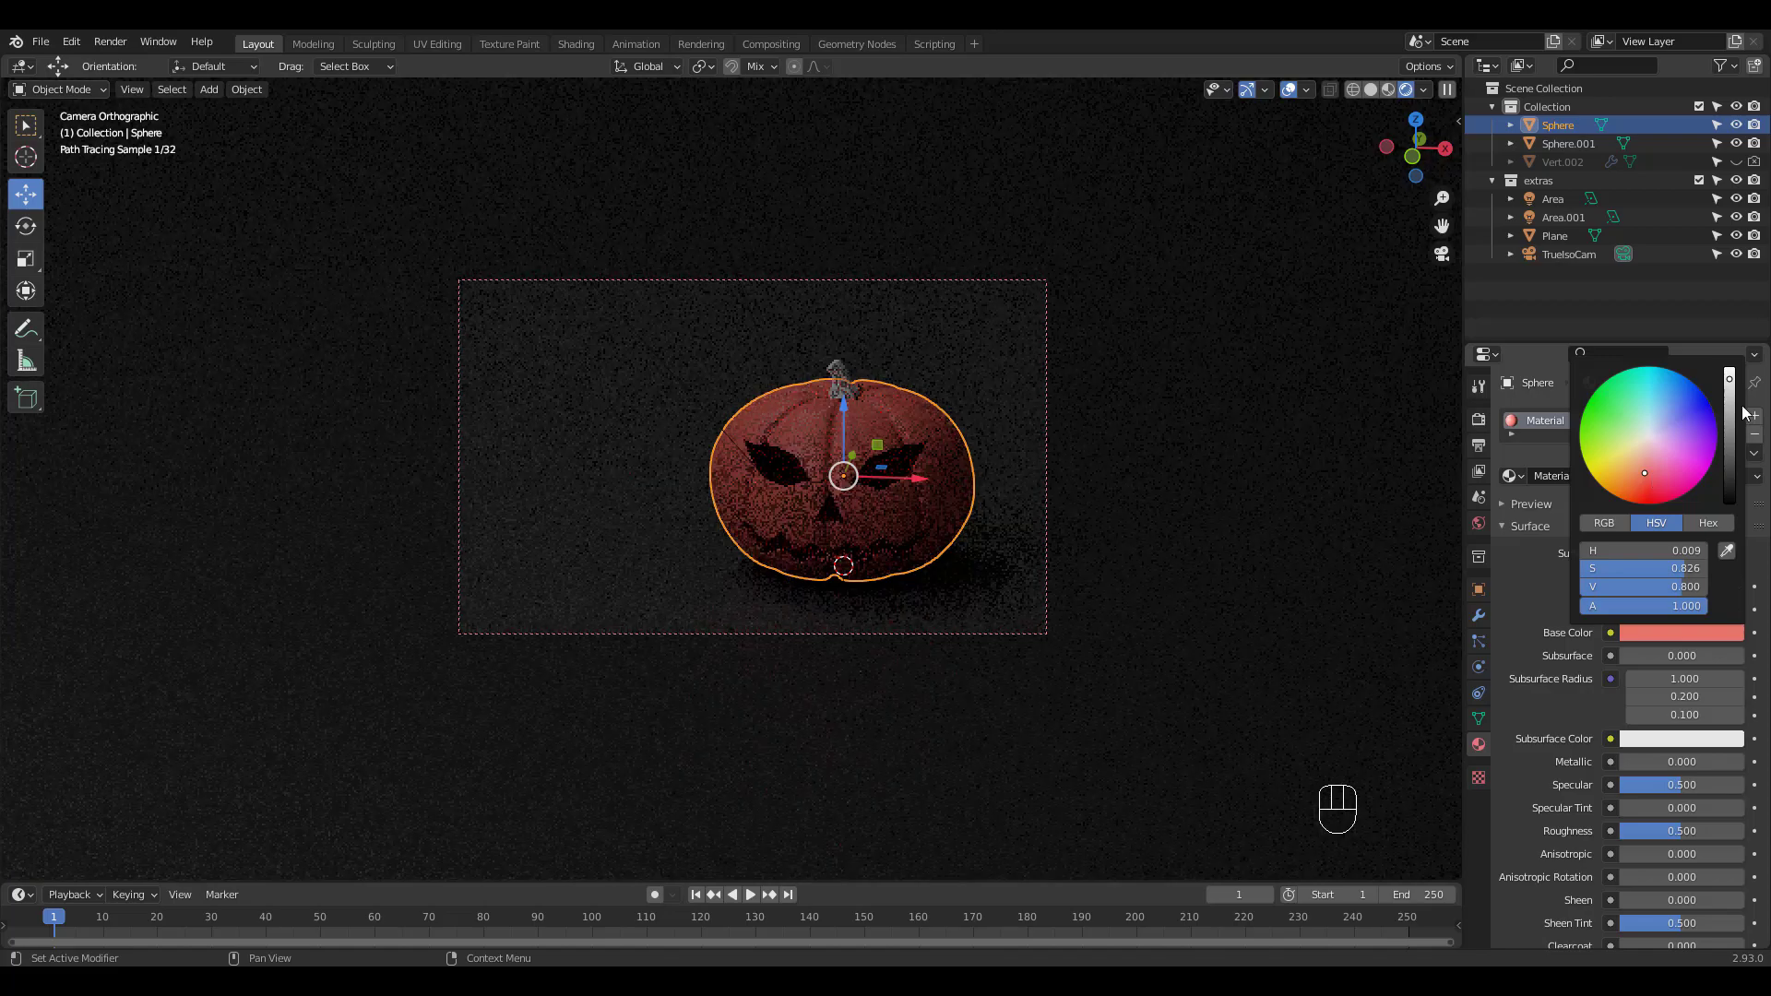
pyautogui.moveTo(1642, 478); pyautogui.dragTo(1635, 478)
# Step: Give the pumpkin stem a new material with a dark green base colour, hue about 0.298 and saturation about 0.968
pyautogui.click(839, 369)
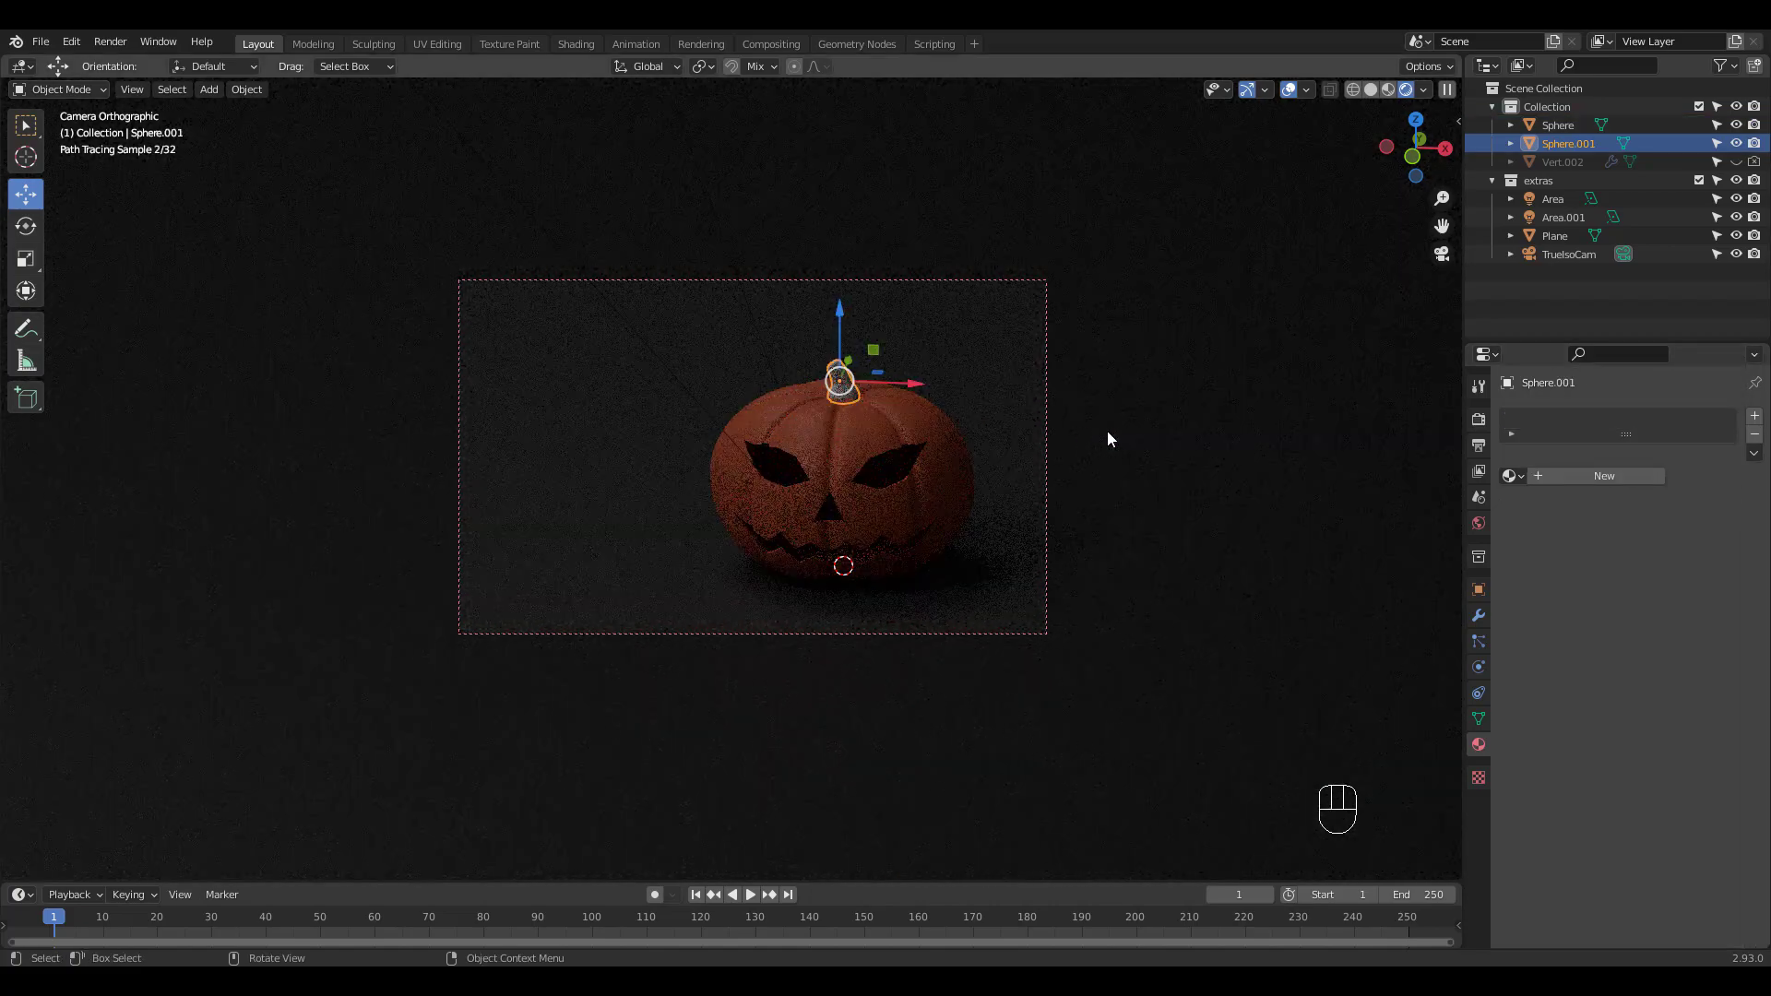
pyautogui.click(1625, 474)
pyautogui.click(1670, 632)
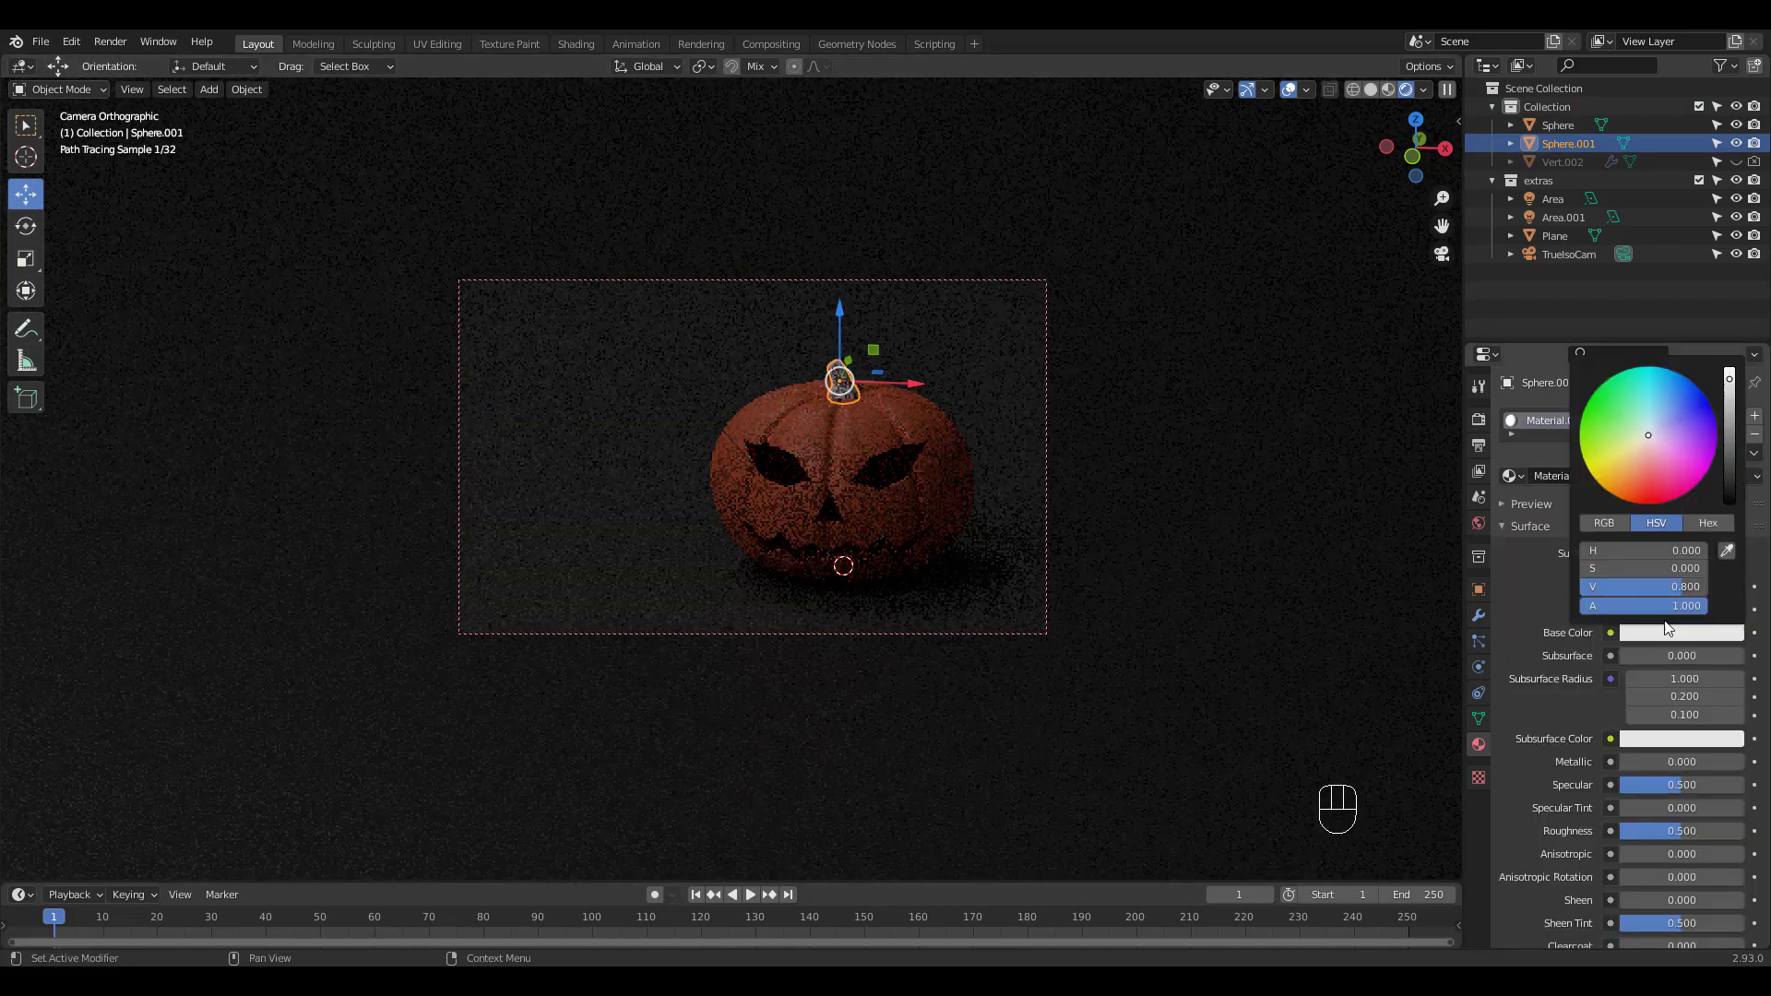
pyautogui.click(1599, 422)
pyautogui.moveTo(1600, 423); pyautogui.dragTo(1592, 412)
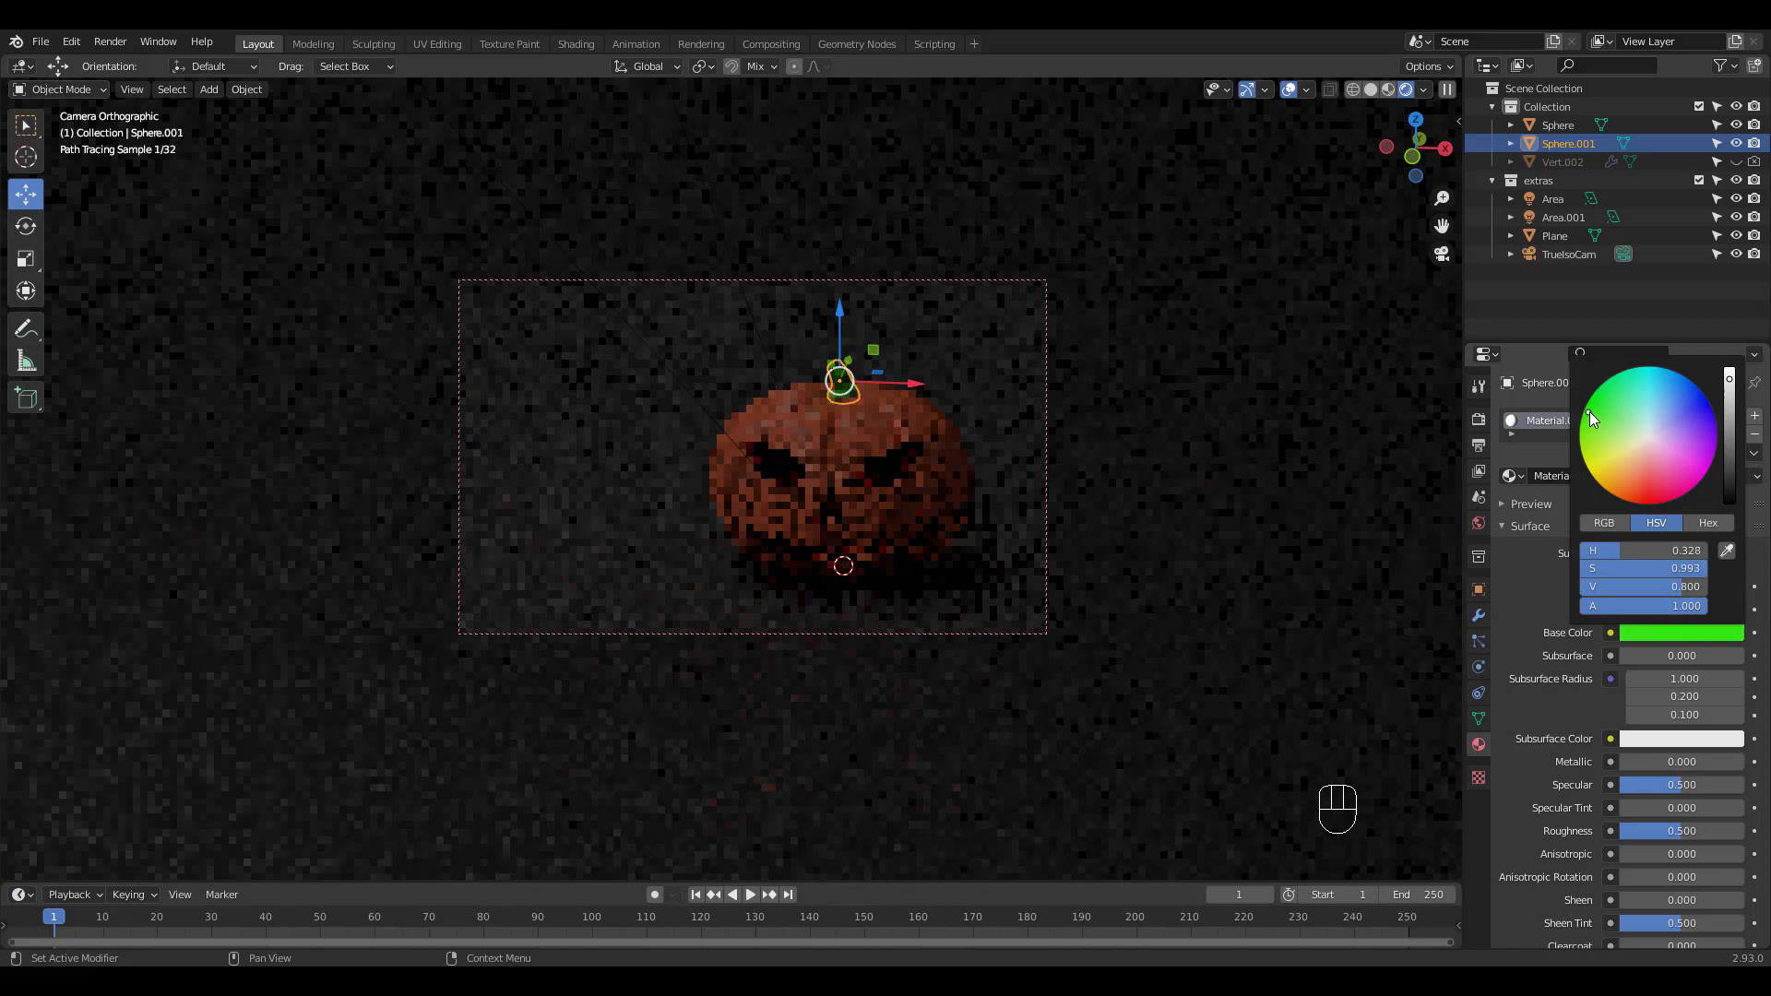
pyautogui.moveTo(1730, 381); pyautogui.dragTo(1730, 406)
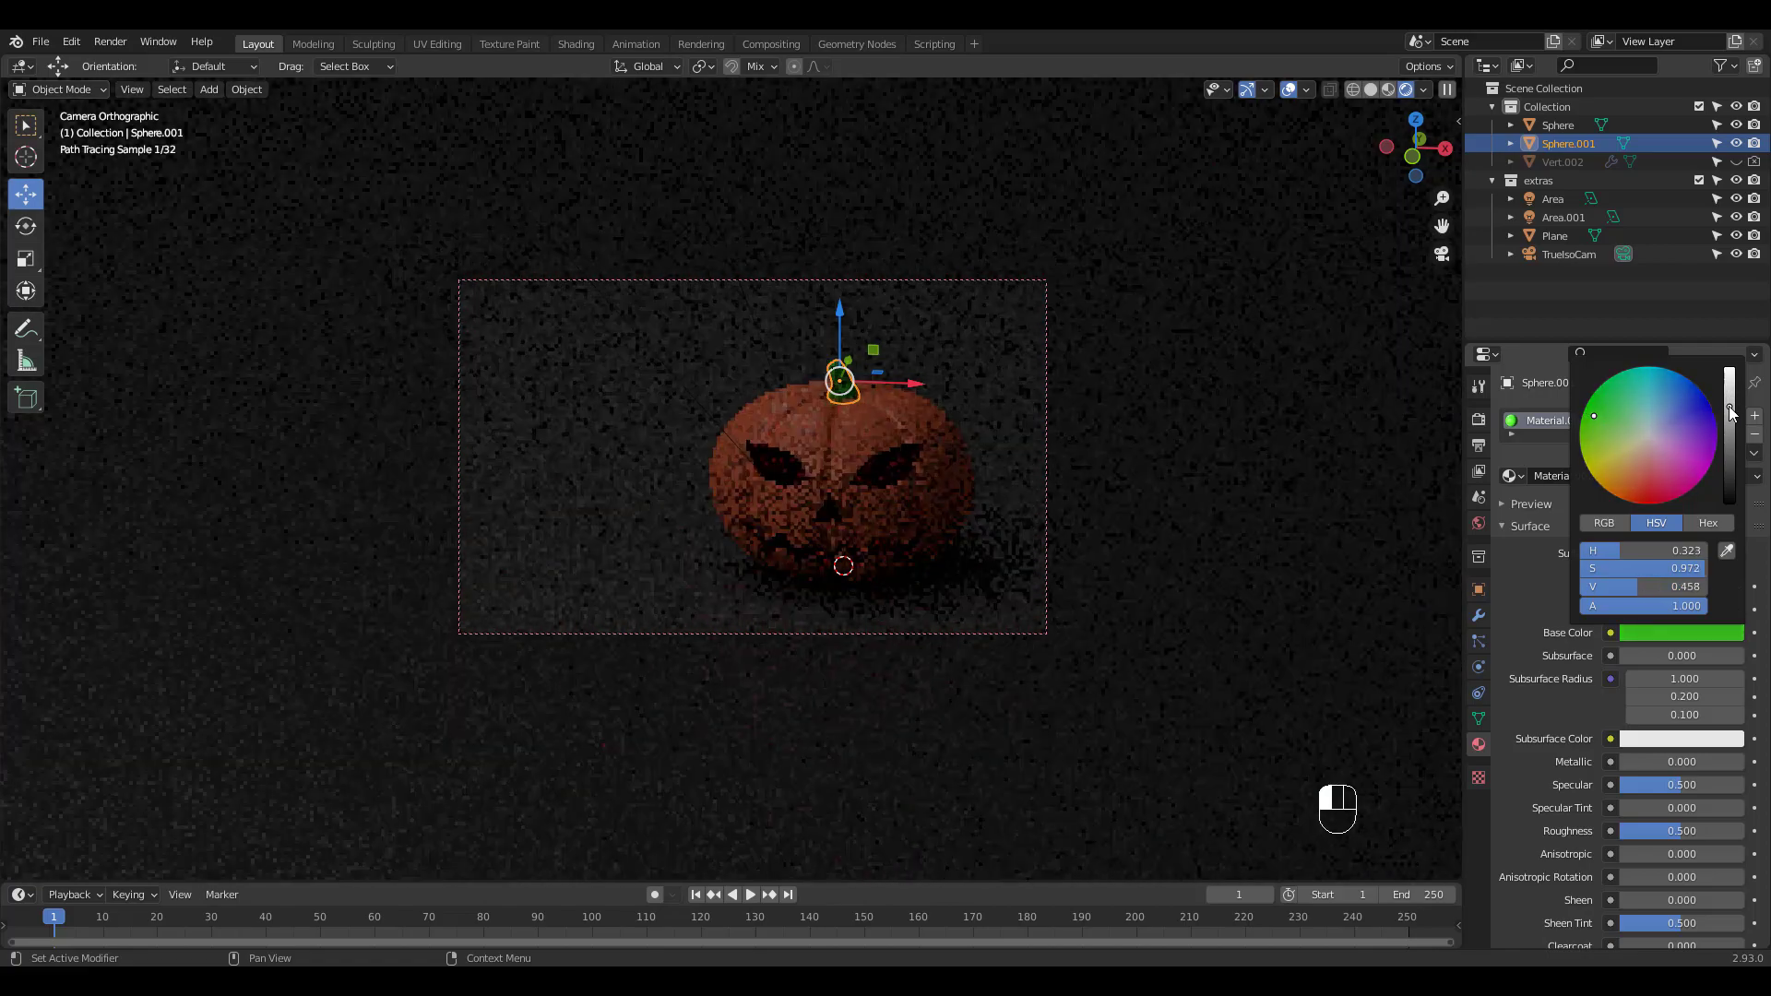
pyautogui.moveTo(1593, 417); pyautogui.dragTo(1592, 430)
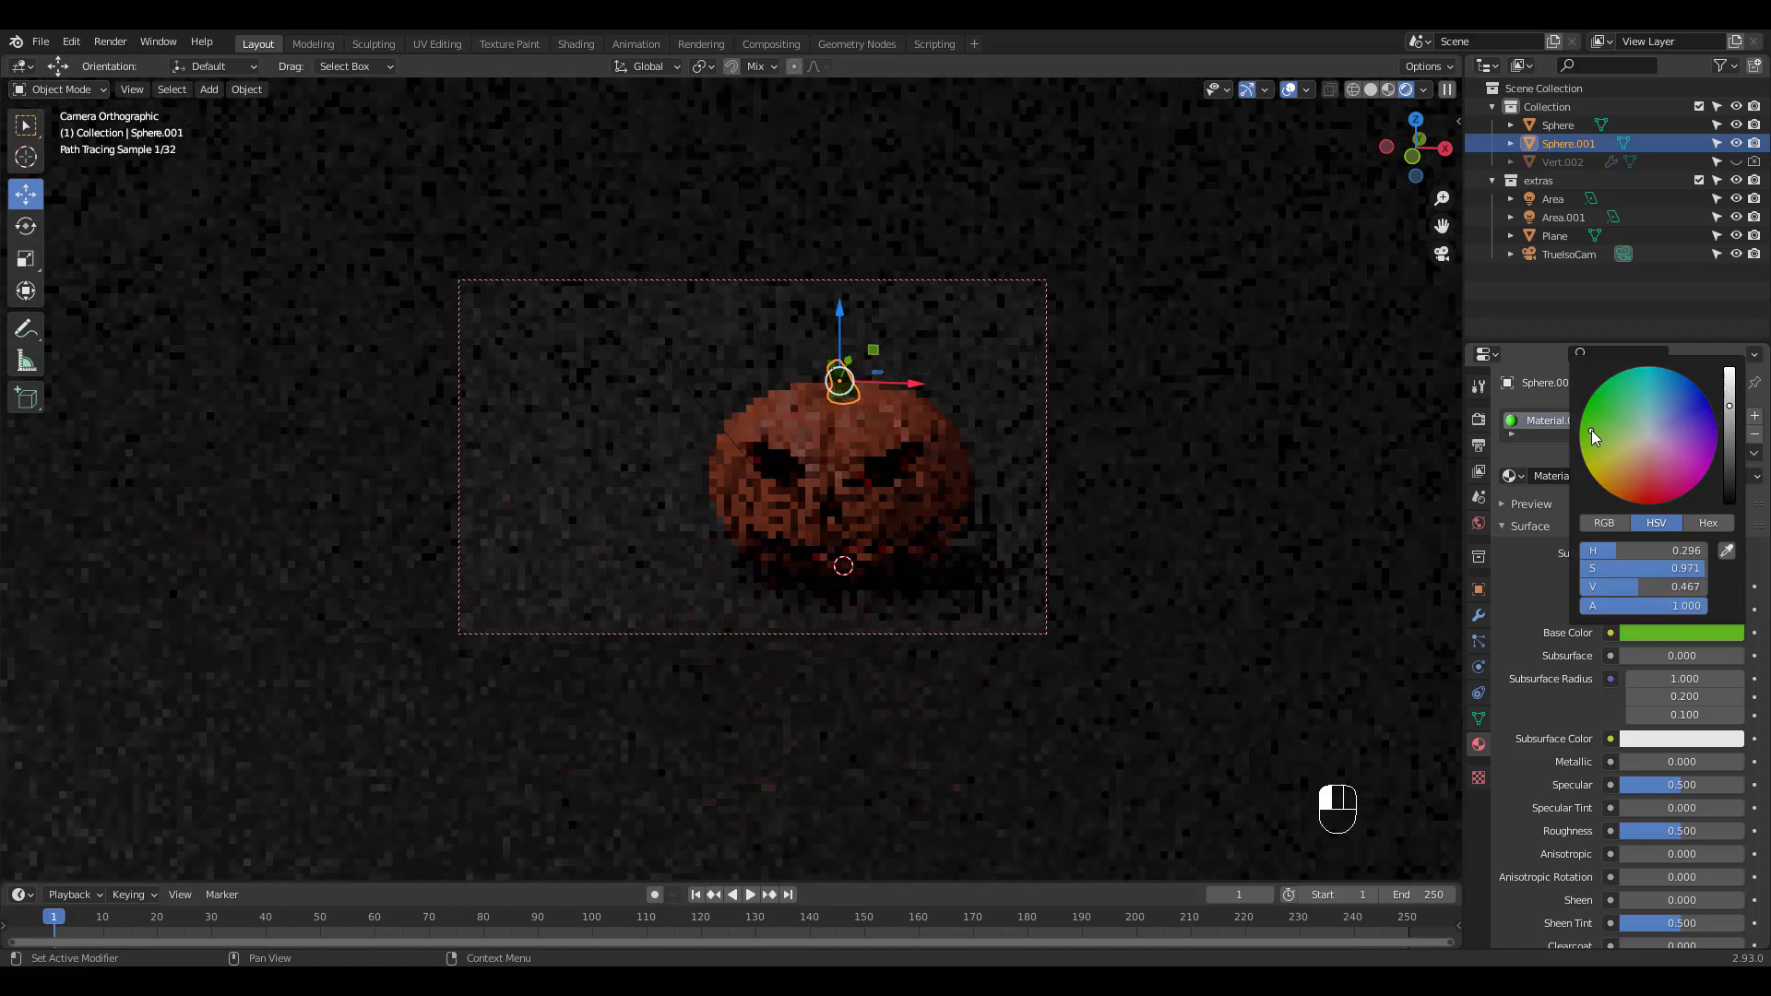
pyautogui.moveTo(1730, 406); pyautogui.dragTo(1731, 445)
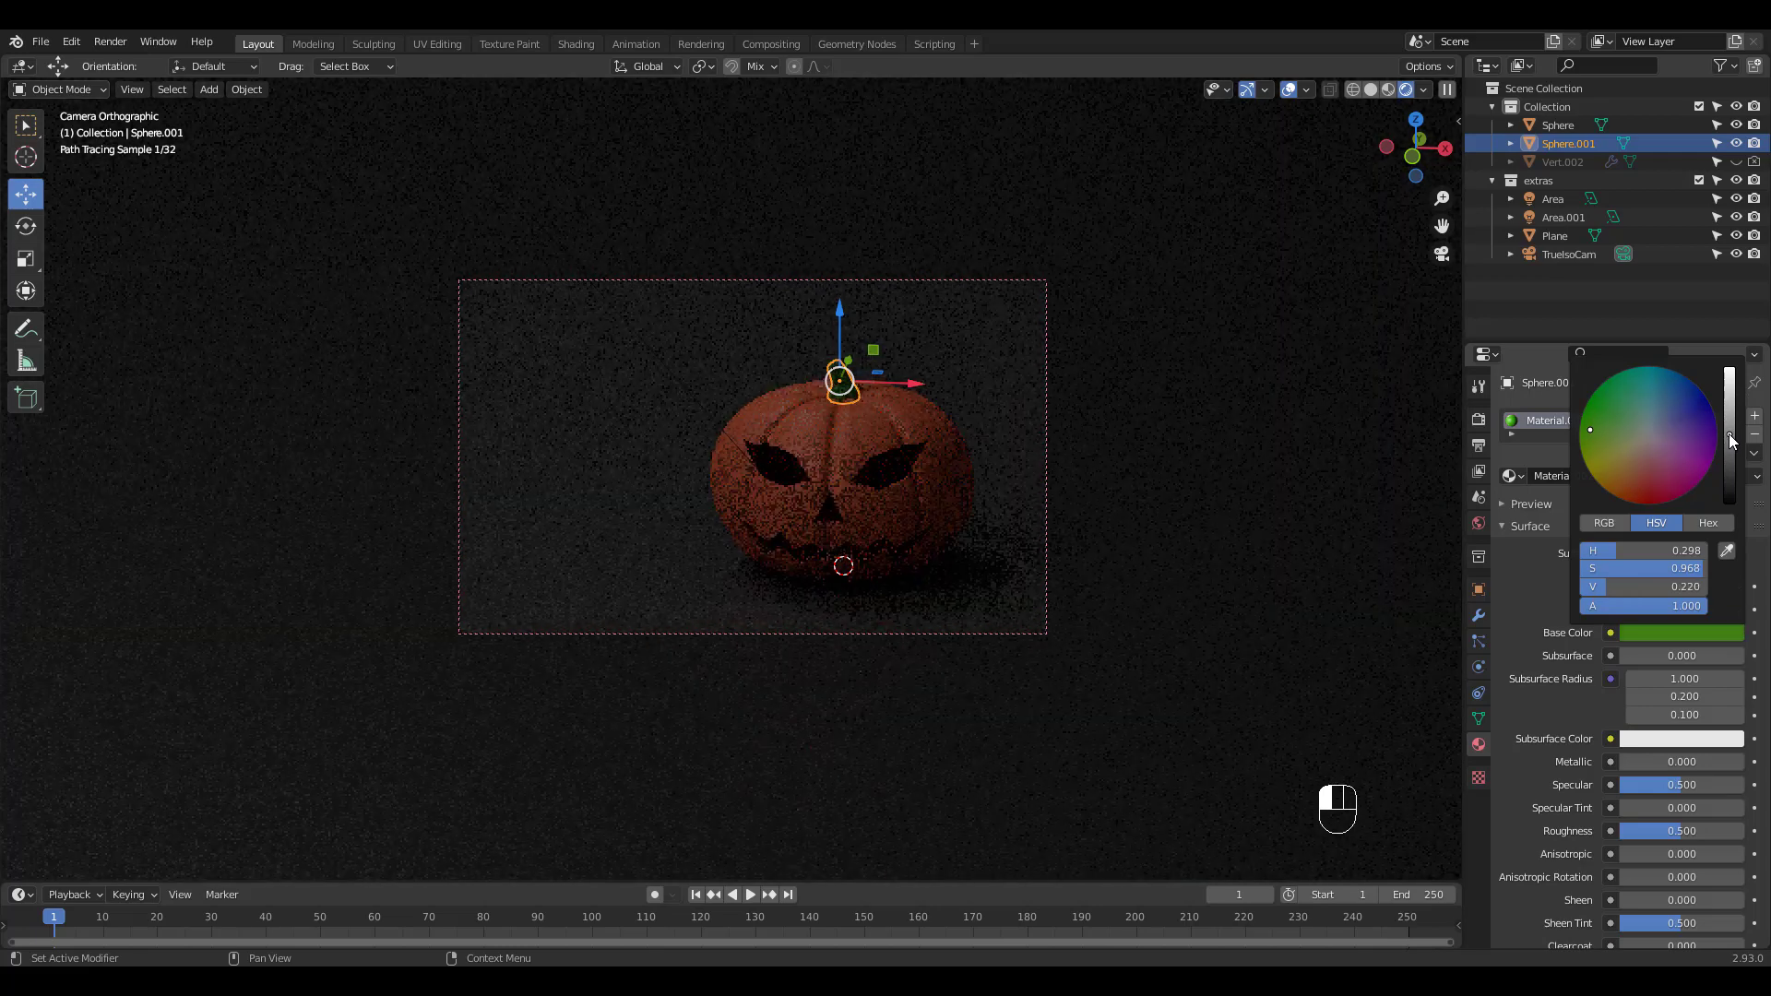
# Step: Add a point light at the origin and raise it about 0.044 m along Z into the hollow pumpkin
pyautogui.click(1314, 492)
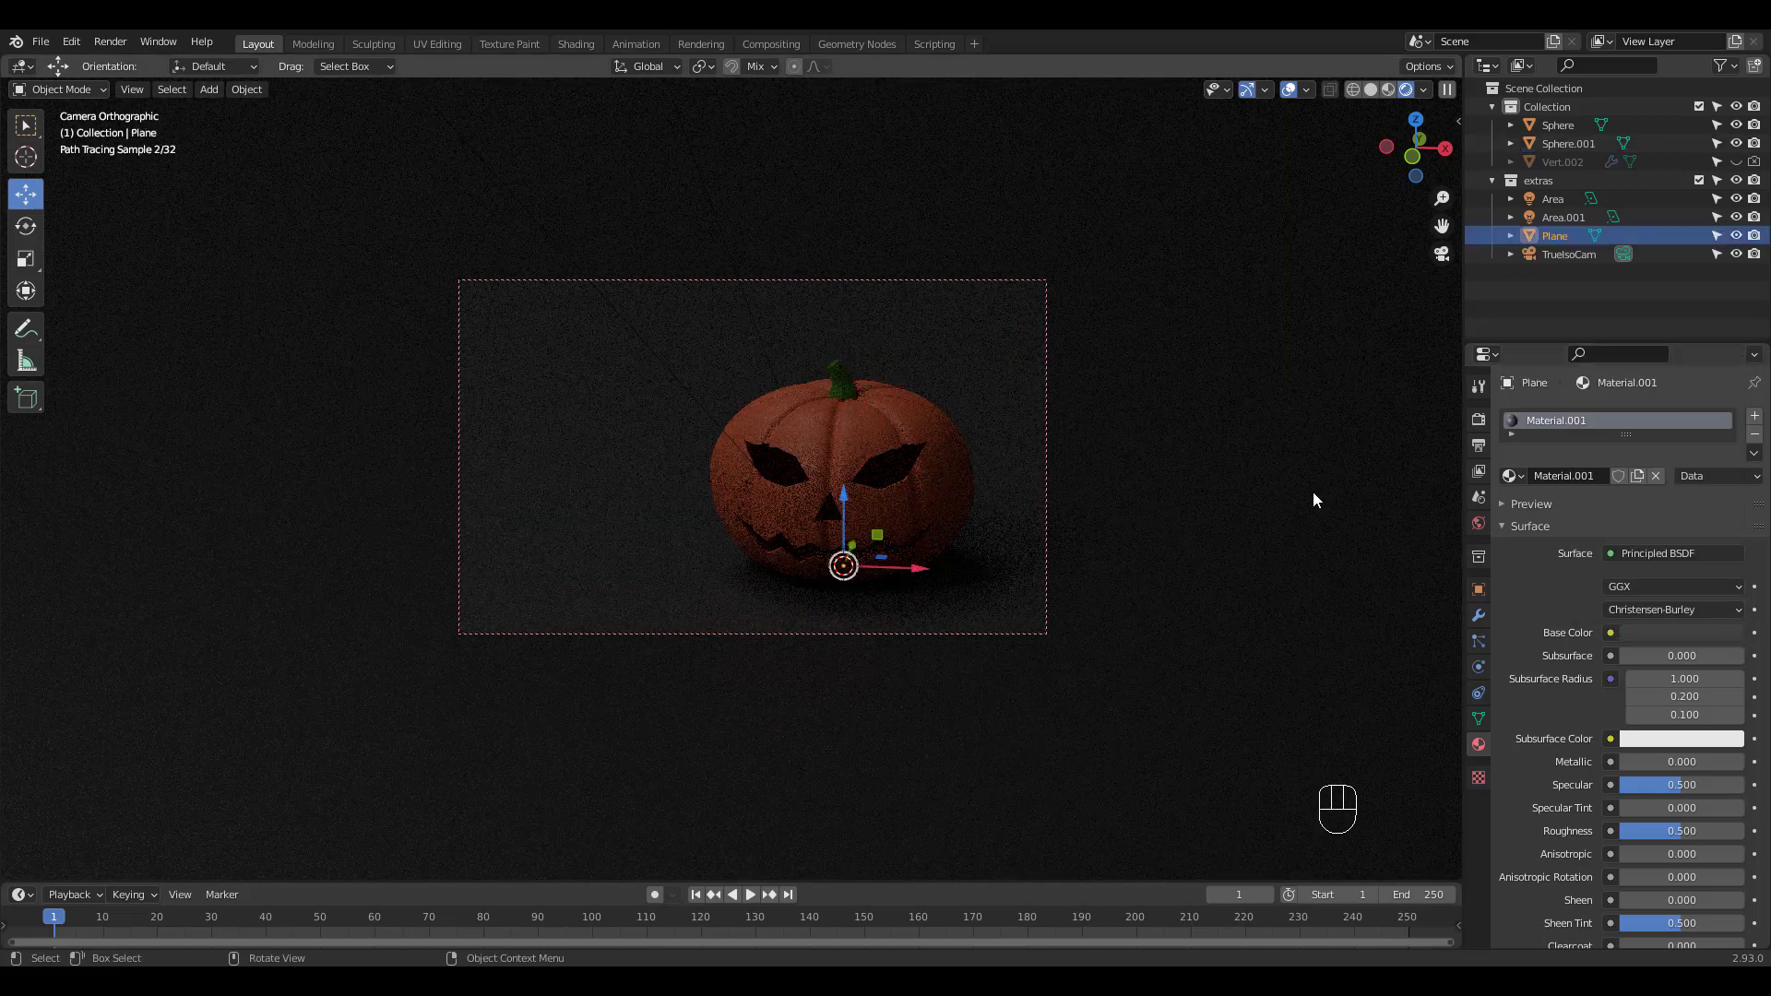
pyautogui.hotkey('shift', 'a')
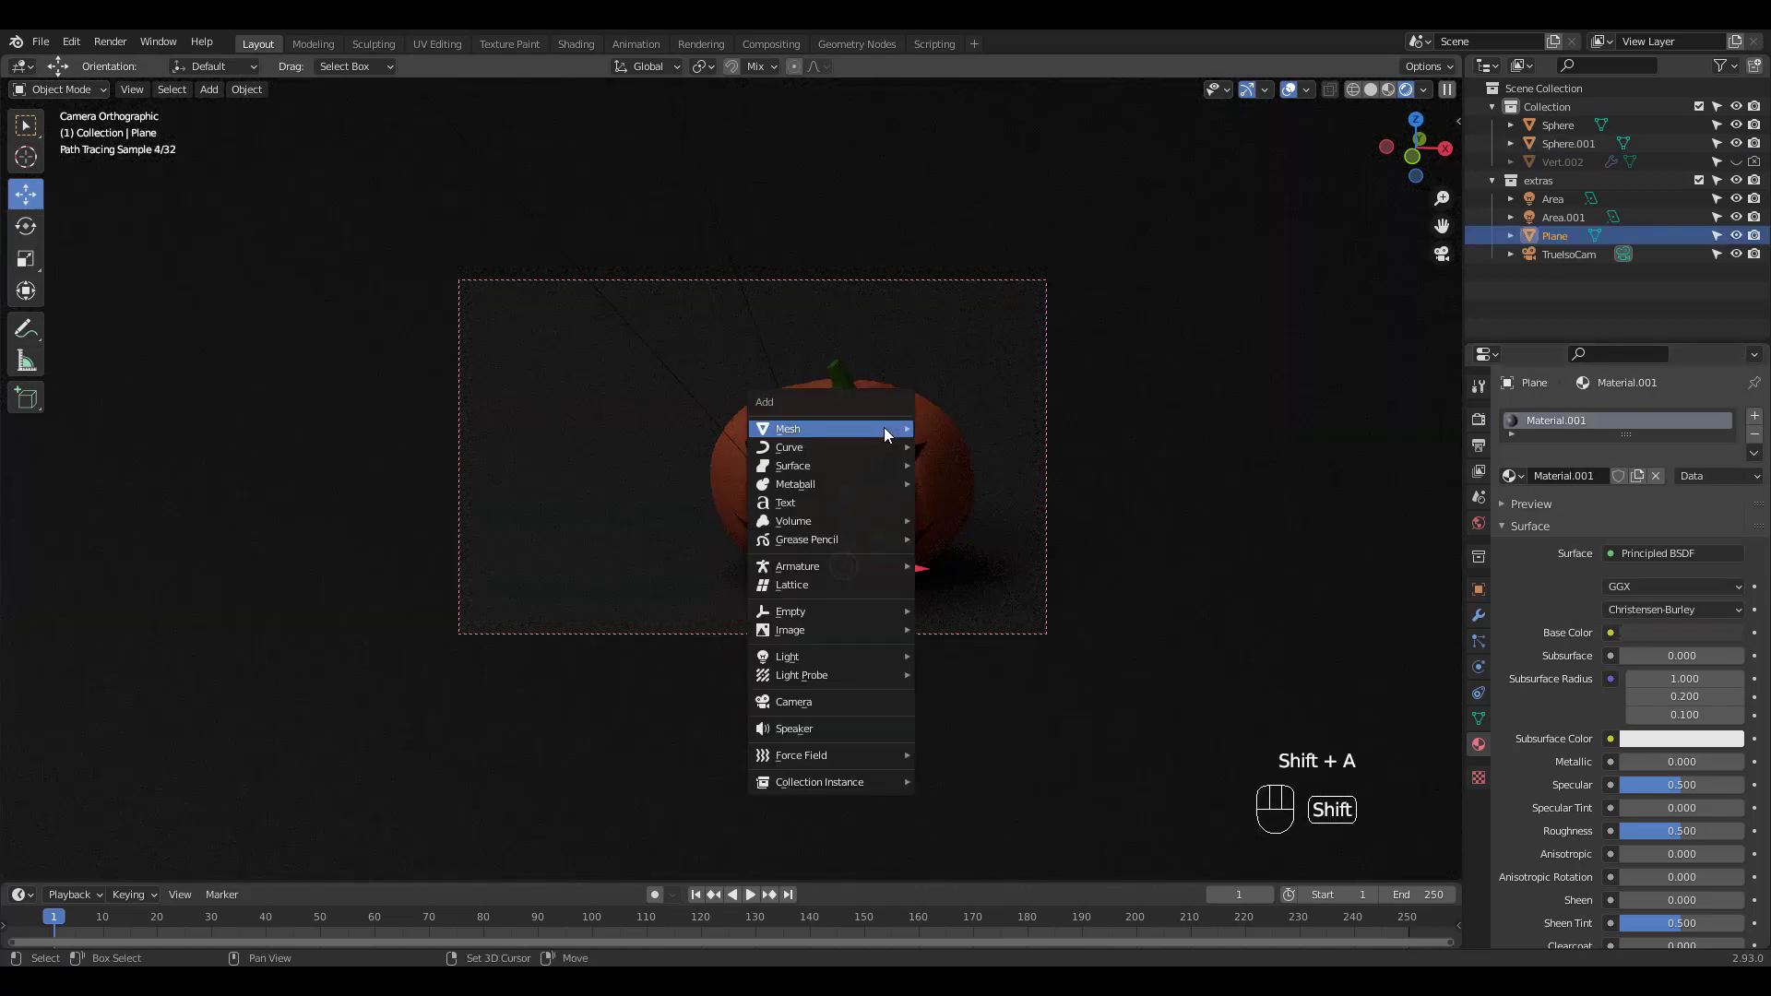
pyautogui.moveTo(821, 655)
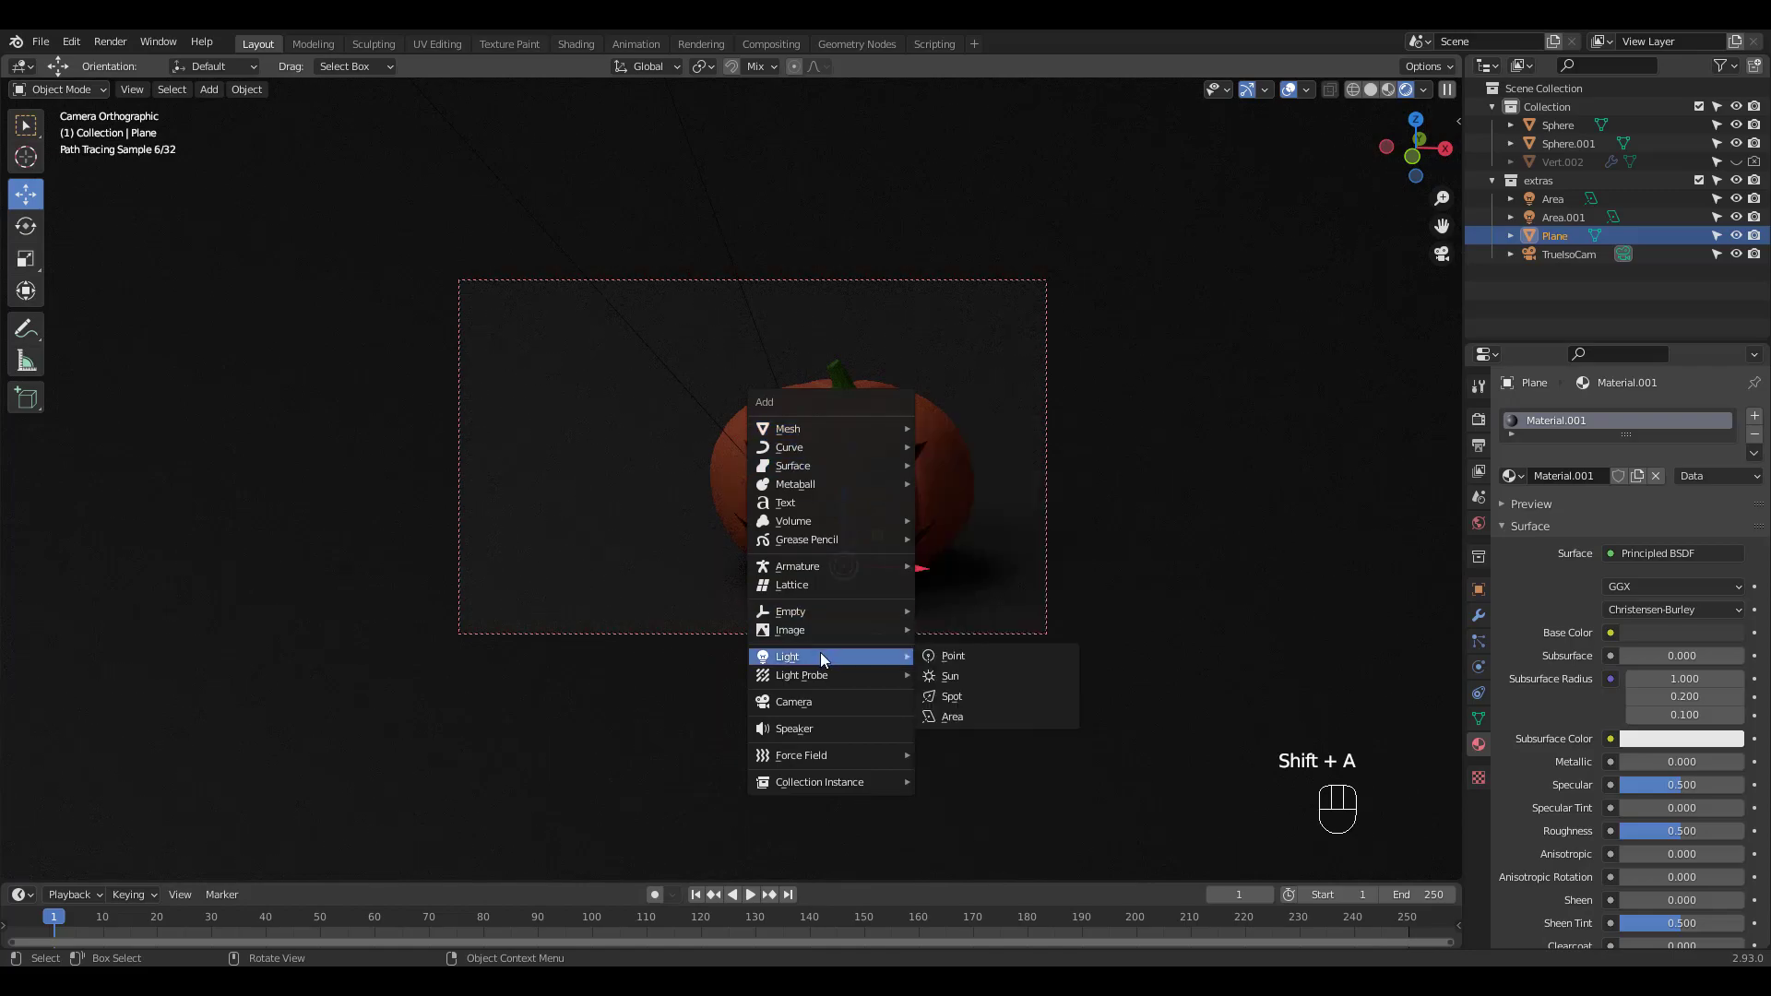
pyautogui.click(966, 655)
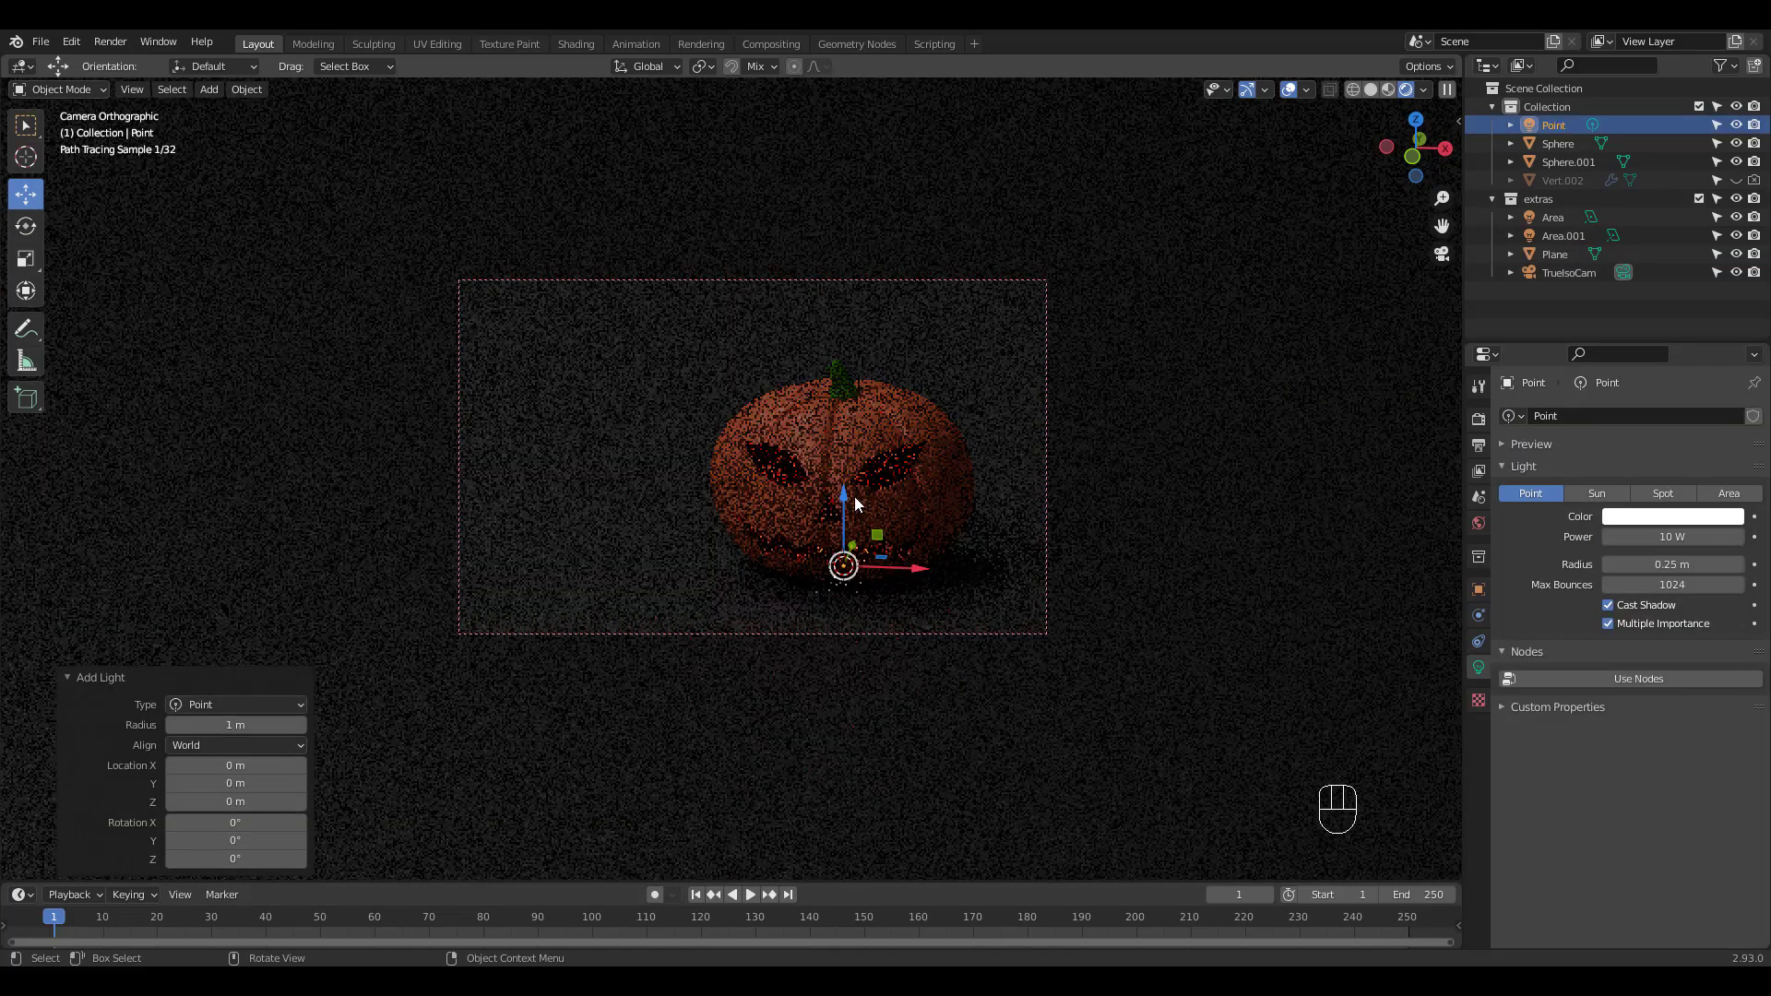
pyautogui.moveTo(854, 497); pyautogui.dragTo(999, 429)
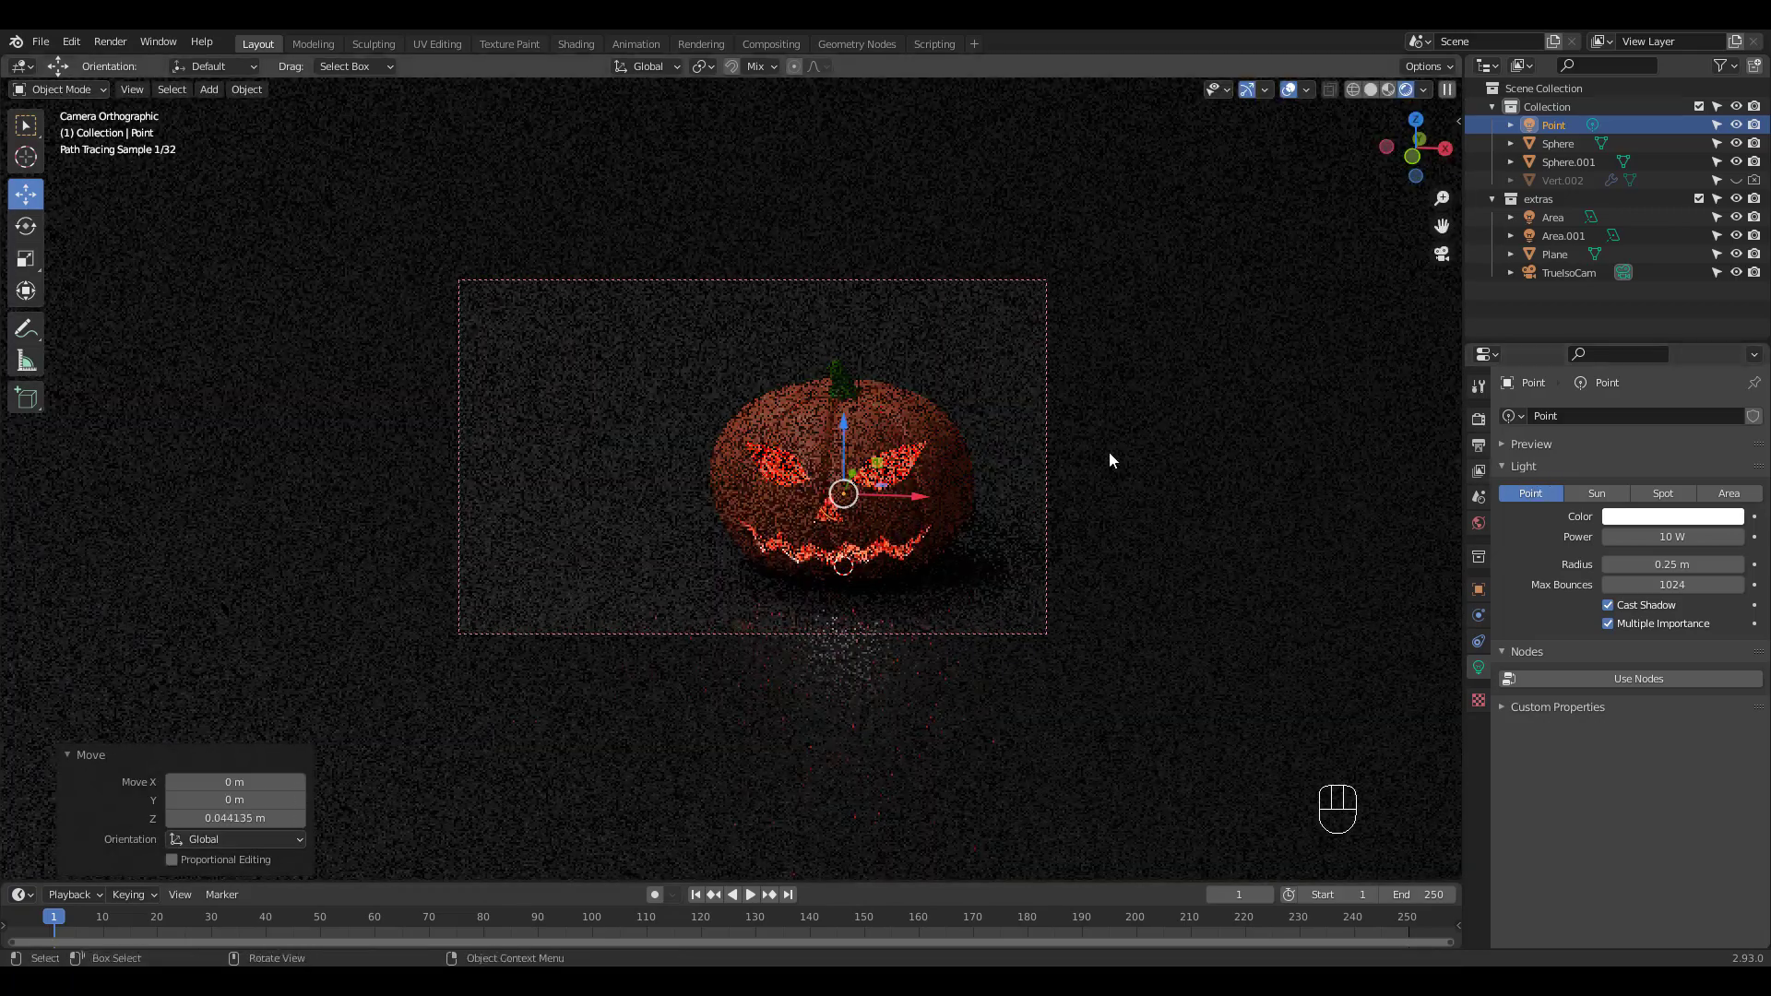
# Step: Switch the viewport to material preview shading and frame the pumpkin, area lights and camera in the front orthographic view
pyautogui.press('KP_0')
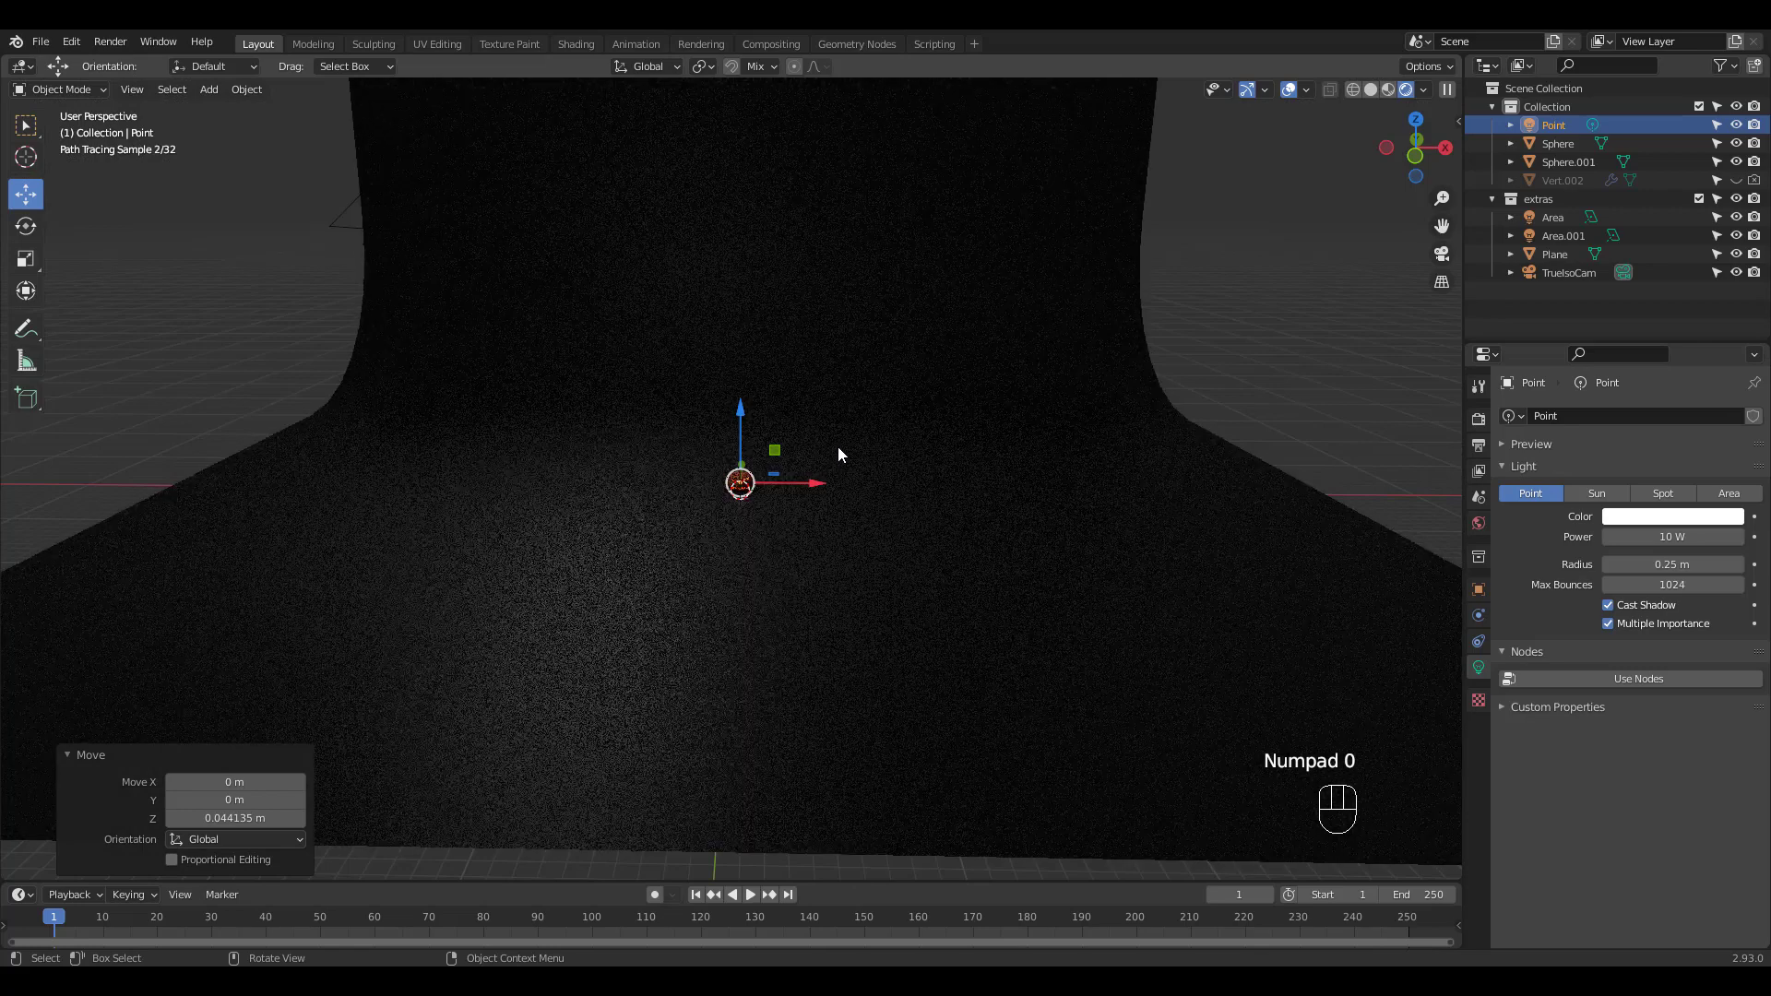
pyautogui.click(1388, 90)
pyautogui.press('KP_0')
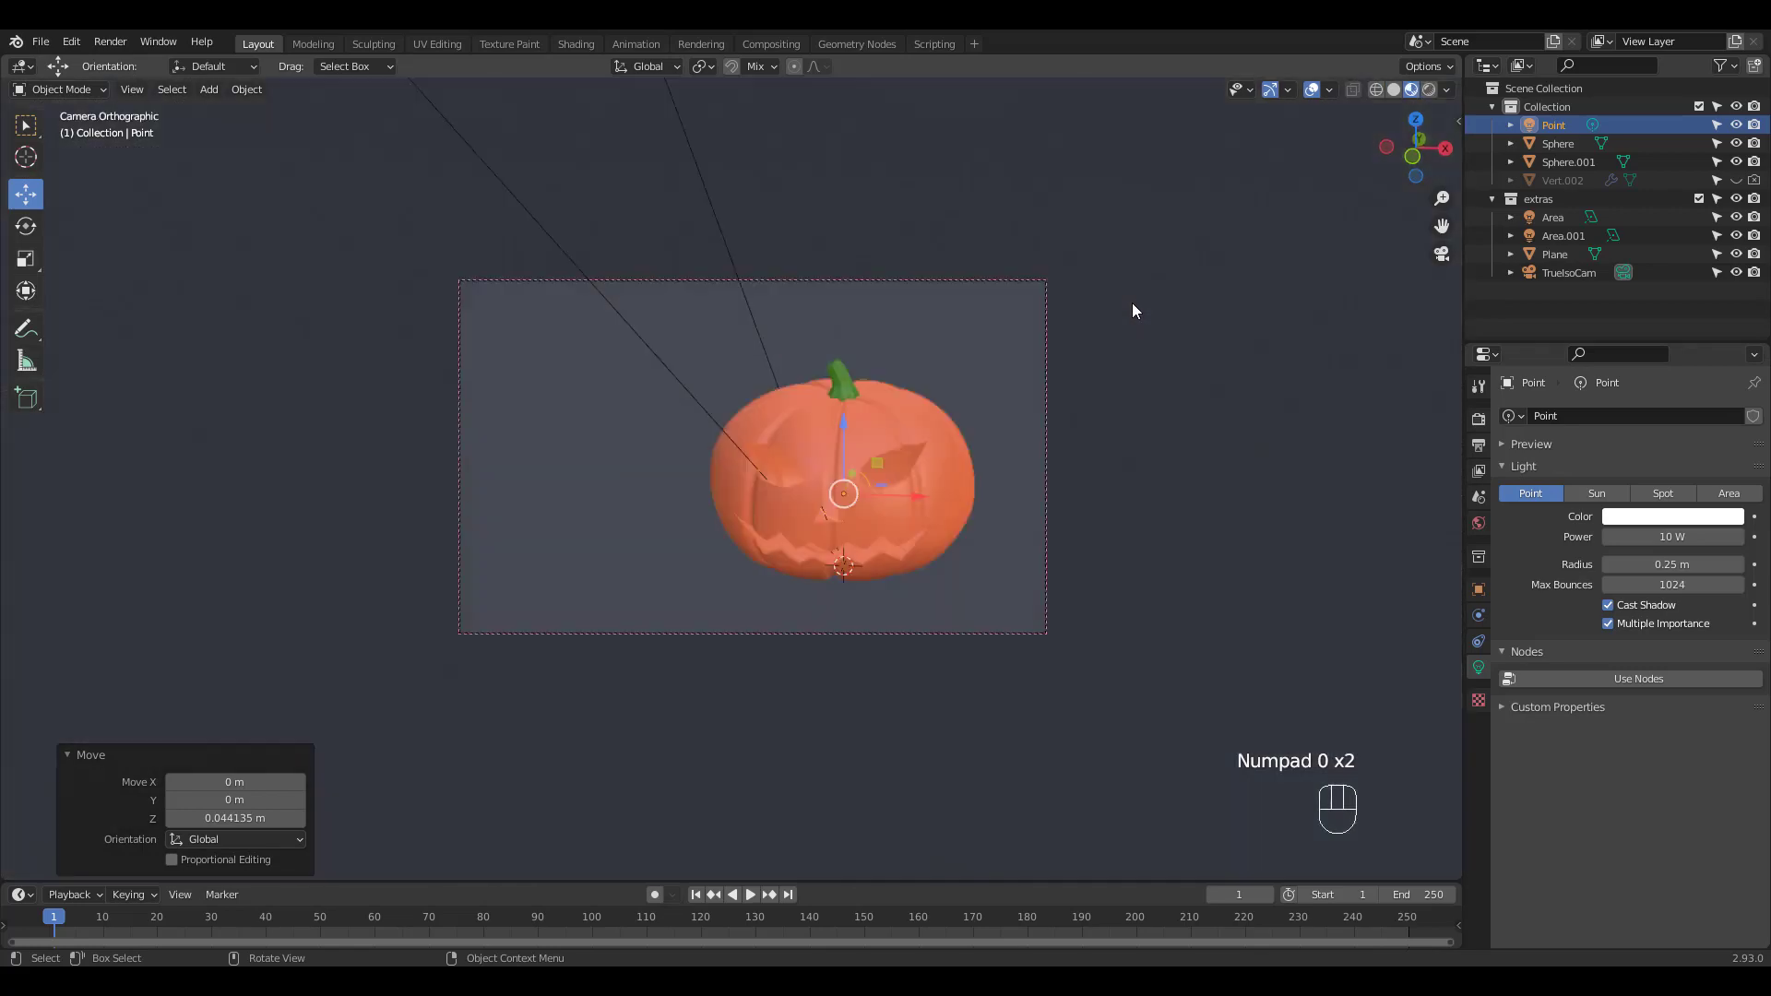
pyautogui.press('KP_0')
pyautogui.keyDown('ctrl'); pyautogui.moveTo(833, 449); pyautogui.dragTo(773, 441, button='middle'); pyautogui.keyUp('ctrl')
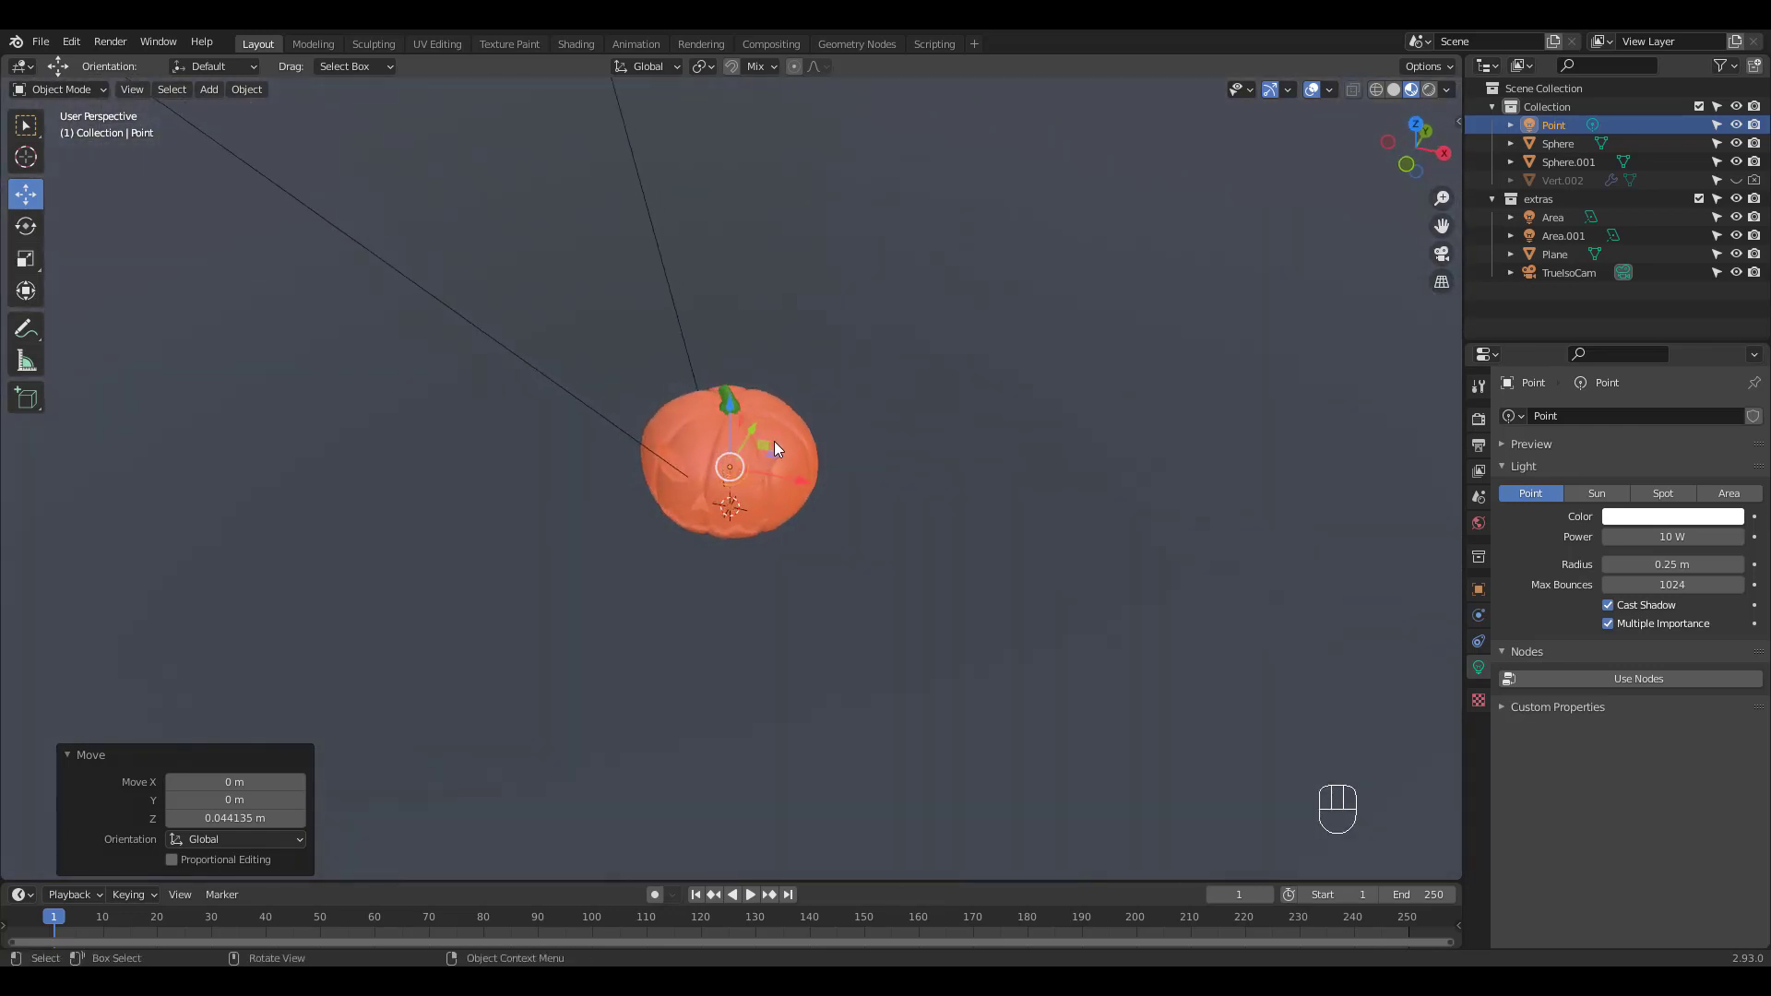
pyautogui.press('KP_7')
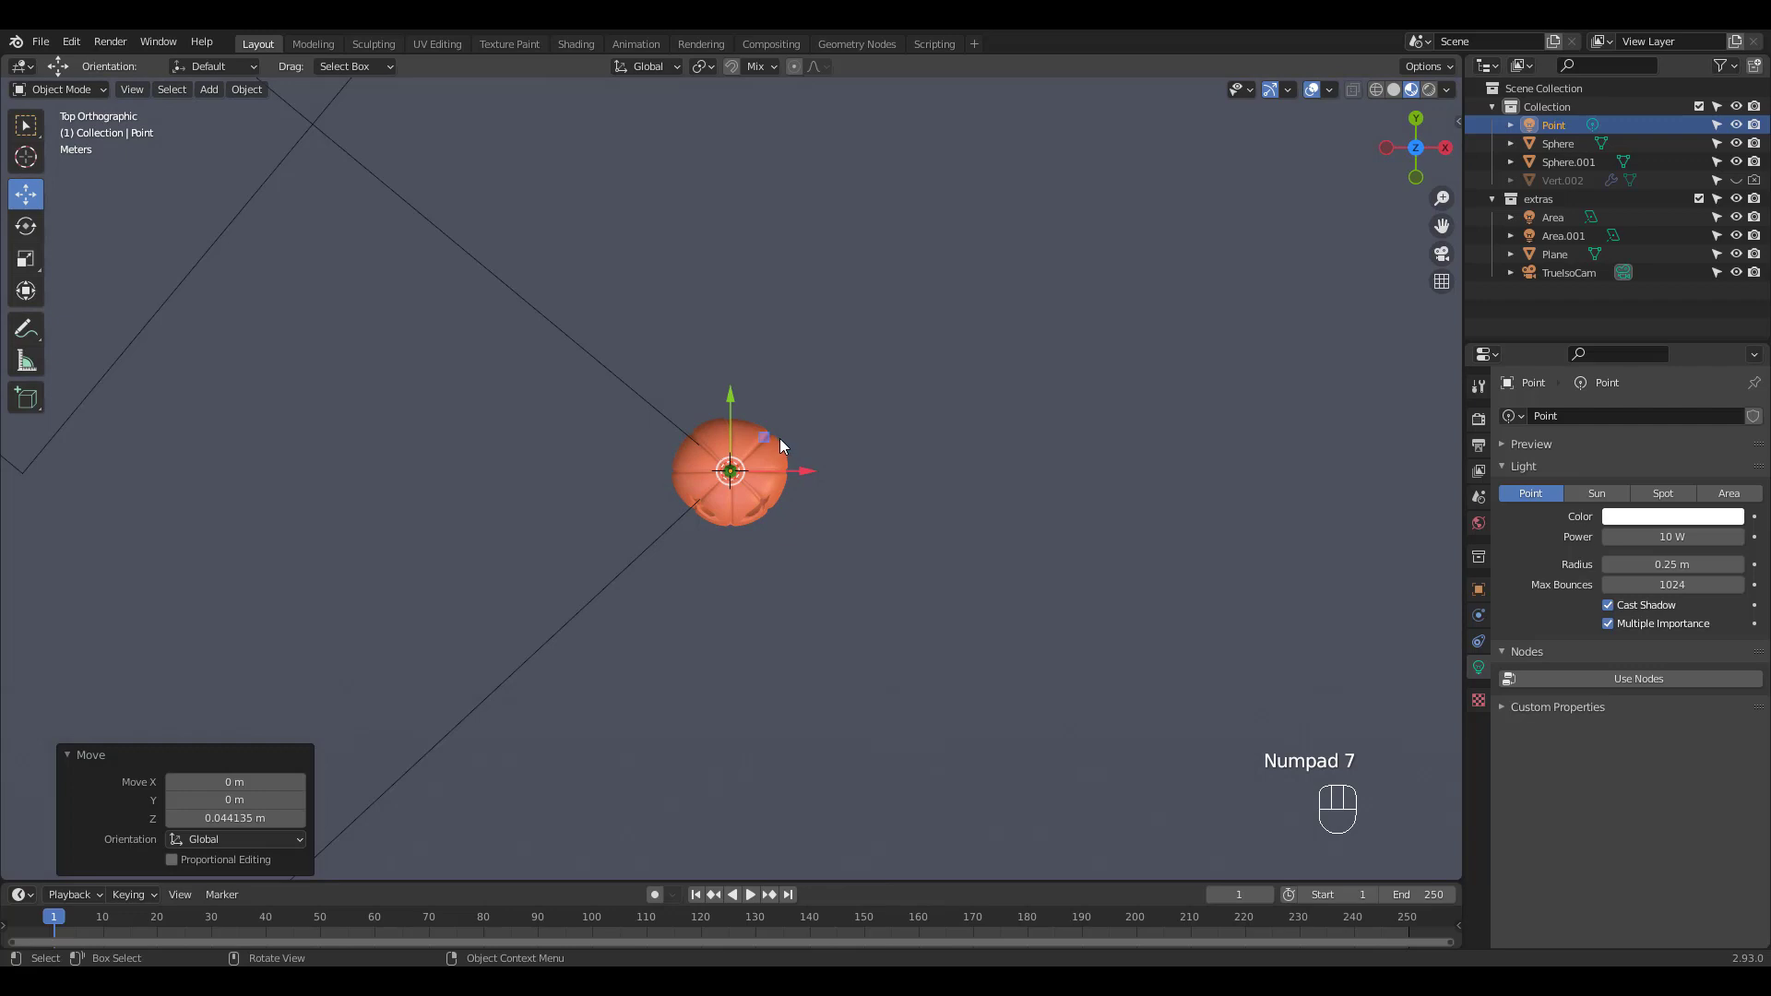
pyautogui.press('KP_1')
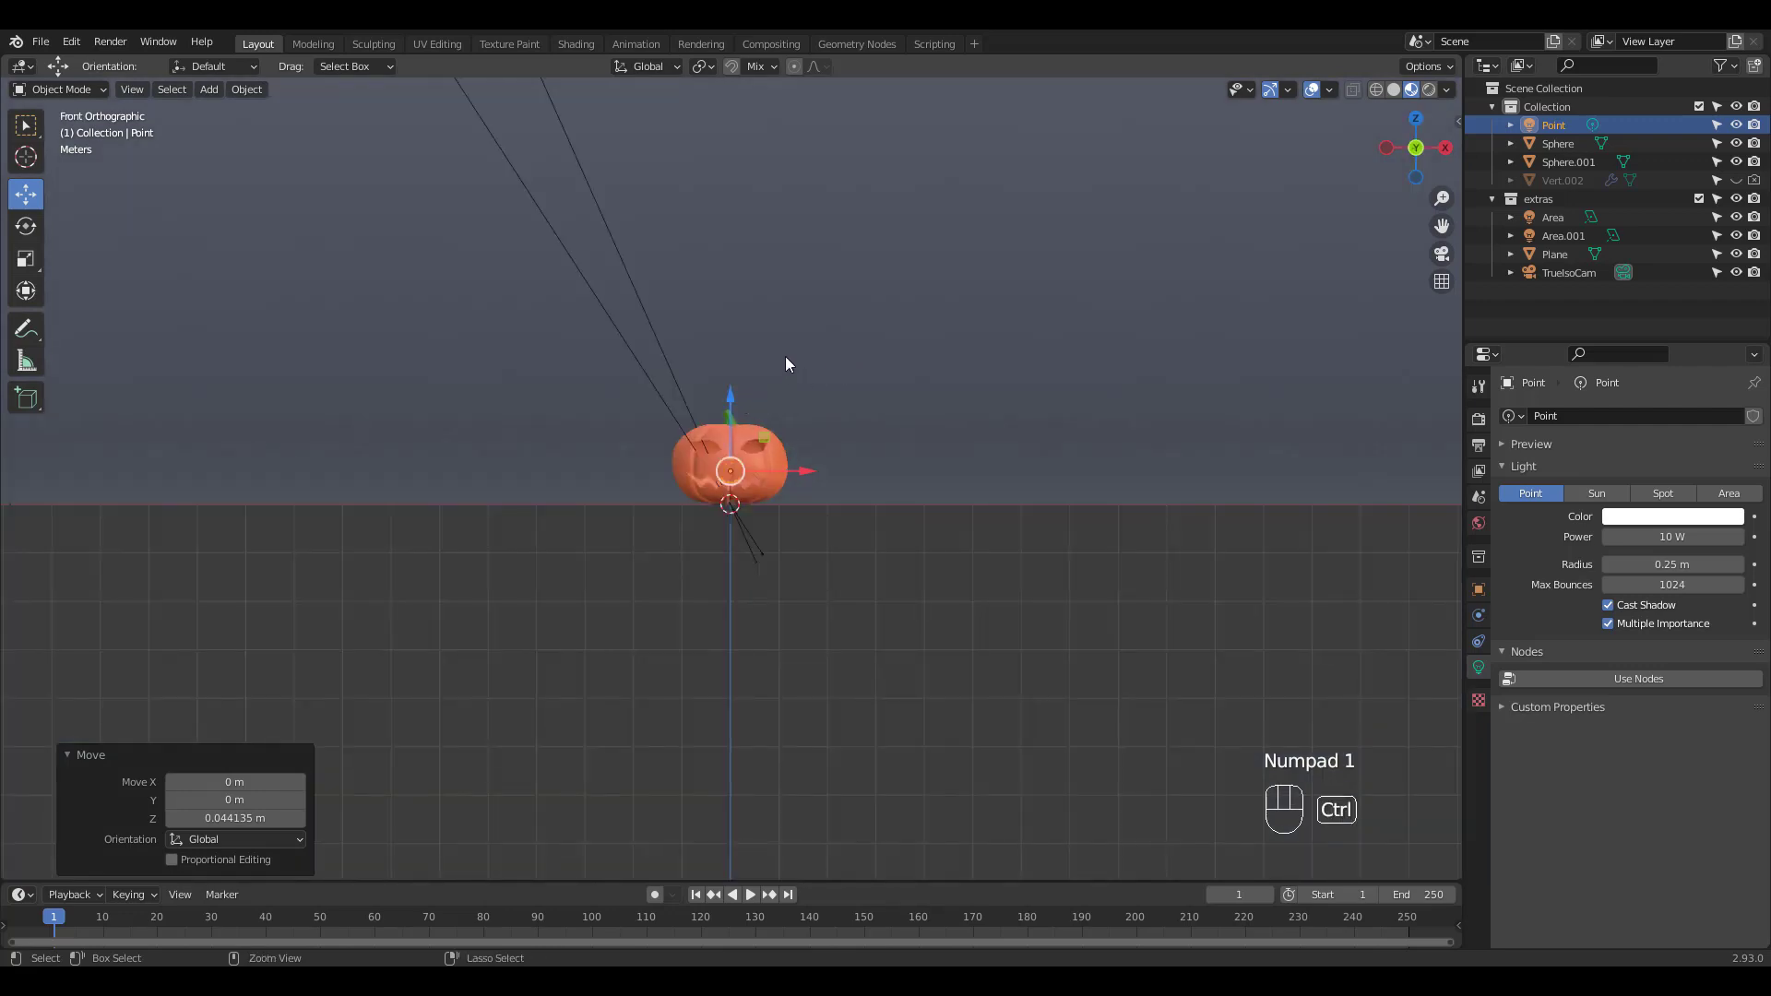
pyautogui.keyDown('ctrl'); pyautogui.moveTo(785, 357); pyautogui.dragTo(774, 434, button='middle'); pyautogui.keyUp('ctrl')
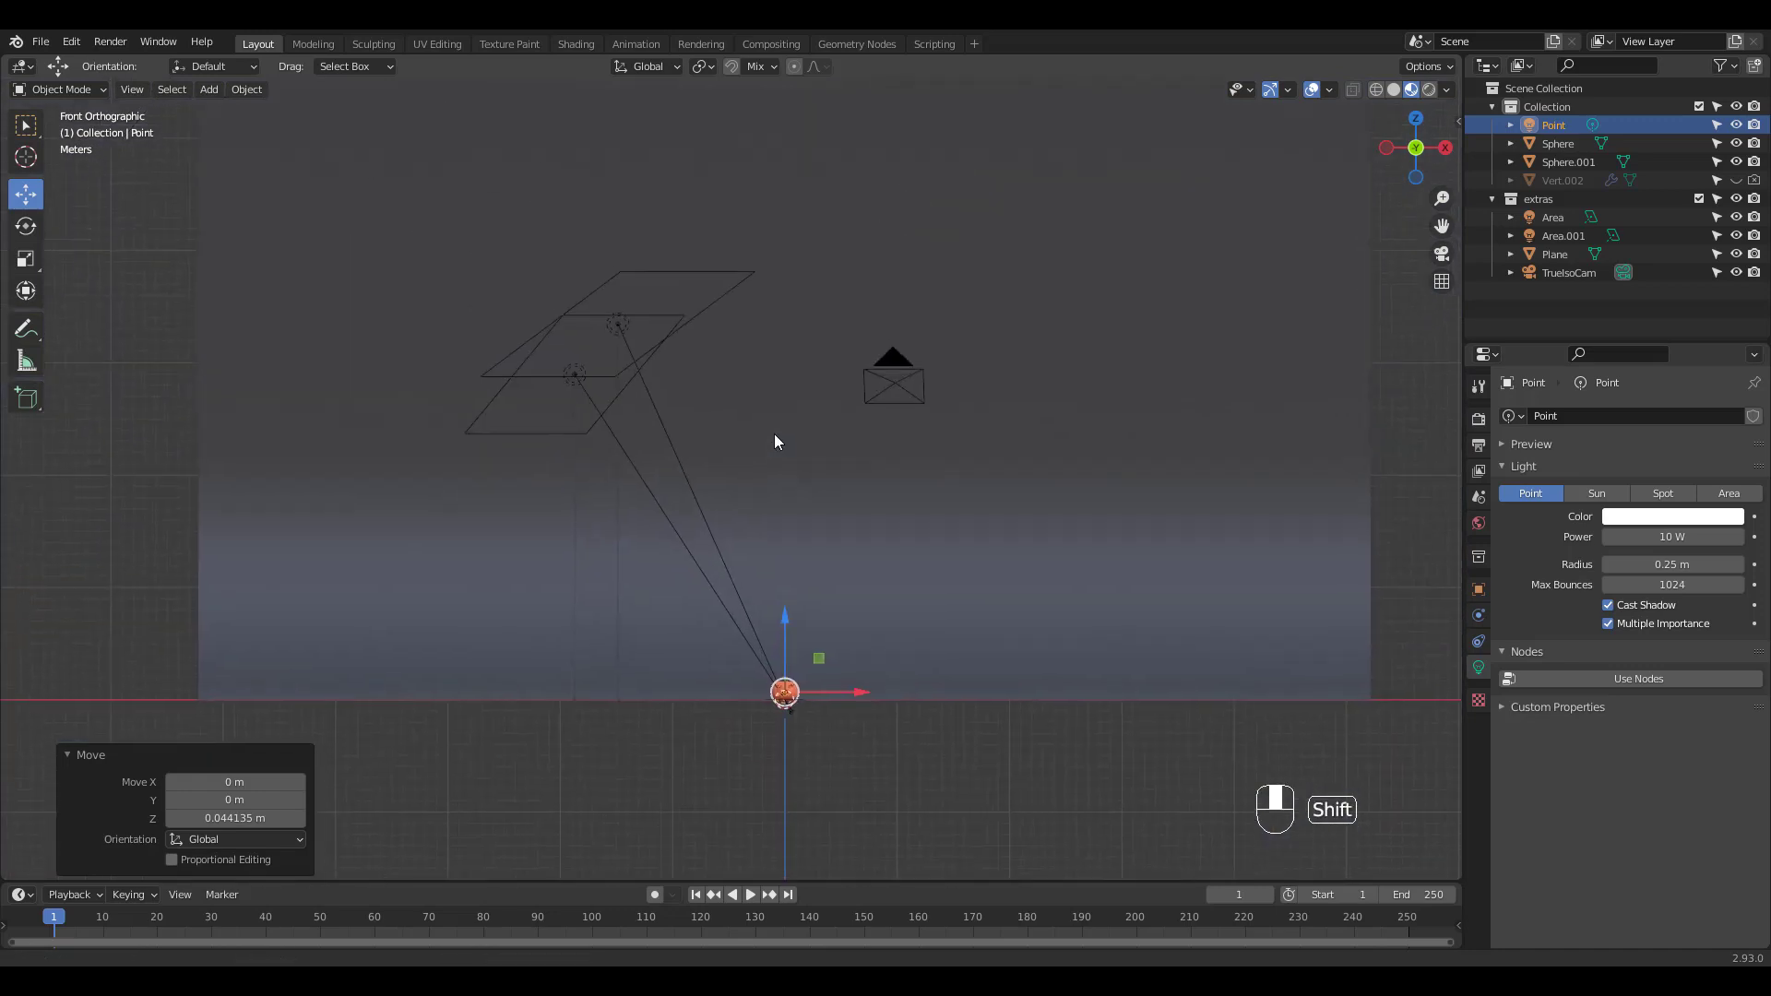
# Step: Select the Area.001 light, view the setup from the top and set the transform pivot point to the 3D Cursor
pyautogui.click(644, 323)
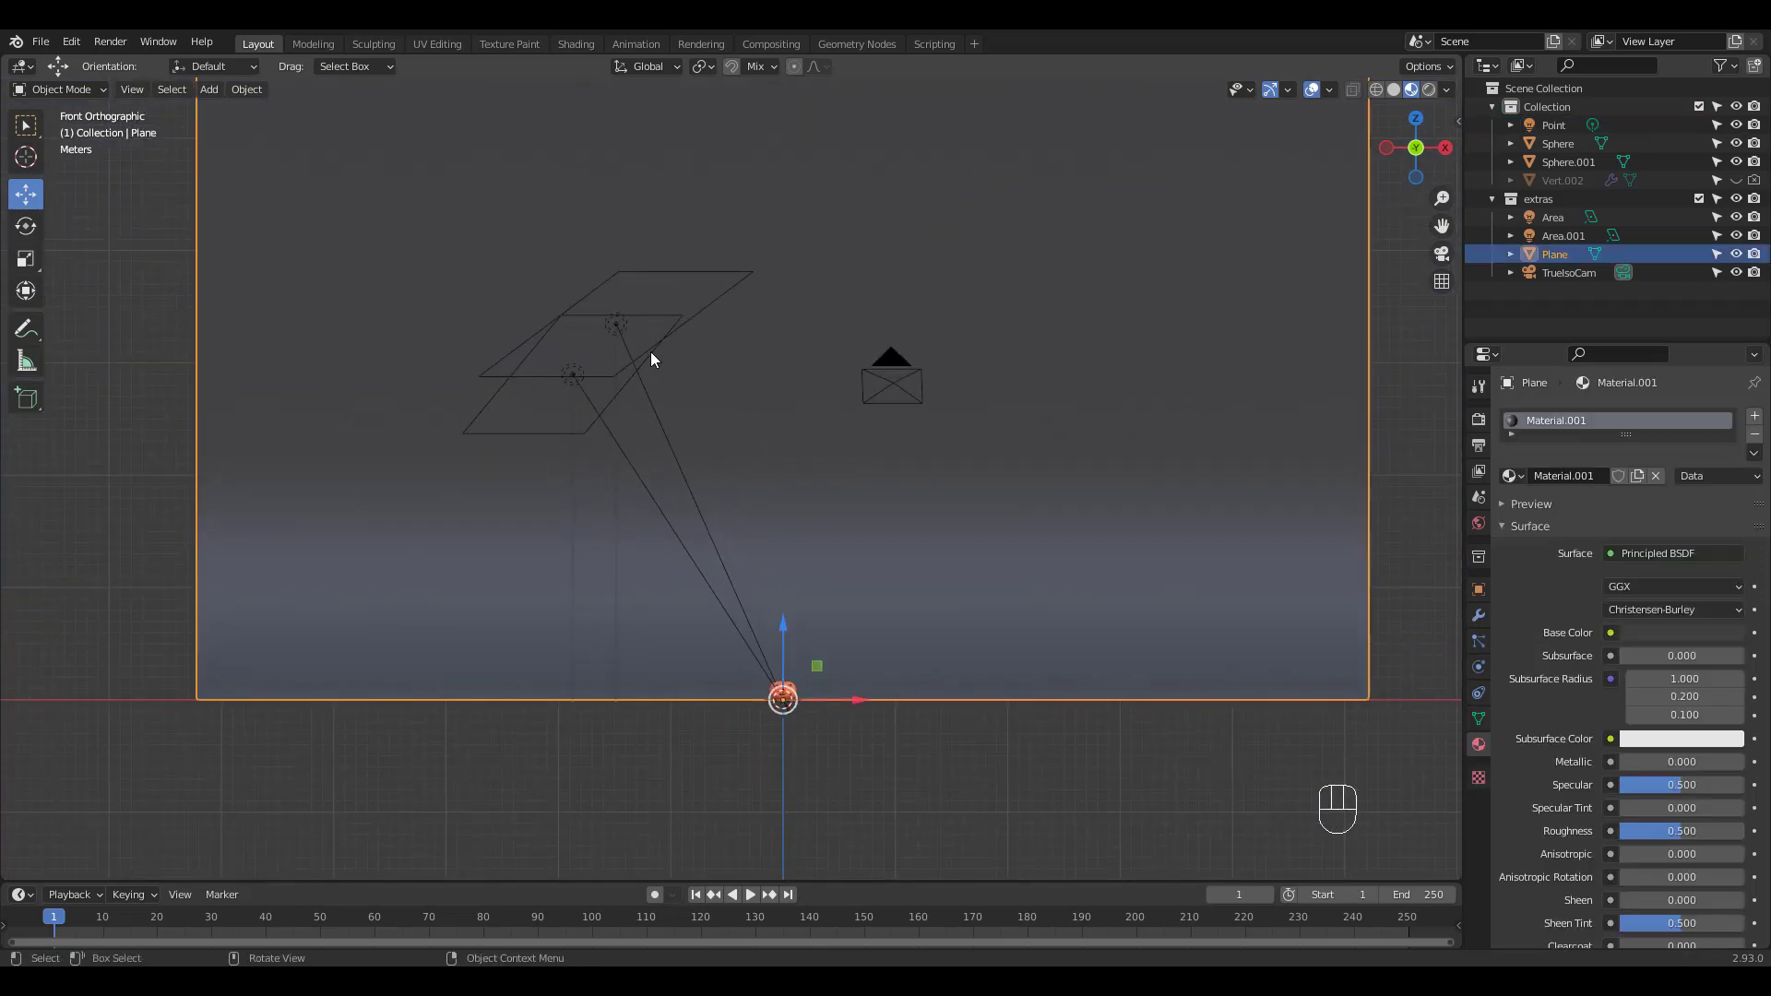
pyautogui.click(651, 352)
pyautogui.press('KP_7')
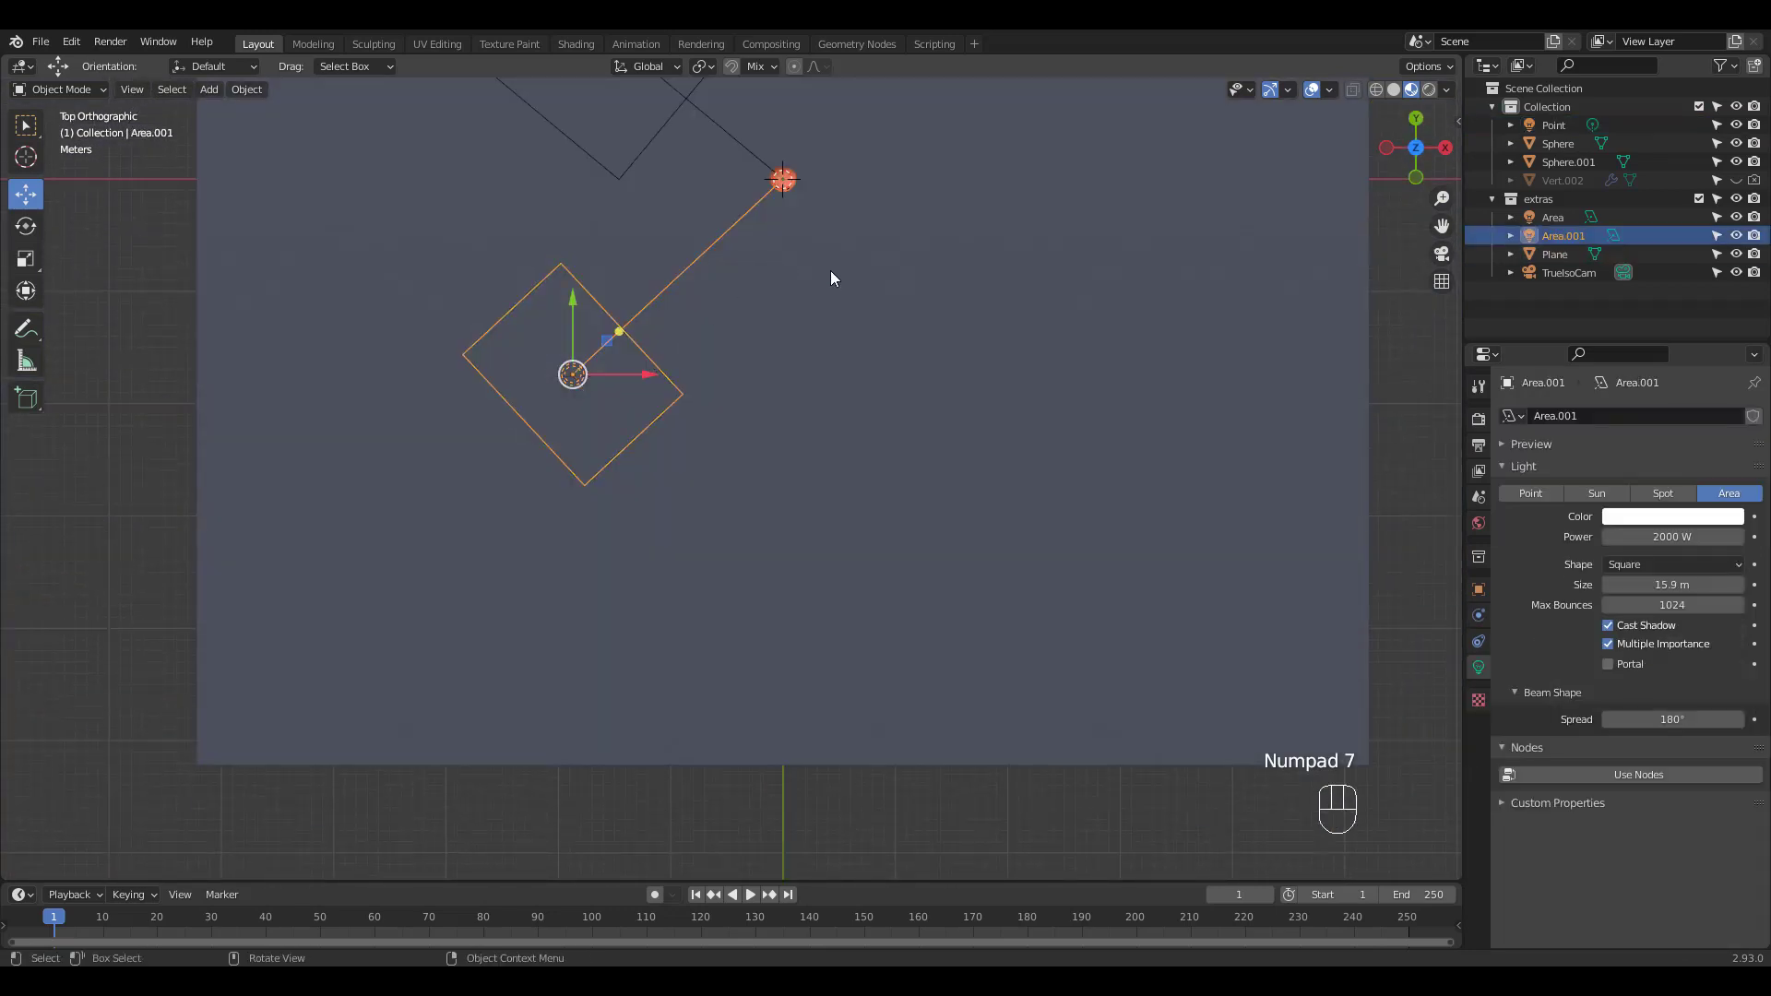
pyautogui.keyDown('shift'); pyautogui.moveTo(831, 278); pyautogui.dragTo(862, 474, button='middle'); pyautogui.keyUp('shift')
pyautogui.hotkey('shift', 's')
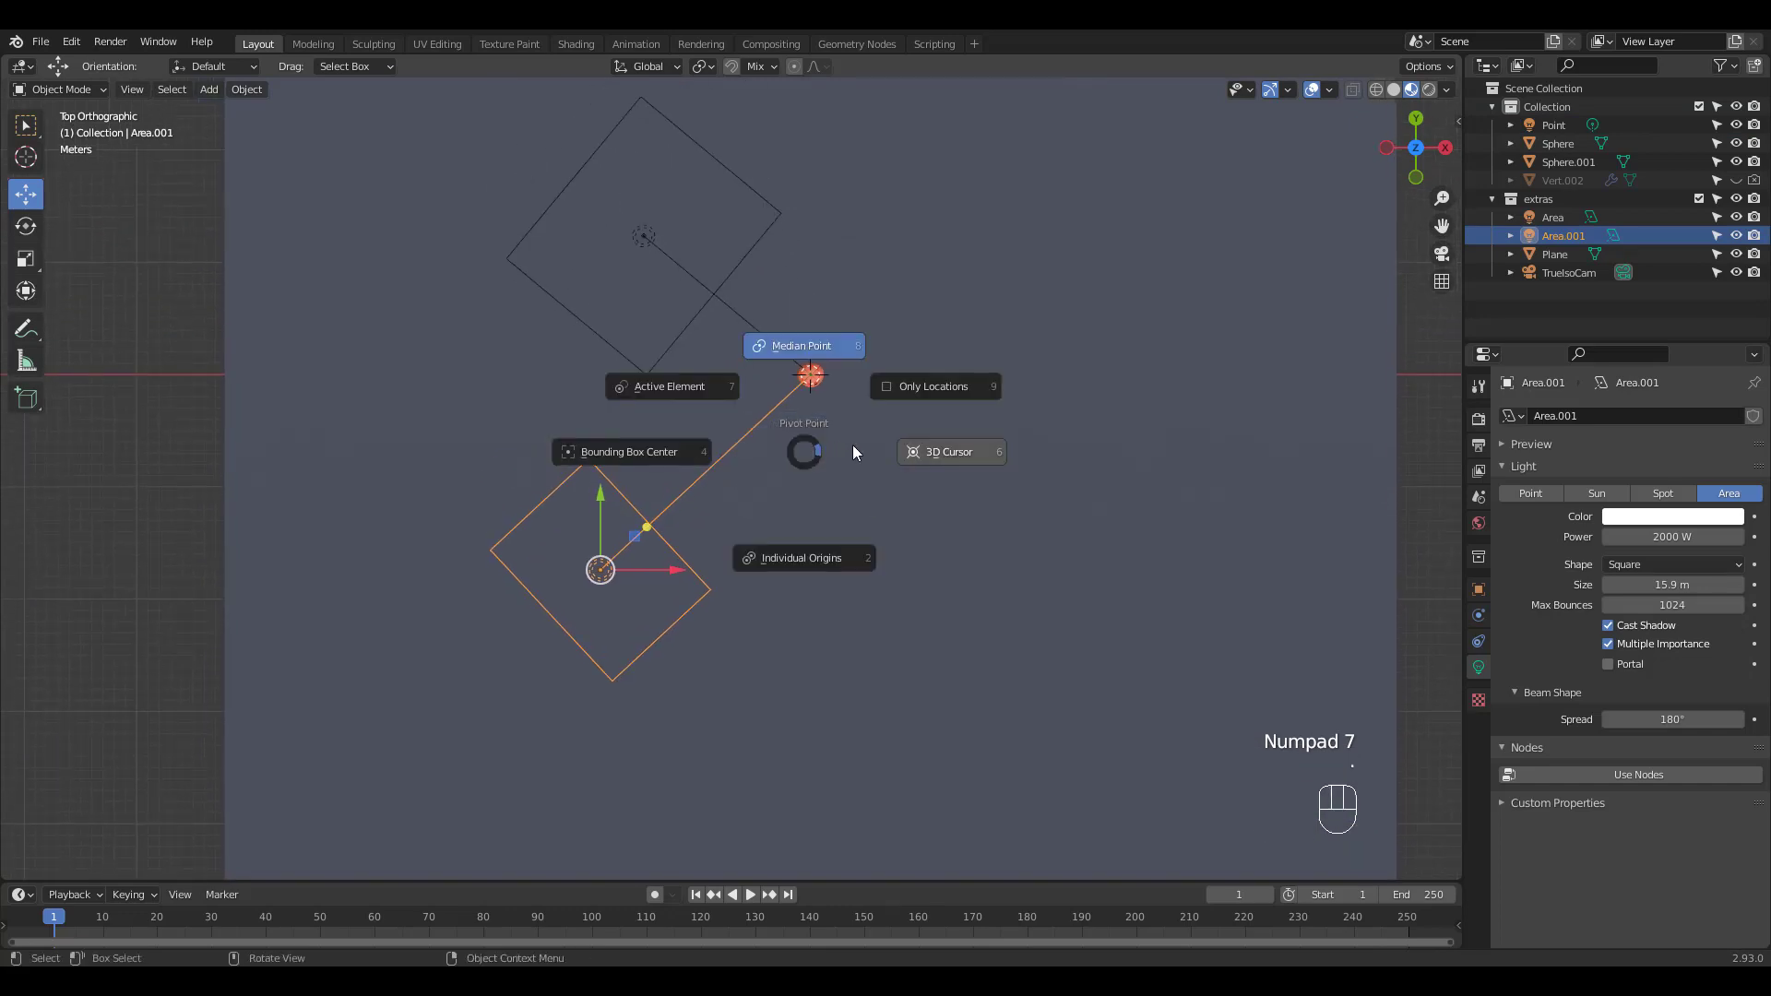
pyautogui.click(926, 454)
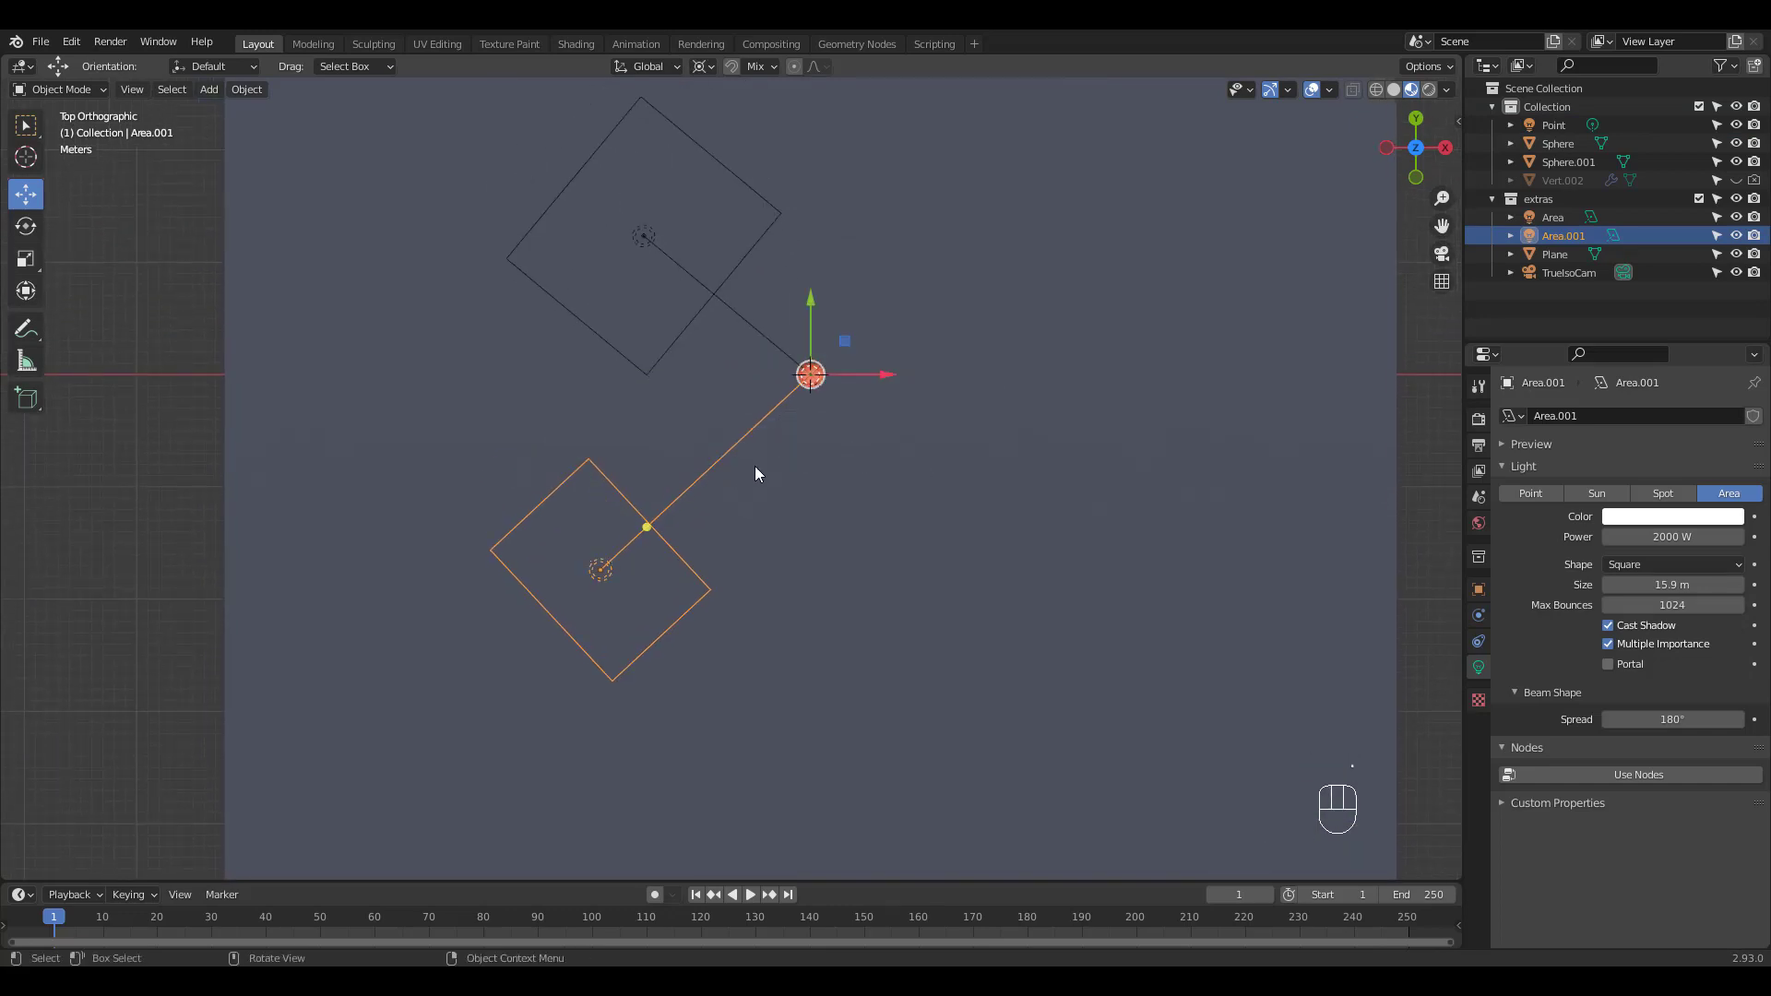
# Step: Duplicate the area light named Area in place and rotate the copy -110° about Z around the 3D cursor
pyautogui.click(692, 300)
pyautogui.hotkey('shift', 'd')
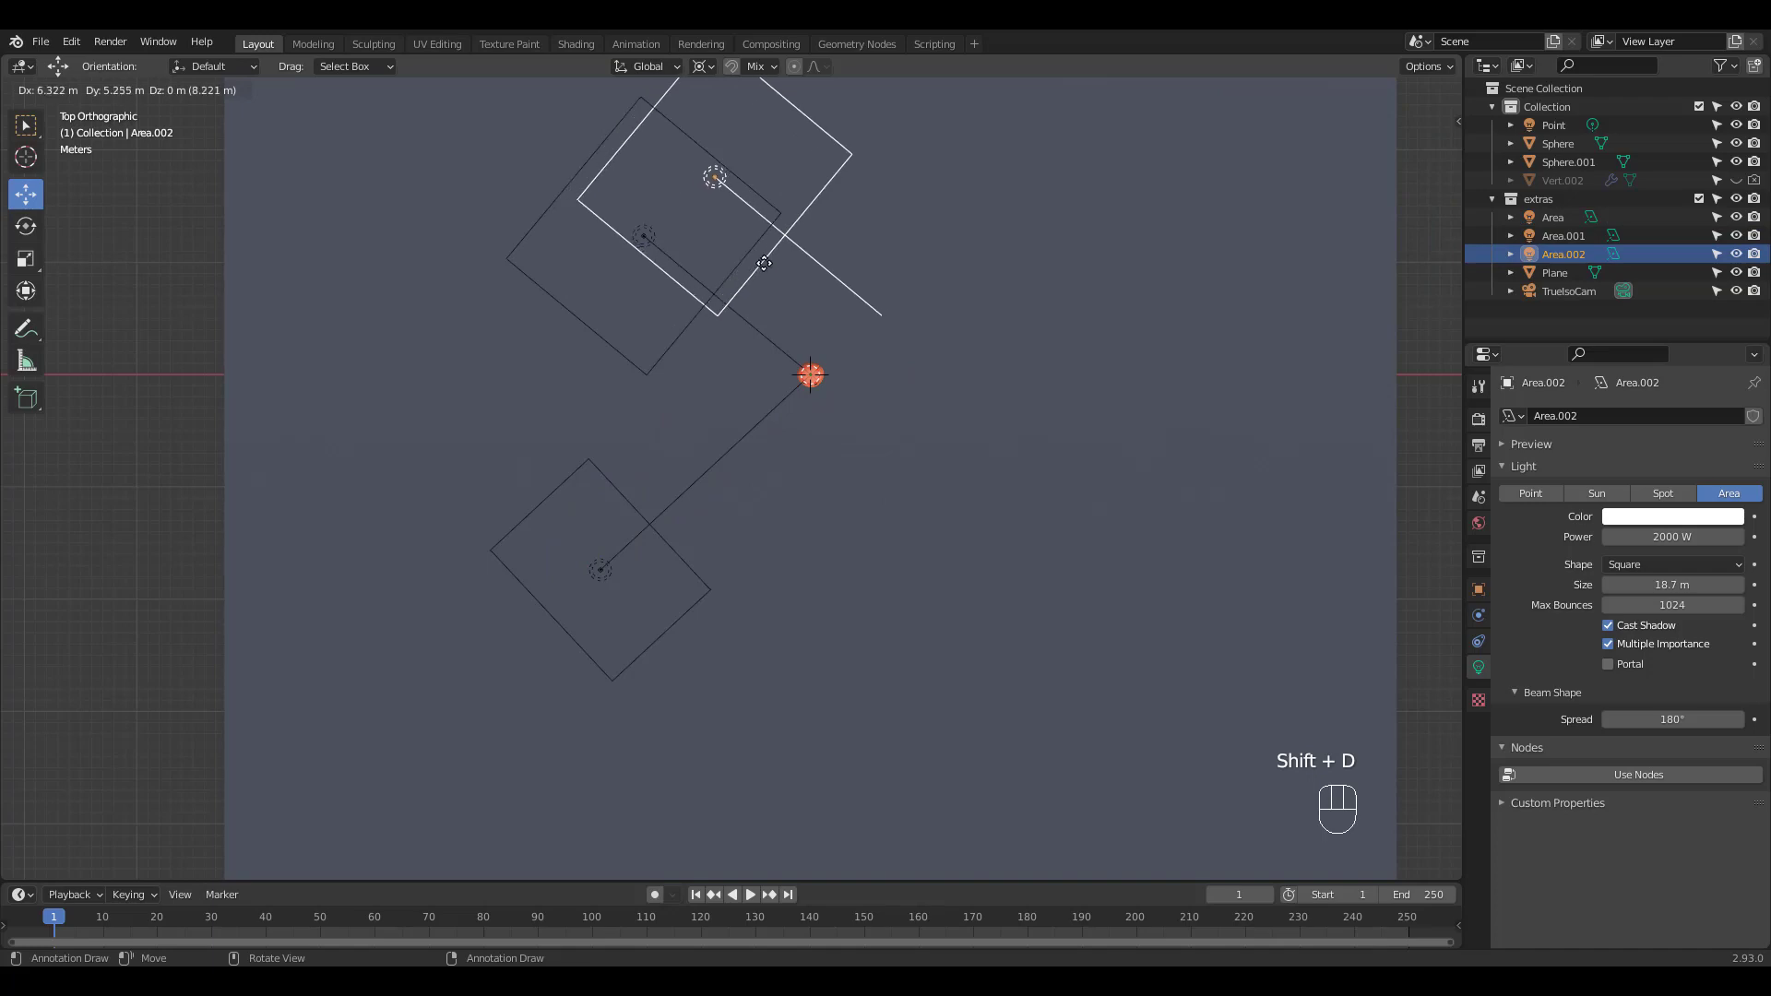
pyautogui.rightClick(734, 263)
pyautogui.press('r')
pyautogui.moveTo(782, 313); pyautogui.dragTo(972, 379)
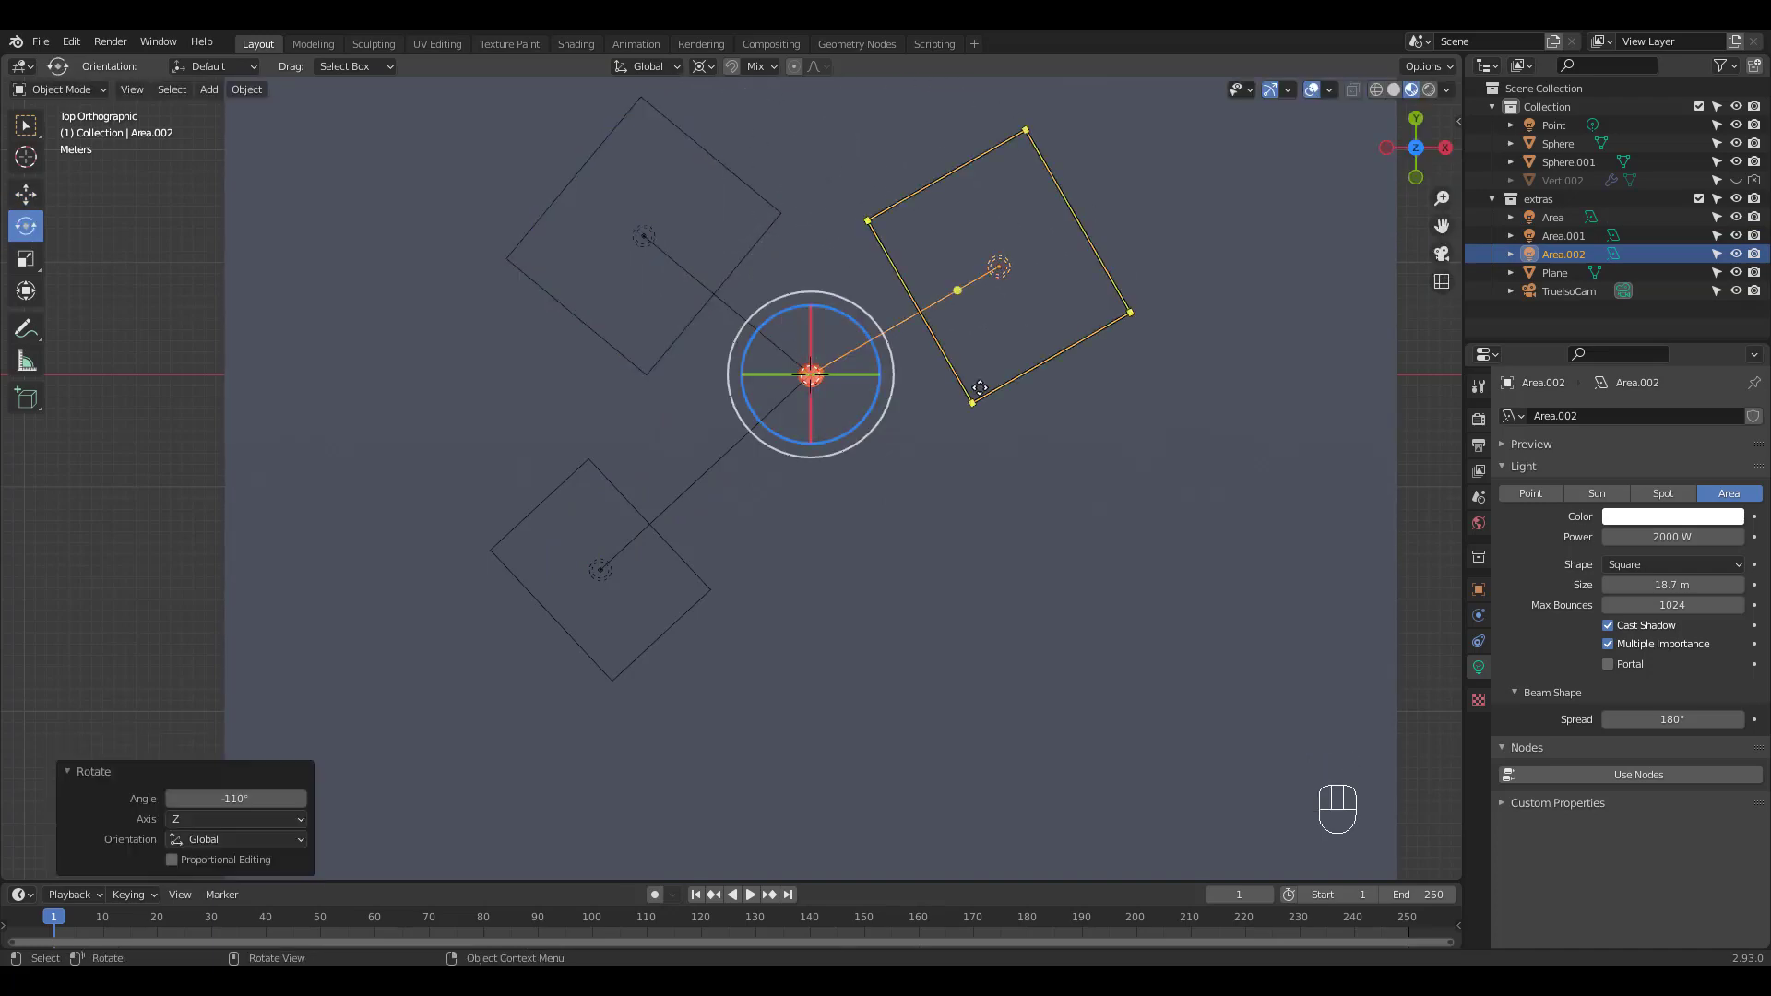
# Step: View the scene through the camera and tint the Area.001 light a warm yellow-orange
pyautogui.moveTo(971, 379)
pyautogui.mouseDown(button='middle')
pyautogui.moveTo(953, 273)
pyautogui.moveTo(949, 380)
pyautogui.mouseUp(button='middle')
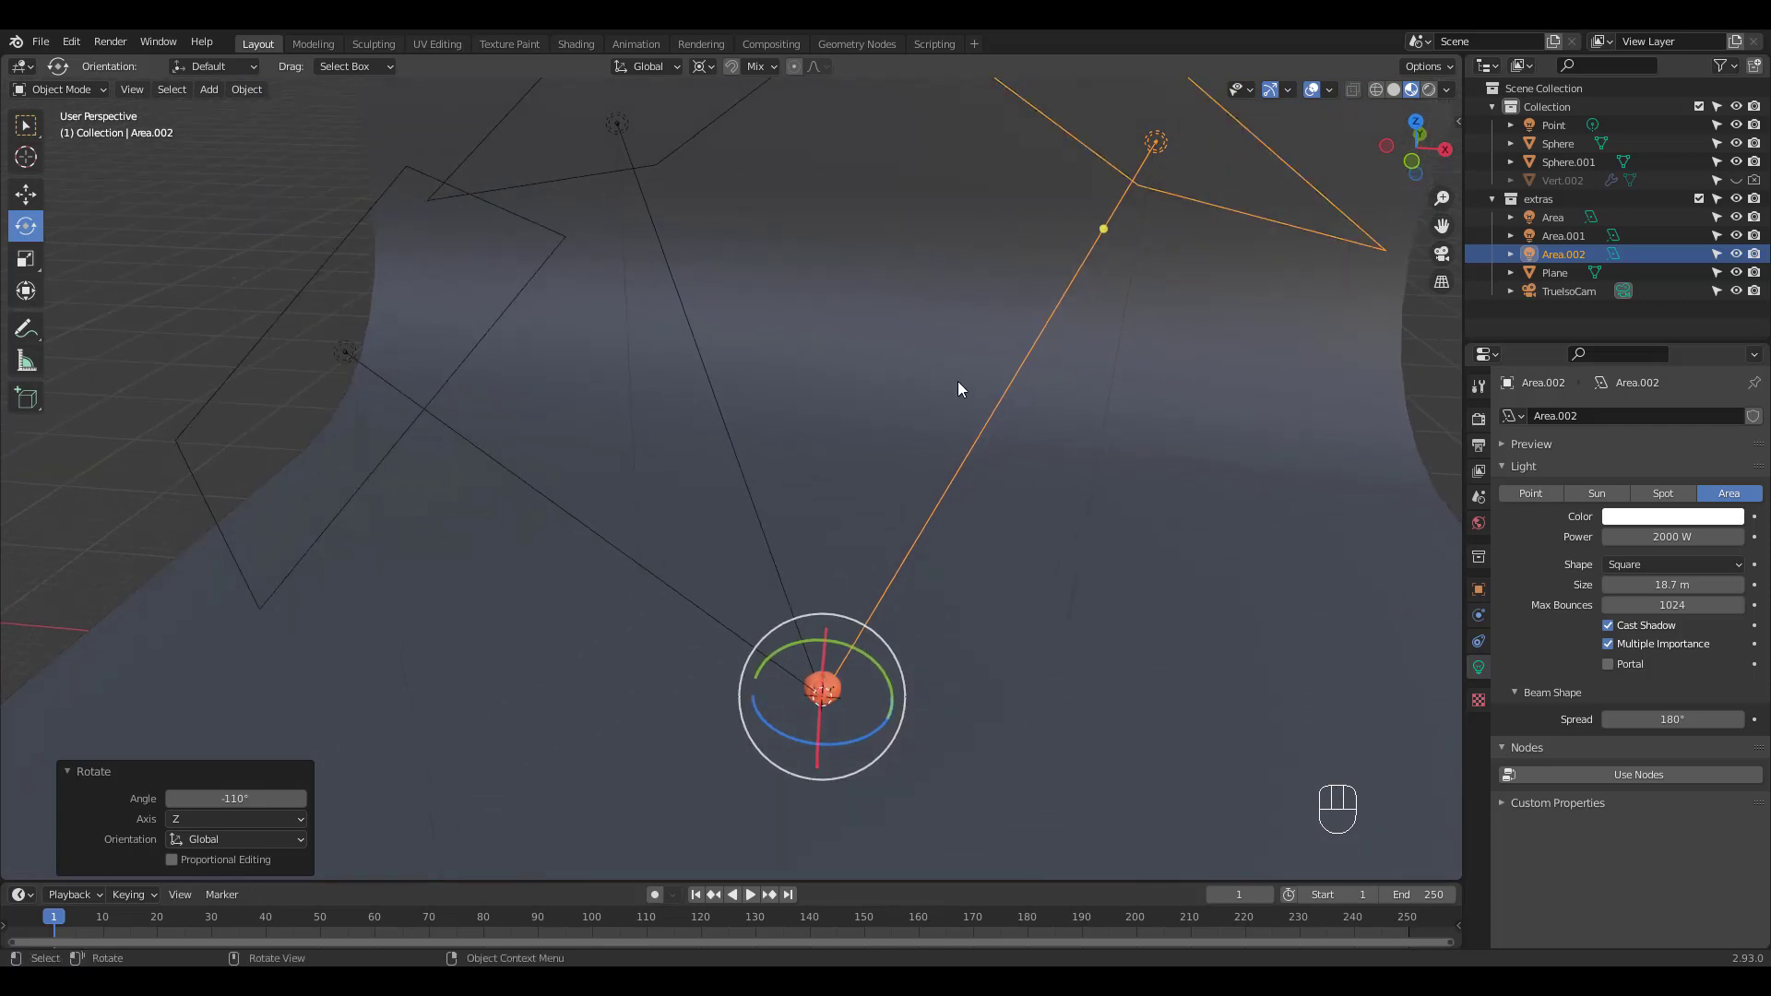
pyautogui.press('KP_0')
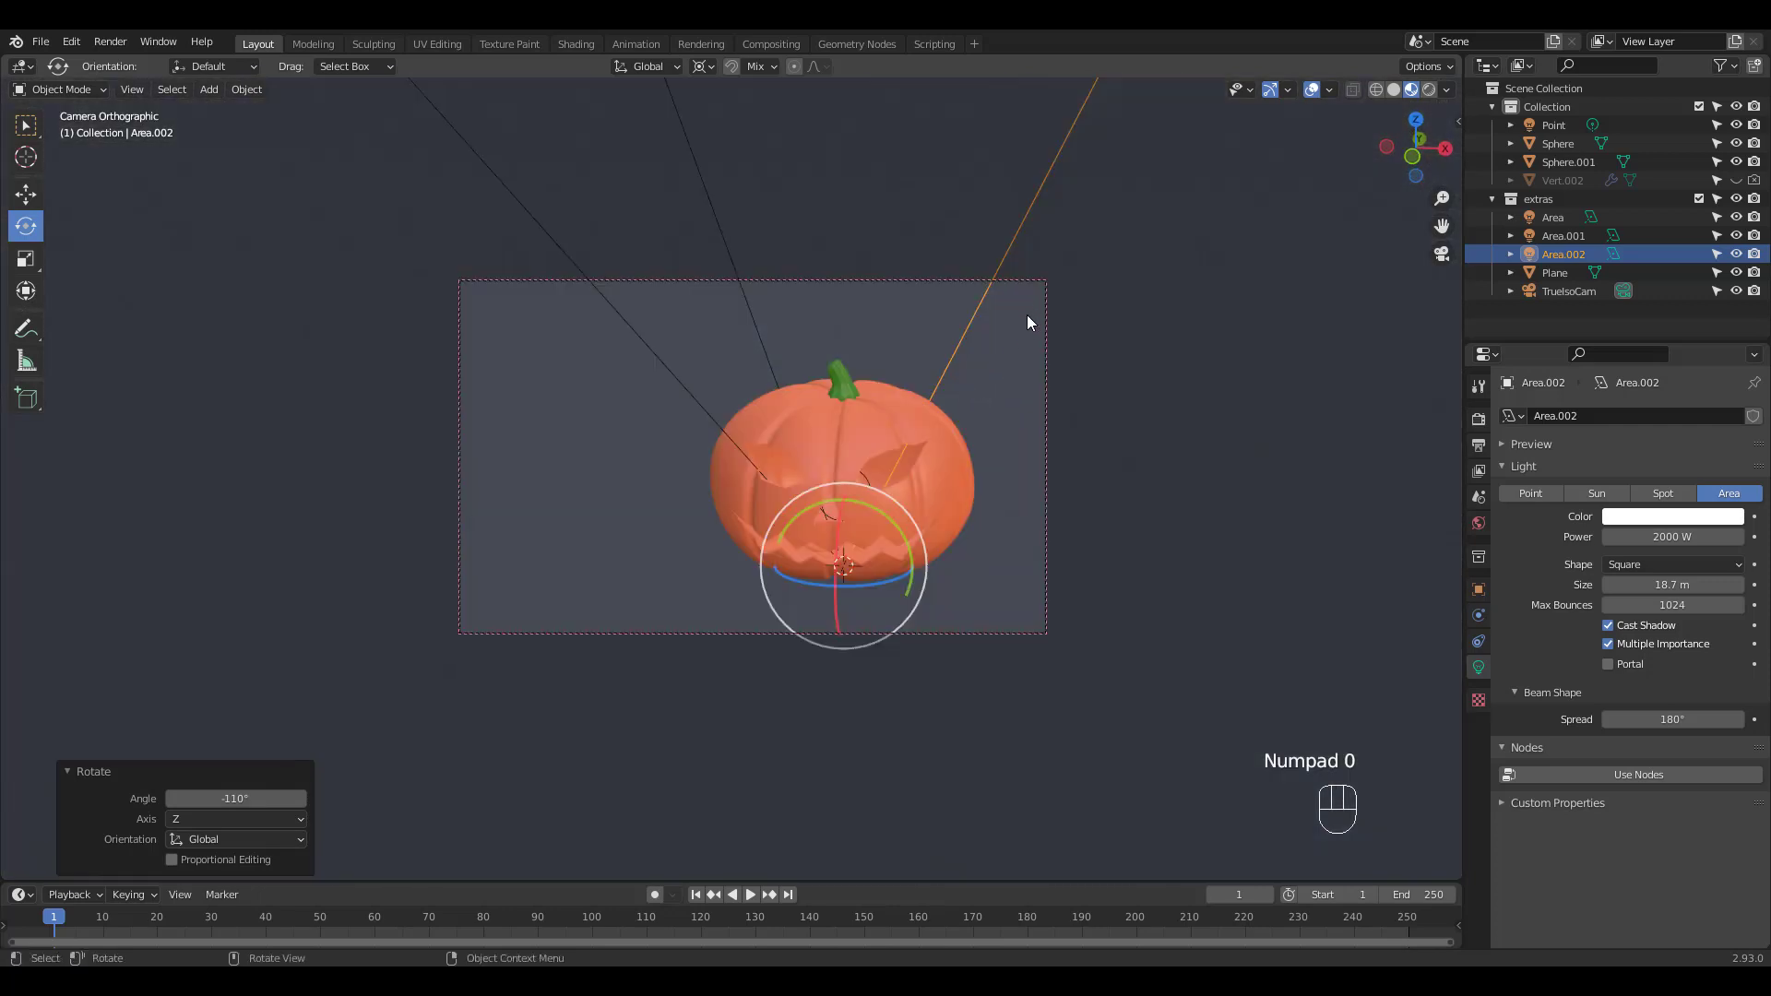
pyautogui.click(628, 319)
pyautogui.click(1631, 519)
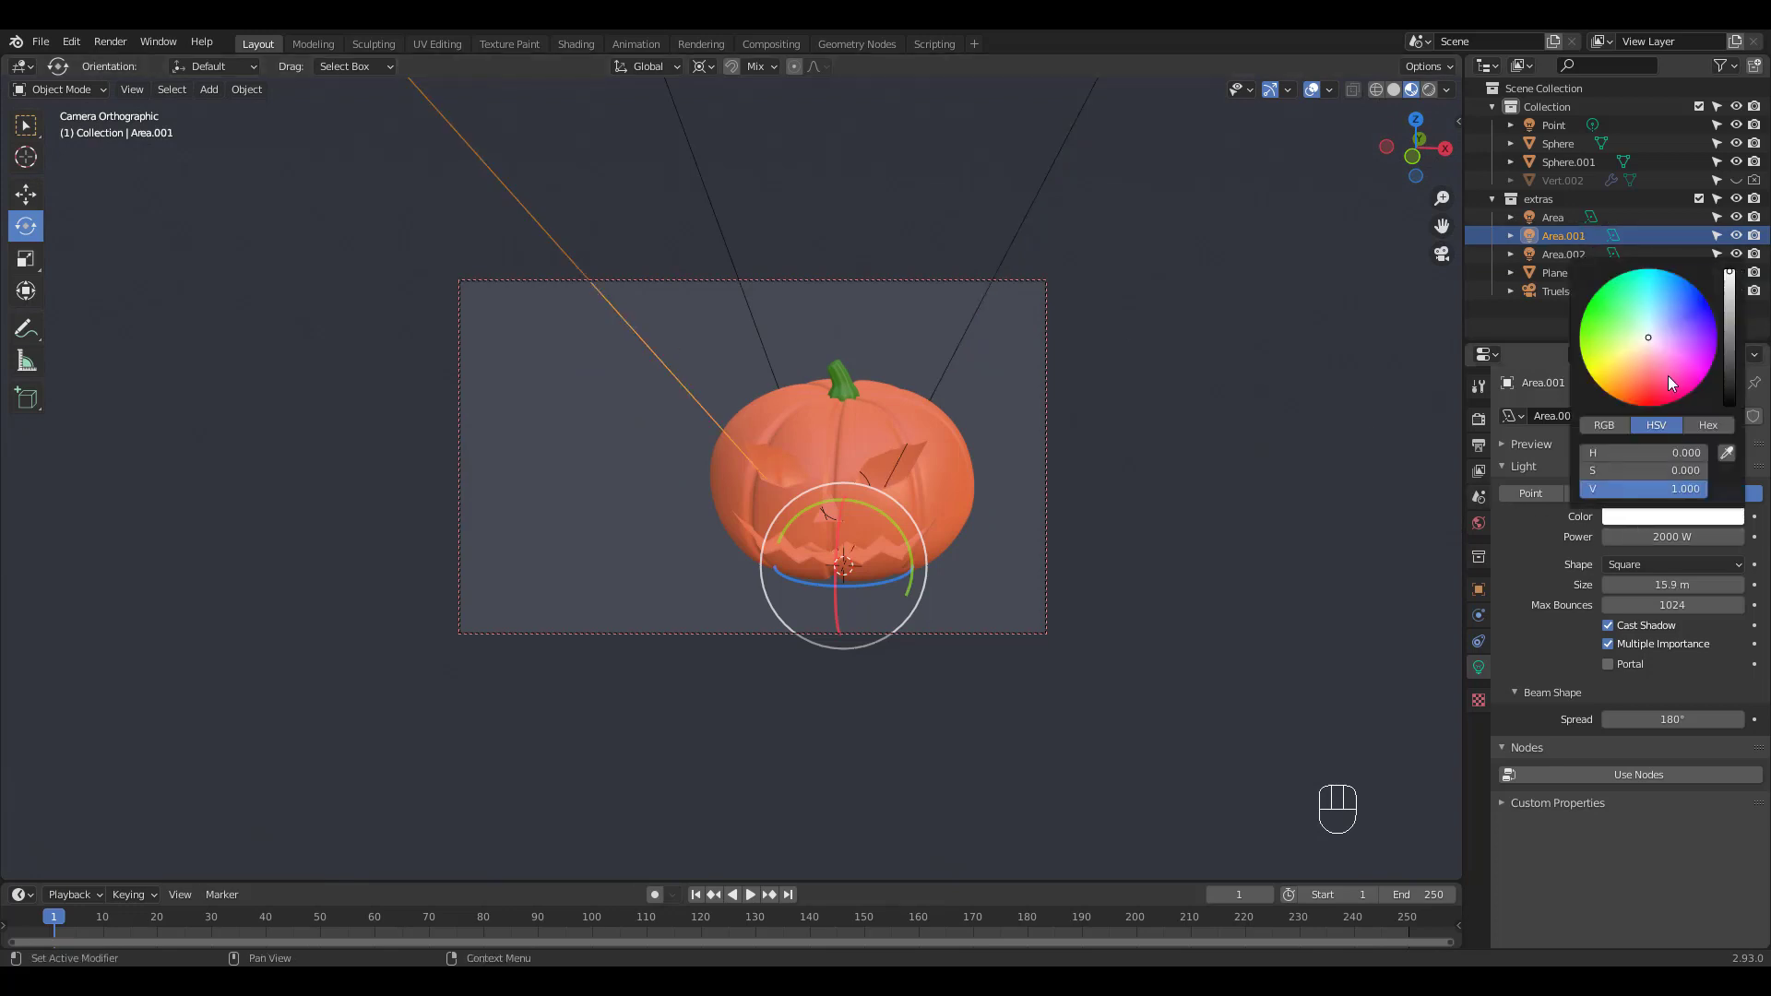
pyautogui.click(1643, 353)
pyautogui.moveTo(1642, 352); pyautogui.dragTo(1627, 364)
# Step: Tint the light named Area a pale warm yellow
pyautogui.click(734, 265)
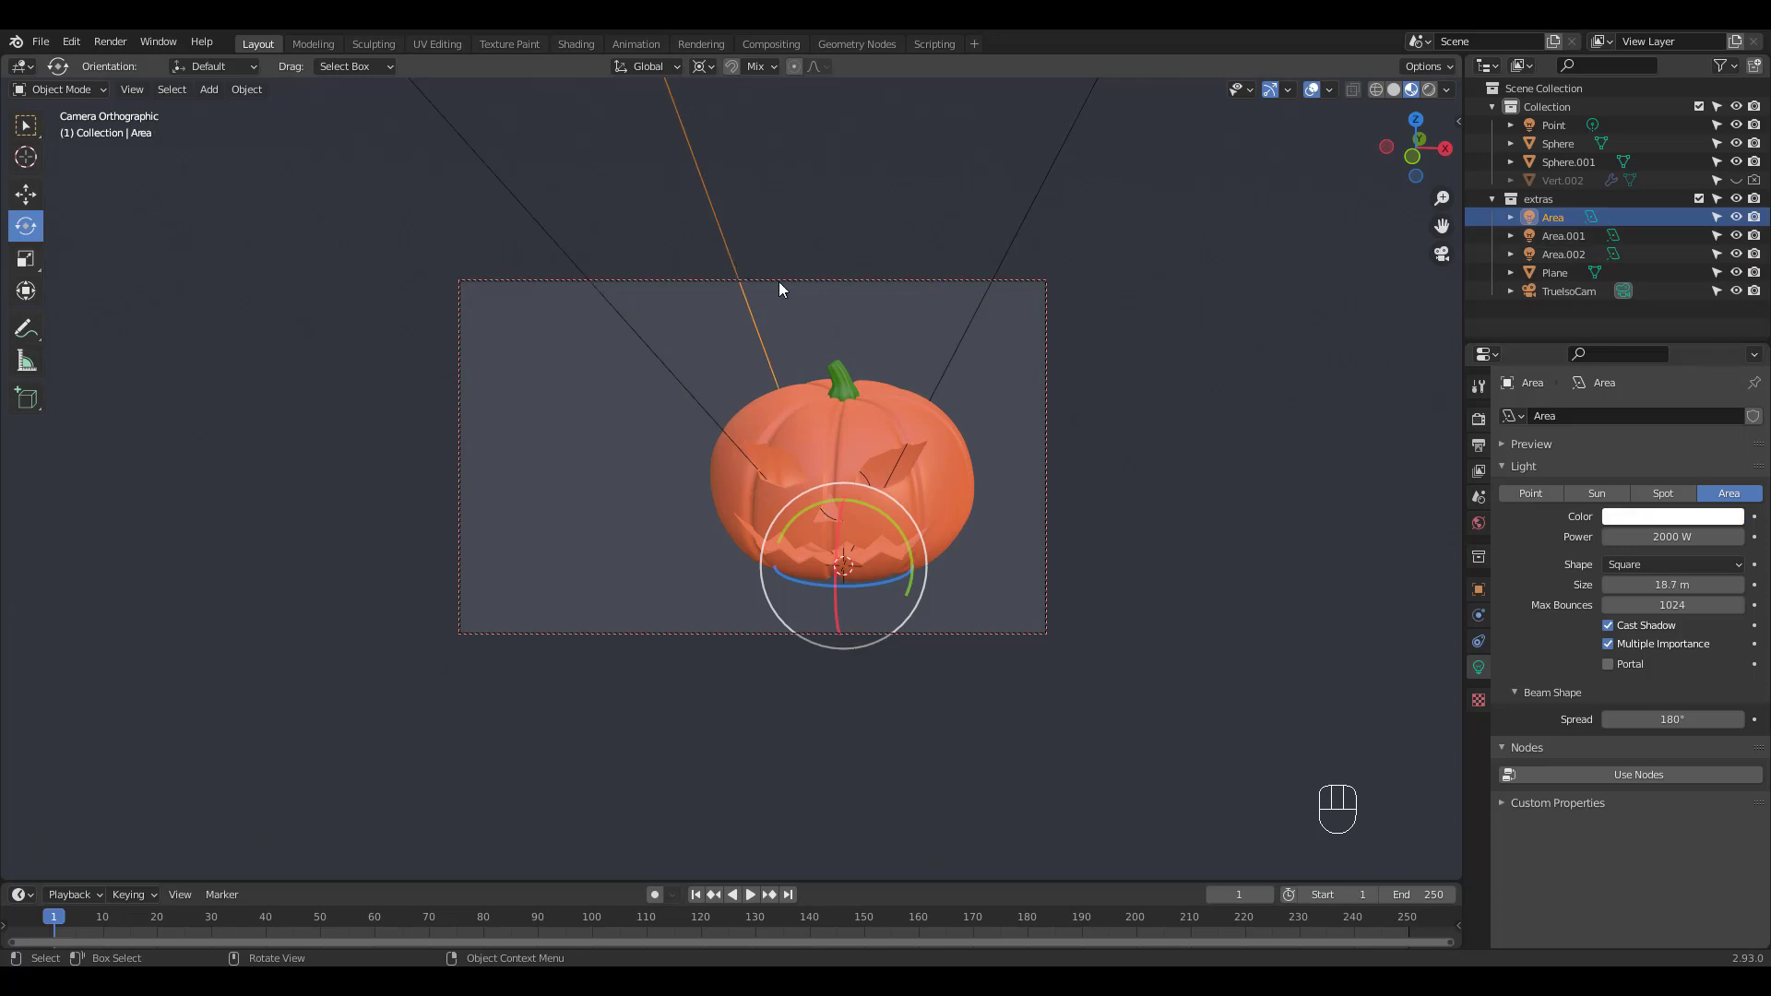
pyautogui.click(1633, 516)
pyautogui.moveTo(1651, 340); pyautogui.dragTo(1631, 354)
# Step: Tint the Area.002 light a pale peach with hue about 0.058 and saturation about 0.541
pyautogui.click(1011, 245)
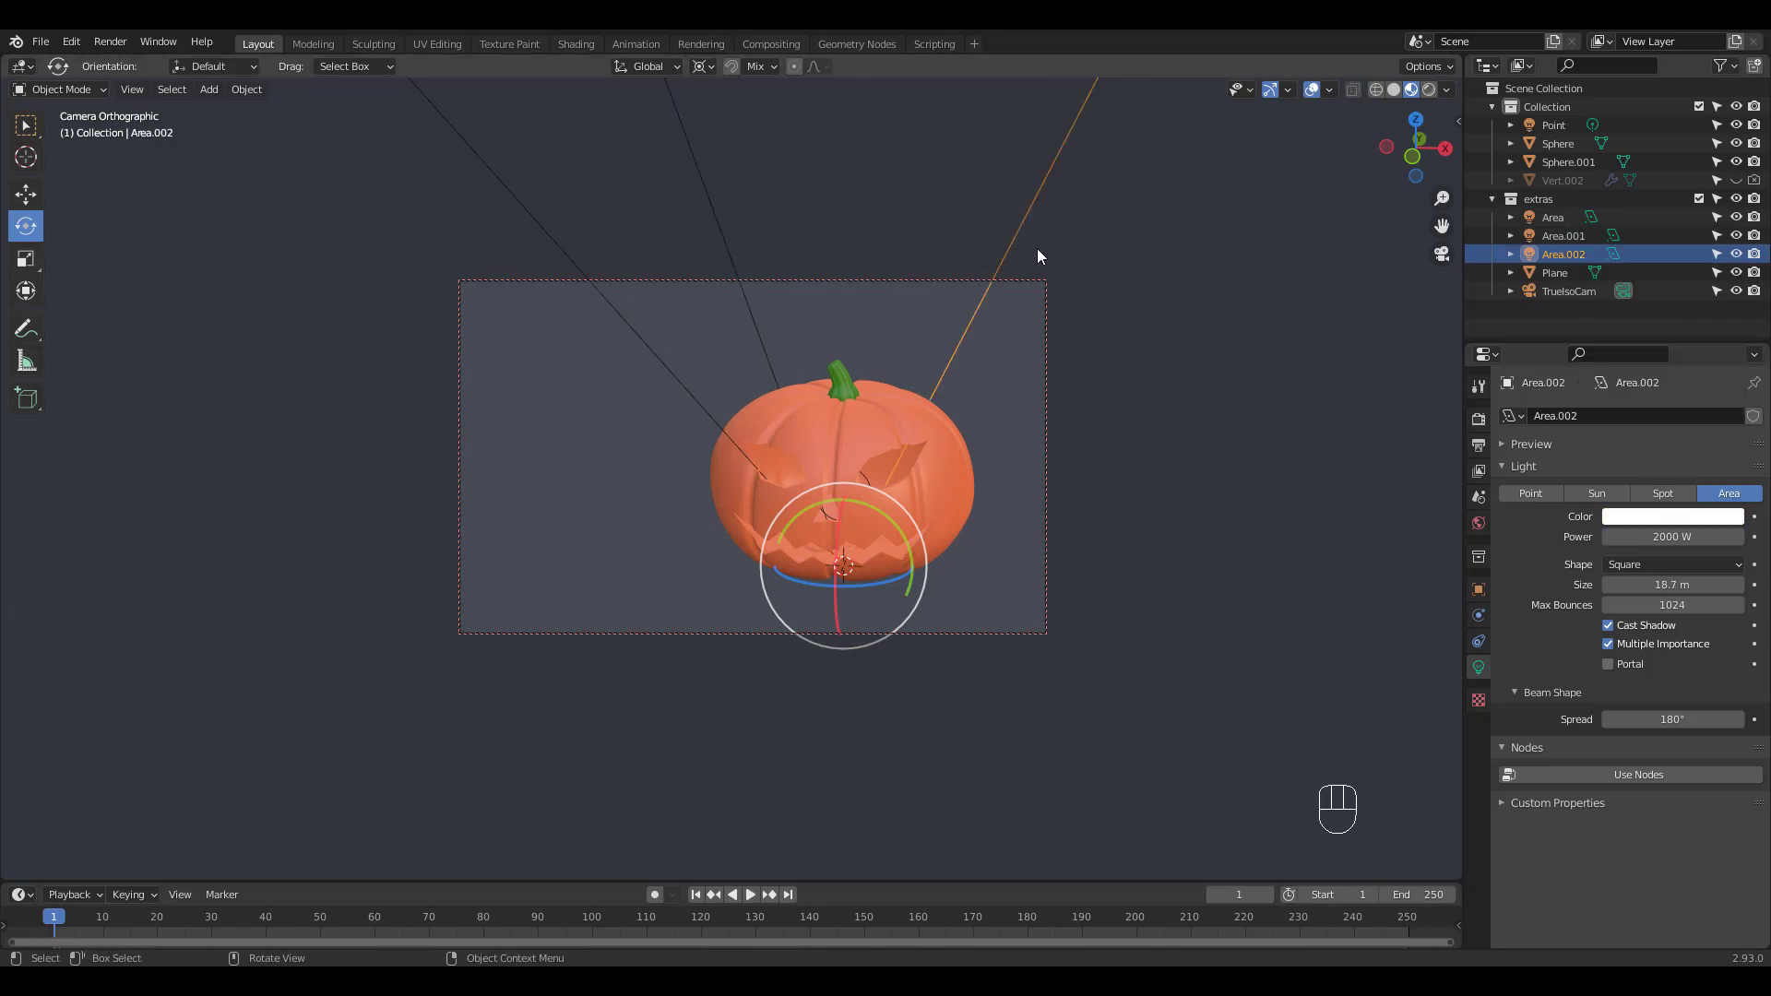
pyautogui.click(1653, 516)
pyautogui.moveTo(1648, 349); pyautogui.dragTo(1640, 356)
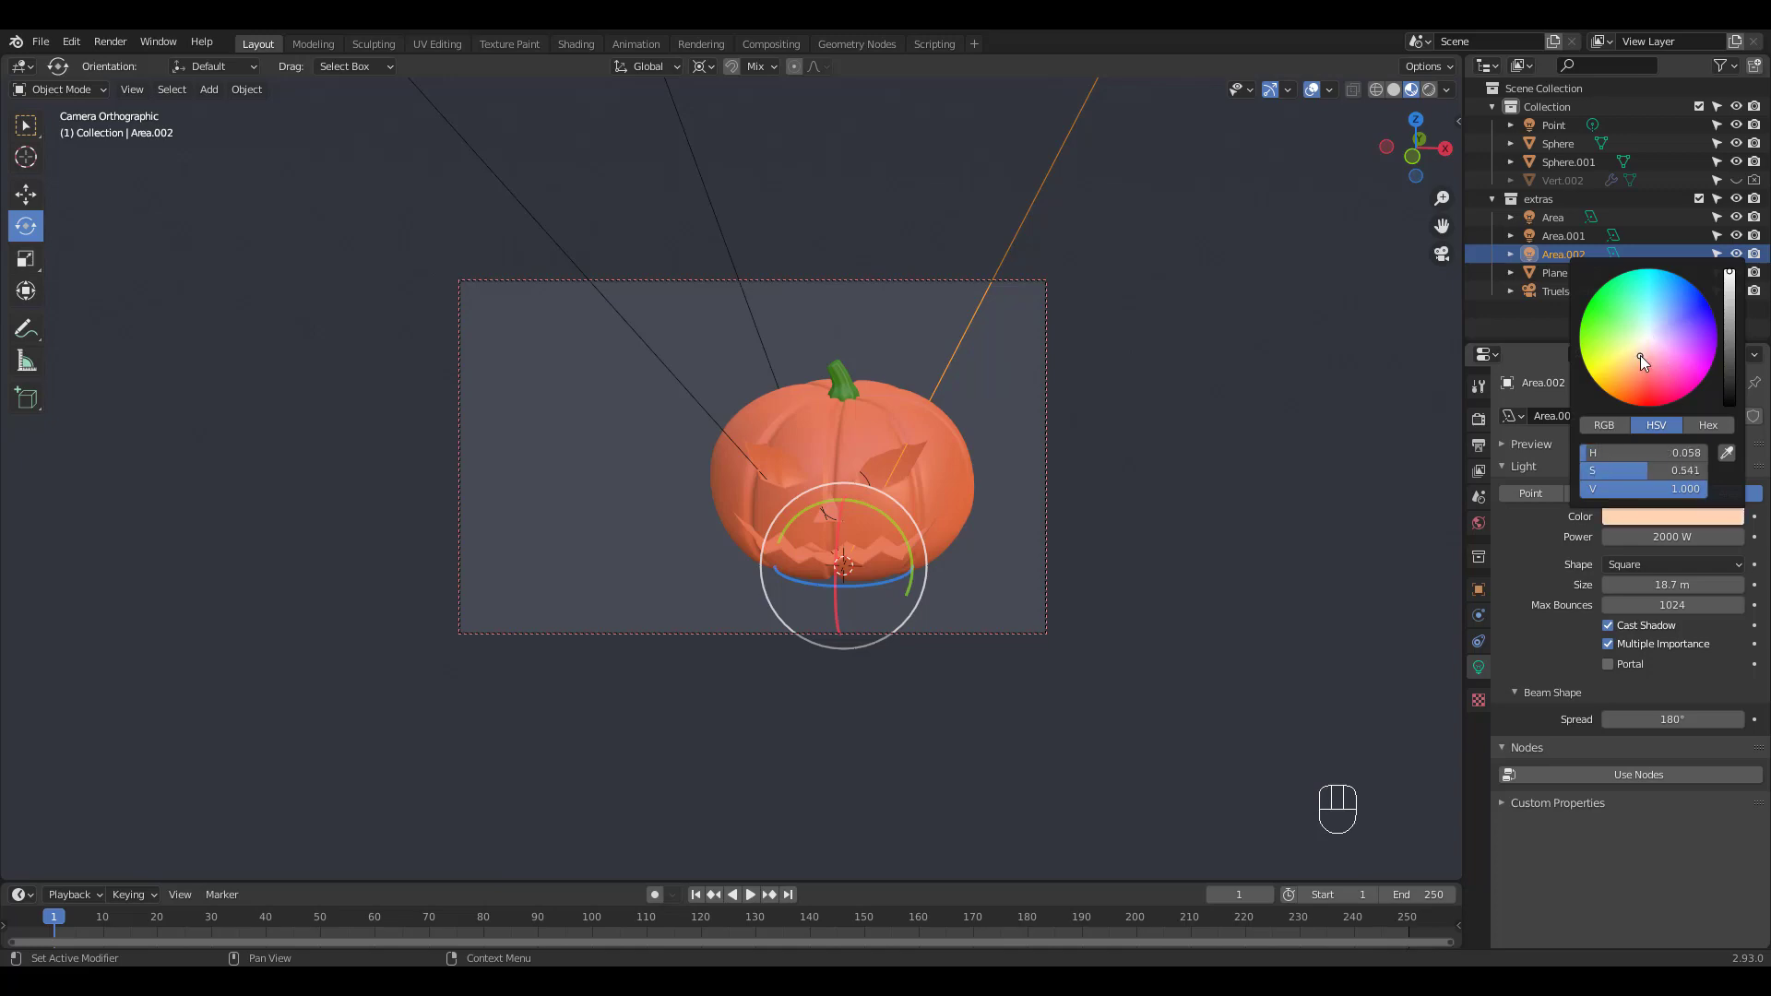
# Step: Switch the viewport to rendered shading and set the power of the light named Area to 4000 W
pyautogui.click(1429, 90)
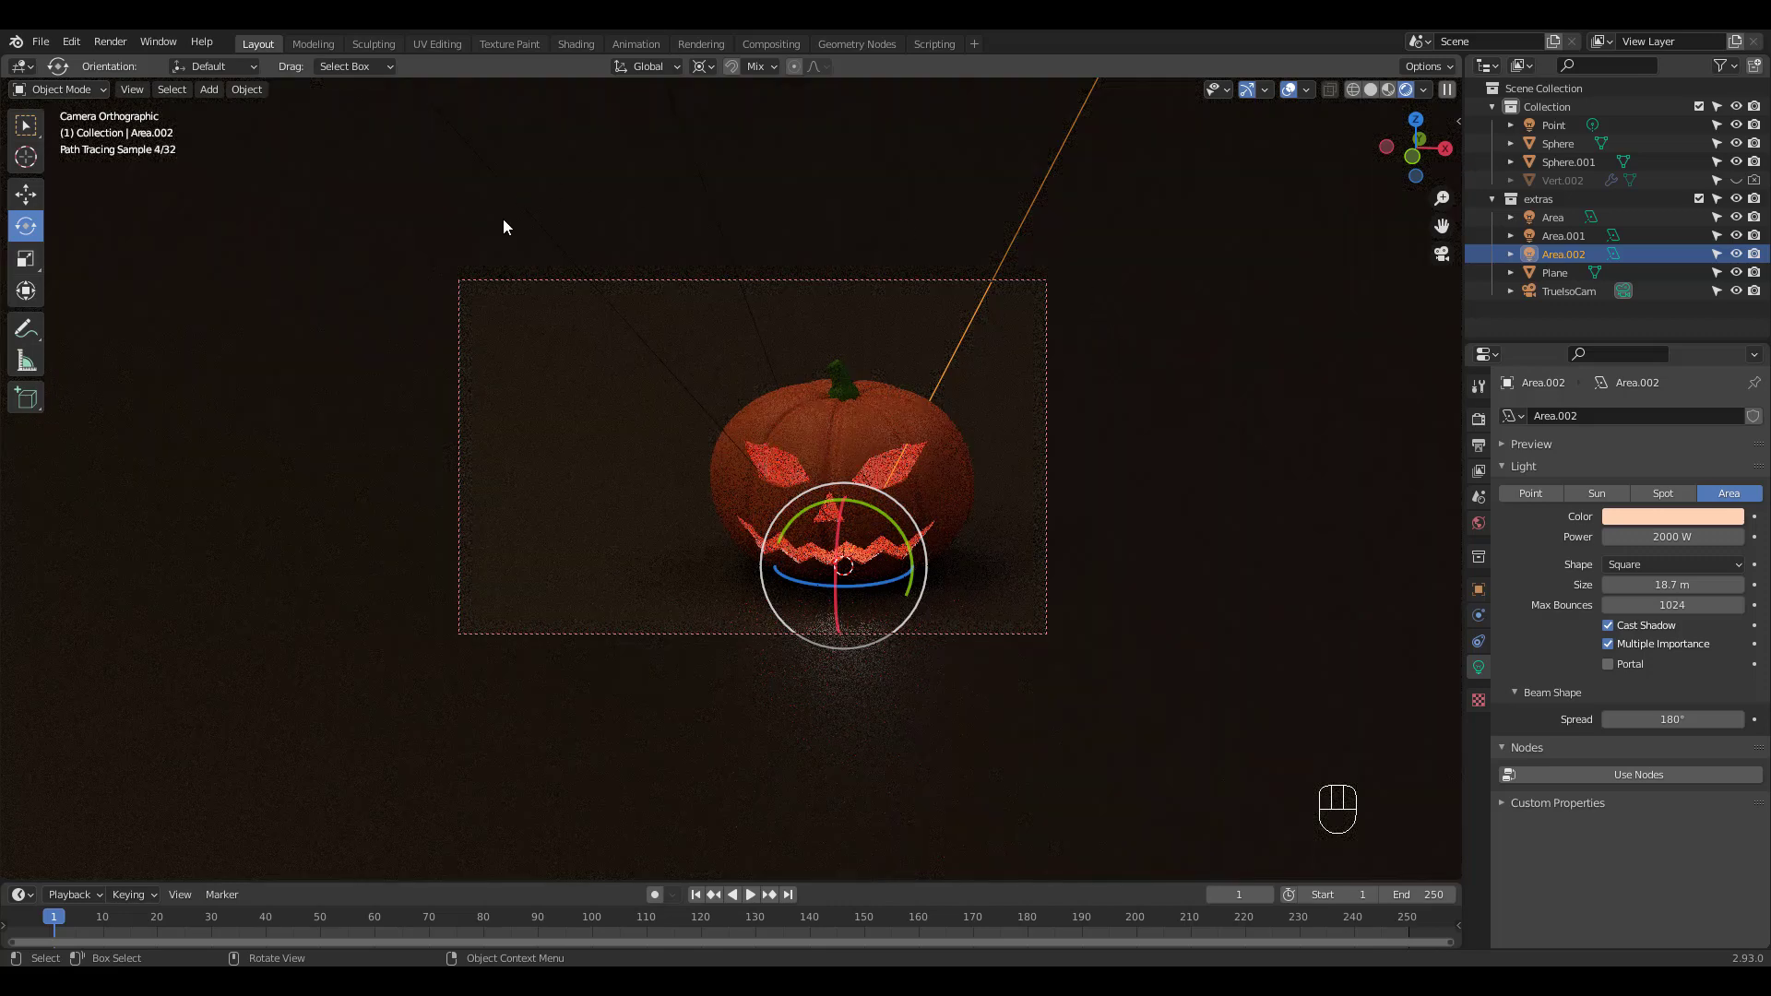
pyautogui.click(632, 369)
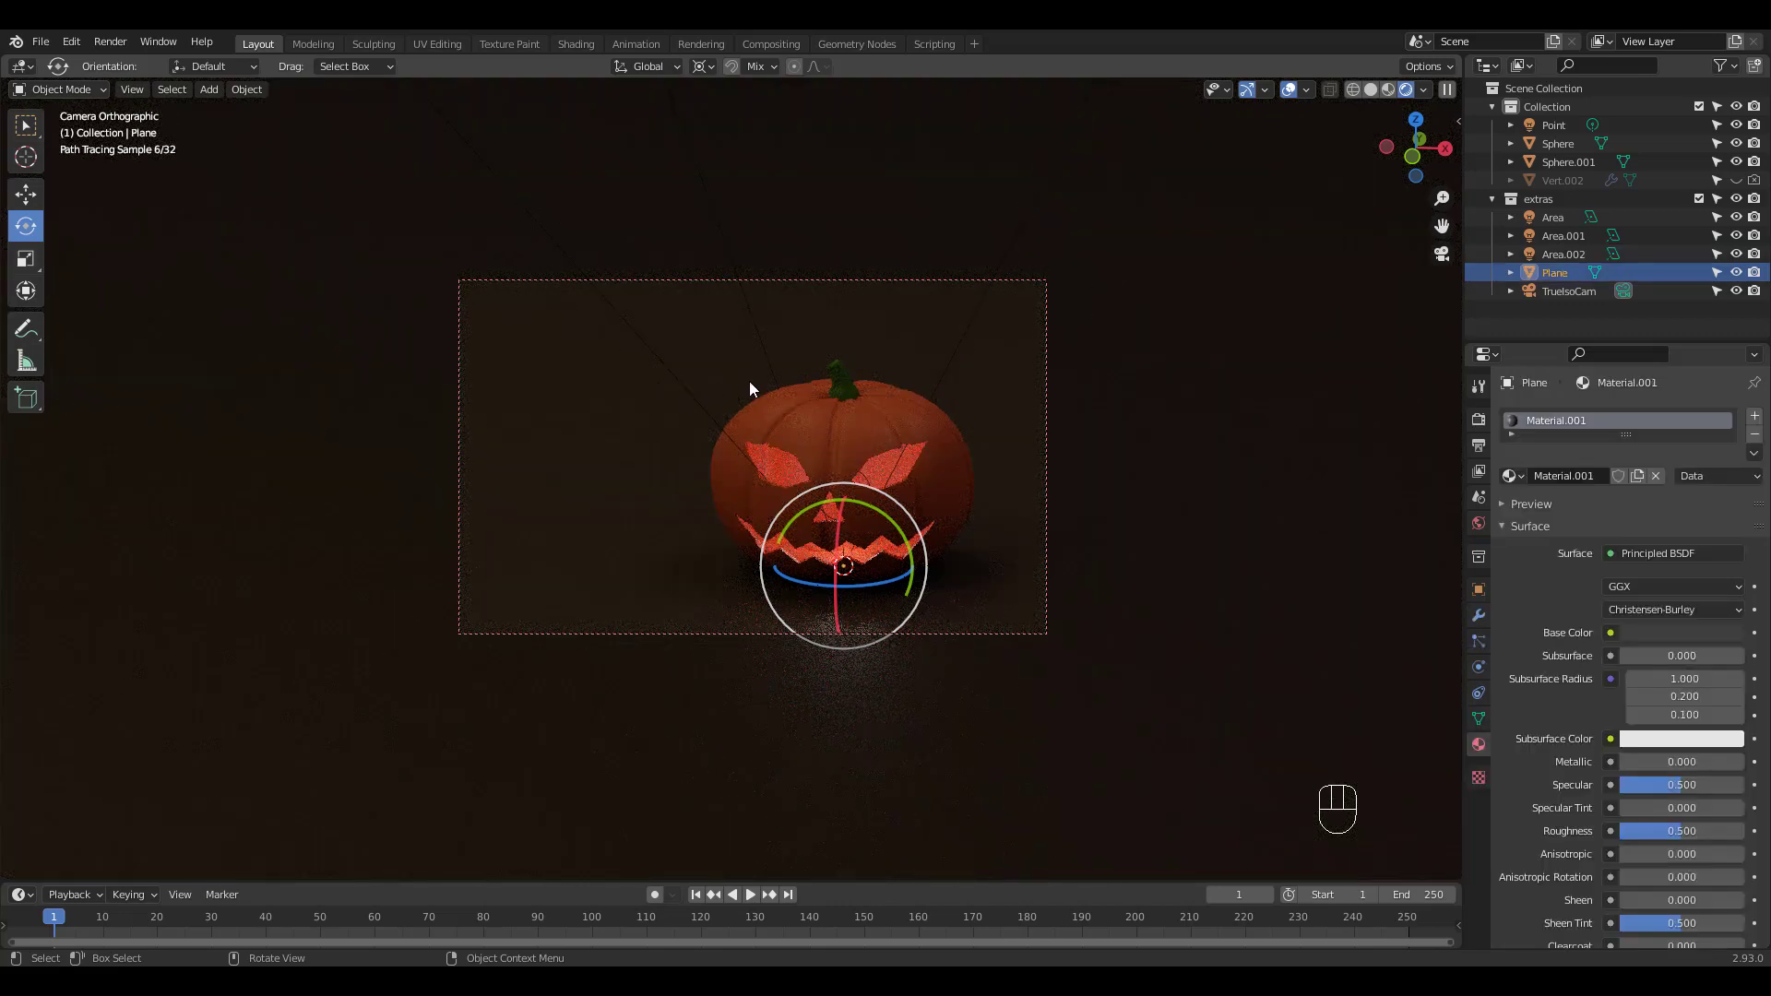
pyautogui.click(1574, 236)
pyautogui.click(1568, 218)
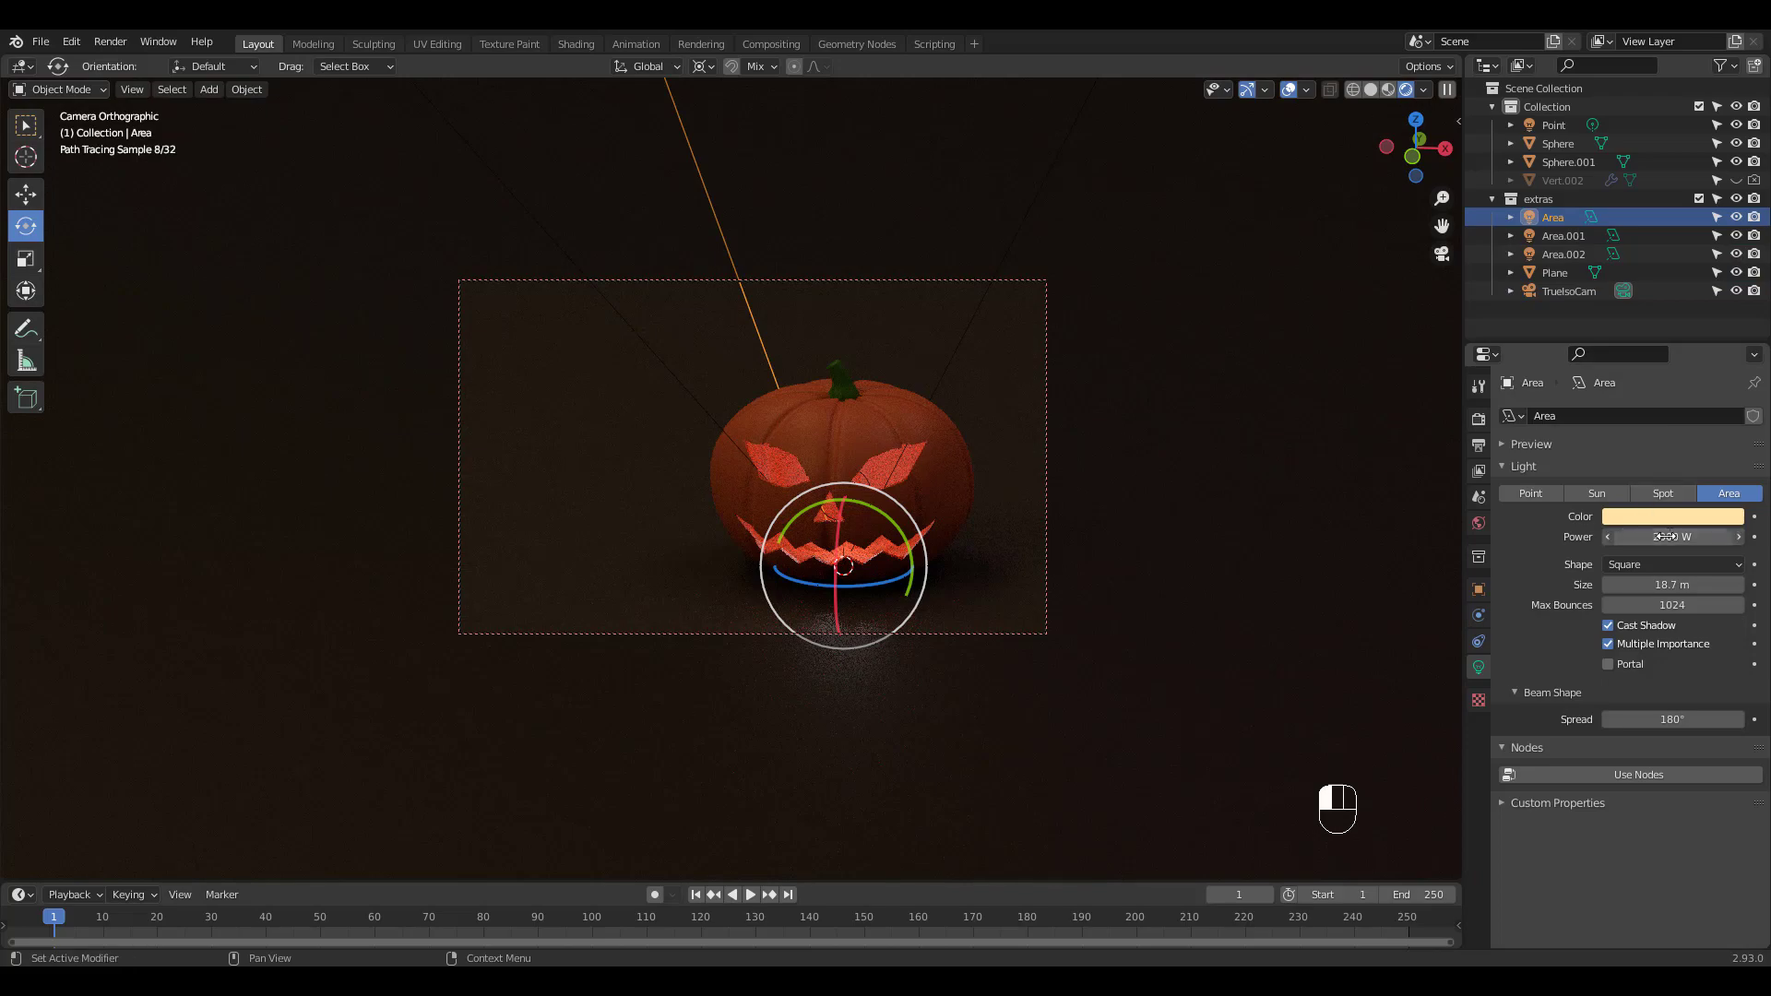
pyautogui.press('KP_0')
pyautogui.press('KP_0')
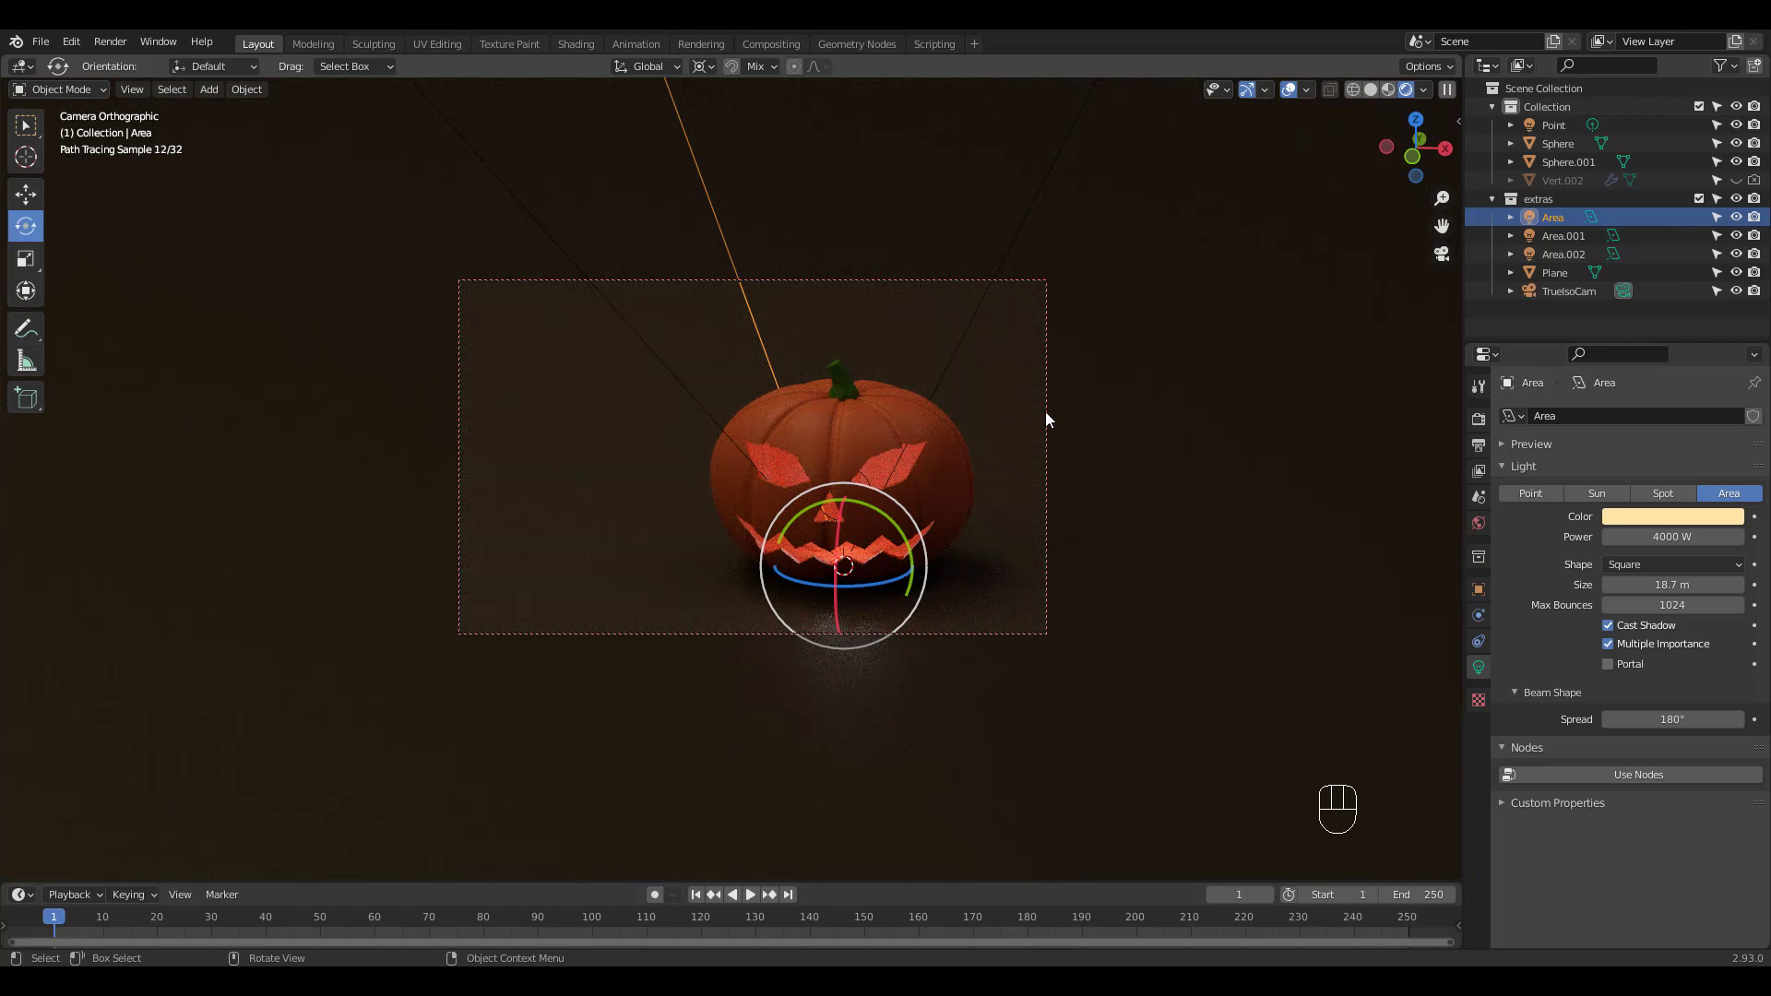
# Step: Set the Area.001 light's power to 6000 W
pyautogui.click(1570, 236)
pyautogui.click(1688, 537)
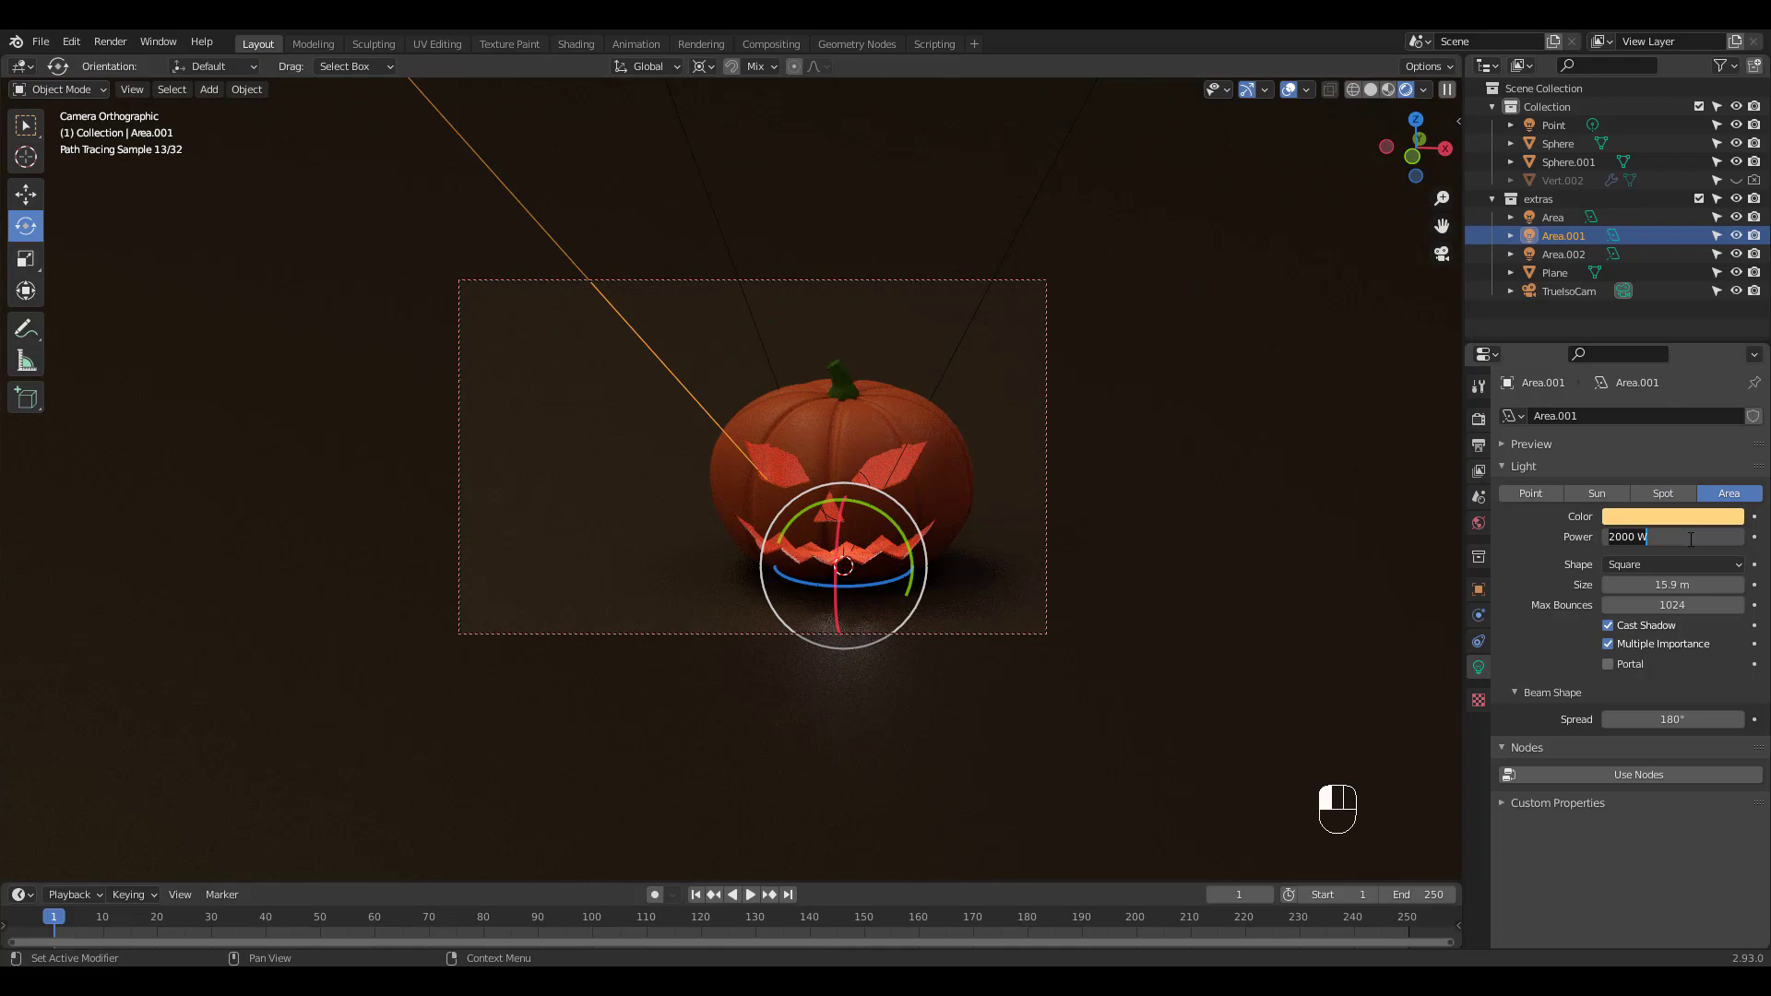
pyautogui.press('BackSpace')
pyautogui.press('BackSpace')
pyautogui.press('BackSpace')
pyautogui.press('BackSpace')
pyautogui.press('BackSpace')
pyautogui.press('BackSpace')
pyautogui.write('6000')
pyautogui.press('Return')
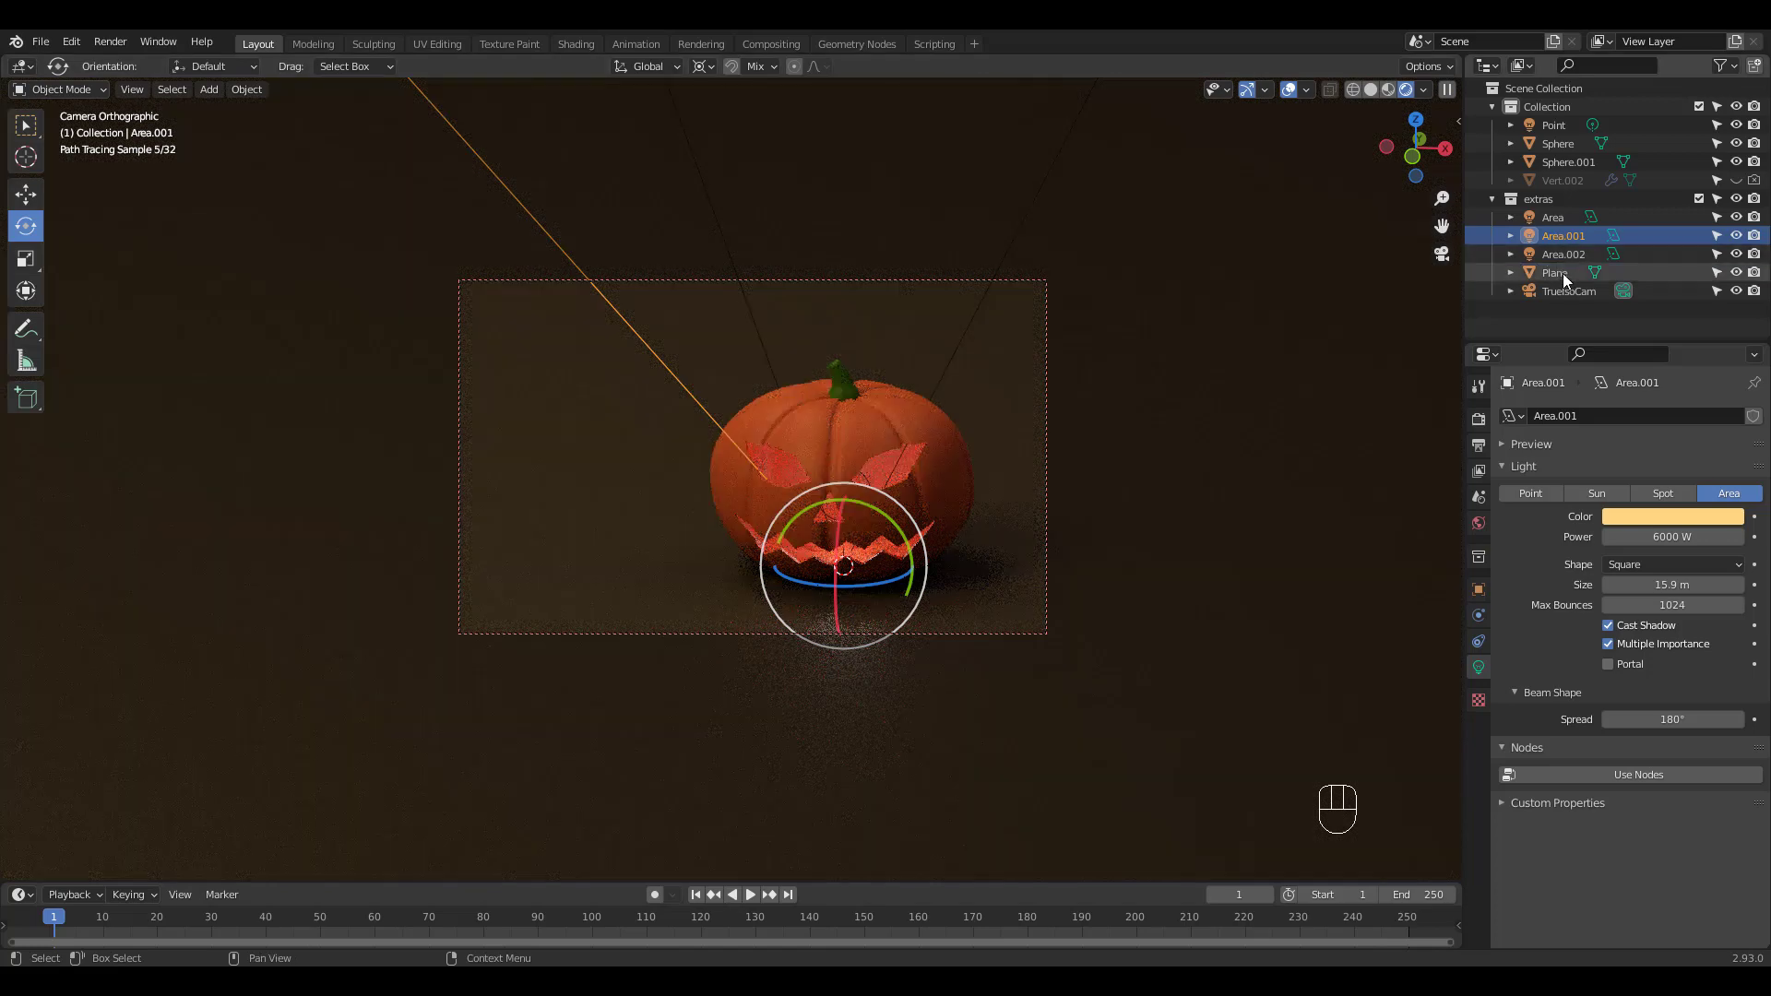
# Step: Try 400 W on the Point light, settle its power at 300 W and tint it orange with hue about 0.043 and saturation about 0.815
pyautogui.click(1561, 123)
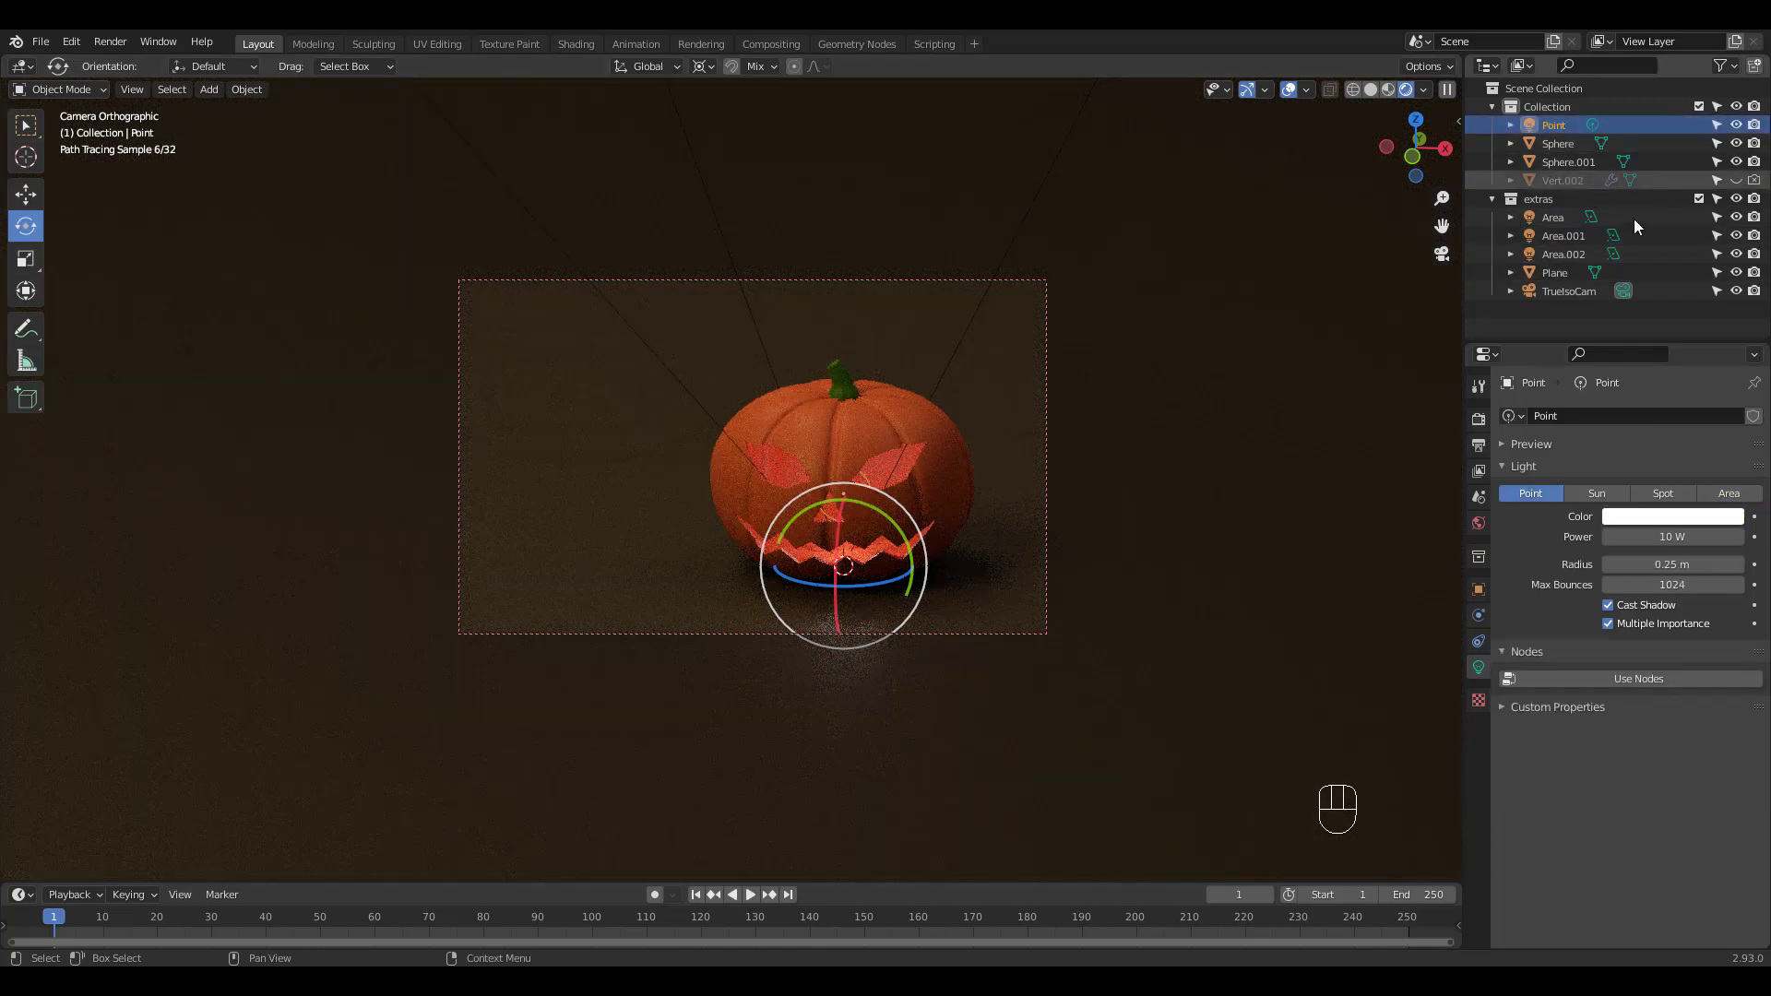
pyautogui.click(1679, 537)
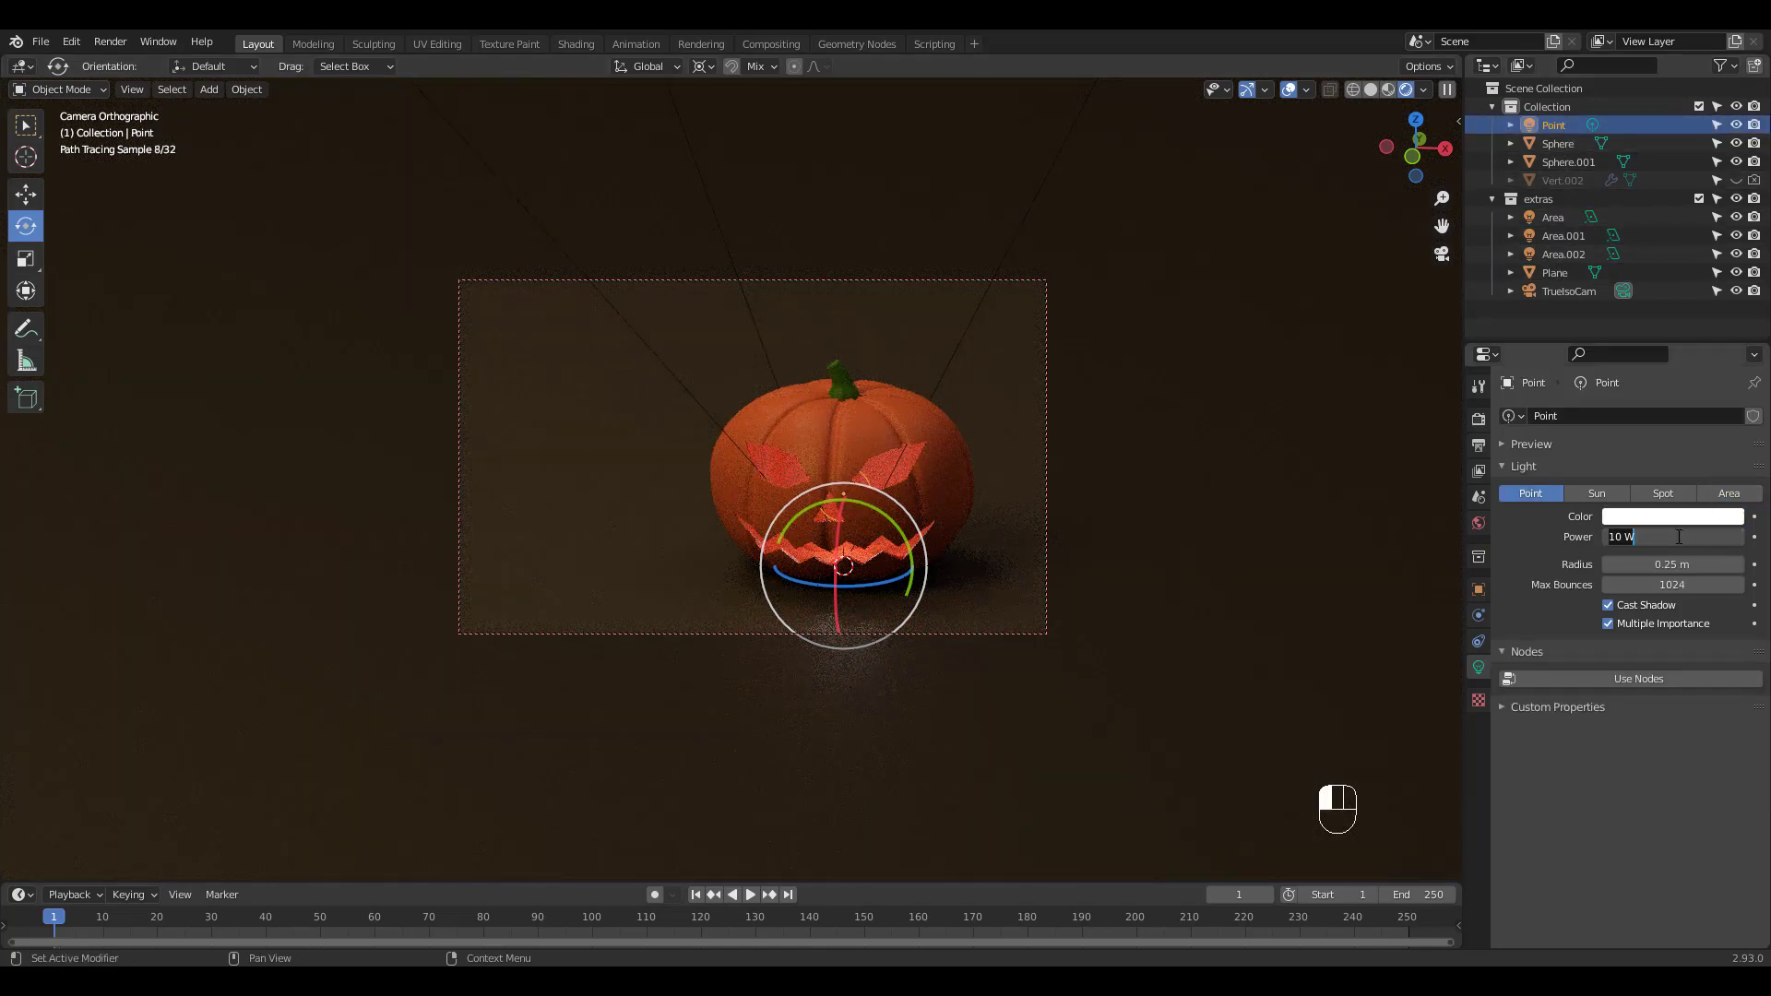
pyautogui.write('400')
pyautogui.press('Return')
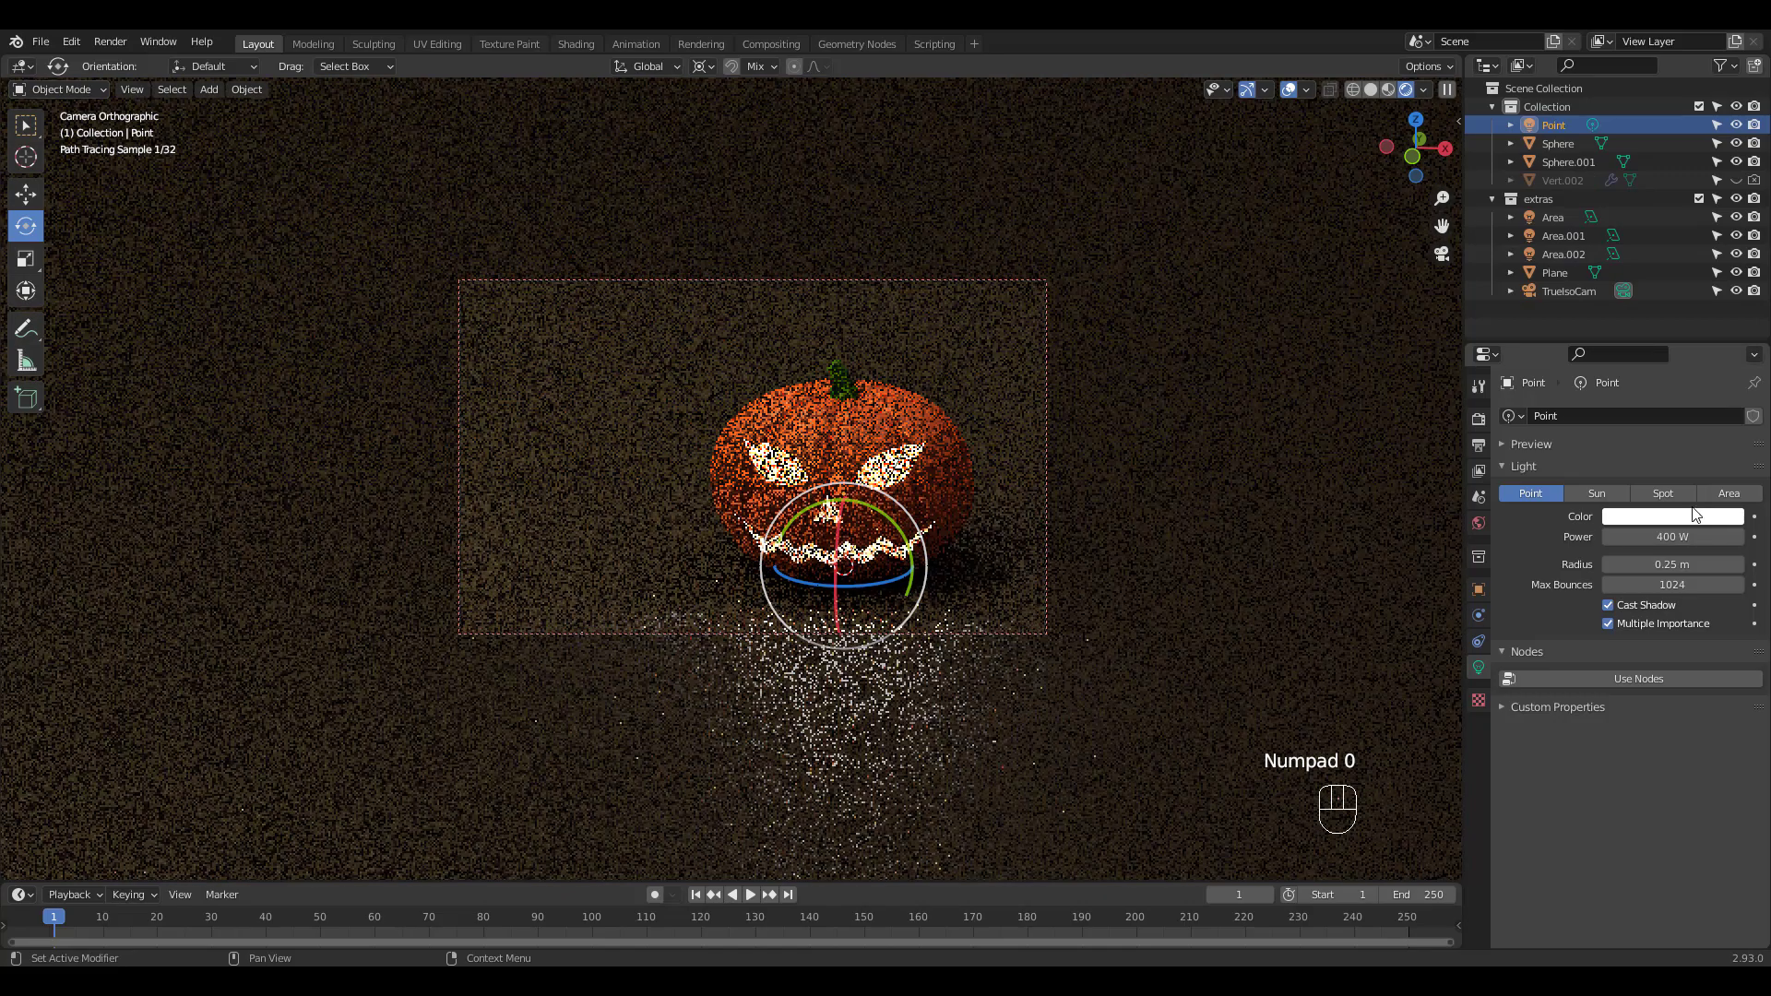
pyautogui.click(1676, 534)
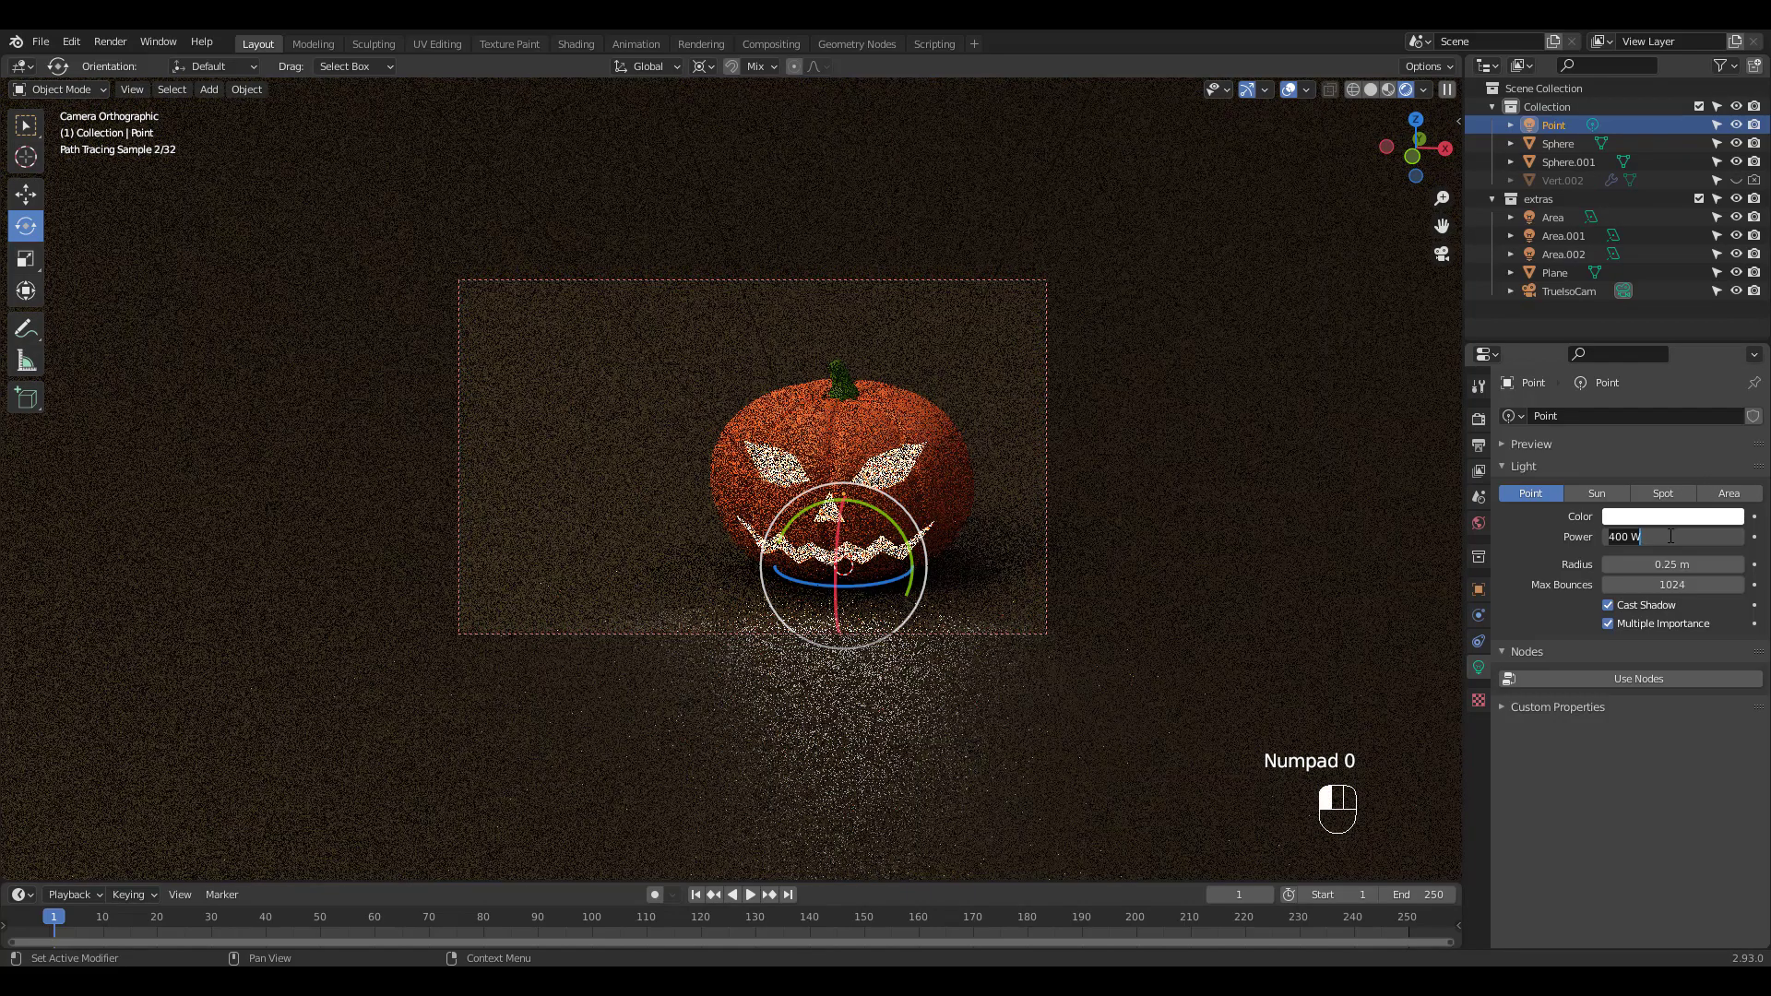
pyautogui.write('300')
pyautogui.press('Return')
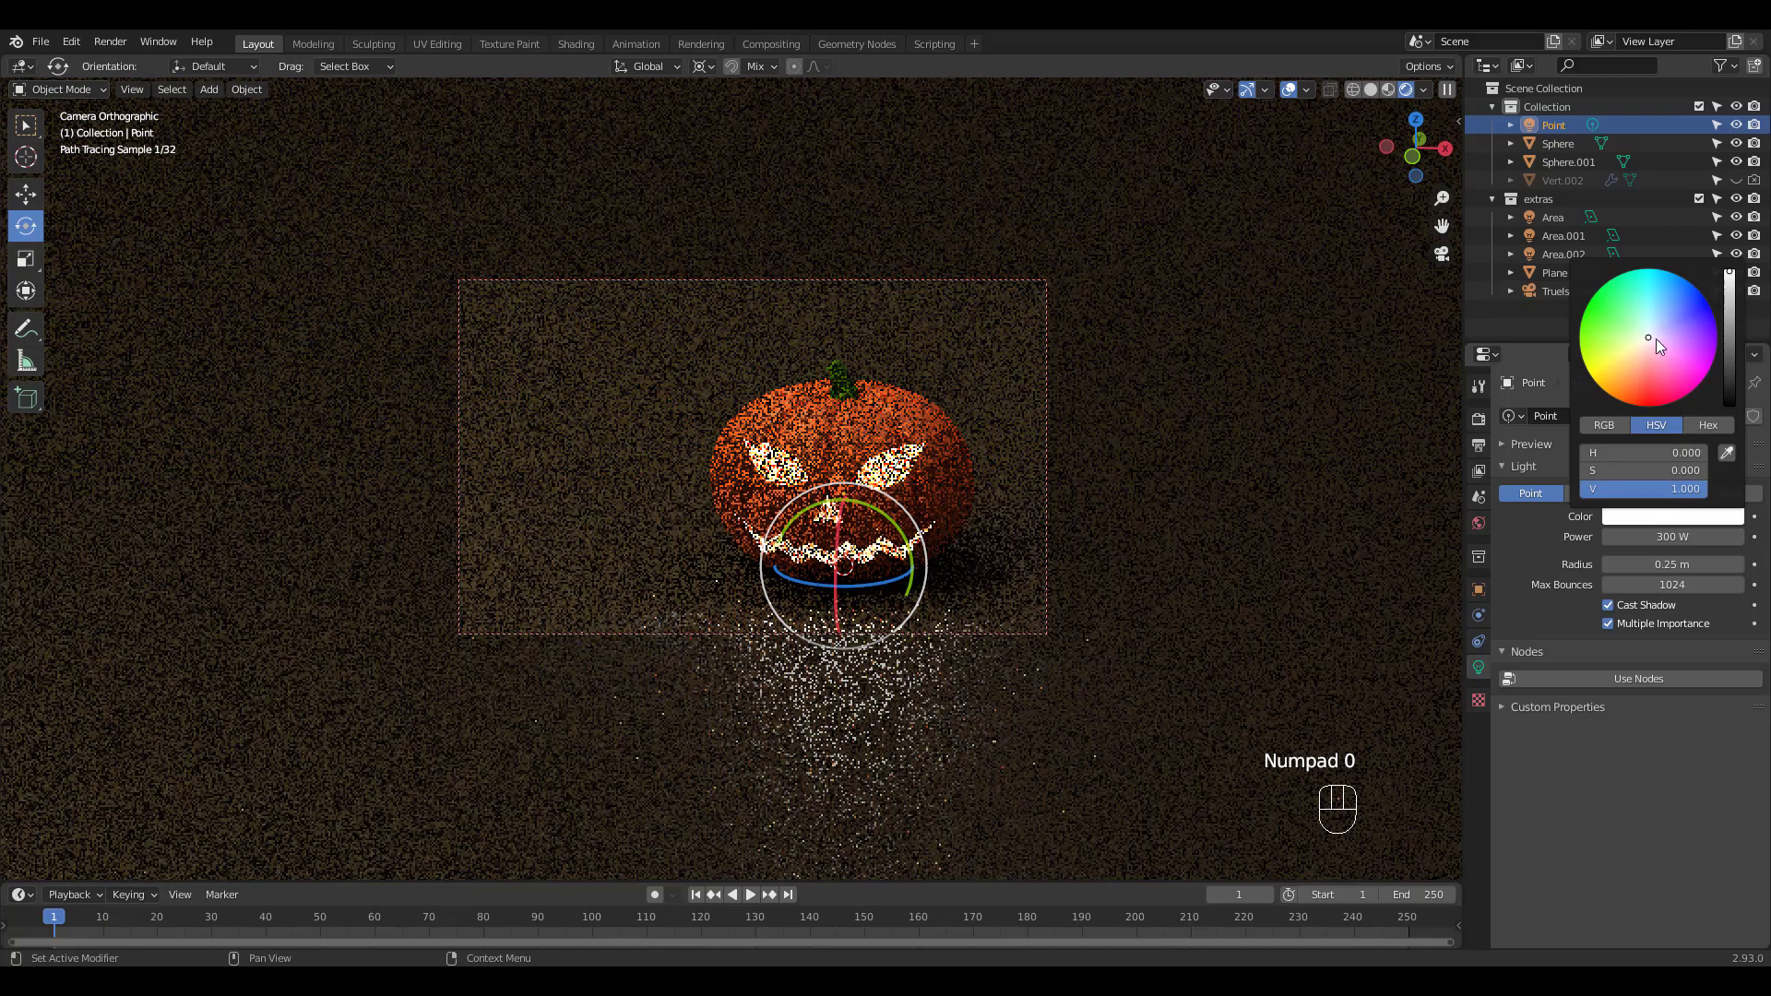
pyautogui.click(1635, 353)
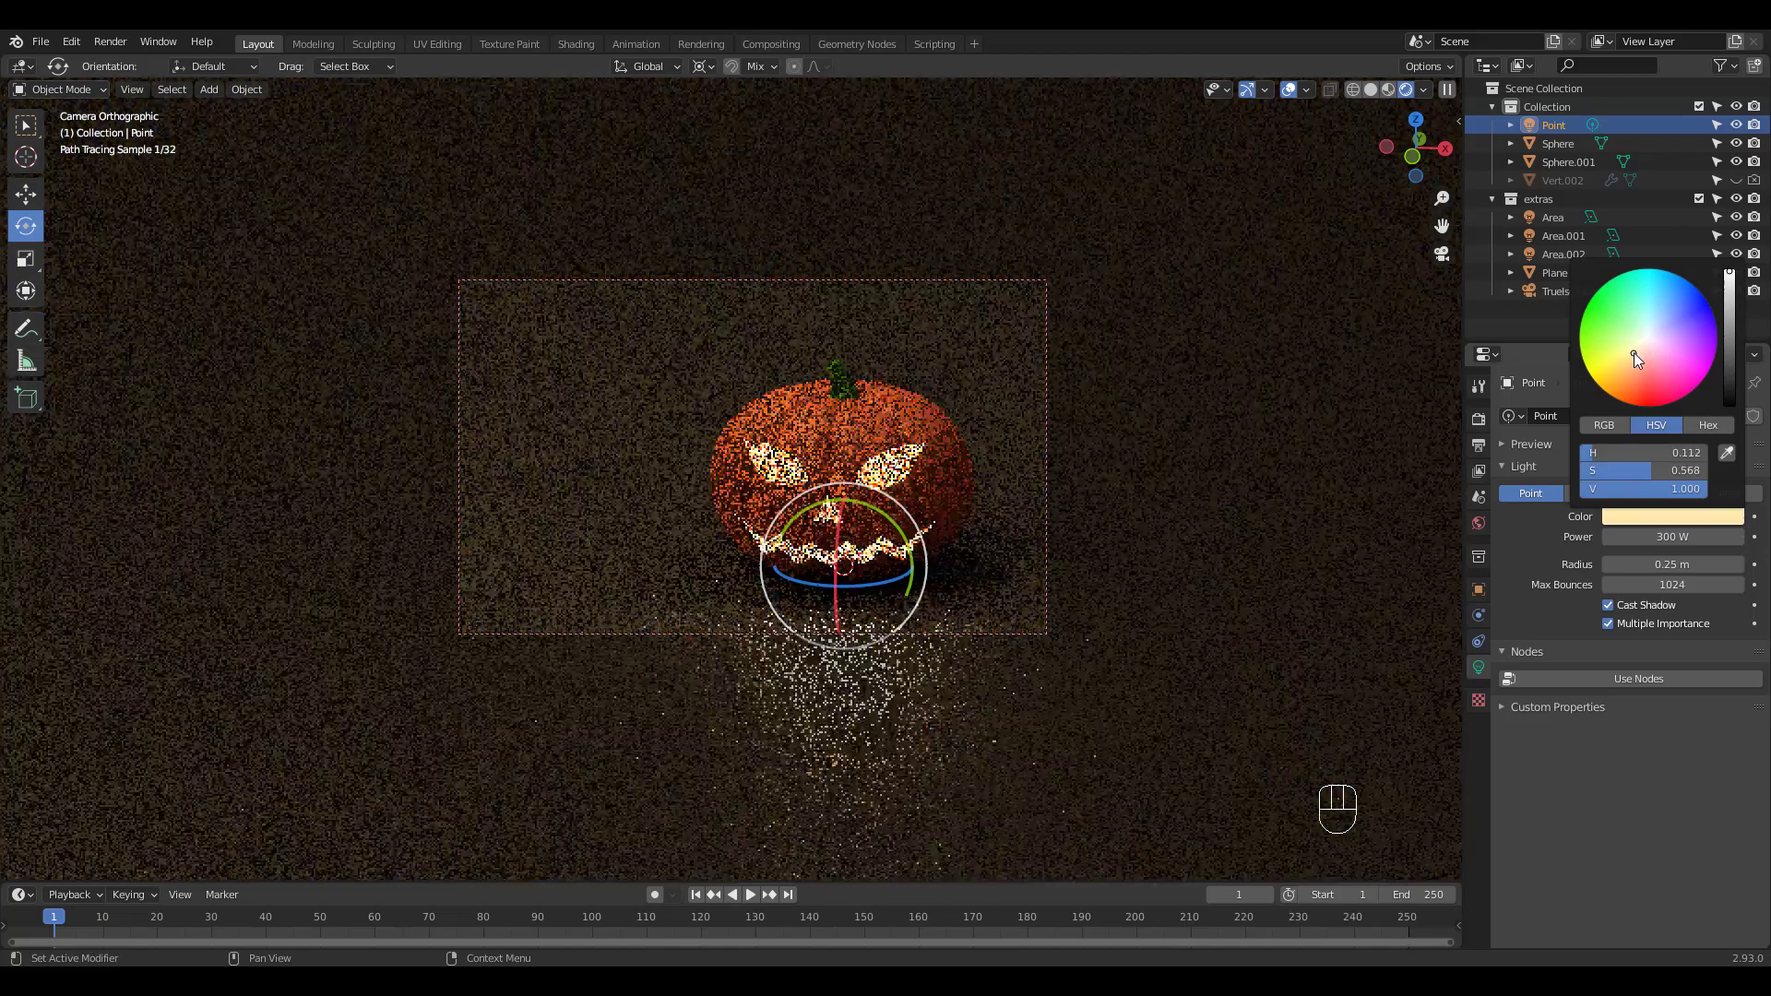
pyautogui.moveTo(1634, 352); pyautogui.dragTo(1635, 369)
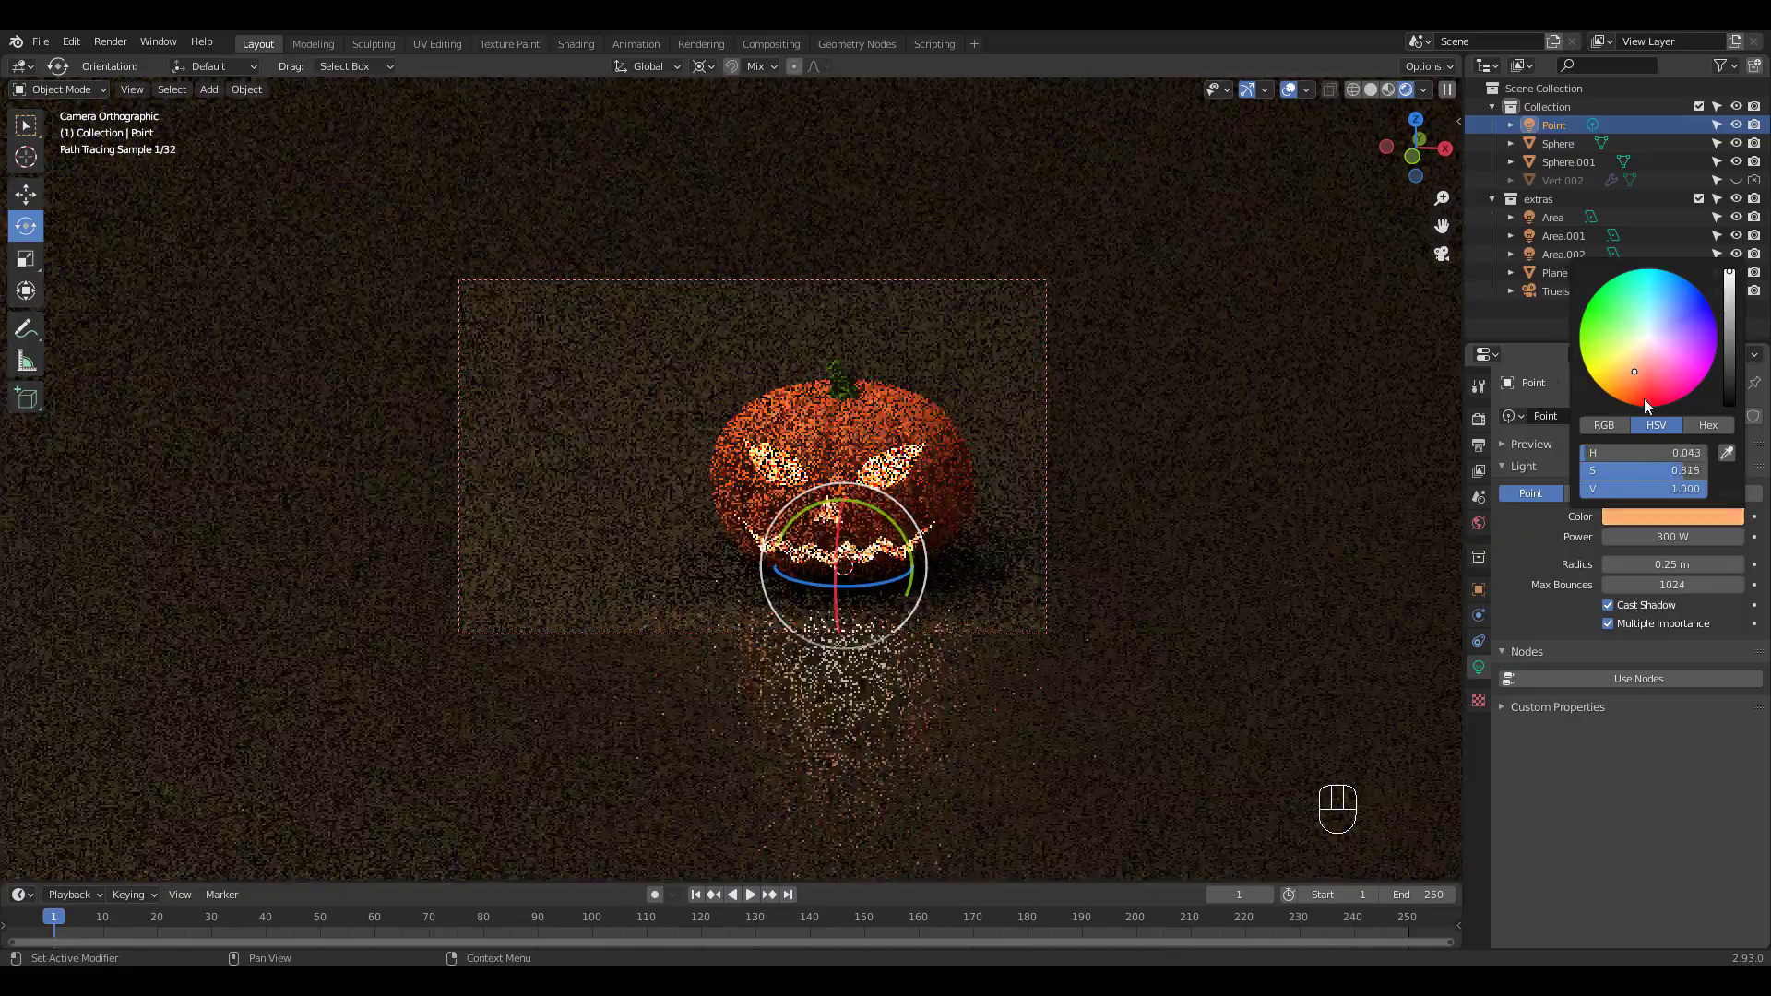